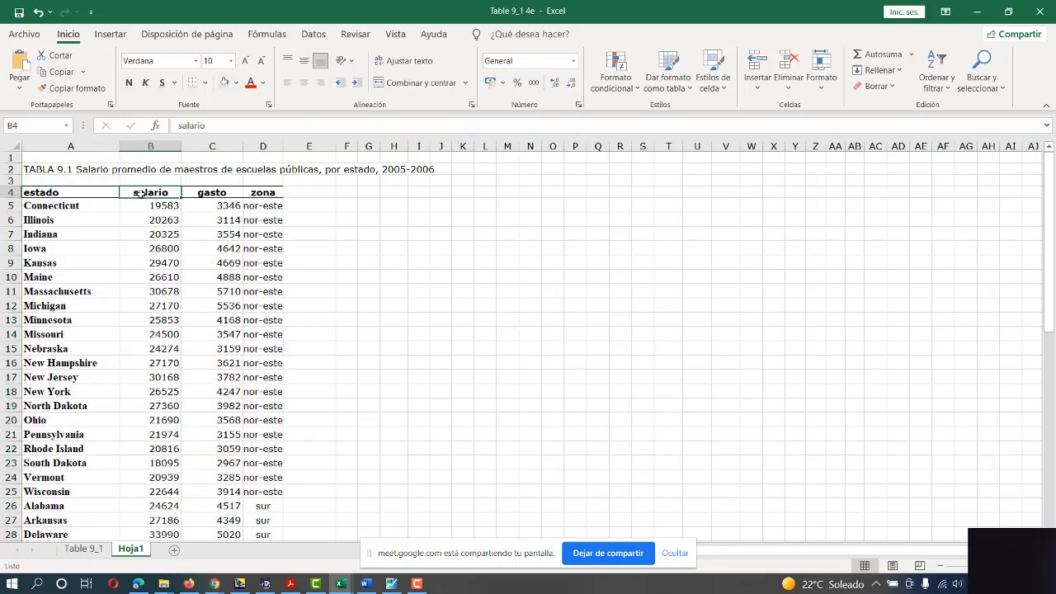
Examine the salario and gasto columns and the D2 and D3 definitions below the table on sheet Hoja1.
left_click_drag(141, 194, 151, 479)
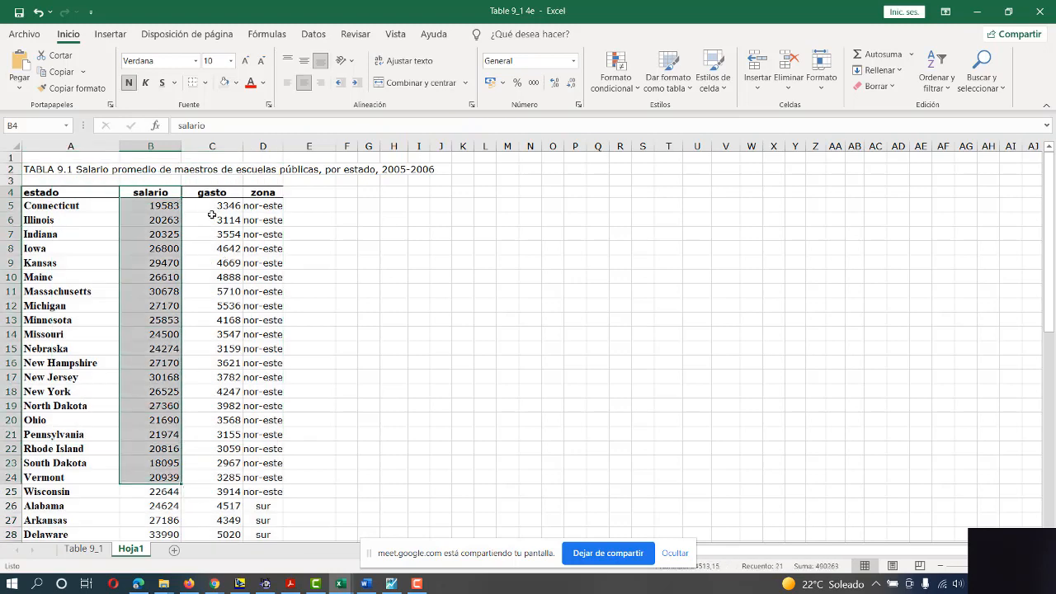
left_click_drag(212, 195, 233, 454)
scroll(151, 362, "down", 12)
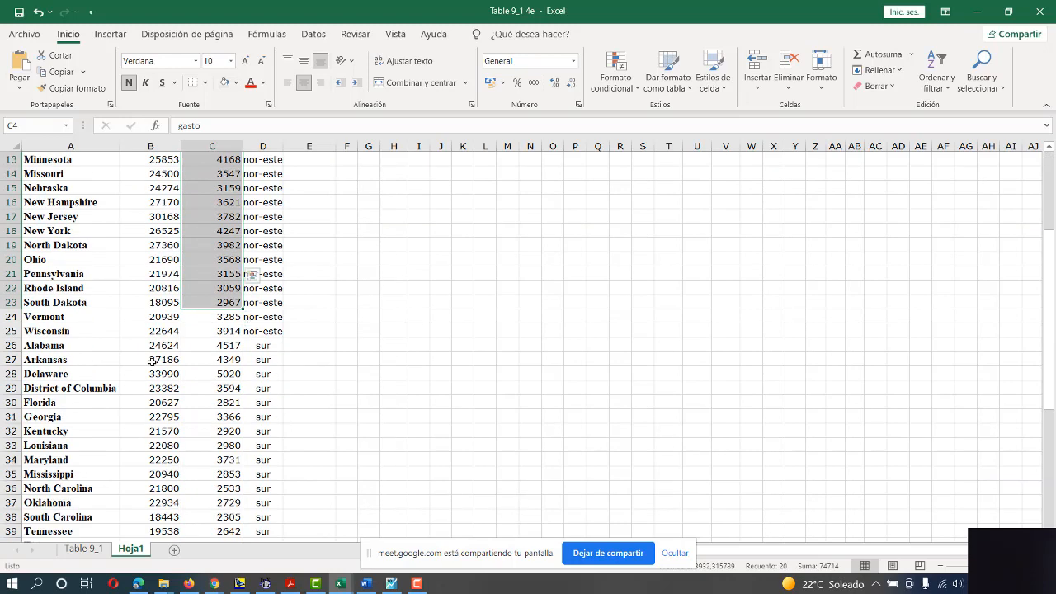
scroll(151, 362, "down", 3)
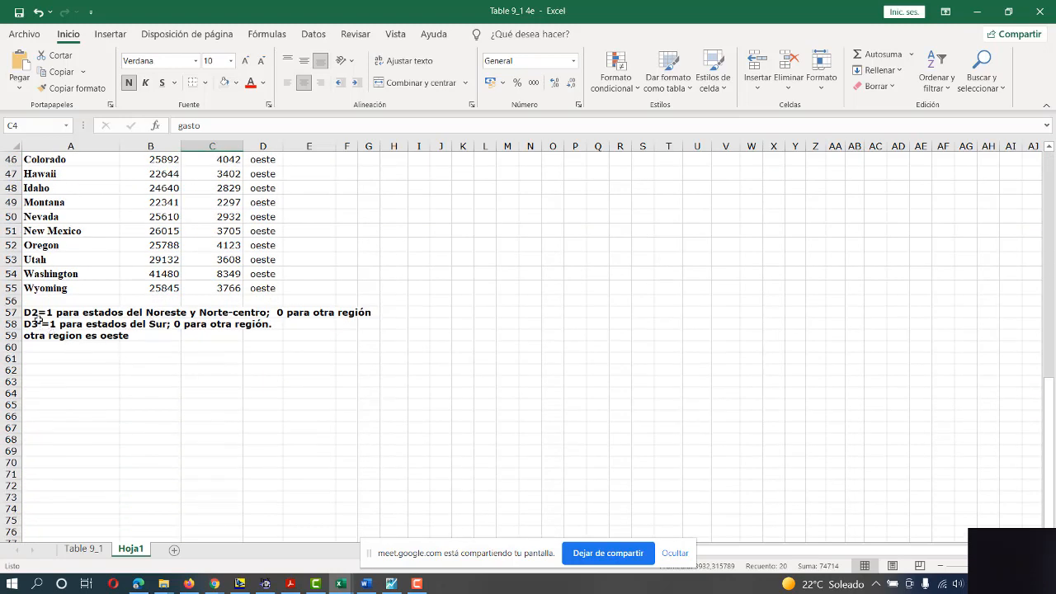
left_click_drag(32, 316, 78, 322)
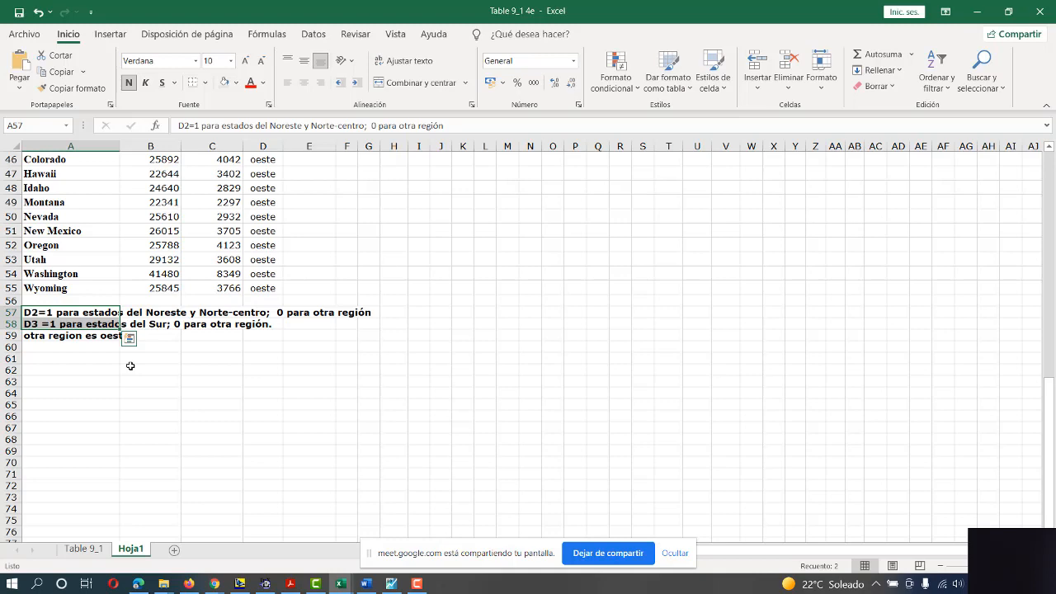
Review the salario, gasto, D2 and D3 columns on sheet Table 9_1, down to the notes below the data.
left_click(103, 550)
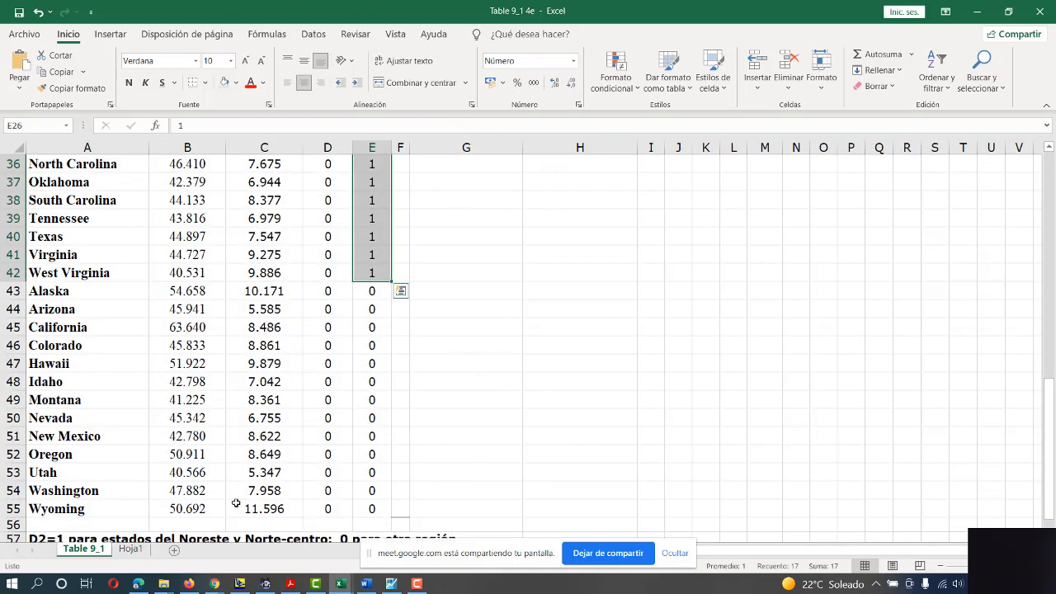
scroll(235, 503, "up", 12)
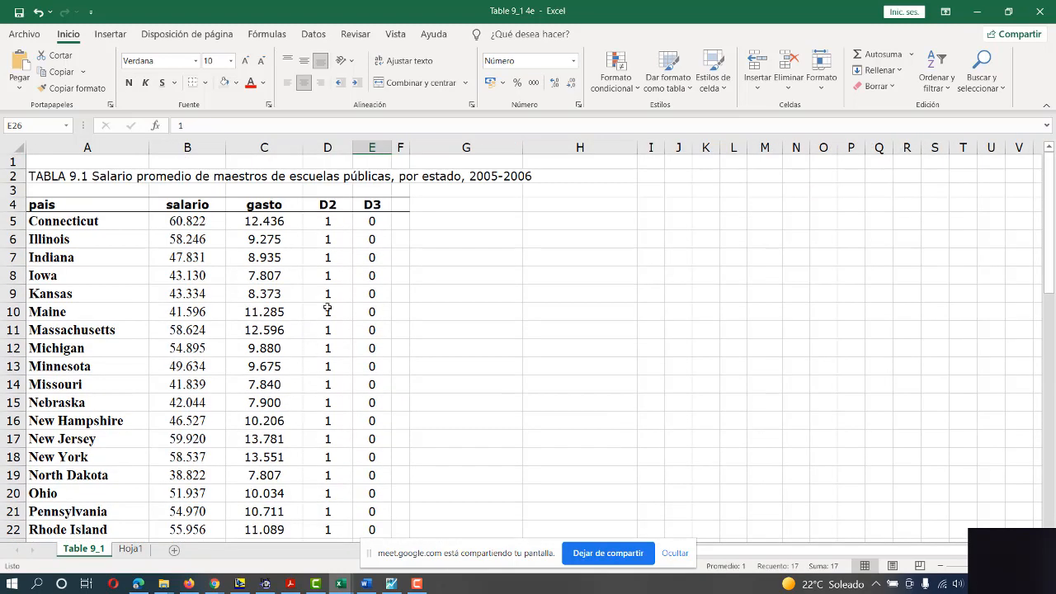
left_click_drag(179, 204, 190, 282)
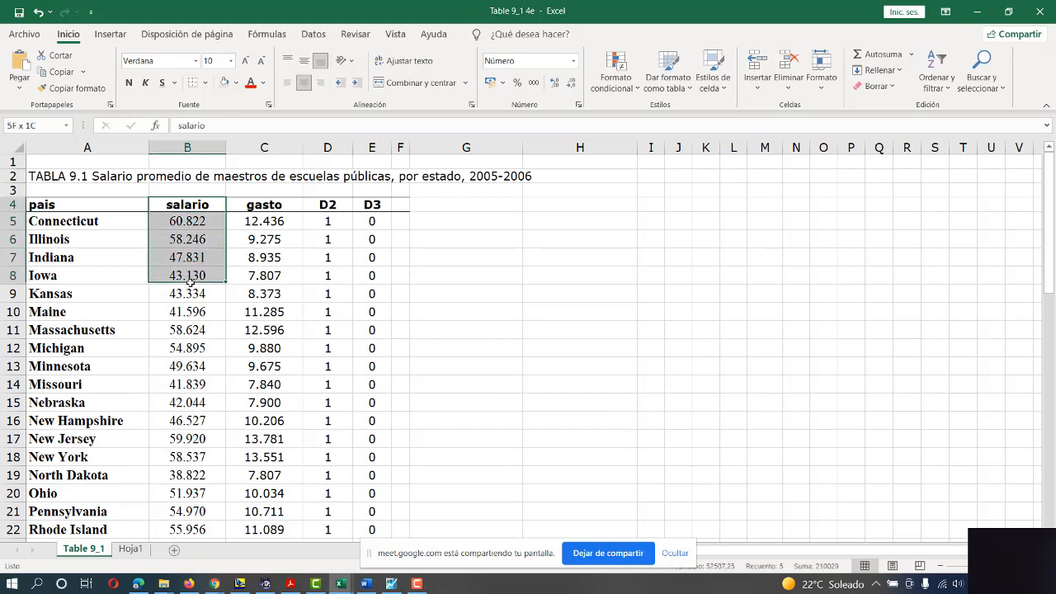
left_click_drag(258, 211, 194, 350)
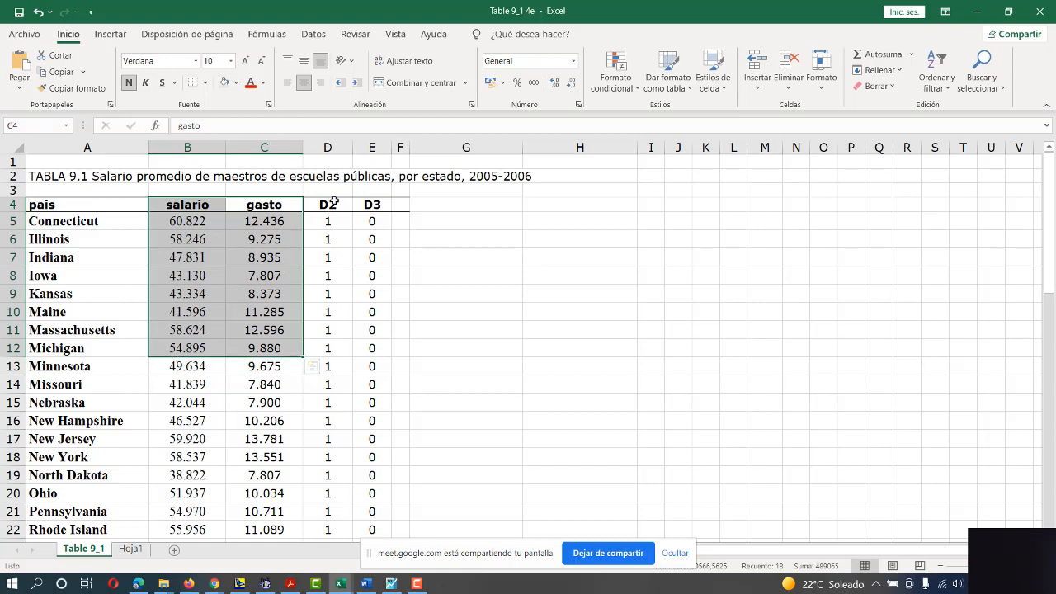
left_click_drag(334, 201, 339, 274)
left_click(368, 207)
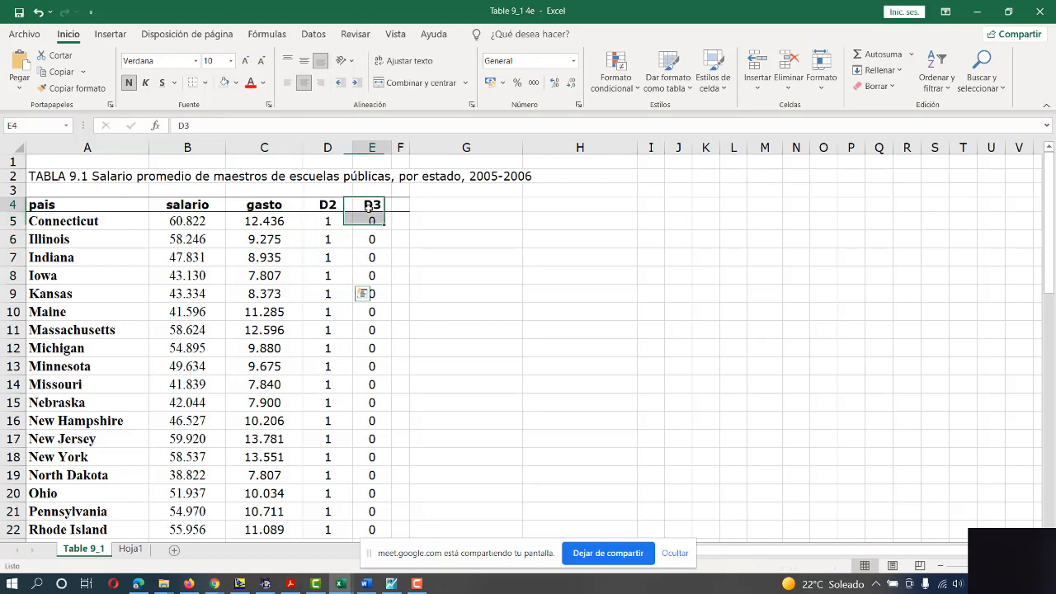
left_click_drag(369, 207, 362, 272)
scroll(175, 495, "down", 15)
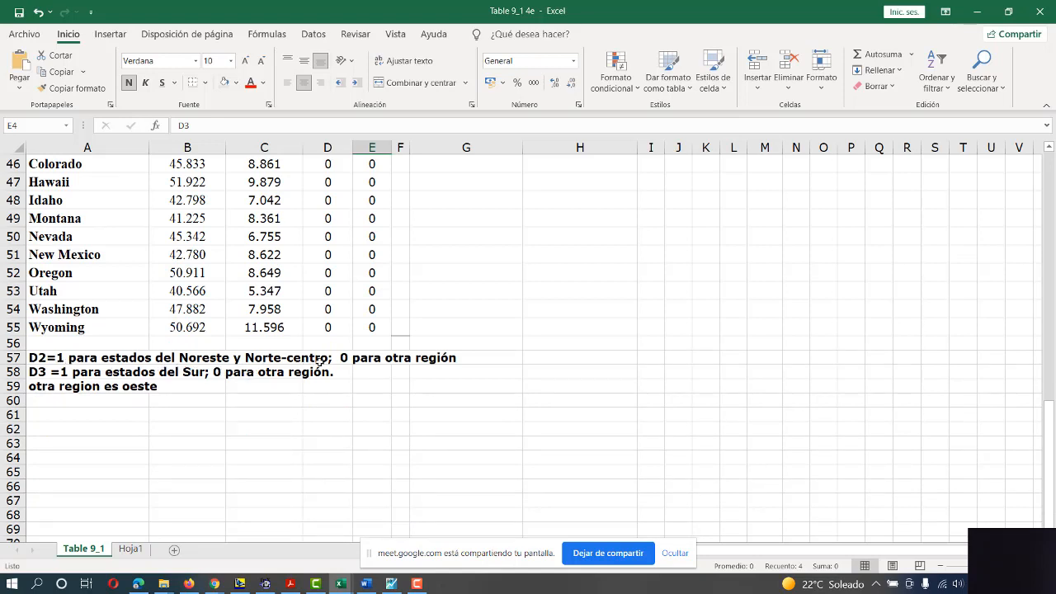
Read the D2 and D3 coding notes in cells A57 and A58, highlighting the rules for zero and for southern states.
double_click(42, 361)
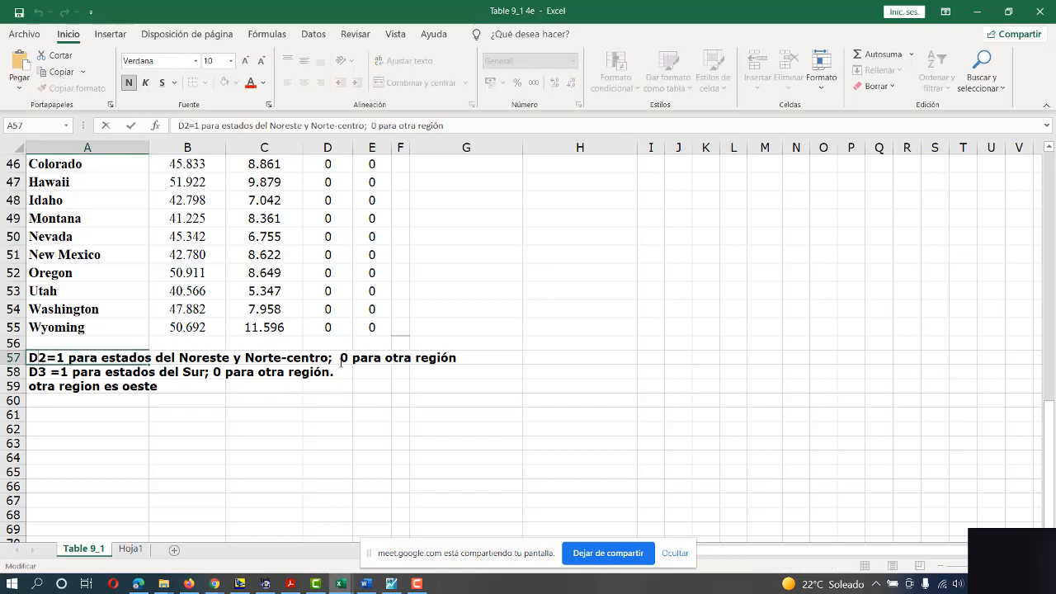
left_click_drag(339, 358, 458, 360)
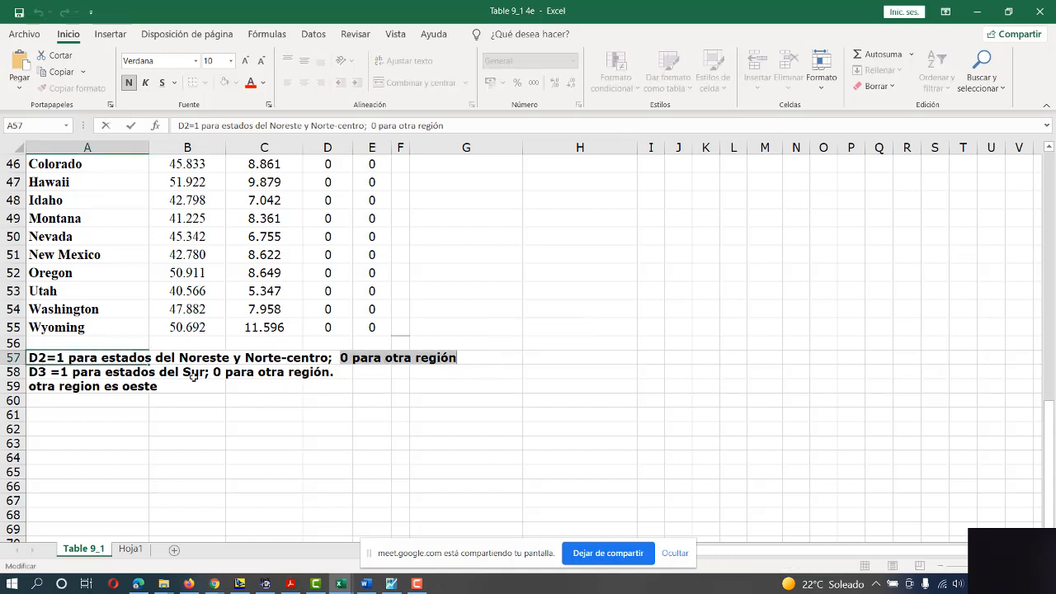
left_click(38, 371)
double_click(62, 373)
left_click_drag(63, 372, 204, 374)
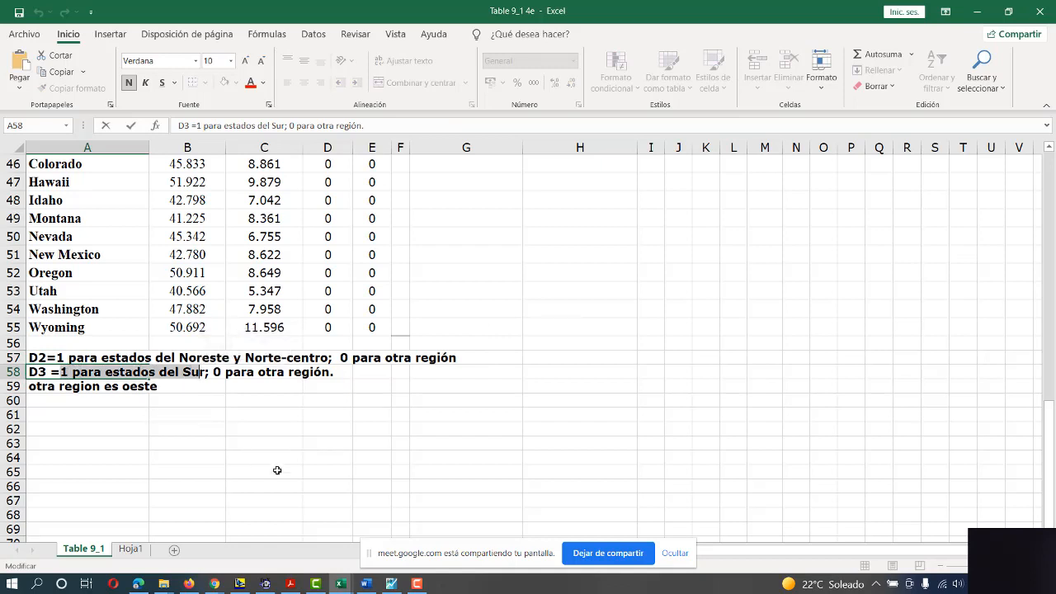
Check the D3 coding for the southern and western states against the notes below the table.
scroll(231, 446, "up", 12)
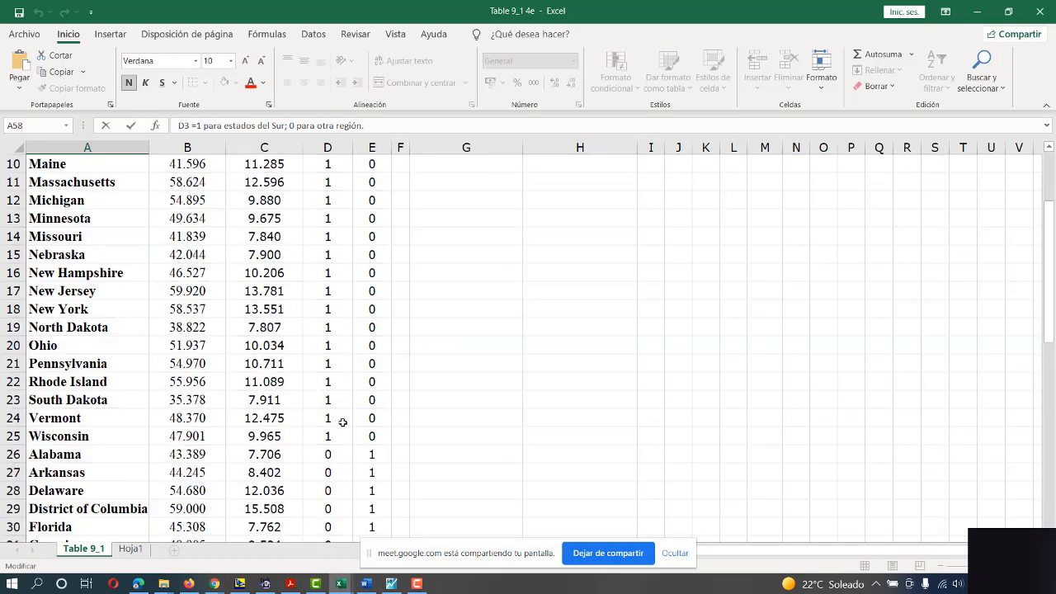
left_click_drag(379, 446, 389, 390)
key("Escape")
scroll(399, 391, "down", 4)
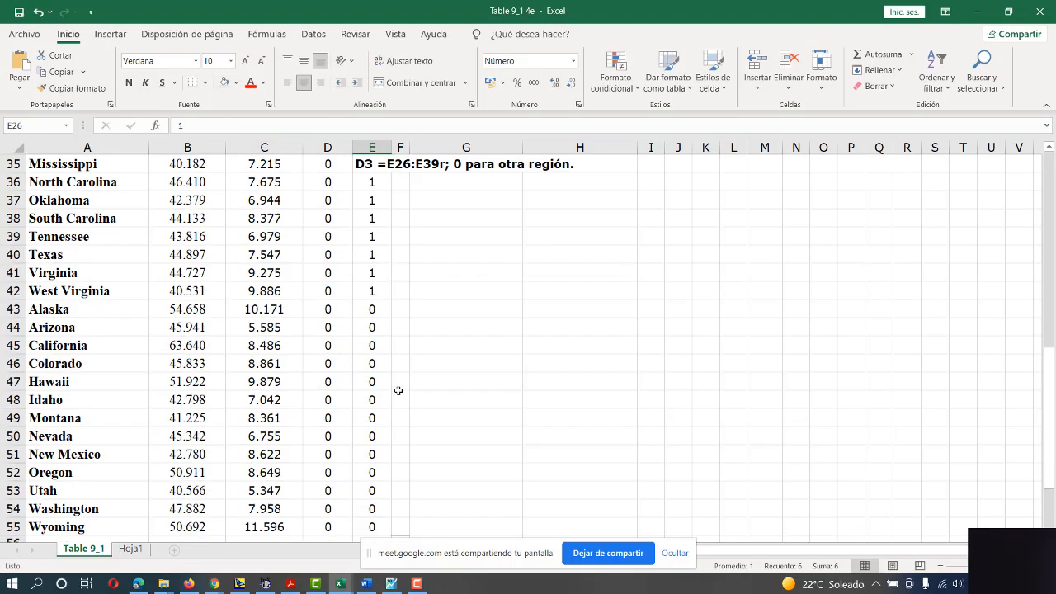
scroll(397, 391, "down", 4)
scroll(326, 442, "up", 3)
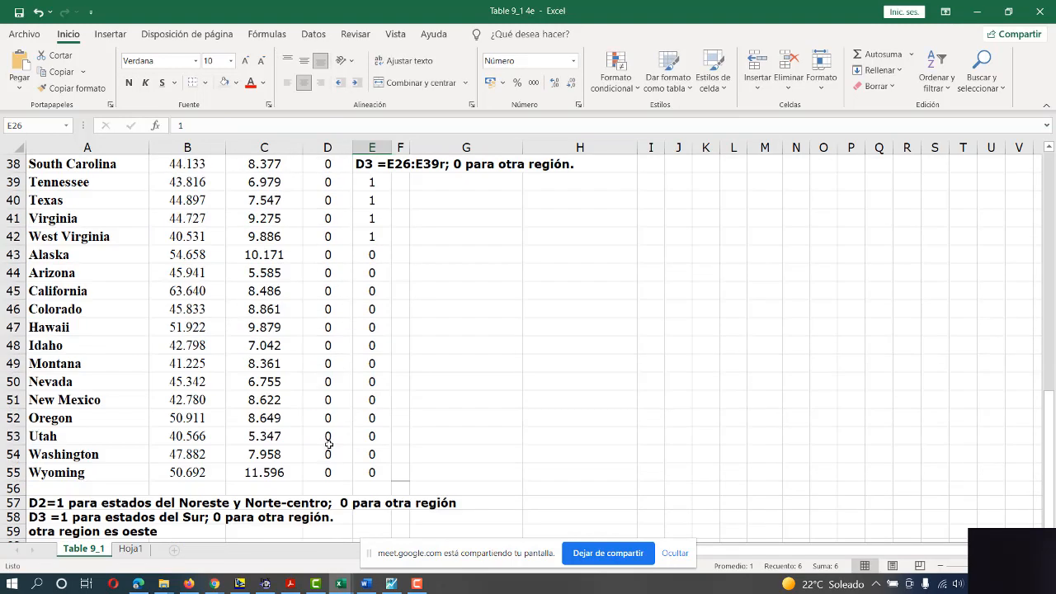
left_click(436, 333)
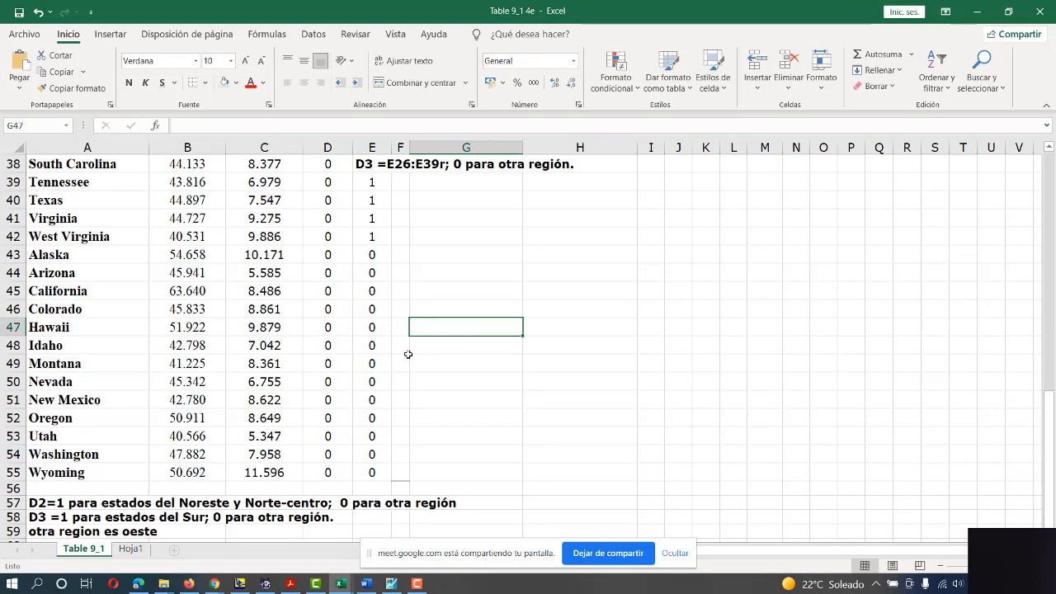
scroll(409, 353, "up", 12)
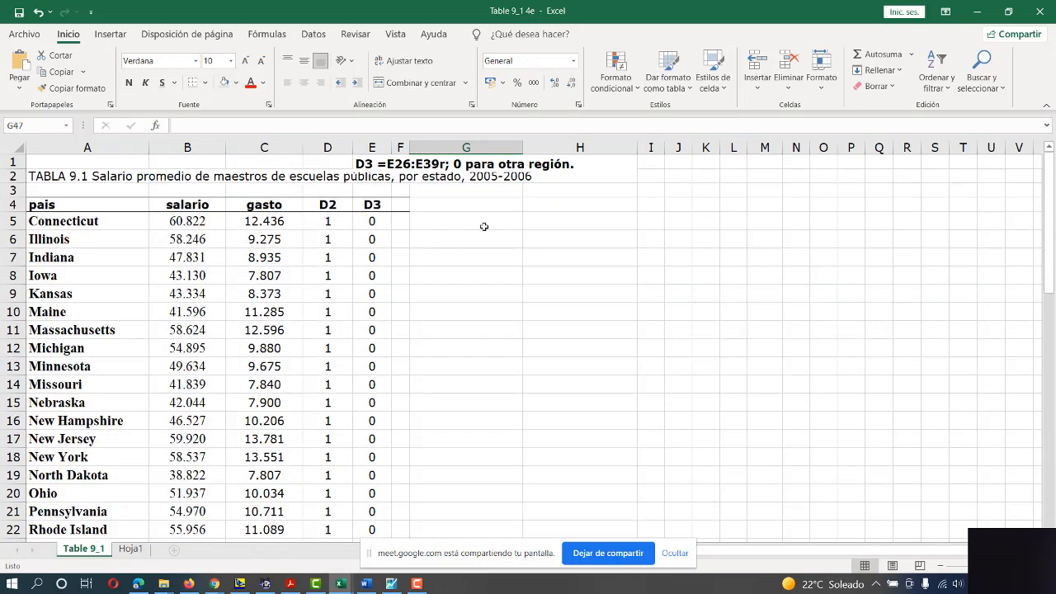
double_click(485, 226)
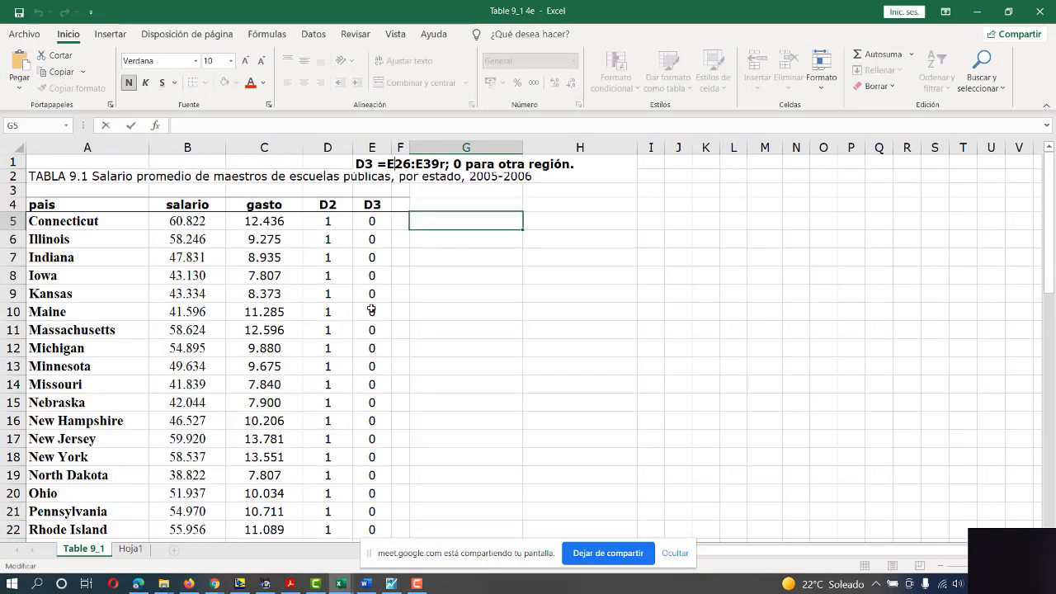
left_click(402, 352)
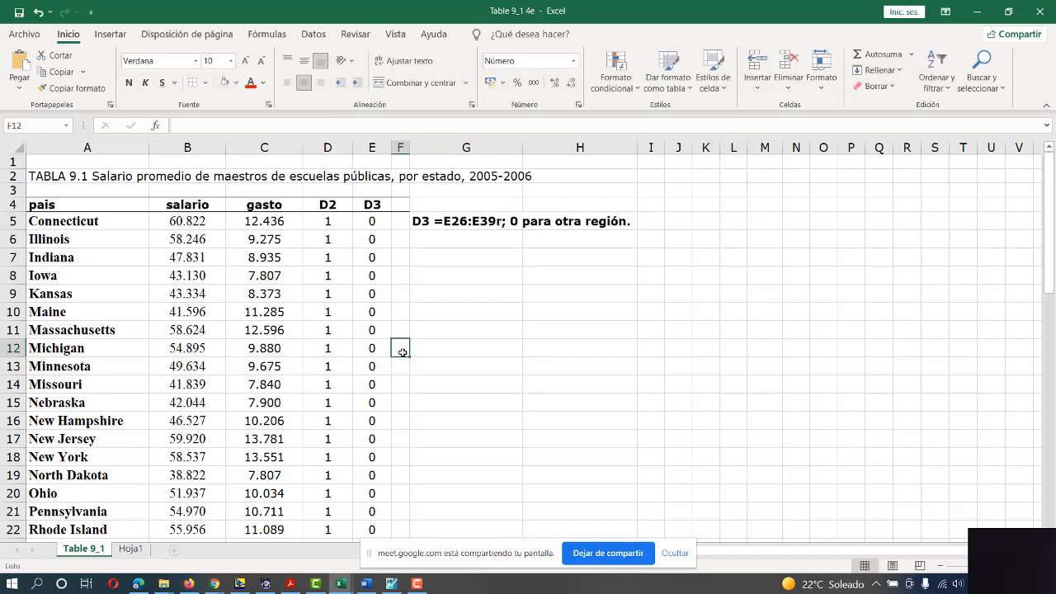
key("ctrl+z")
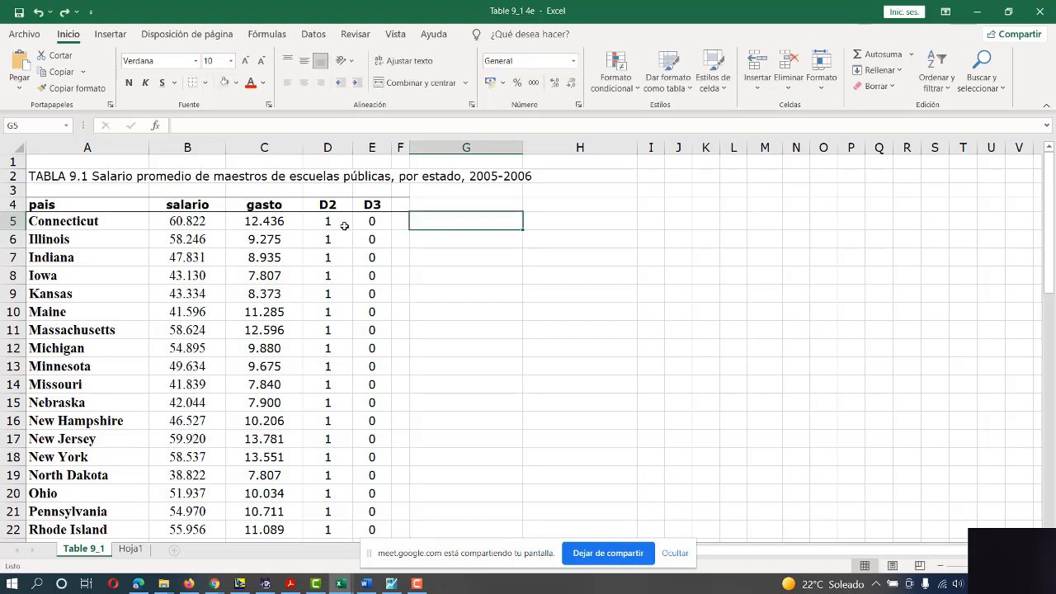
Inspect the full D2 and D3 dummy columns on sheet Table 9_1, from their headers through the last state.
left_click_drag(338, 205, 343, 545)
scroll(349, 523, "up", 4)
scroll(349, 523, "up", 7)
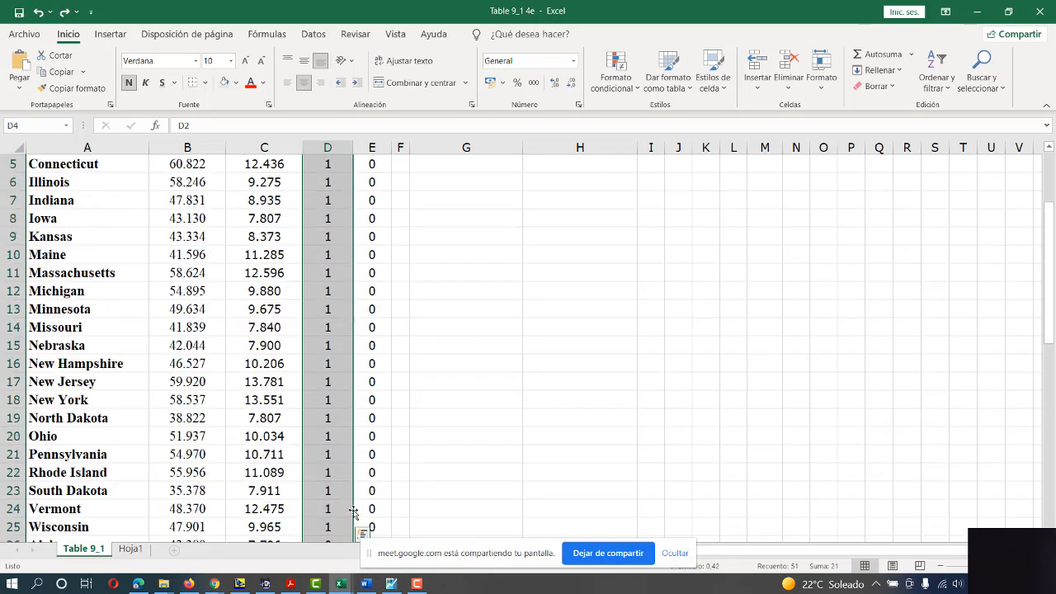
left_click_drag(374, 203, 377, 591)
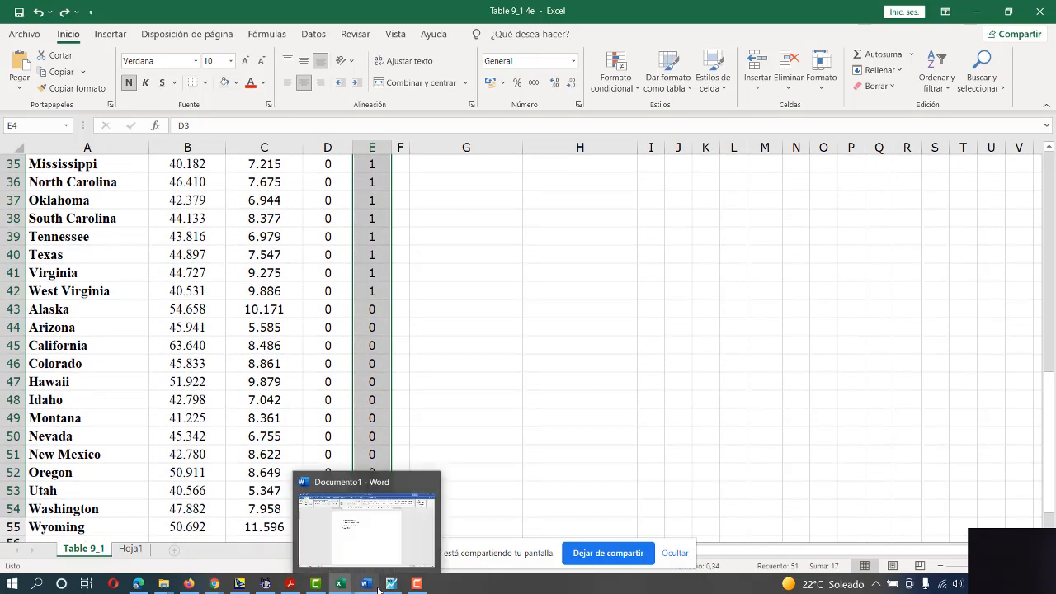
Inspect the zona column on sheet Hoja1, from its header through the last state.
left_click(141, 550)
scroll(253, 507, "up", 15)
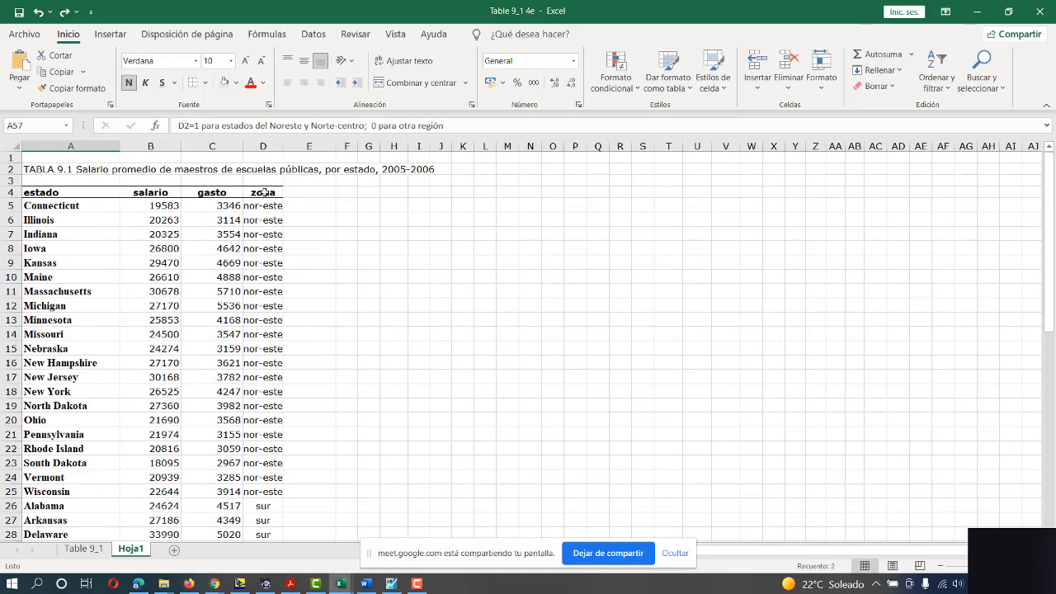
left_click_drag(263, 192, 267, 521)
scroll(266, 522, "up", 3)
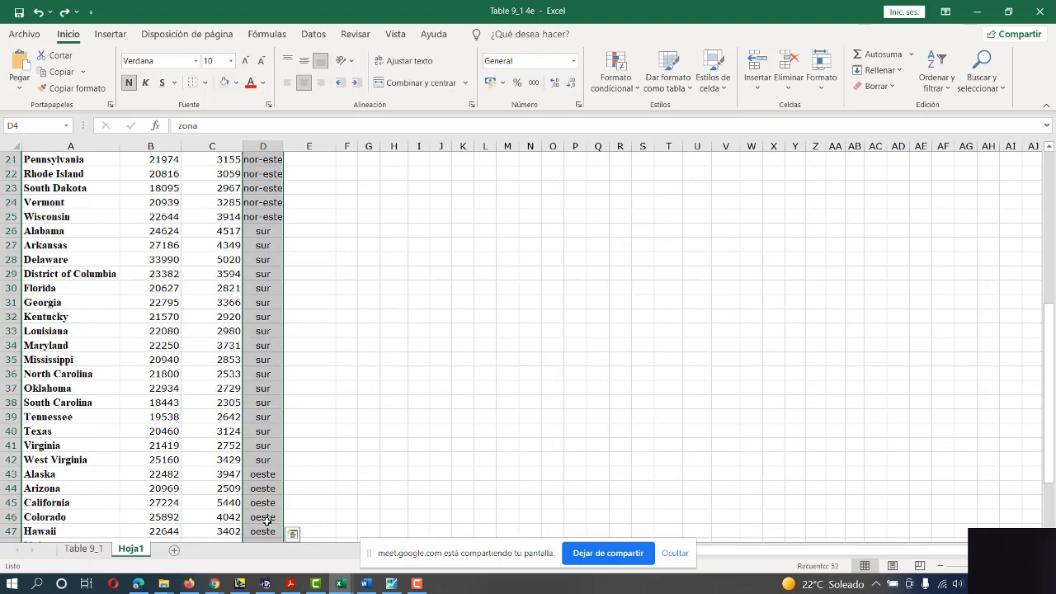
scroll(267, 521, "up", 7)
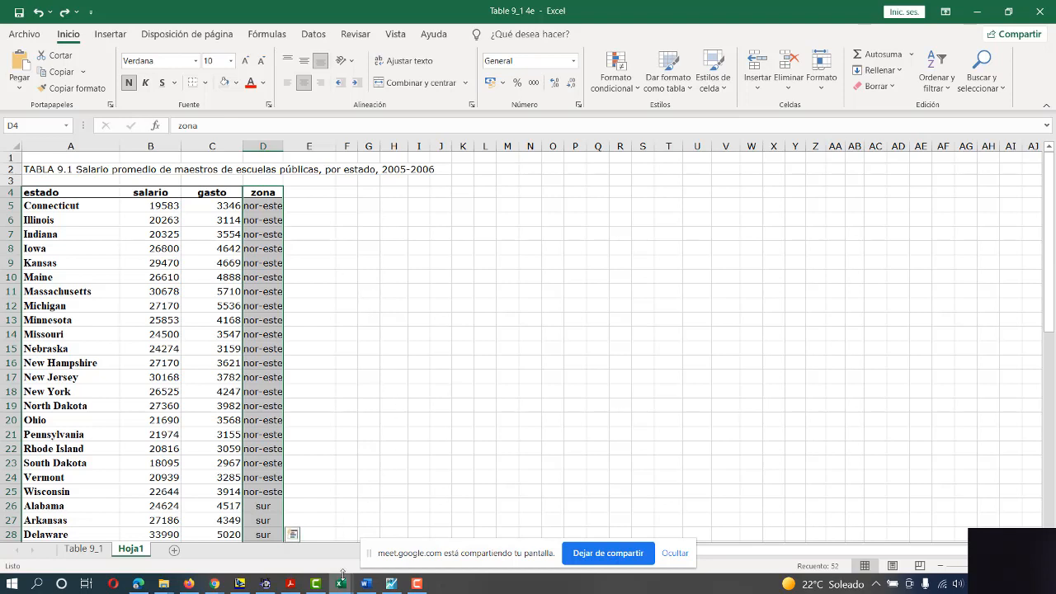
mouse_move(339, 584)
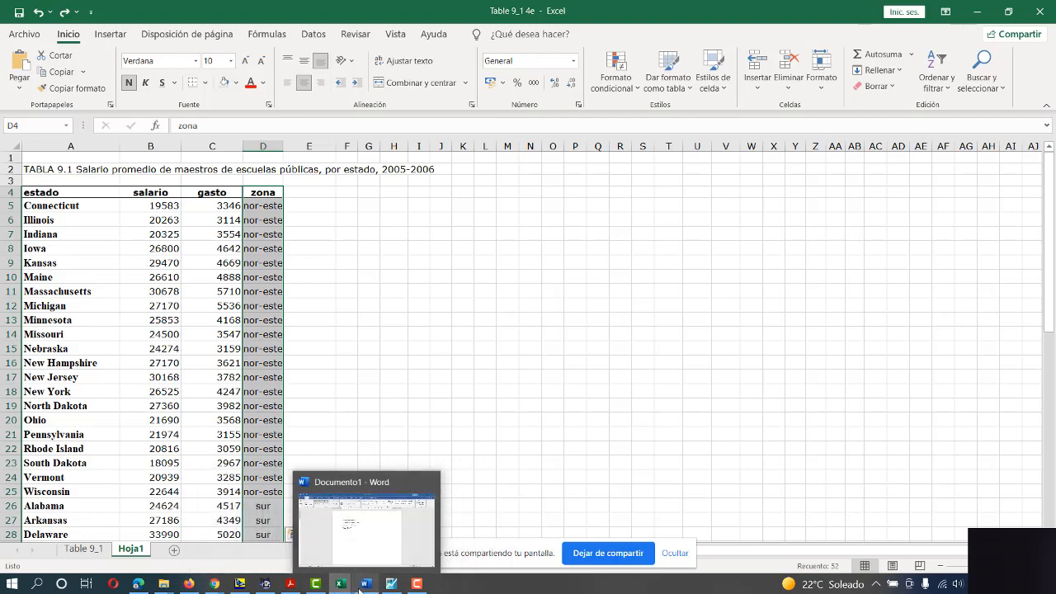
left_click(392, 583)
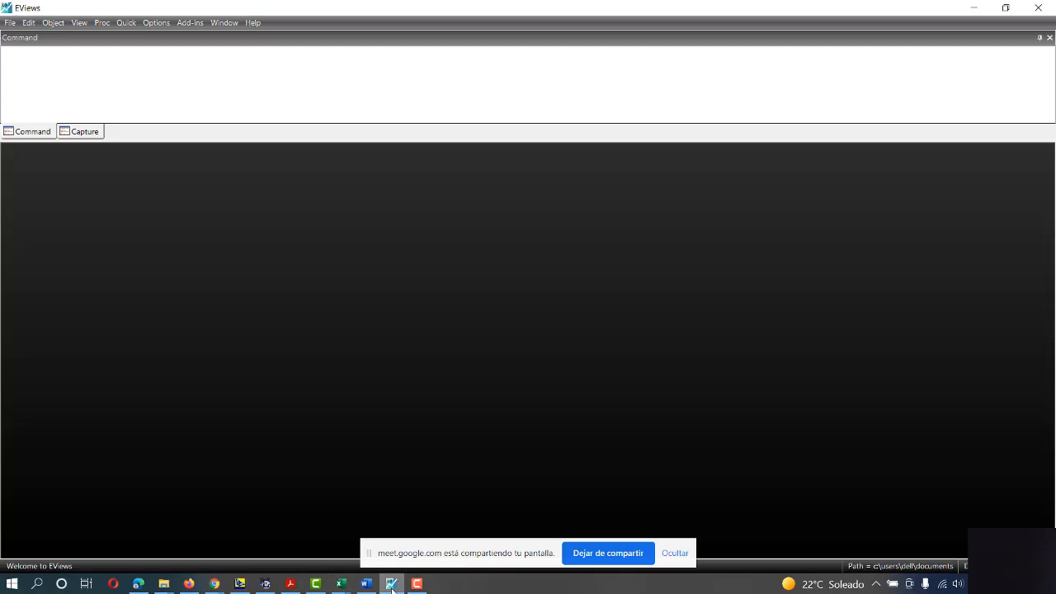
left_click(342, 583)
left_click(375, 530)
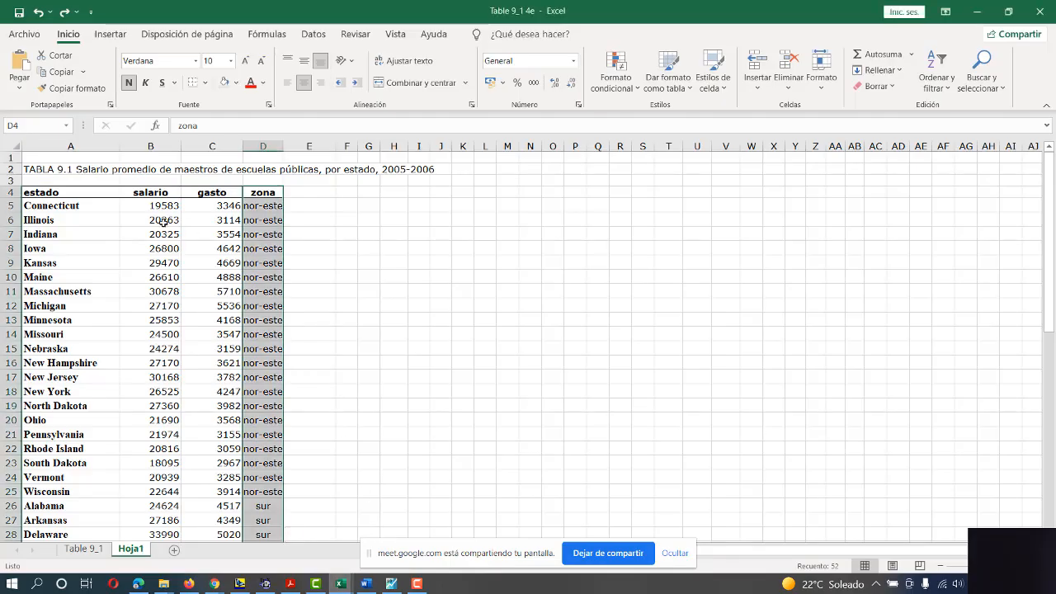
Copy the whole Hoja1 data table A4:D55, including the estado, salario, gasto and zona headers.
left_click(87, 195)
left_click_drag(86, 196, 273, 207)
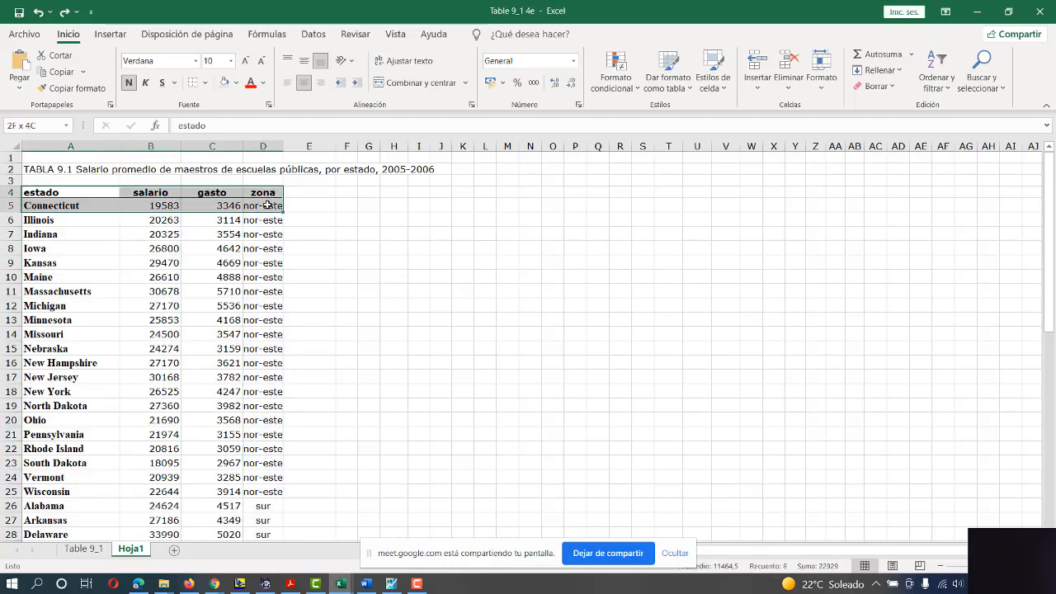
left_click(212, 207)
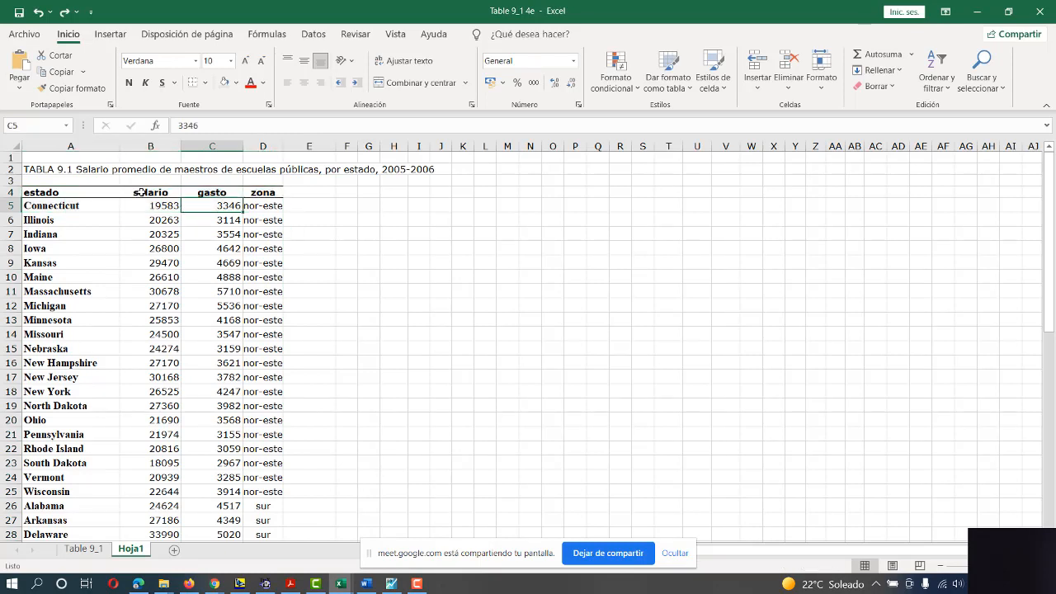
left_click(142, 192)
key("Left")
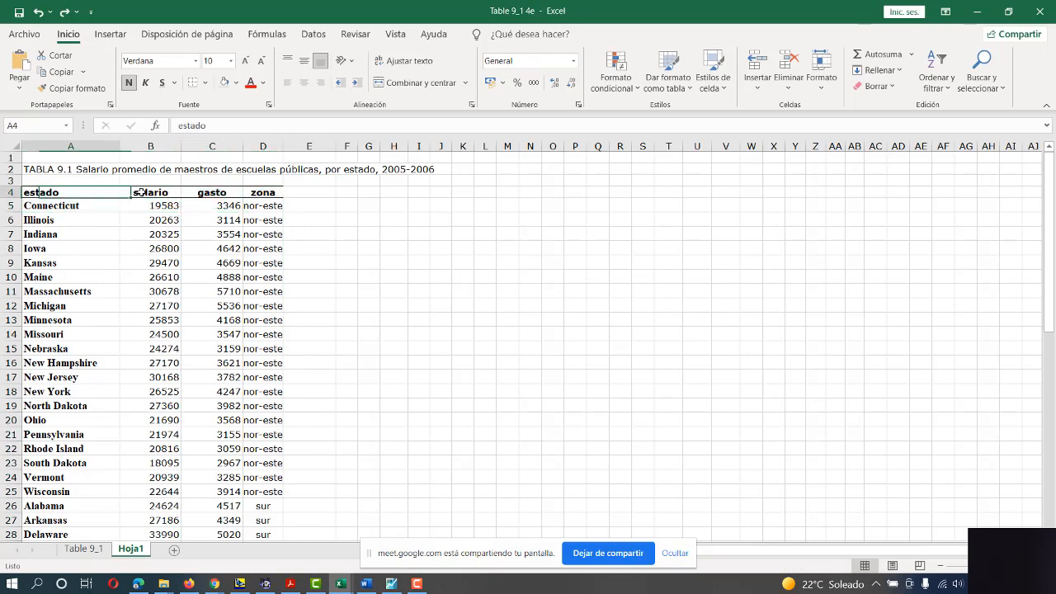
key("ctrl+shift+Right")
key("ctrl+shift+Down")
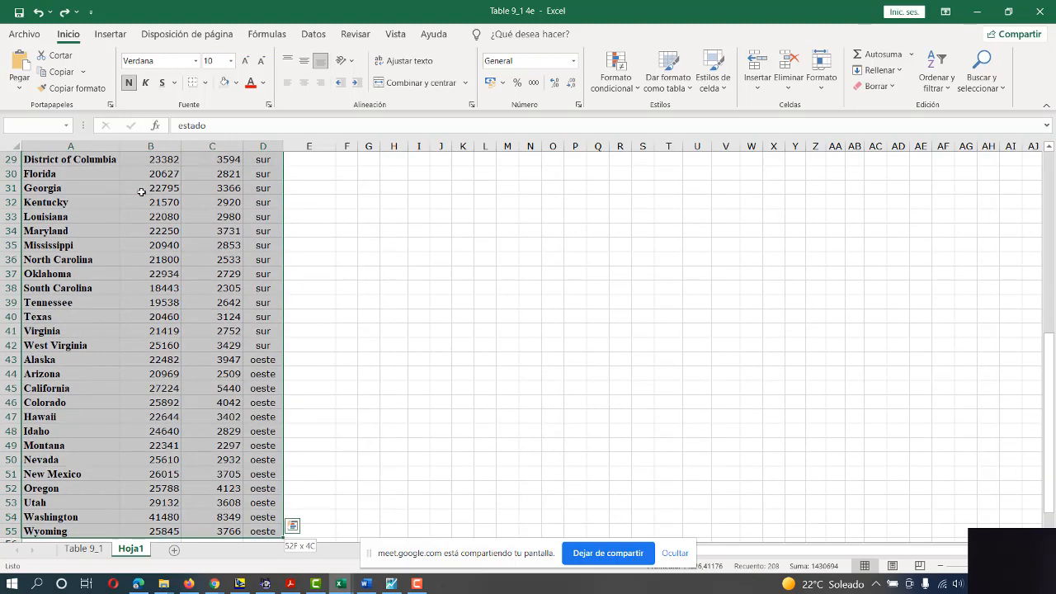
key("ctrl+c")
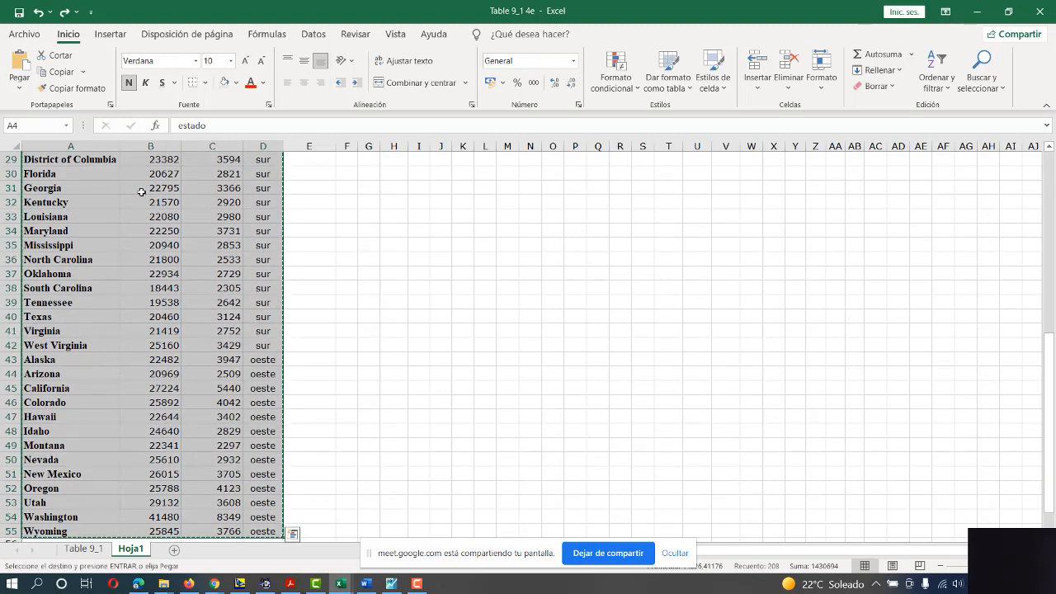
scroll(142, 191, "up", 9)
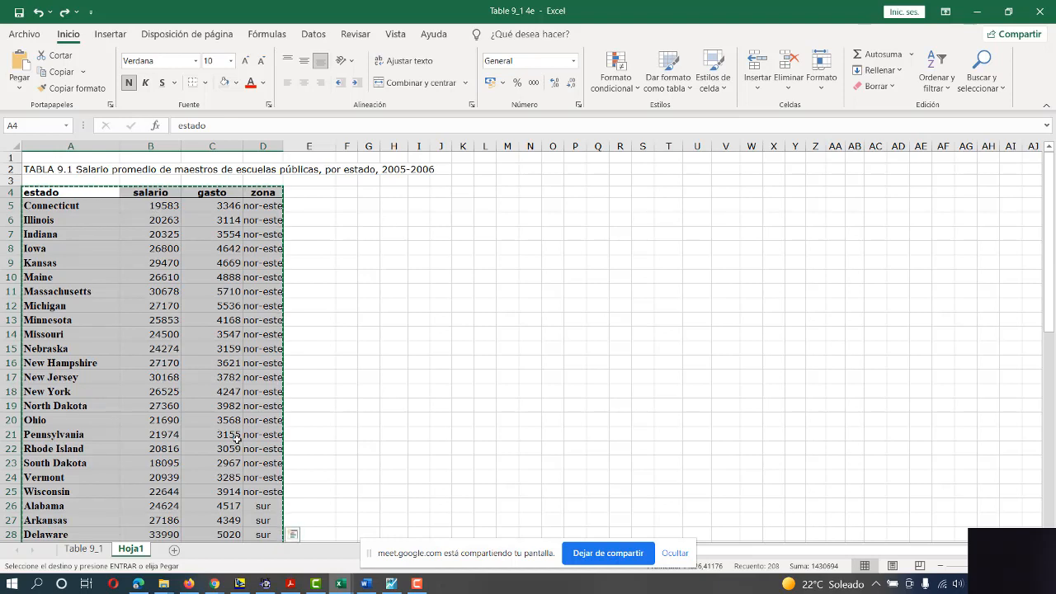
Copy the Hoja1 table again, switch to EViews, and paste it as a new workfile with the default clipboard read settings.
right_click(191, 223)
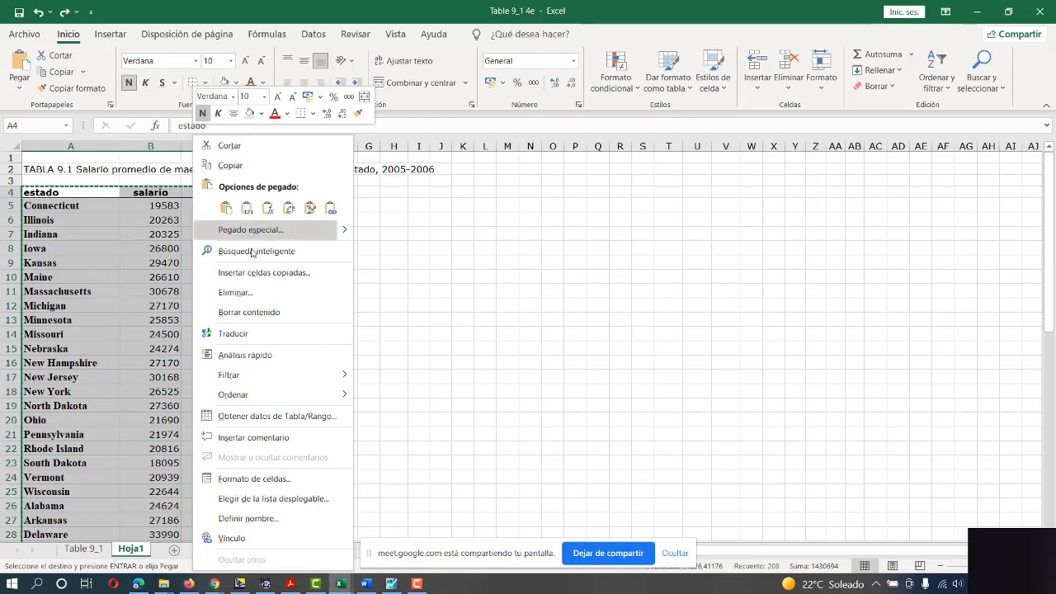
mouse_move(271, 385)
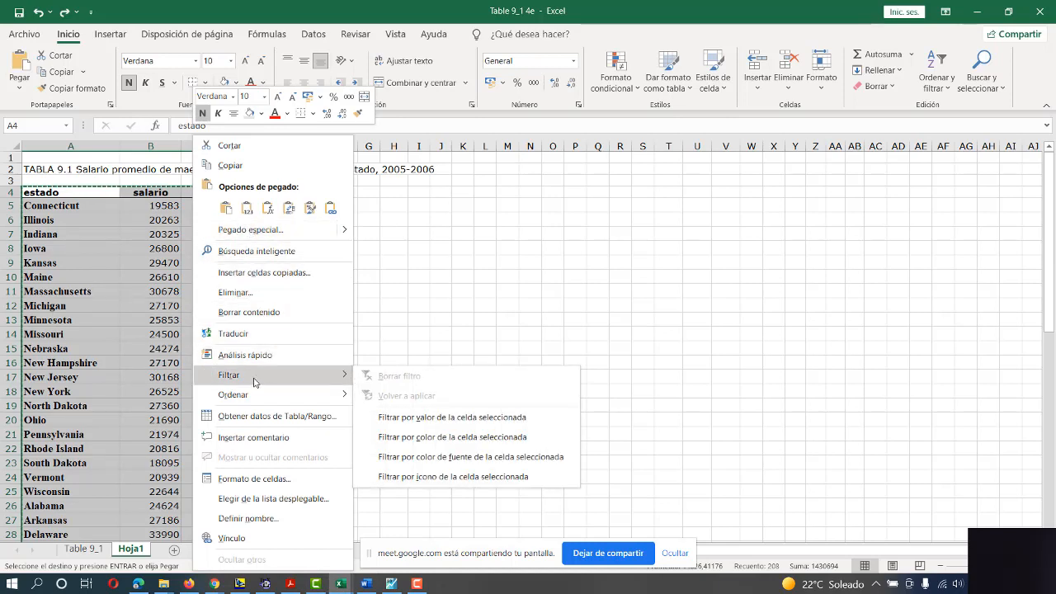
left_click(231, 169)
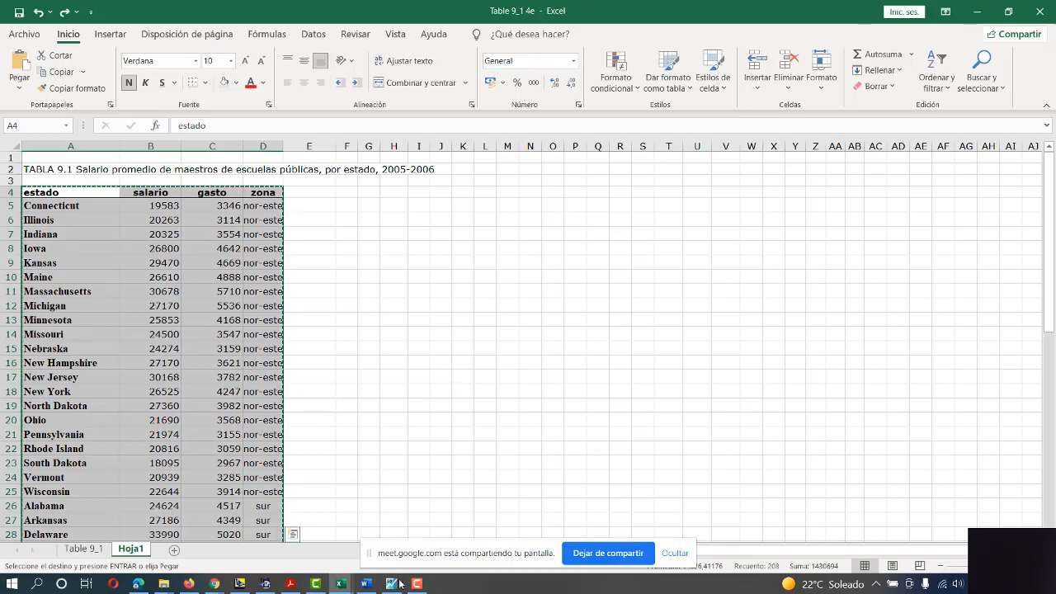
left_click(391, 583)
right_click(305, 275)
left_click(325, 313)
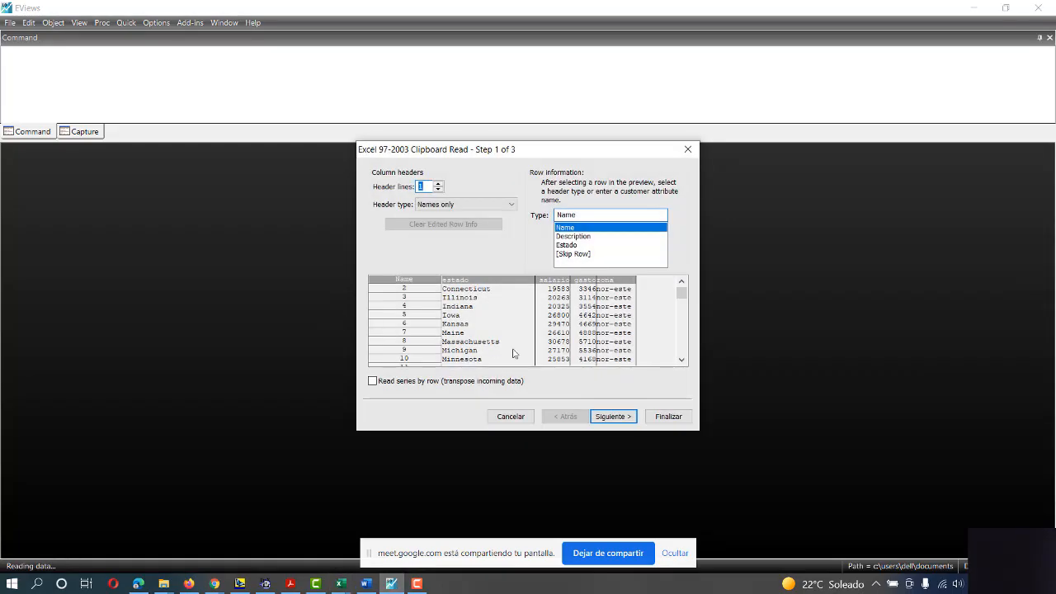
left_click(660, 415)
left_click(558, 338)
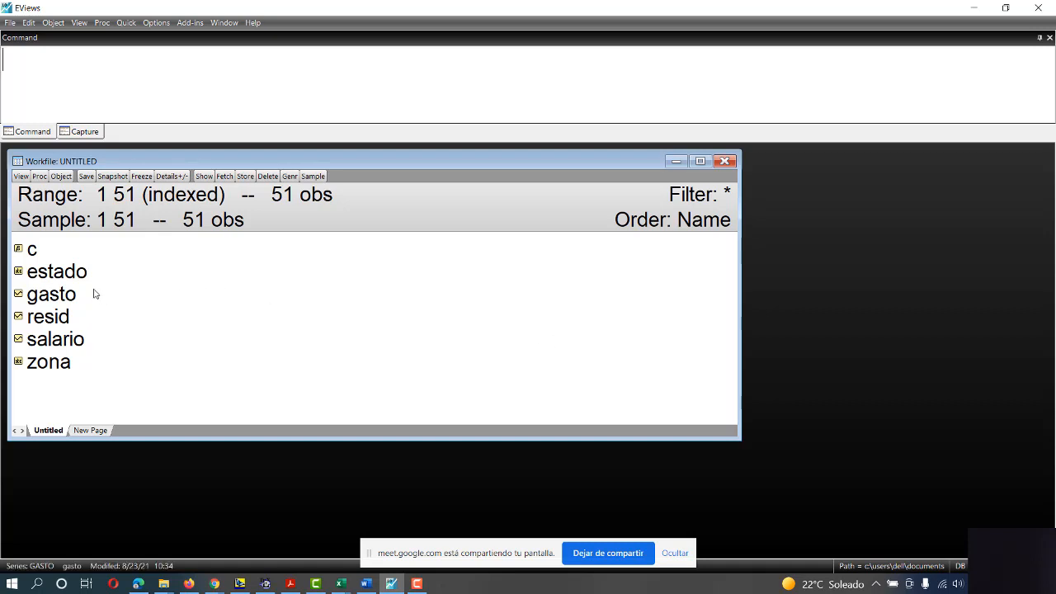
left_click_drag(106, 162, 242, 183)
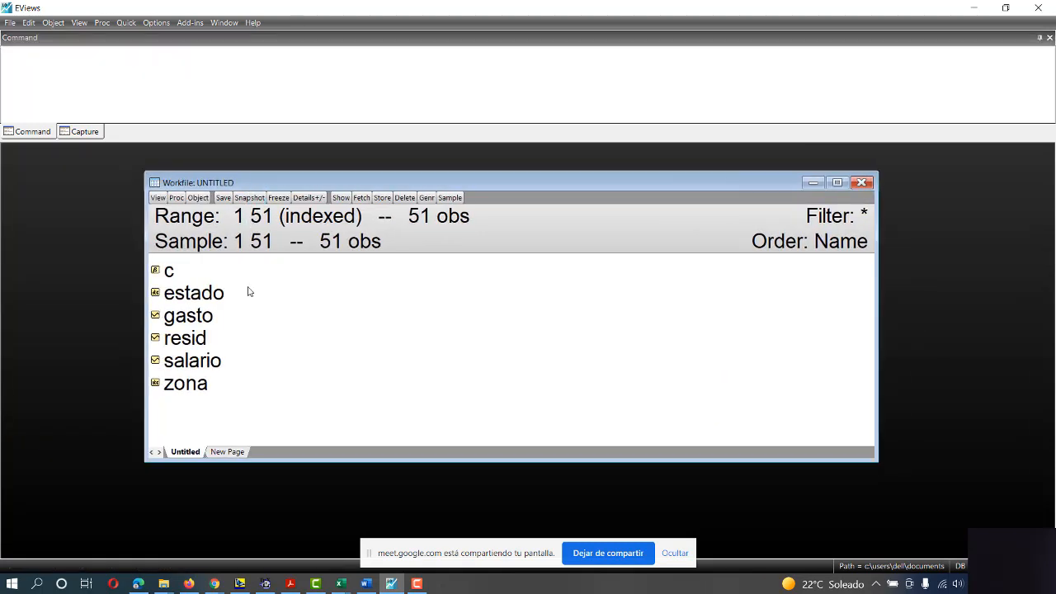
View salario, gasto and zona together as a group, compare them with the Excel table, and discard the untitled group.
left_click(212, 368)
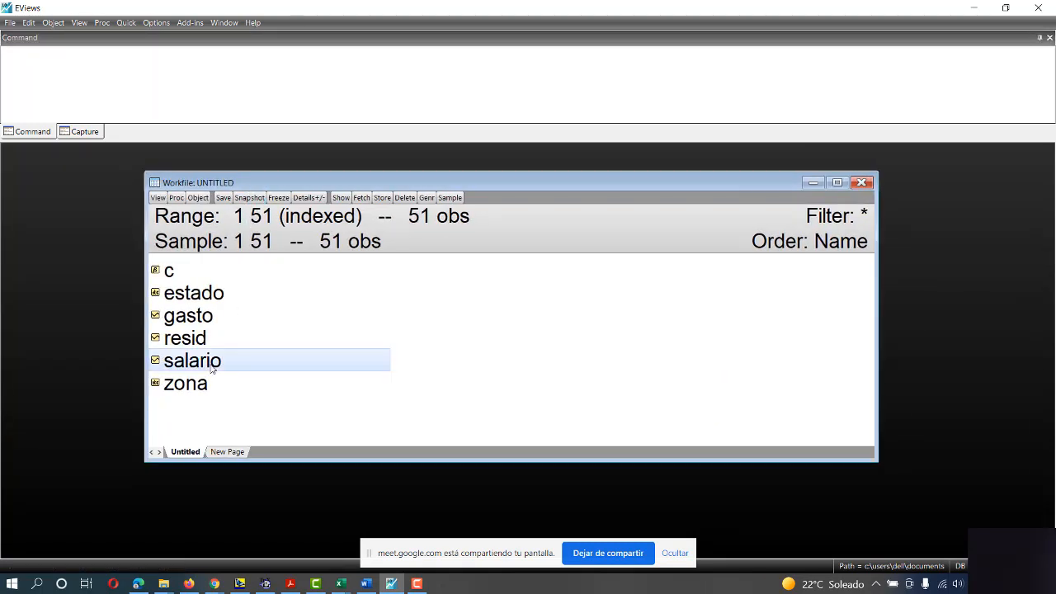
left_click(193, 323, "ctrl")
left_click(214, 384, "ctrl")
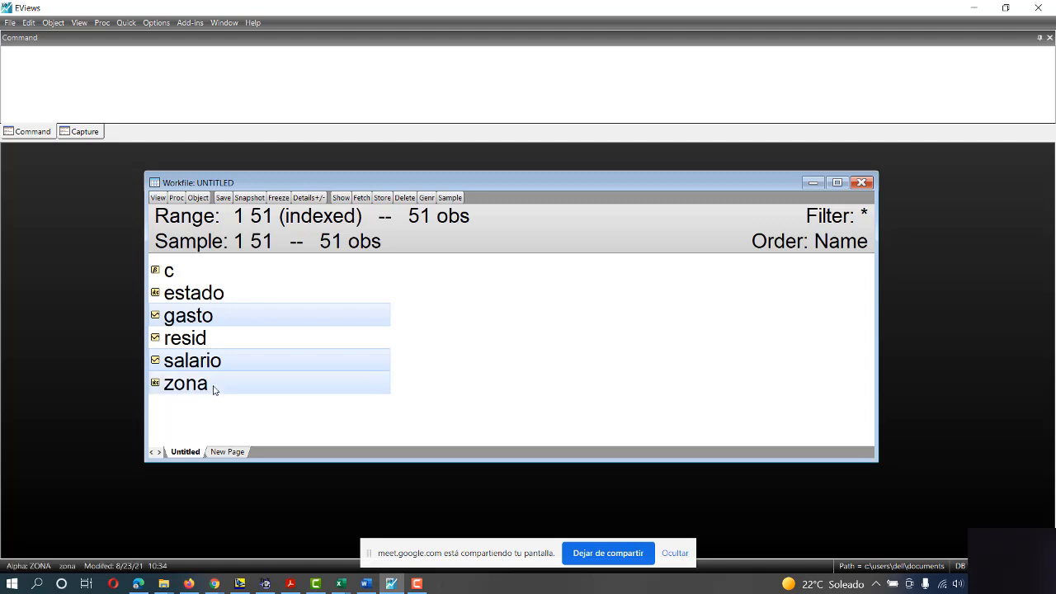
double_click(215, 385)
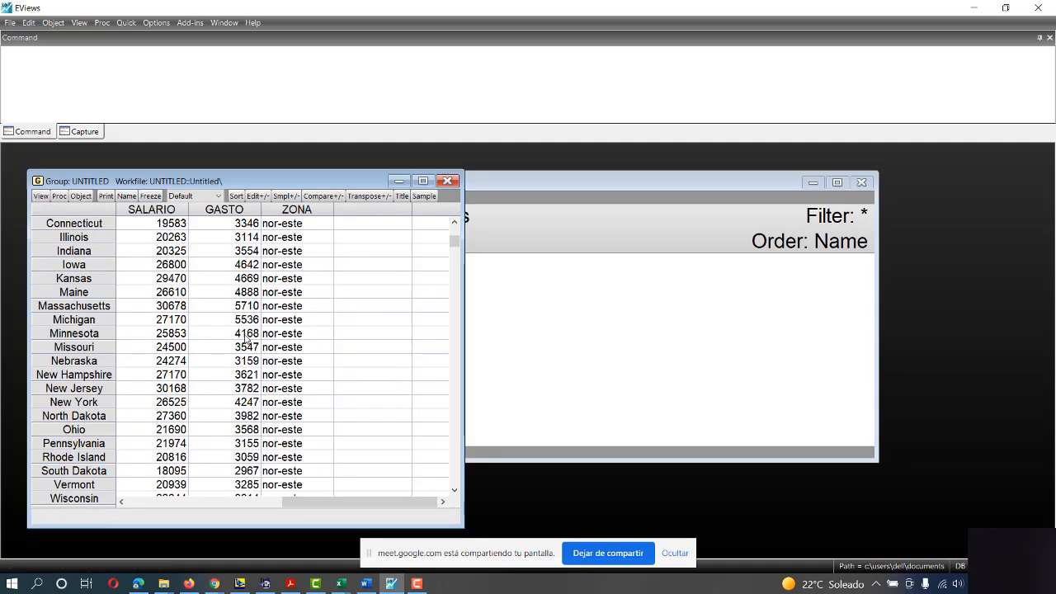
key("alt+Tab")
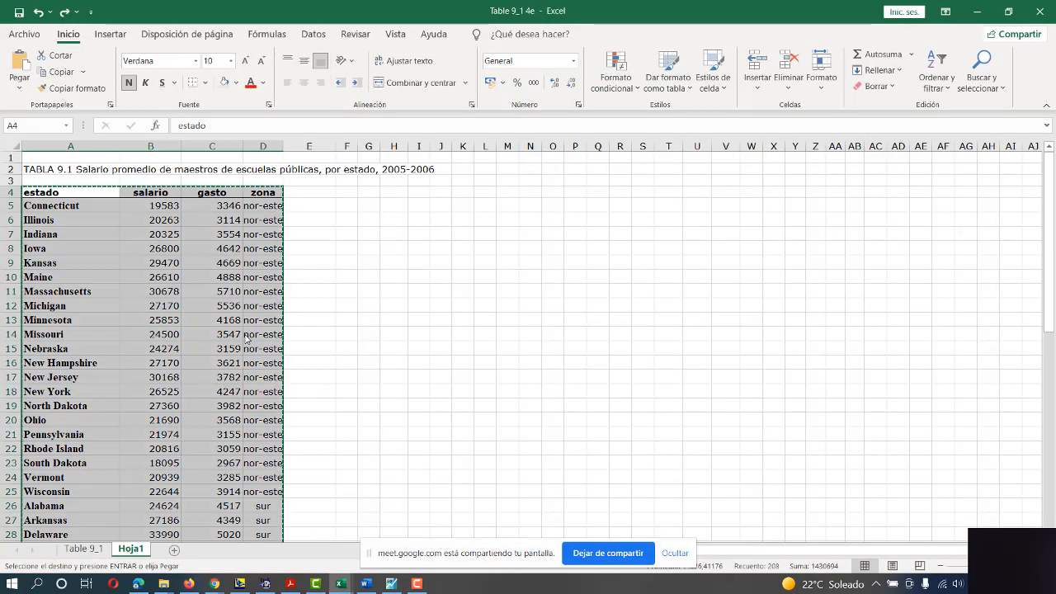
key("alt+Tab")
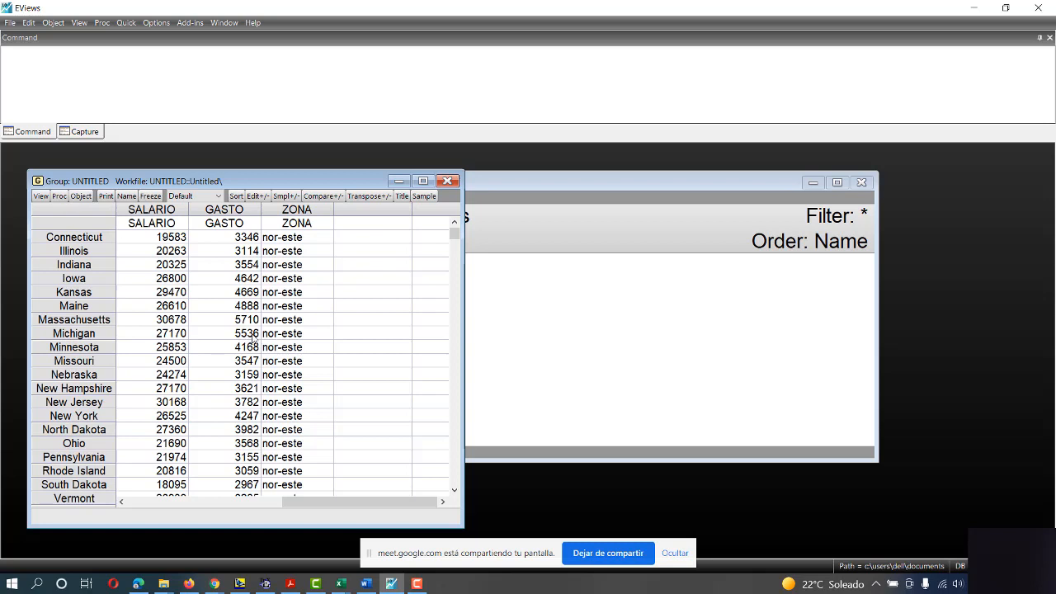
left_click(291, 218)
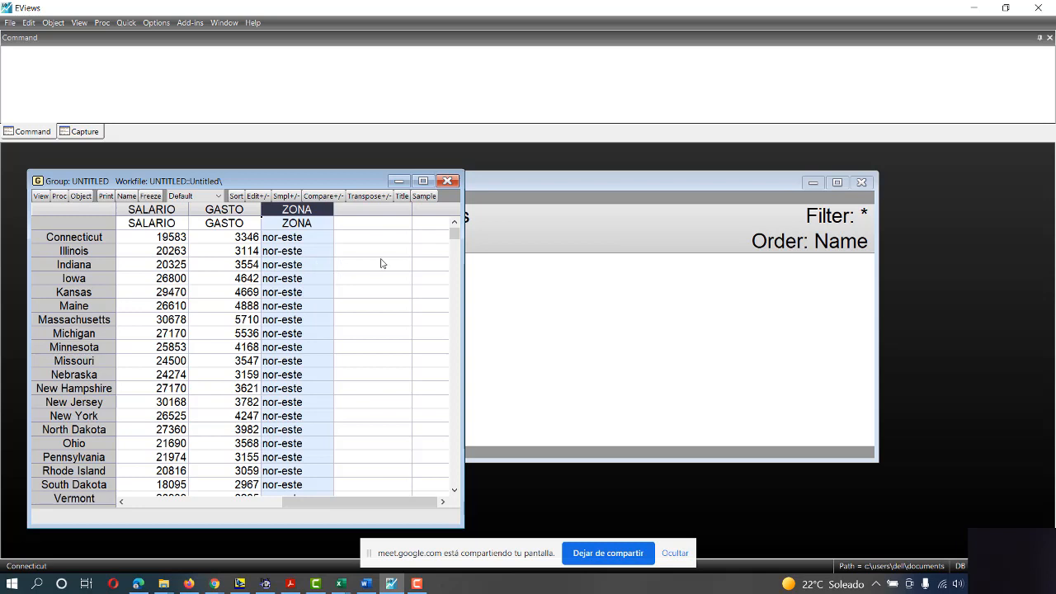
left_click(448, 181)
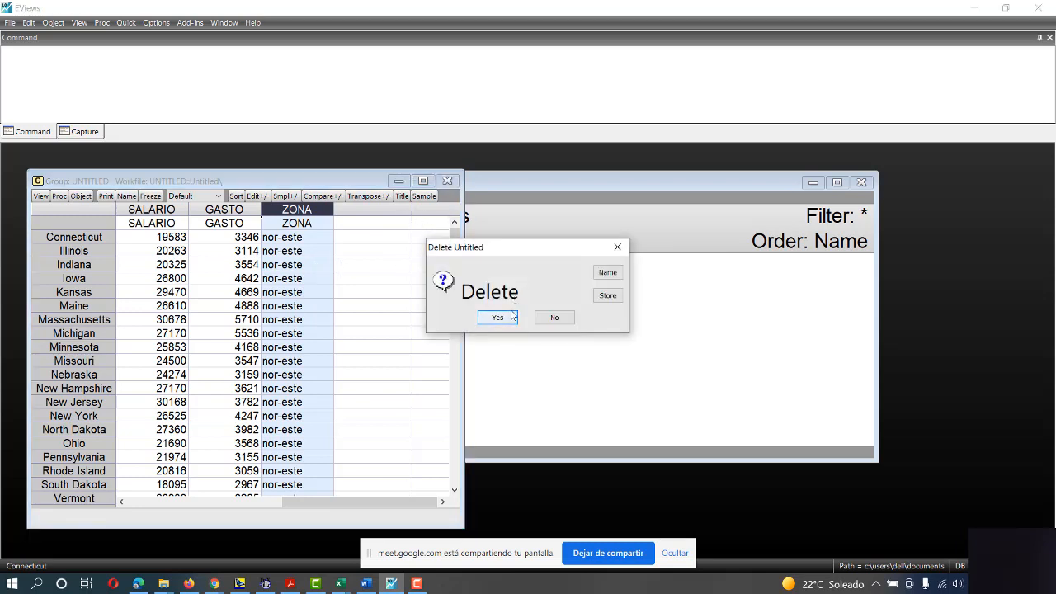
left_click(511, 316)
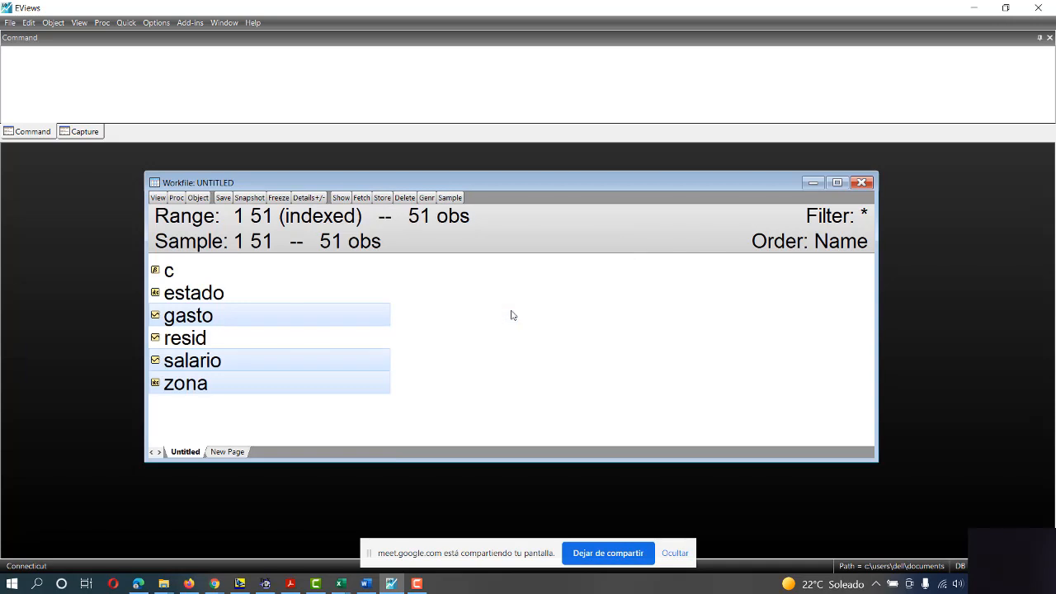
left_click(463, 312)
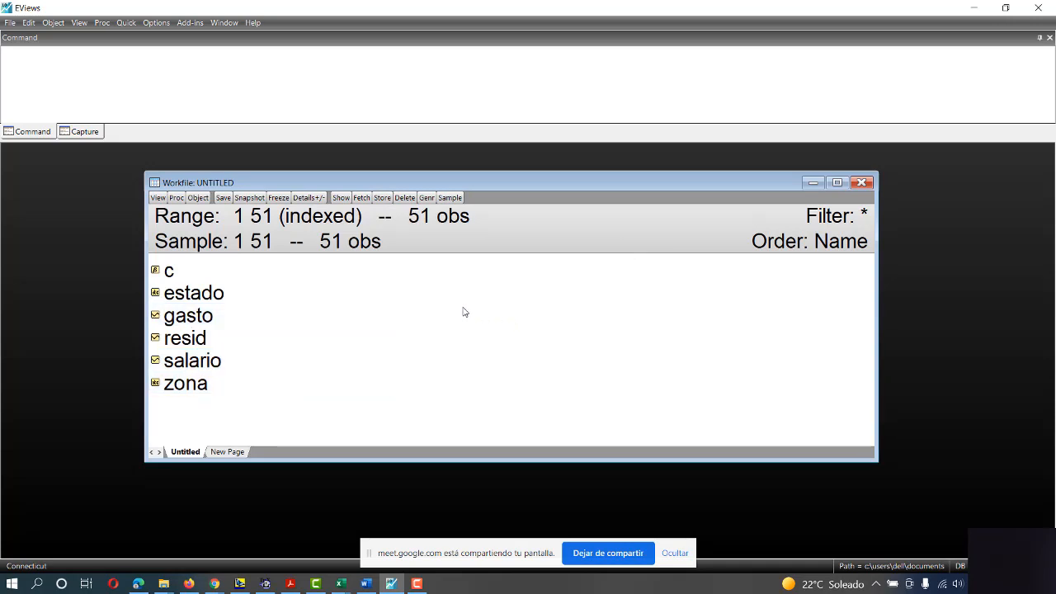
left_click(213, 385)
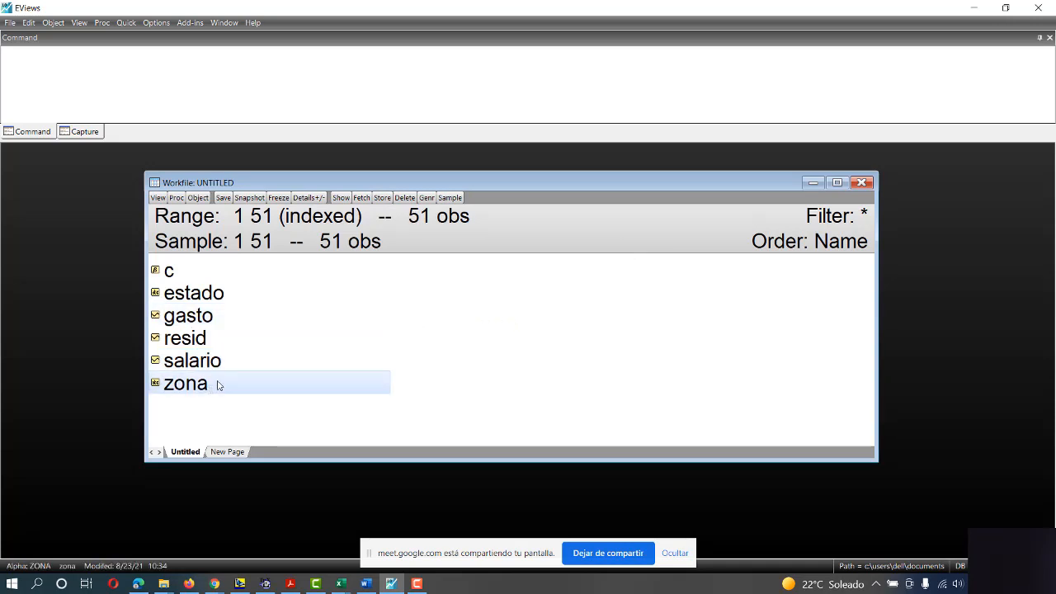
left_click(17, 75)
type("g")
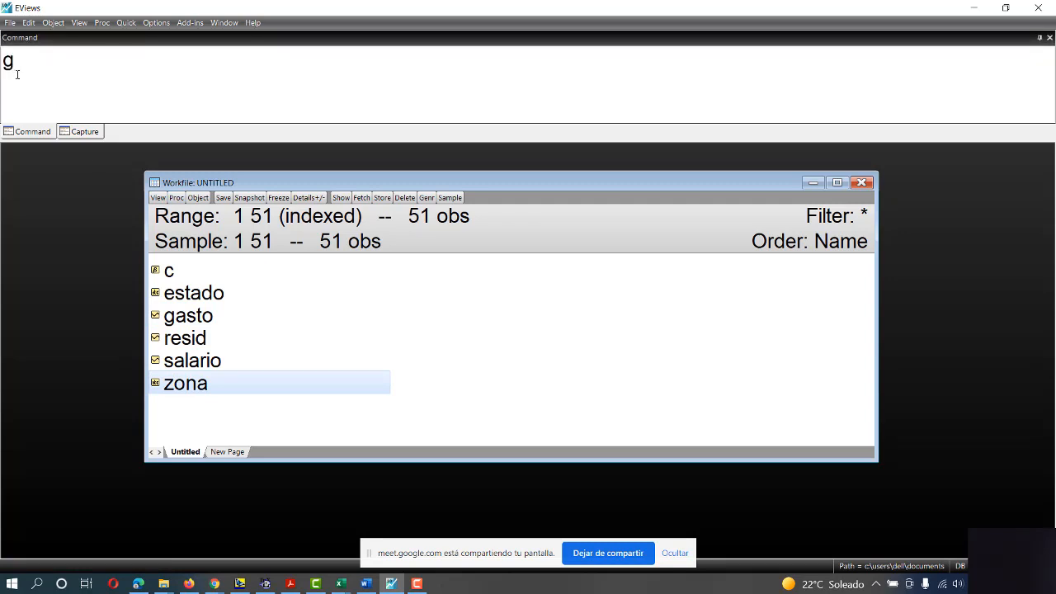
type("roup")
type("grupo1")
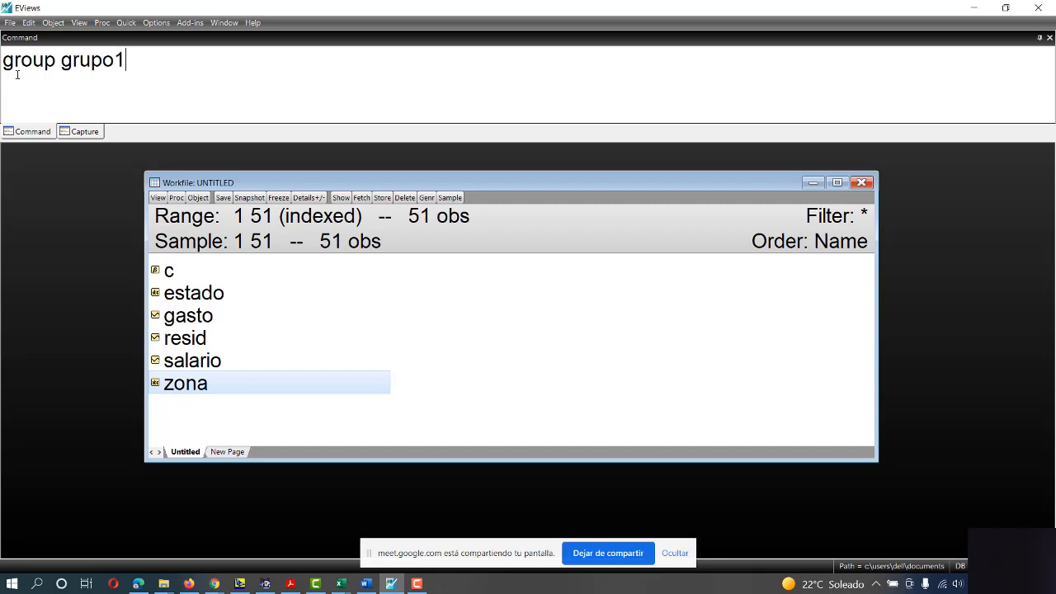
type("=")
key("BackSpace")
type("@expan")
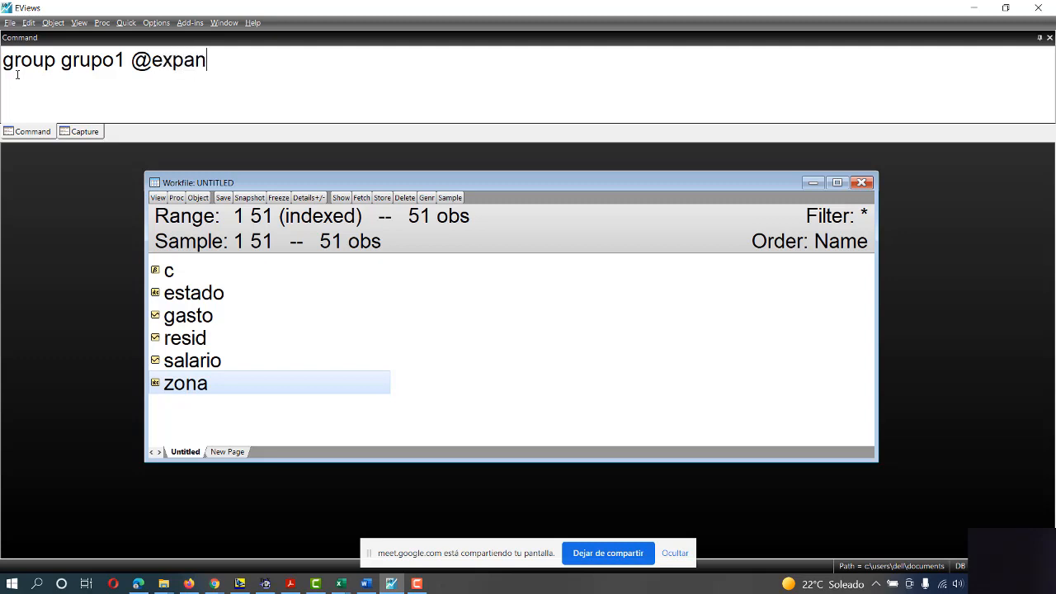
type("d()")
double_click(176, 383)
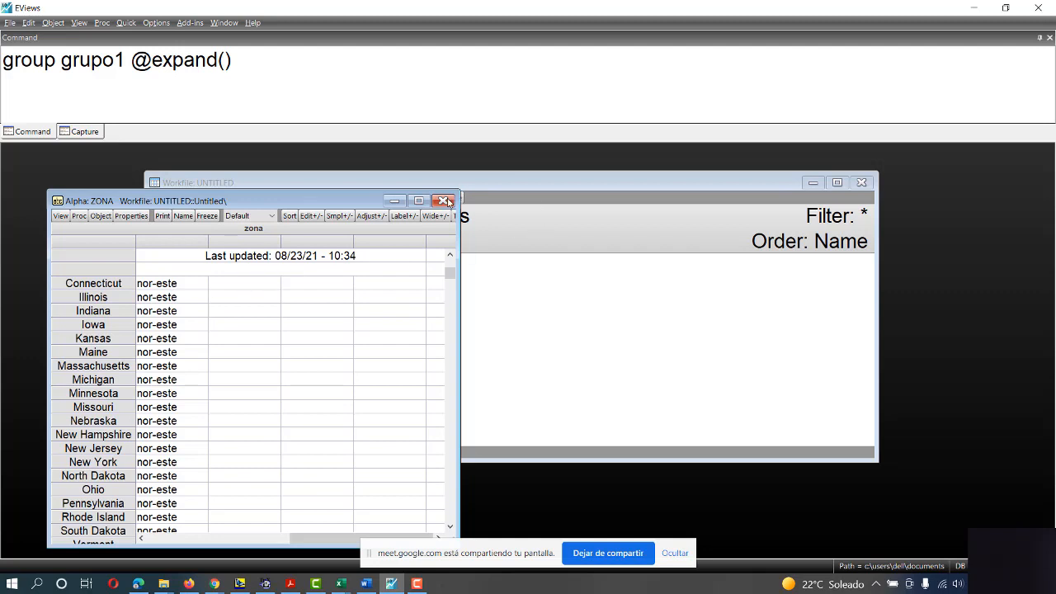
left_click(445, 201)
left_click(227, 62)
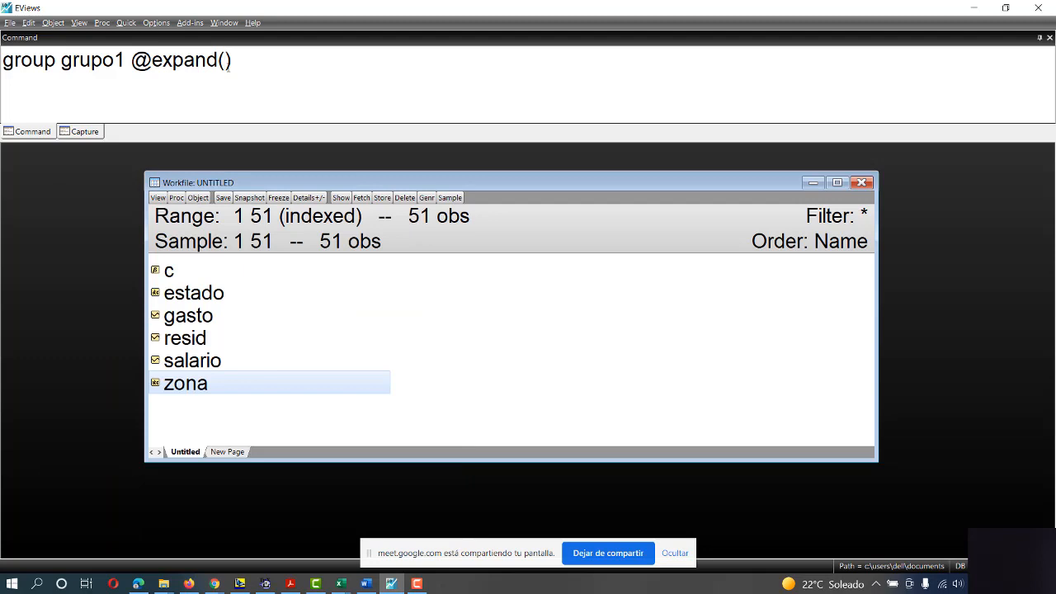
type("zona")
key("Return")
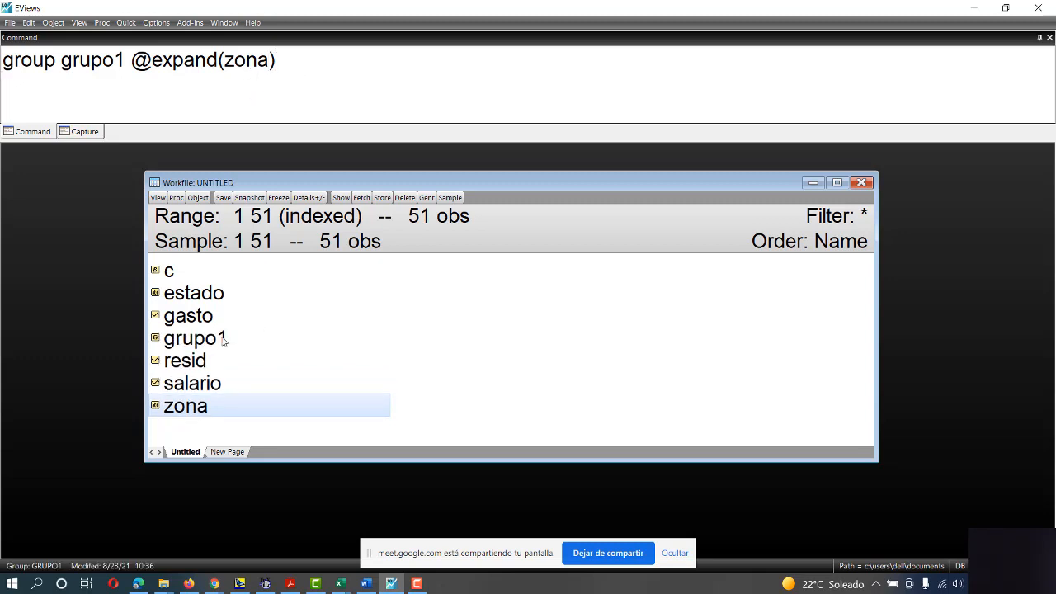
Open grupo1 and widen its window and the nor-este, oeste and sur columns so the full headers can be read.
double_click(194, 338)
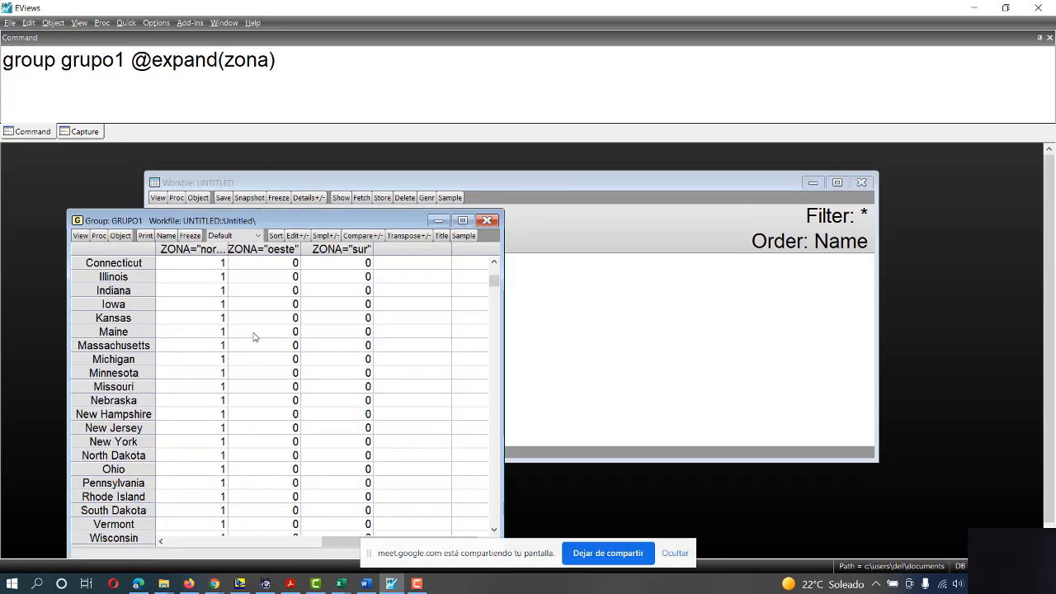
scroll(254, 336, "down", 2)
scroll(254, 335, "up", 3)
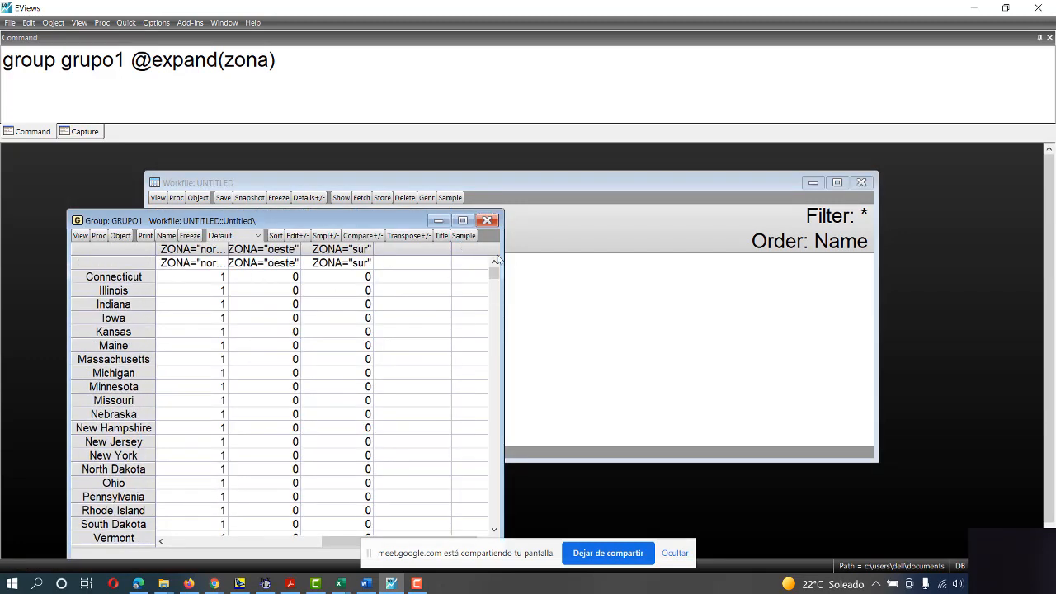
left_click_drag(504, 262, 811, 262)
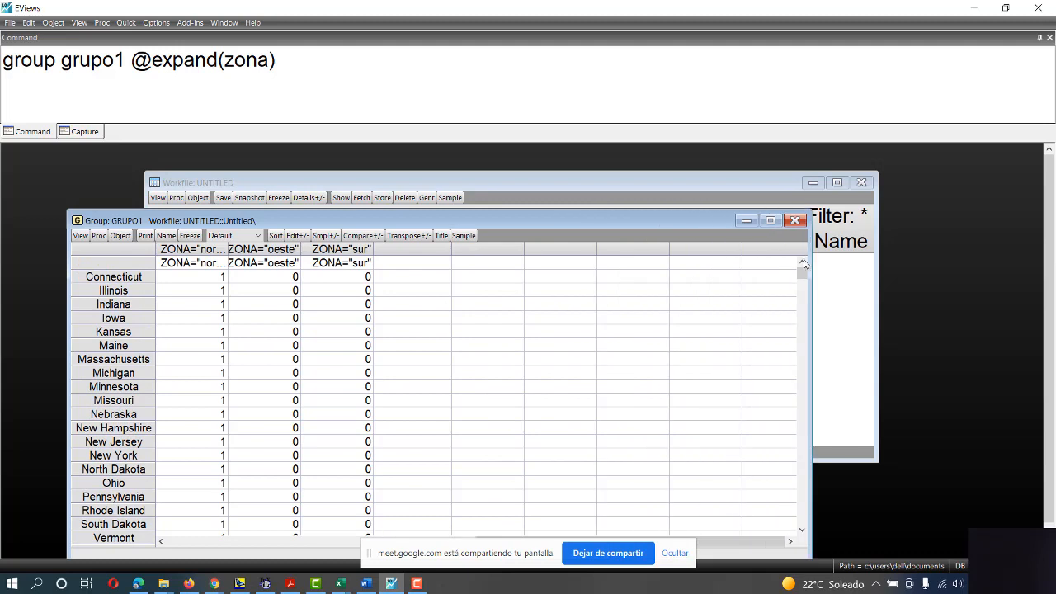
left_click_drag(228, 256, 287, 257)
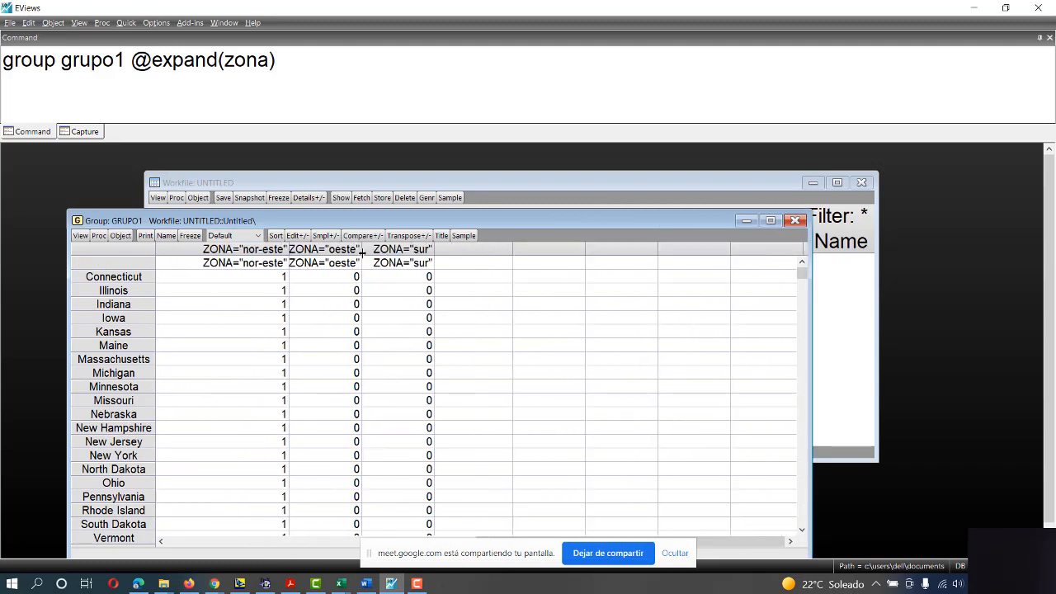
left_click_drag(362, 252, 393, 252)
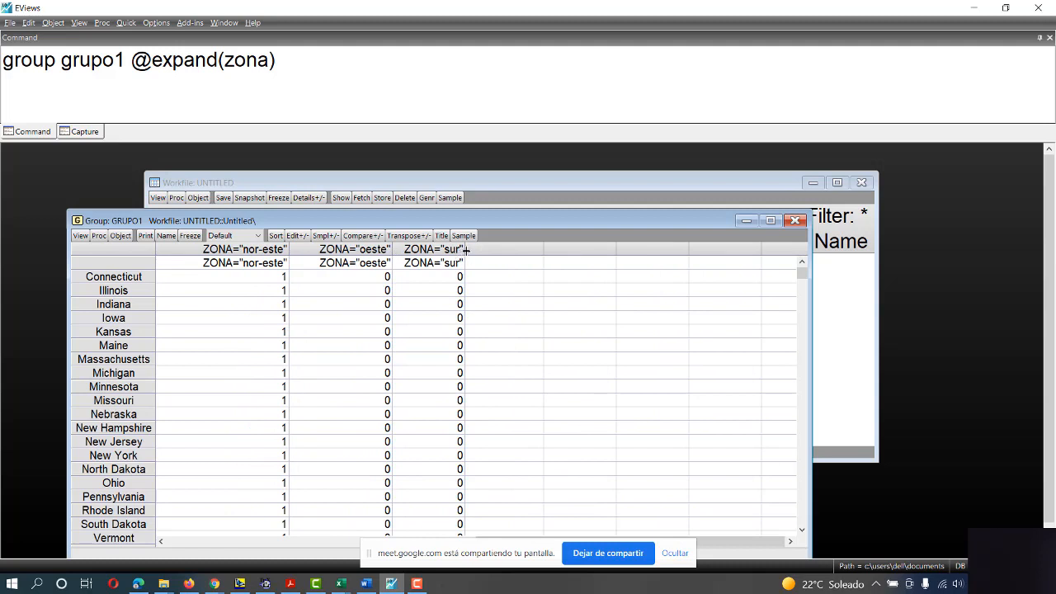
left_click_drag(466, 250, 513, 249)
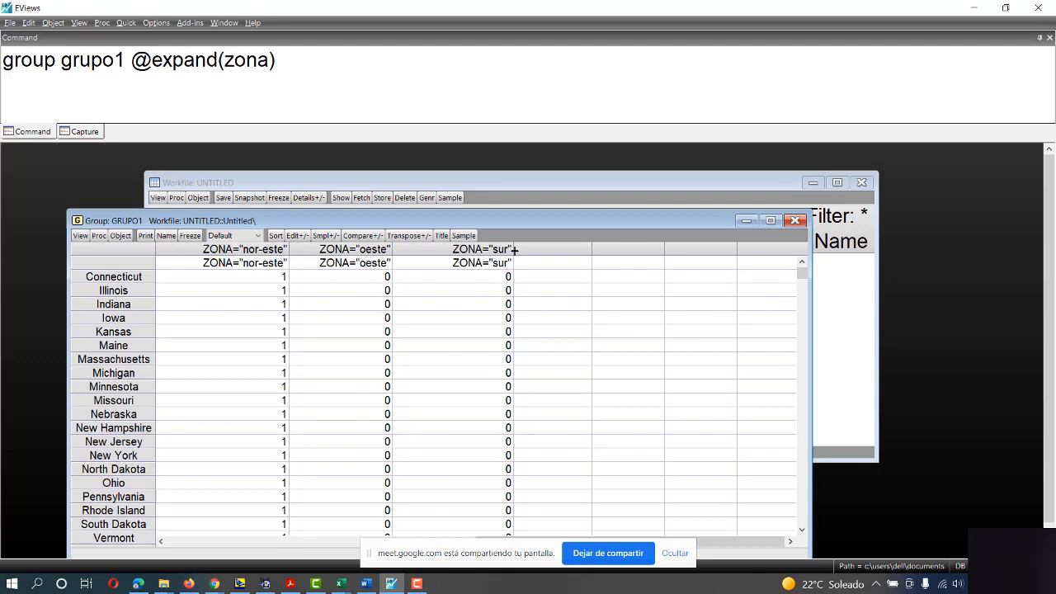
Examine the nor-este, oeste and sur dummy columns of grupo1, and close the group.
left_click(250, 256)
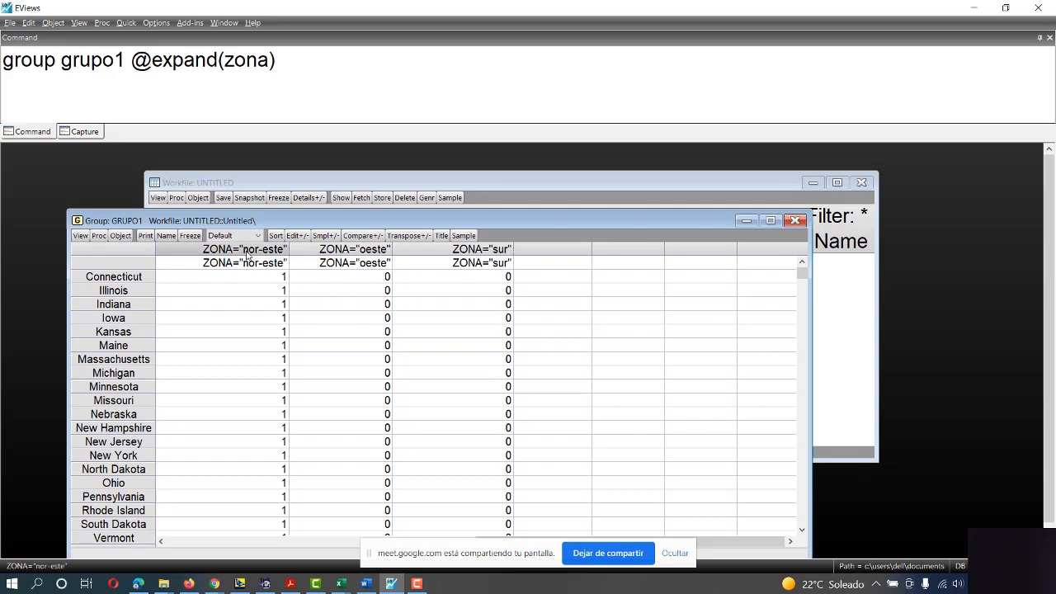
left_click(337, 251)
left_click(451, 252)
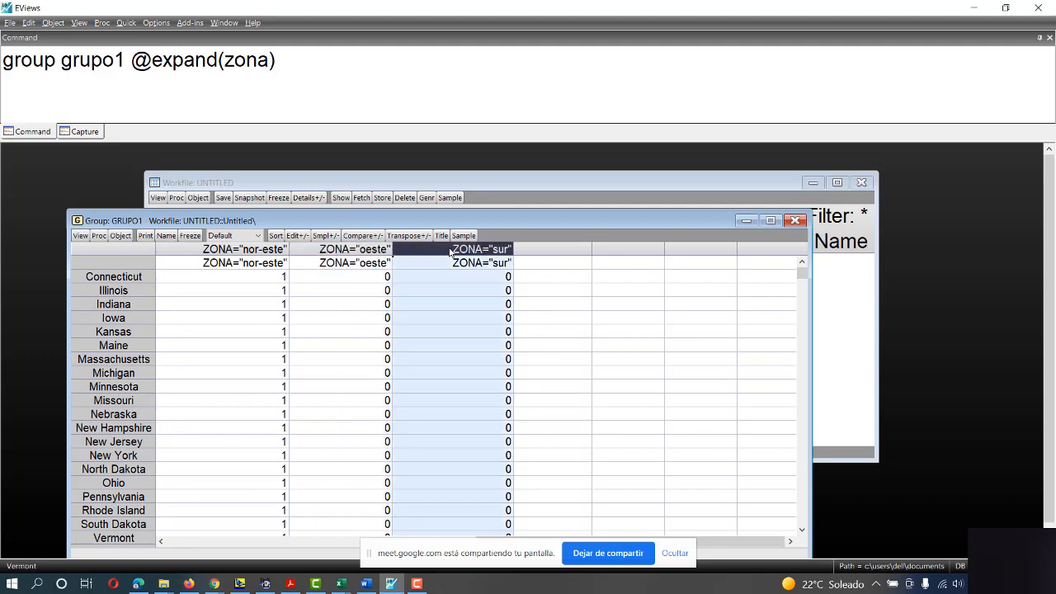
left_click(365, 252)
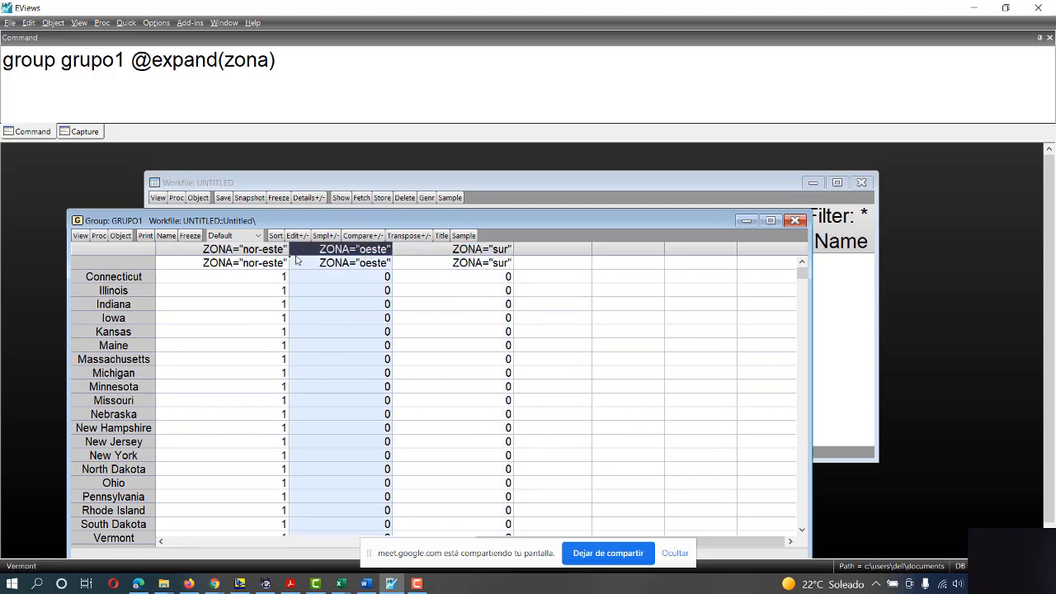
left_click(267, 253)
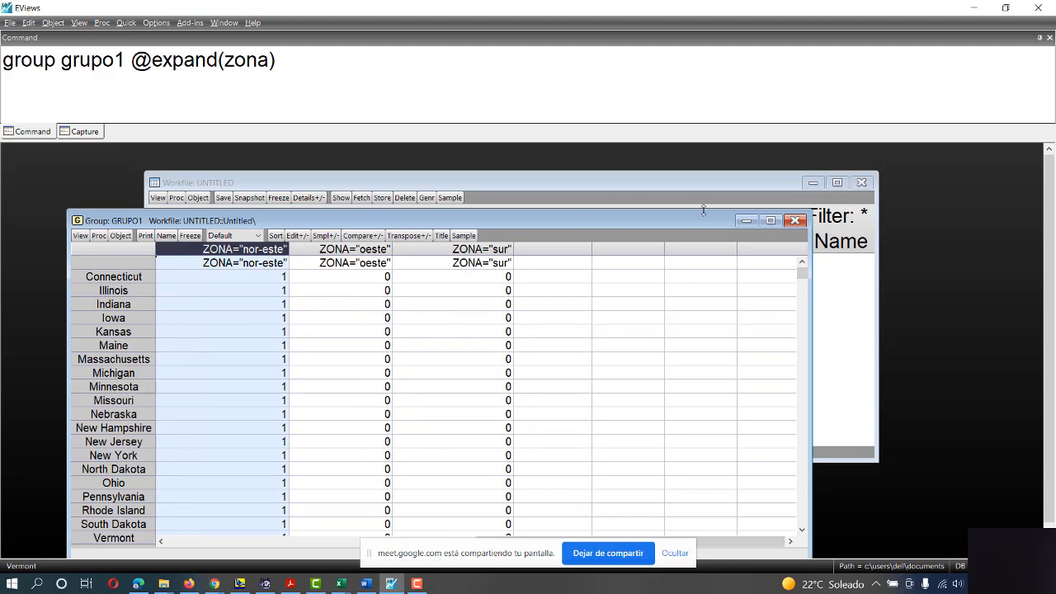
left_click(795, 221)
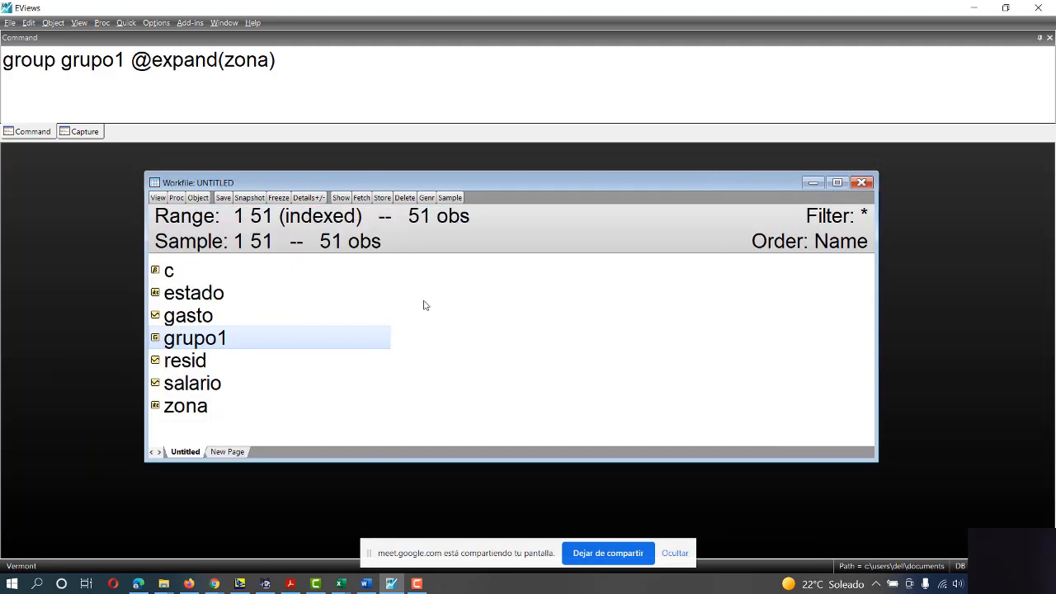
Reopen grupo1 and arrange its window beside the workfile's object list, wide enough for all three dummy columns.
double_click(204, 345)
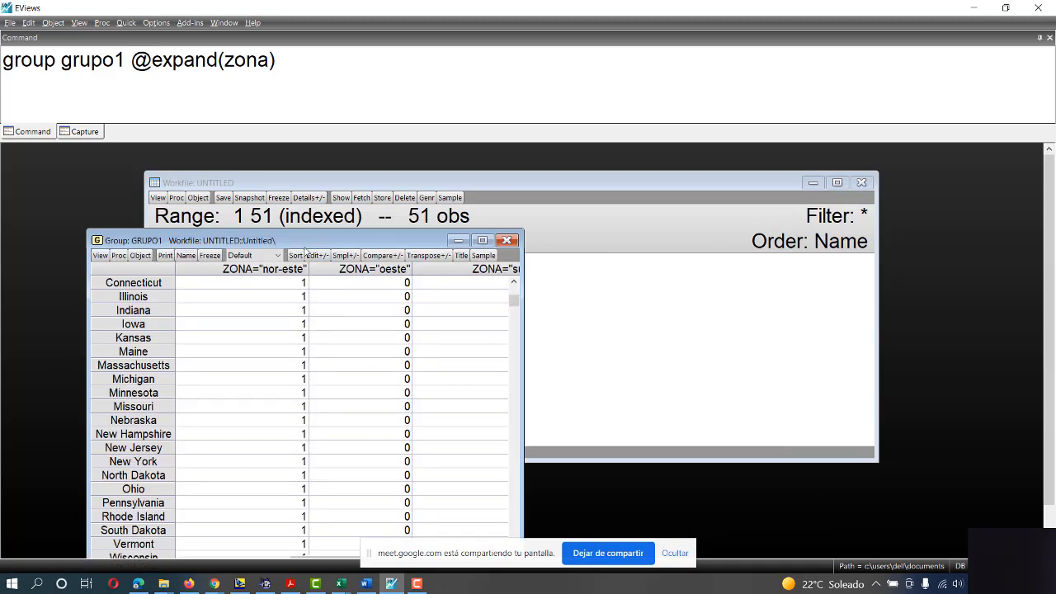
left_click_drag(305, 247, 578, 201)
left_click_drag(784, 222, 884, 223)
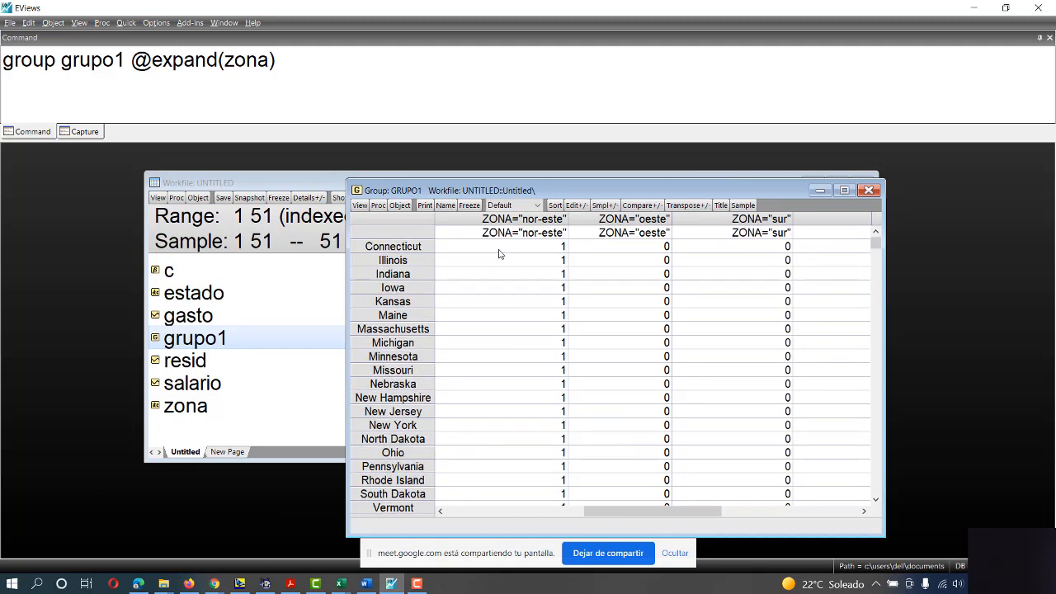
Copy the nor-este dummy column of grupo1 as text at highest precision and paste it into the workfile's object list.
left_click(492, 220)
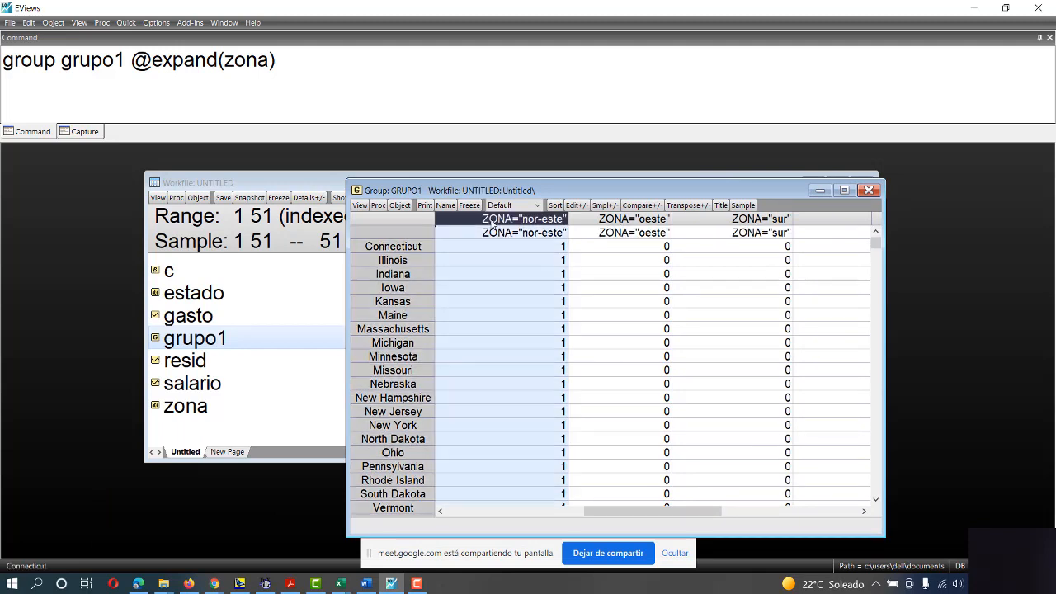
right_click(492, 221)
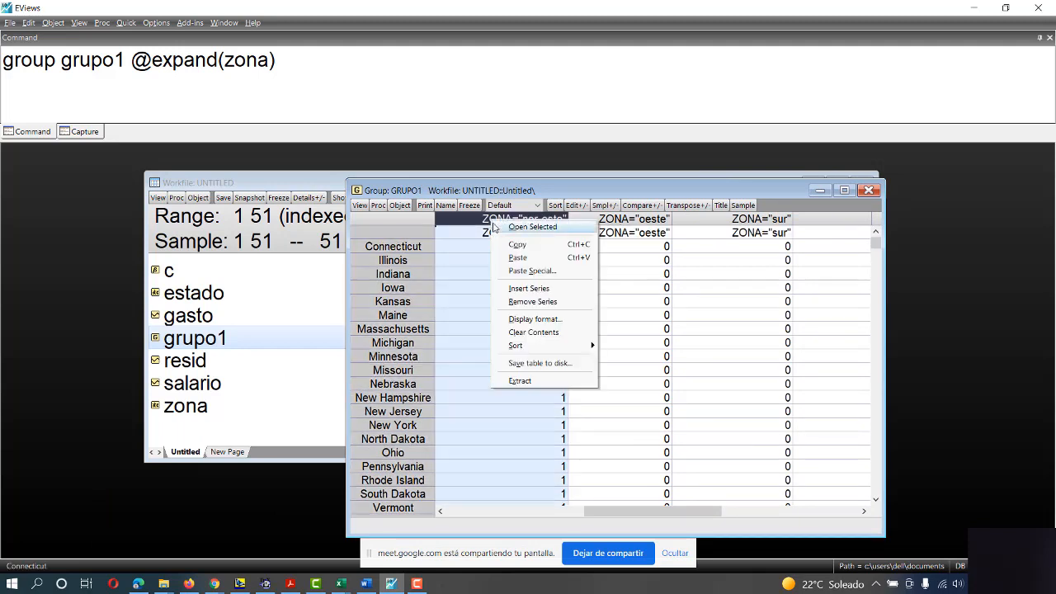
left_click(508, 244)
left_click(511, 328)
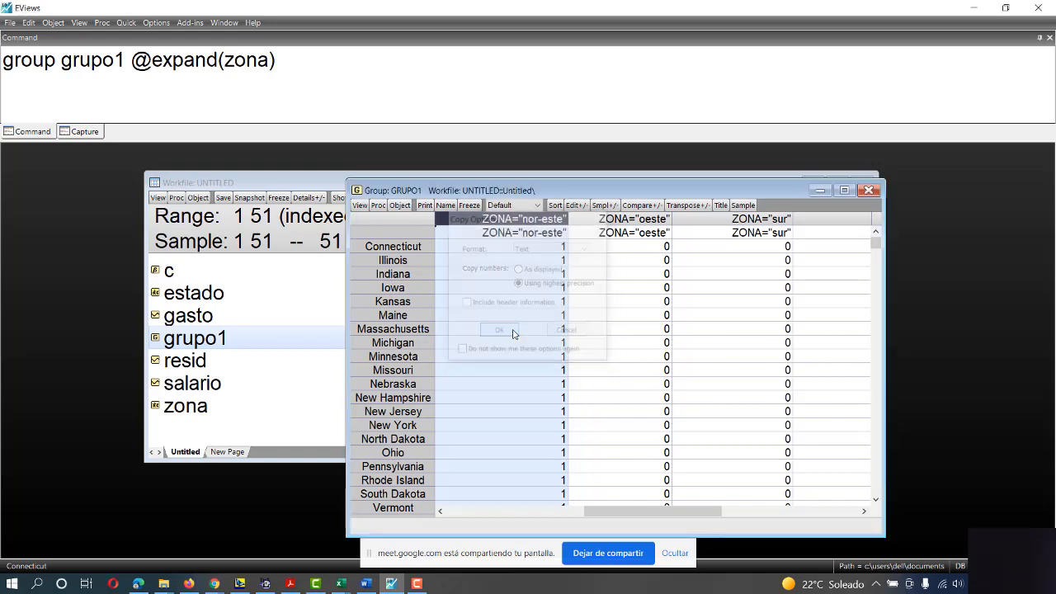
left_click(293, 293)
right_click(293, 292)
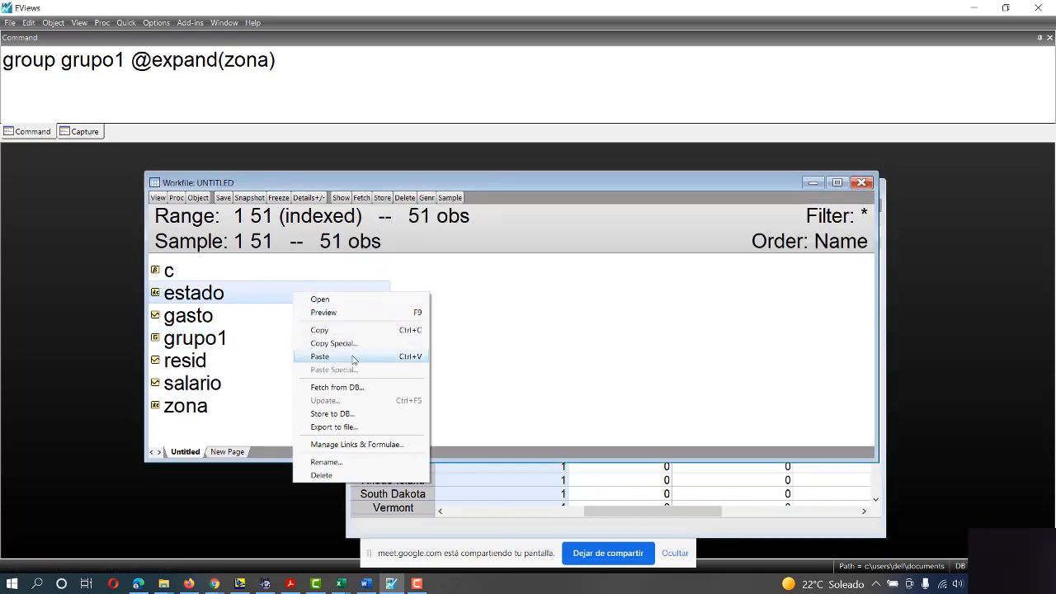
left_click(326, 356)
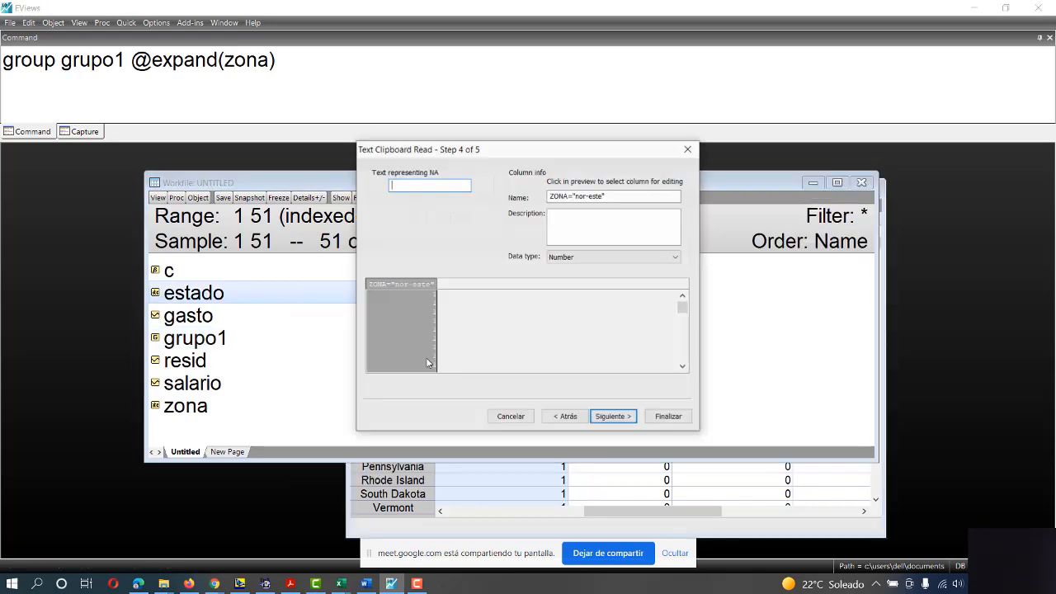
left_click(612, 196)
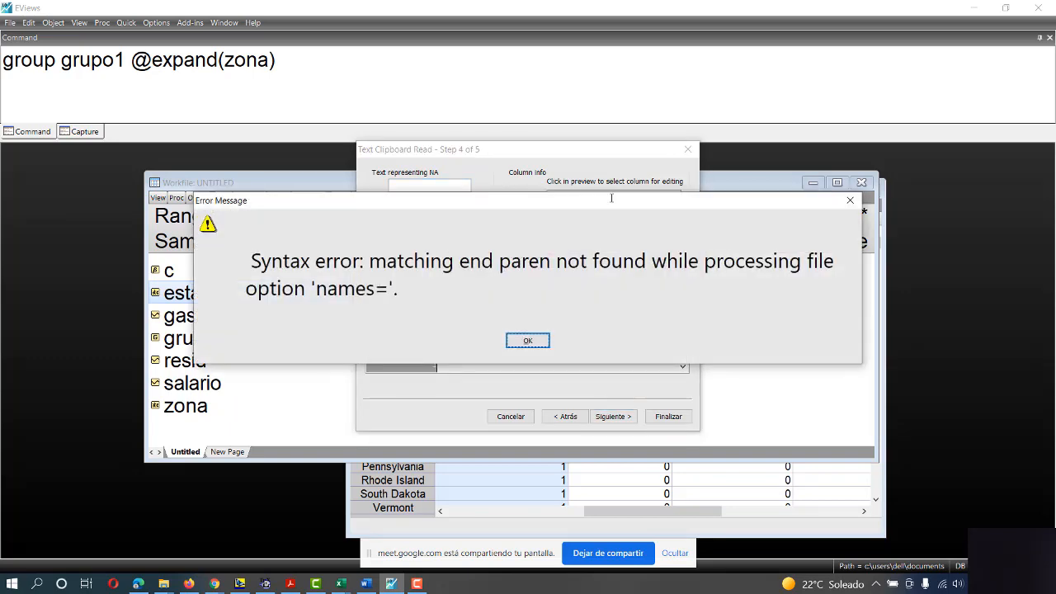
key("Return")
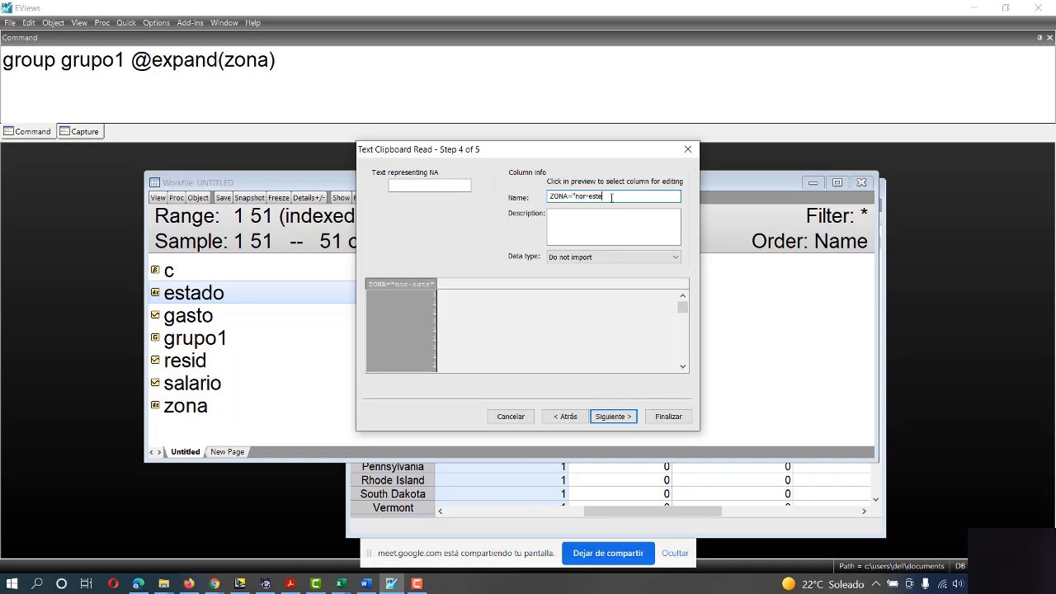
key("Return")
left_click(552, 196)
key("Delete")
key("Delete")
key("Delete")
key("Delete")
key("Delete")
key("Delete")
key("Return")
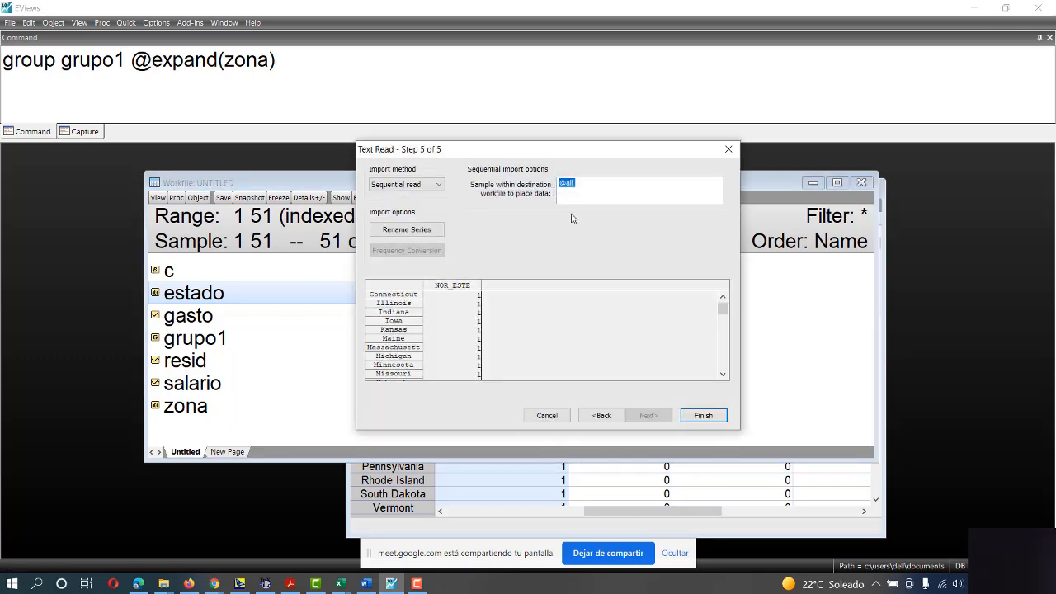
left_click(715, 419)
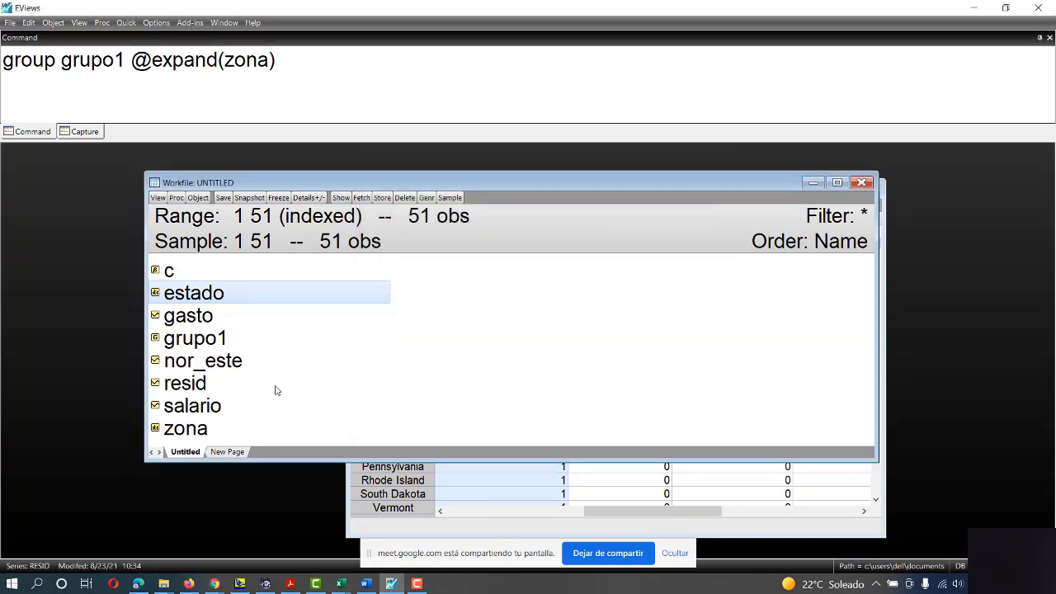
Open the nor_este series, examine its values across the states, and close it.
left_click(215, 371)
double_click(215, 371)
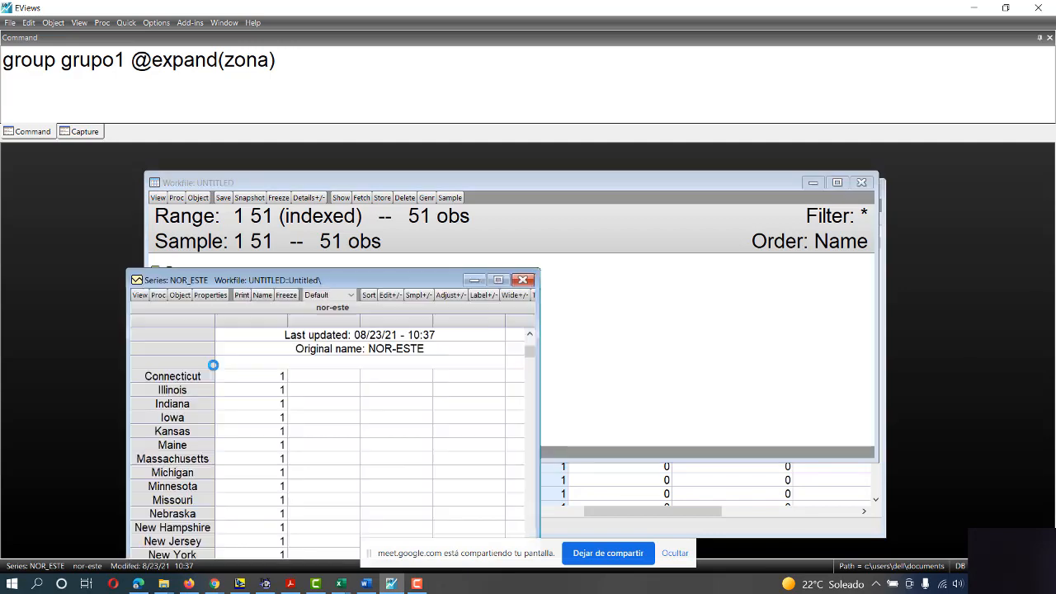
scroll(297, 414, "down", 9)
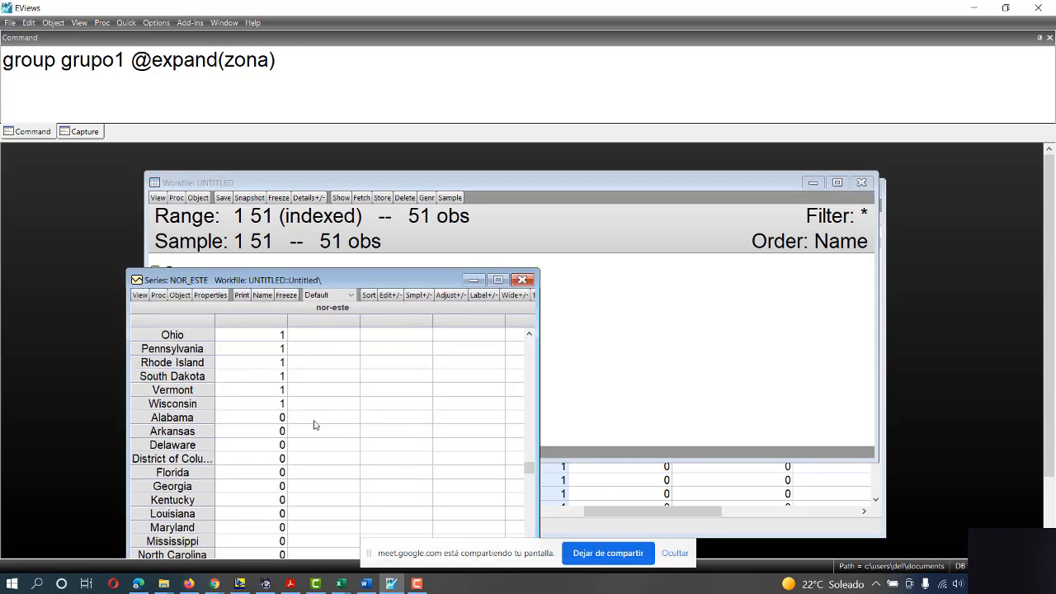
scroll(313, 425, "down", 3)
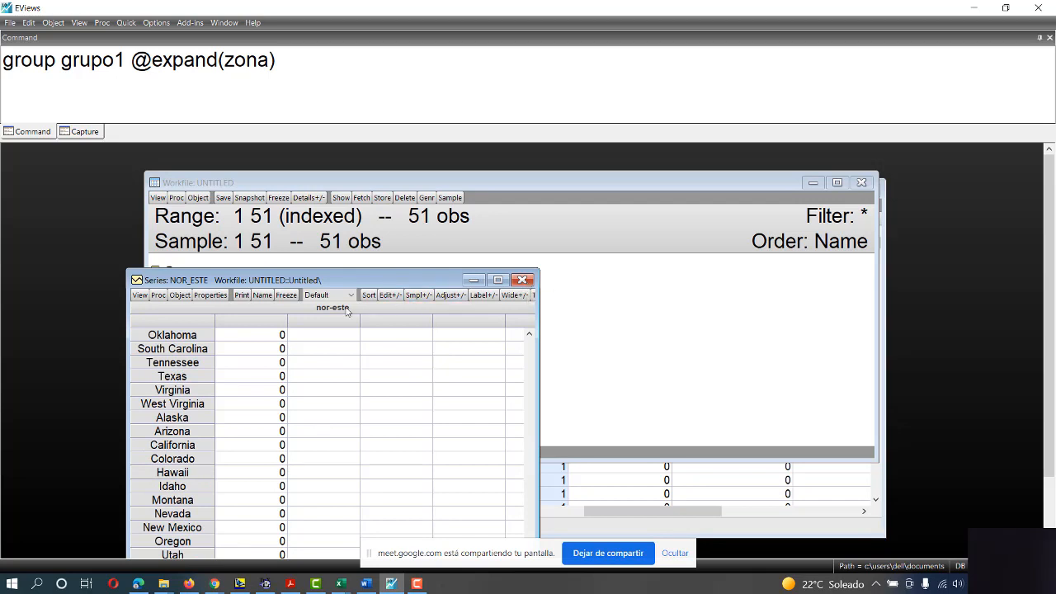
left_click(522, 280)
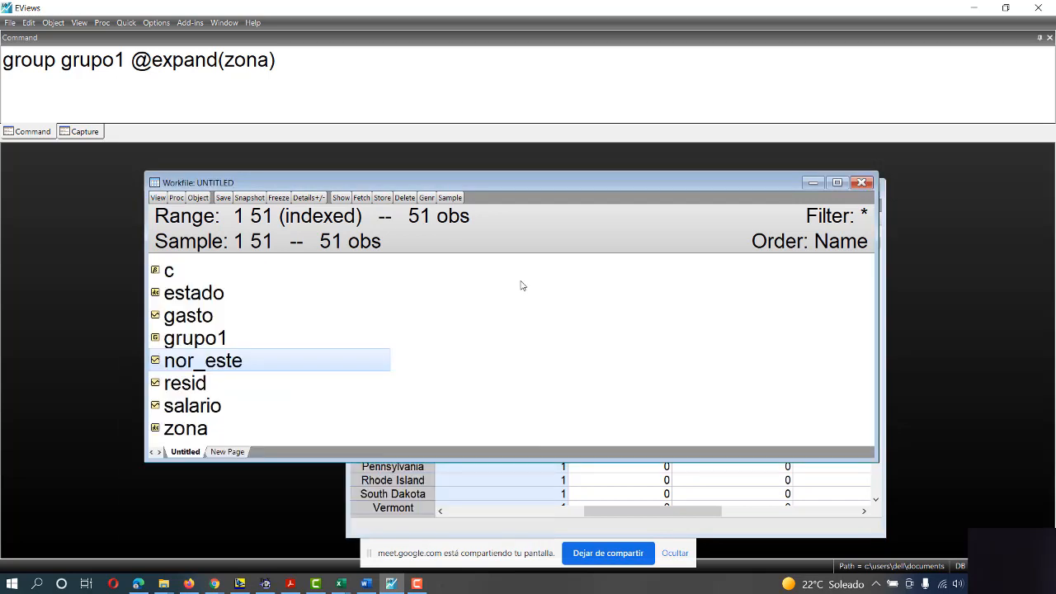
Reopen grupo1, copy its oeste dummy column as text at highest precision, and paste it into the workfile.
double_click(178, 340)
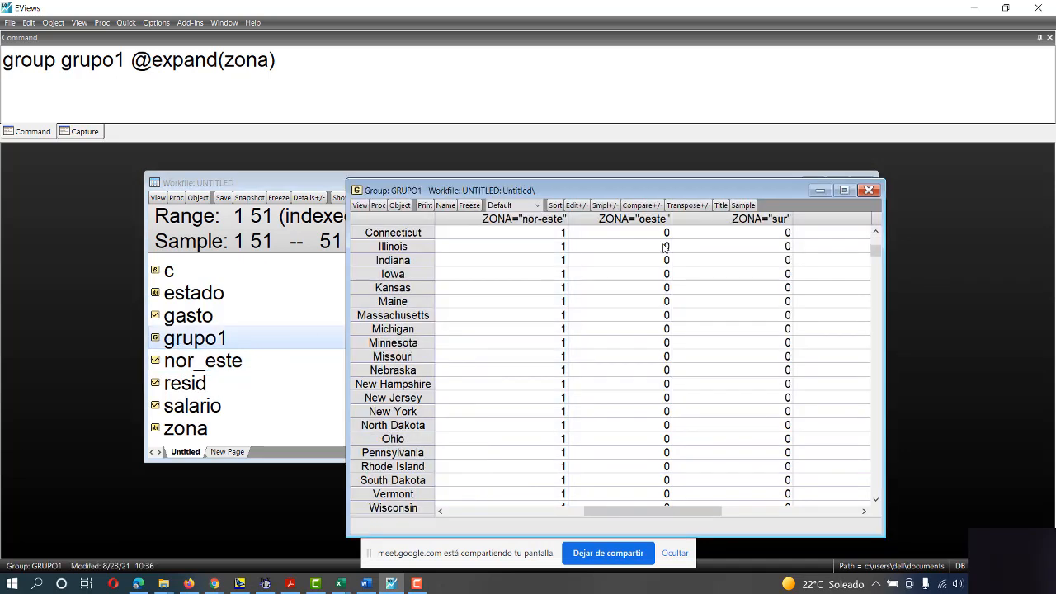
left_click(641, 221)
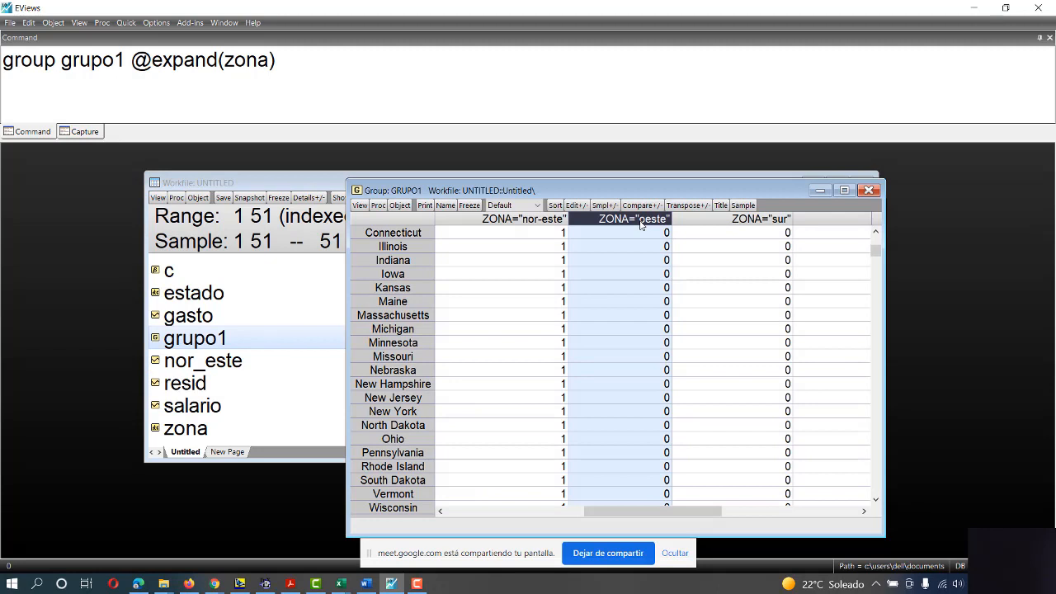
right_click(641, 223)
left_click(664, 251)
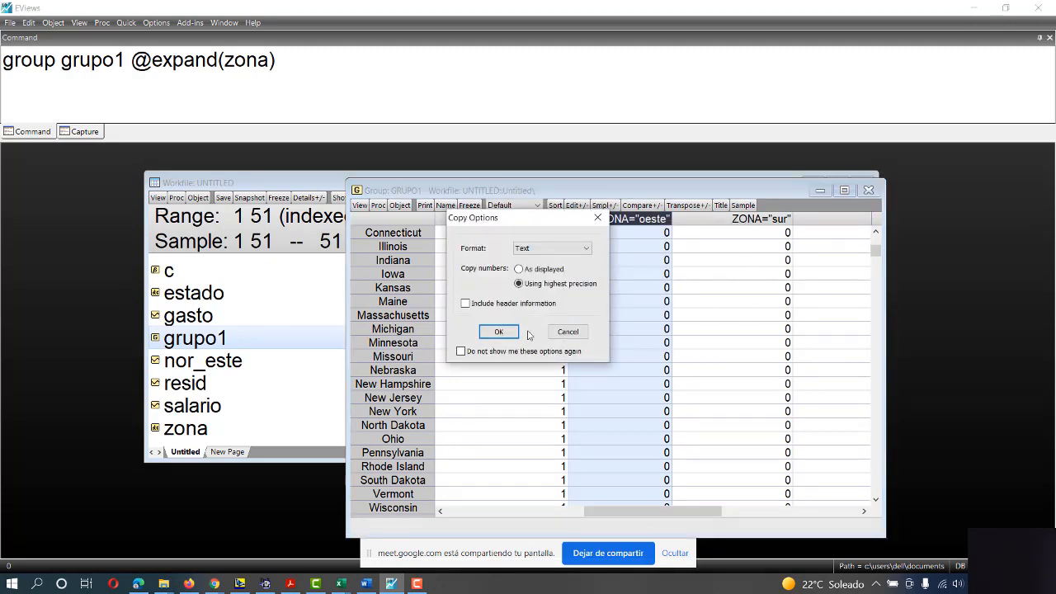
left_click(511, 331)
left_click(334, 294)
right_click(466, 335)
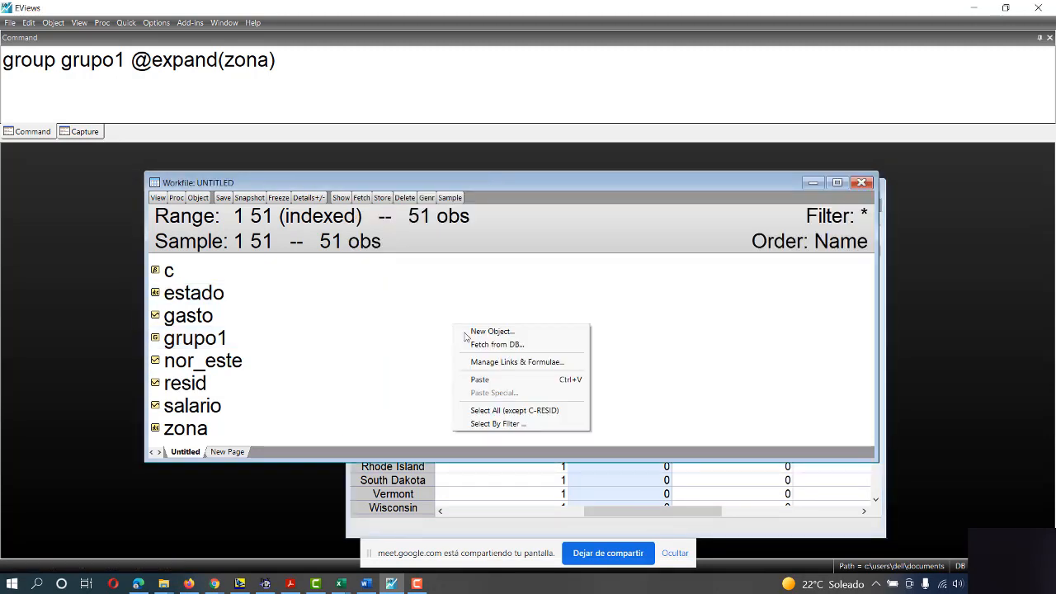
left_click(501, 379)
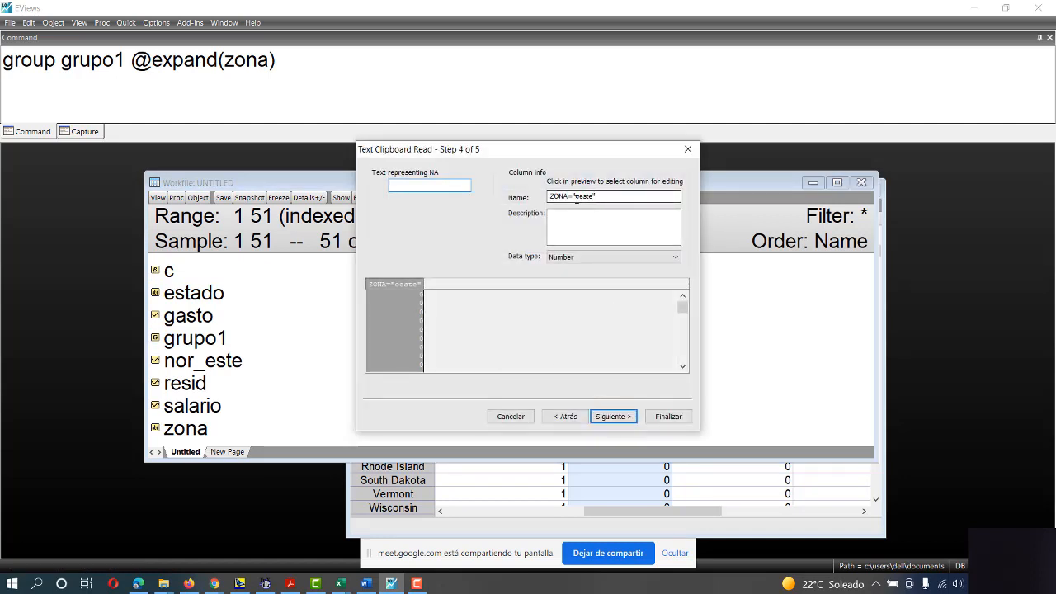
Shorten the pasted column's name to oeste and finish importing it as a series.
left_click(550, 196)
key("Delete")
key("Delete")
key("Delete")
key("Delete")
key("Delete")
key("Delete")
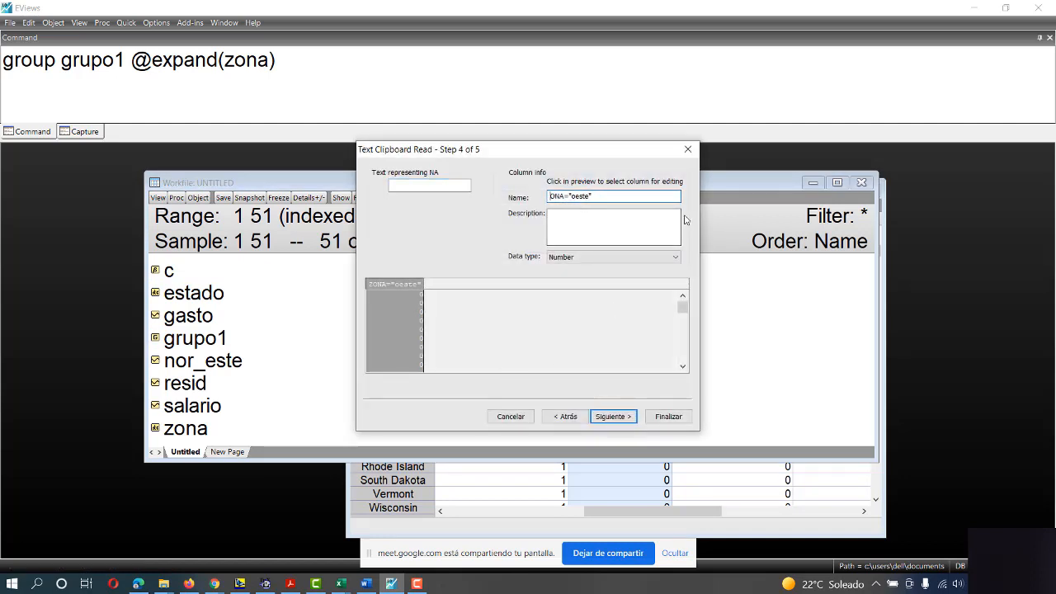
left_click(638, 213)
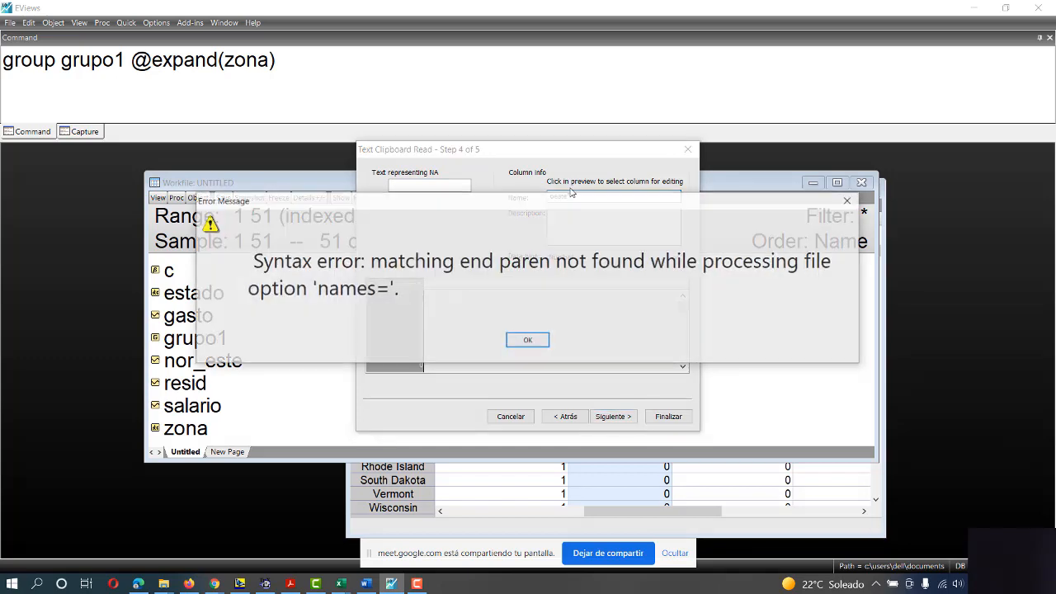
key("Return")
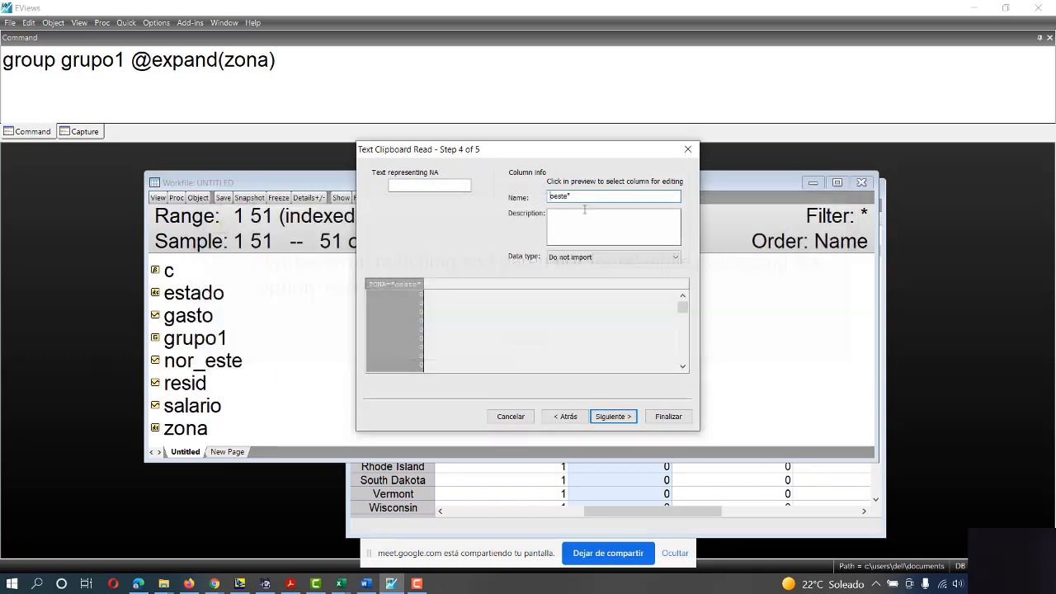
key("BackSpace")
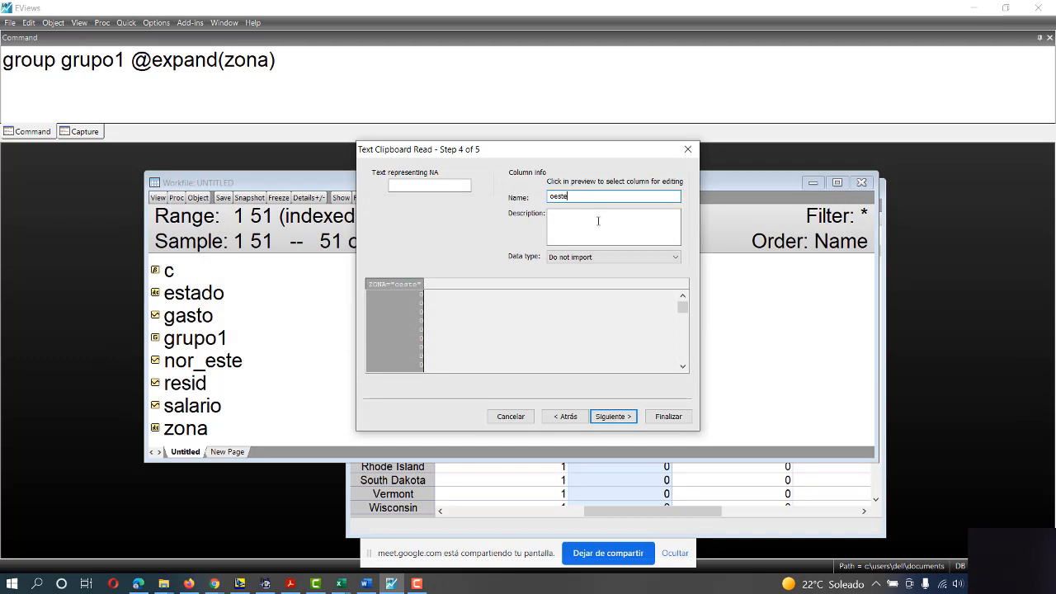
left_click(668, 416)
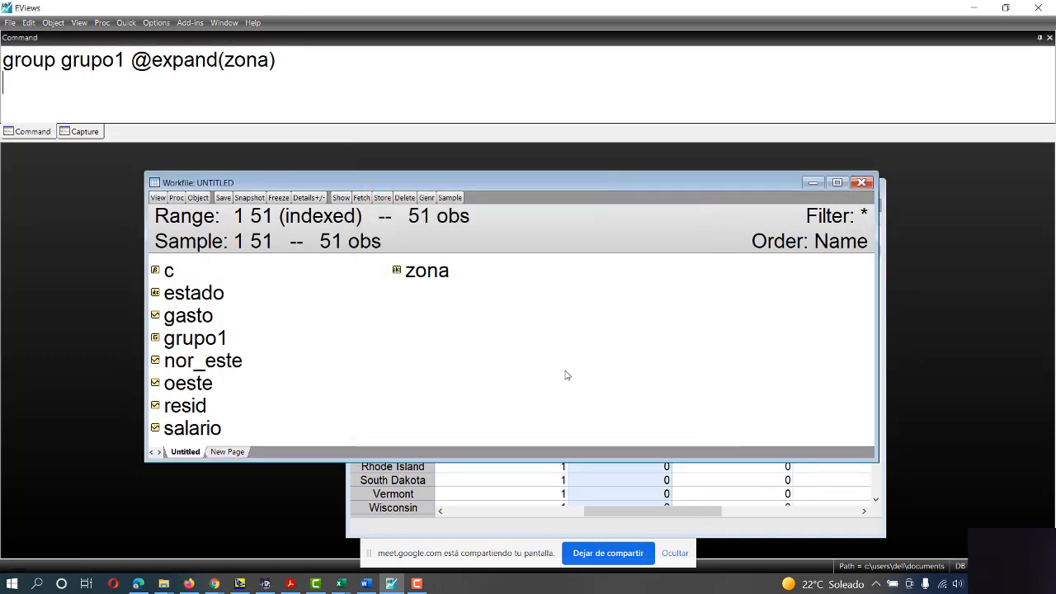
Reopen grupo1, copy its sur dummy column with the default copy options, and paste it into the workfile.
left_click(206, 388)
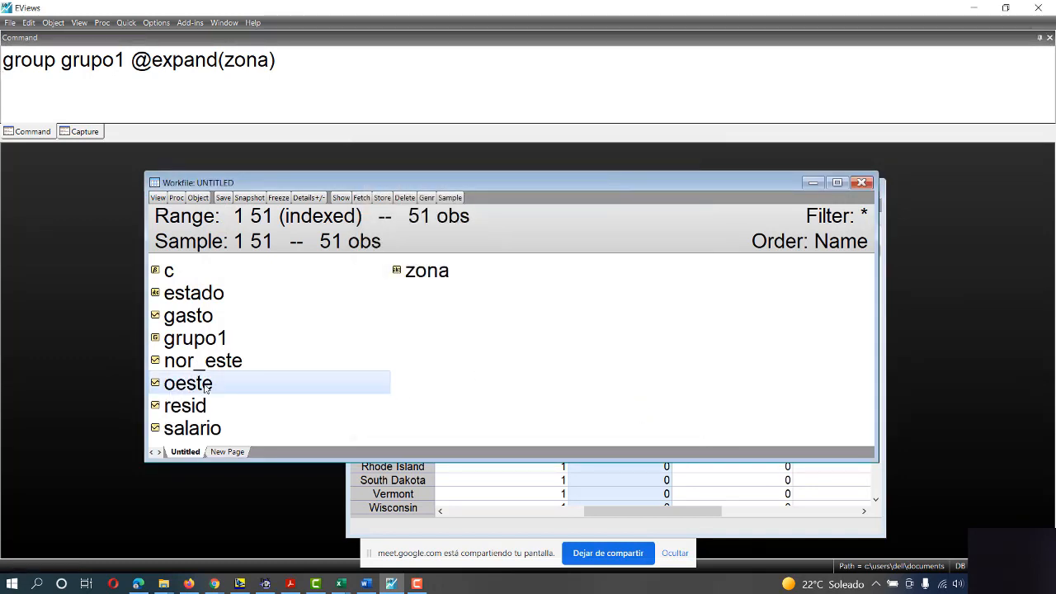
double_click(217, 343)
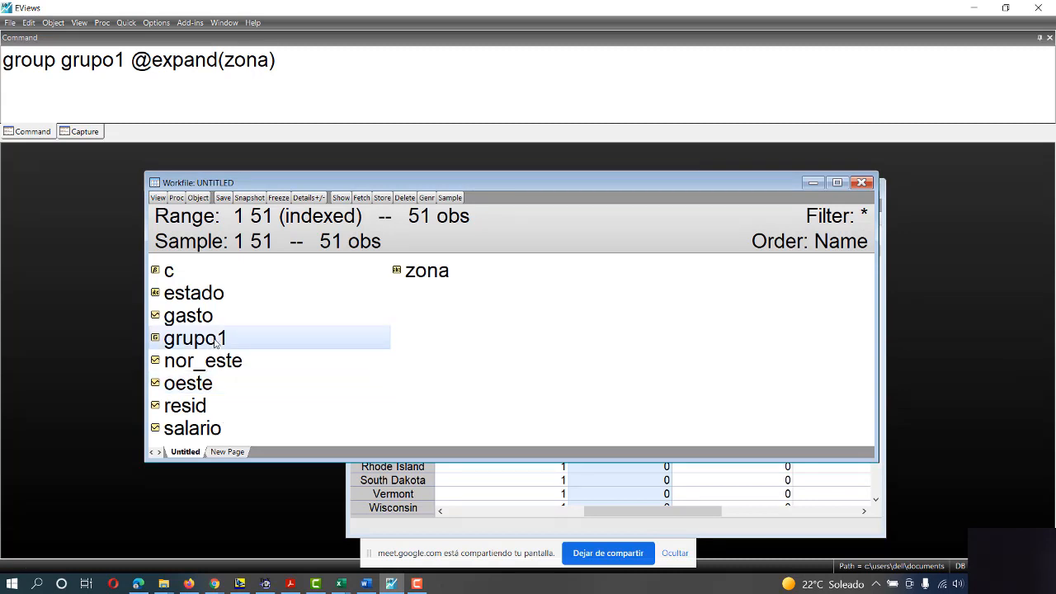
left_click(750, 225)
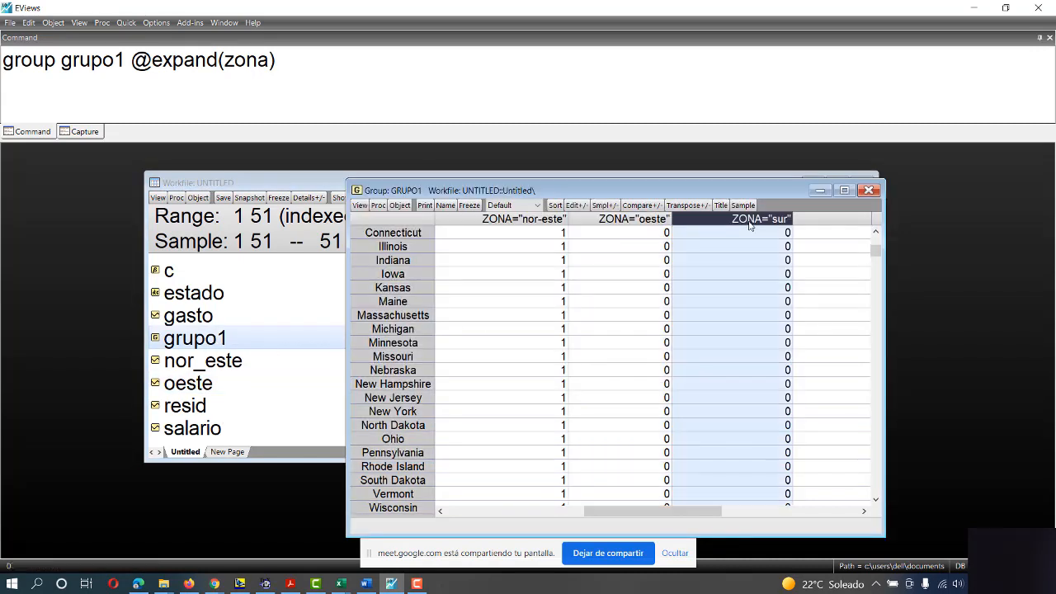
right_click(750, 224)
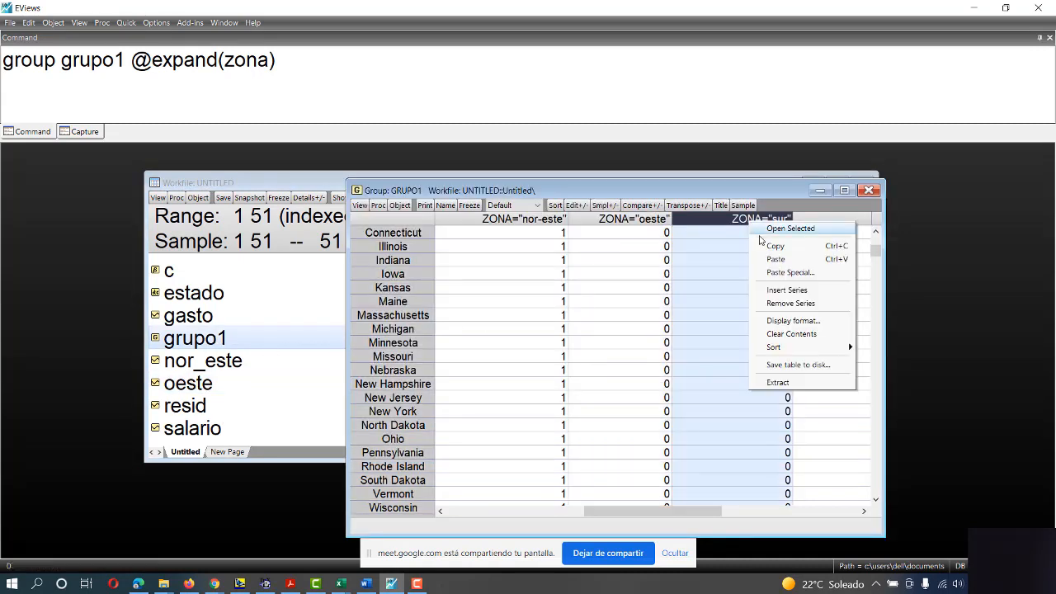
left_click(771, 247)
left_click(505, 333)
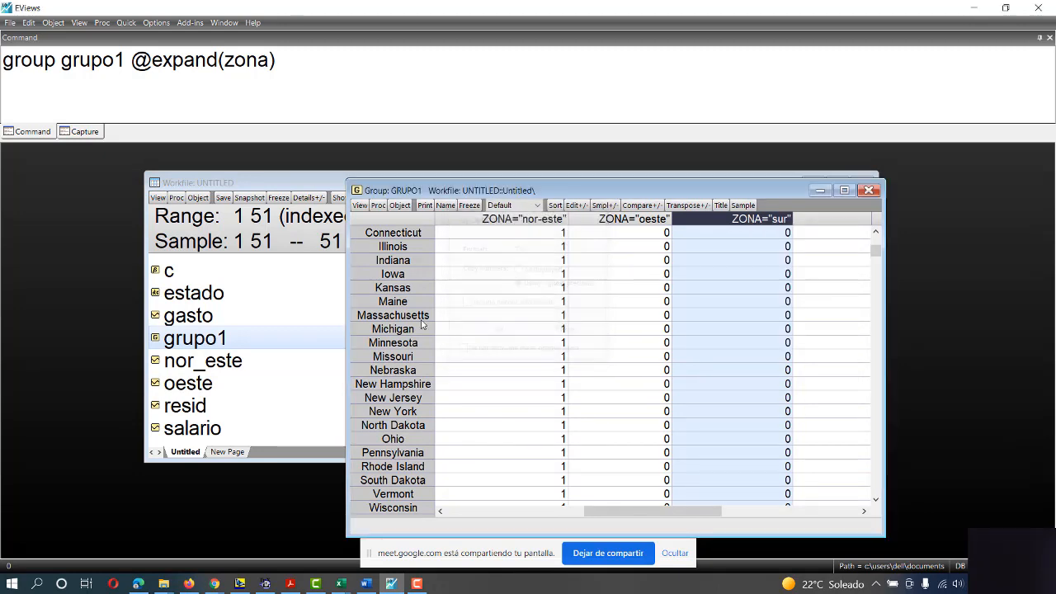
left_click(314, 295)
right_click(315, 297)
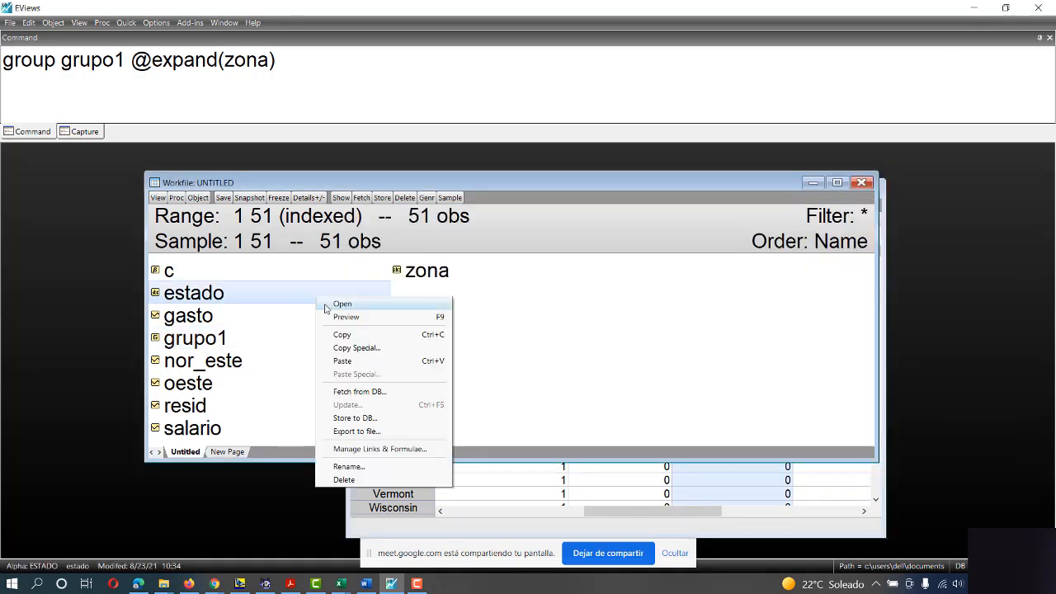
left_click(360, 361)
Shorten the pasted column's name to sur and finish importing it as a numeric series.
left_click(553, 196)
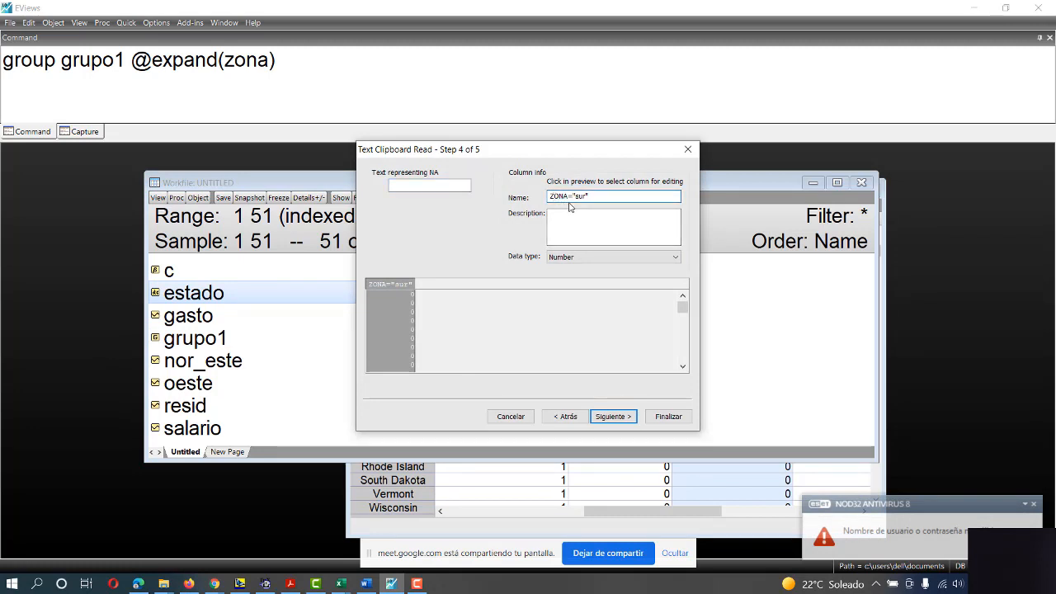
key("Delete")
key("Delete")
key("Delete")
key("Delete")
key("Delete")
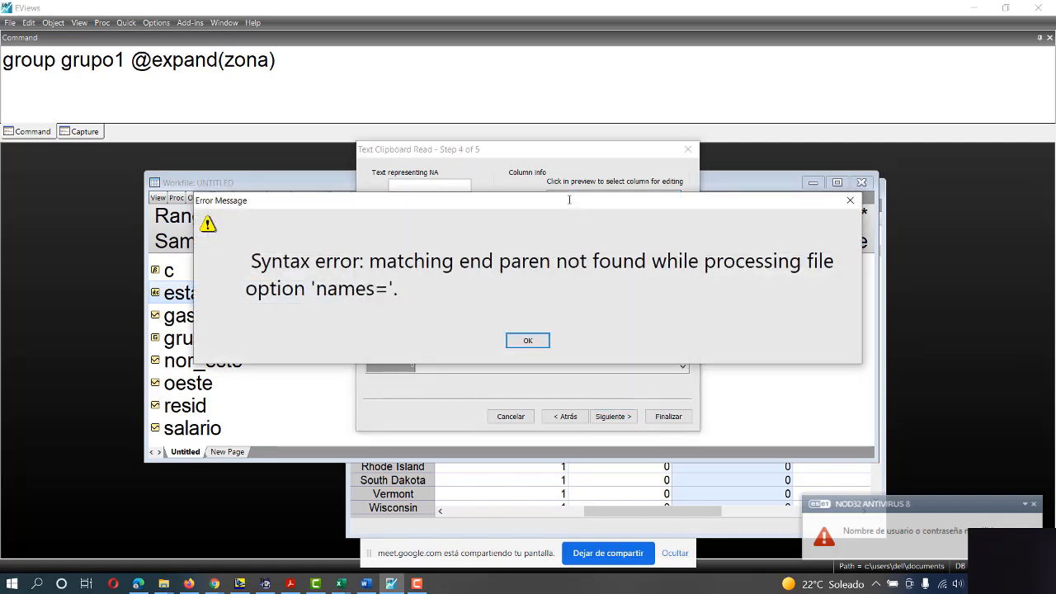
key("Return")
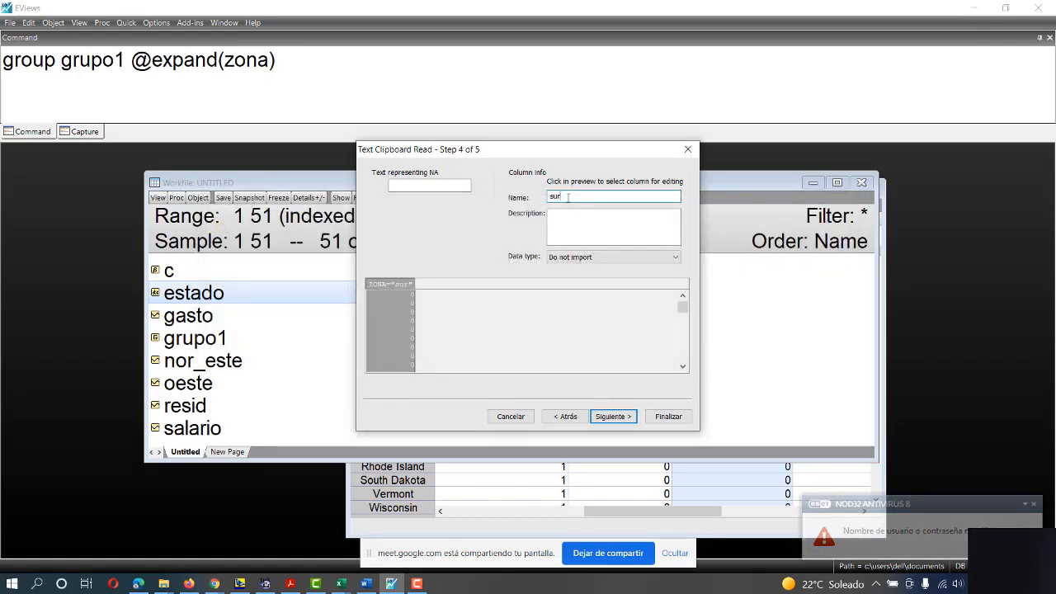
key("BackSpace")
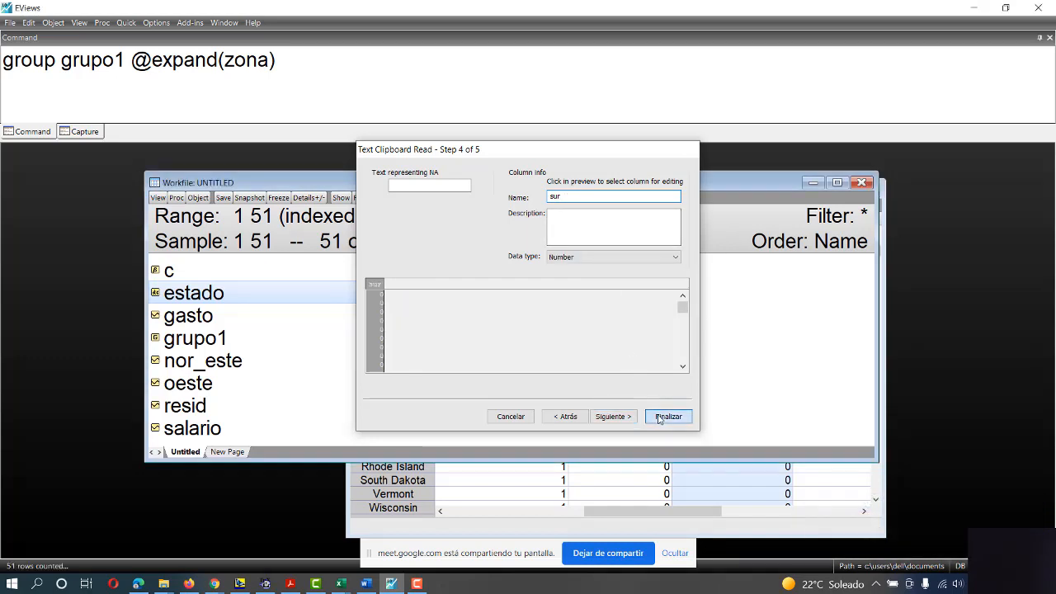
left_click(661, 418)
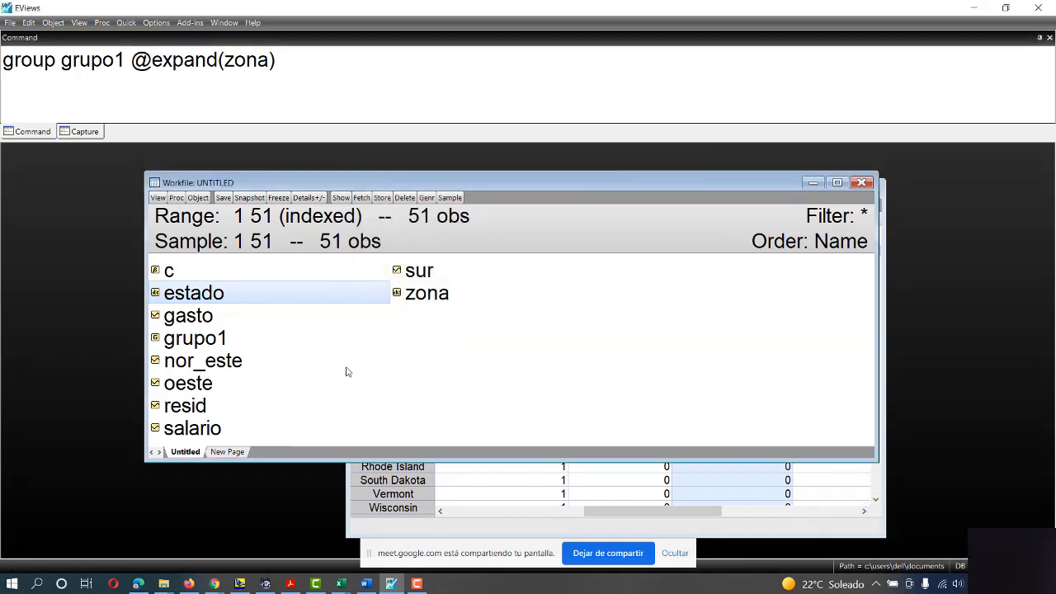
Close the grupo1 group window to return to the workfile's object list.
left_click(397, 73)
key("ctrl+a")
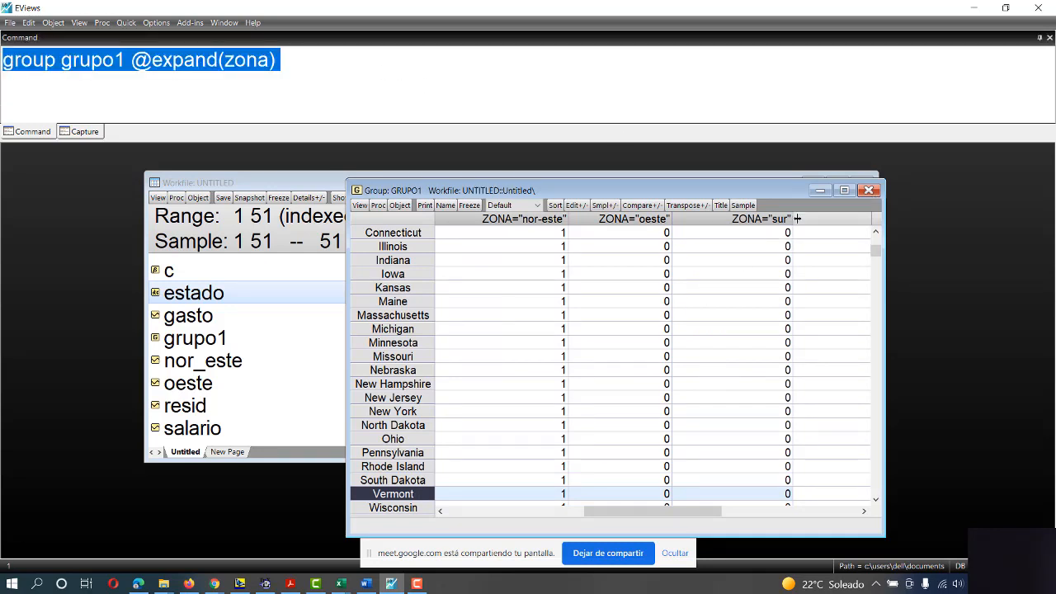
left_click(866, 194)
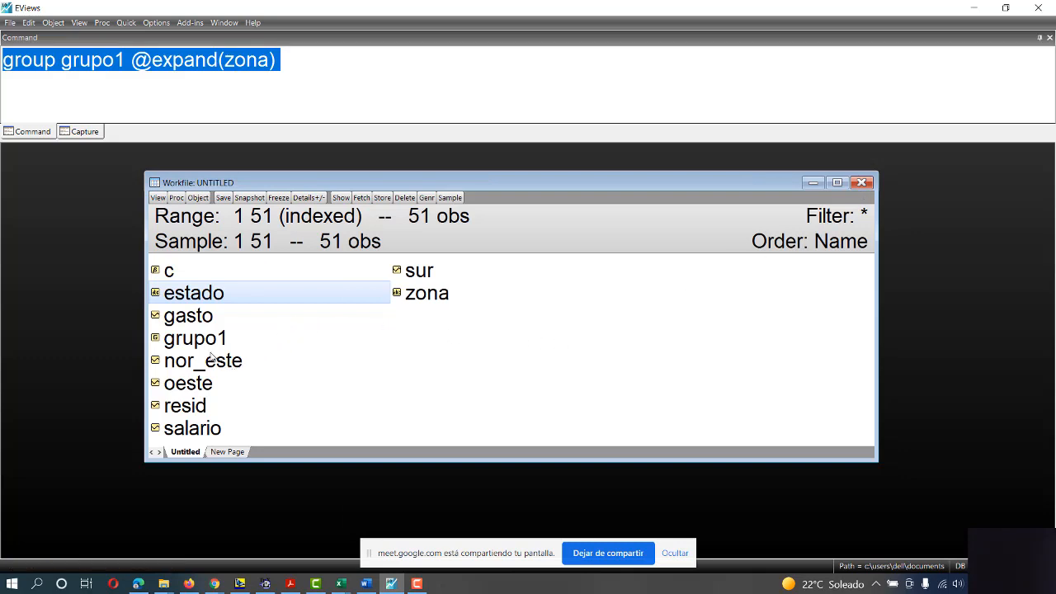
Open the nor_este, sur and oeste series together as one group.
left_click(213, 360)
left_click(423, 281, "ctrl")
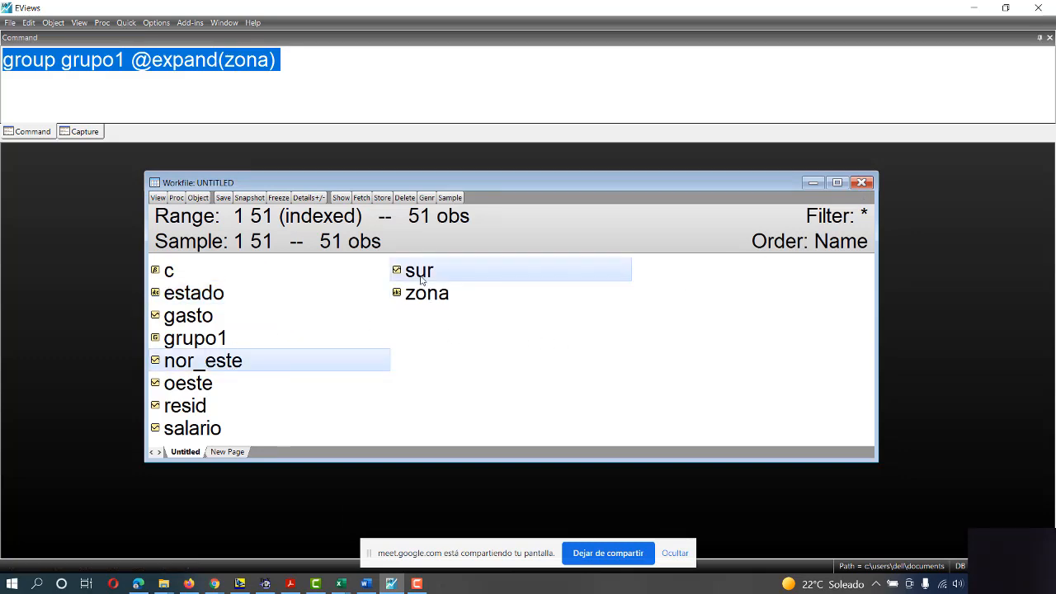
left_click(230, 387, "ctrl")
double_click(229, 387)
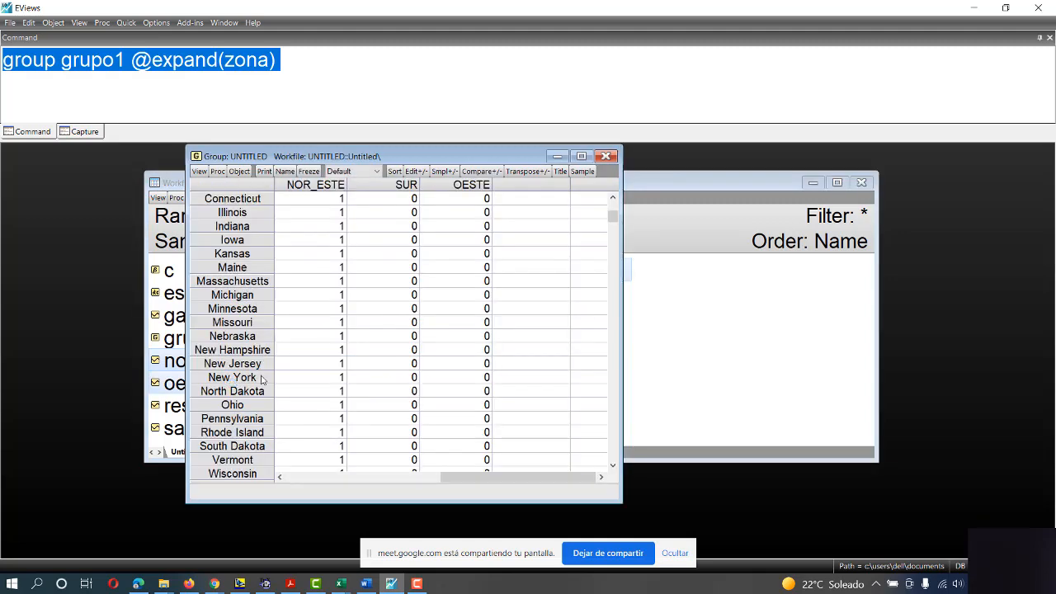
Check the states' 0/1 values across the three regional dummies, and close the unnamed group, confirming its deletion.
scroll(409, 305, "down", 3)
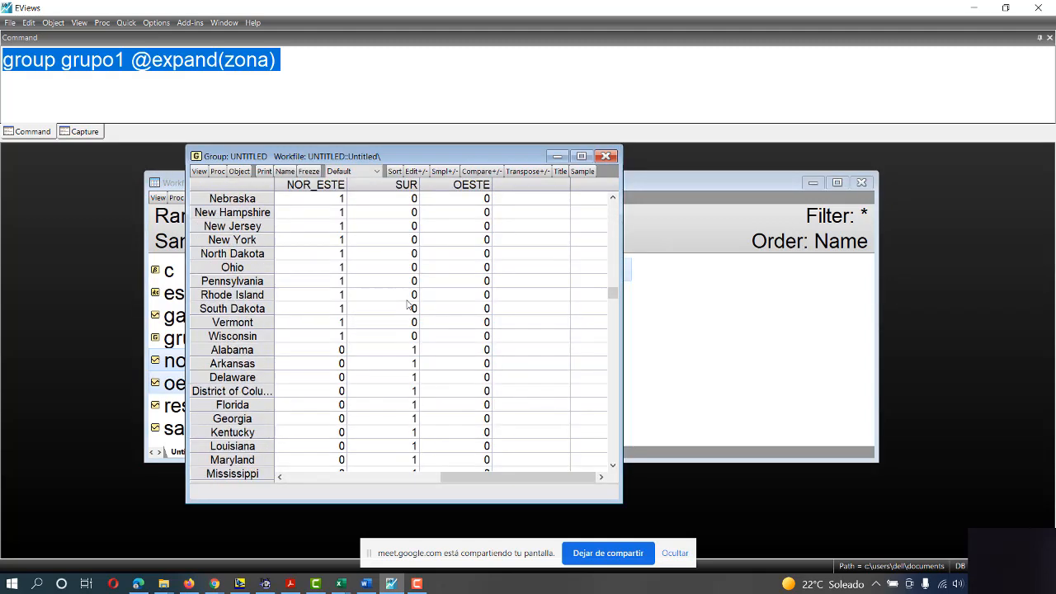
scroll(407, 305, "down", 7)
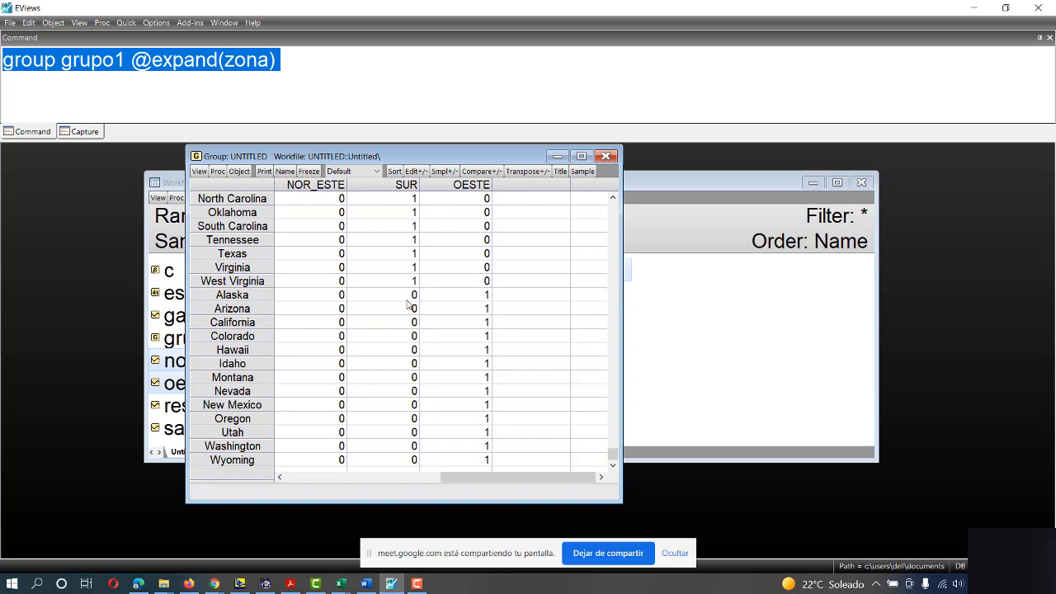
scroll(512, 353, "up", 1)
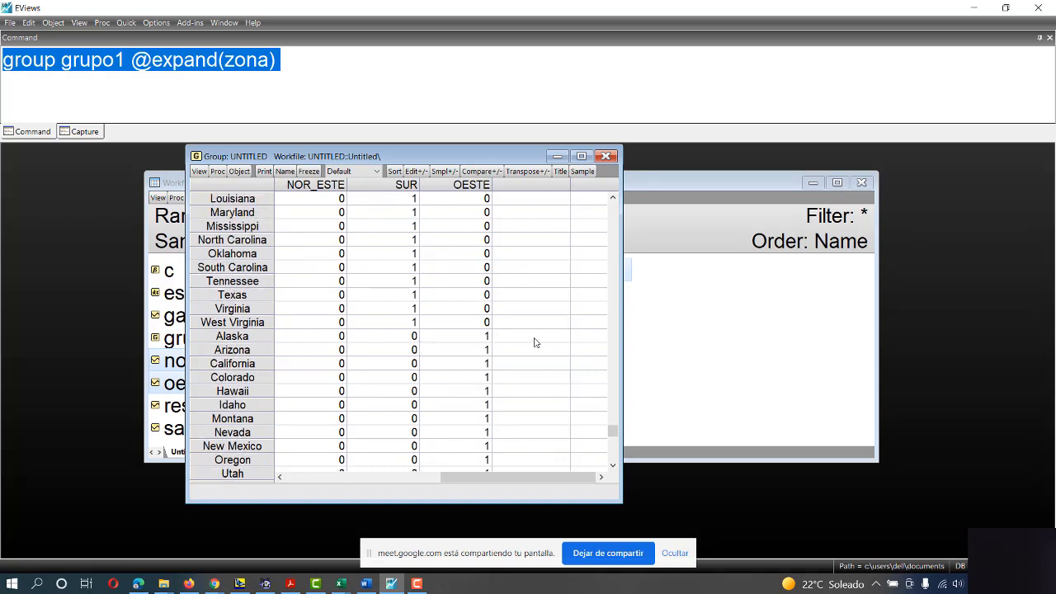
scroll(533, 341, "up", 4)
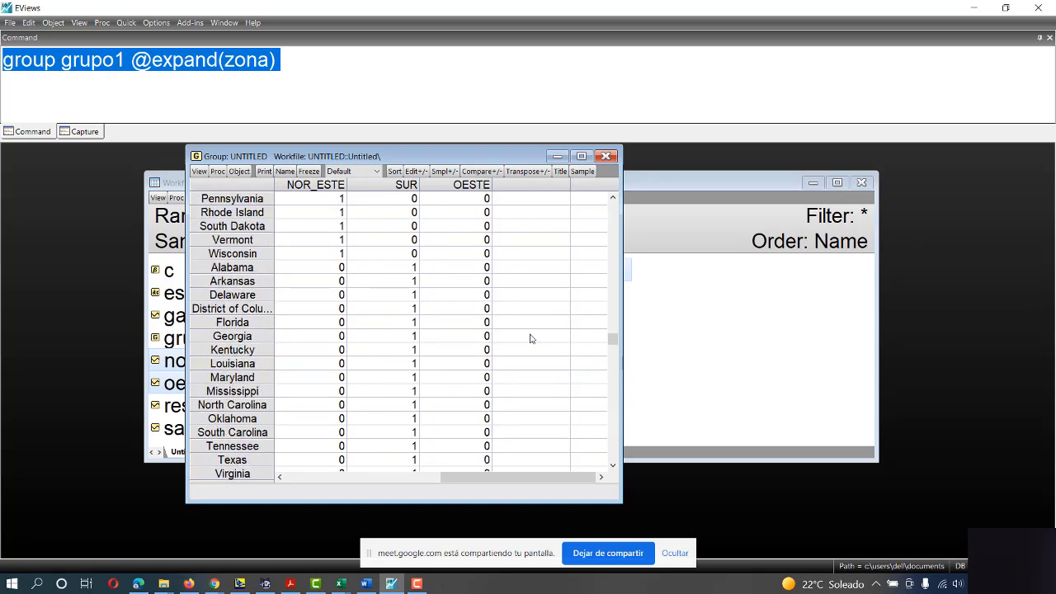
left_click(393, 257)
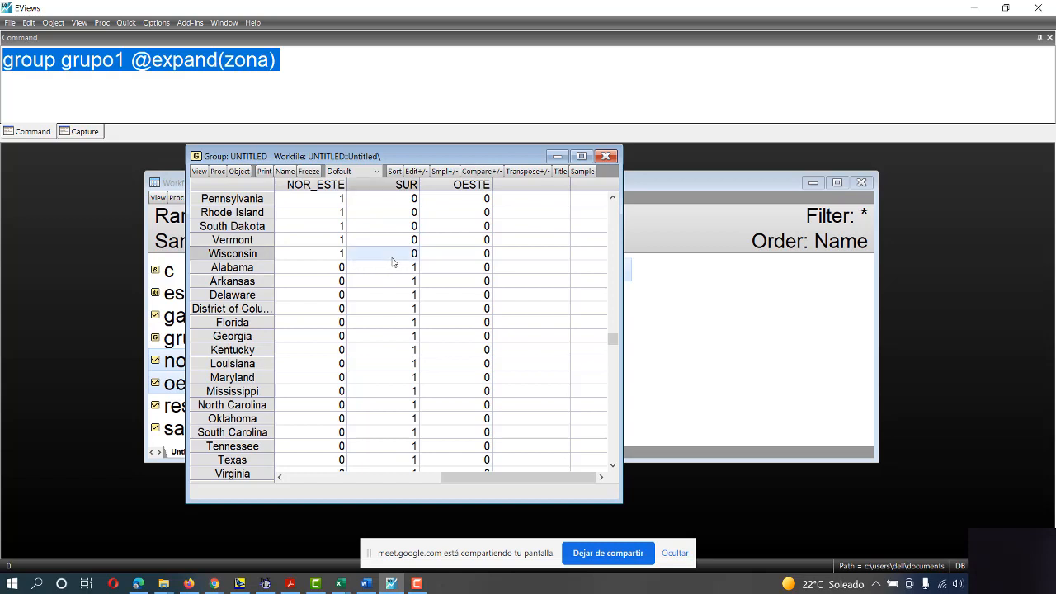
left_click(459, 258)
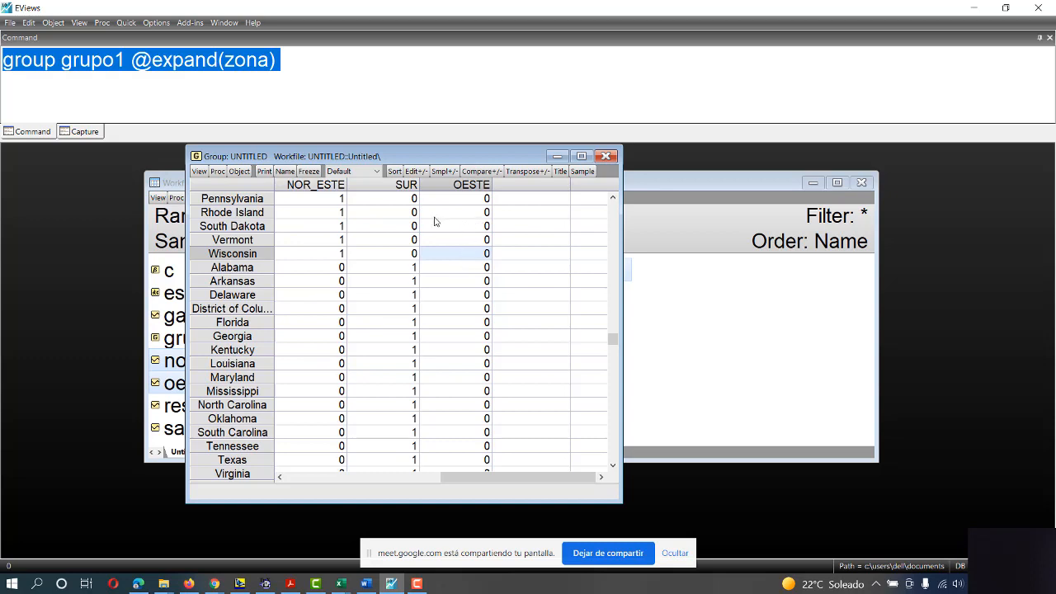
left_click_drag(398, 157, 615, 198)
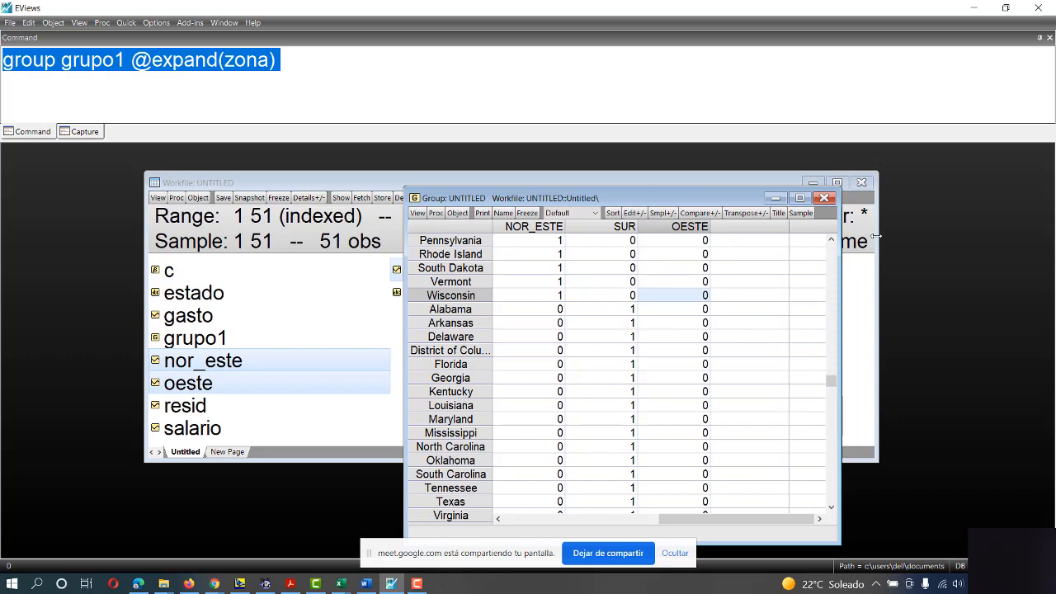
left_click(824, 199)
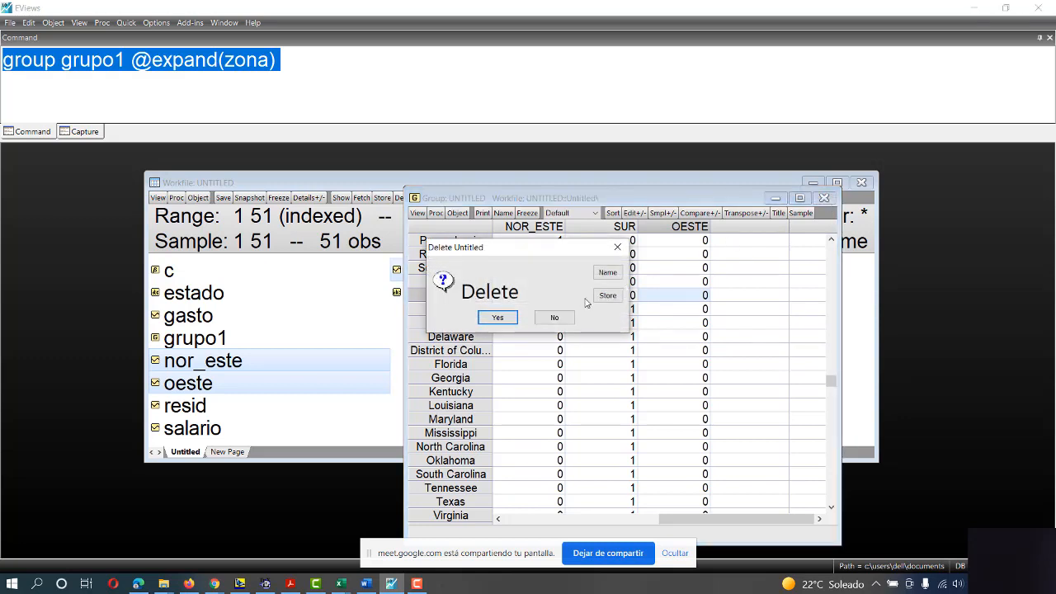
left_click(509, 320)
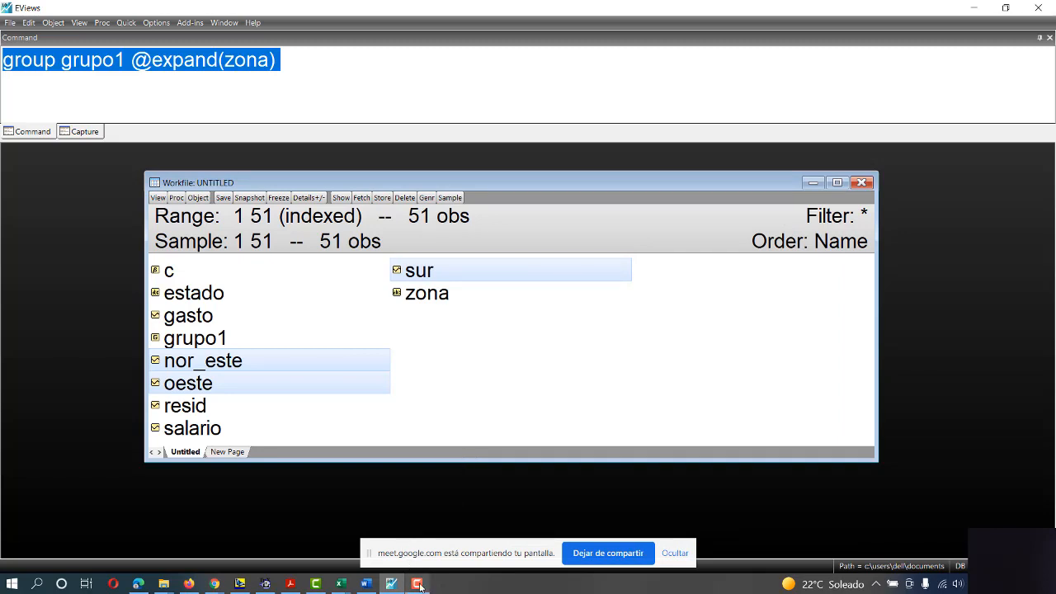
mouse_move(420, 585)
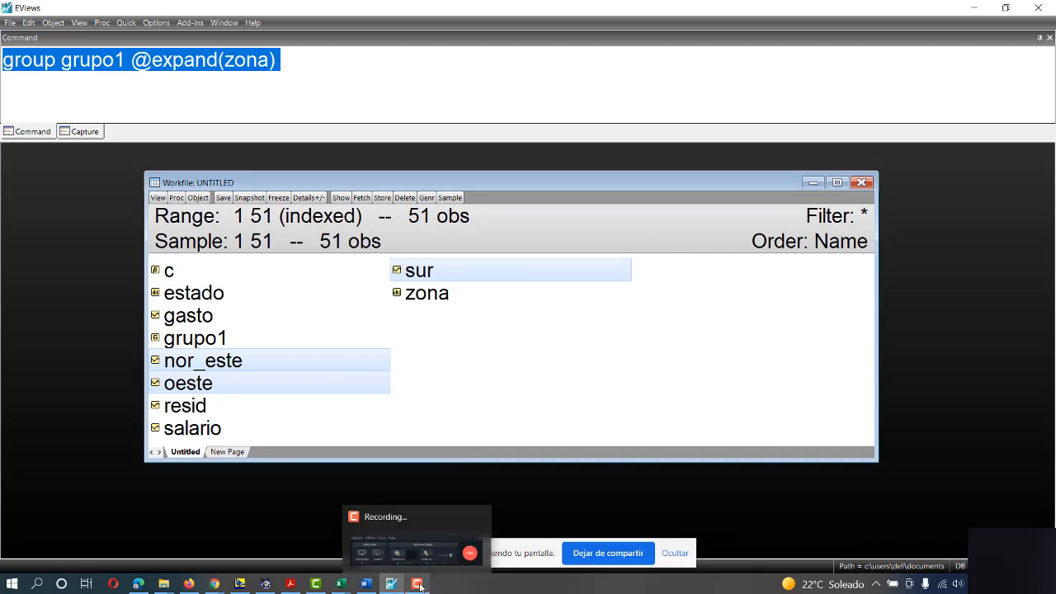
left_click(425, 528)
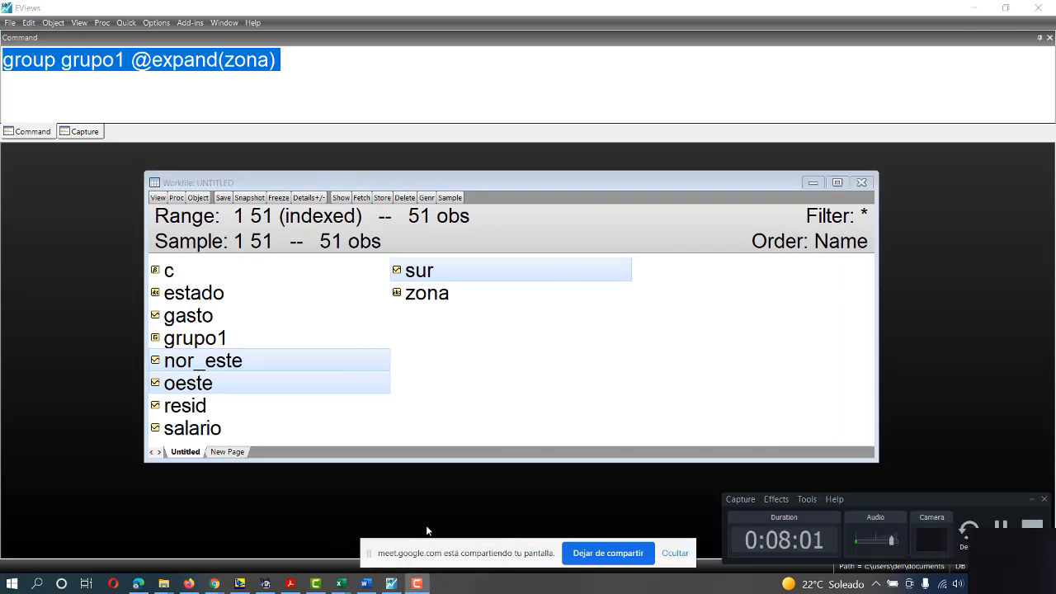
left_click(1032, 500)
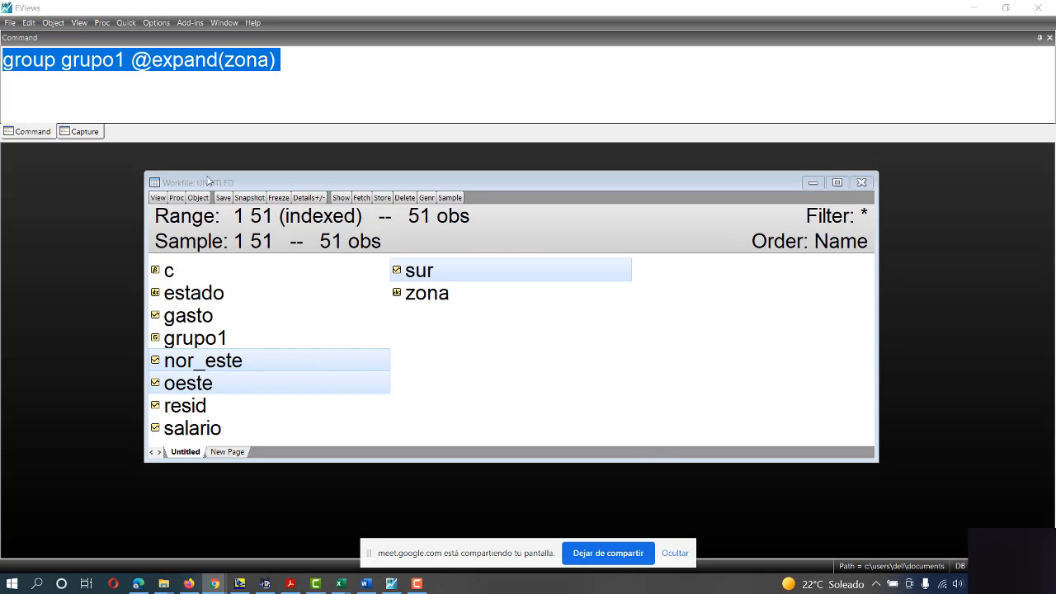
left_click(115, 80)
left_click(66, 73)
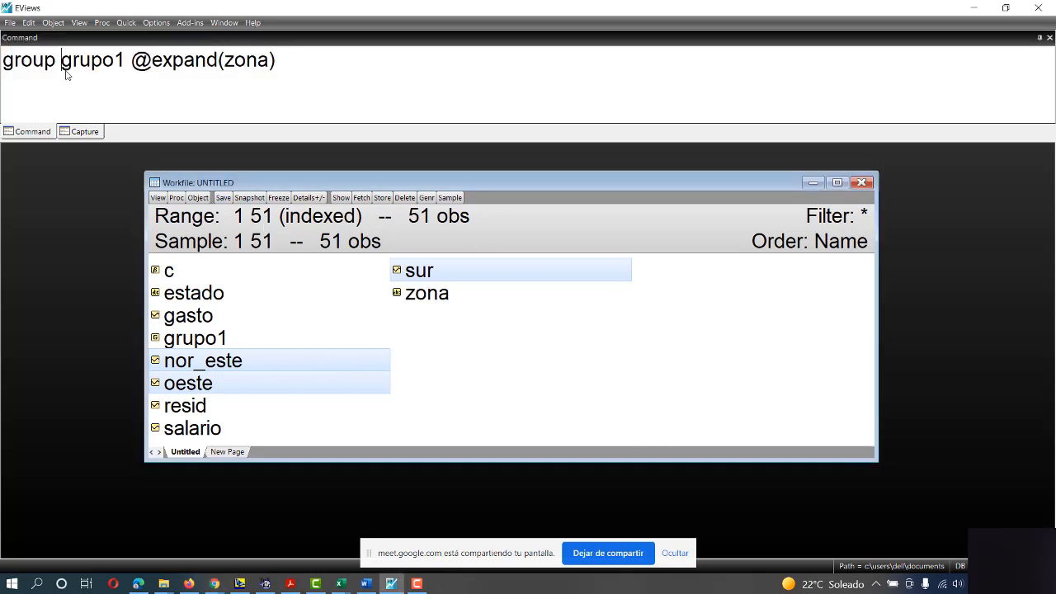
double_click(51, 63)
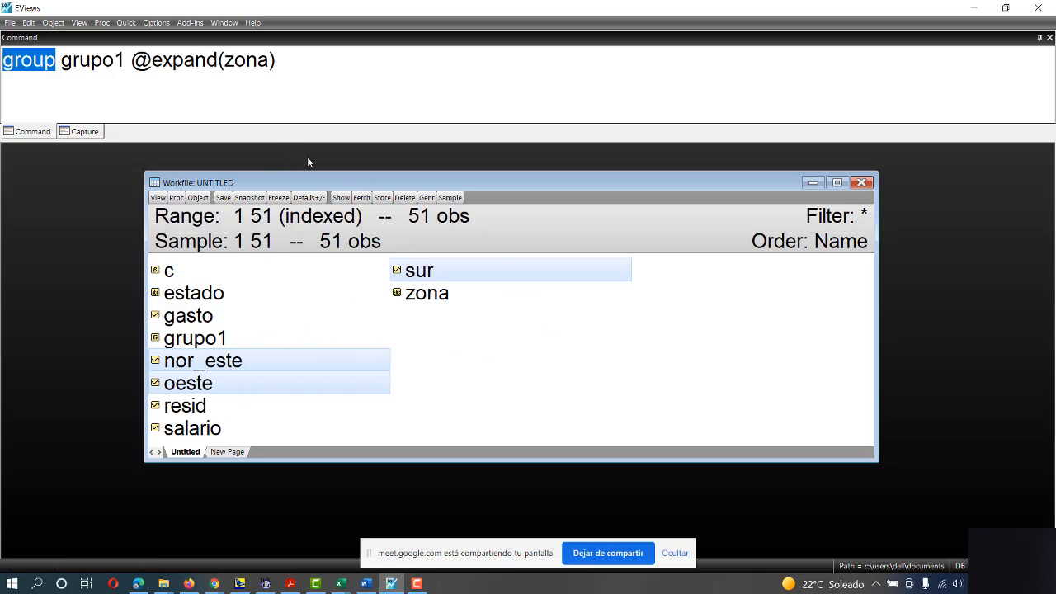
left_click_drag(337, 182, 337, 160)
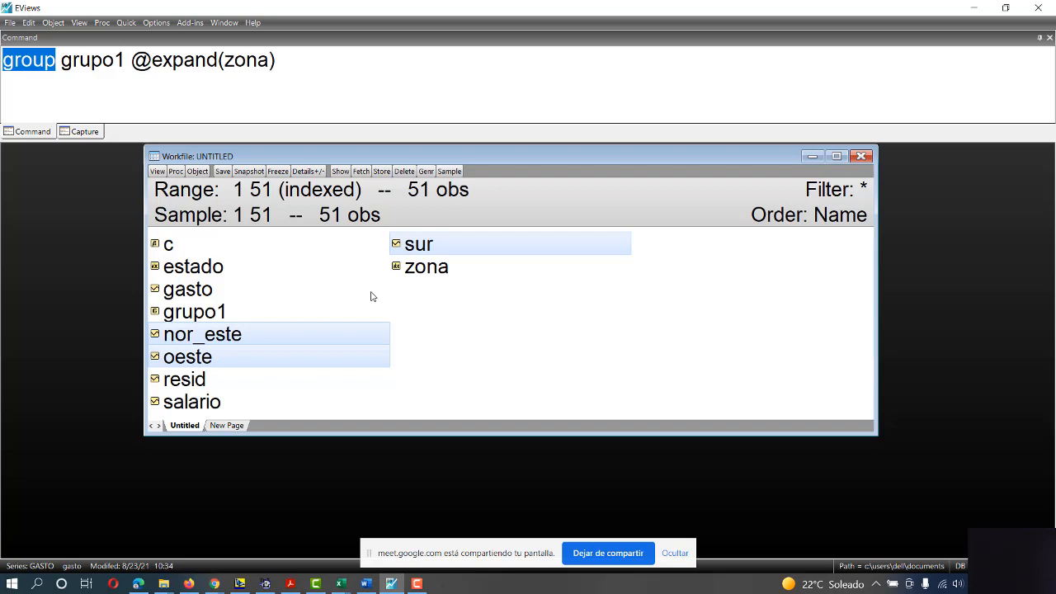
left_click(45, 88)
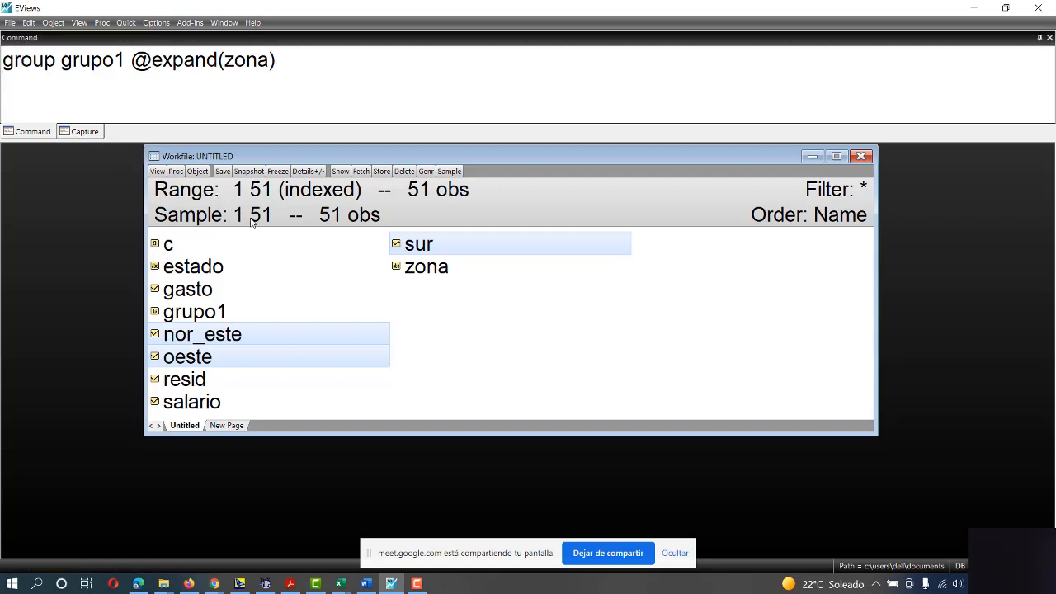
Switch to Word, review the task list on writing the model, its estimation, coefficient interpretation and ANOVA/ANCOVA, and minimize the document.
left_click(368, 586)
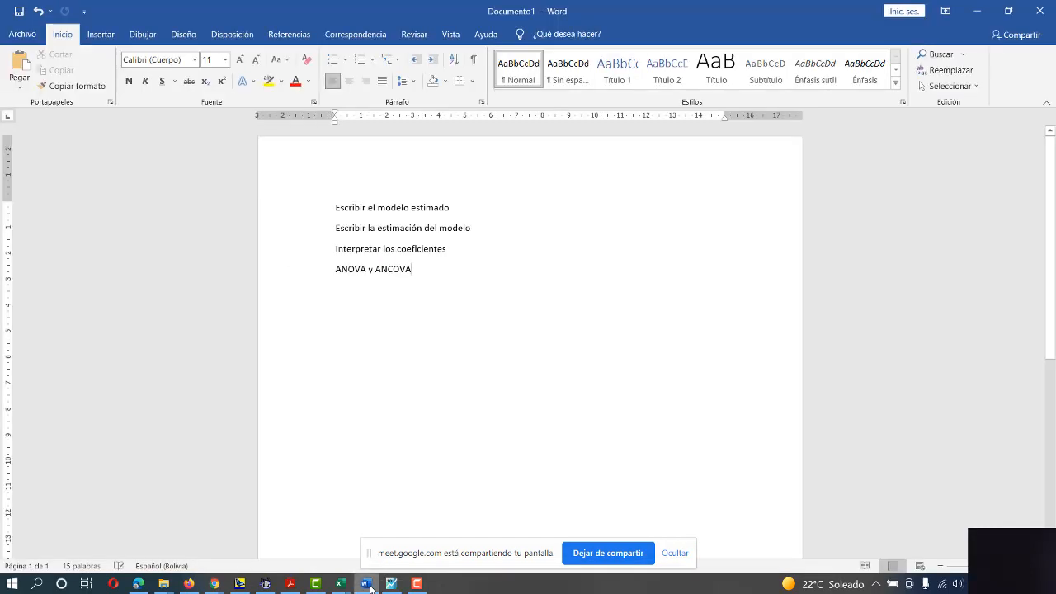
triple_click(368, 209)
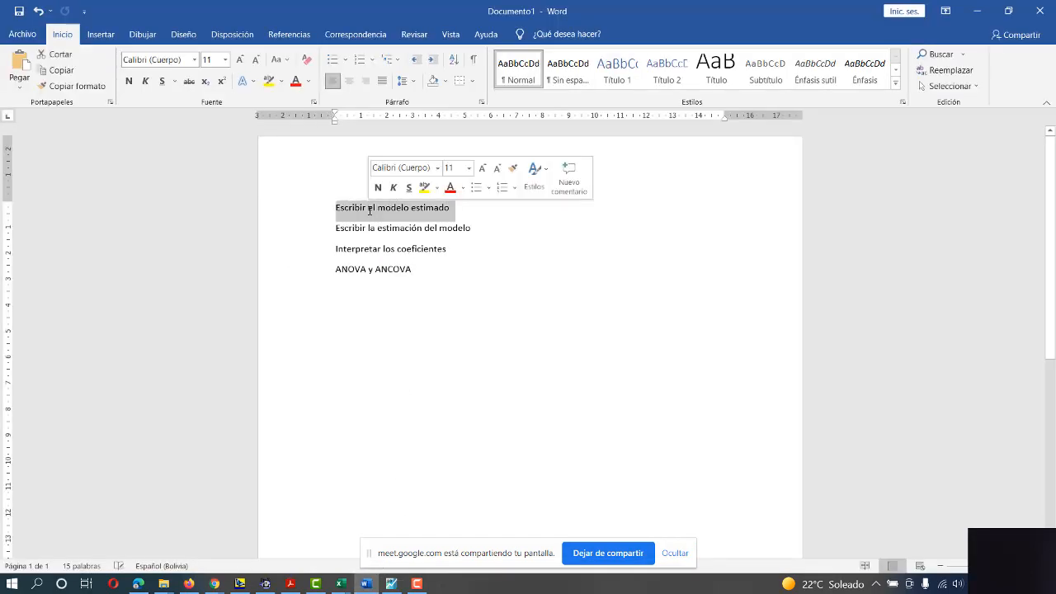
triple_click(392, 229)
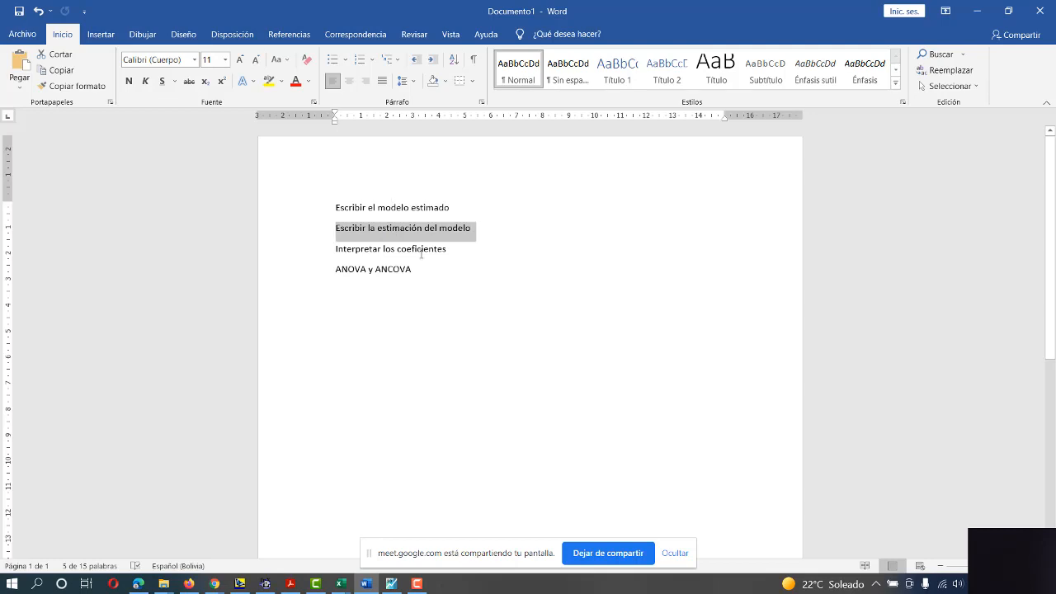
triple_click(421, 250)
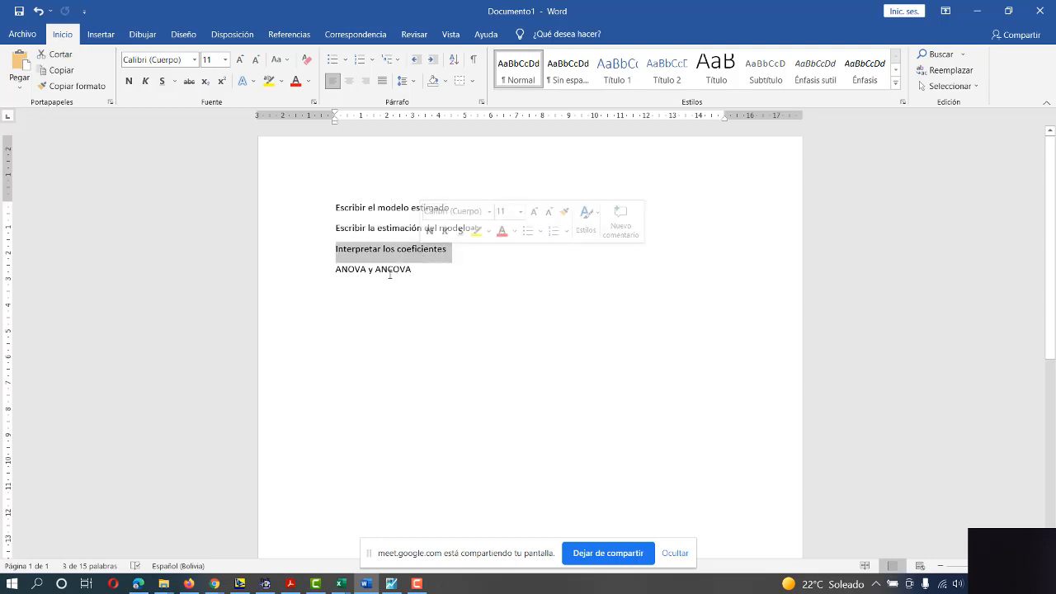
triple_click(389, 272)
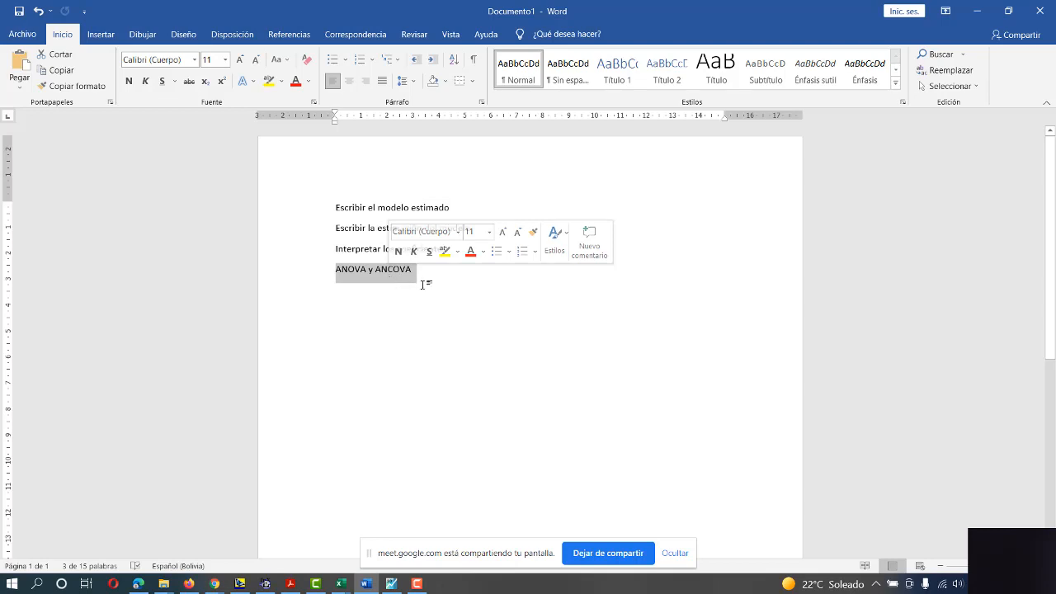
left_click(293, 207)
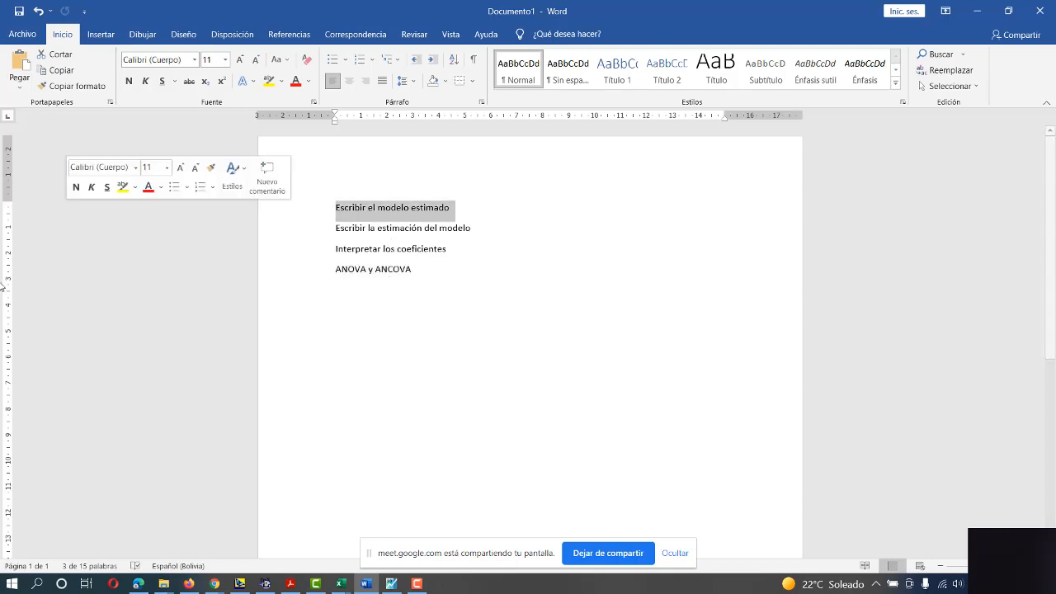
left_click(474, 235, "shift")
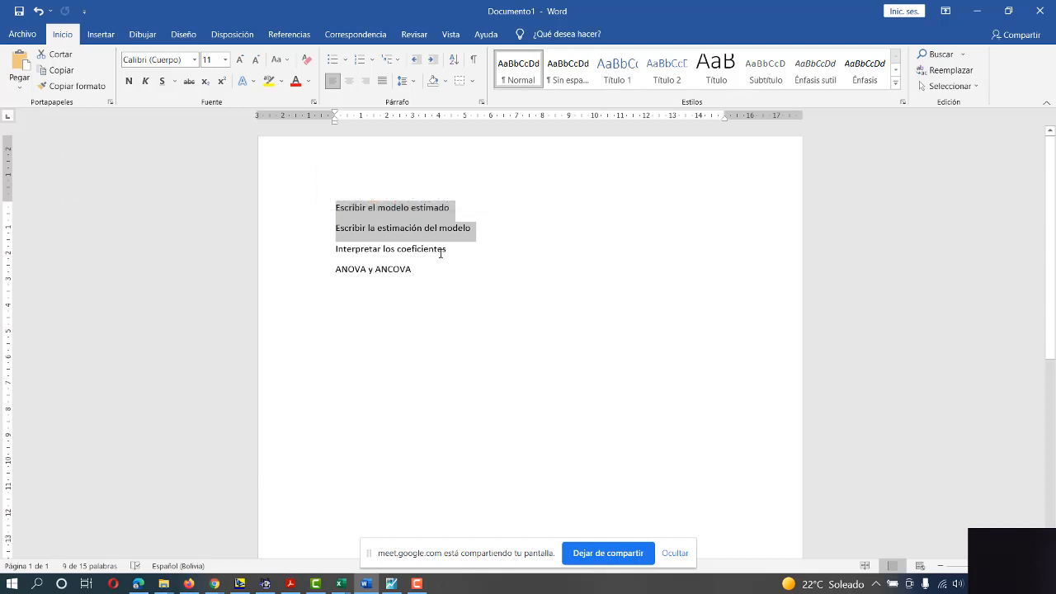
left_click_drag(446, 252, 335, 253)
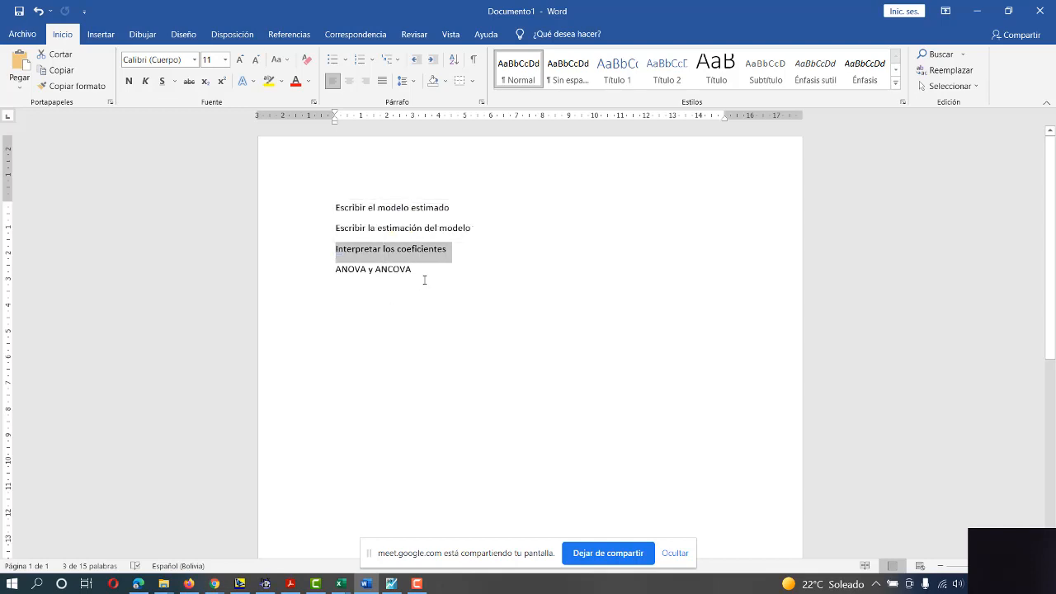
left_click(977, 11)
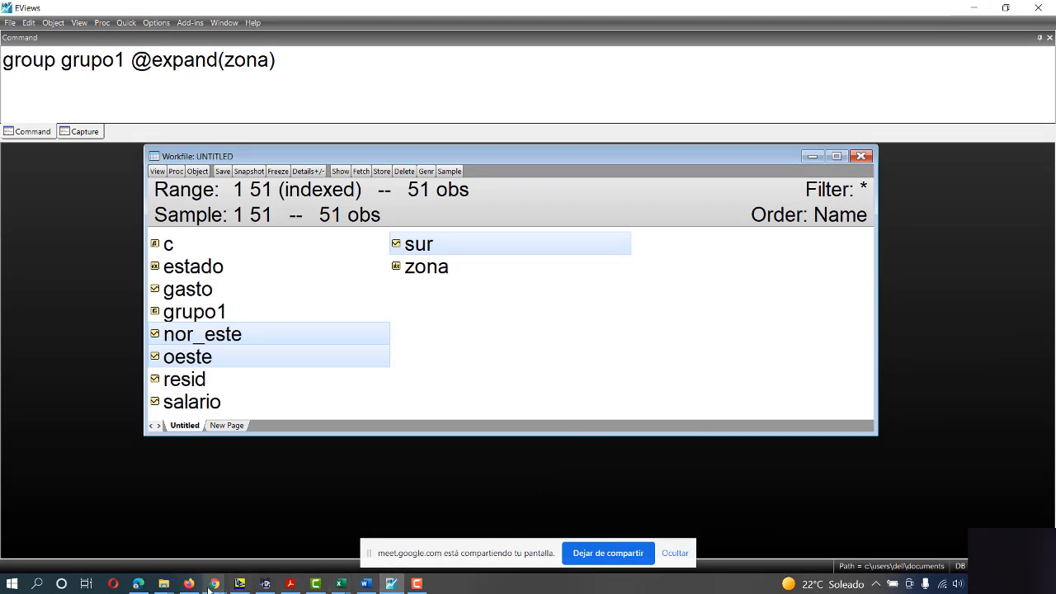
Switch to anova_ancova.pdf in Acrobat Reader, examine the ANOVA slide's hypothesis and SALARIO regression table, and return to EViews.
mouse_move(209, 588)
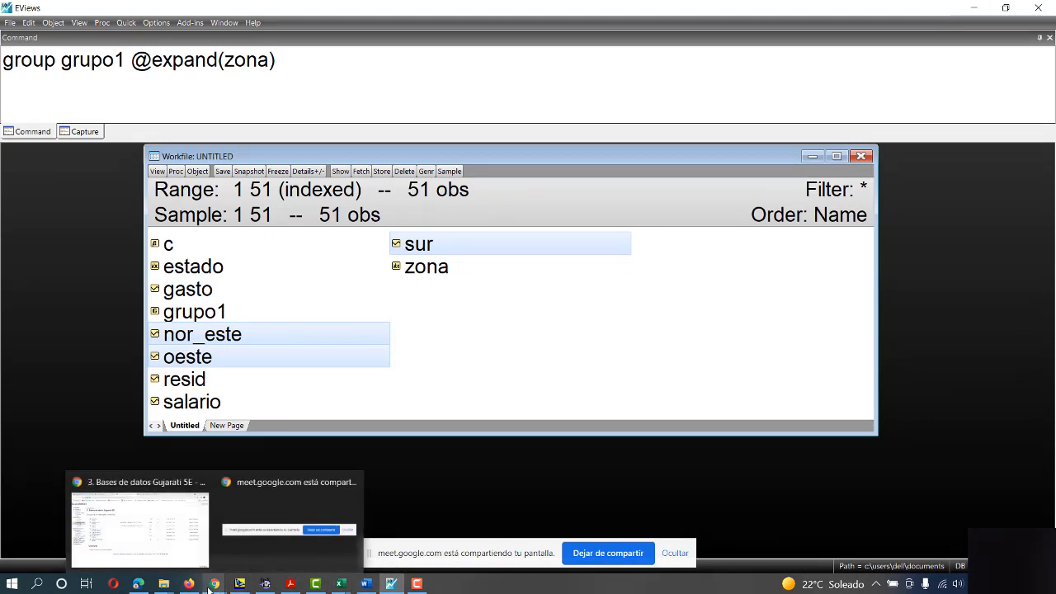
left_click(289, 586)
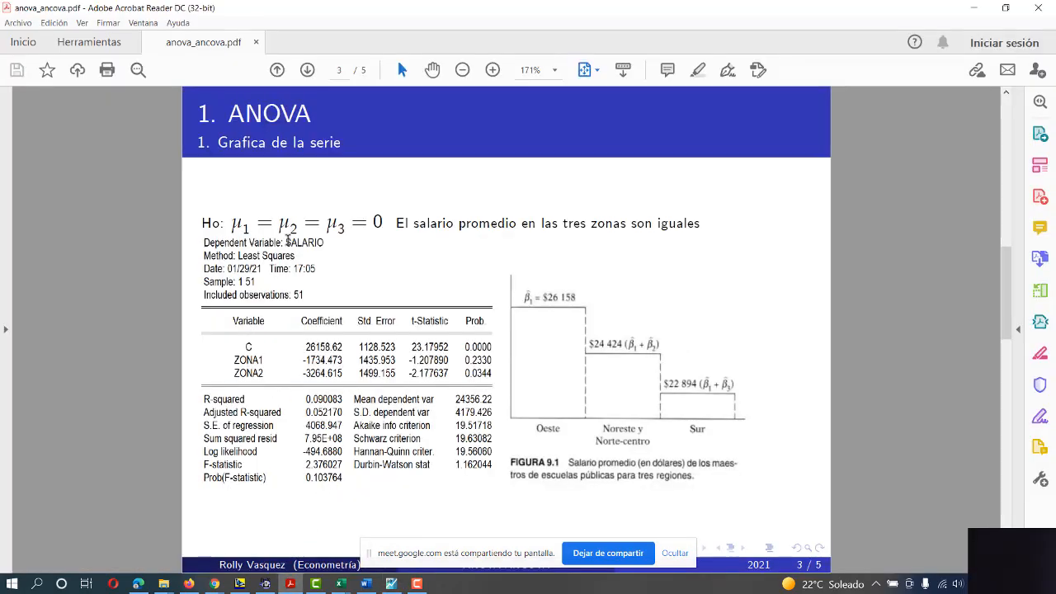
left_click_drag(291, 231, 320, 241)
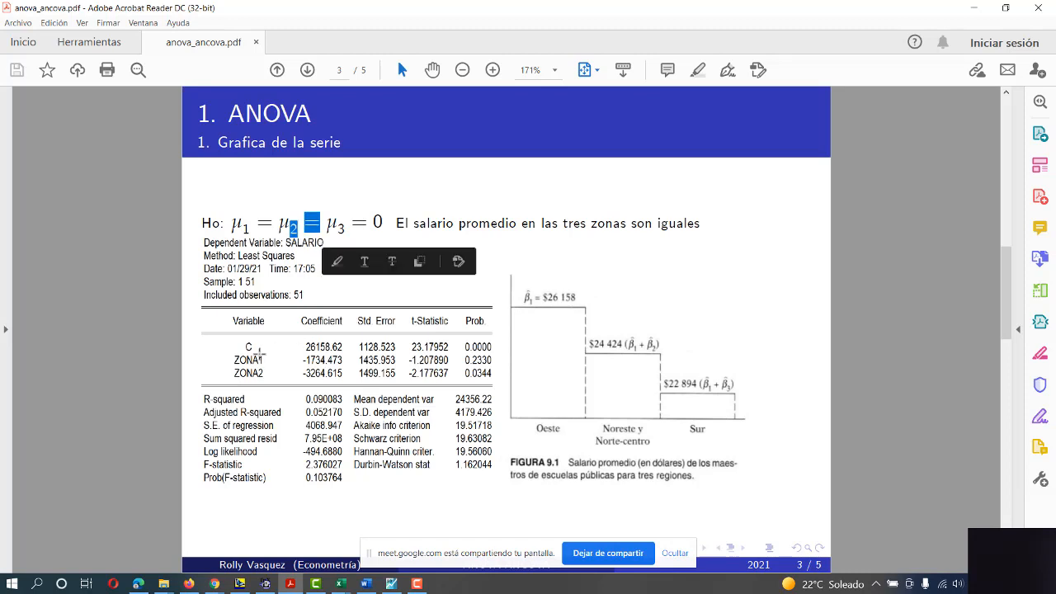
left_click_drag(228, 359, 272, 380)
left_click(358, 394)
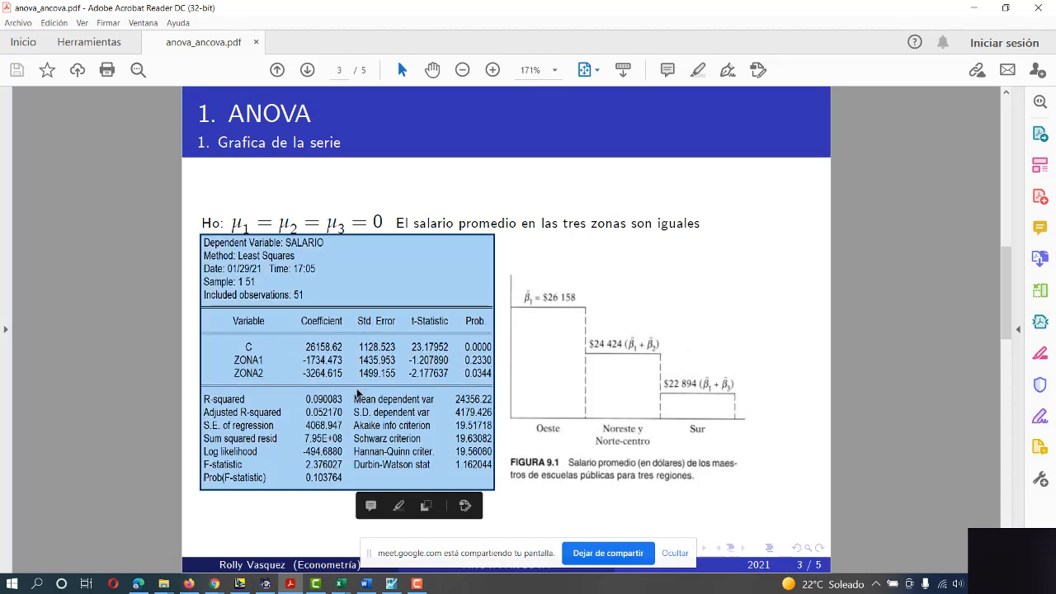
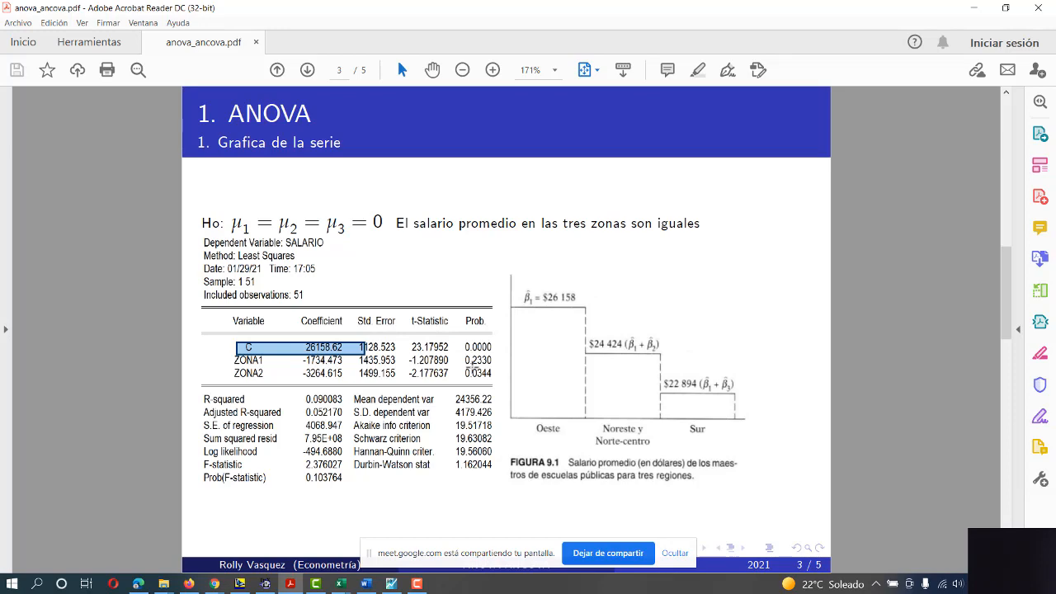
key("alt+Tab")
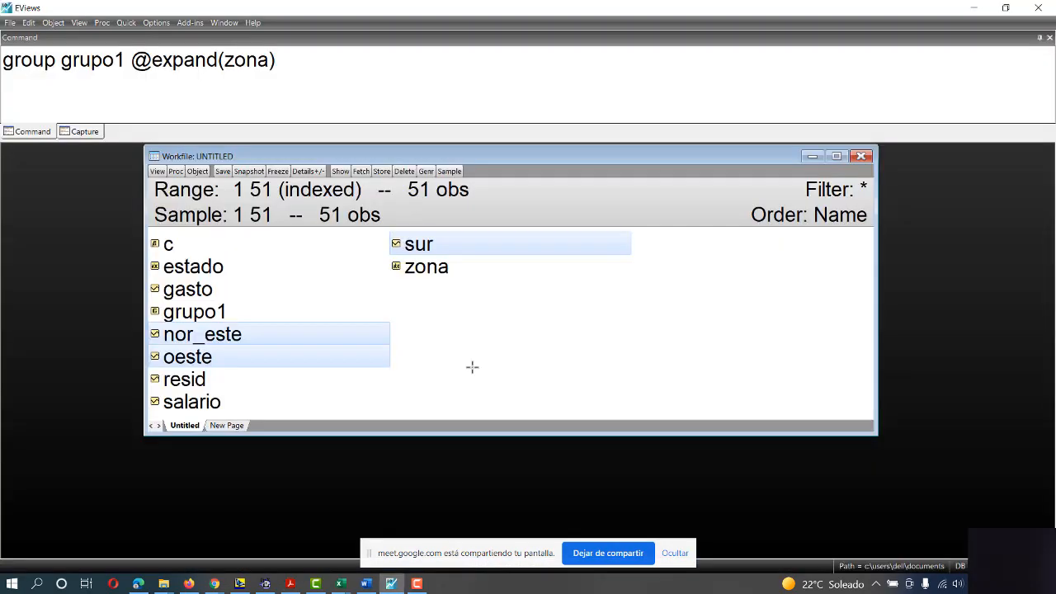
Start a least-squares command on a new line with salario as dependent variable and a constant: ls salario c.
left_click(162, 94)
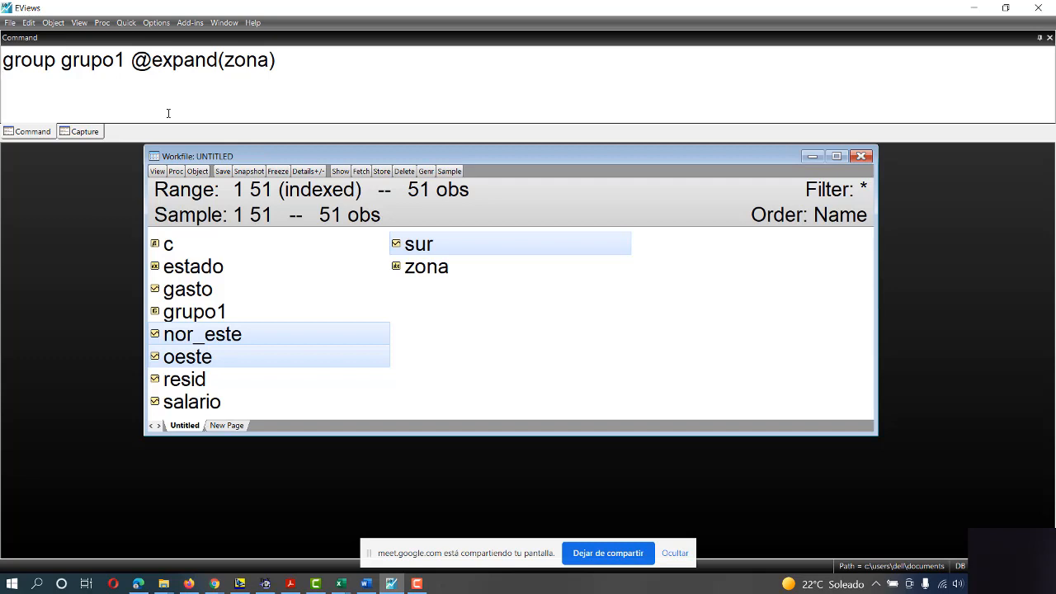
type("ls salario ")
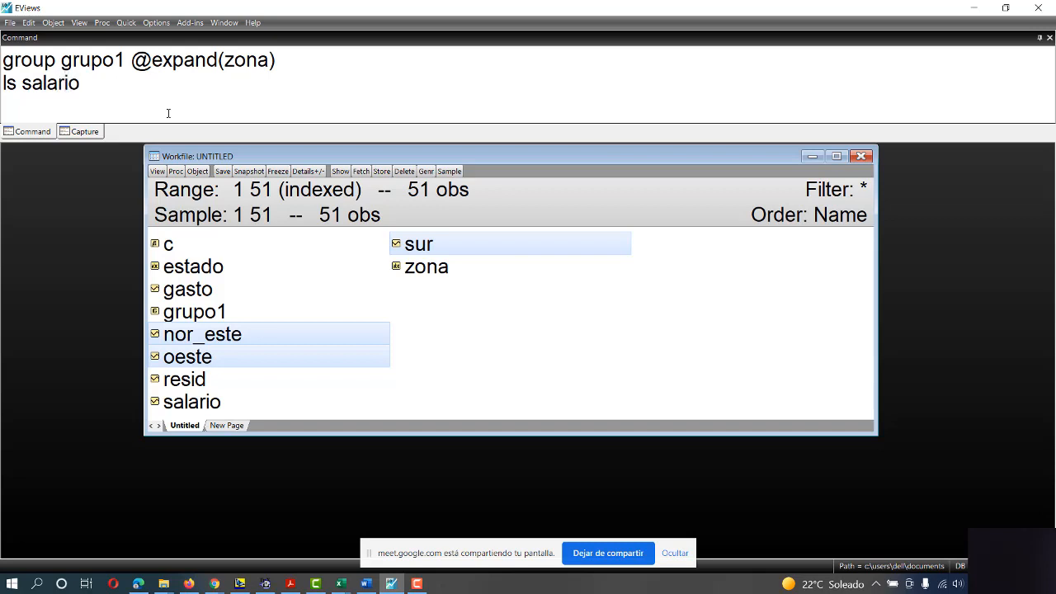
type("c")
Switch to the Gujarati PDF in Edge, examine Example 9.1's regression results, Figure 9.1 and Table 9.1's dummy columns, and return to EViews.
key("alt+Tab")
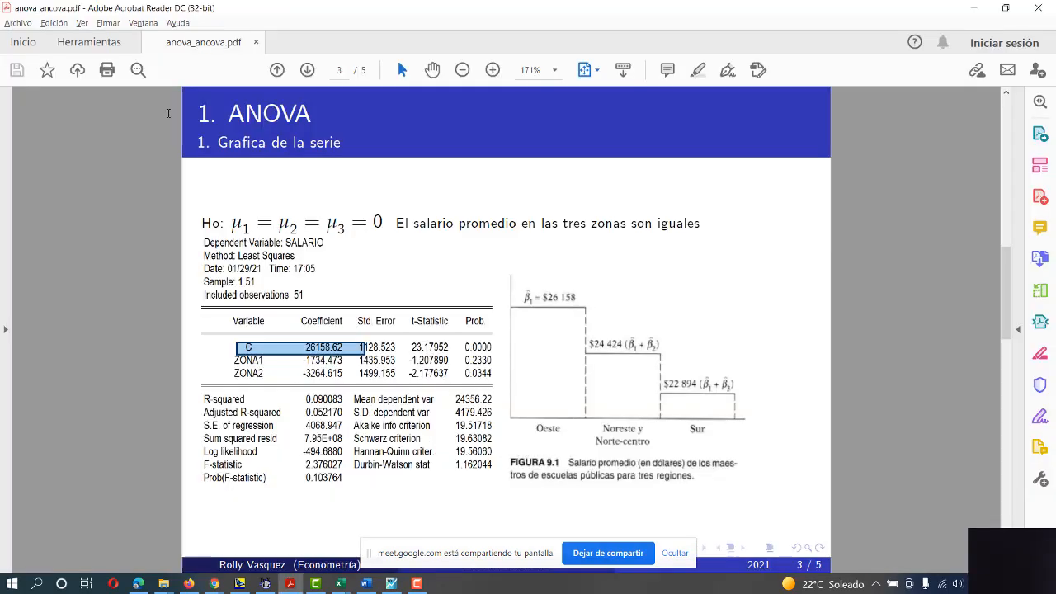
left_click(139, 582)
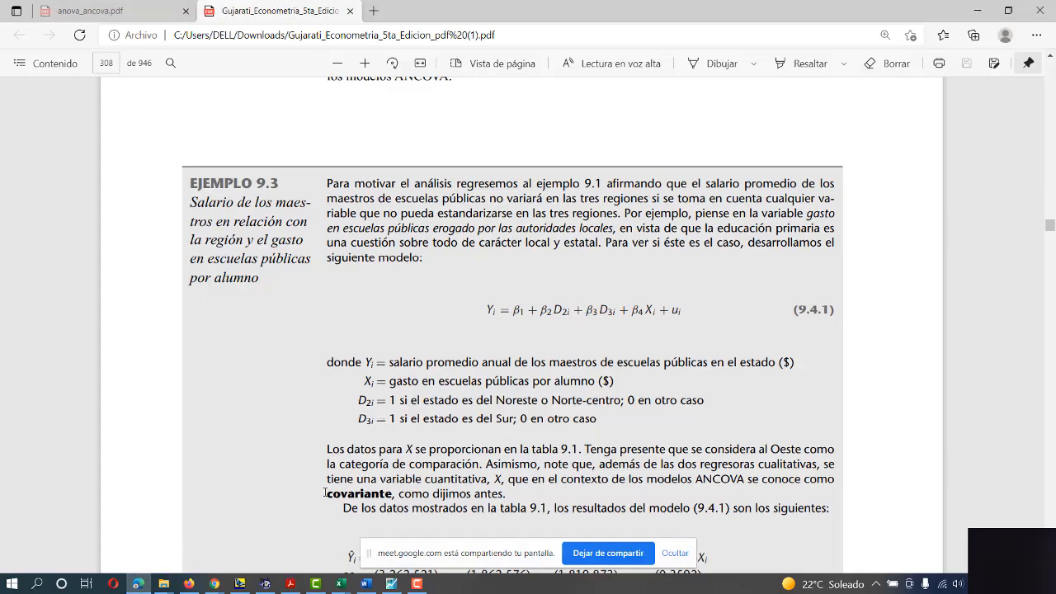
scroll(363, 476, "up", 15)
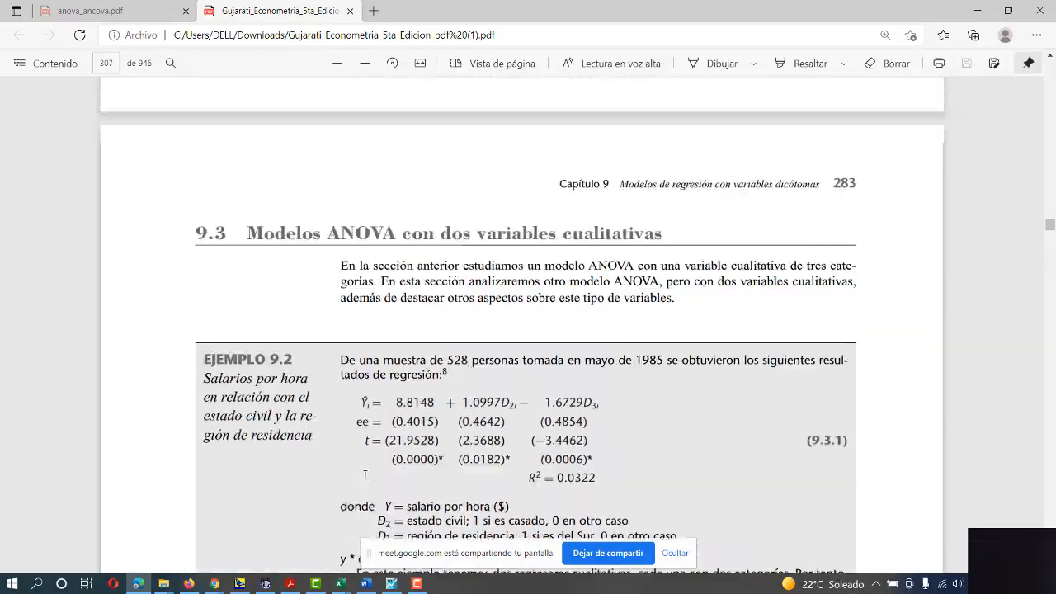
scroll(363, 476, "up", 5)
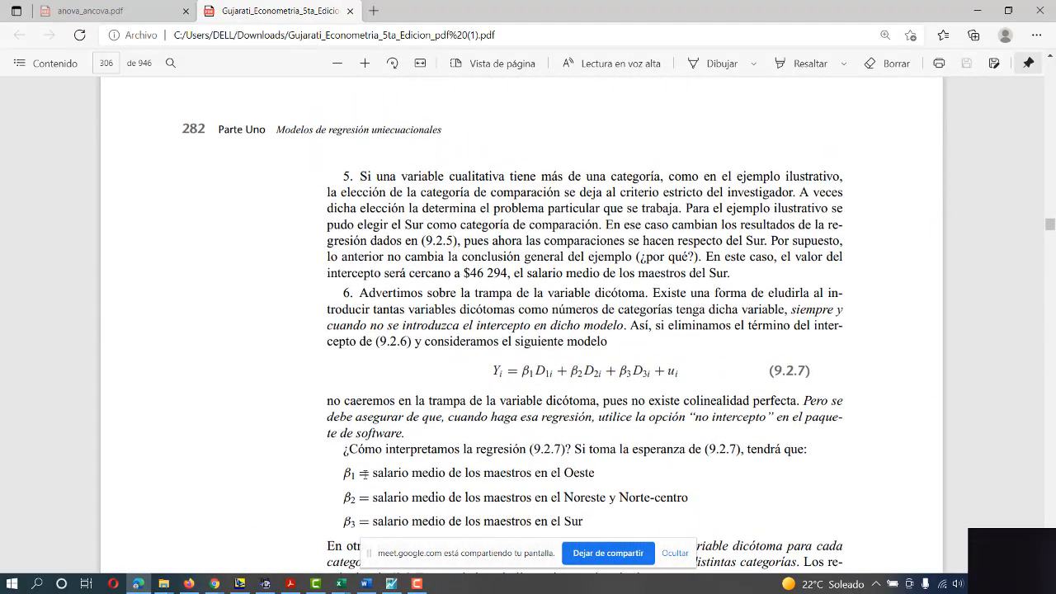
scroll(363, 474, "up", 15)
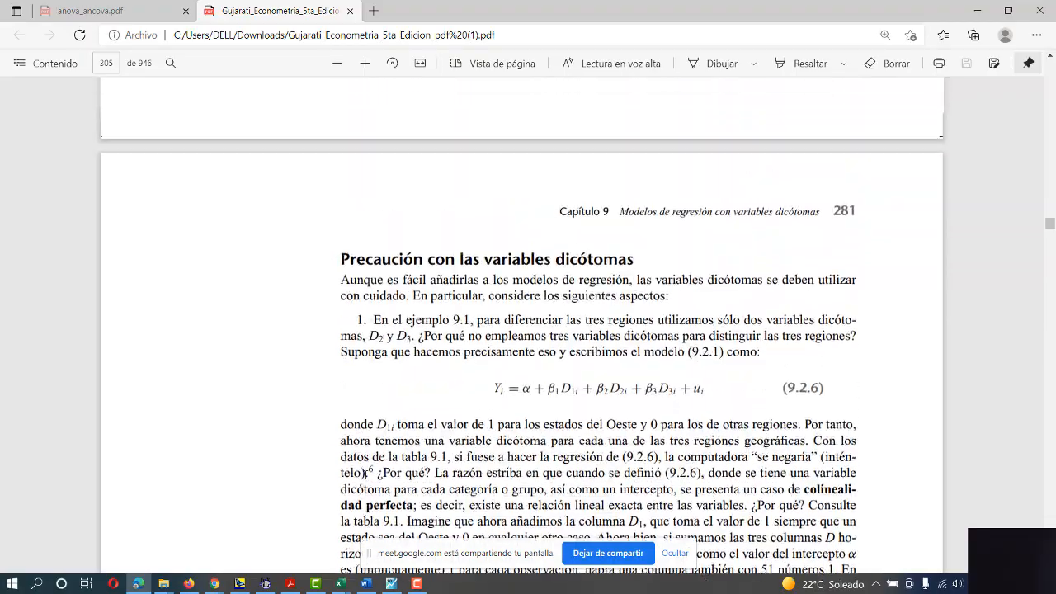
scroll(366, 475, "down", 2)
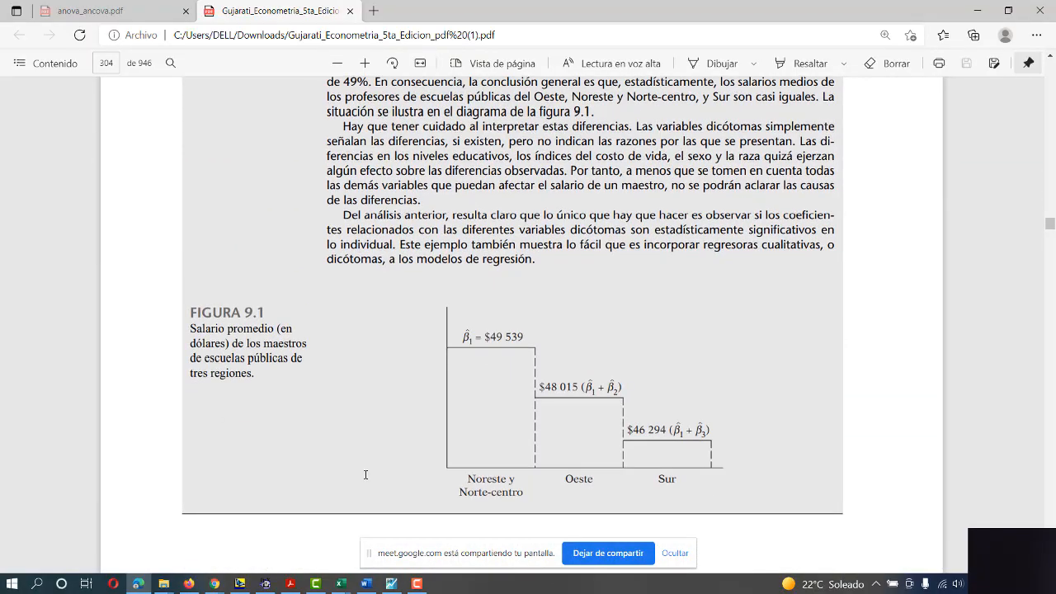
scroll(366, 475, "up", 8)
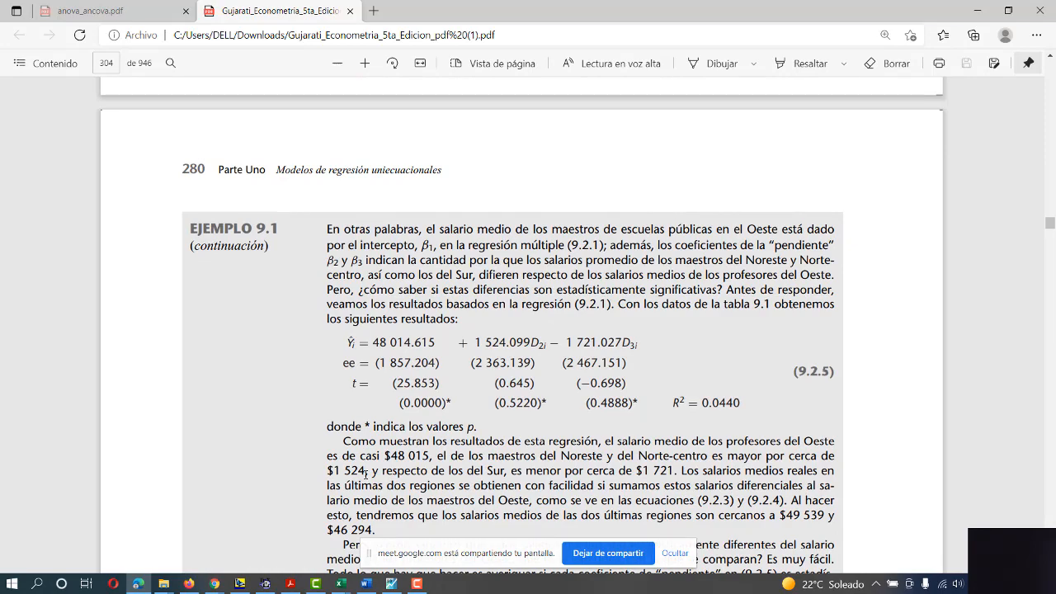
scroll(365, 474, "up", 9)
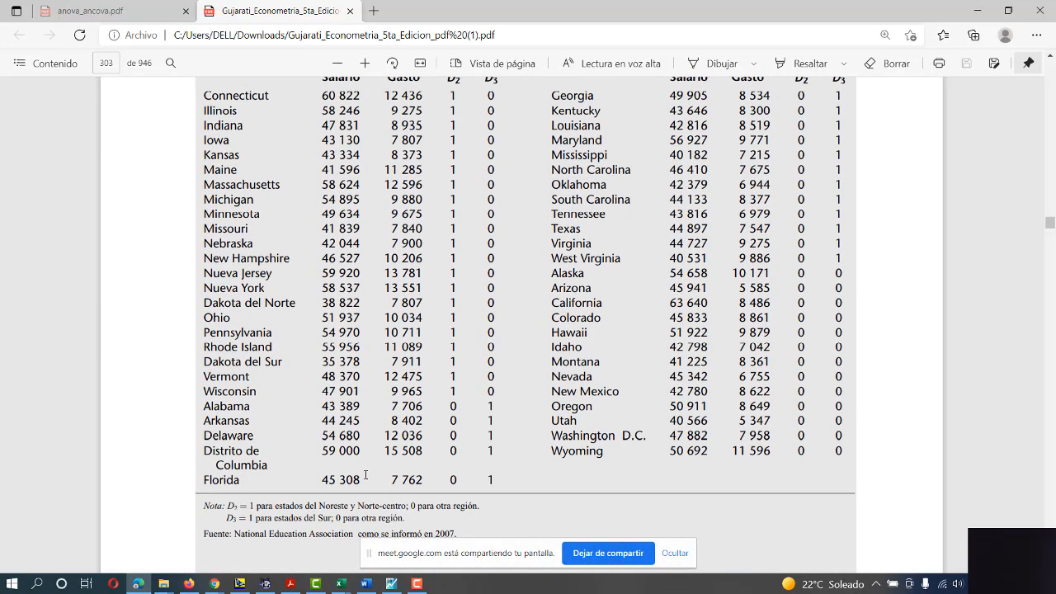
scroll(365, 475, "up", 4)
scroll(365, 474, "down", 3)
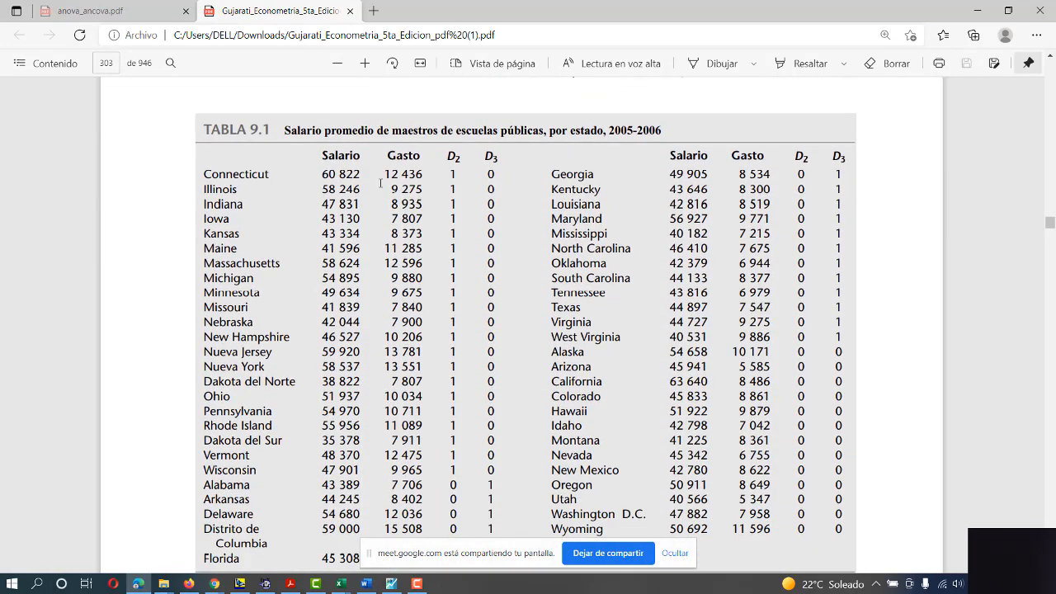
scroll(426, 292, "down", 4)
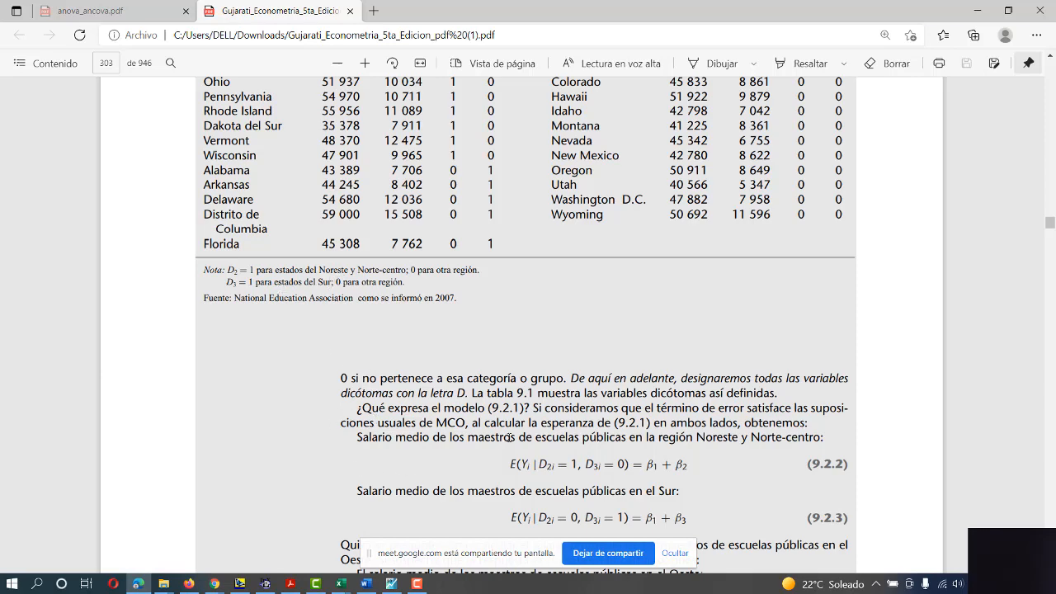
key("alt+Tab")
key("Tab")
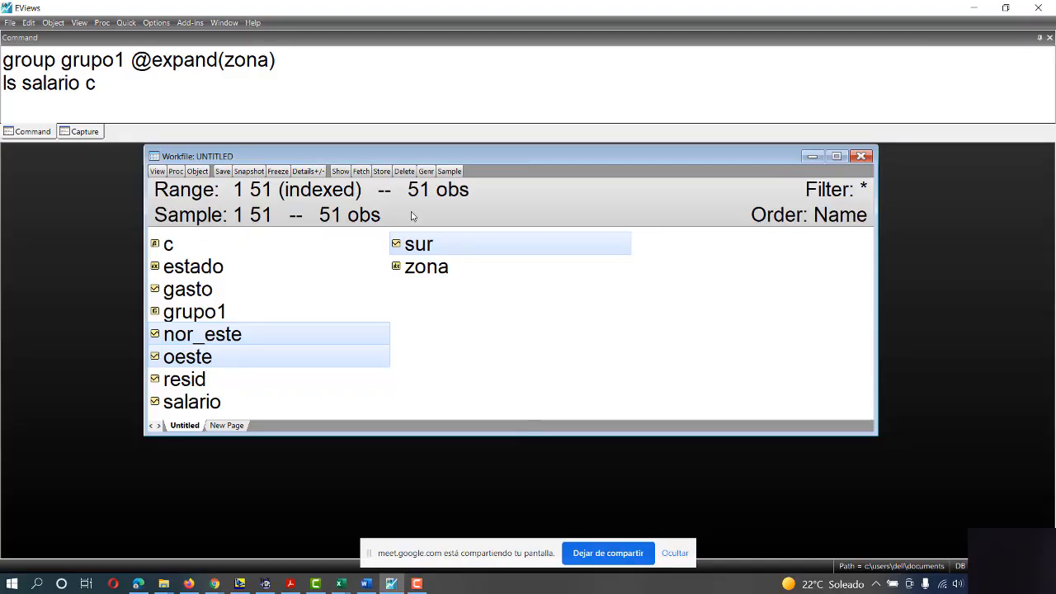
Add norte and sur as regressors after the constant in the unfinished ls salario command.
type("no")
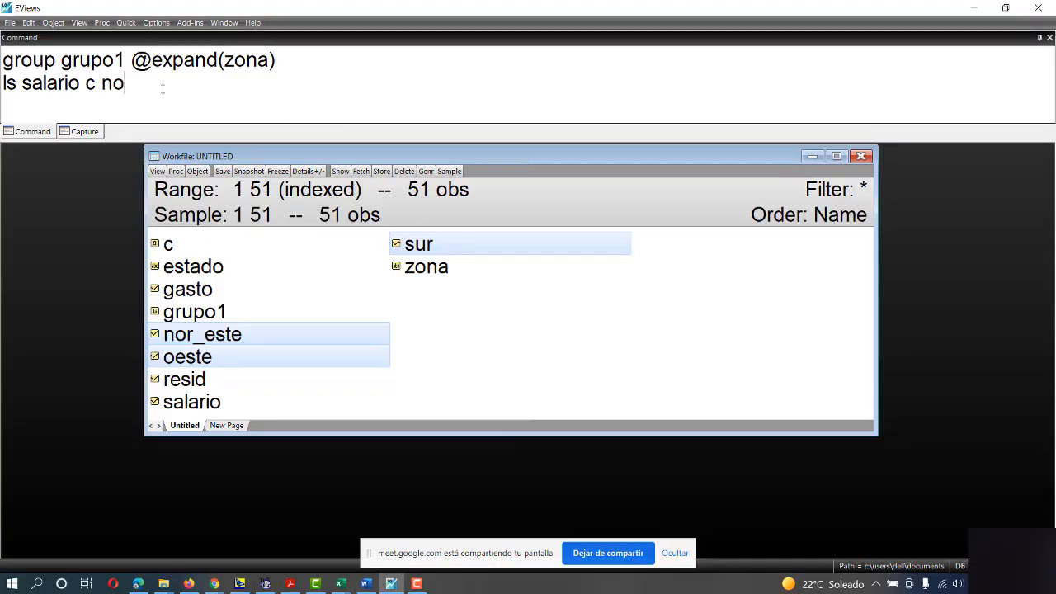
type("rte sur")
key("Left")
key("Left")
key("Left")
key("Left")
type("<")
key("Left")
key("Left")
type("0")
key("BackSpace")
key("Delete")
key("Delete")
type("e")
Correct the norte regressor in the ls command to nor_este, matching the series name in the workfile.
key("shift+Left")
key("shift+Left")
key("shift+Left")
key("shift+Left")
key("shift+Left")
key("shift+Left")
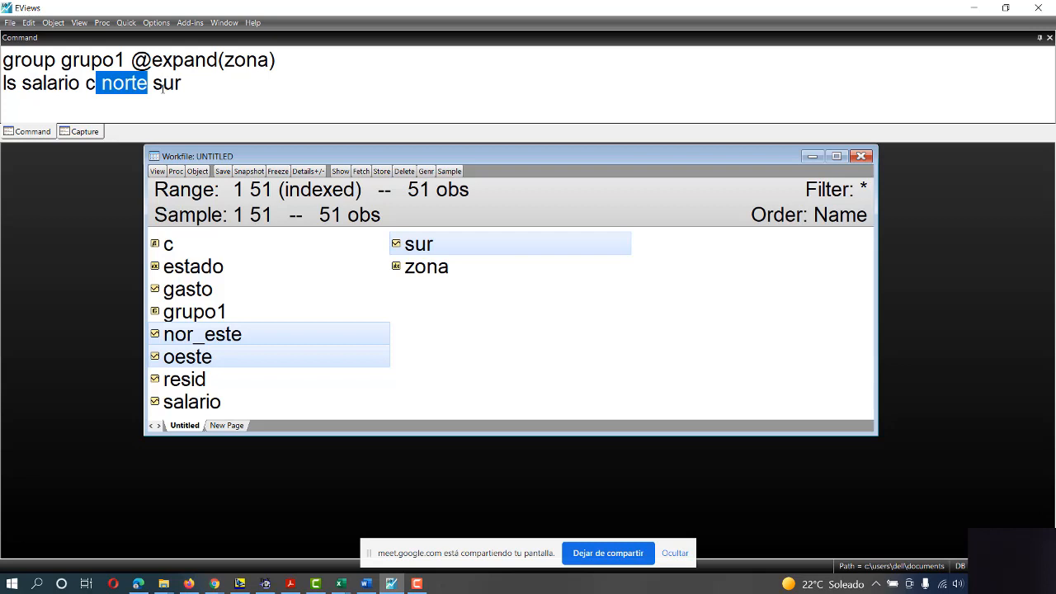
key("Right")
key("shift+Left")
key("shift+Left")
key("Left")
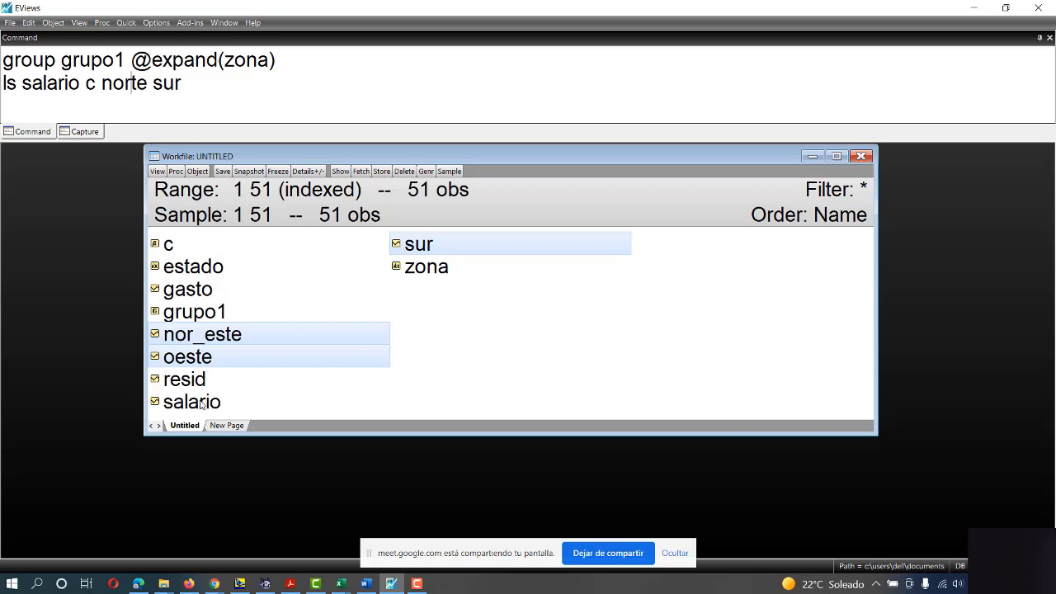
left_click(271, 290)
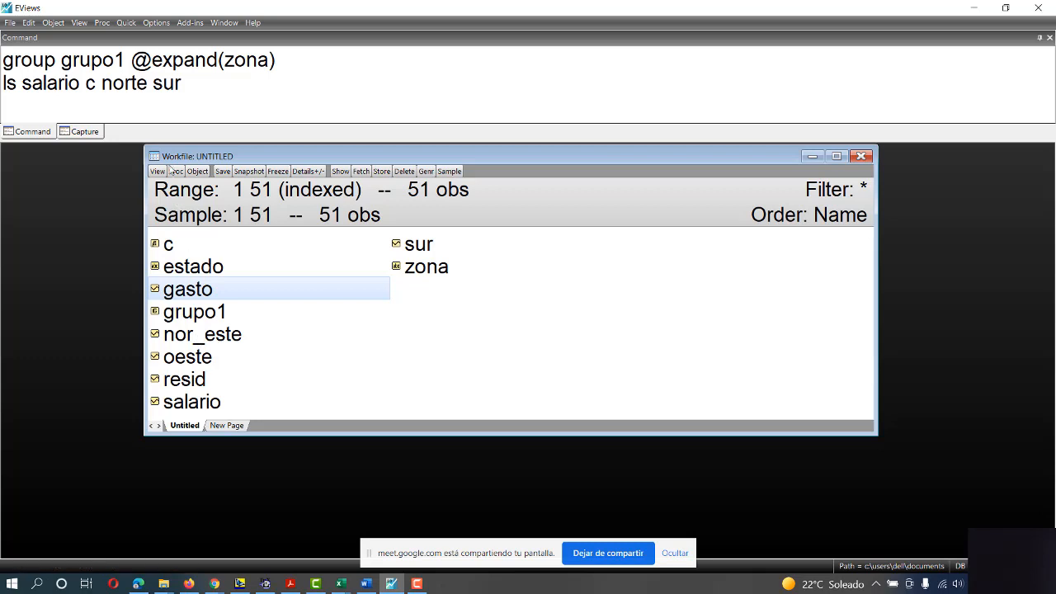
left_click_drag(147, 83, 102, 83)
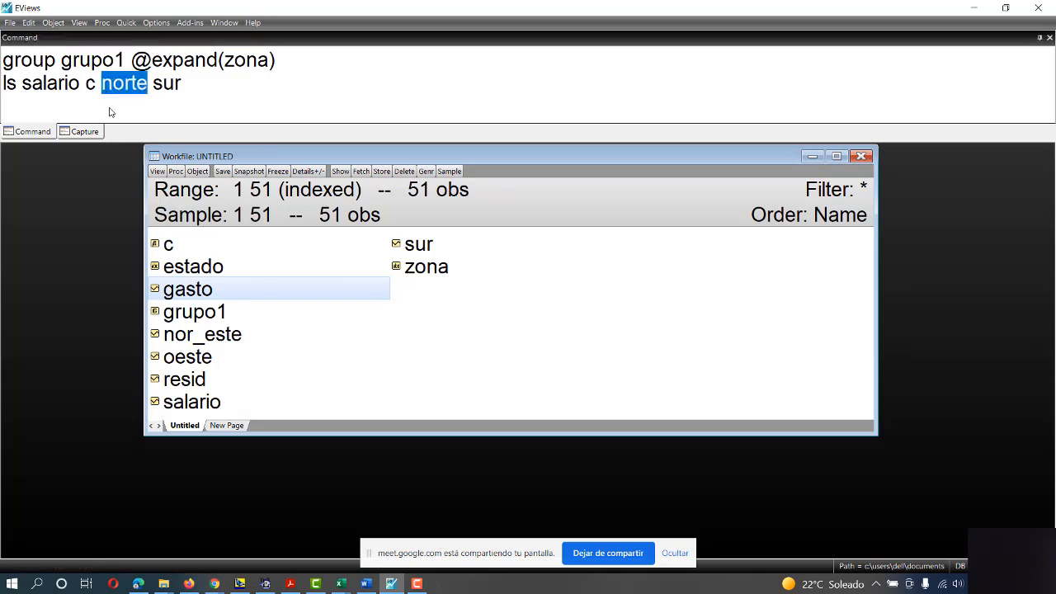
left_click(225, 339)
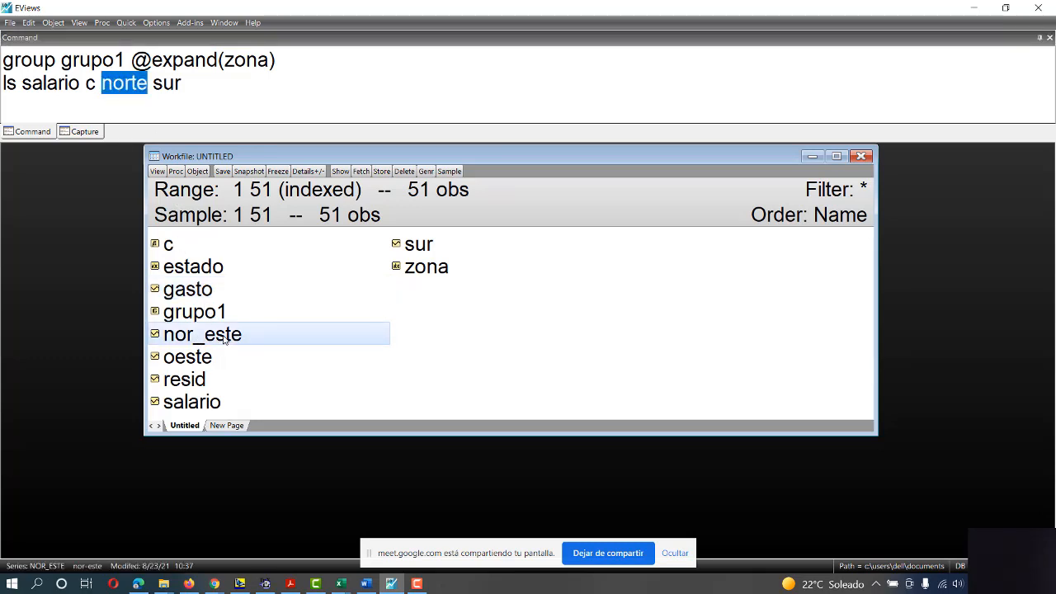
left_click(132, 91)
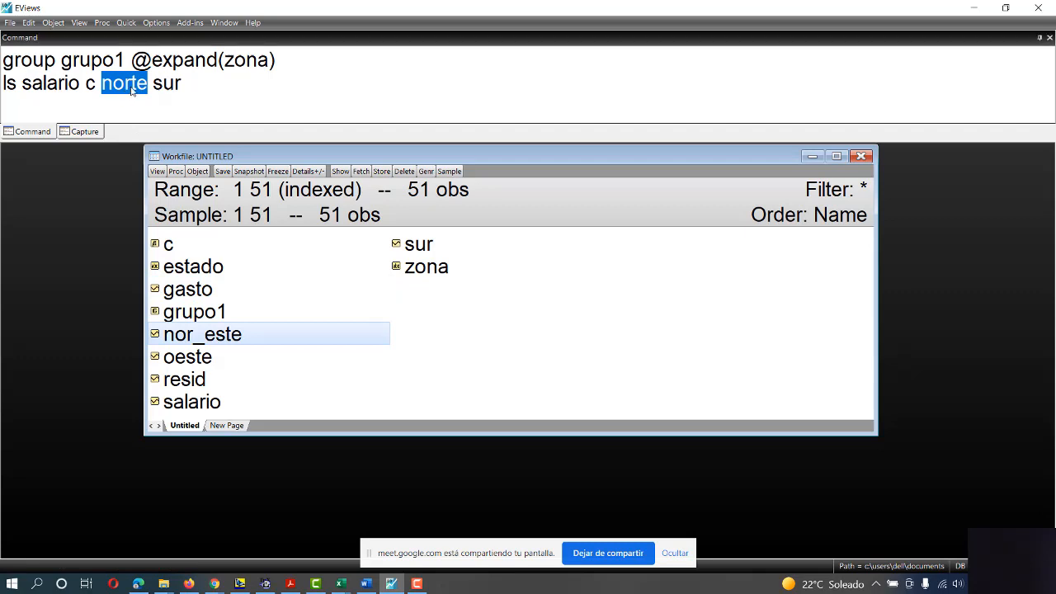
left_click(131, 89)
type("_es")
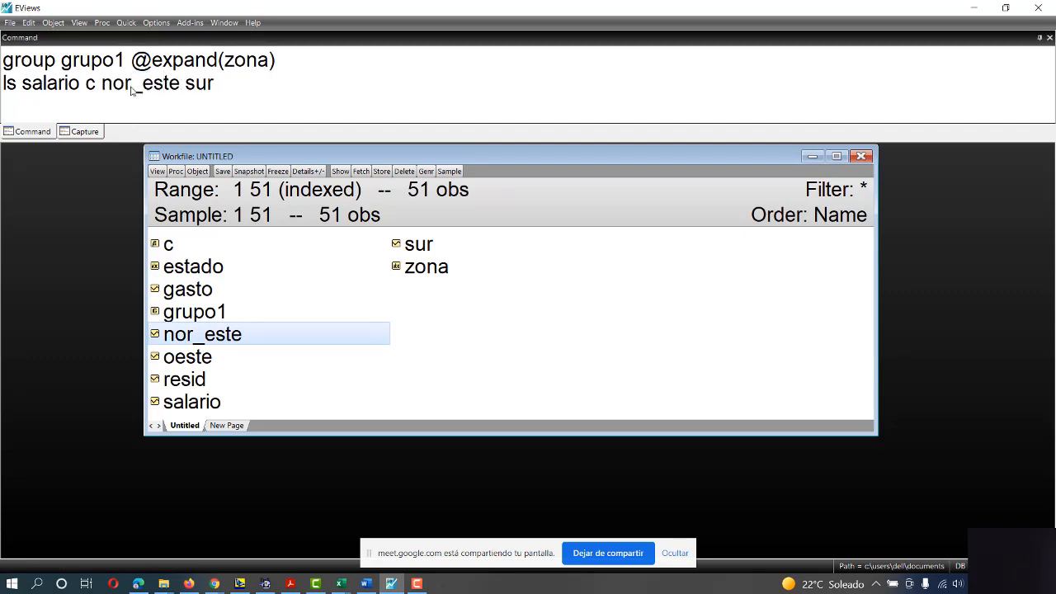
Open the nor_este and sur series in turn, check their 0/1 values by state, and close each one.
double_click(211, 324)
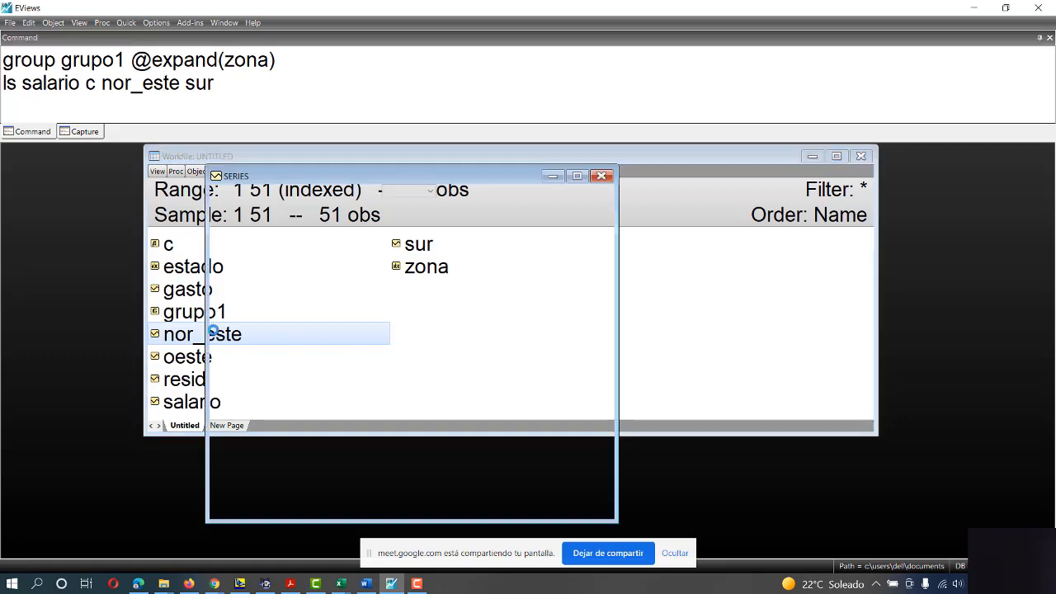
scroll(330, 344, "down", 10)
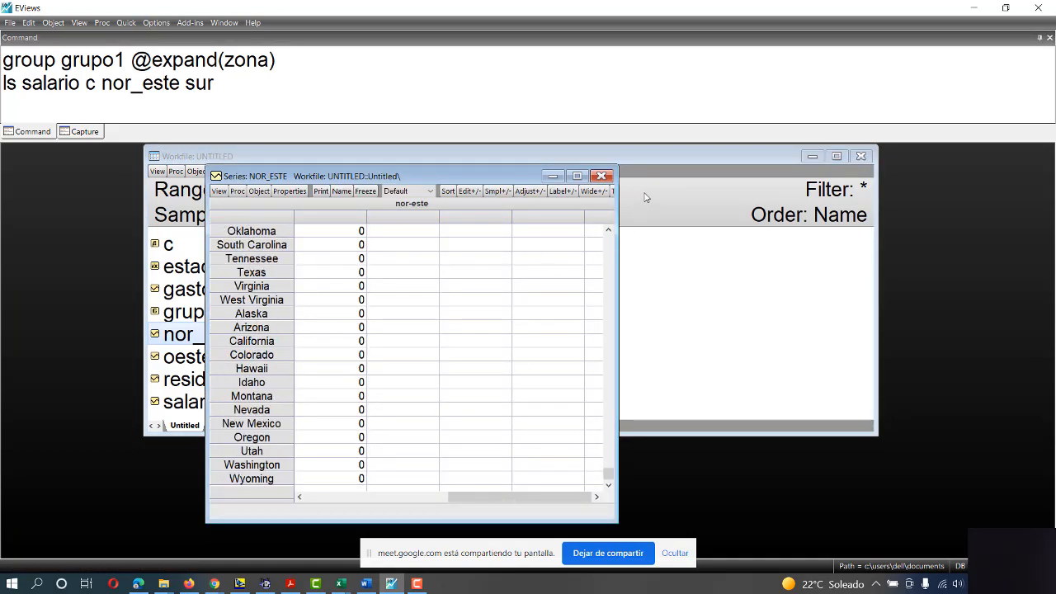
left_click(601, 175)
double_click(425, 254)
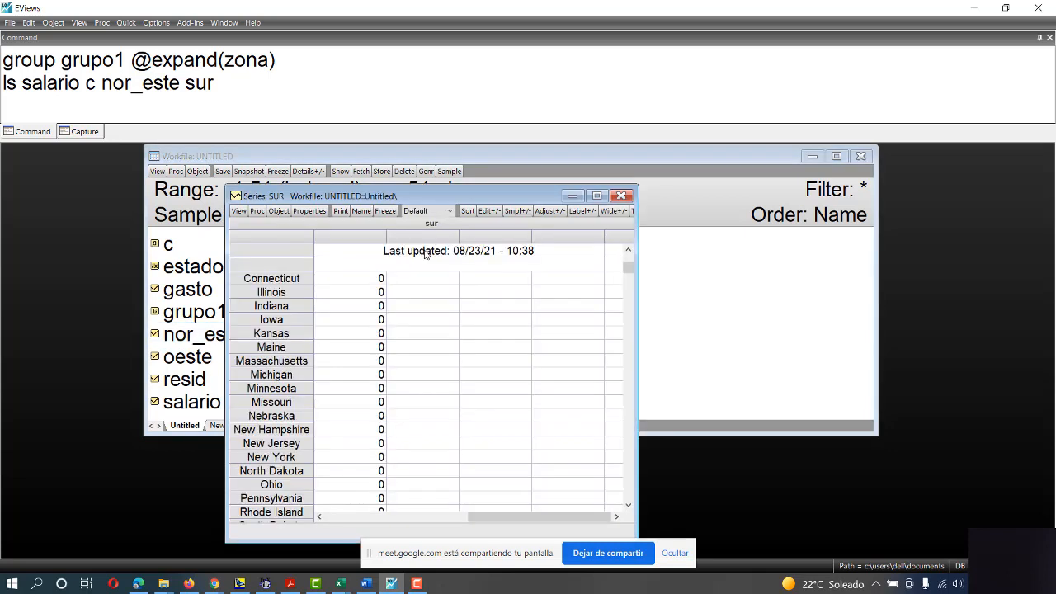
left_click(625, 197)
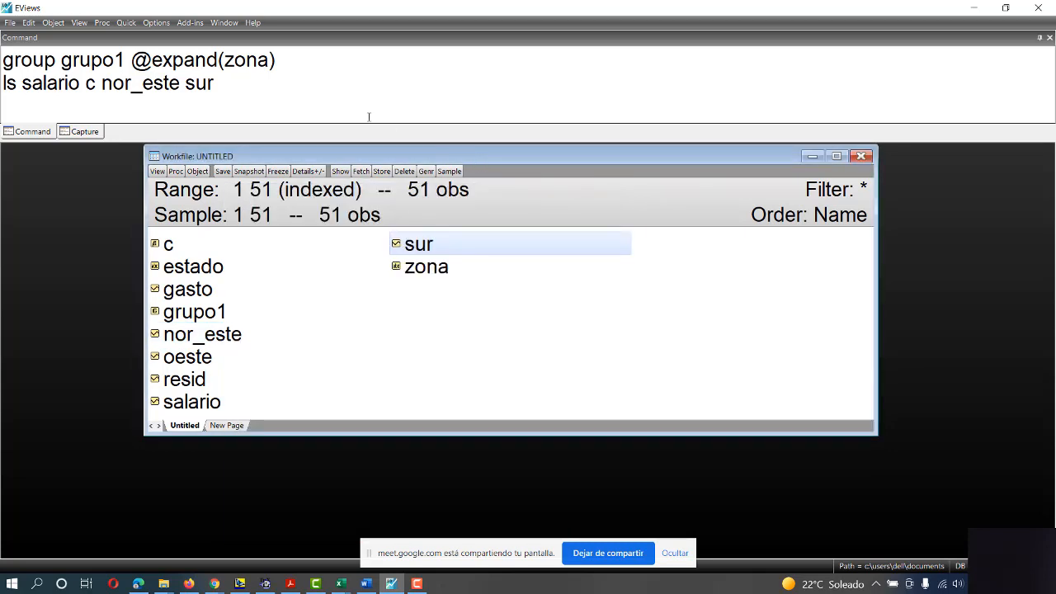
Append oeste as the third regional dummy, extending the command to ls salario c nor_este sur oeste.
left_click(248, 80)
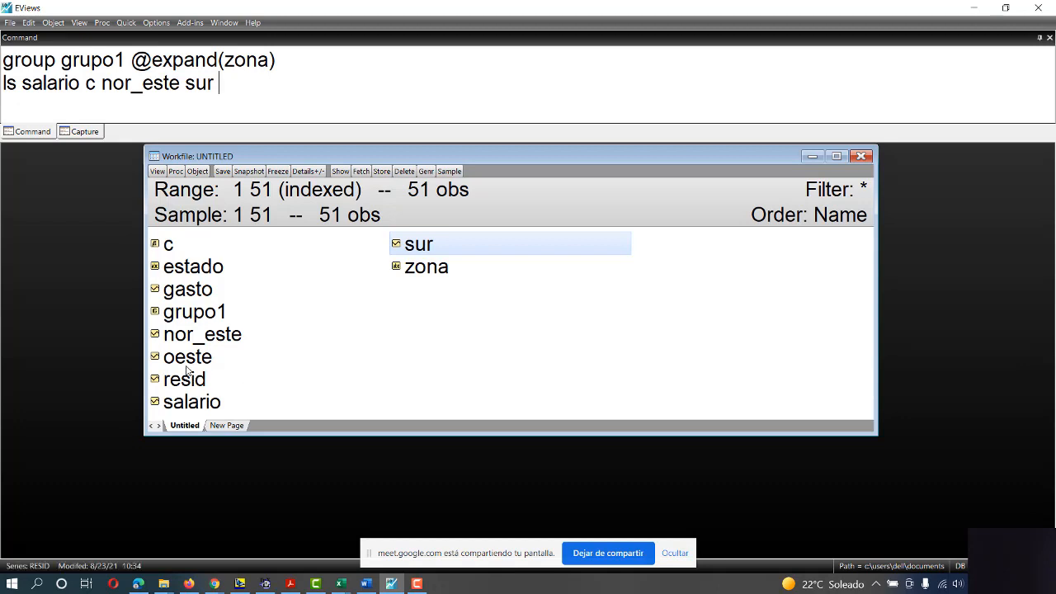
left_click(186, 365)
left_click(225, 93)
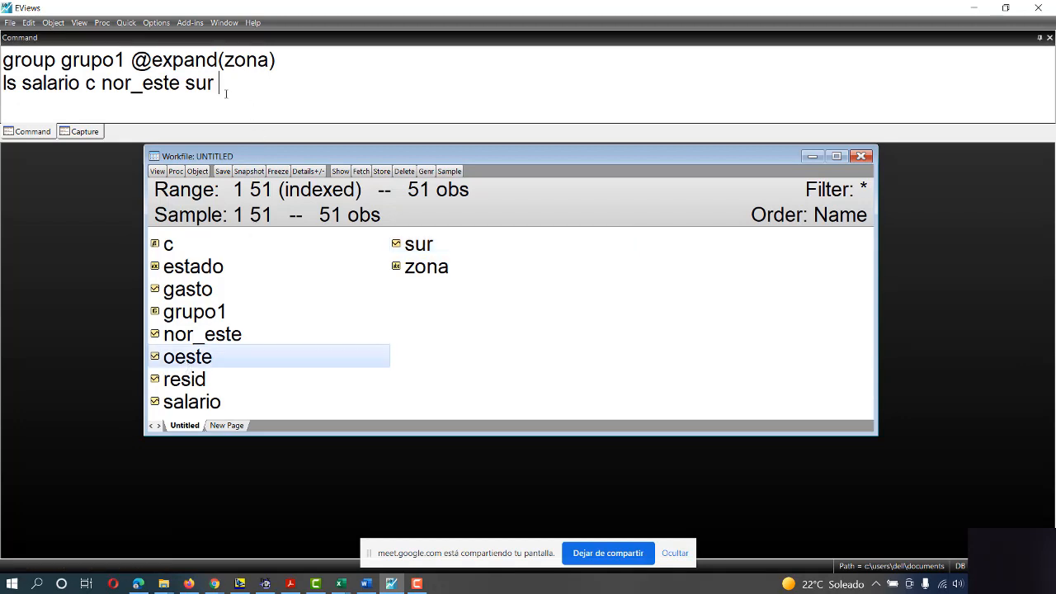
type("oeste")
Review the ls command's dependent variable and regional dummies by highlighting salario, the three dummies and the final oeste term.
left_click_drag(287, 89, 22, 86)
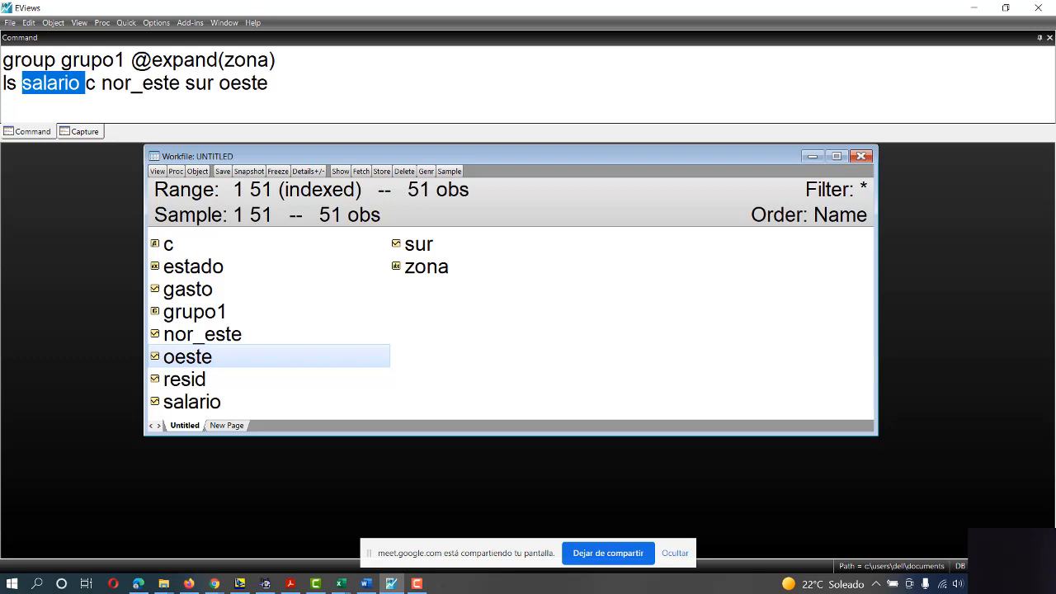
left_click_drag(278, 85, 103, 85)
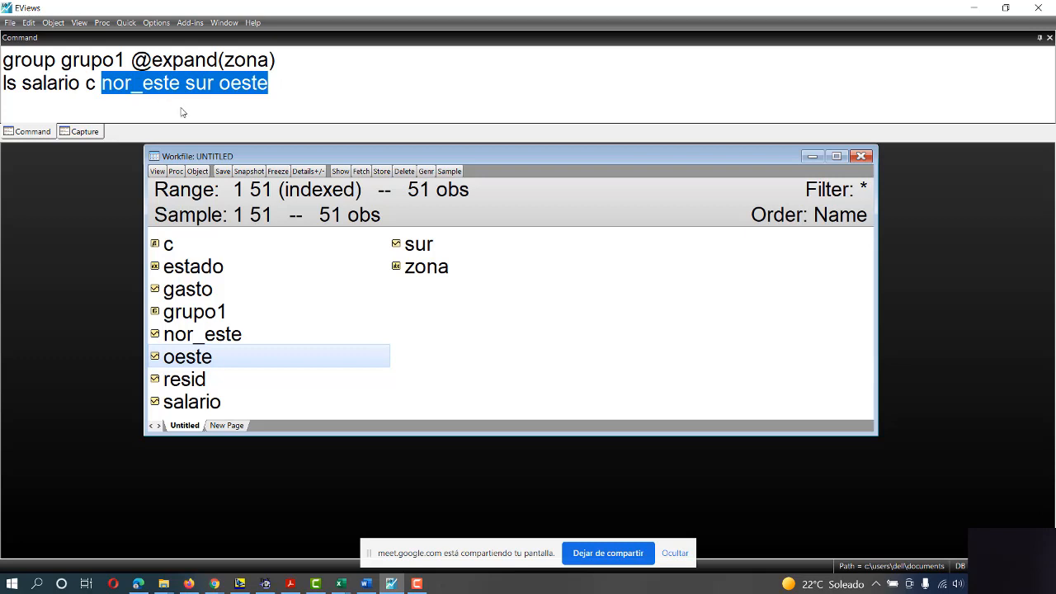
left_click(273, 83)
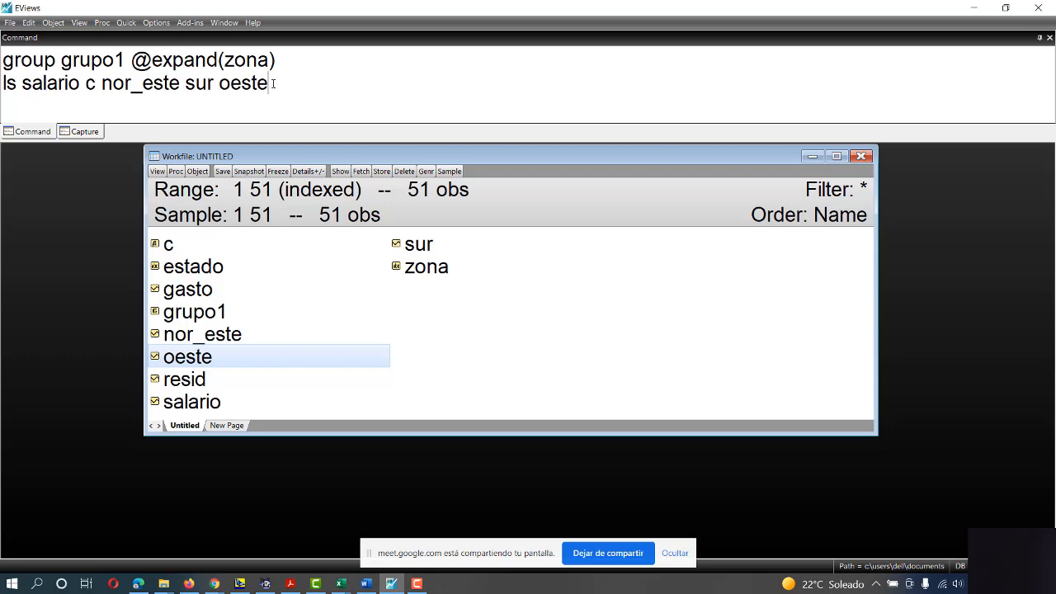
left_click_drag(275, 83, 215, 89)
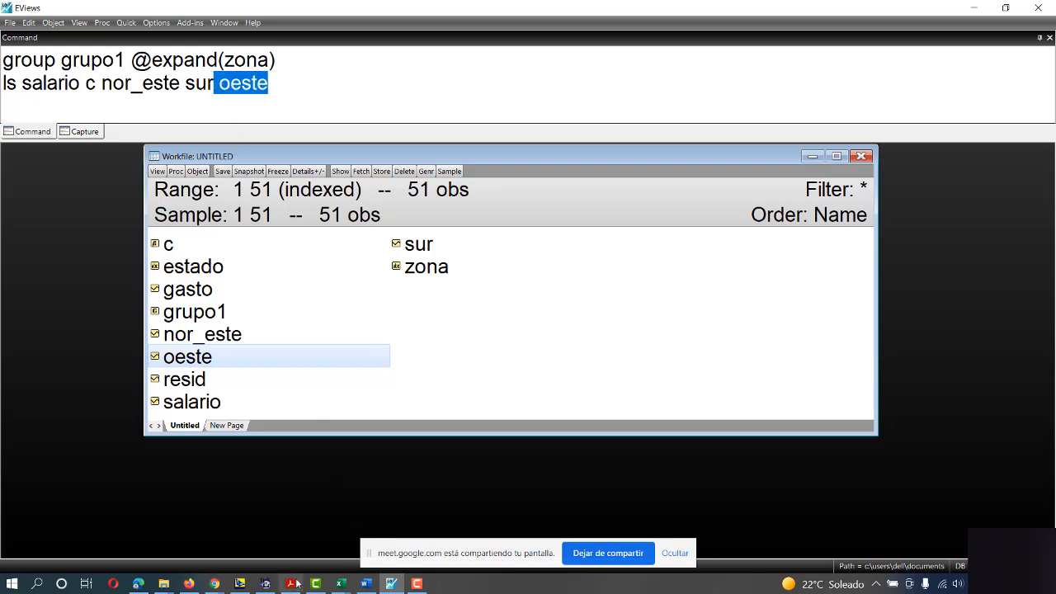
Switch to the Gujarati PDF in Edge, examine the D2 and D3 dummy columns of Table 9.1, and return to EViews.
mouse_move(224, 588)
key("alt+Tab")
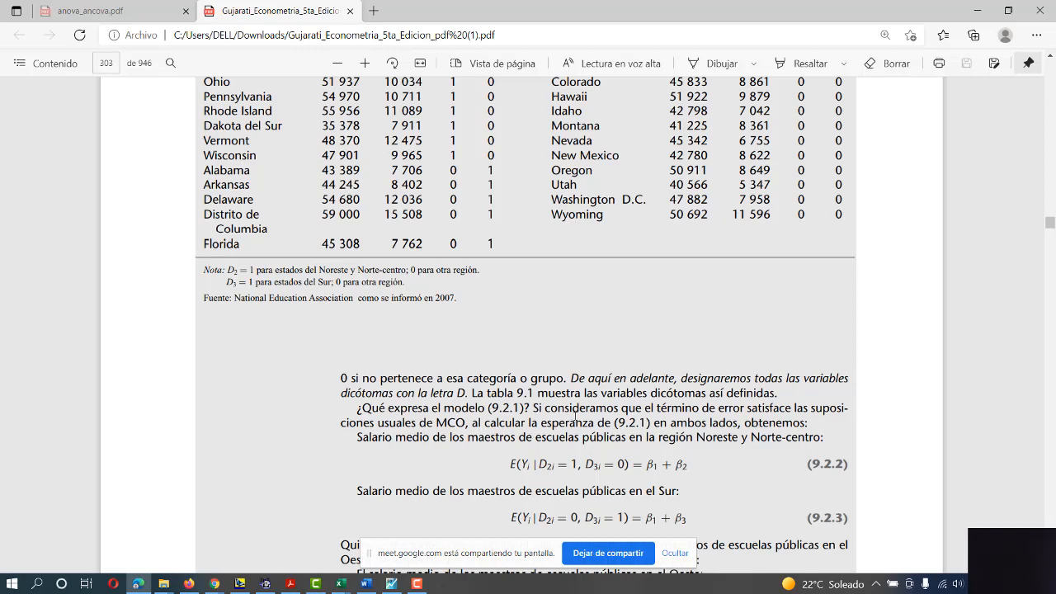
scroll(447, 309, "up", 6)
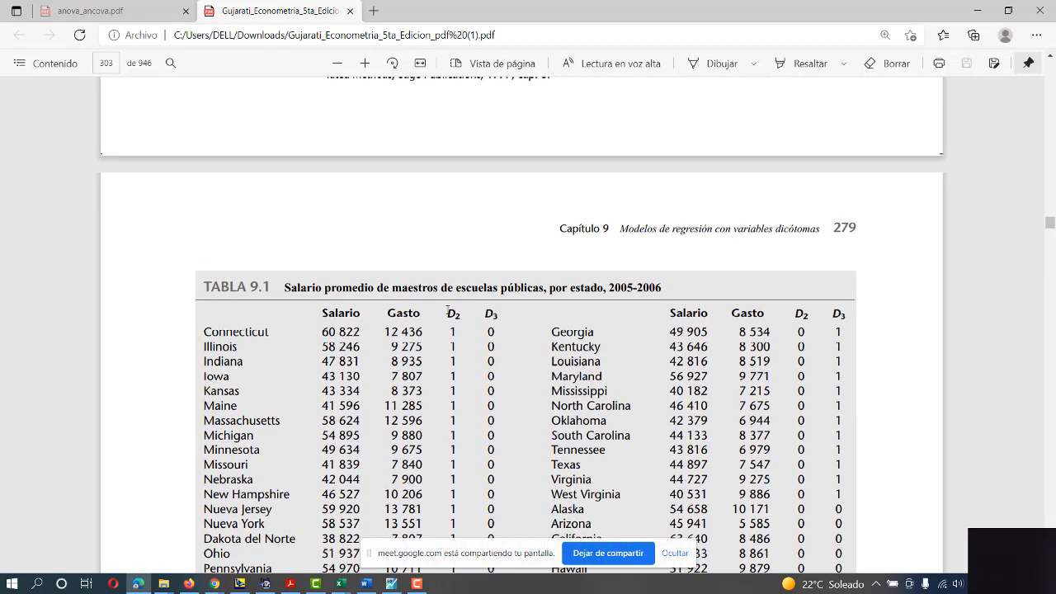
left_click_drag(447, 309, 497, 318)
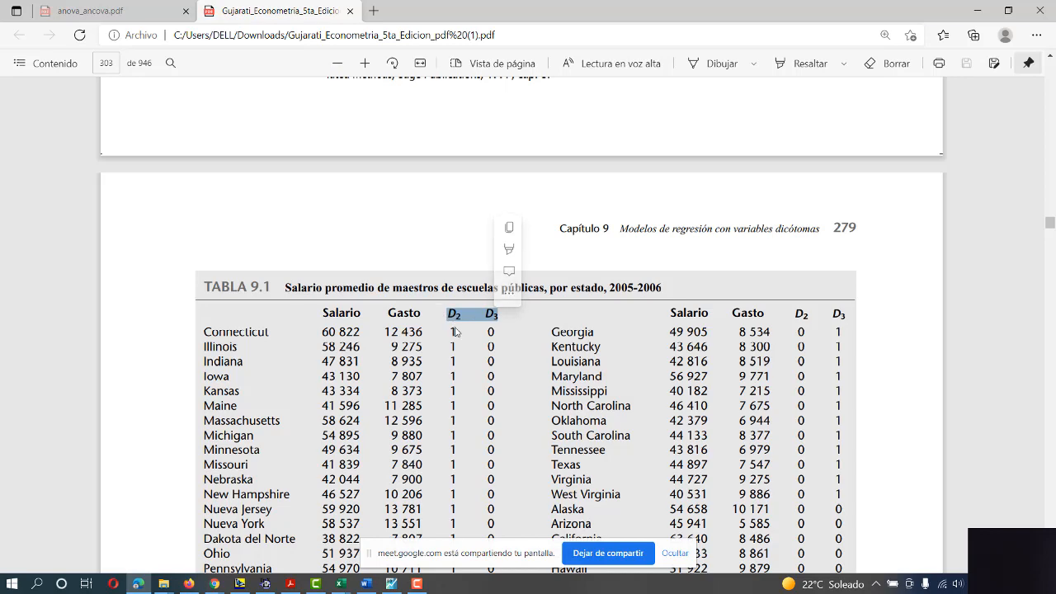
key("alt+Tab")
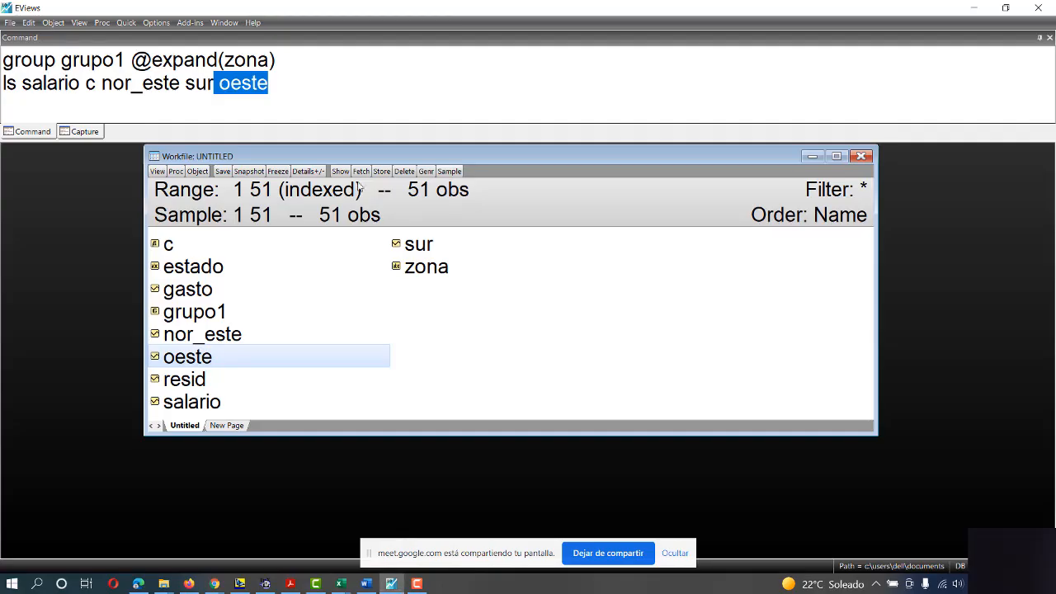
Remove oeste from the regression command and estimate ls salario c nor_este sur.
left_click(305, 95)
key("BackSpace")
key("BackSpace")
key("BackSpace")
key("BackSpace")
key("BackSpace")
key("BackSpace")
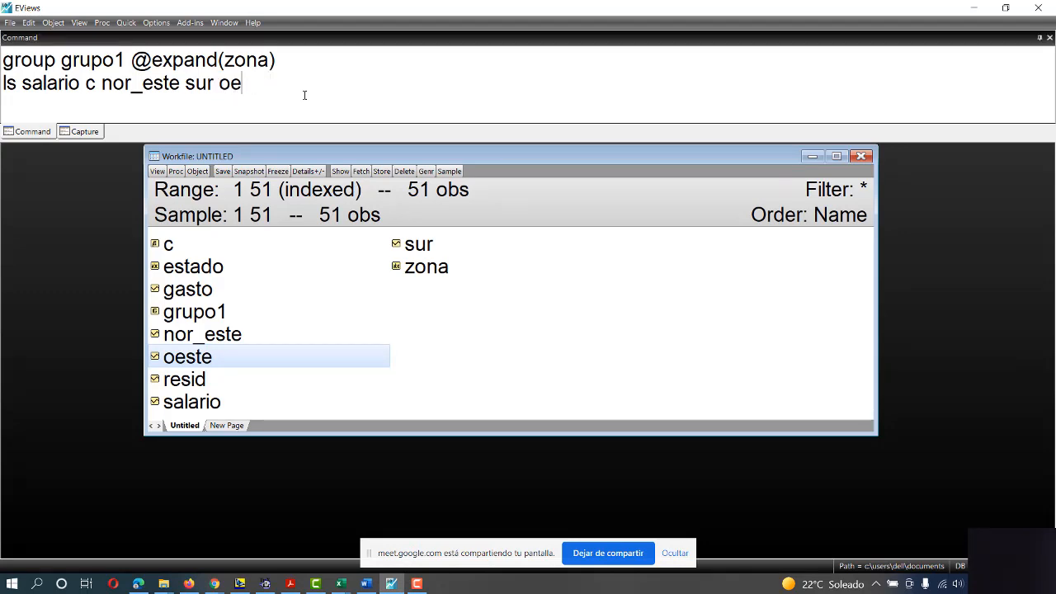
key("Return")
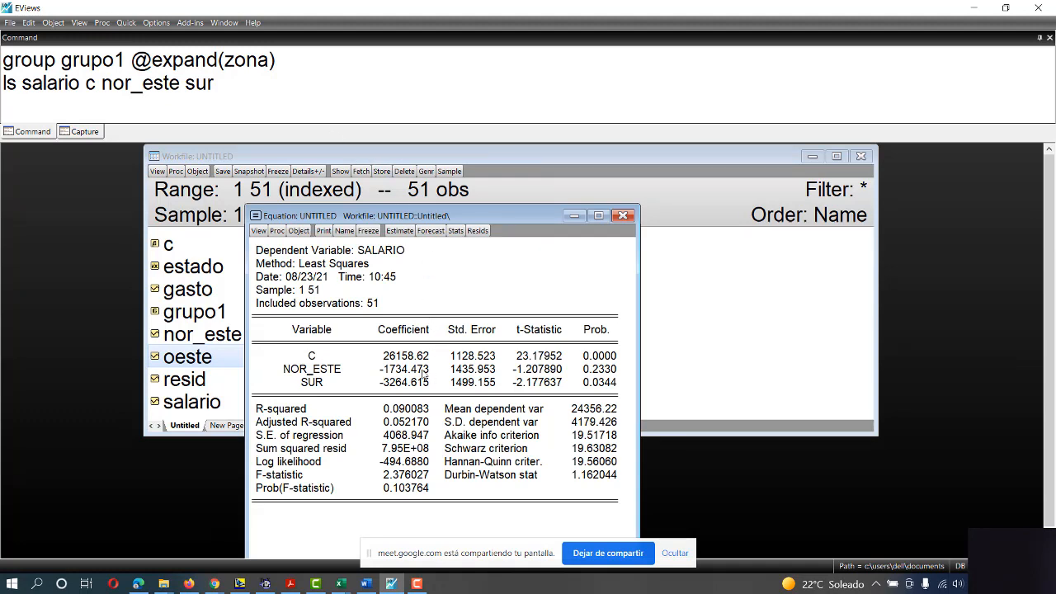
Switch to anova_ancova.pdf in Acrobat Reader and compare its ANOVA regression coefficients with those in the EViews equation output.
key("alt+Tab")
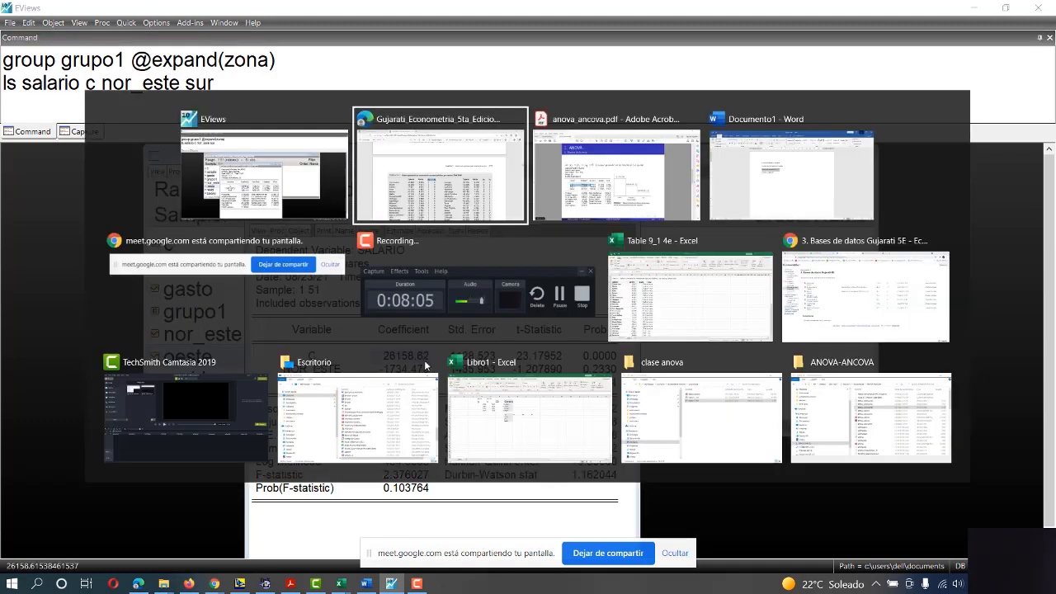
mouse_move(429, 366)
key("alt+Tab")
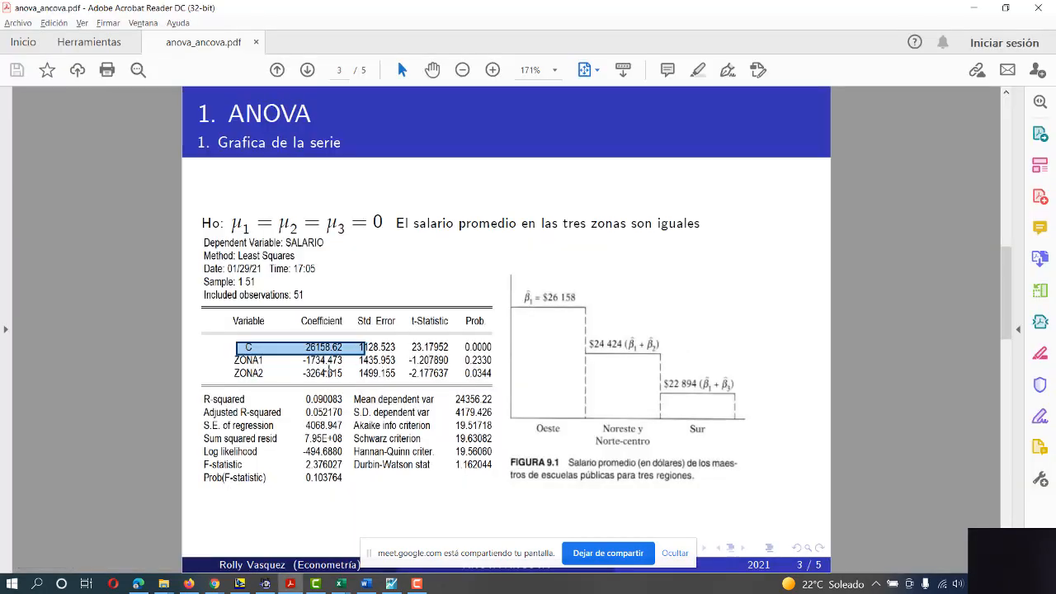
left_click(363, 370)
scroll(387, 373, "up", 2)
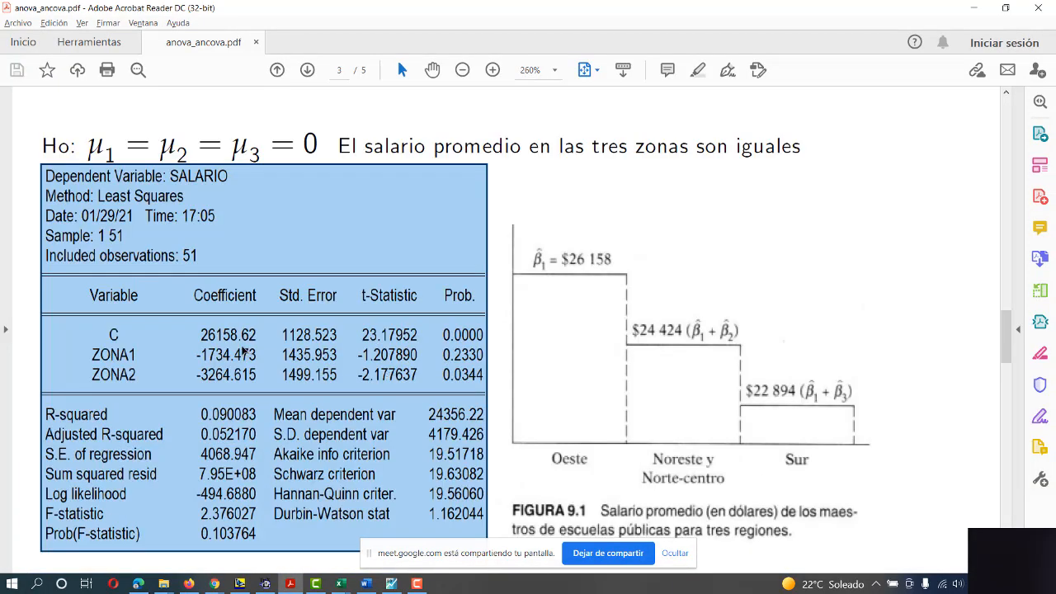
key("alt+Tab")
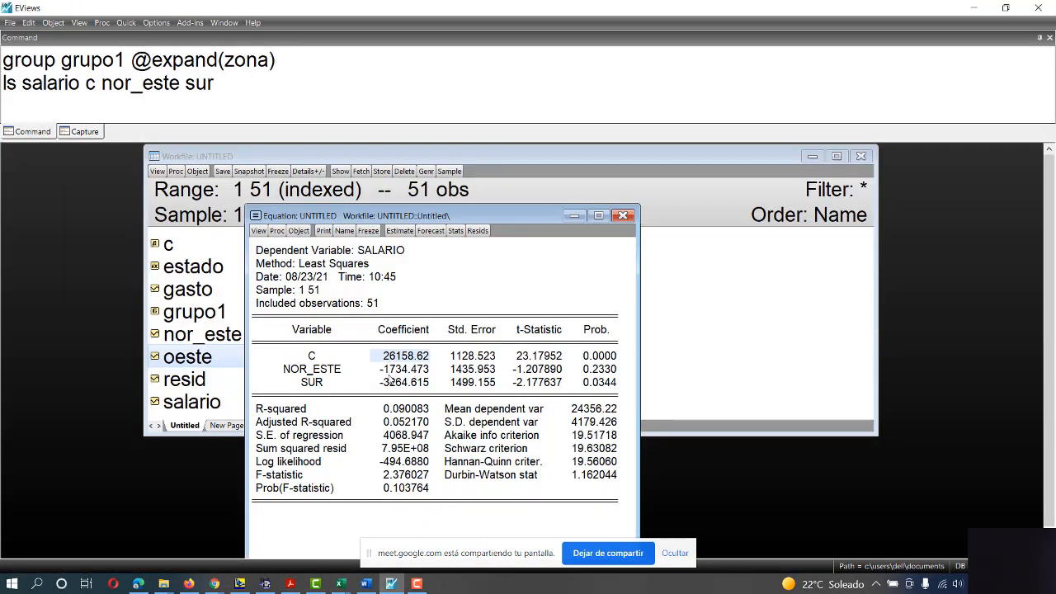
key("alt+Tab")
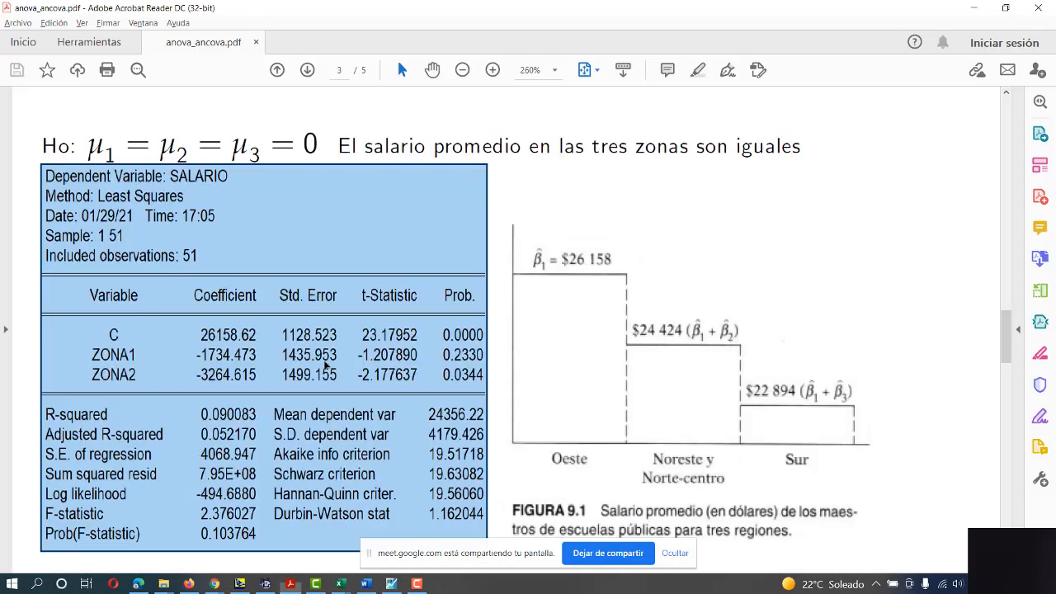
left_click(219, 390)
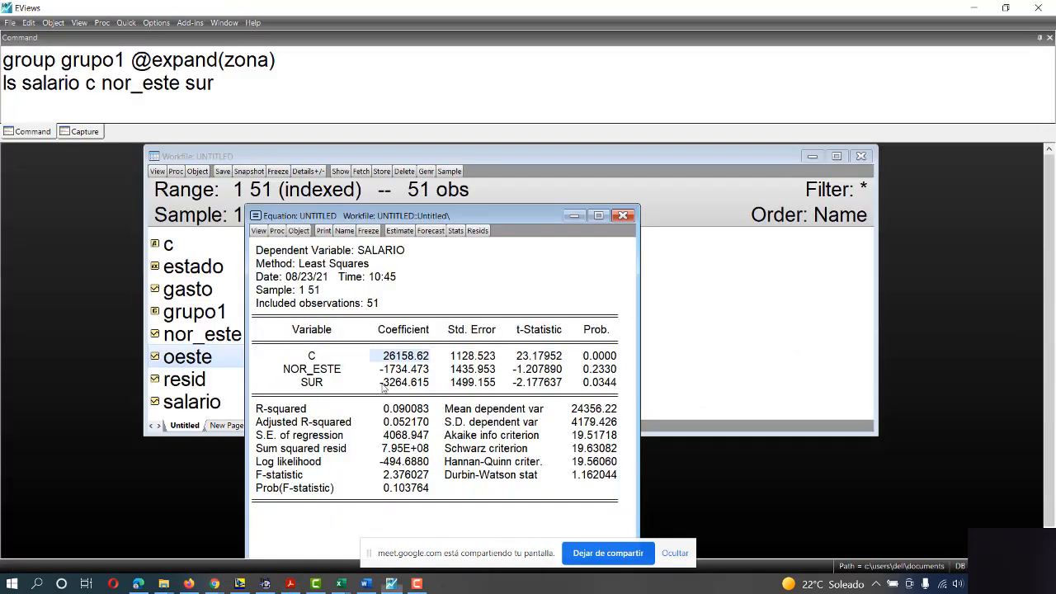
key("alt+Tab")
left_click(408, 383)
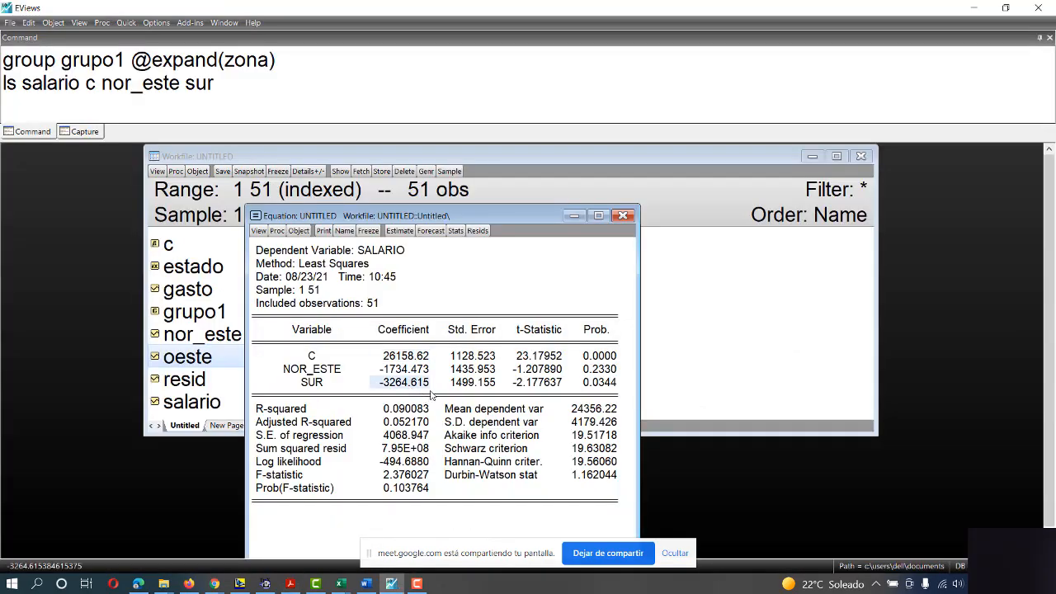
key("alt+Tab")
Reposition the equation window slightly and review the NOR_ESTE, SUR and C rows of the regression output.
left_click_drag(394, 219, 422, 217)
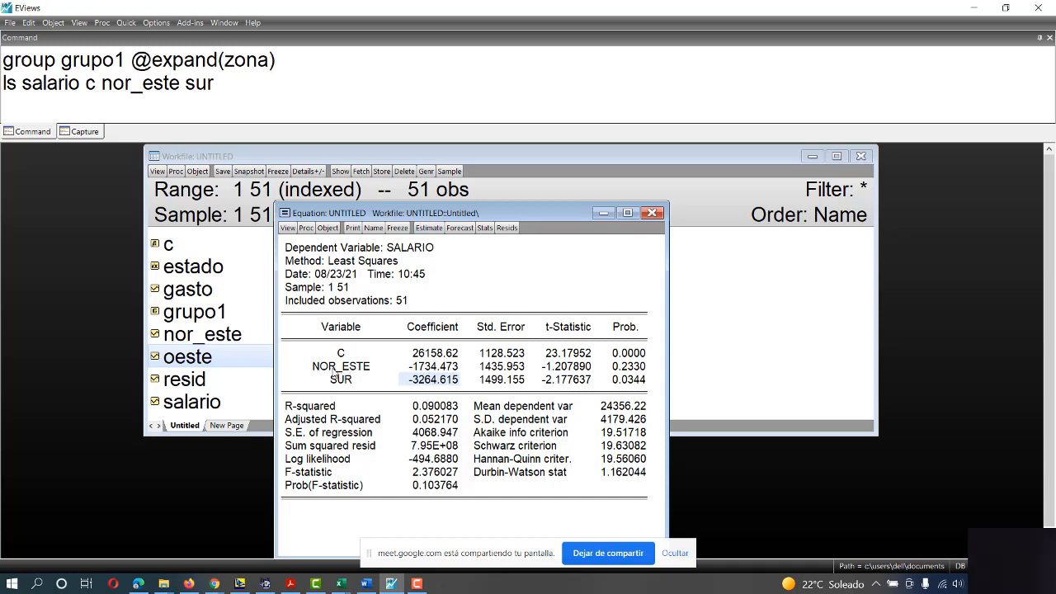
left_click_drag(332, 369, 412, 366)
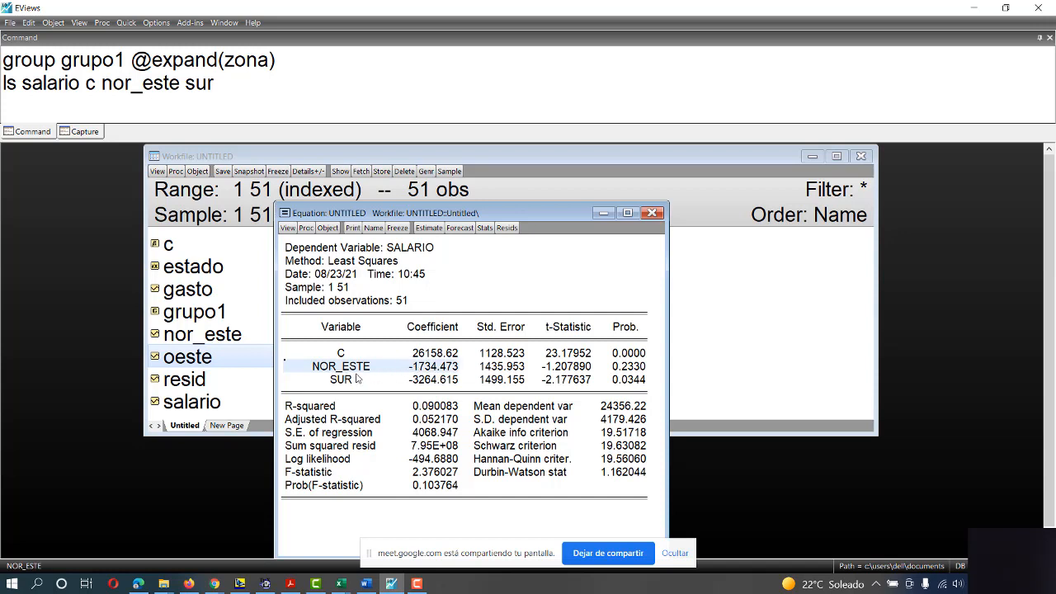
left_click_drag(344, 378, 410, 381)
left_click_drag(343, 357, 421, 356)
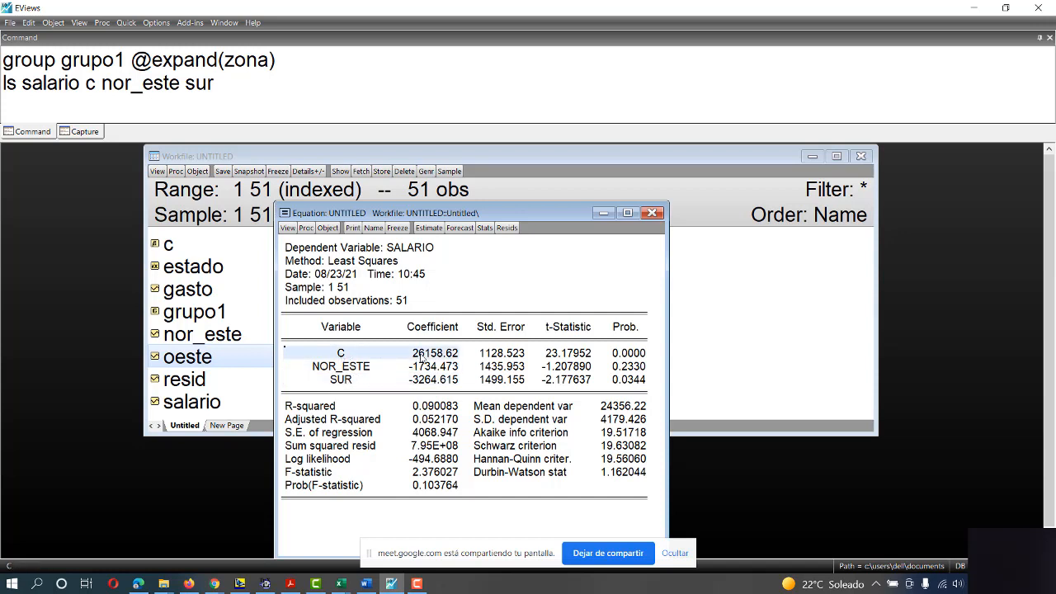
Switch to anova_ancova.pdf in Acrobat Reader and examine the null hypothesis μ1 = μ2 = μ3 = 0 and its statement on average salaries.
key("alt+Tab")
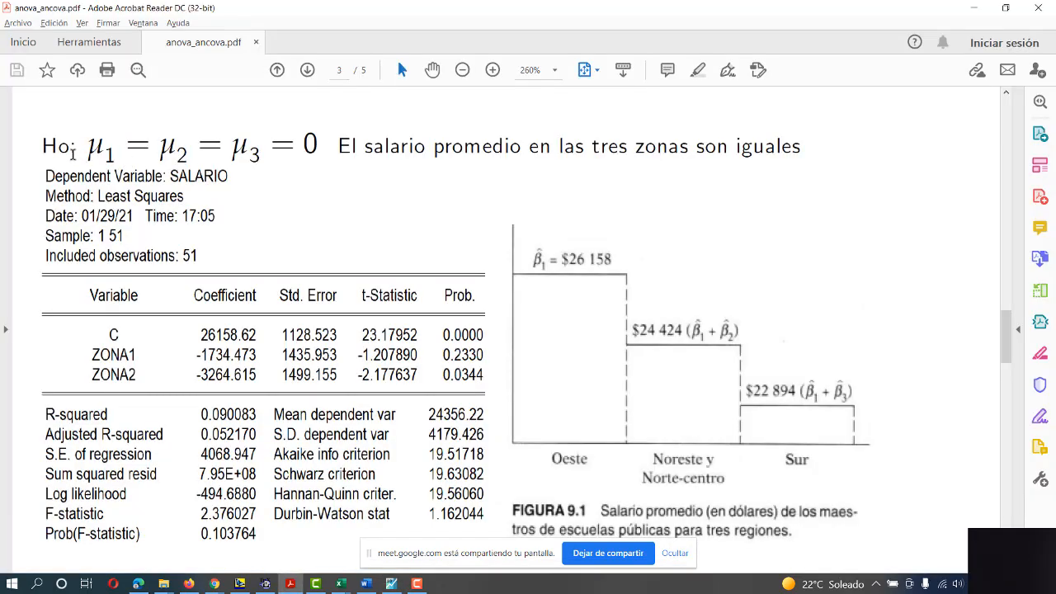
mouse_move(43, 147)
left_mouse_down()
mouse_move(312, 146)
mouse_move(45, 148)
mouse_move(62, 150)
left_mouse_up()
left_click(113, 158)
left_click_drag(85, 148, 245, 148)
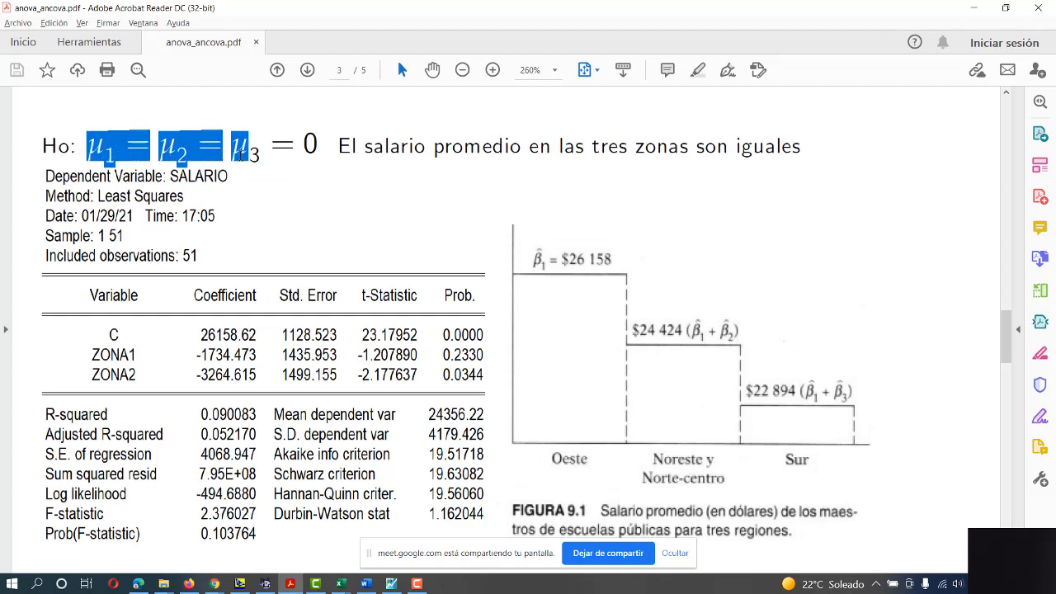
left_click_drag(319, 142, 303, 143)
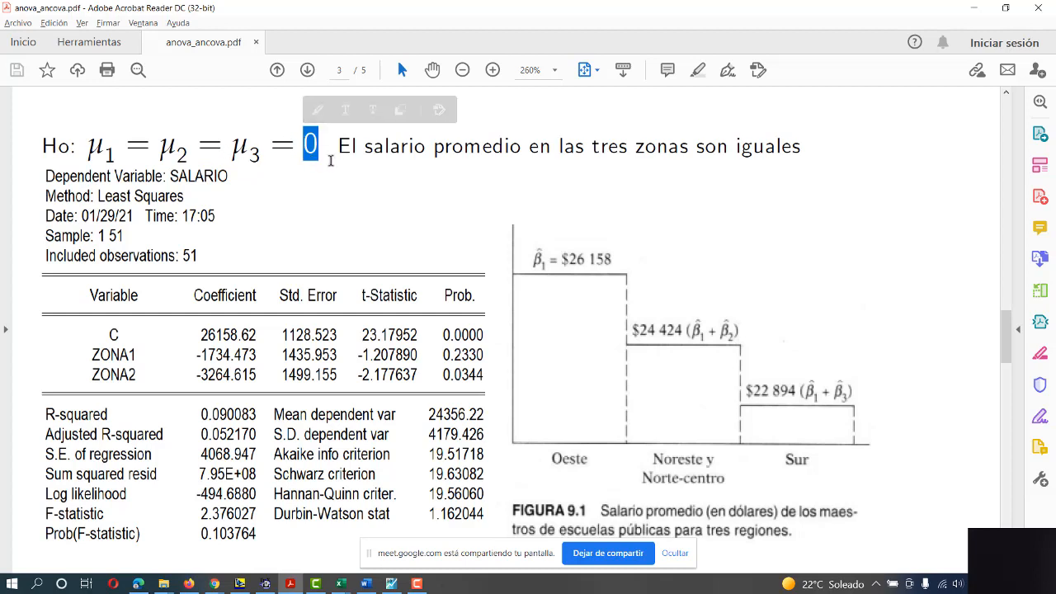
left_click_drag(337, 148, 802, 150)
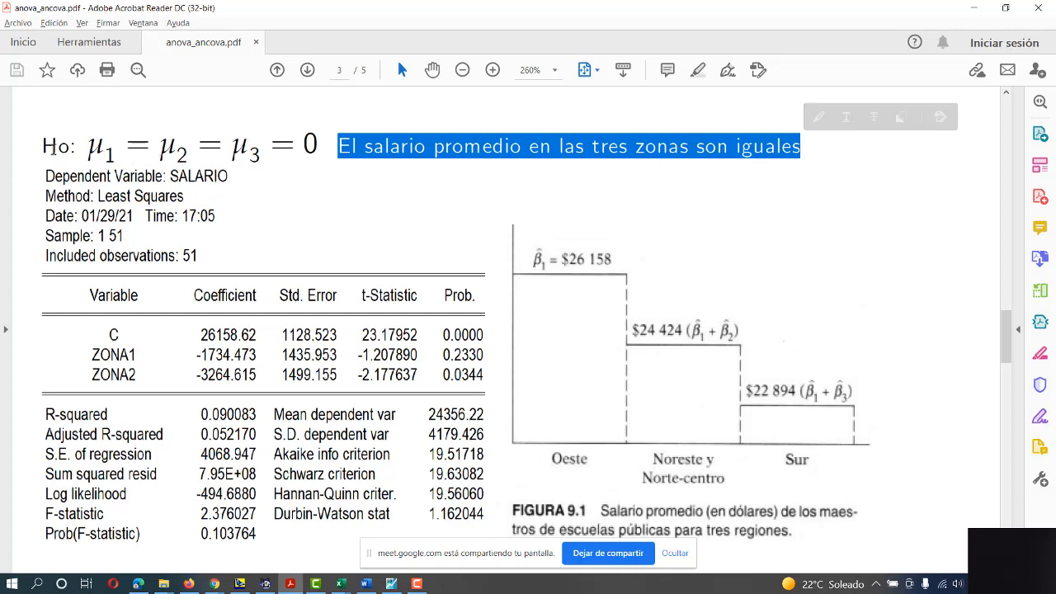
left_click_drag(53, 150, 745, 162)
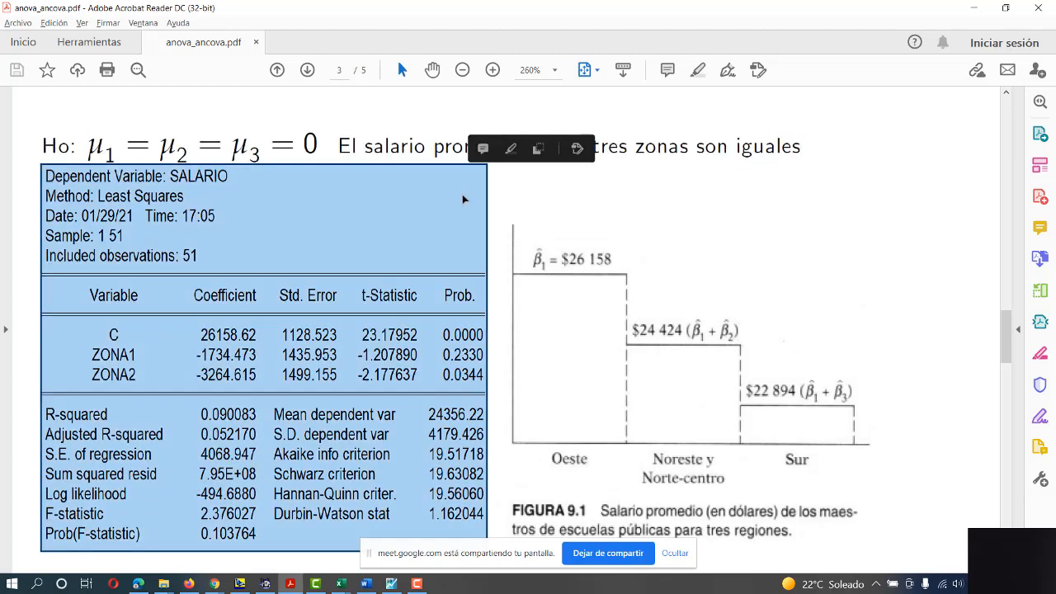
left_click(269, 150)
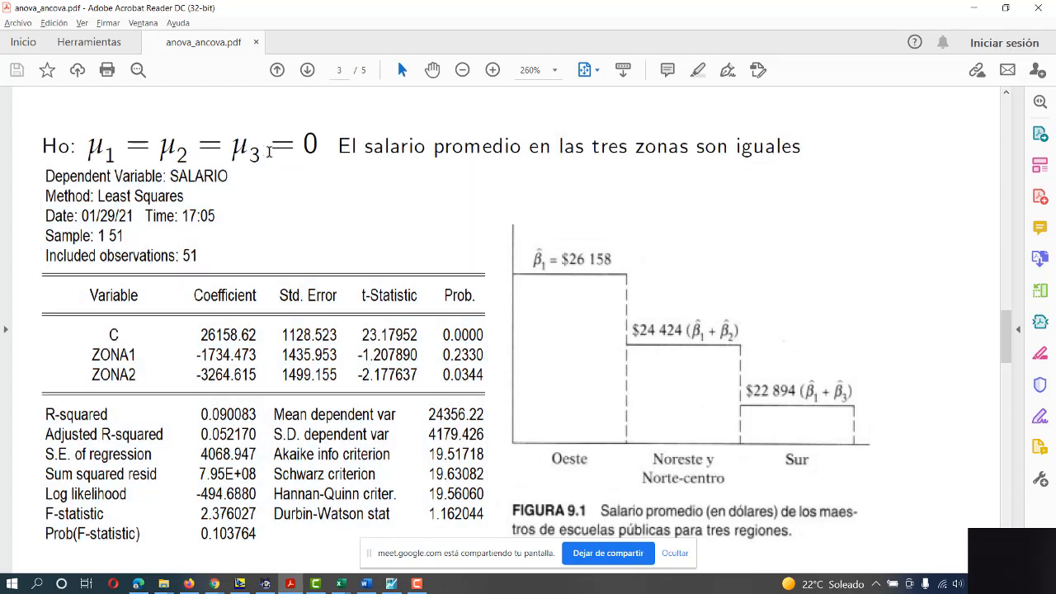
double_click(99, 150)
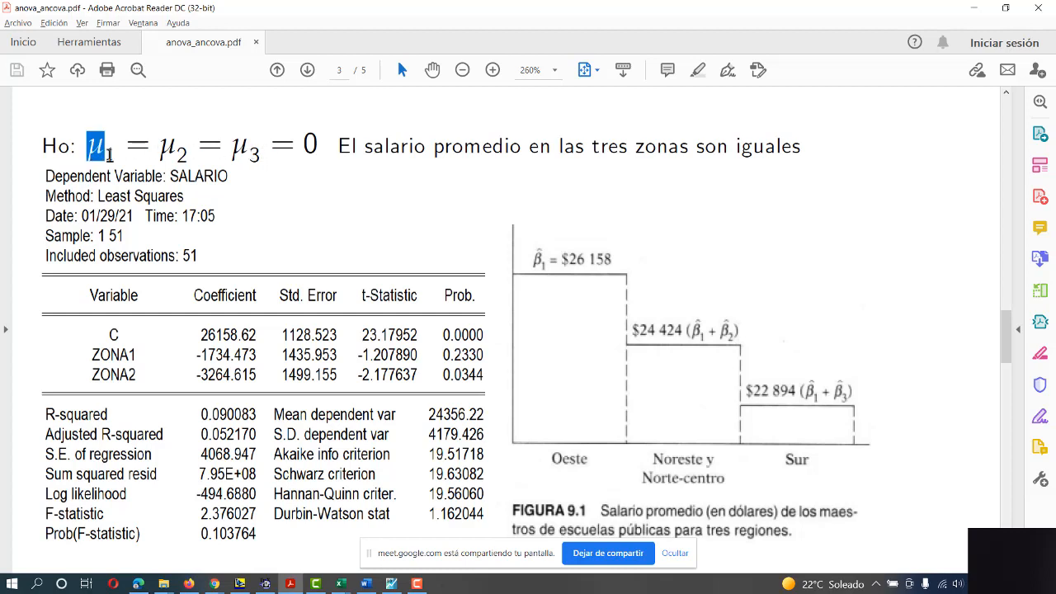
left_click_drag(109, 155, 126, 155)
left_click(122, 143)
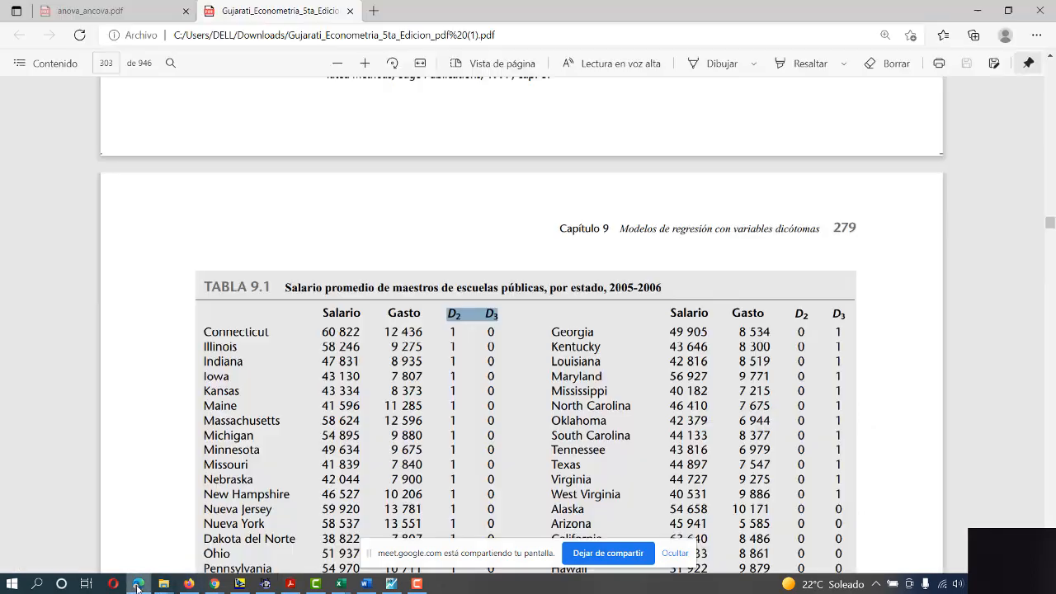
Switch to the Gujarati PDF in Edge and examine model 9.2.1 with its D2 and D3 dummy definitions.
left_click(138, 583)
scroll(253, 538, "up", 6)
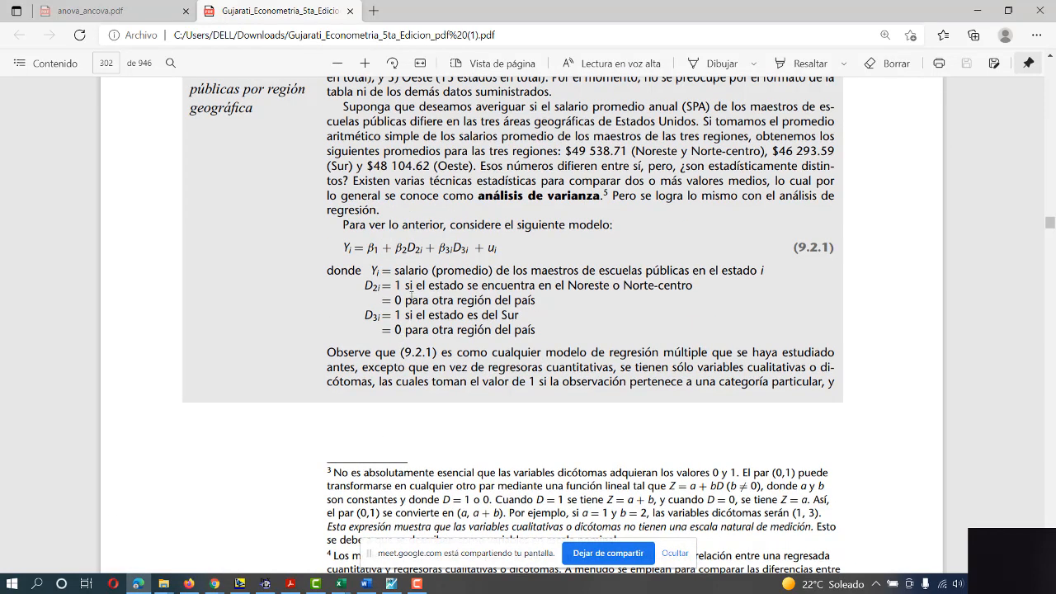
left_click_drag(349, 246, 471, 247)
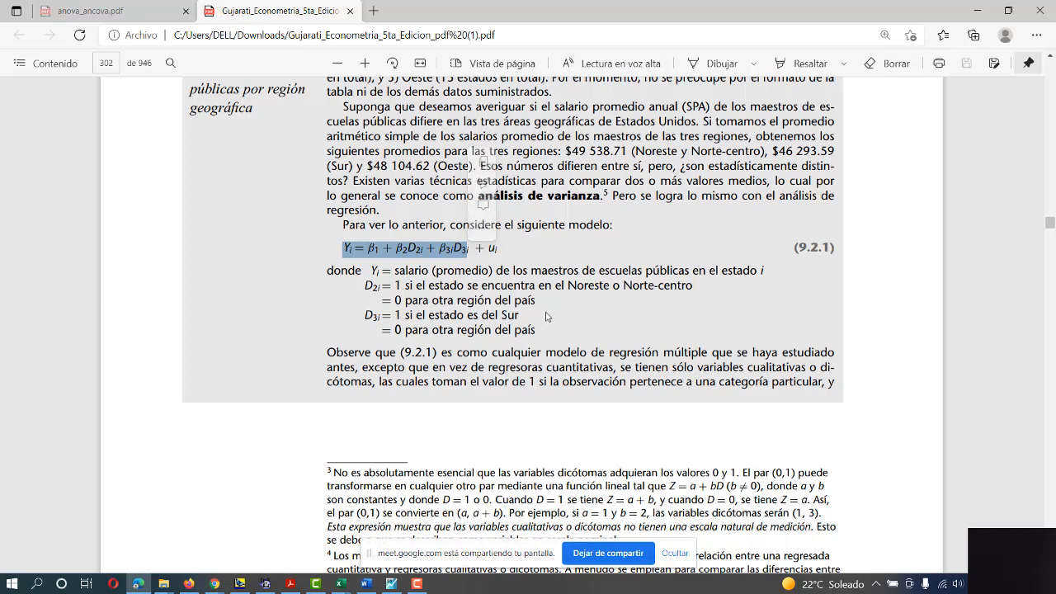
scroll(545, 317, "up", 2, "ctrl")
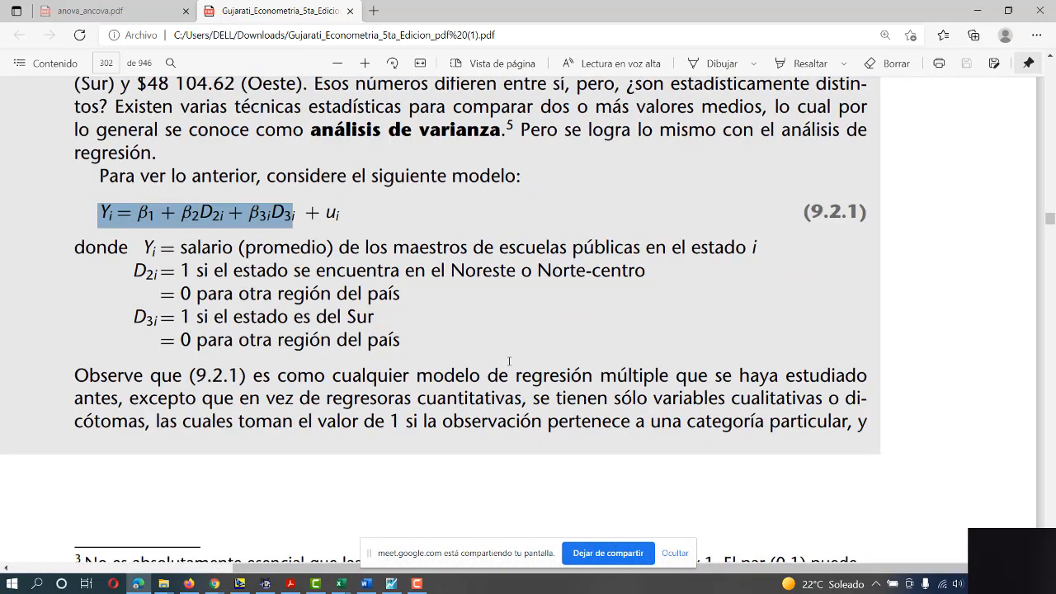
Switch to Scientific WorkPlace and review the β2D2 dummy term and β1 coefficient in the equation under MULTIPLICATIVO.
left_click(239, 583)
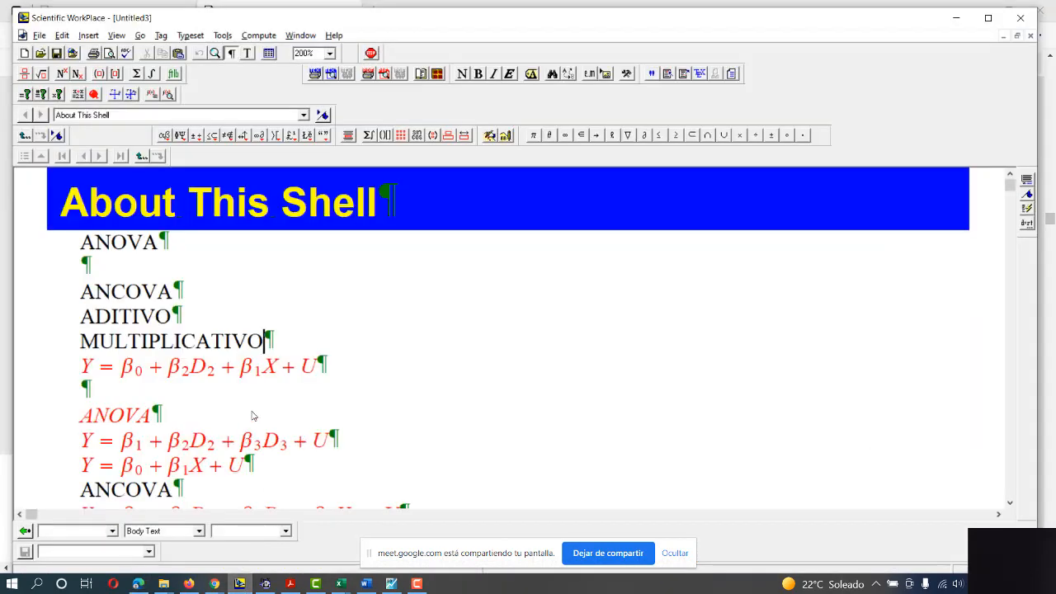
left_click_drag(278, 368, 172, 373)
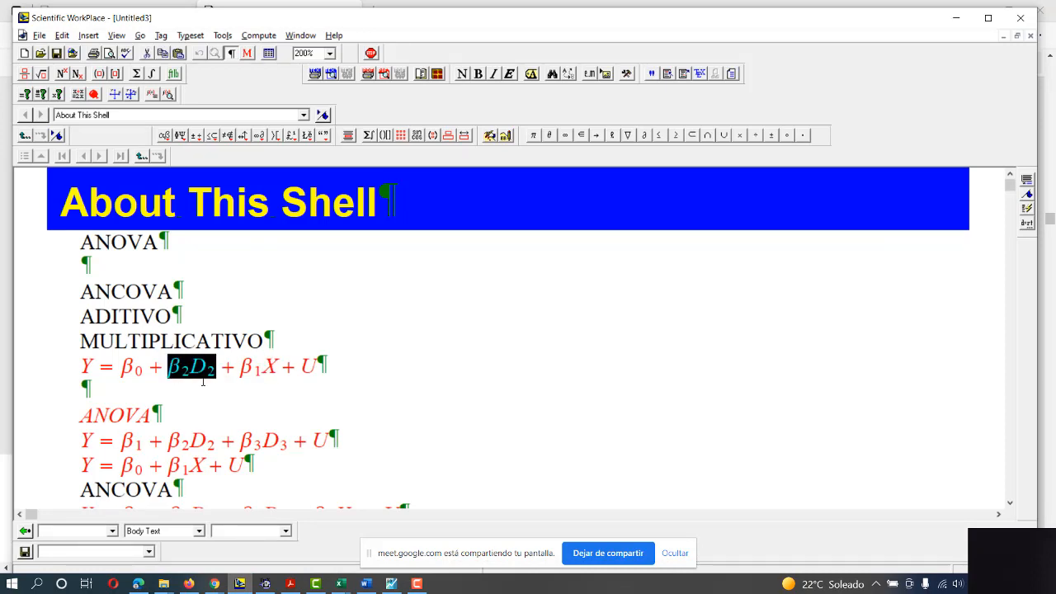
left_click(126, 265)
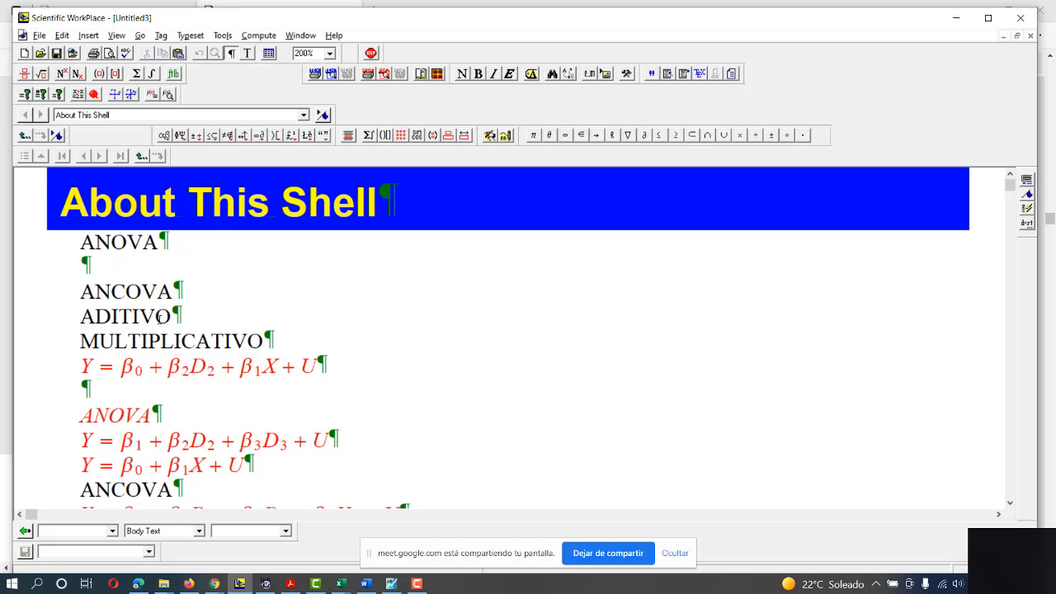
left_click_drag(218, 372, 187, 373)
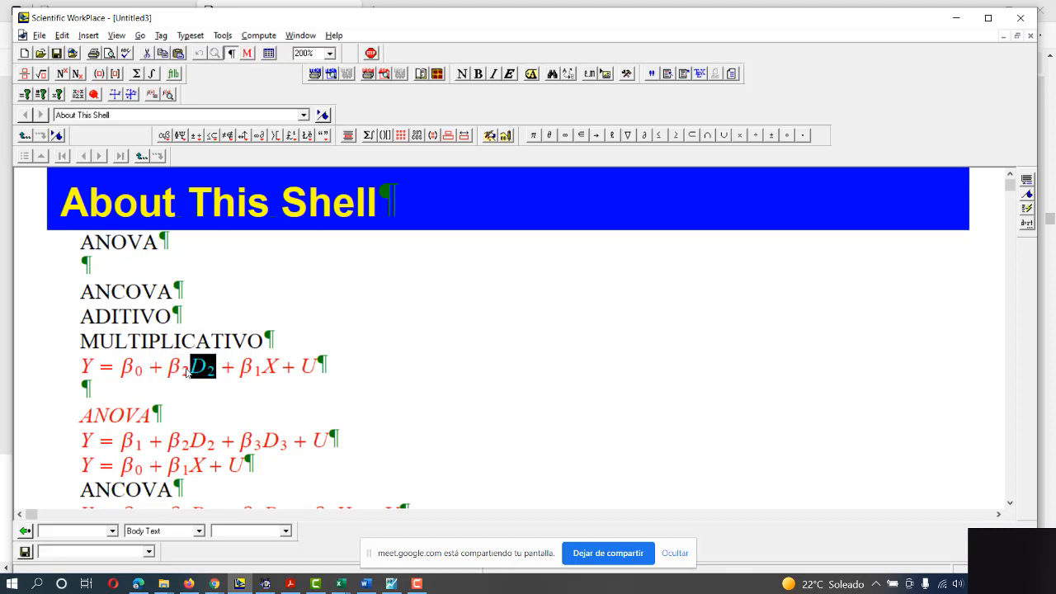
left_click(187, 373)
left_click_drag(271, 373, 246, 374)
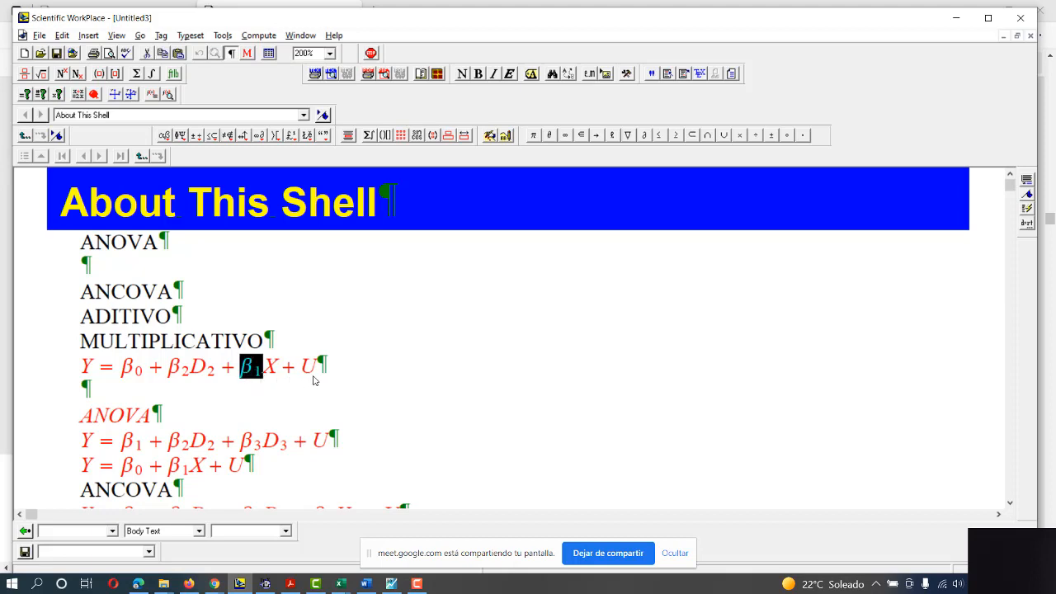
Insert the line "Pendiente vs efecto diferencia" above the first ANOVA line, followed by an empty line.
left_click(85, 244)
key("Return")
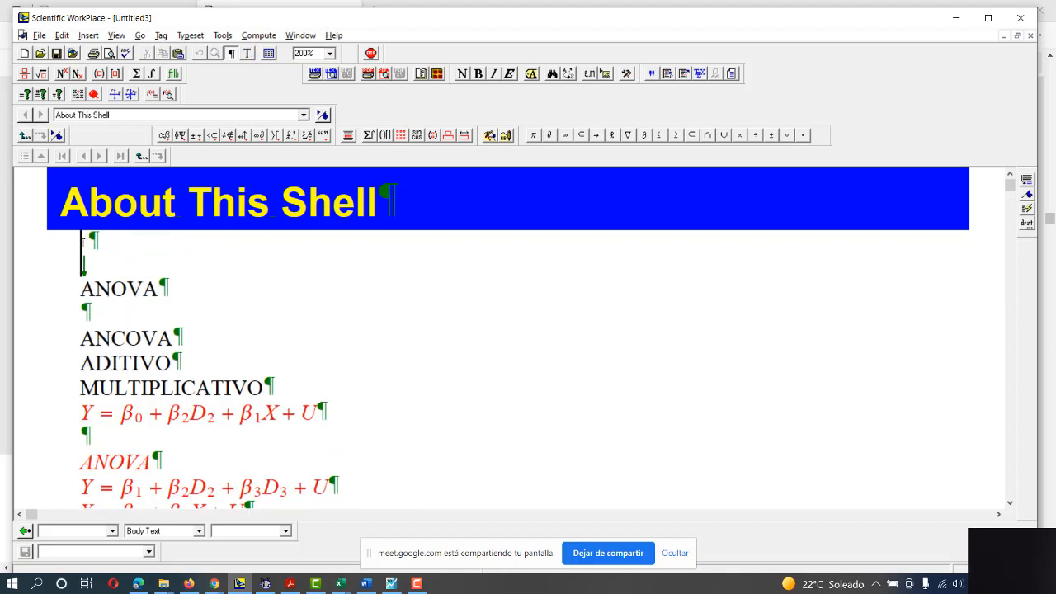
type("Pen")
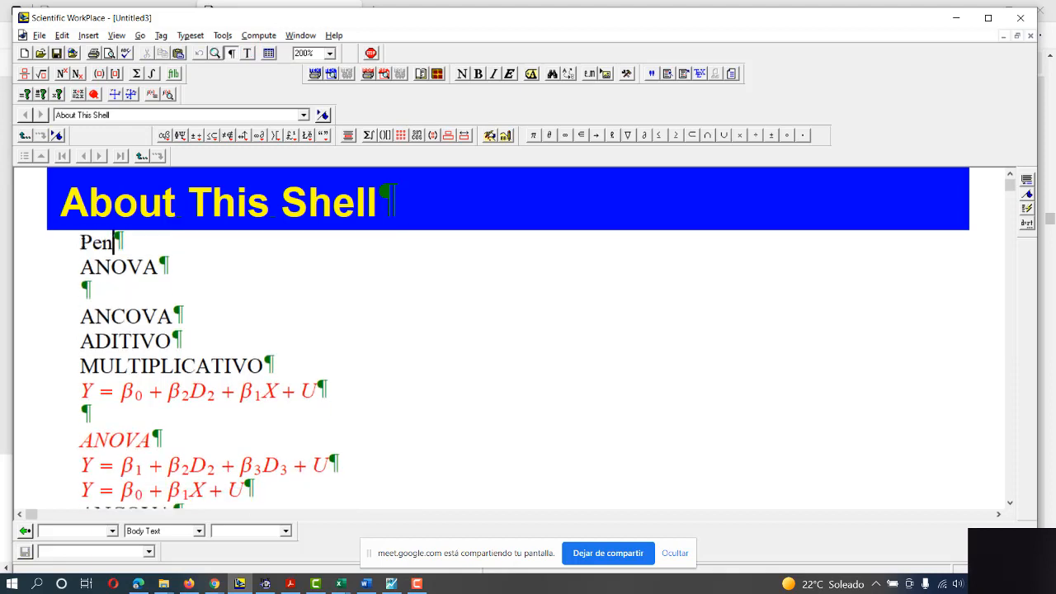
type("diente vs")
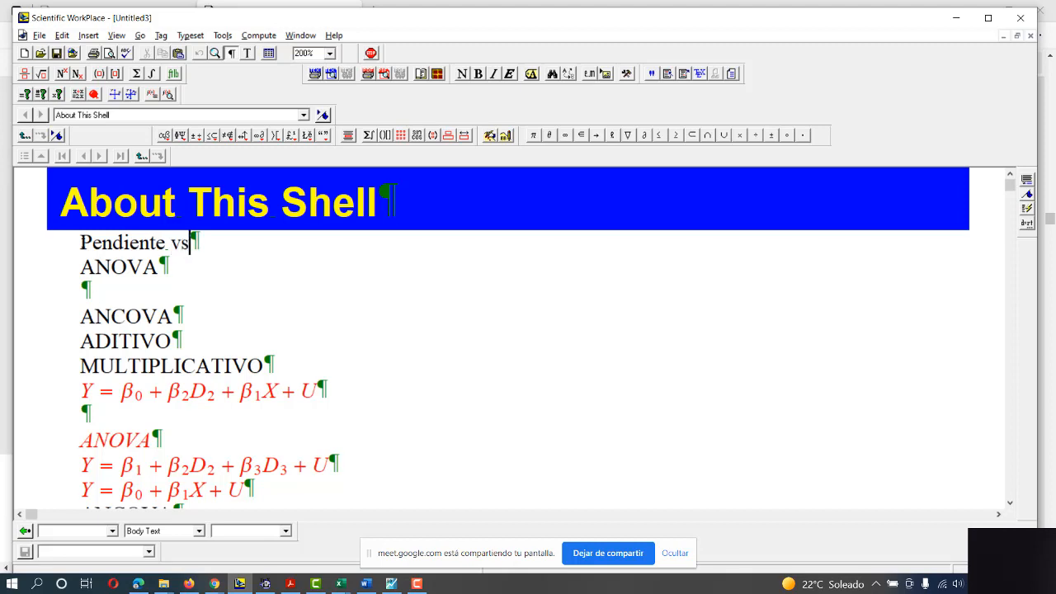
type(" efect")
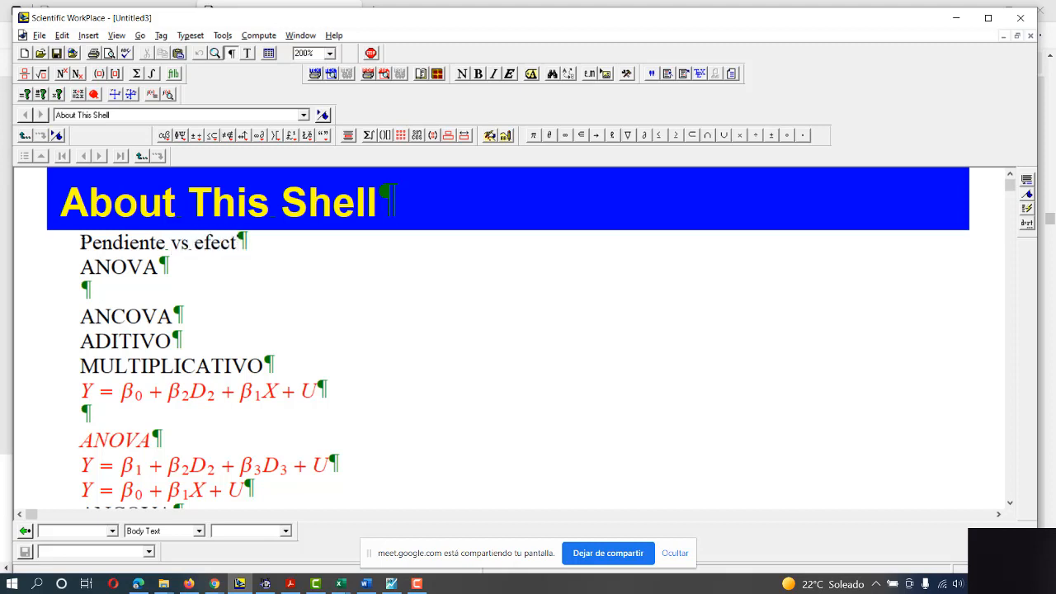
type("o diferencia")
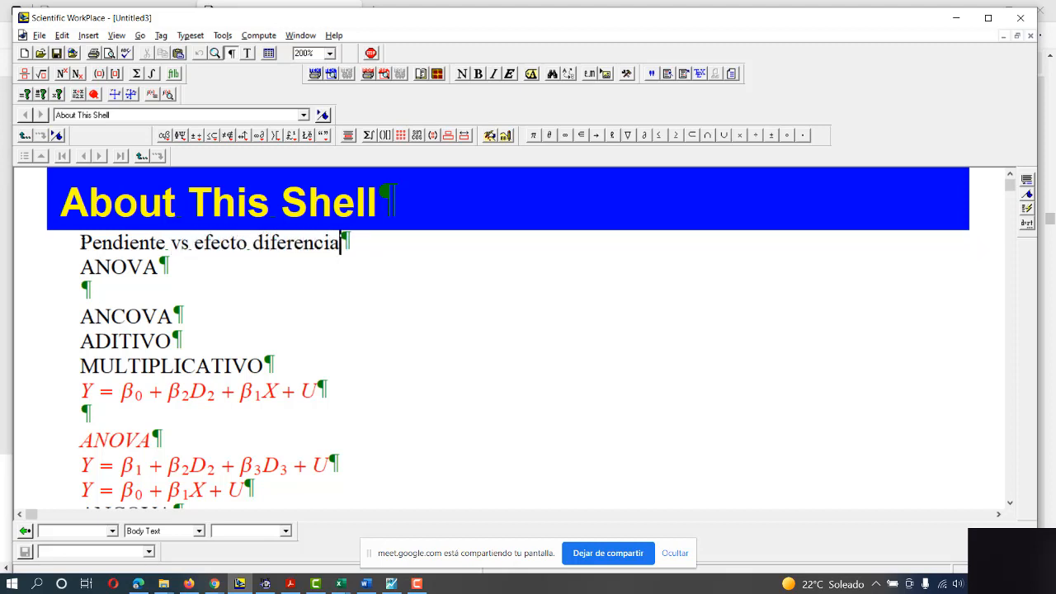
key("Return")
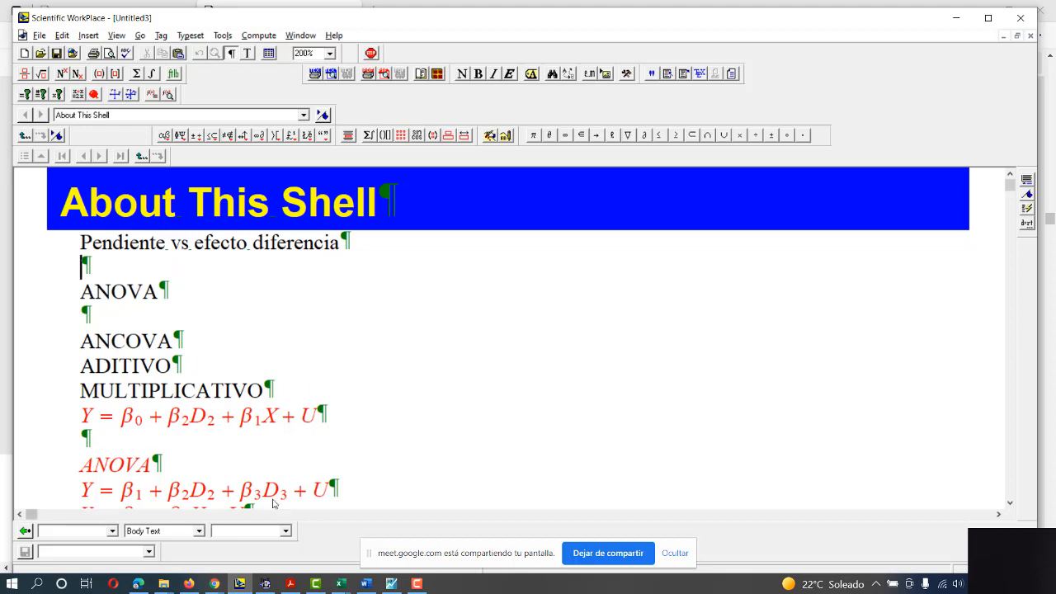
Copy the equation under MULTIPLICATIVO into the empty line below "Pendiente vs efecto diferencia".
left_click_drag(326, 418, 83, 417)
key("ctrl+c")
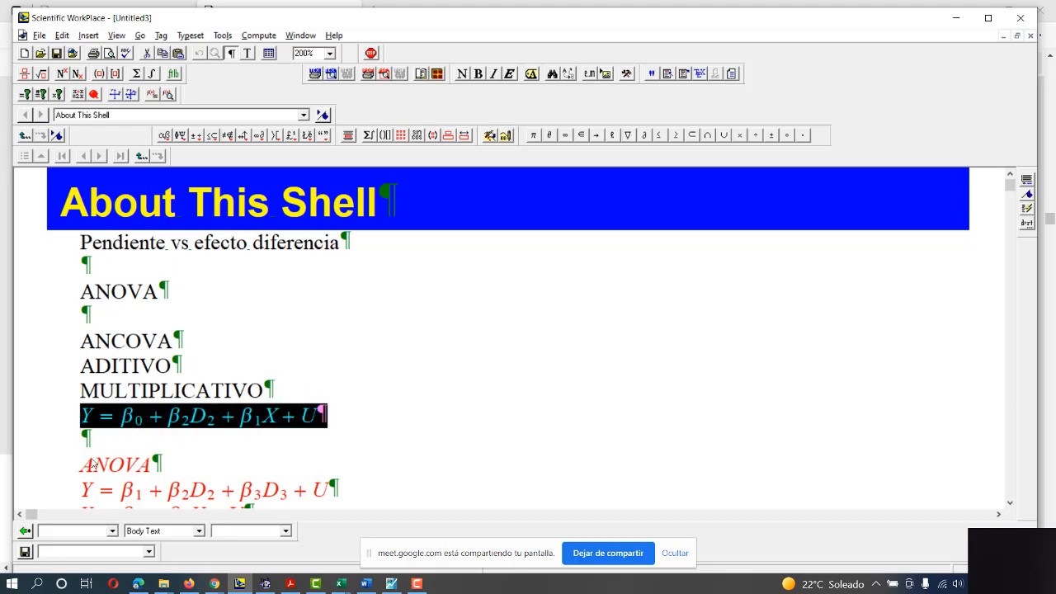
left_click(95, 261)
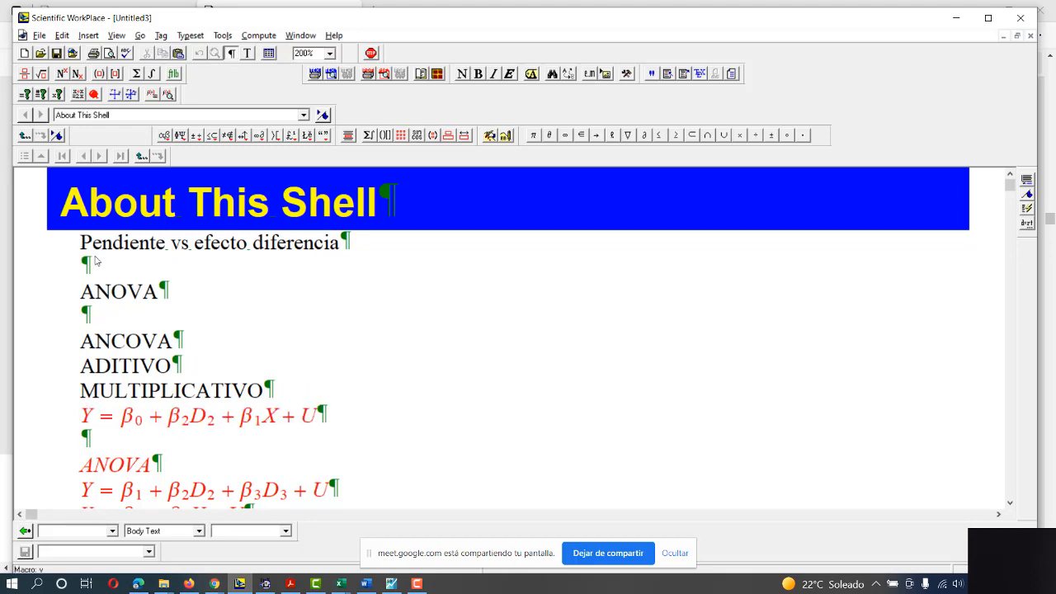
key("ctrl+v")
left_click_drag(279, 272, 186, 277)
left_click(94, 293)
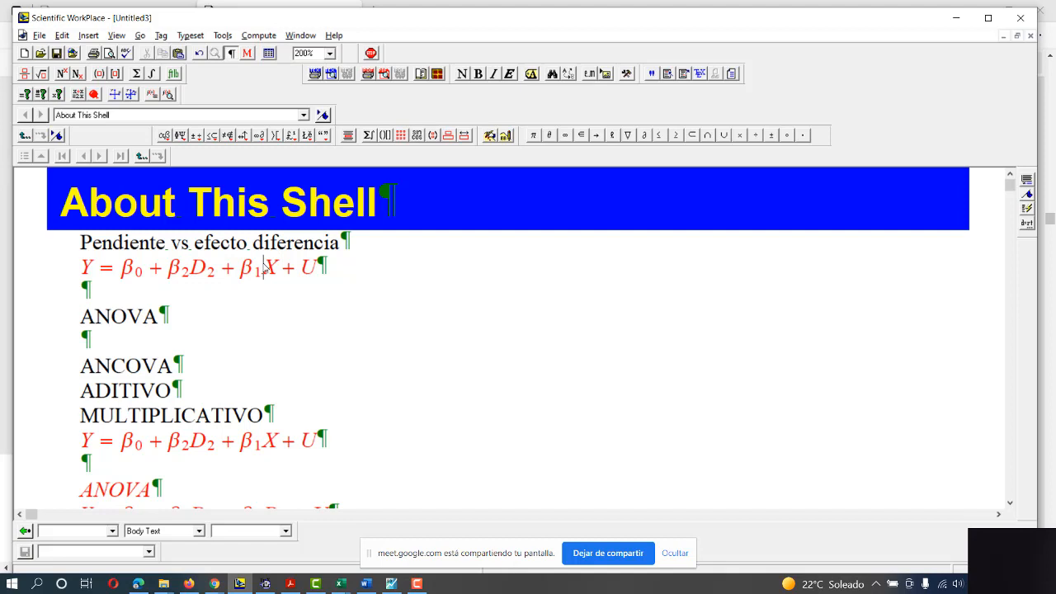
Renumber the copied equation's subscripts so it reads Y = β0 + β1D1 + β2X + U.
left_click(187, 275)
key("BackSpace")
type("1")
key("BackSpace")
type("1")
key("Right")
key("Right")
key("Right")
key("Right")
key("BackSpace")
type("2")
Add the line "β2 : pendiente" below the copied equation, reusing its β2 symbol and writing the label as plain text.
double_click(245, 275)
key("ctrl+c")
left_click(332, 272)
key("Return")
key("ctrl+v")
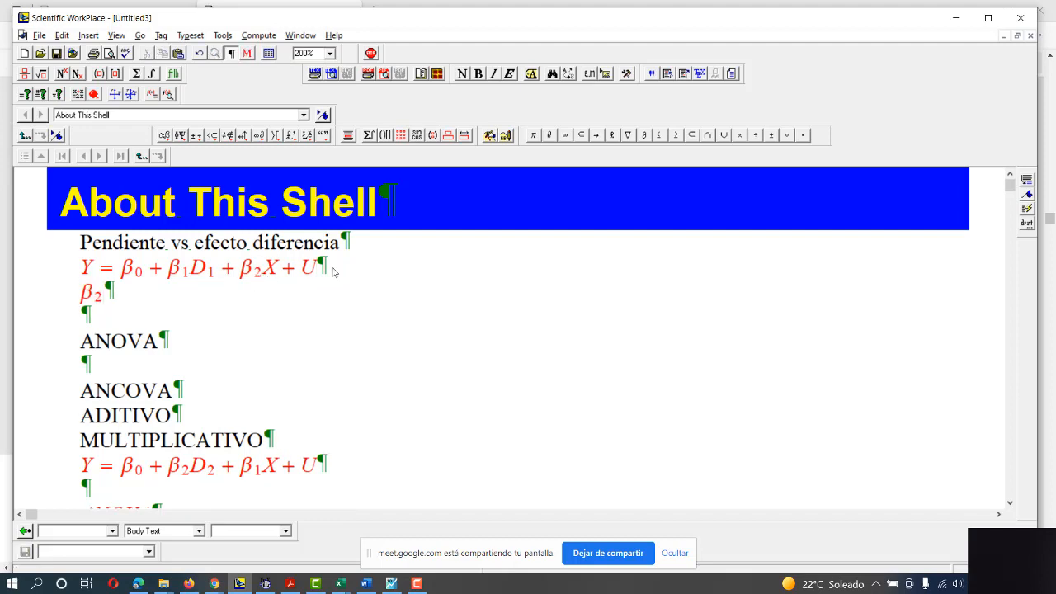
type(":")
key("ctrl+t")
type("pendeinte")
key("BackSpace")
key("BackSpace")
key("BackSpace")
key("BackSpace")
key("BackSpace")
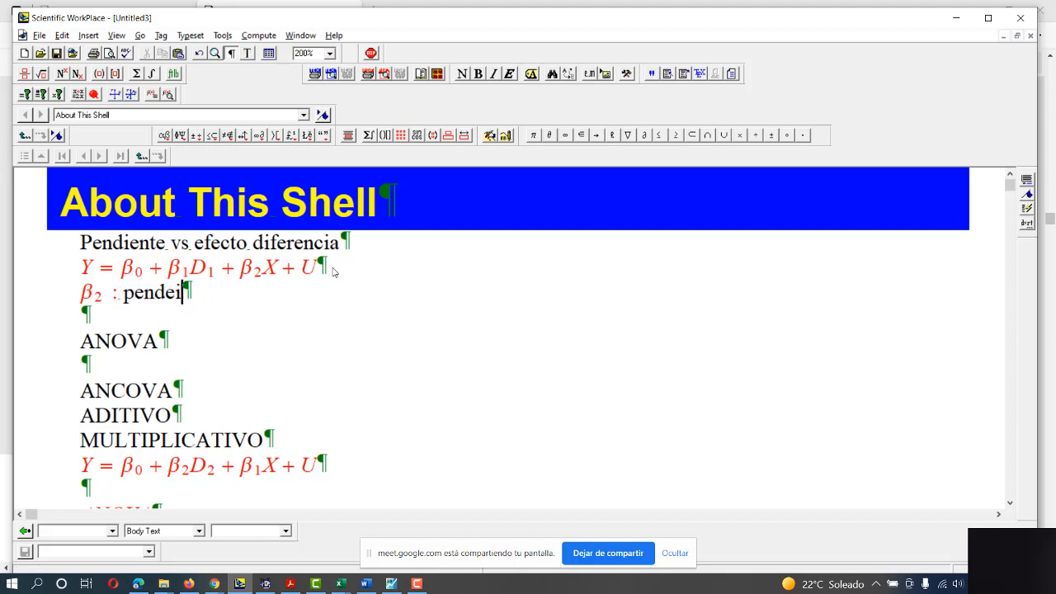
type("iente")
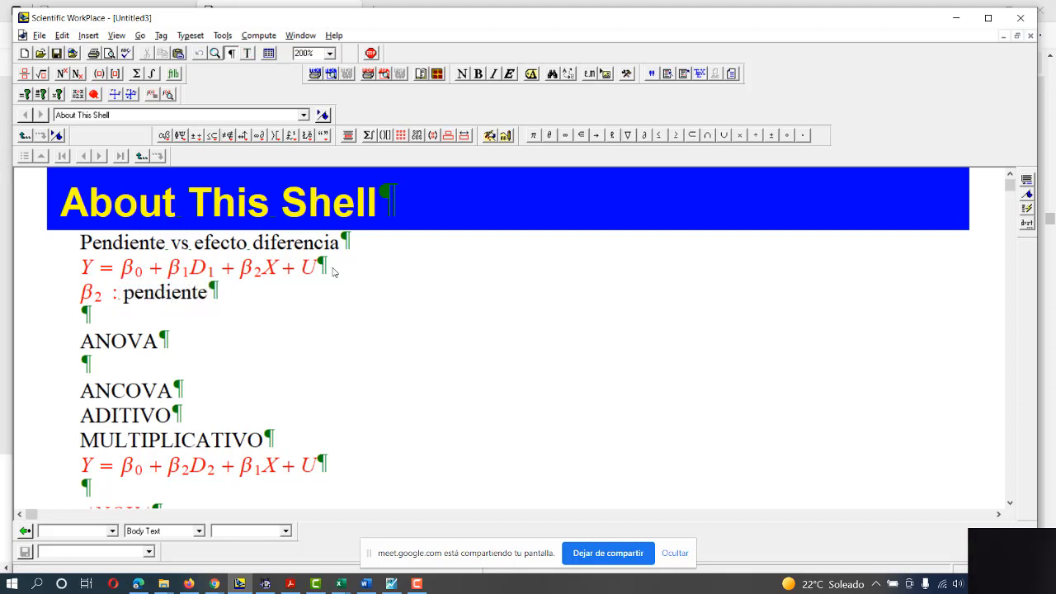
Add the line "β1 :efecto diferencia" below the β2 line, reusing the equation's β1 symbol.
left_click_drag(192, 270, 169, 275)
key("ctrl+c")
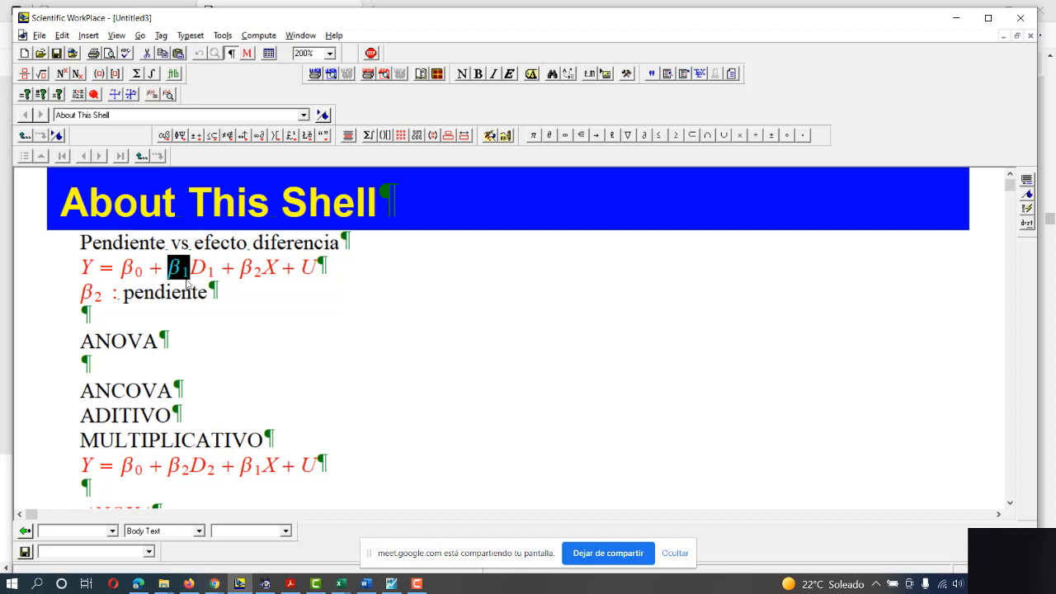
left_click(241, 304)
key("Return")
key("ctrl+v")
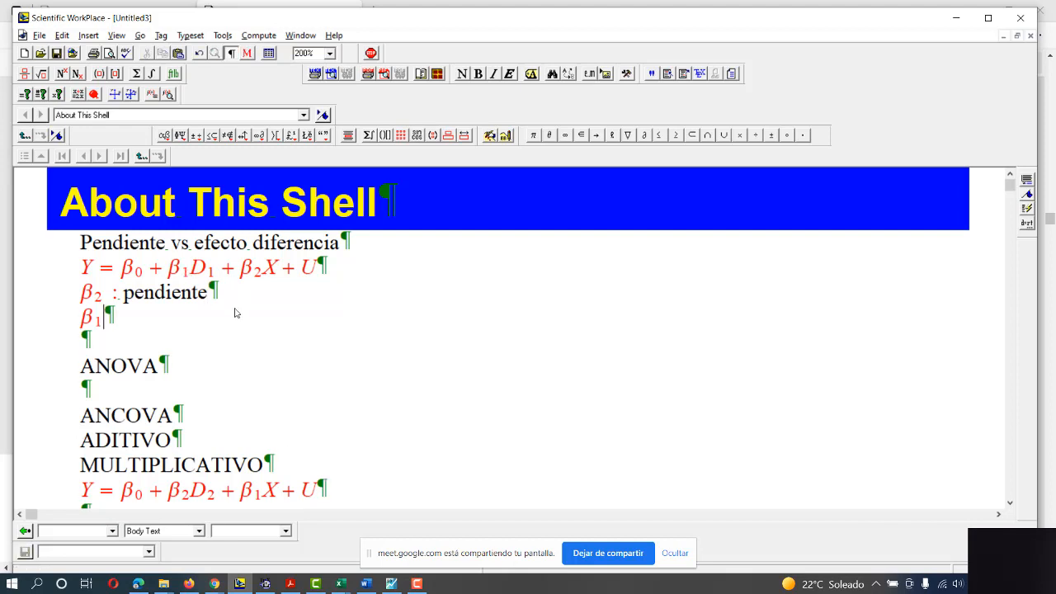
type(":")
key("ctrl+t")
type("efec")
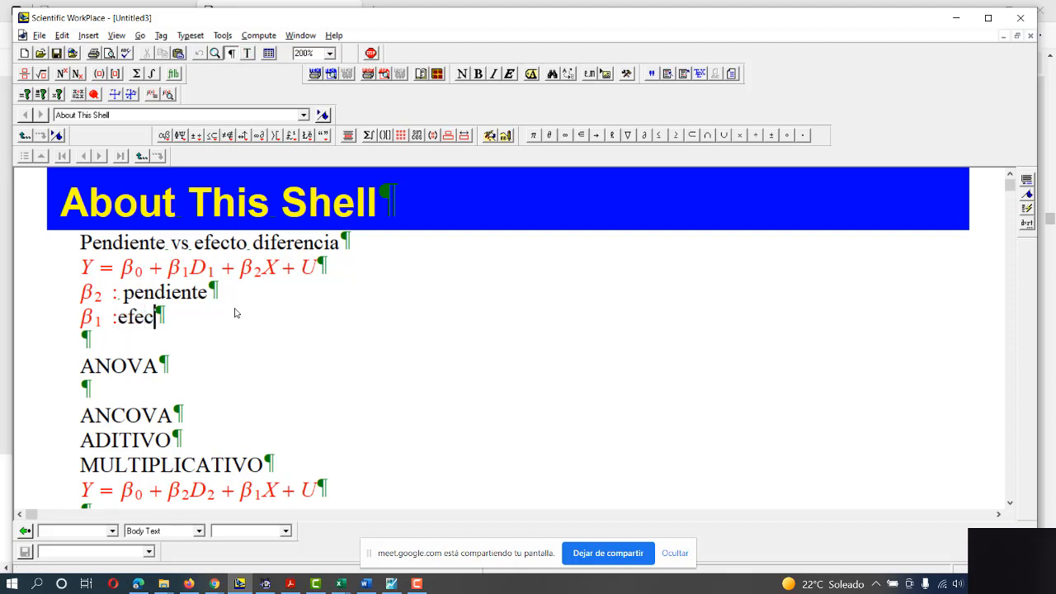
type("to diferenia")
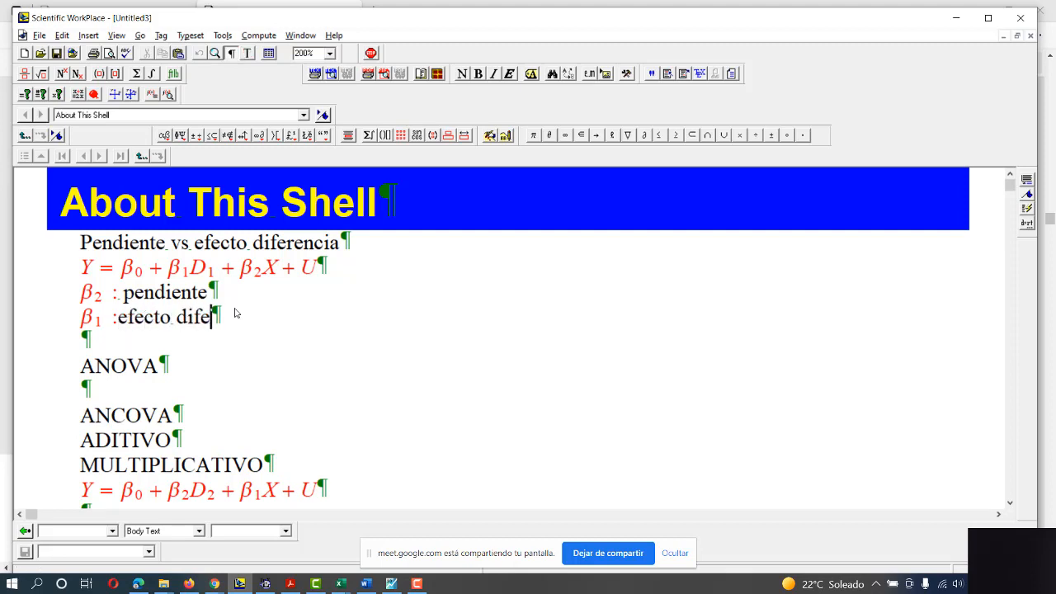
key("BackSpace")
key("BackSpace")
type("cia")
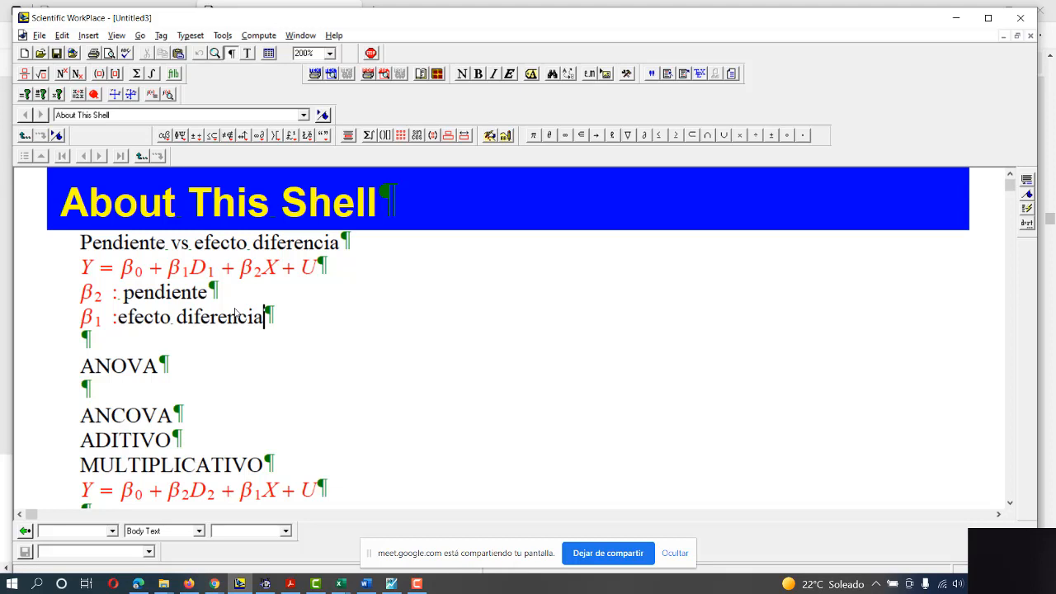
Switch to anova_ancova.pdf in Acrobat Reader and highlight the μ terms of the null hypothesis above the regression output.
key("alt+Tab")
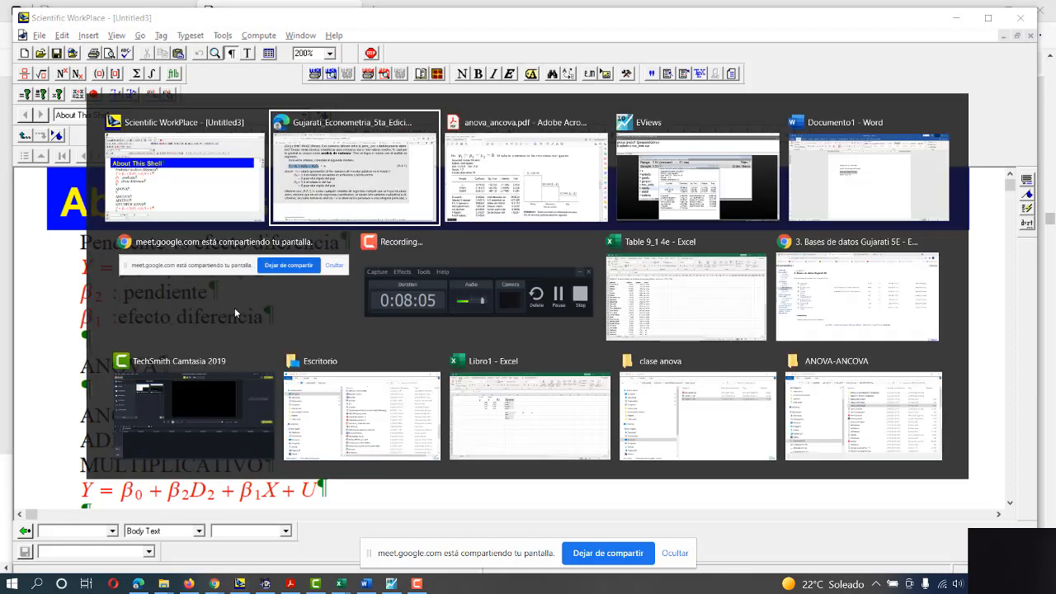
key("alt+Tab")
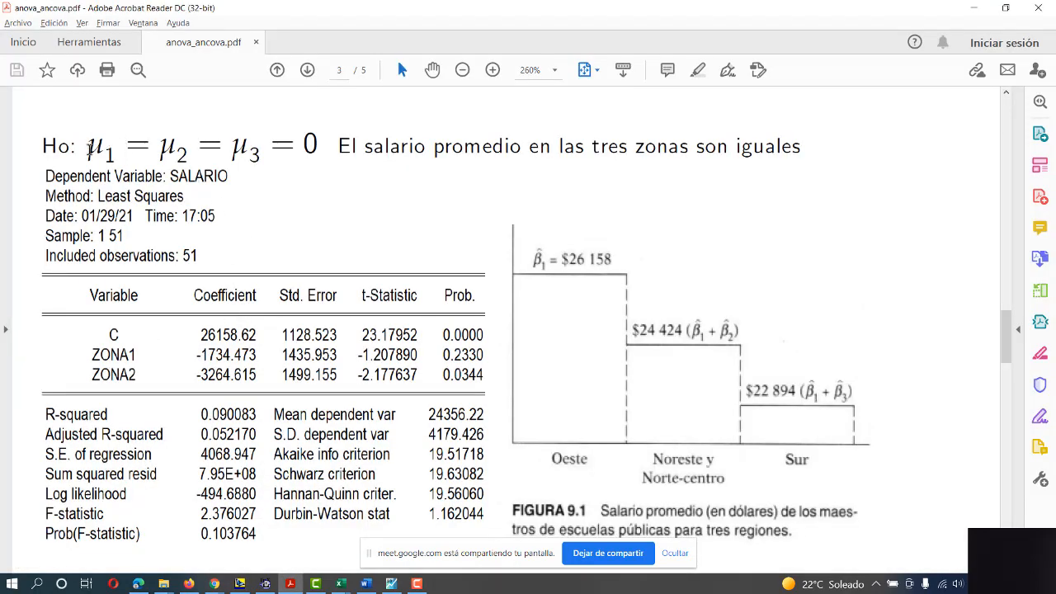
left_click_drag(99, 151, 239, 159)
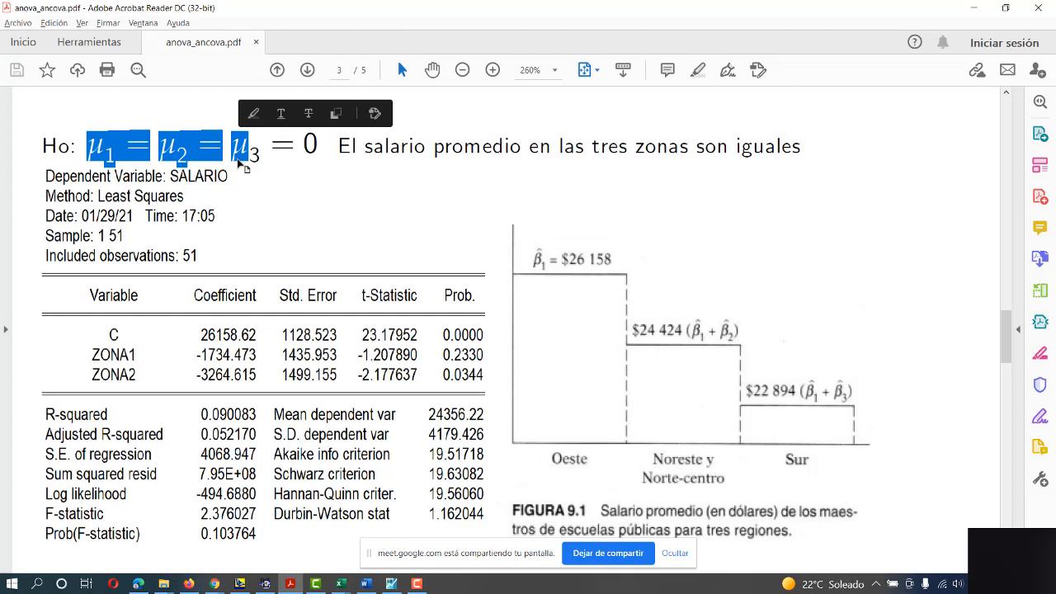
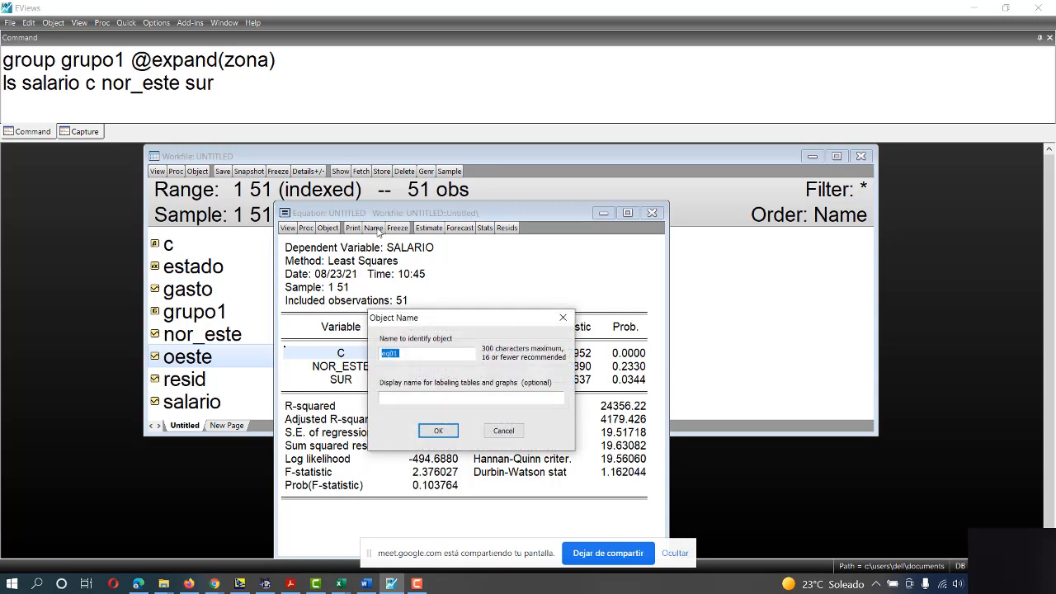
Name the estimated salary equation Anova in the workfile.
type("modelo")
key("BackSpace")
key("BackSpace")
key("BackSpace")
key("BackSpace")
key("BackSpace")
key("BackSpace")
type("Anova")
key("Return")
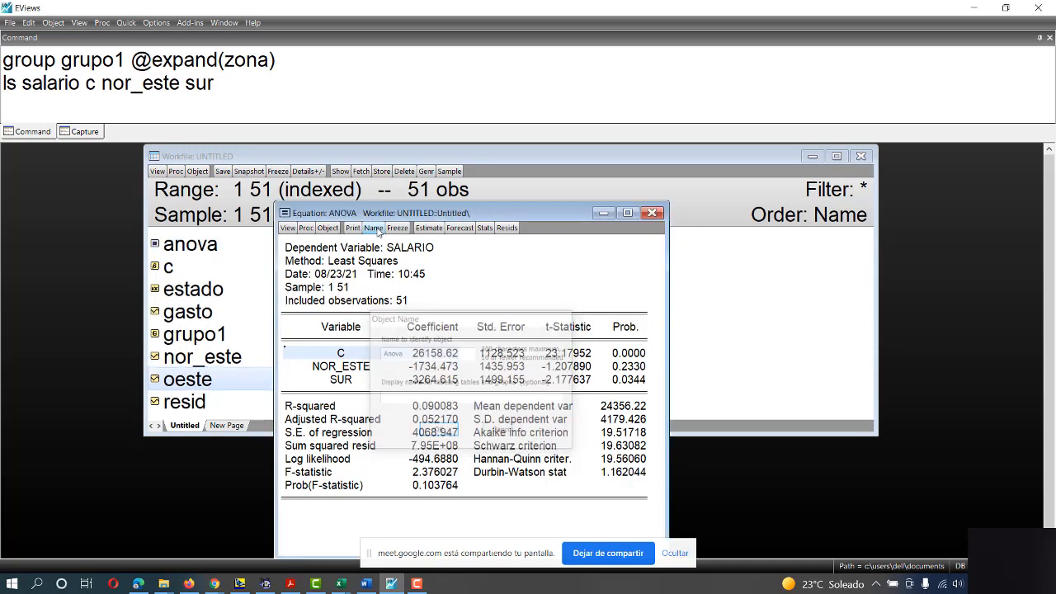
left_click(247, 264)
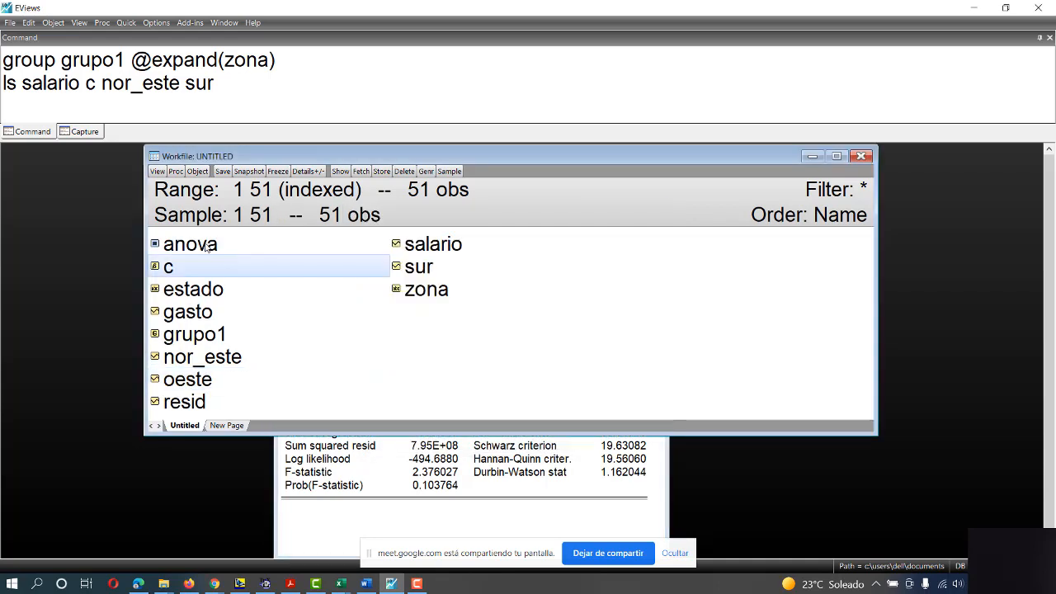
left_click(219, 251)
left_click(502, 453)
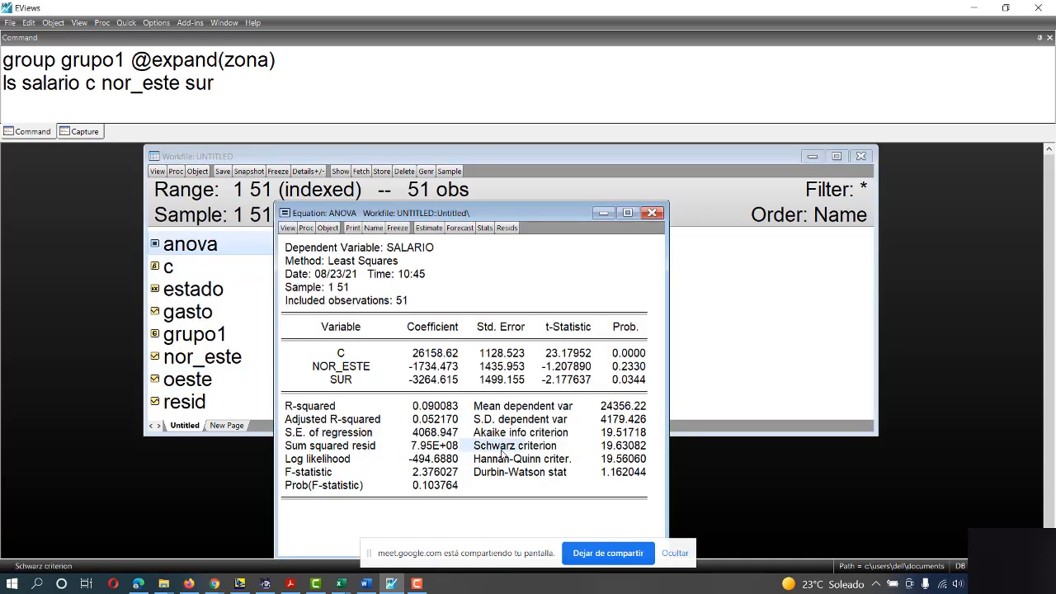
left_click_drag(297, 252, 659, 433)
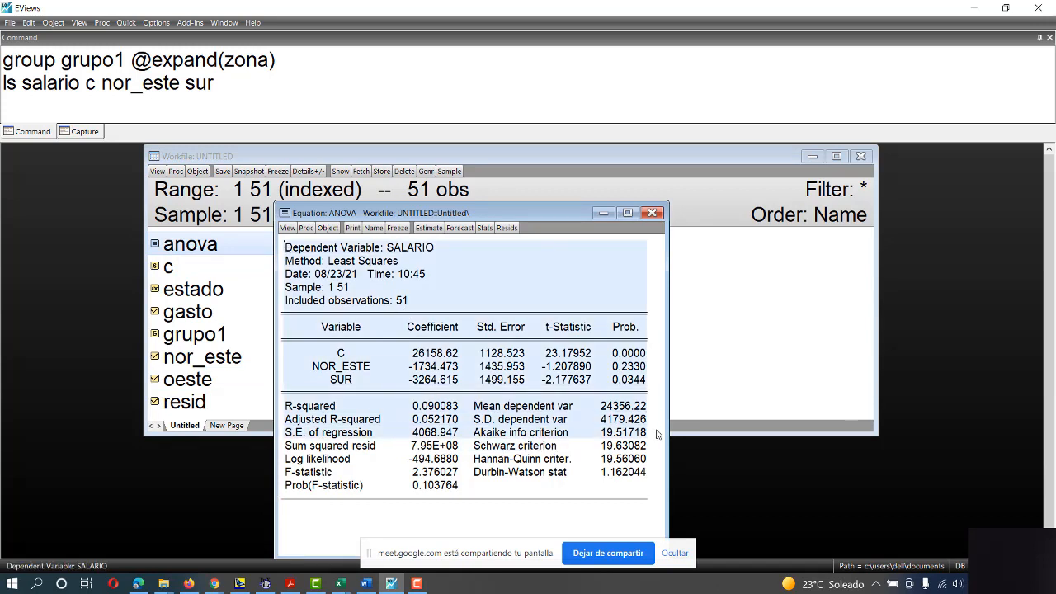
left_click_drag(302, 69, 32, 61)
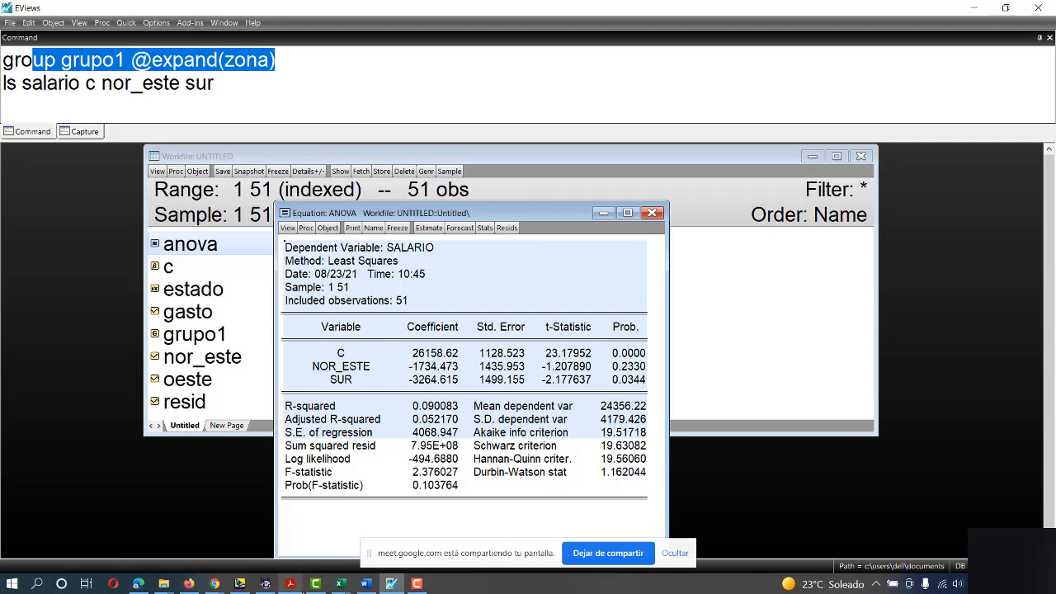
Switch to anova_ancova.pdf in Acrobat Reader and view the additive ANCOVA slide with its two null hypotheses.
left_click(292, 582)
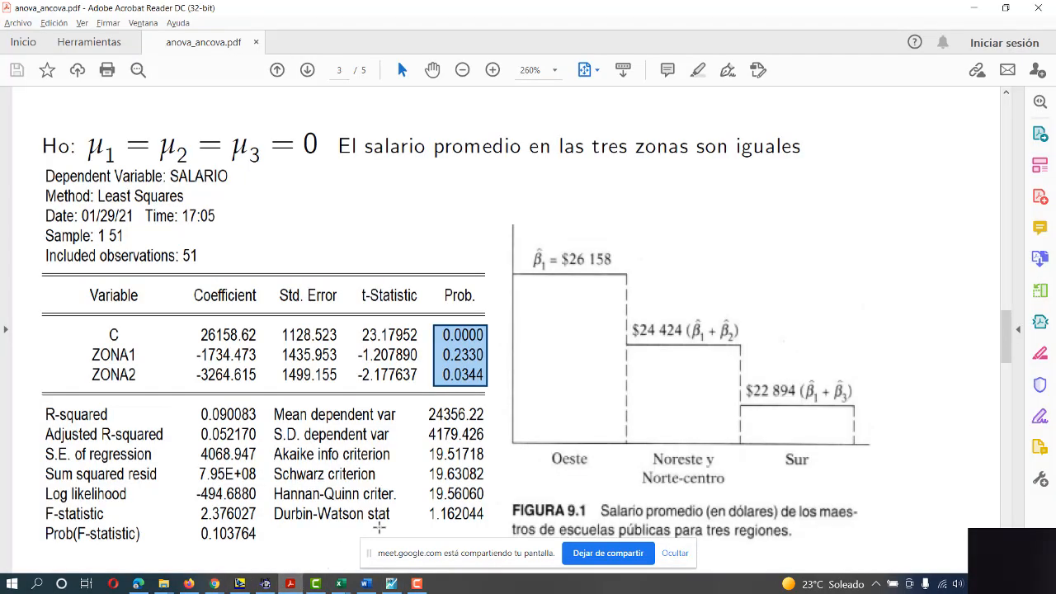
scroll(381, 532, "down", 2)
scroll(381, 532, "down", 3)
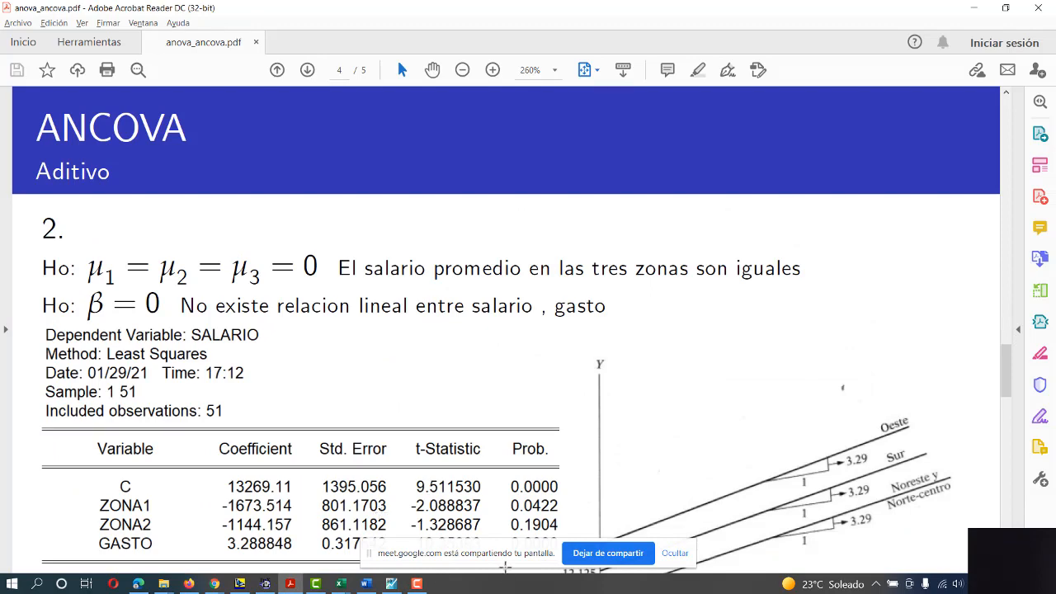
Switch to the Gujarati PDF in Edge and study equation 9.2.1, its variable definitions and the D2 and D3 terms.
left_click(139, 583)
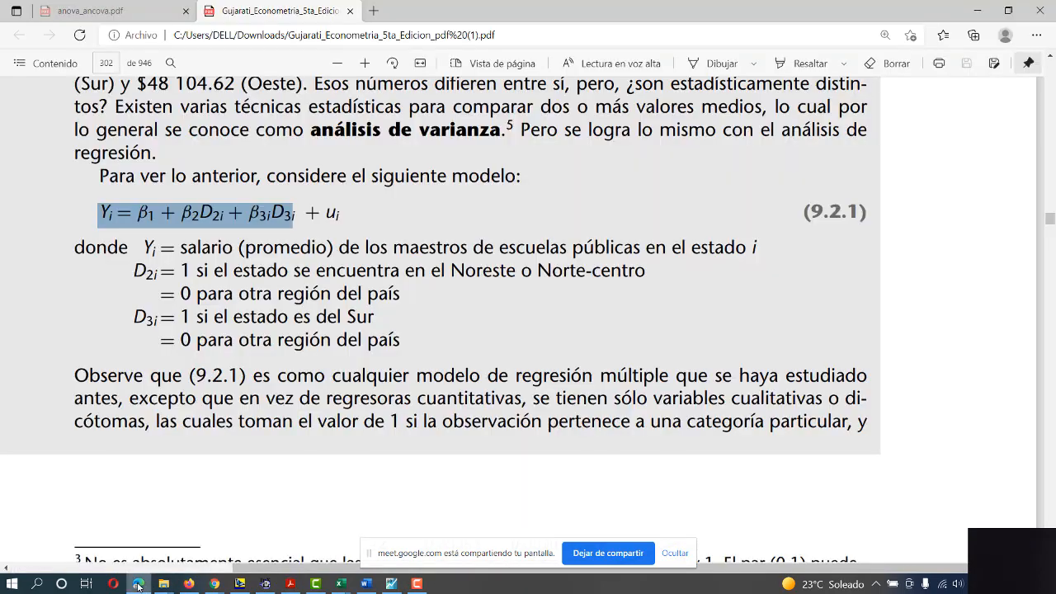
scroll(270, 468, "up", 2)
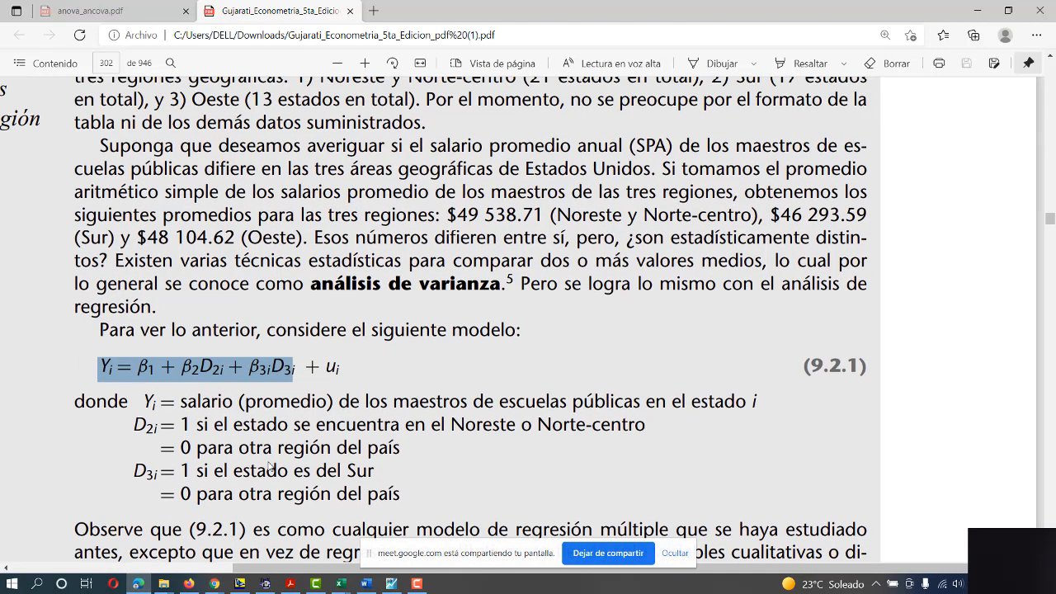
scroll(271, 468, "down", 1)
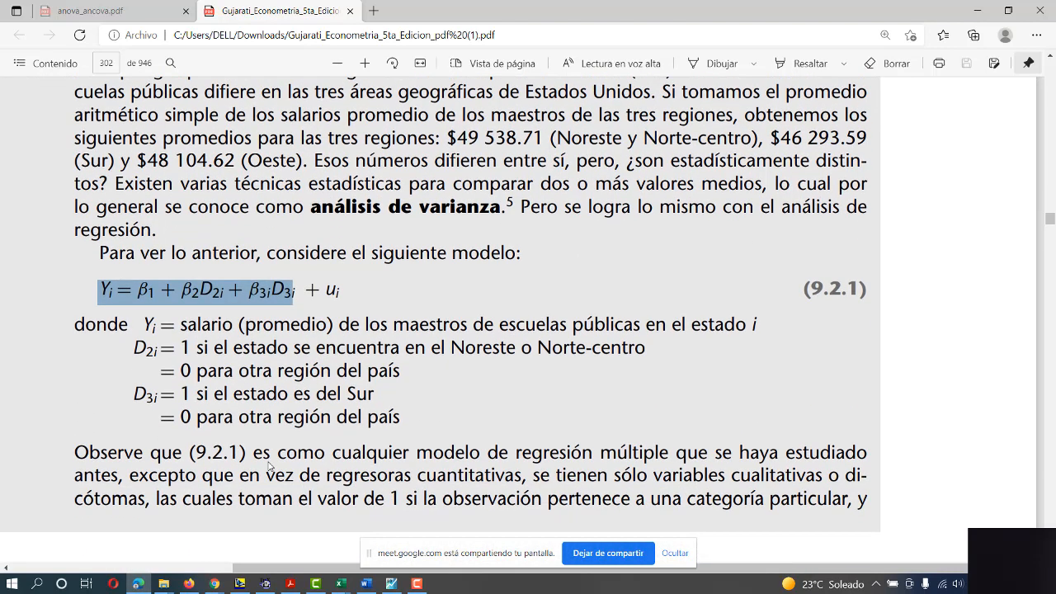
left_click(94, 286)
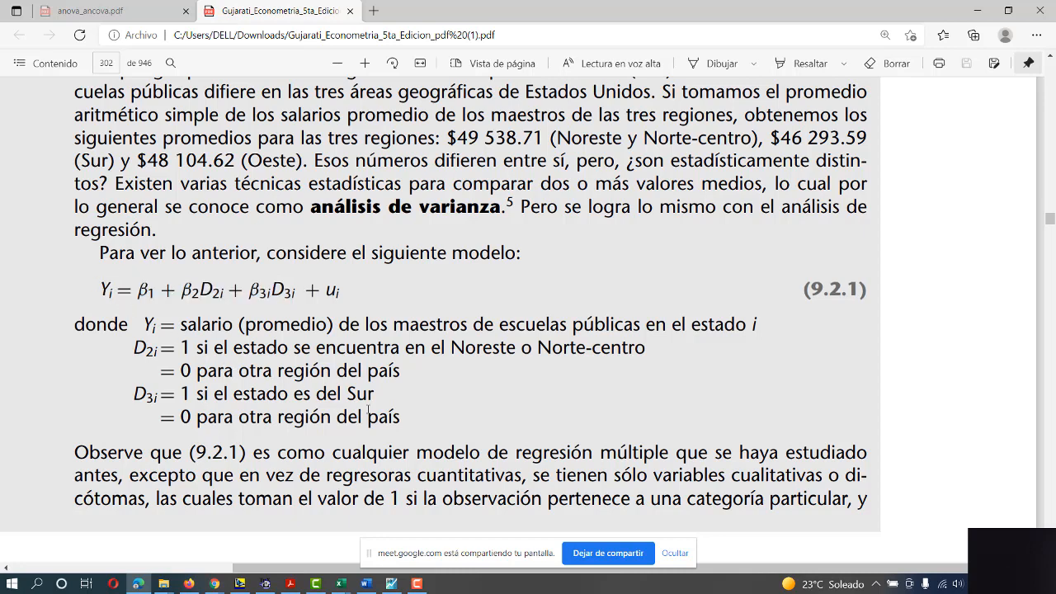
mouse_move(397, 416)
left_mouse_down()
mouse_move(349, 370)
mouse_move(90, 283)
mouse_move(198, 290)
mouse_move(321, 324)
mouse_move(387, 370)
mouse_move(400, 418)
left_mouse_up()
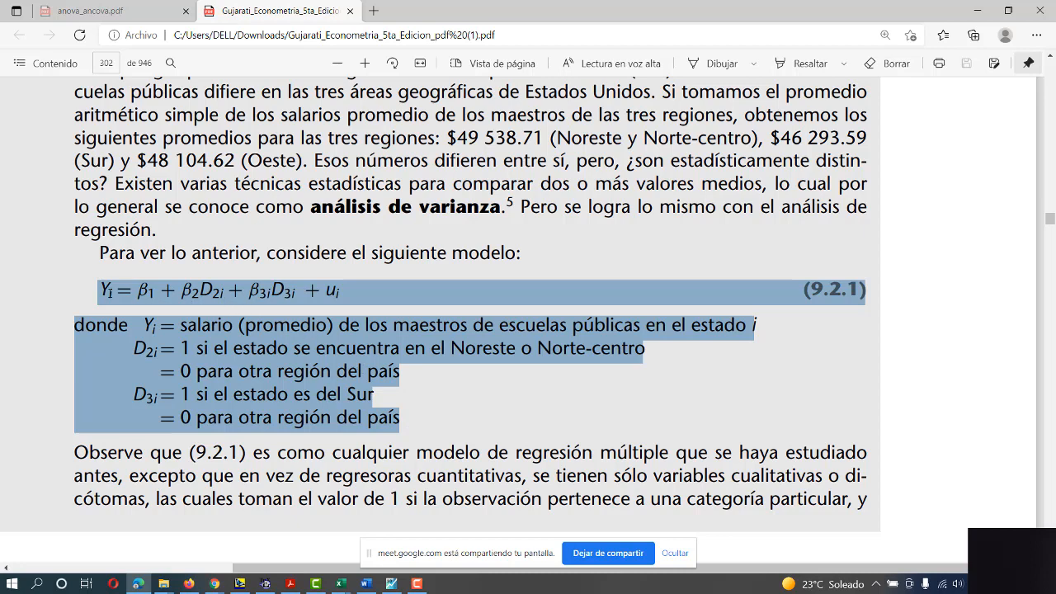
left_click(116, 297)
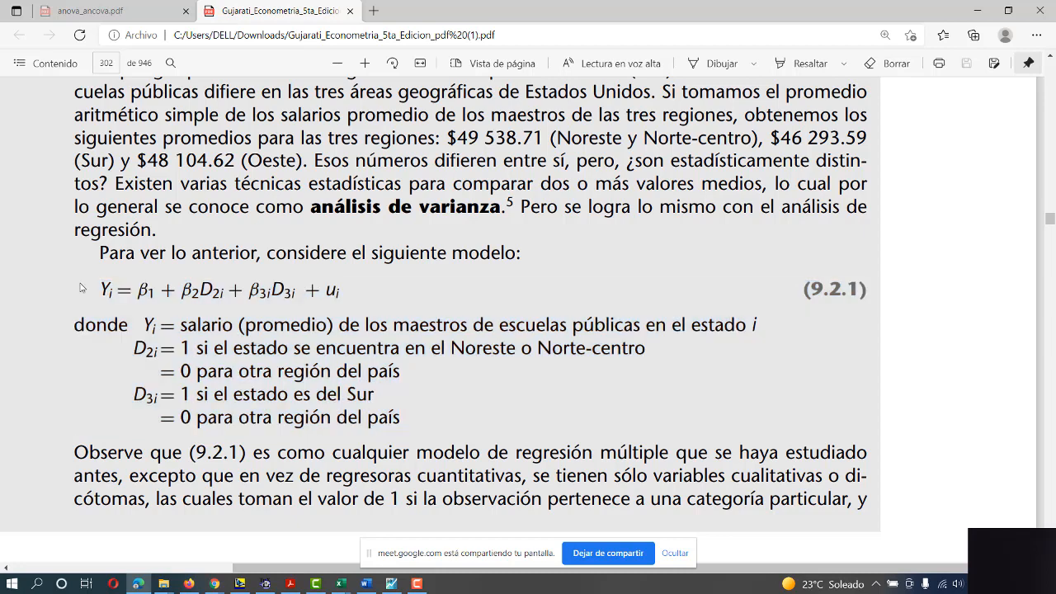
left_click_drag(105, 290, 412, 420)
left_click(218, 310)
double_click(330, 291)
left_click_drag(202, 290, 294, 291)
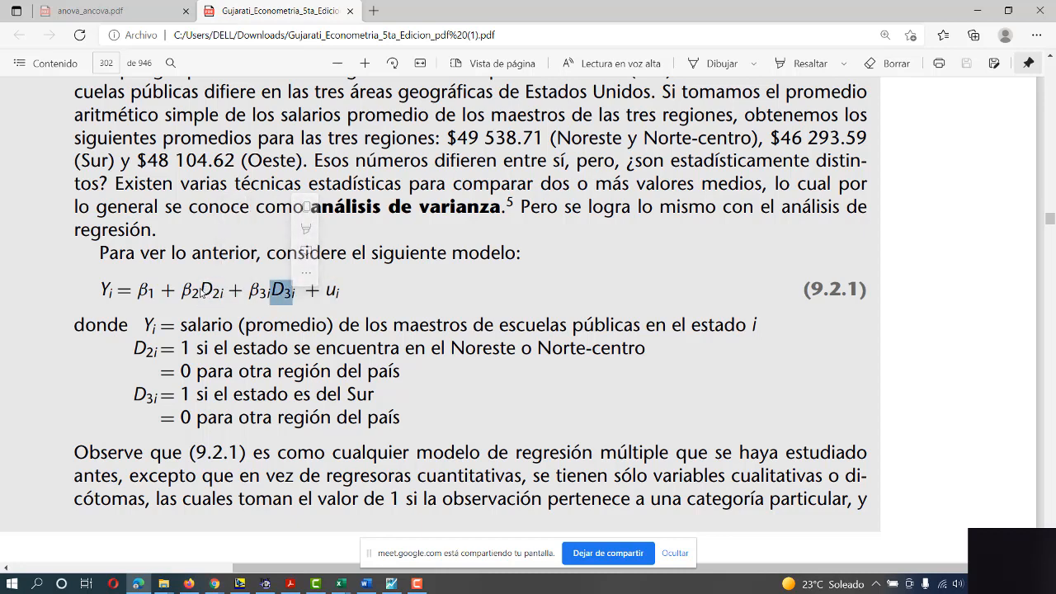
Check the ANOVA output in EViews against the D2 and D3 terms of equation 9.2.1 in the Gujarati PDF.
left_click(391, 583)
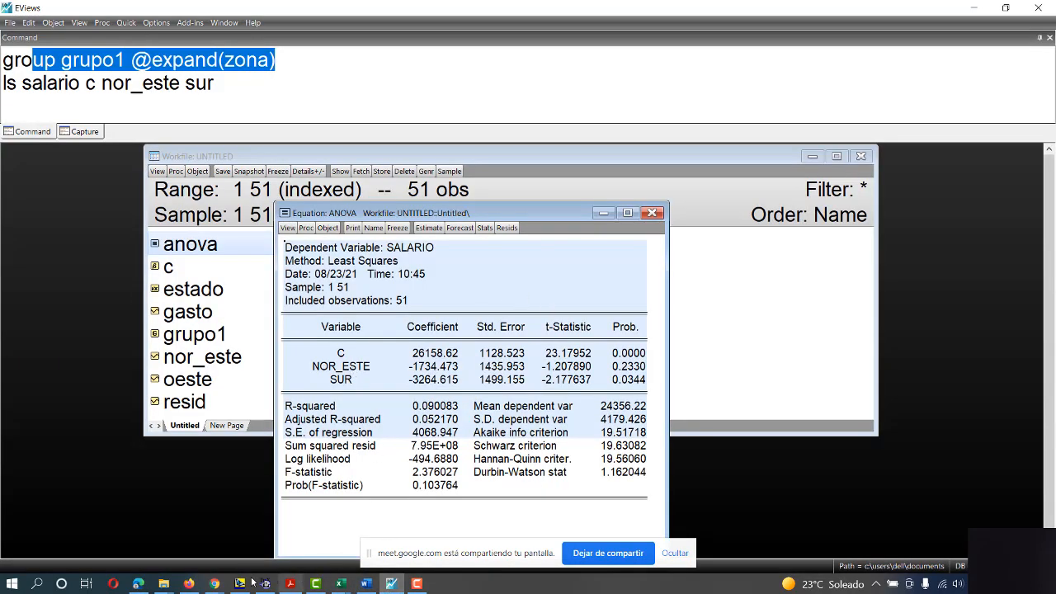
left_click(138, 583)
left_click_drag(208, 292, 285, 292)
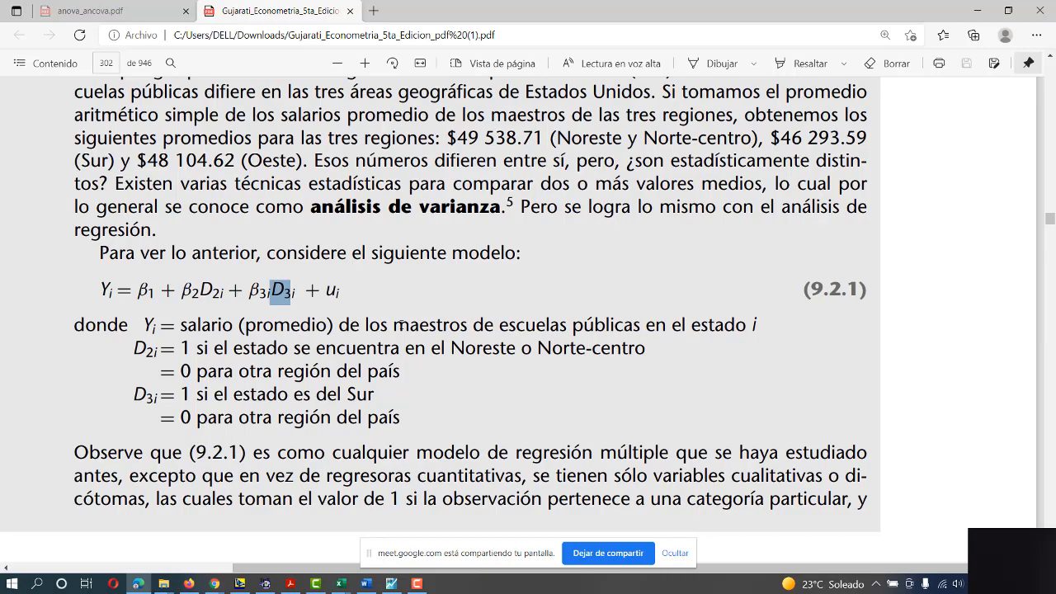
Read on in the Gujarati PDF through the regional mean salary equations to the regression results in 9.2.5.
scroll(398, 353, "down", 10)
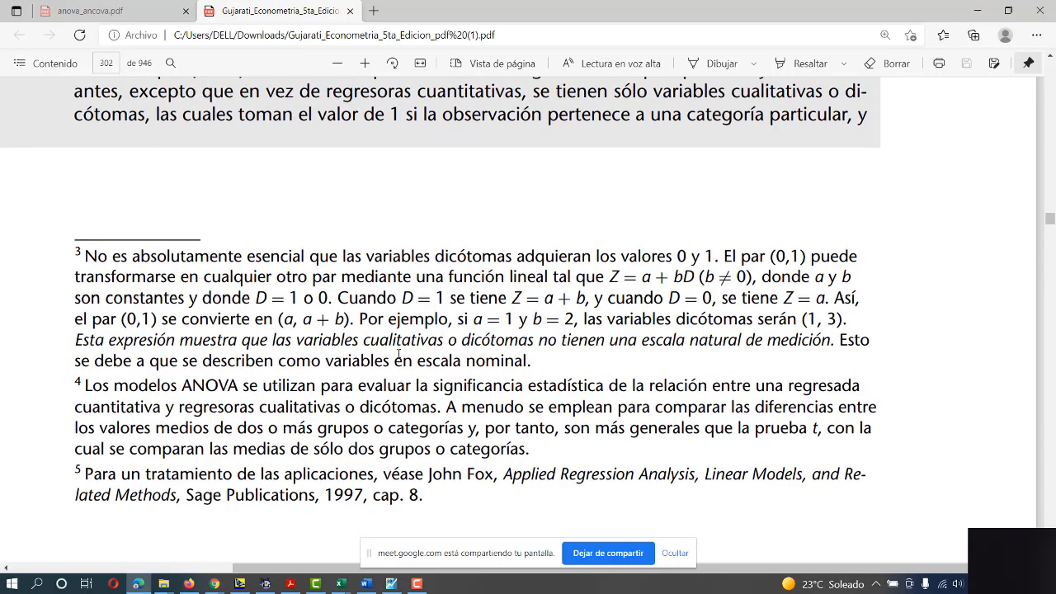
scroll(398, 353, "down", 10)
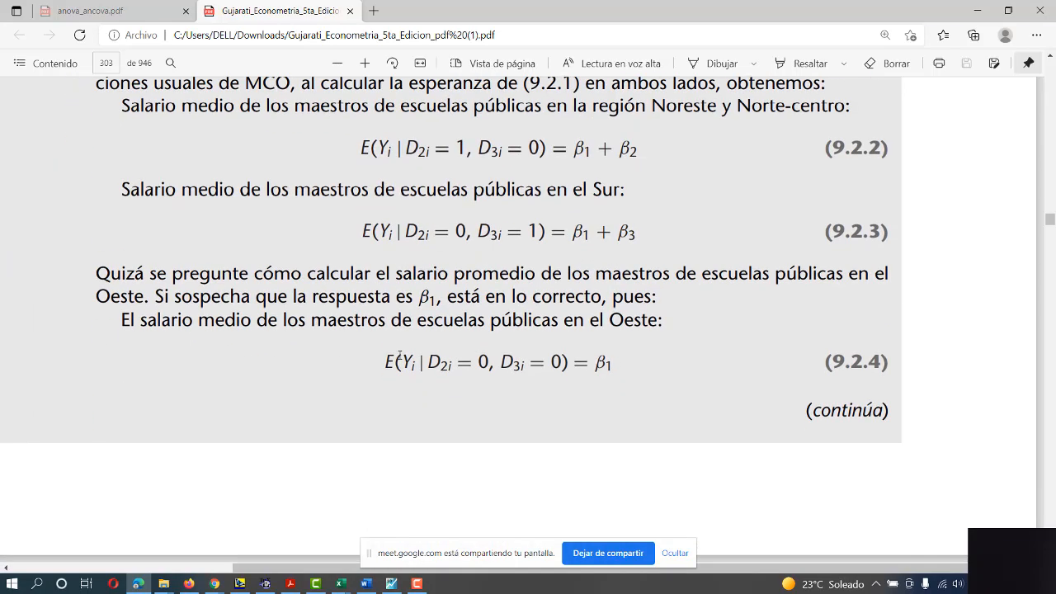
scroll(398, 356, "down", 10)
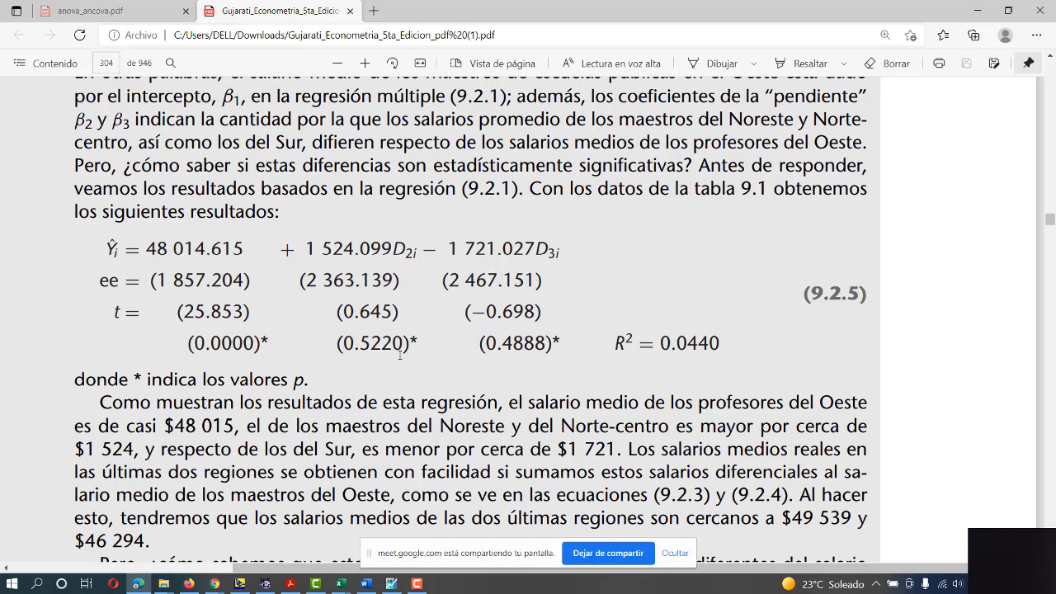
scroll(400, 355, "up", 1)
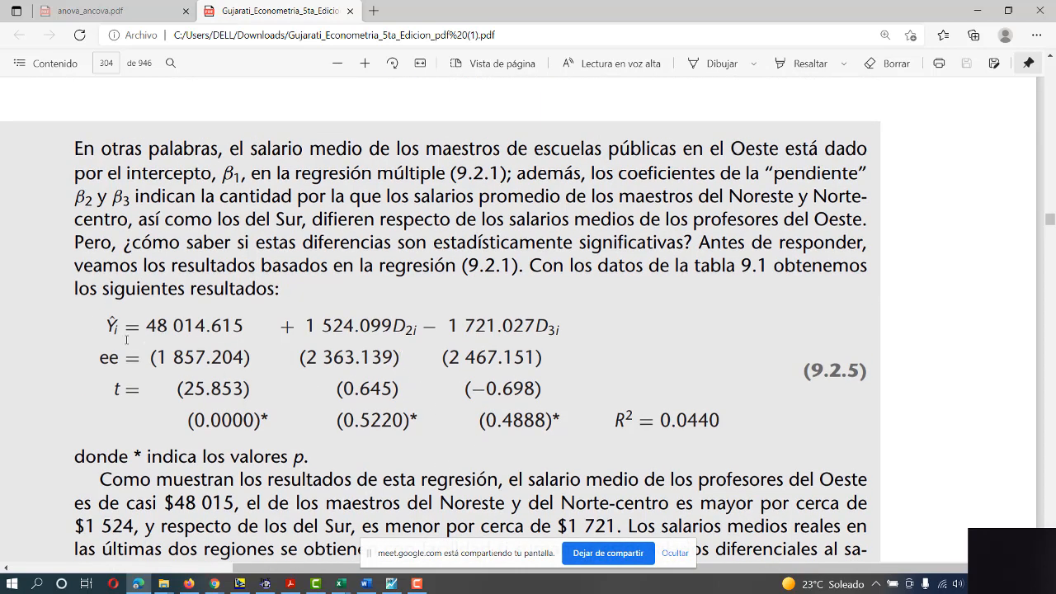
Study the regression results in 9.2.5 and read on to Figure 9.1 with the average salaries by region.
left_click_drag(99, 323, 694, 425)
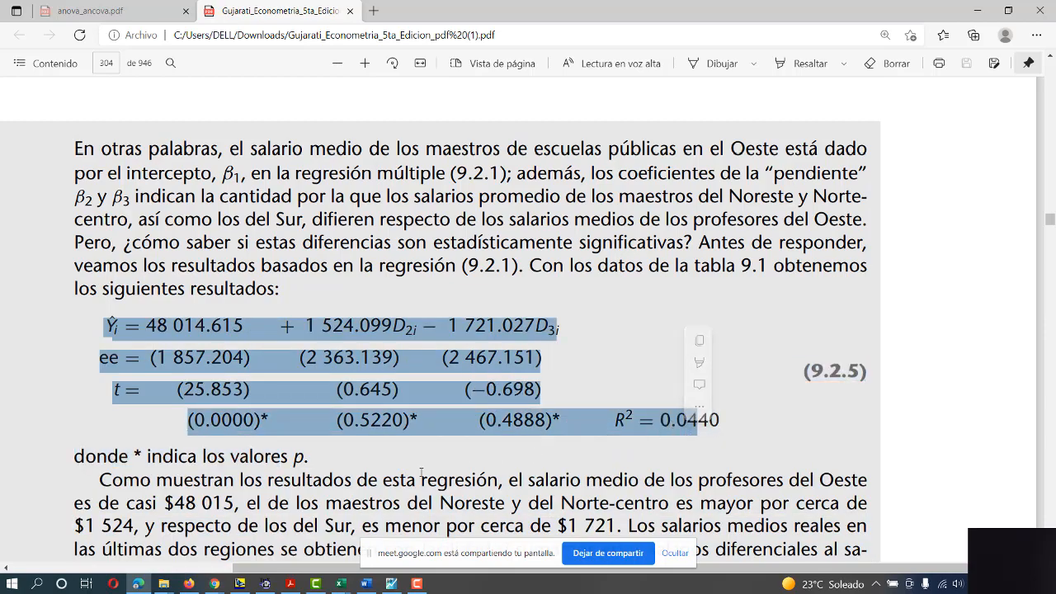
scroll(383, 470, "down", 1)
scroll(383, 470, "down", 10)
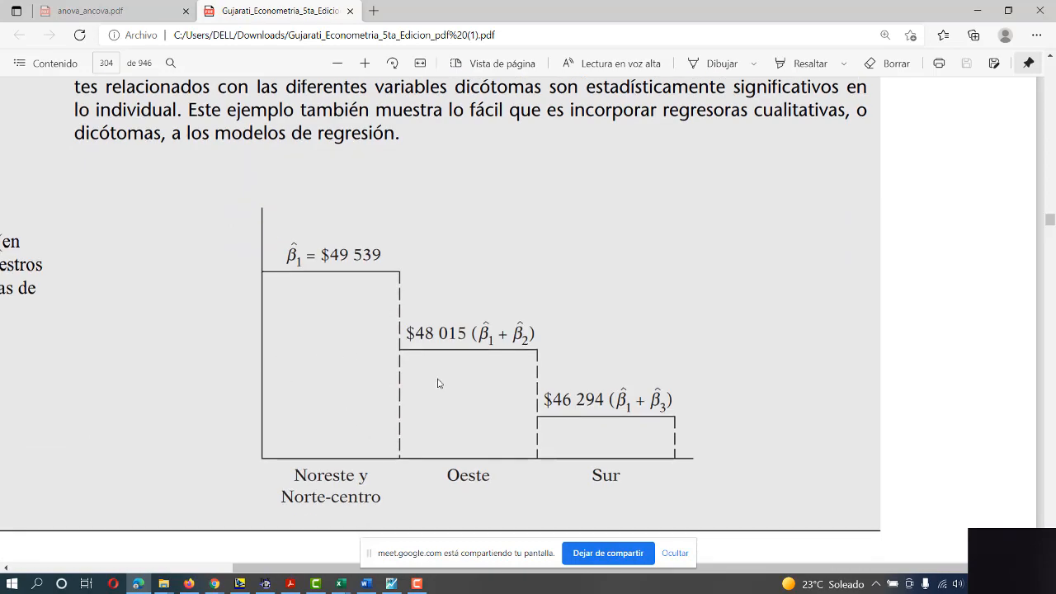
scroll(442, 401, "down", 3)
scroll(442, 401, "down", 4)
scroll(445, 400, "up", 8)
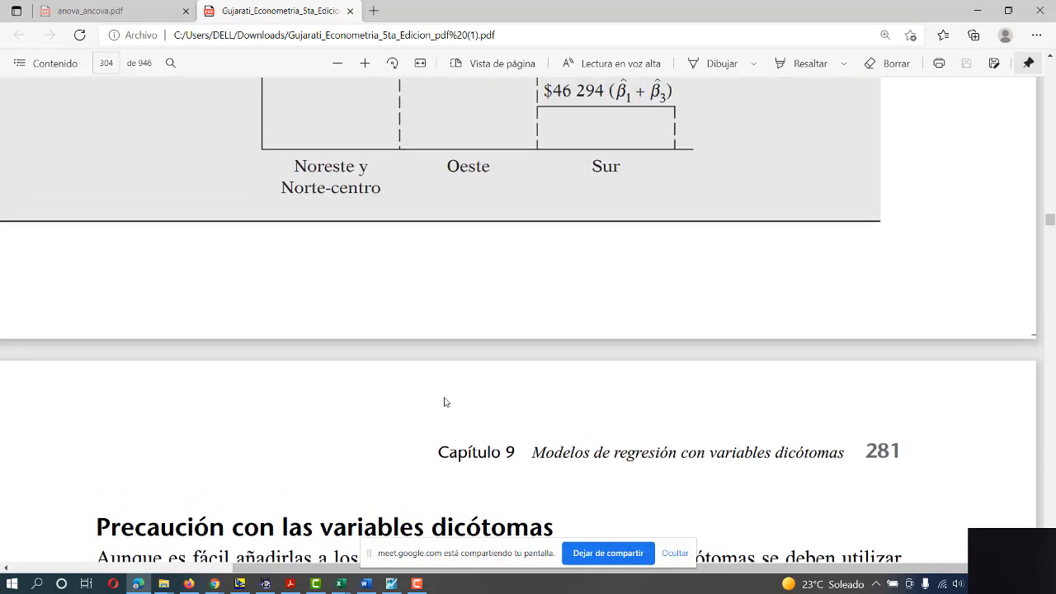
scroll(450, 398, "down", 2)
Switch to EViews and close the ANOVA equation window.
key("alt+Tab")
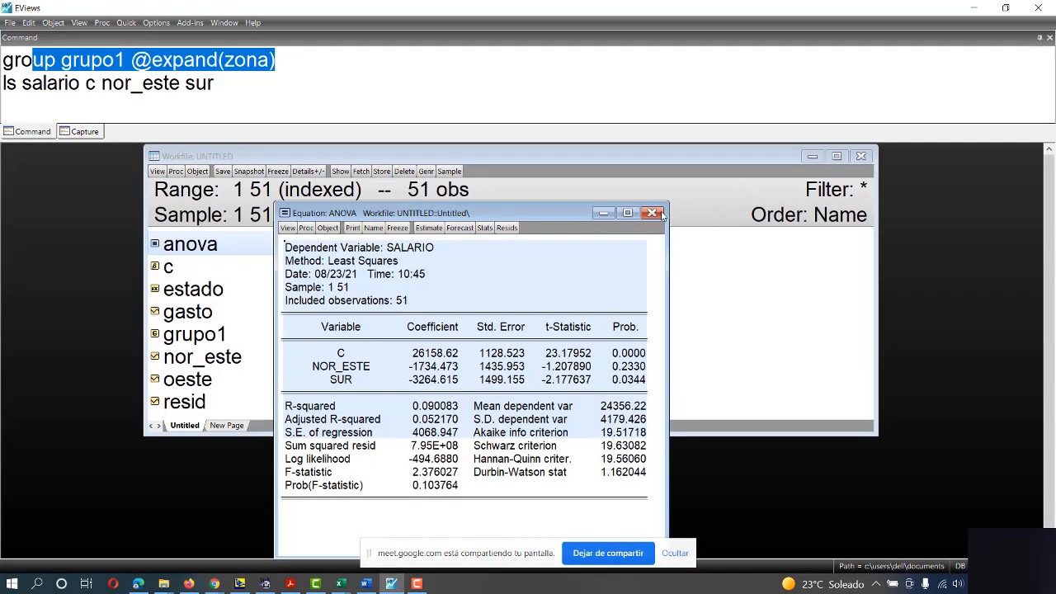
left_click(659, 214)
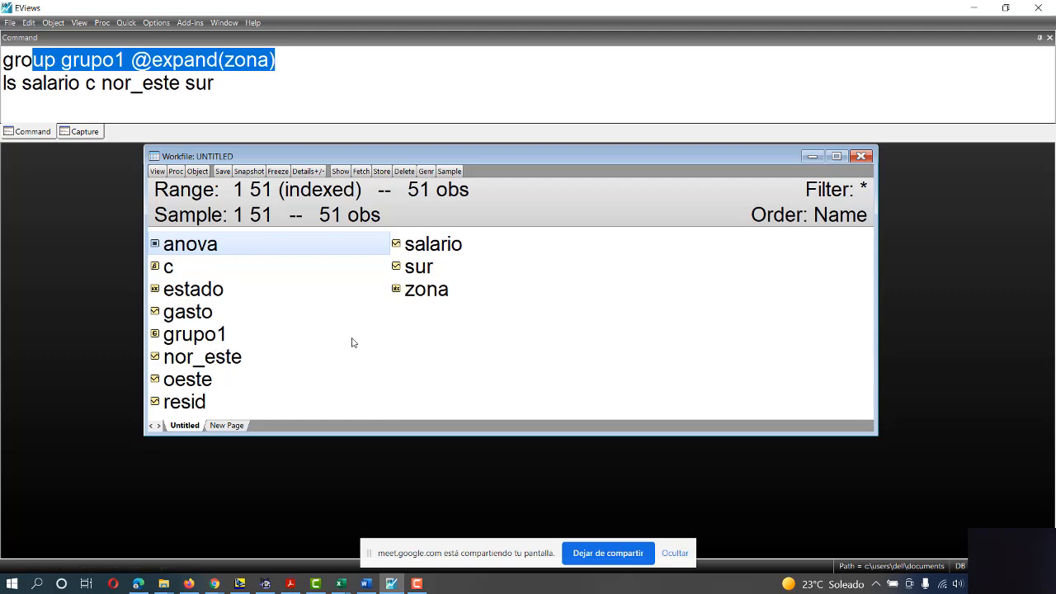
Switch to the Gujarati PDF in Edge and read the section "Precaución con las variables dicótomas", equation 9.2.6 and the m − 1 rule.
key("alt+Tab")
scroll(381, 363, "down", 2)
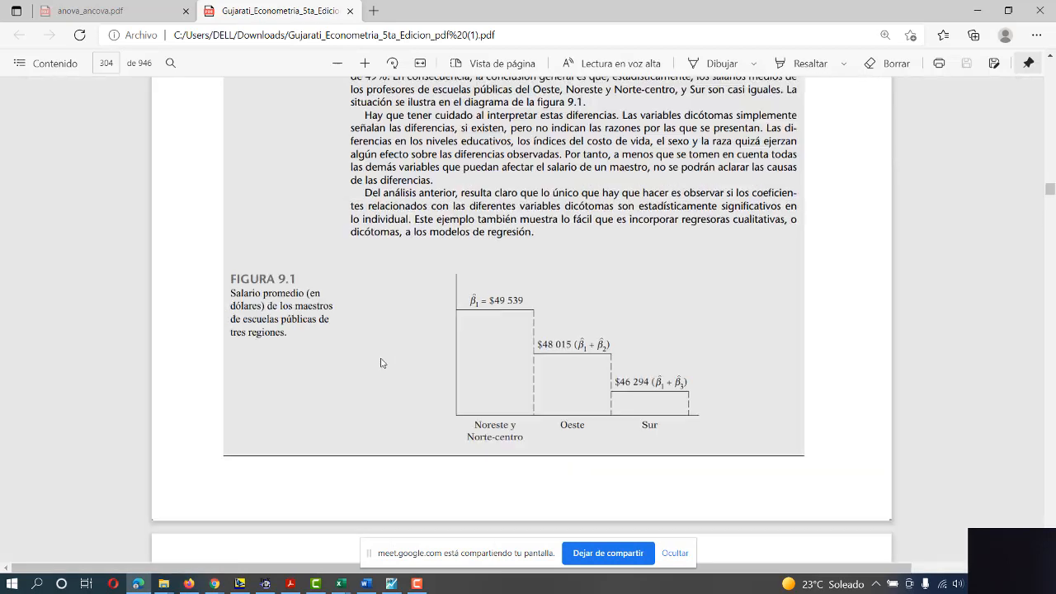
scroll(381, 363, "down", 4)
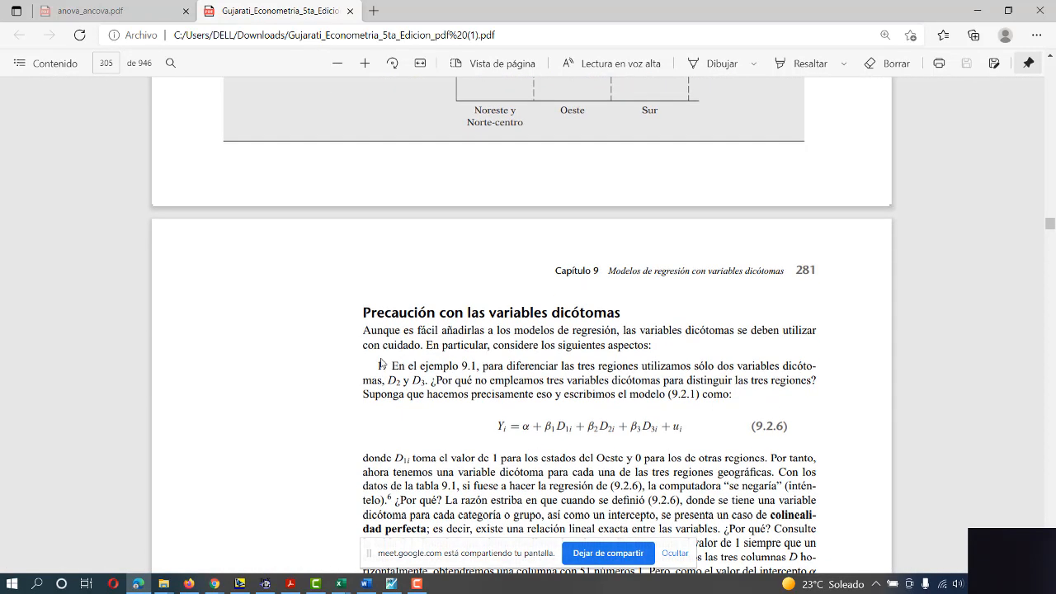
scroll(381, 363, "down", 4)
scroll(363, 297, "up", 3)
left_click_drag(367, 235, 683, 349)
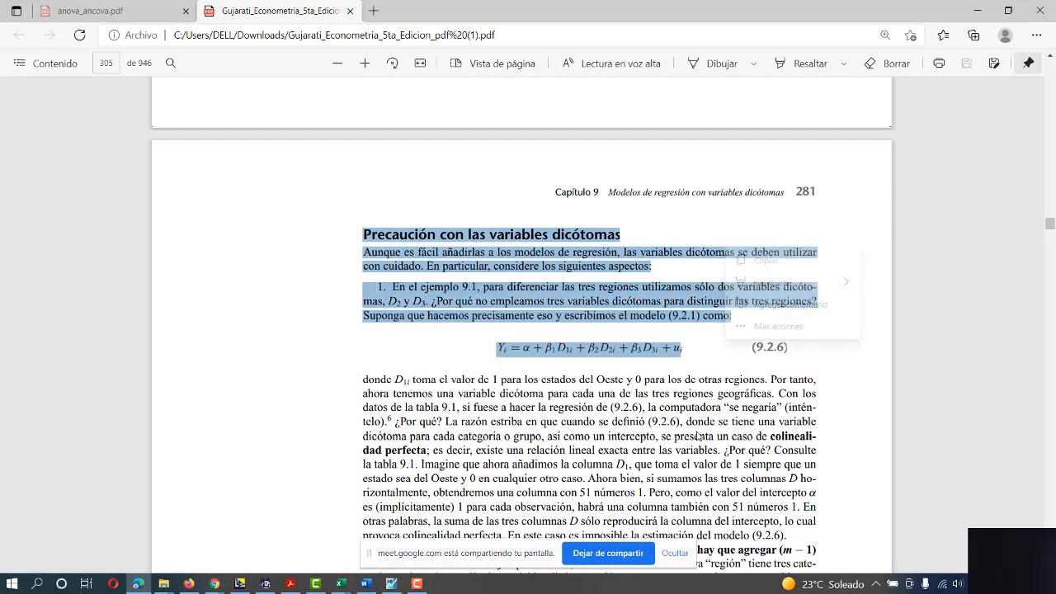
scroll(697, 436, "down", 2)
left_click_drag(818, 394, 441, 394)
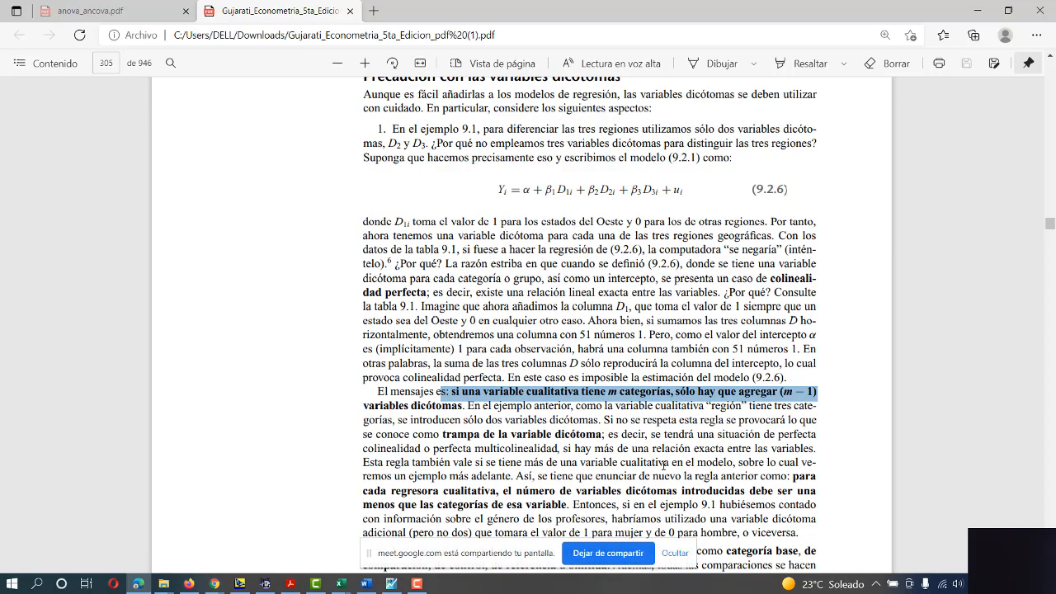
scroll(664, 464, "up", 8)
Switch to EViews and try to regress salario on the constant c and all three dummies nor_este, sur and oeste.
key("alt+Tab")
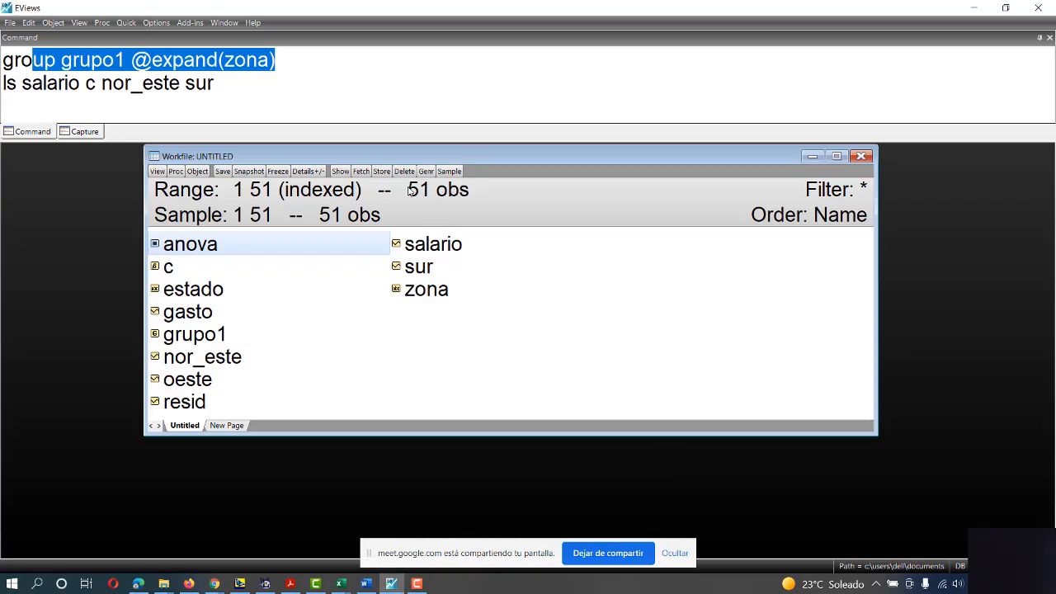
left_click(309, 121)
left_click(221, 88)
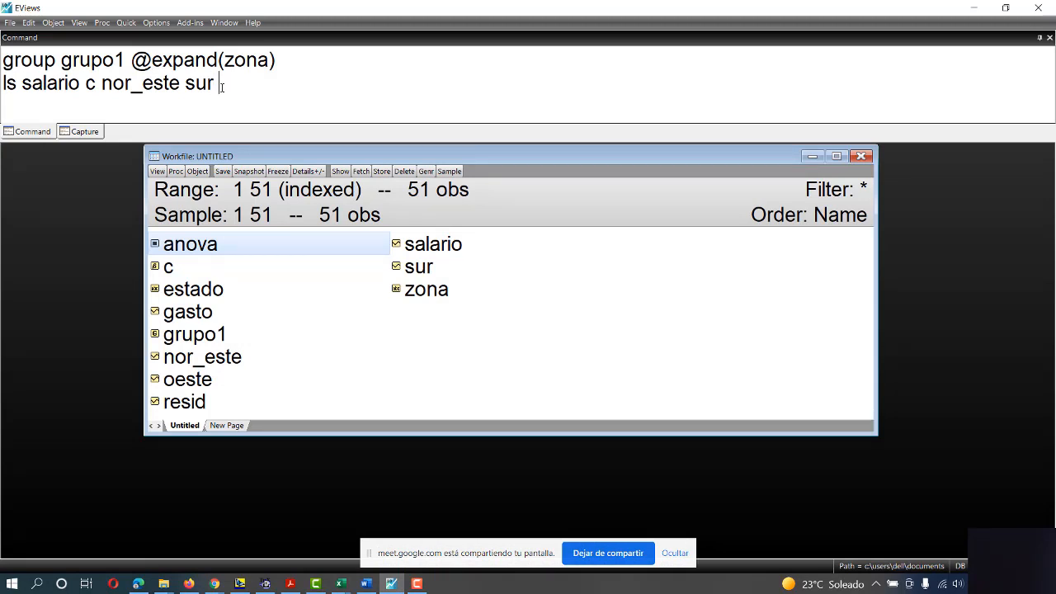
type("oeste")
left_click_drag(18, 87, 278, 88)
left_click(280, 89)
key("Return")
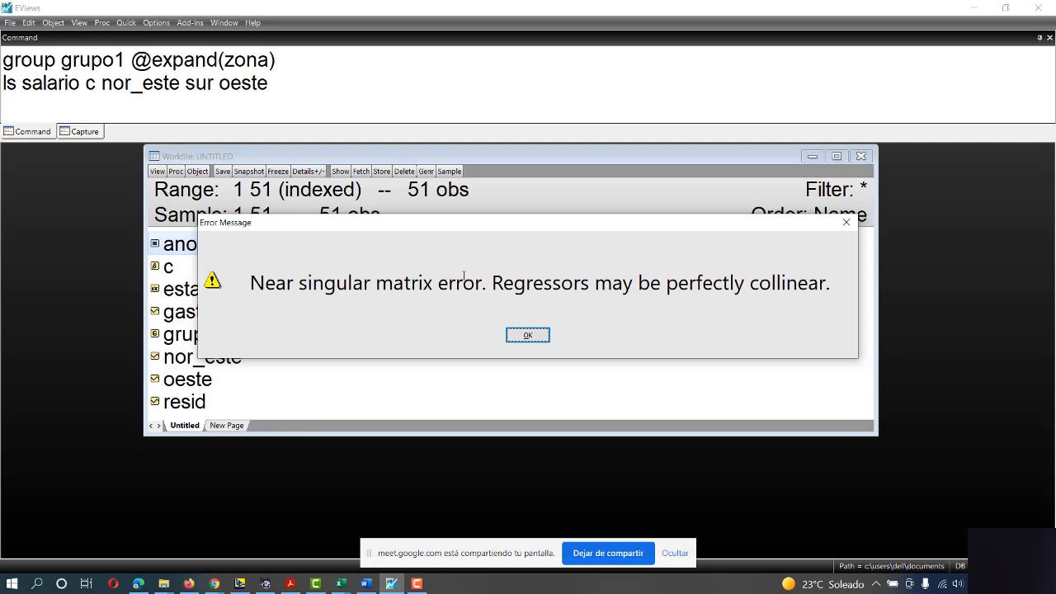
key("Return")
Remove oeste from the regression command, estimate salario on c, nor_este and sur, and discard the untitled equation.
left_click(274, 91)
key("BackSpace")
key("BackSpace")
key("BackSpace")
key("BackSpace")
key("BackSpace")
key("BackSpace")
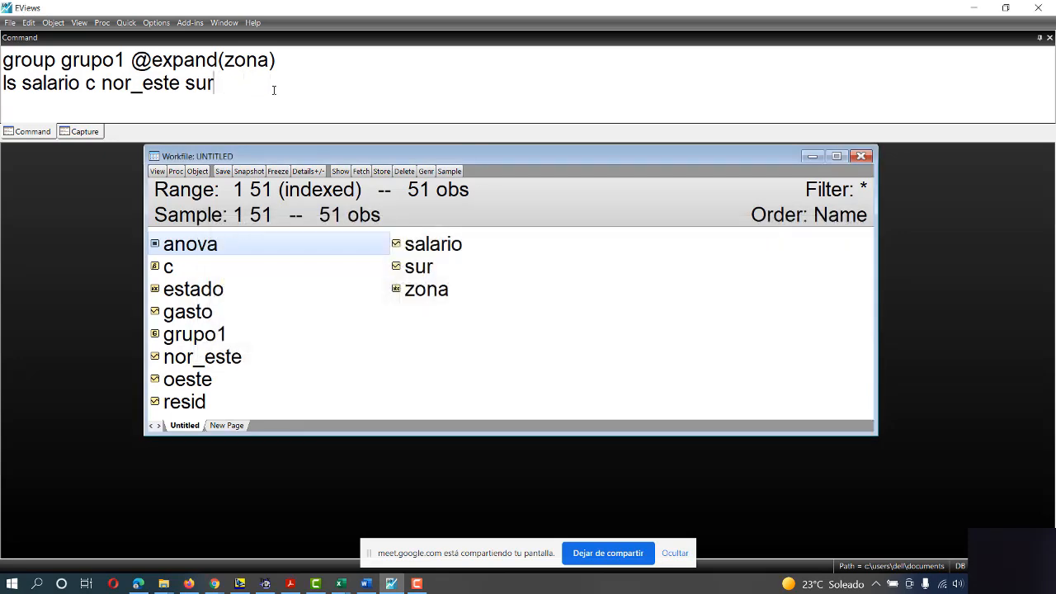
key("Return")
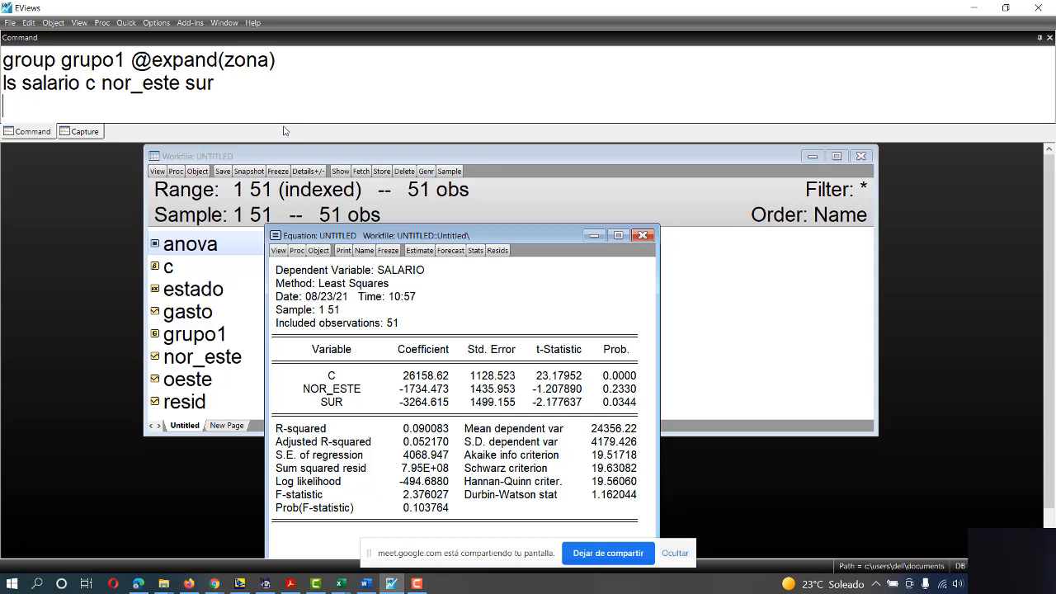
left_click(643, 237)
left_click(499, 317)
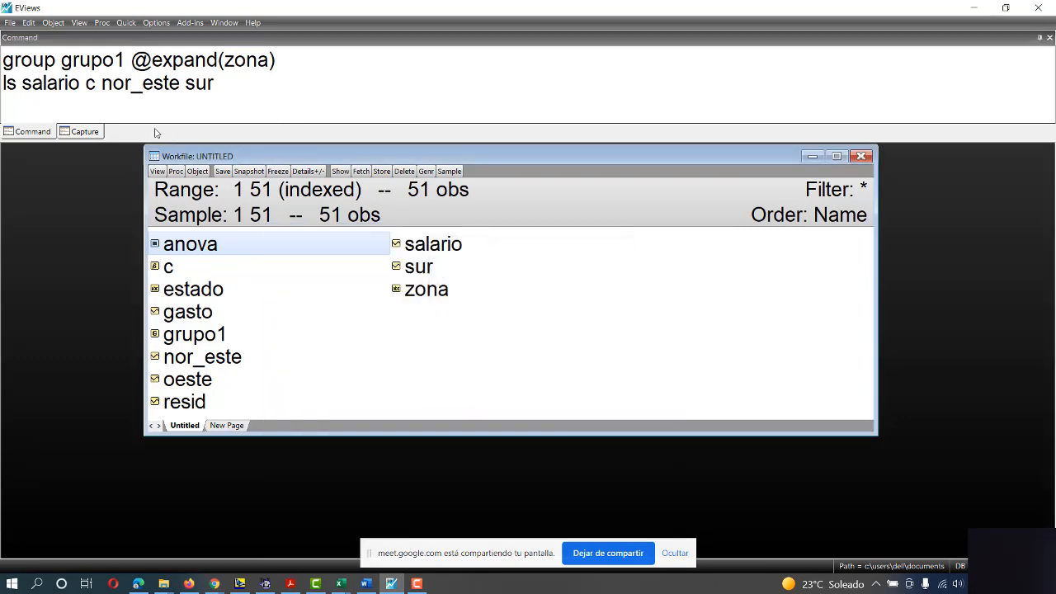
Estimate salario on nor_este and sur without the constant, and save the equation as eq01.
double_click(89, 83)
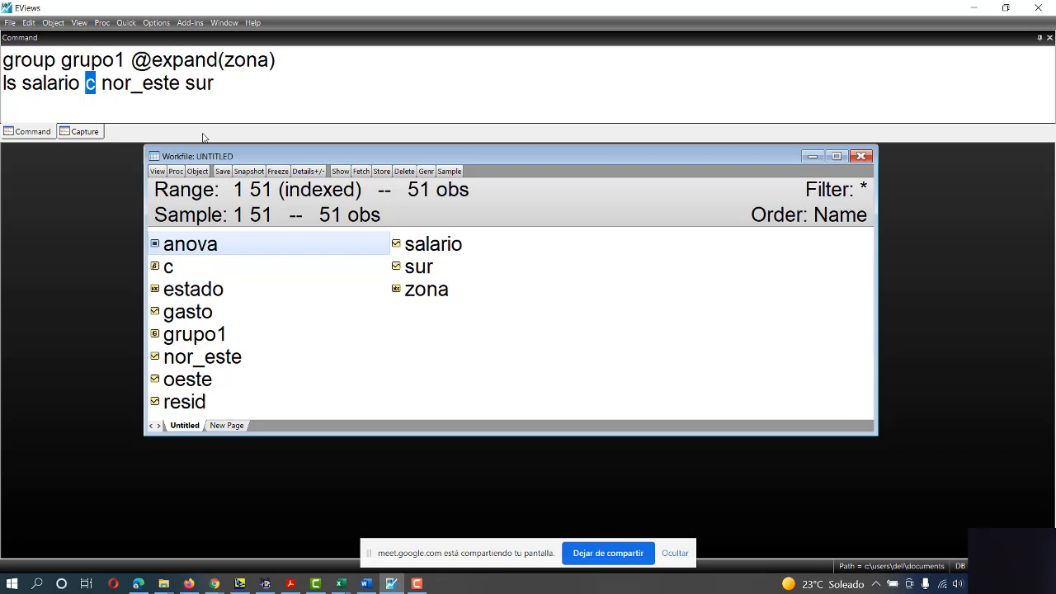
key("Delete")
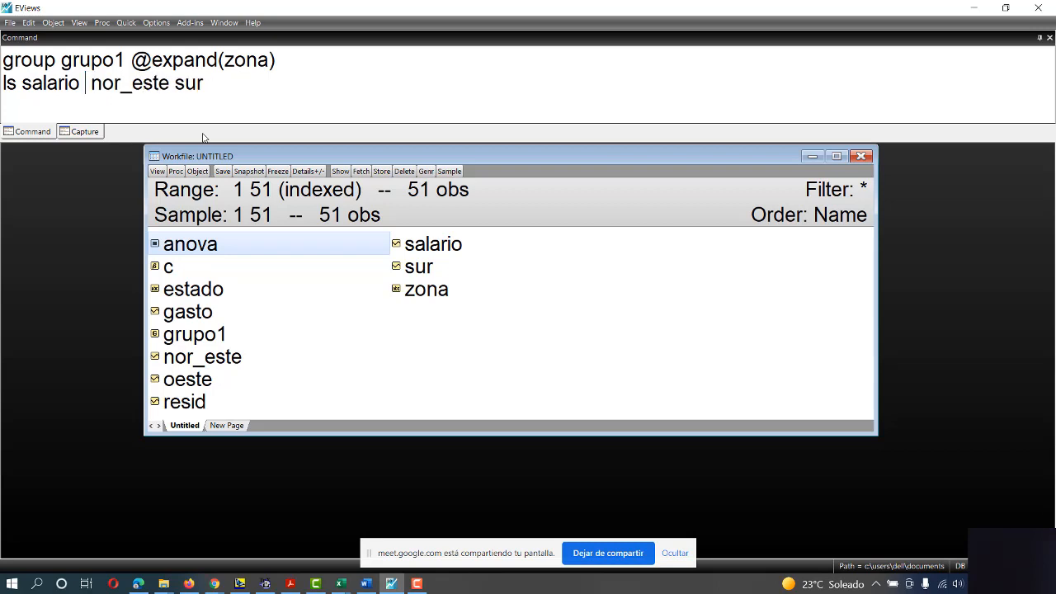
key("Return")
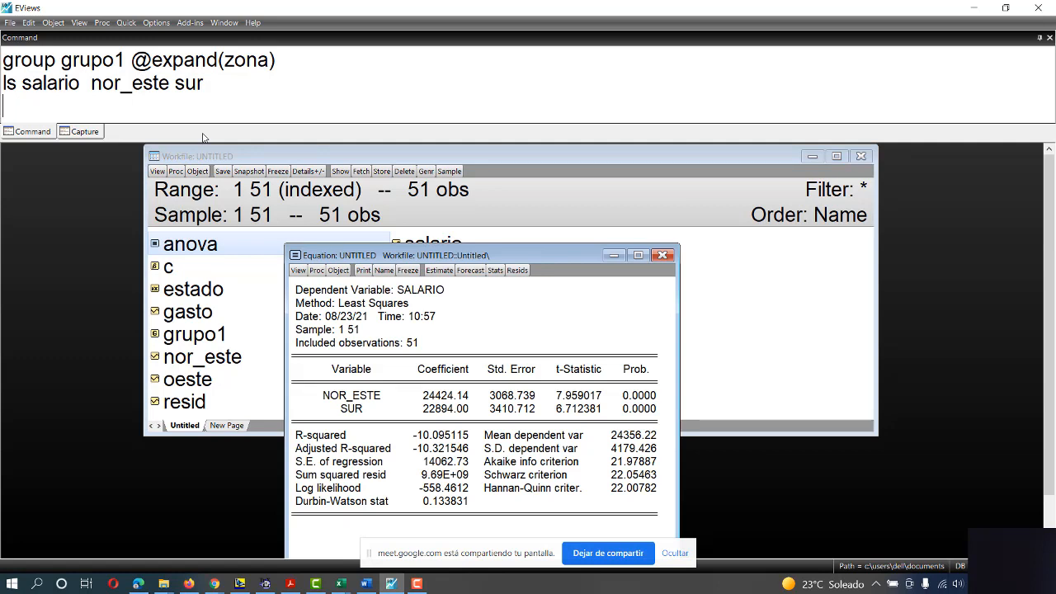
left_click(384, 270)
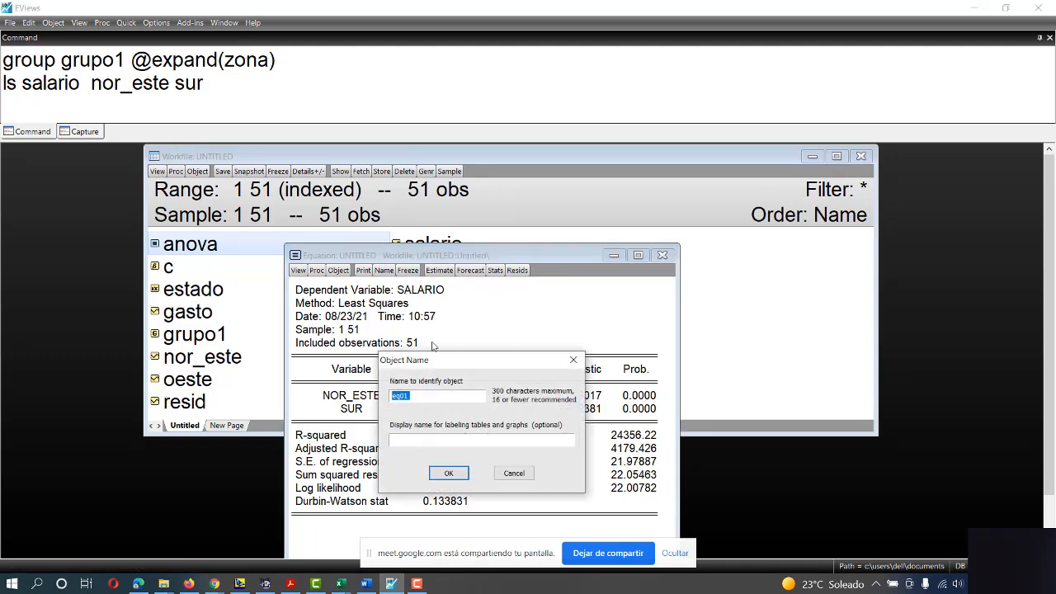
left_click(448, 472)
left_click(660, 255)
Open the anova and eq01 equations side by side and compare their variables and coefficients.
double_click(189, 297, "ctrl")
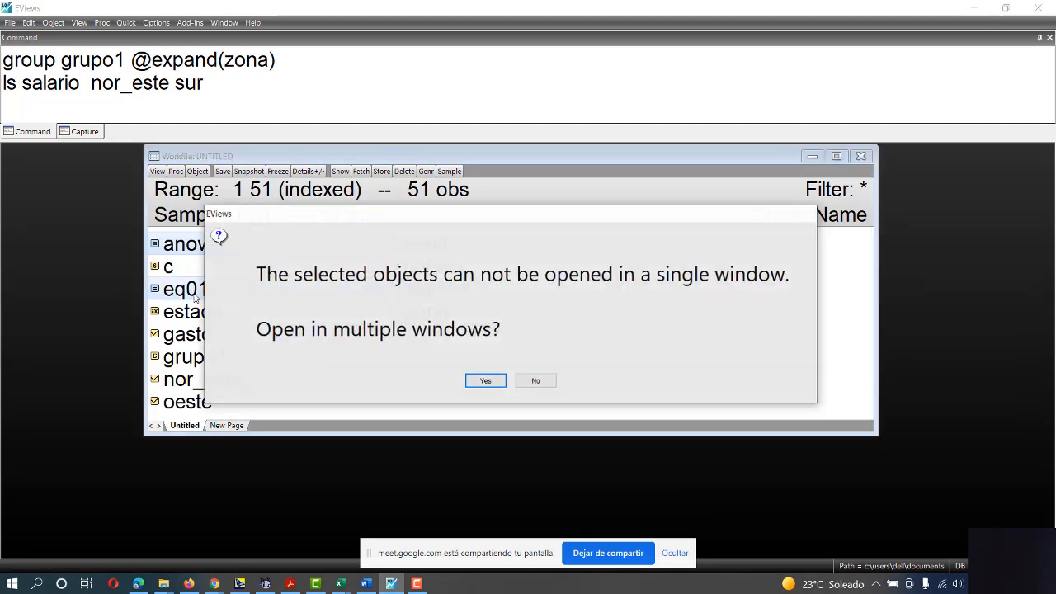
left_click(485, 381)
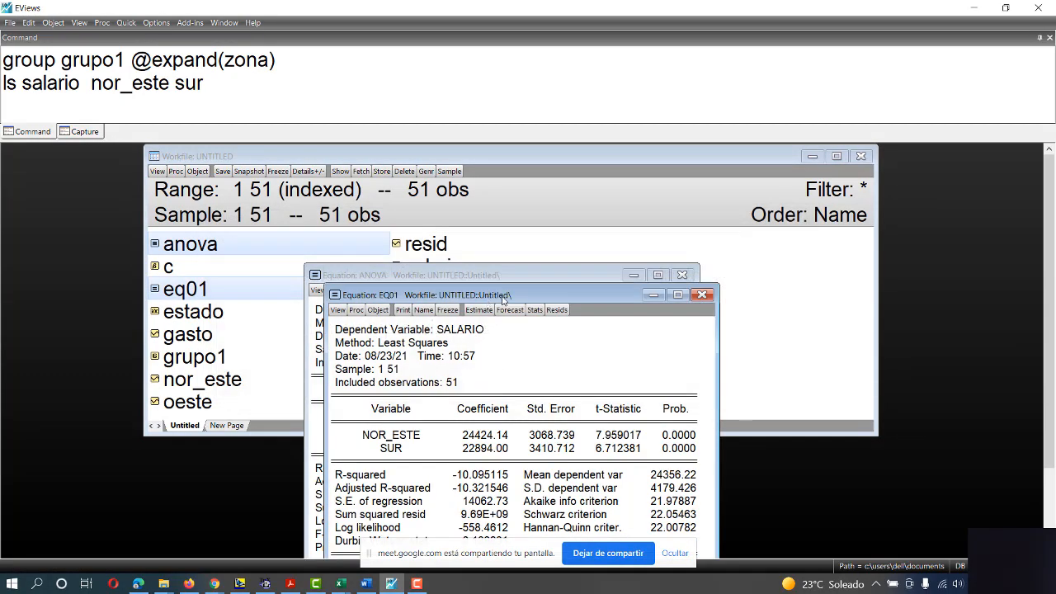
left_click_drag(487, 272, 776, 211)
left_click_drag(580, 277, 387, 202)
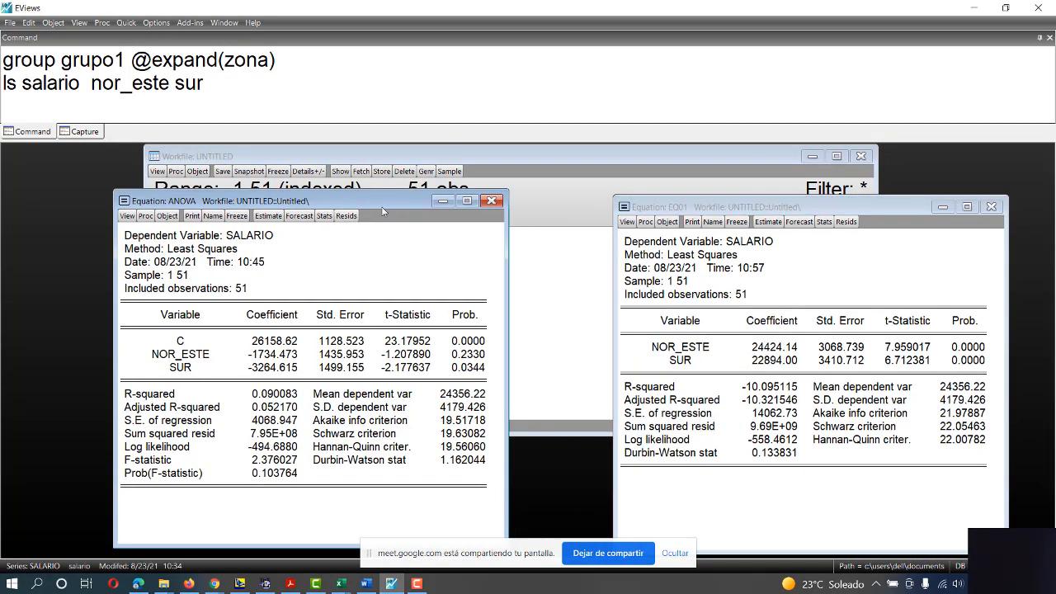
left_click_drag(638, 206, 555, 212)
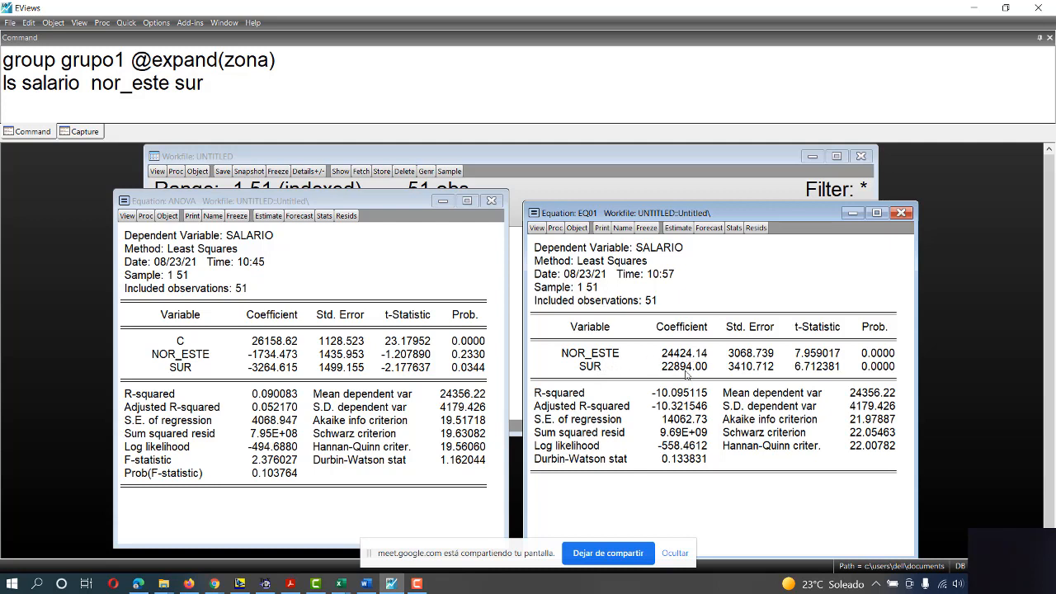
left_click_drag(182, 339, 293, 385)
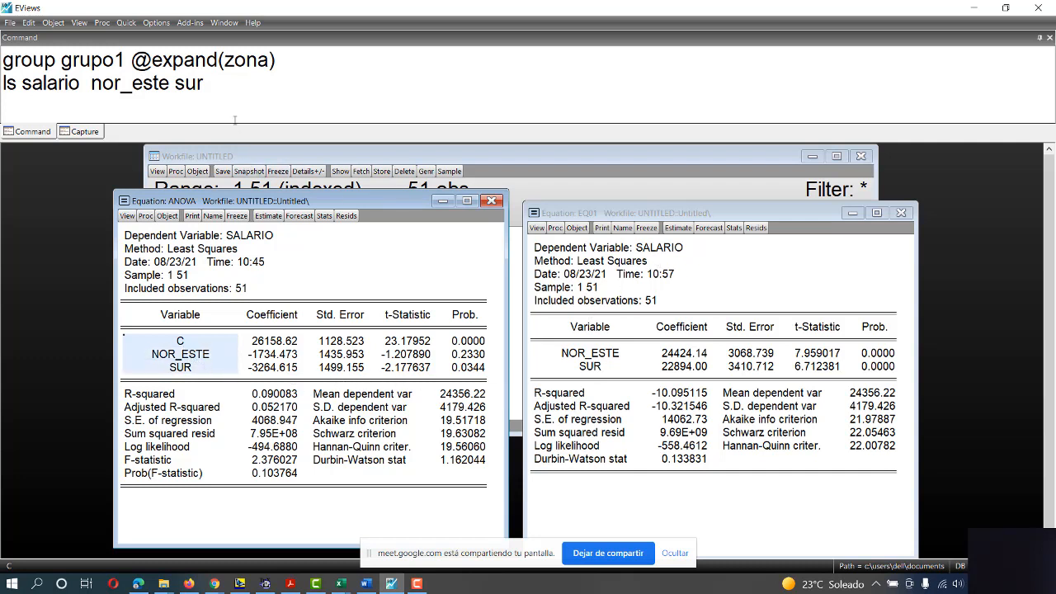
Estimate salario on nor_este, sur and oeste without a constant, and discard the untitled equation.
left_click(223, 92)
type("oeste")
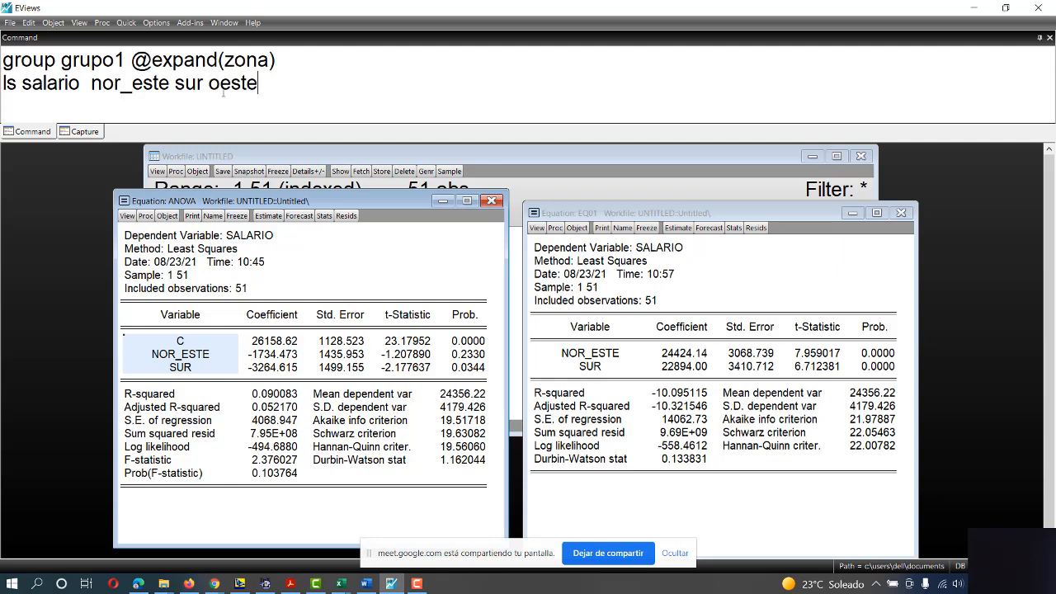
key("Return")
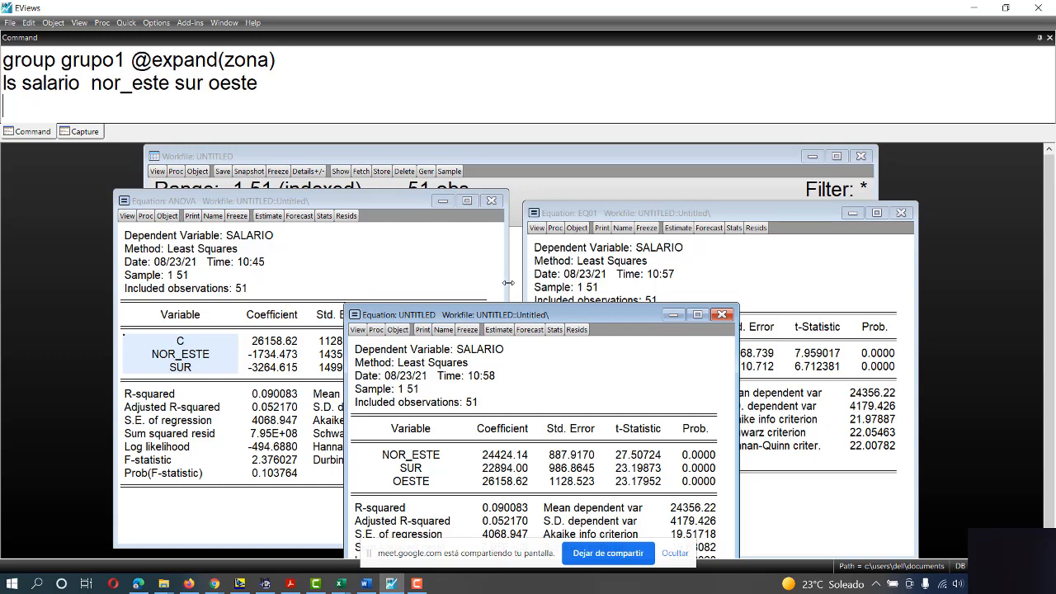
left_click(721, 314)
left_click(541, 318)
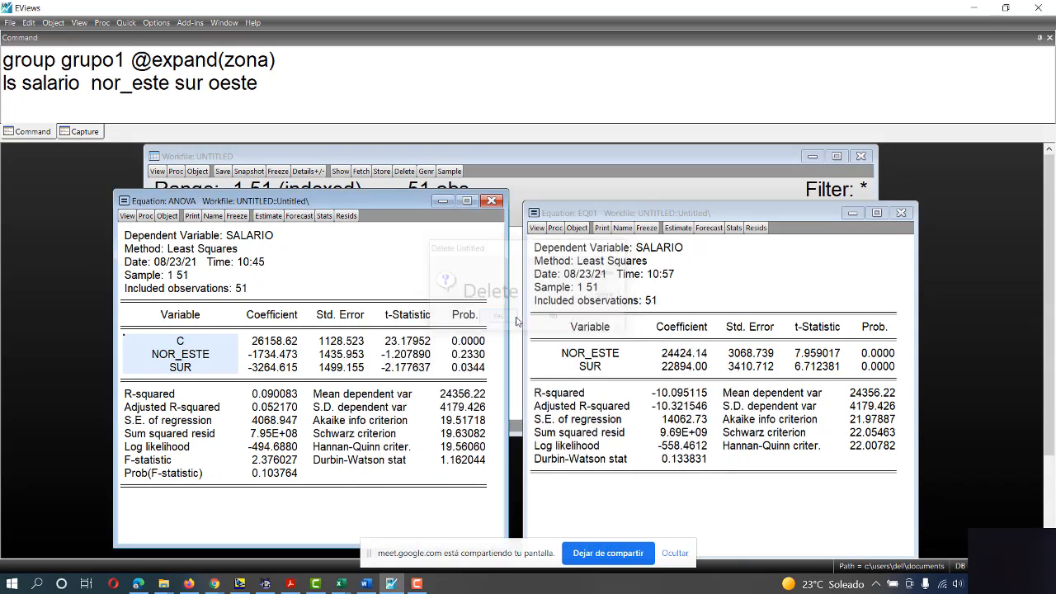
Add the constant c to the regression command and remove oeste, leaving nor_este and sur as regressors.
left_click(96, 89)
type("c")
key("End")
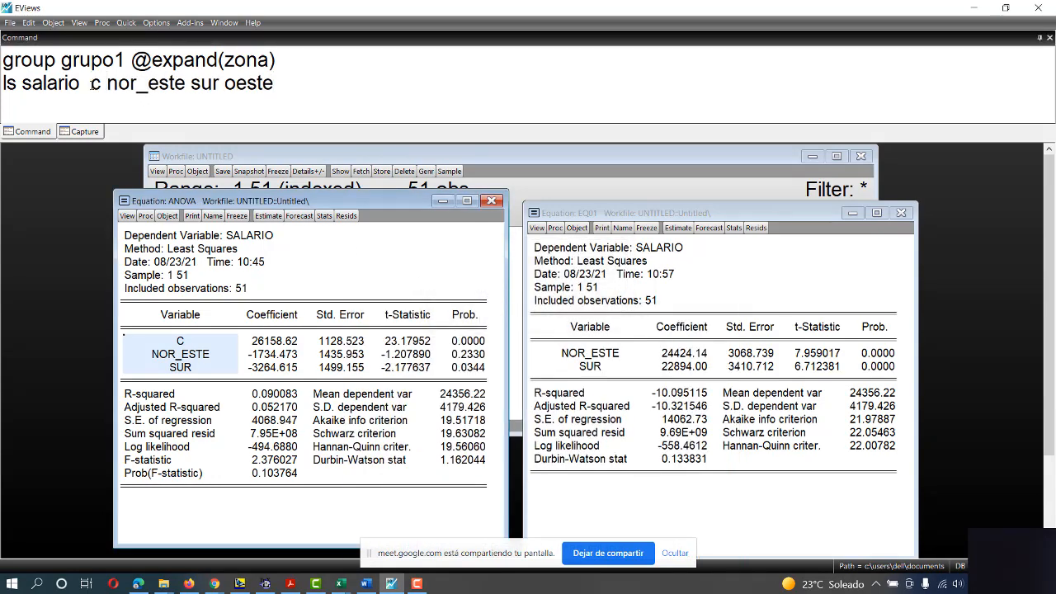
key("BackSpace")
key("BackSpace")
key("BackSpace")
key("BackSpace")
key("BackSpace")
key("BackSpace")
Highlight the dummies nor_este and sur that follow the constant c in the regression command.
key("shift+Left")
key("shift+Left")
key("shift+Left")
key("shift+Left")
key("shift+Left")
key("shift+Left")
key("shift+Left")
key("shift+Left")
key("shift+Left")
key("shift+Left")
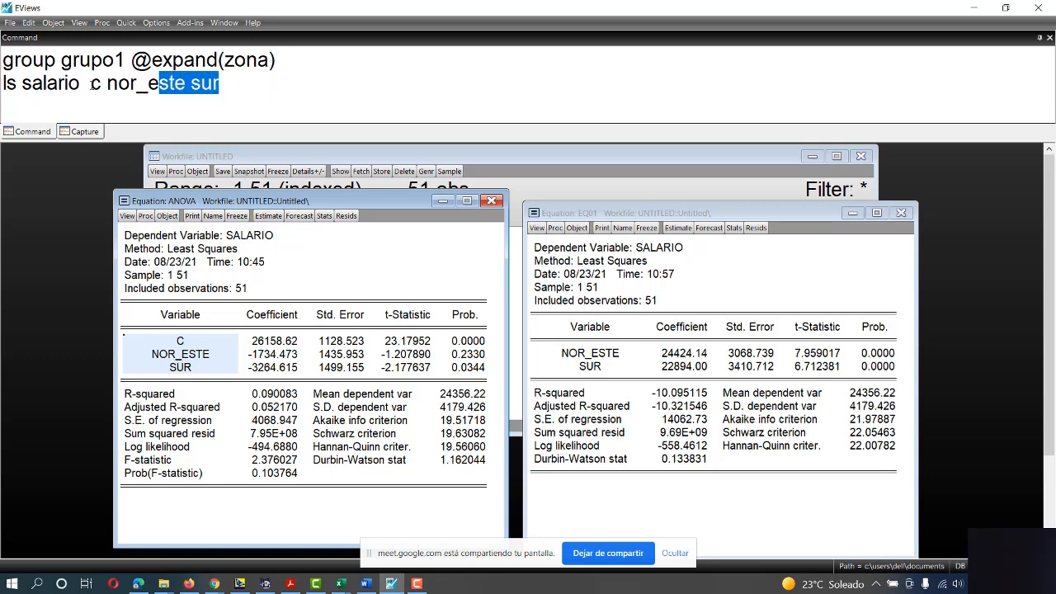
key("shift+Left")
key("shift+Left")
key("shift+Left")
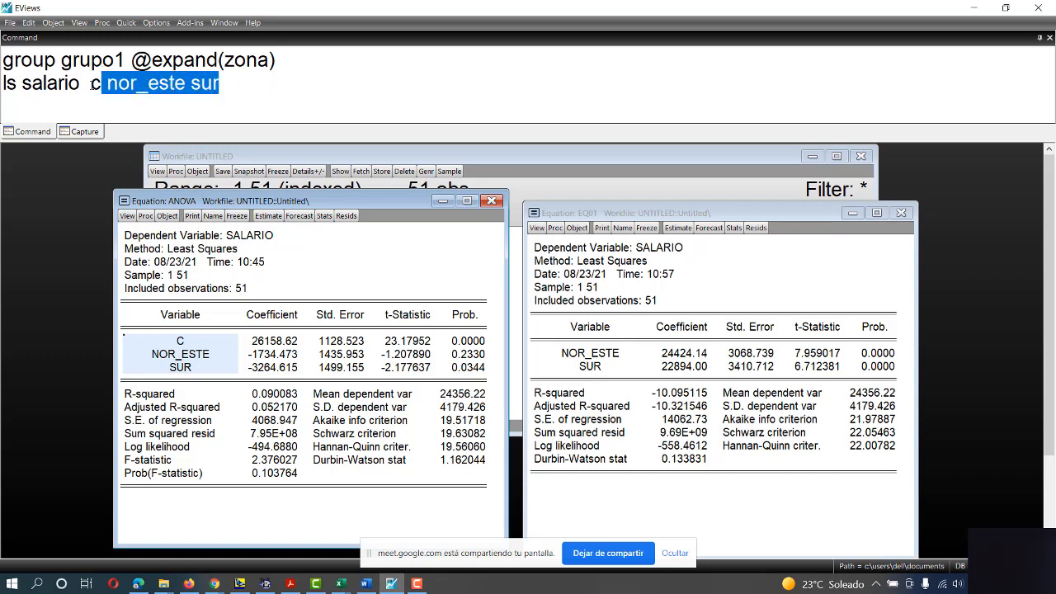
key("Left")
key("shift+Left")
Add oeste to the end of the regression command, highlight it in contrast with the constant c, and remove it again.
key("Right")
key("Right")
key("Right")
key("Right")
key("Right")
key("Right")
key("Right")
key("Right")
key("Right")
key("Right")
key("Right")
key("Right")
key("Right")
type("oeste")
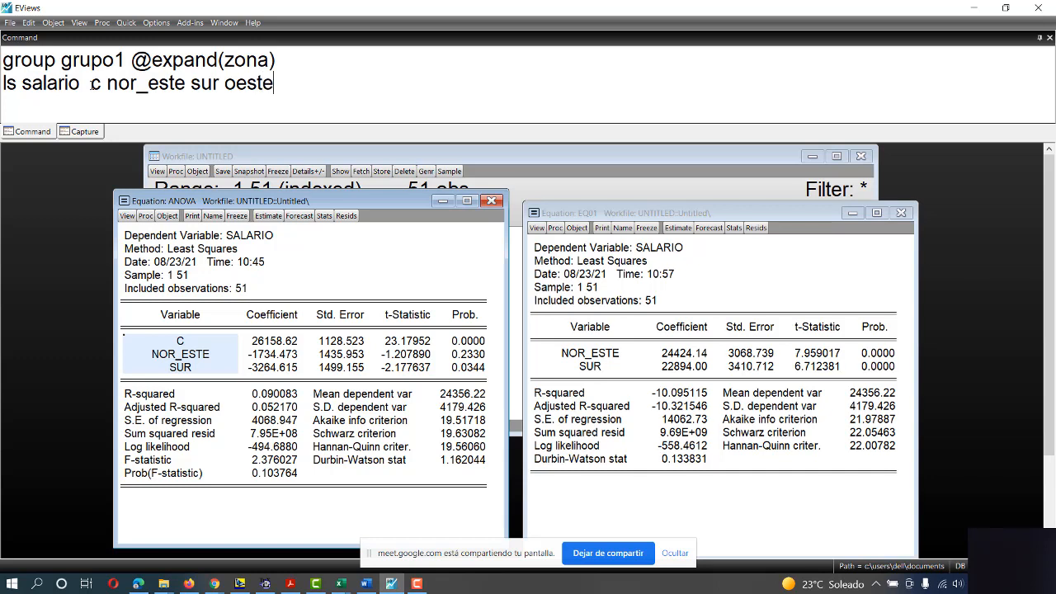
left_click_drag(280, 86, 217, 91)
left_click_drag(102, 85, 91, 85)
left_click_drag(275, 85, 224, 86)
left_click_drag(103, 86, 90, 86)
left_click_drag(277, 86, 225, 86)
key("BackSpace")
Close the eq01 and anova equation windows.
left_click(901, 213)
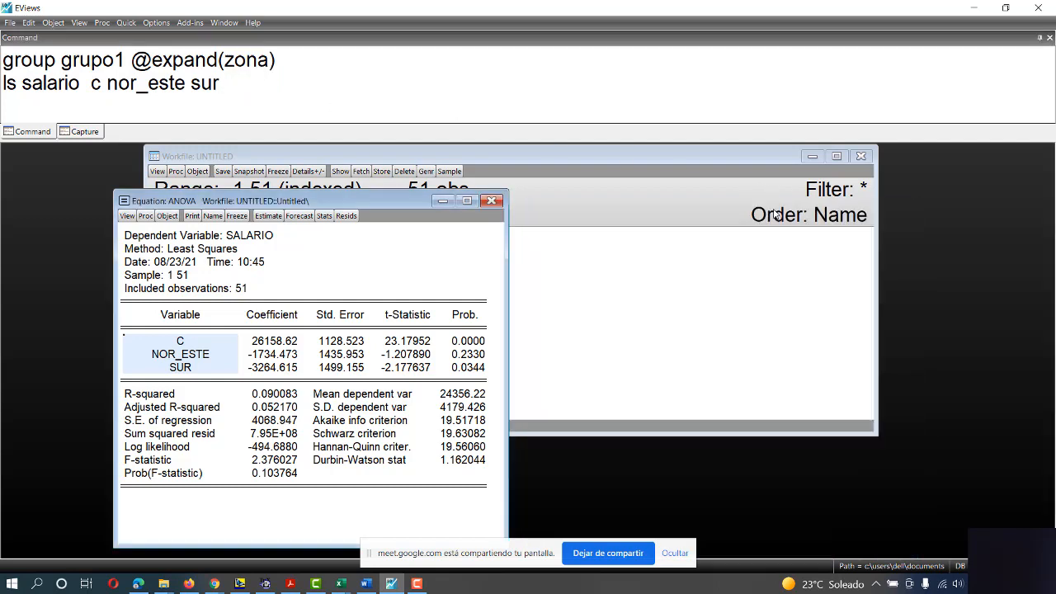
left_click(491, 201)
Re-estimate the regression of salario on c, nor_este and sur, and close the untitled equation without keeping it.
left_click_drag(228, 83, 105, 82)
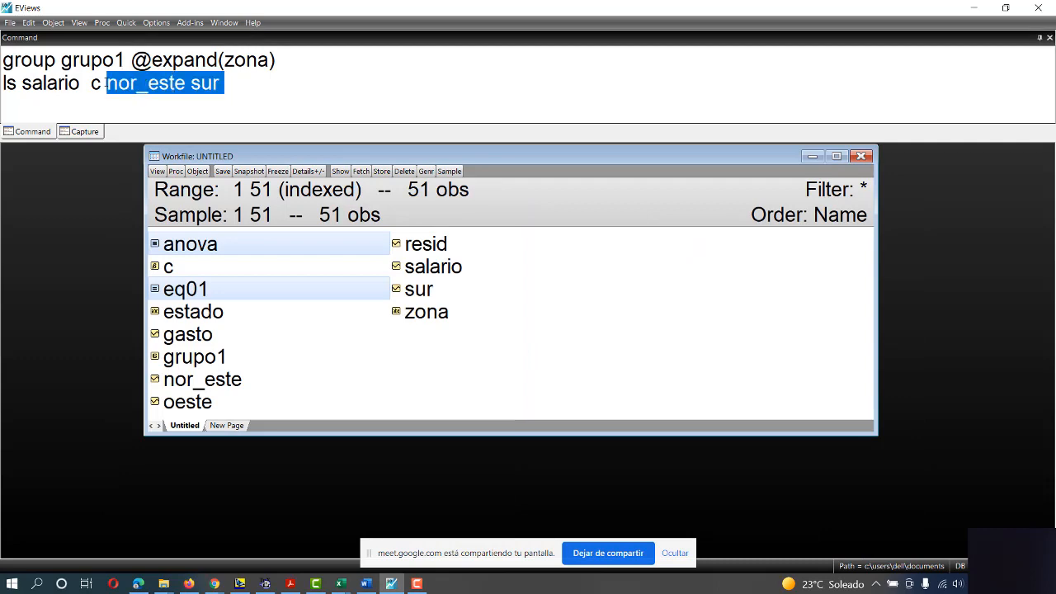
left_click(221, 84)
key("Return")
left_click_drag(565, 337, 569, 237)
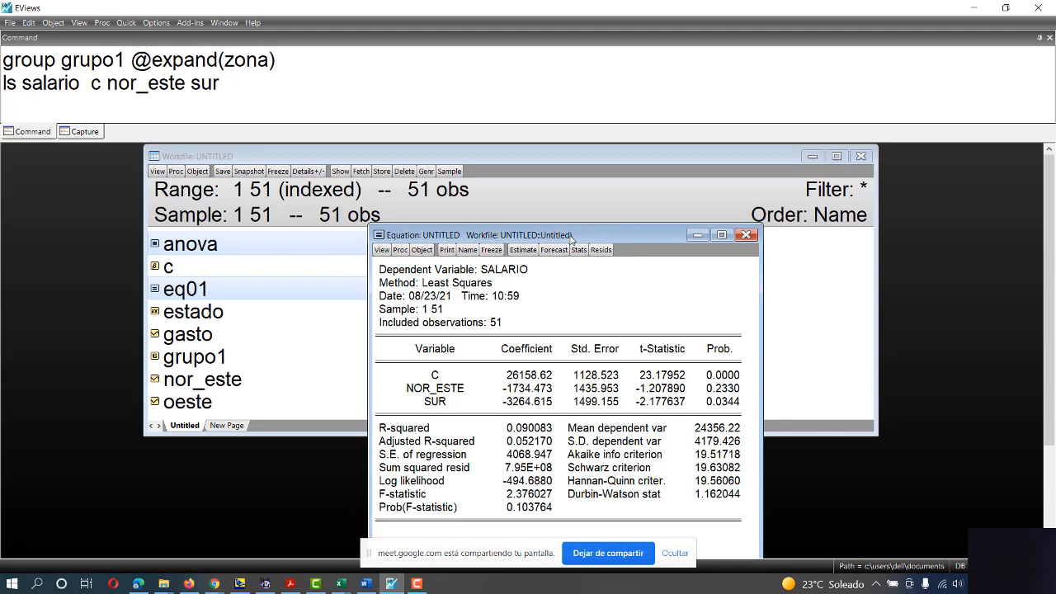
left_click(744, 237)
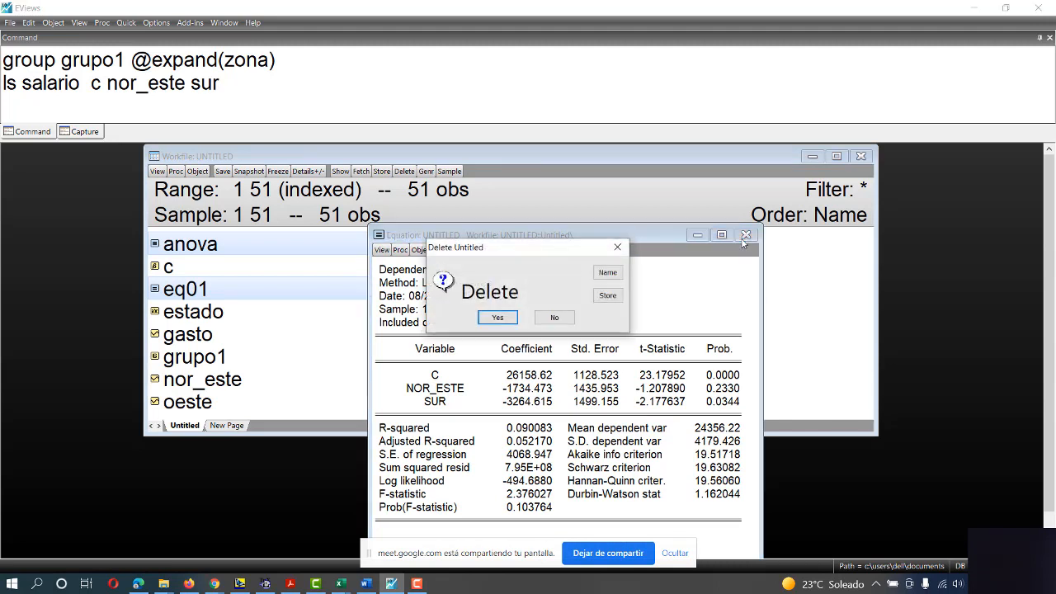
left_click(541, 317)
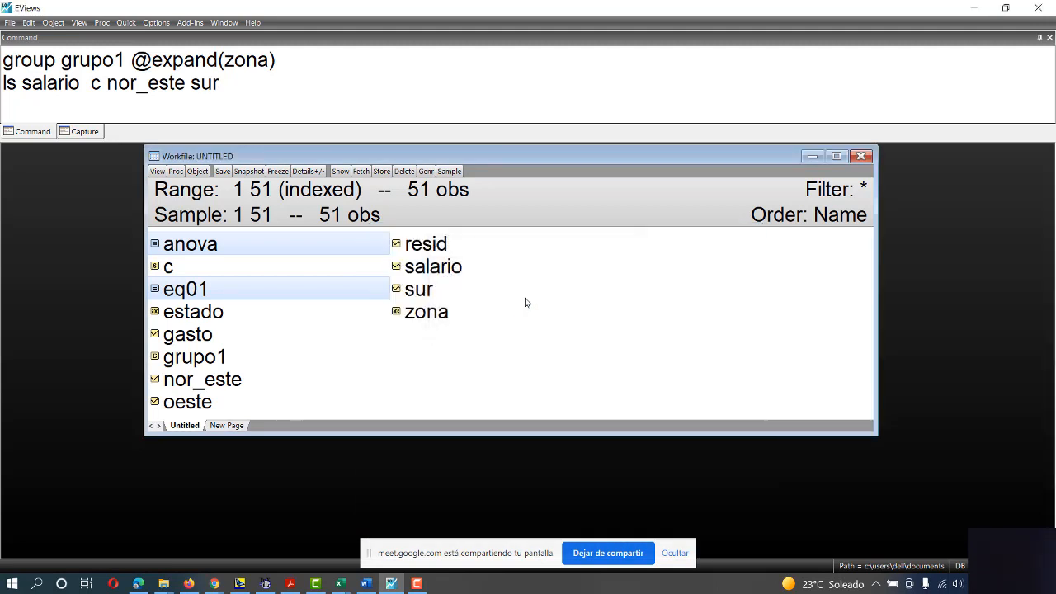
Switch to anova_ancova.pdf in Adobe Acrobat Reader, compare the ANOVA and additive ANCOVA slides, and mark GASTO and the subtitle Aditivo.
key("alt+Tab")
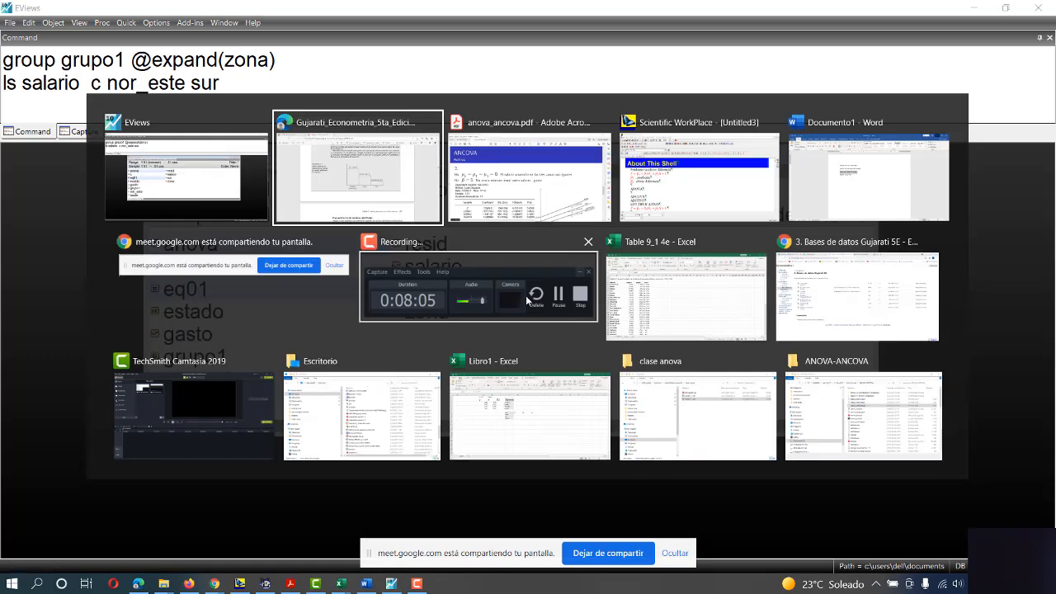
key("alt+Tab")
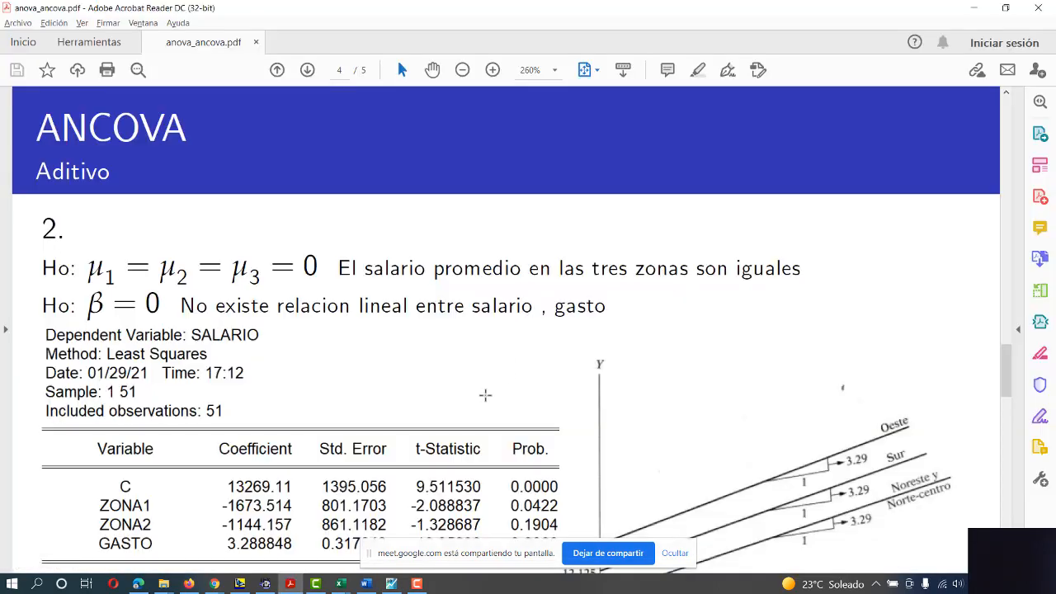
scroll(109, 337, "up", 4)
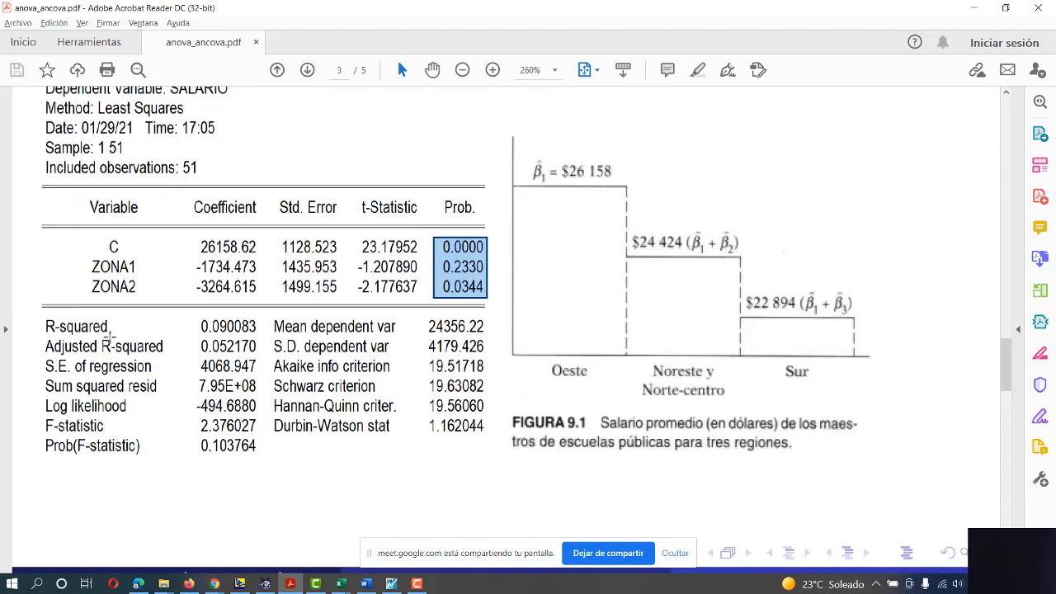
scroll(110, 338, "down", 4)
scroll(596, 446, "down", 1)
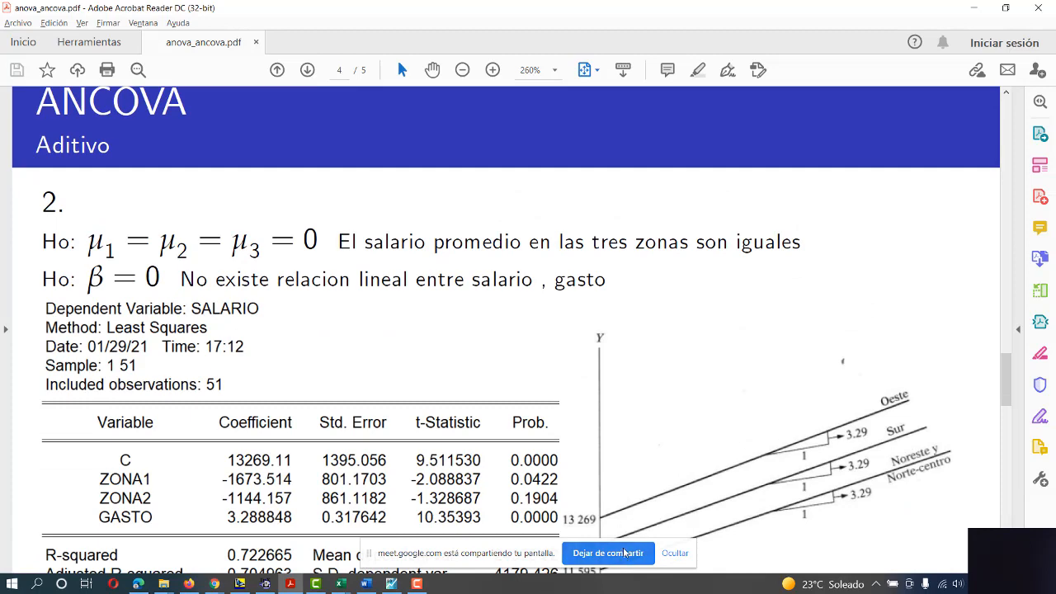
scroll(263, 399, "down", 1)
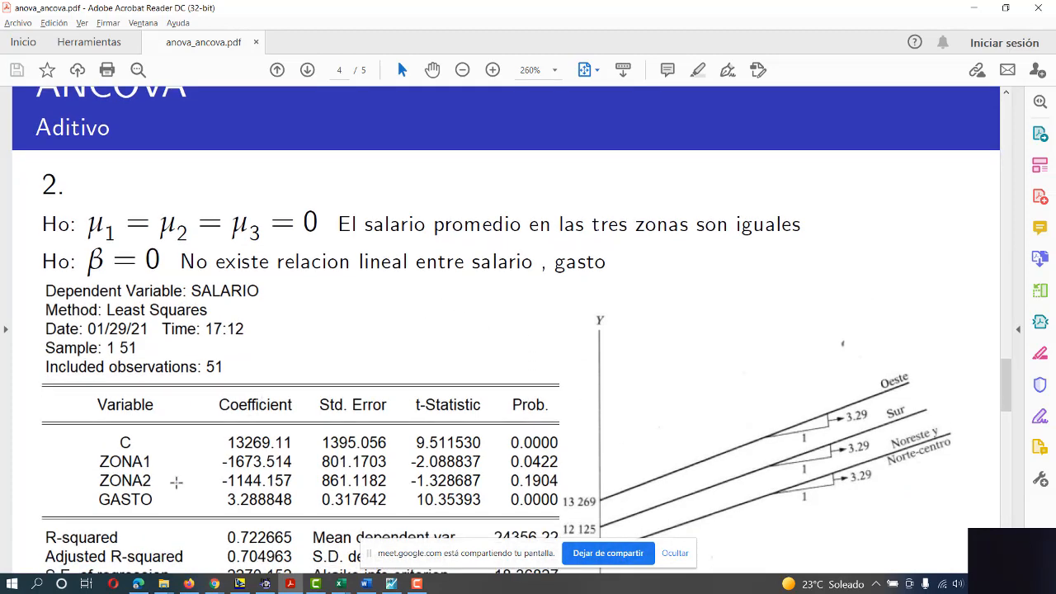
left_click_drag(100, 499, 163, 507)
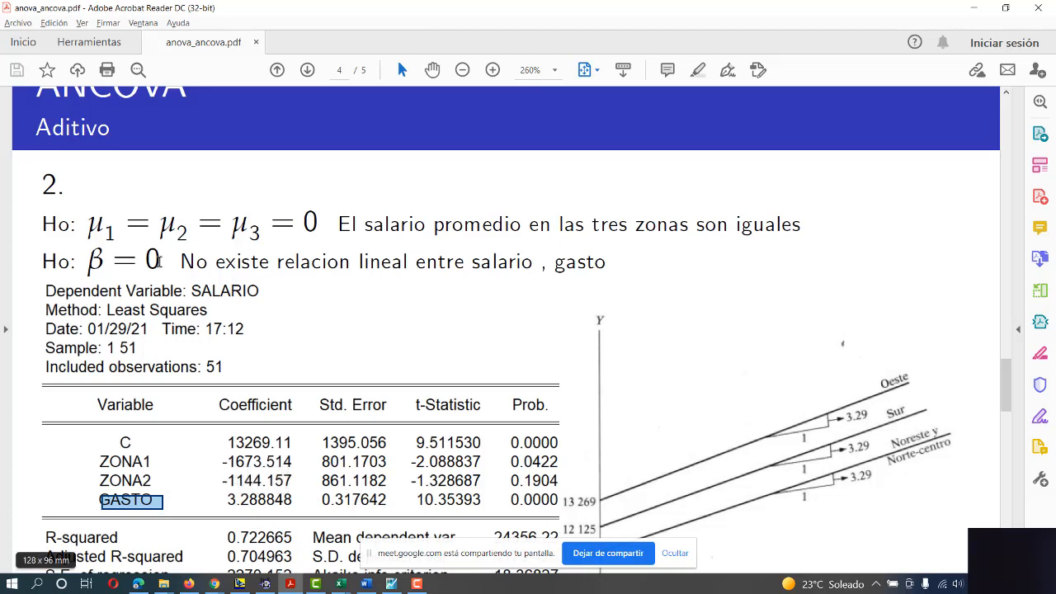
left_click_drag(33, 132, 109, 133)
Go to the multiplicative ANCOVA slide and highlight its subtitle Multiplicativo.
scroll(124, 283, "down", 5)
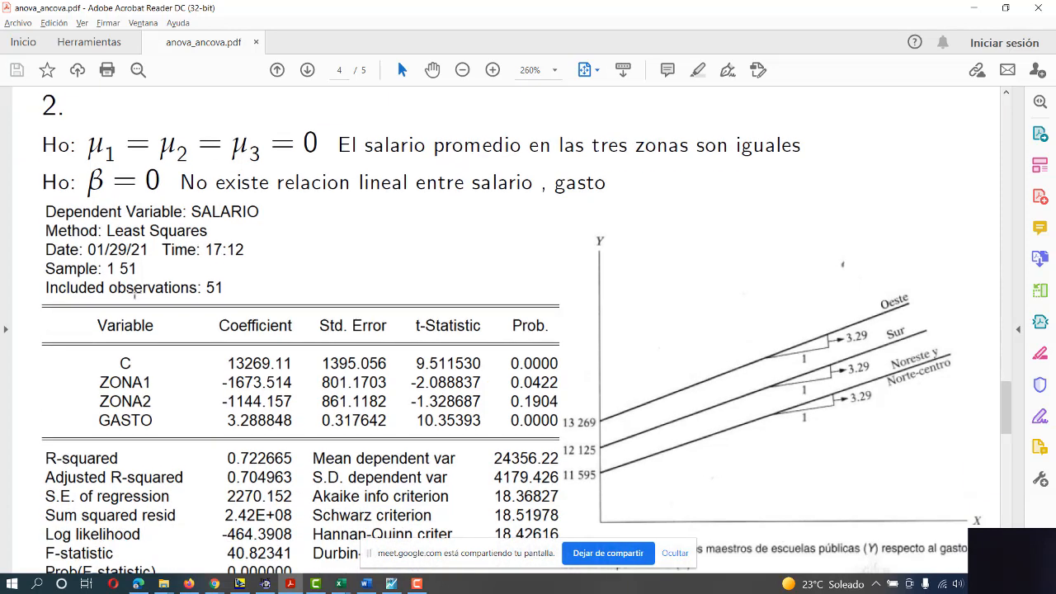
scroll(177, 354, "down", 3)
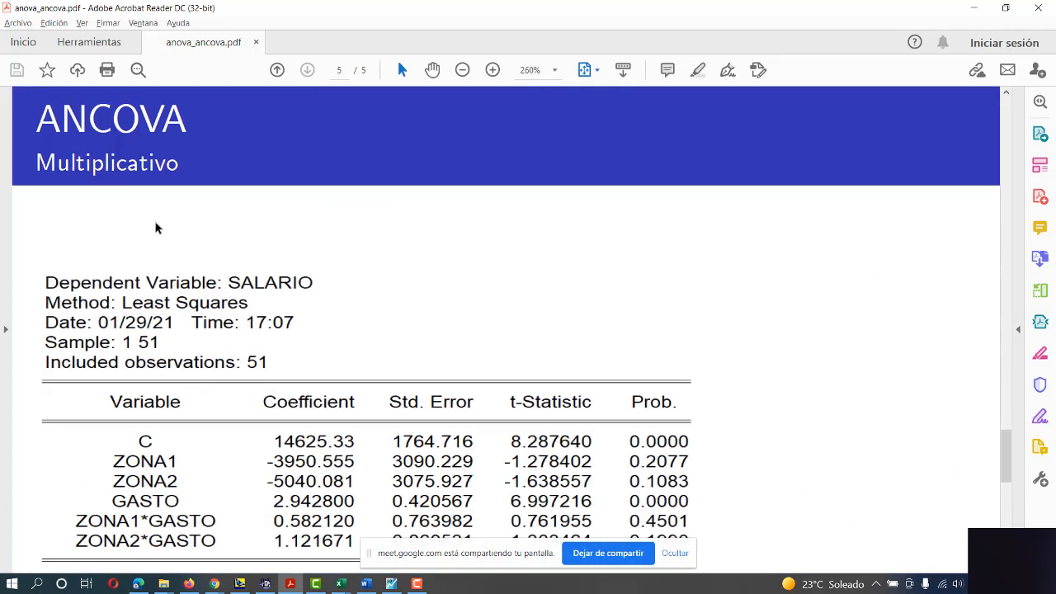
left_click_drag(40, 162, 202, 163)
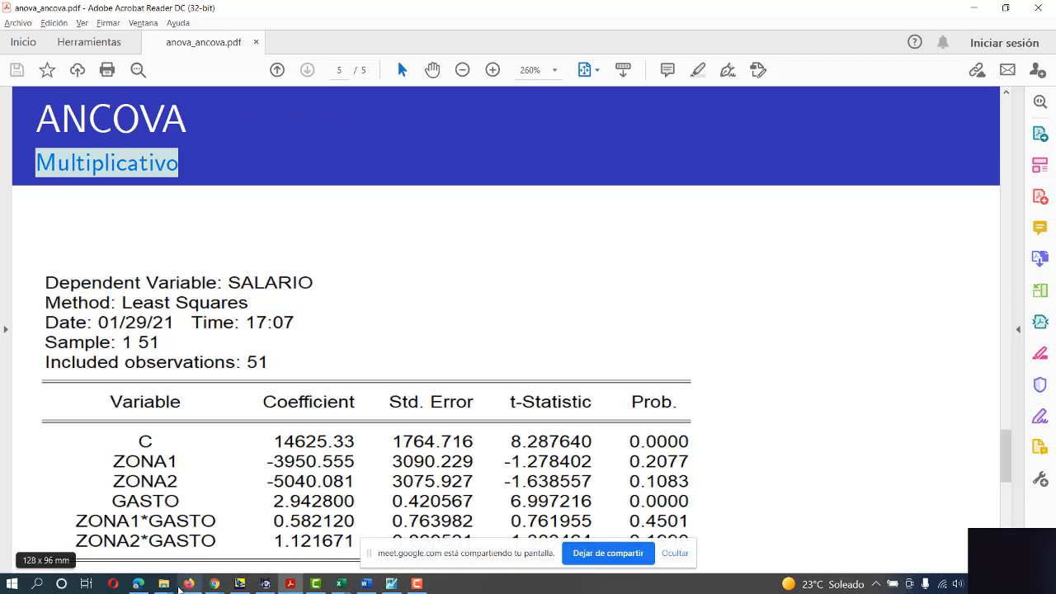
Switch to the Gujarati PDF in the browser and examine ANCOVA Example 9.3 and the parallel regression lines in Figure 9.2.
mouse_move(180, 587)
left_click(138, 583)
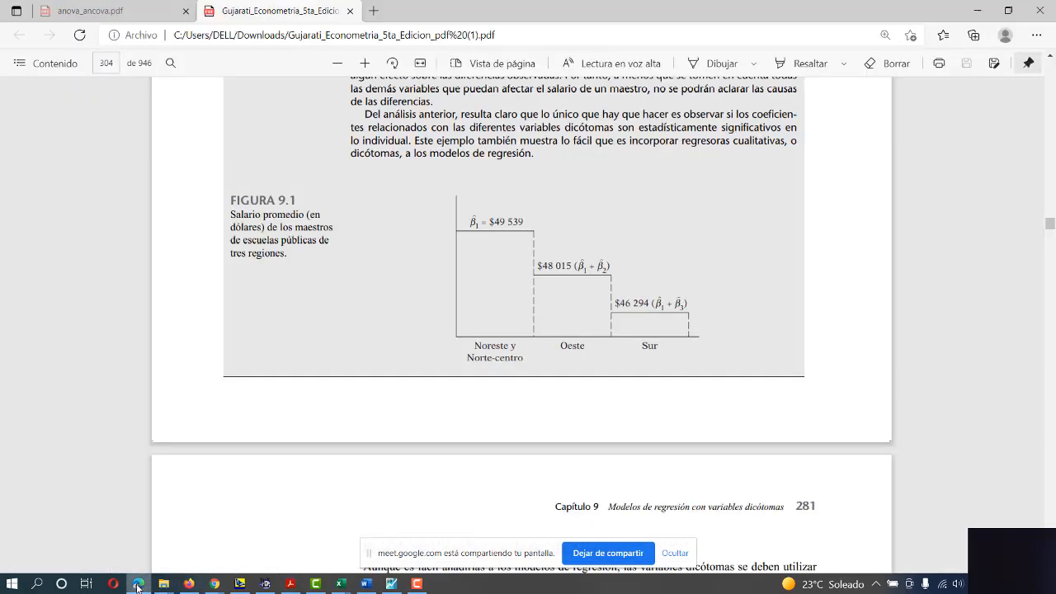
scroll(475, 426, "down", 3)
scroll(474, 427, "down", 15)
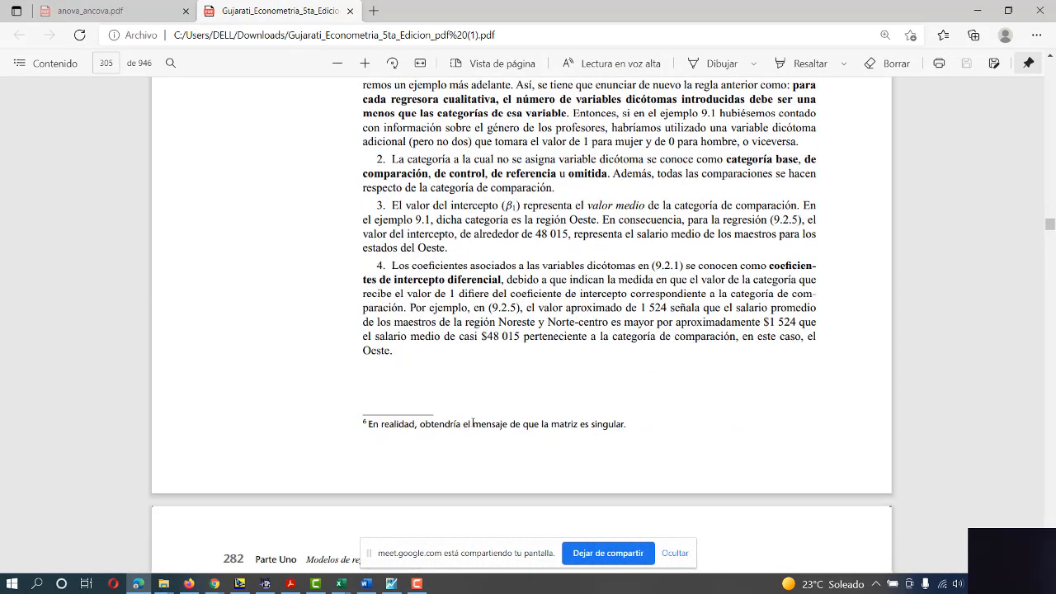
scroll(473, 422, "down", 8)
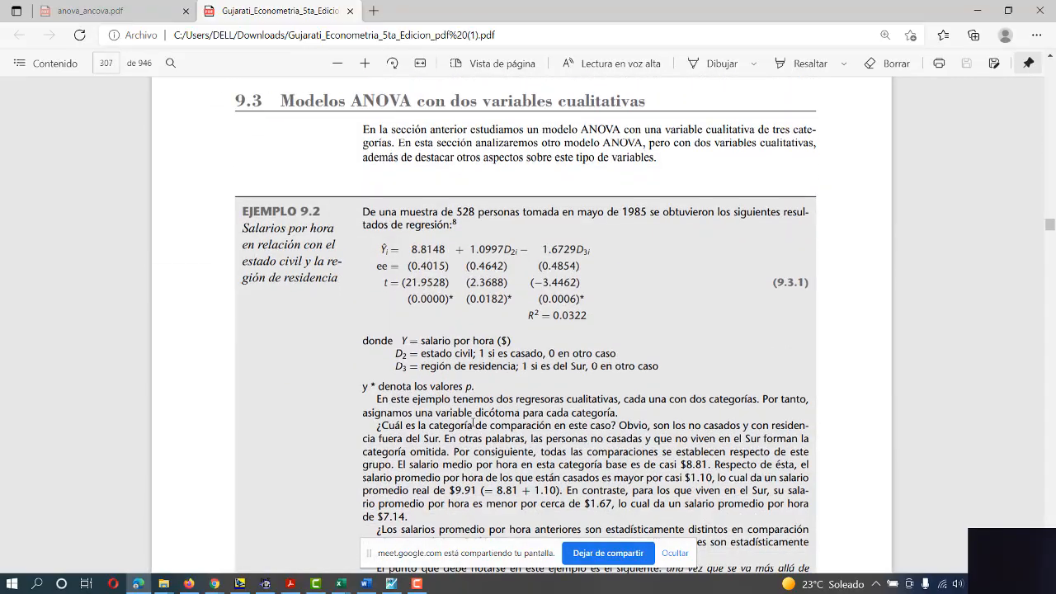
scroll(475, 420, "down", 12)
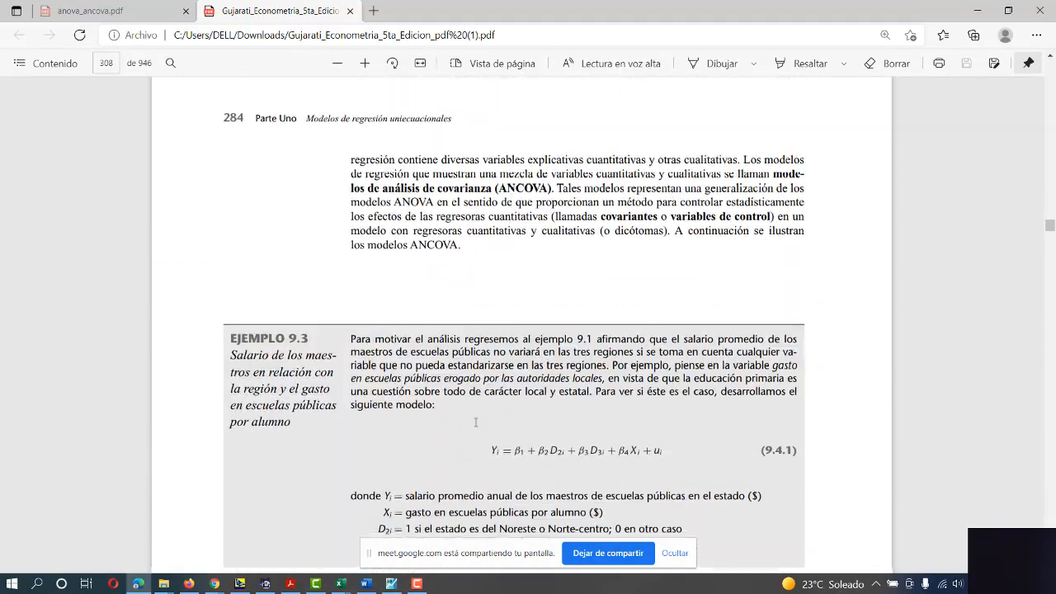
scroll(475, 420, "down", 5)
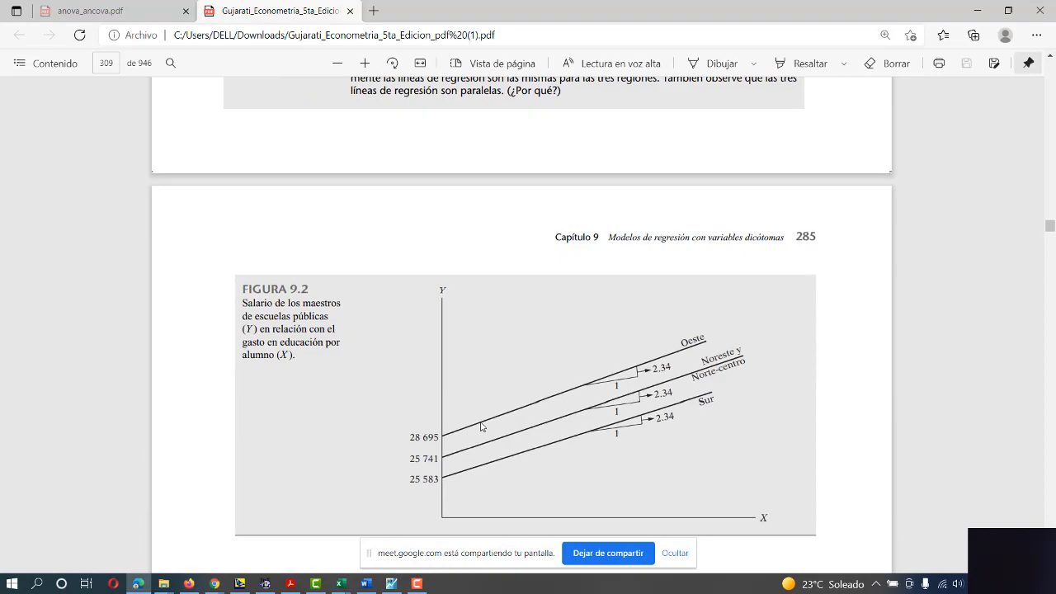
scroll(484, 426, "down", 3)
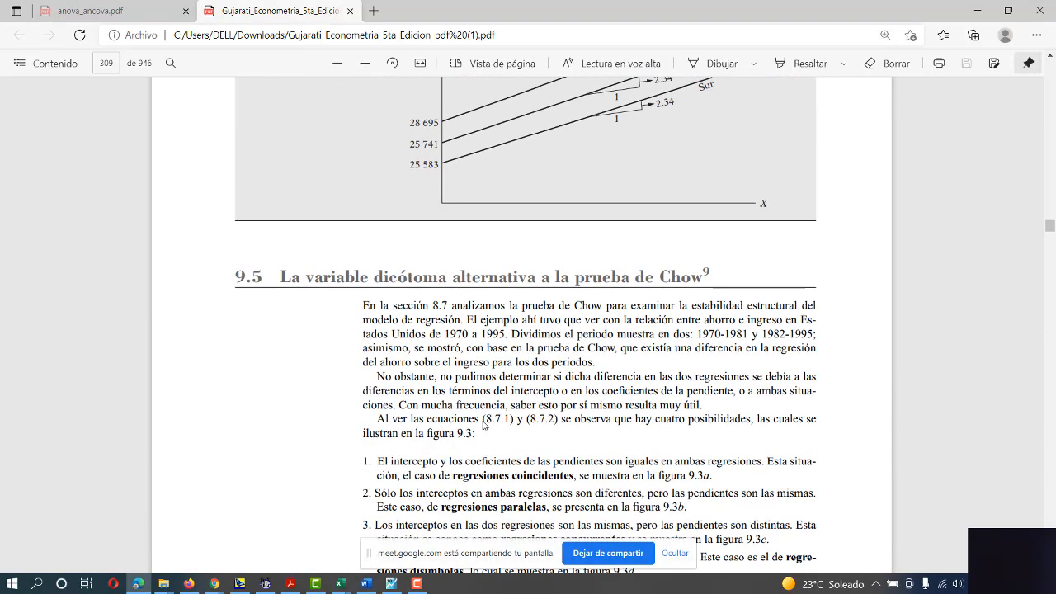
scroll(484, 426, "down", 4)
scroll(495, 427, "up", 8)
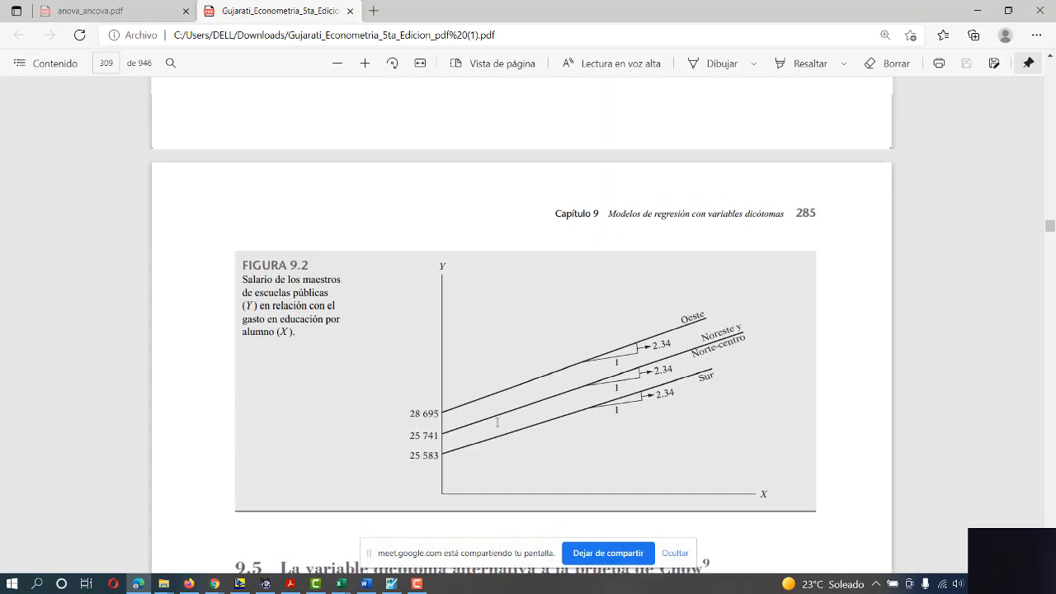
scroll(503, 428, "down", 5)
scroll(505, 425, "up", 4)
Read the four regression cases in section 9.5 and examine Figure 9.3 with the plausible savings-income regressions.
scroll(507, 424, "down", 10)
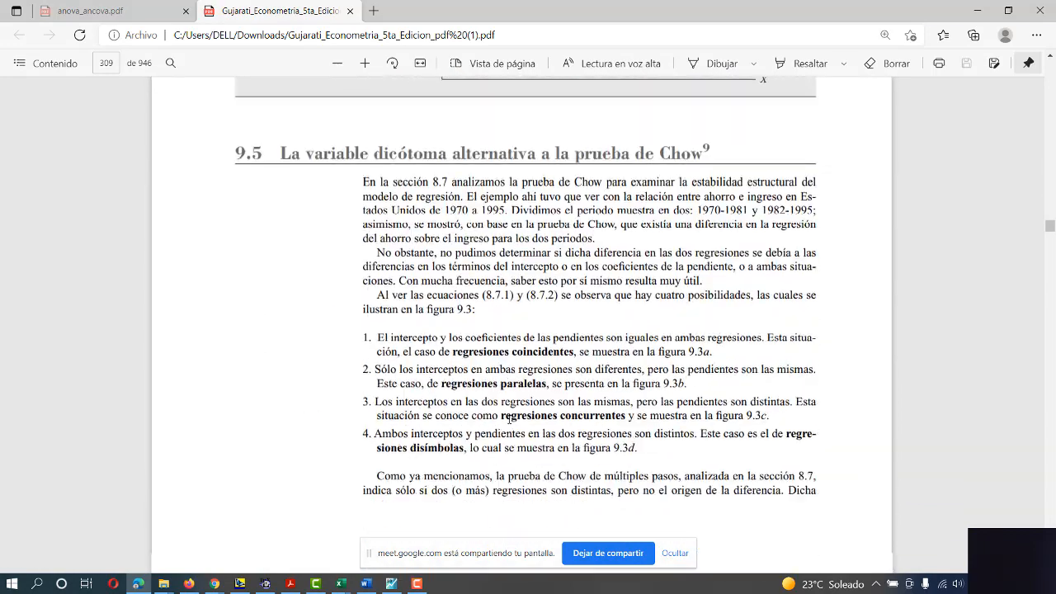
scroll(512, 423, "down", 3)
scroll(511, 421, "up", 3)
scroll(511, 418, "down", 1)
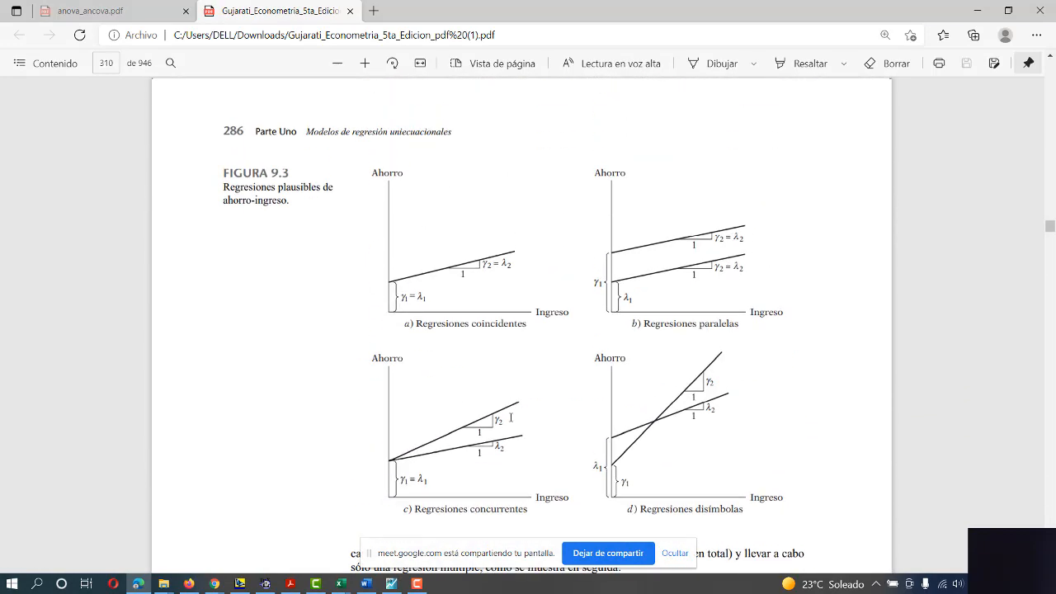
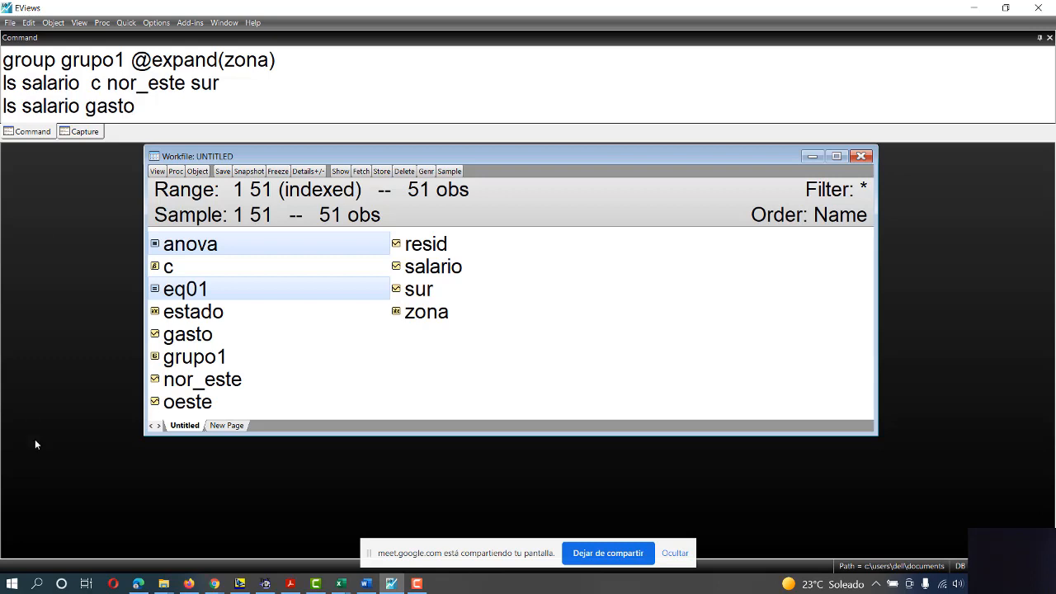
Estimate the regression of salario on gasto alone, without a constant, correcting the misspelled variable name in the command.
left_click(183, 335)
left_click(170, 107)
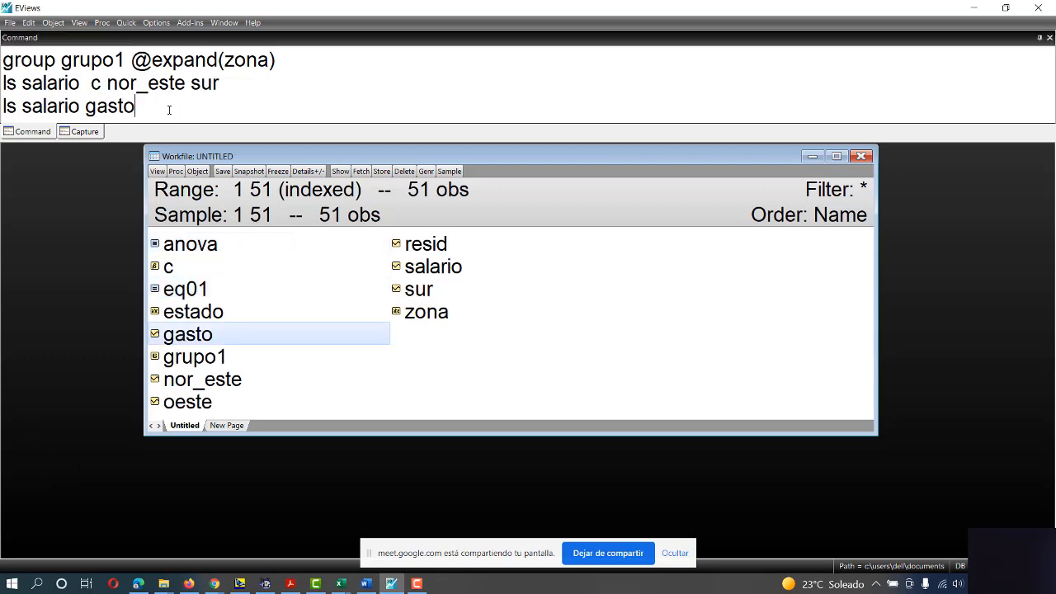
type("o")
key("Return")
key("Return")
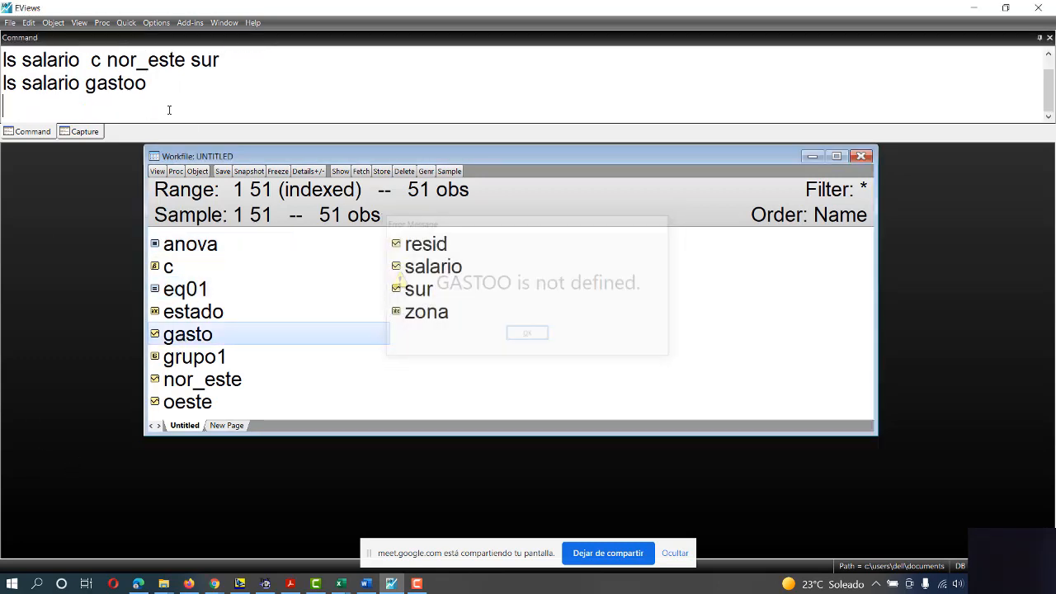
key("BackSpace")
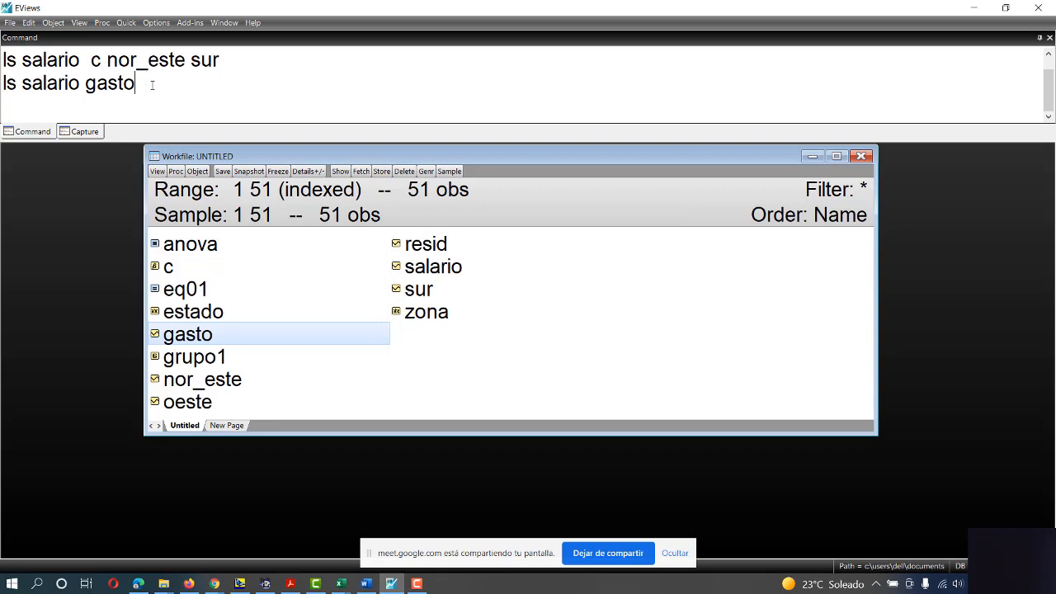
key("Return")
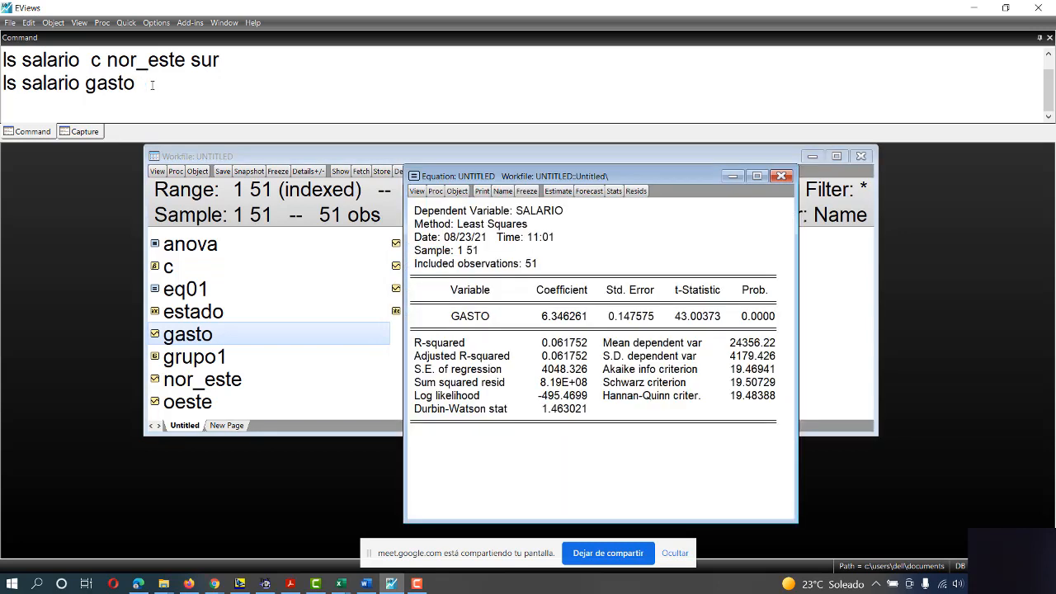
Insert the constant c before gasto in the regression command and estimate ls salario c gasto.
left_click(96, 83)
type("c")
key("Return")
key("Return")
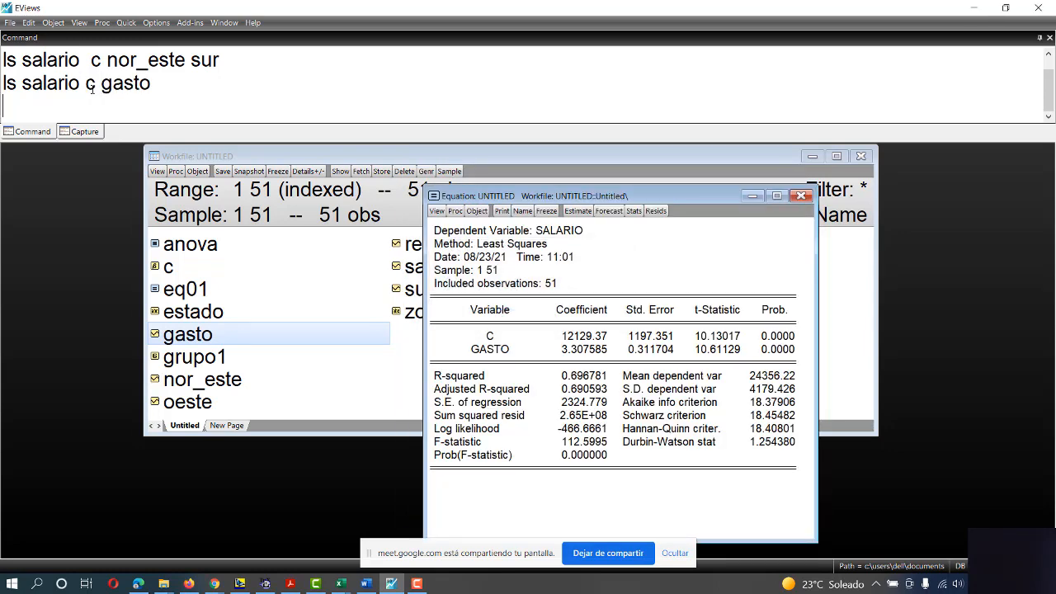
Remove gasto from the regression command, keeping only salario and the constant c.
left_click(153, 82)
key("Left")
key("Left")
key("Left")
key("Left")
key("Left")
key("Left")
key("Right")
key("shift+Right")
key("shift+Right")
key("shift+Right")
key("shift+Right")
key("shift+Right")
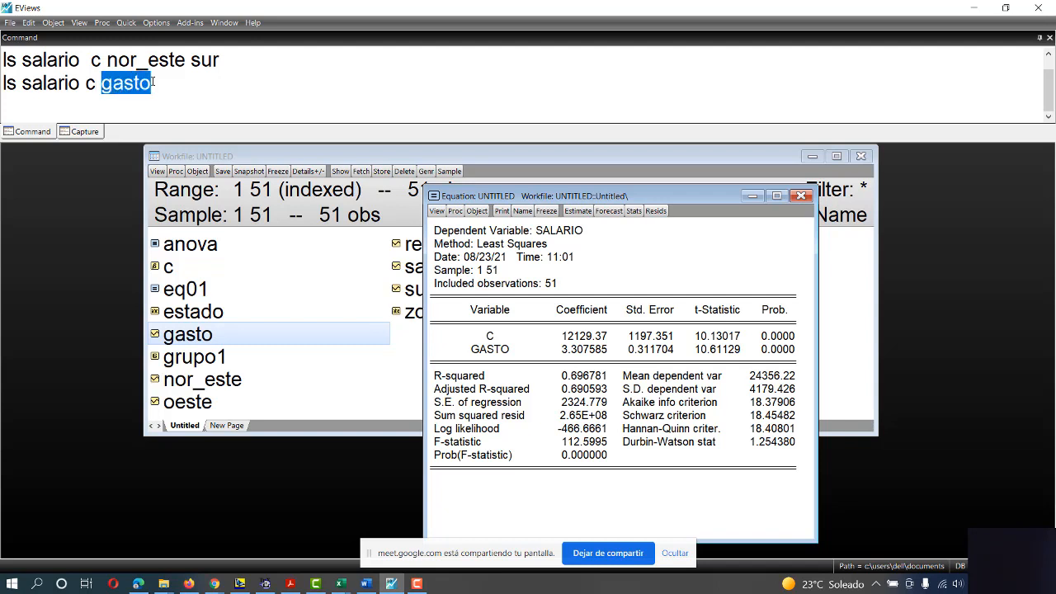
key("BackSpace")
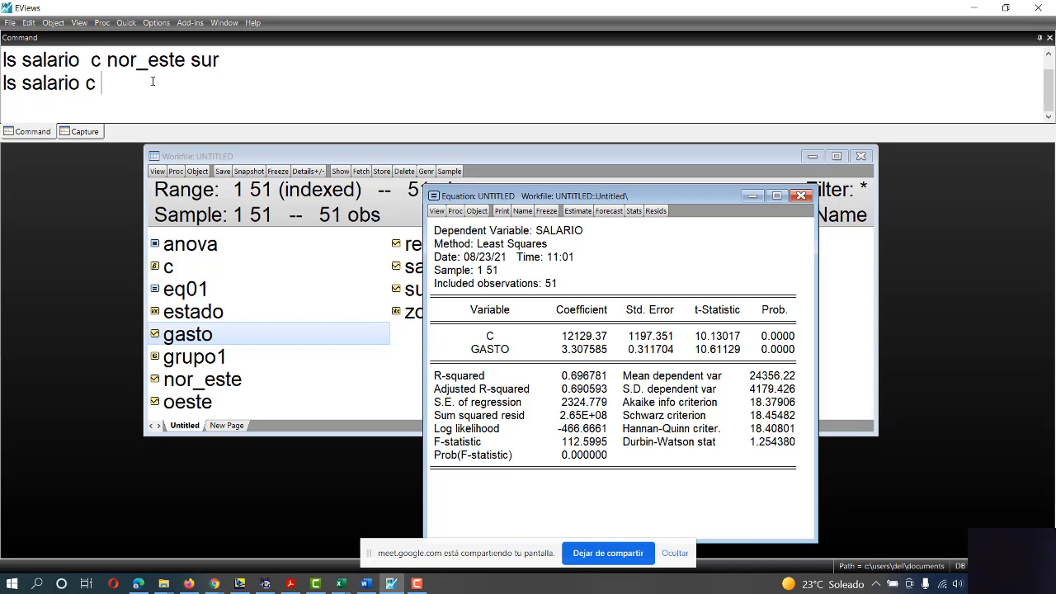
Add nor_este and sur after the constant c, estimate ls salario c nor_este sur, and highlight both dummies in the command.
type("nor:este")
key("BackSpace")
key("BackSpace")
key("BackSpace")
key("BackSpace")
key("BackSpace")
key("super+space")
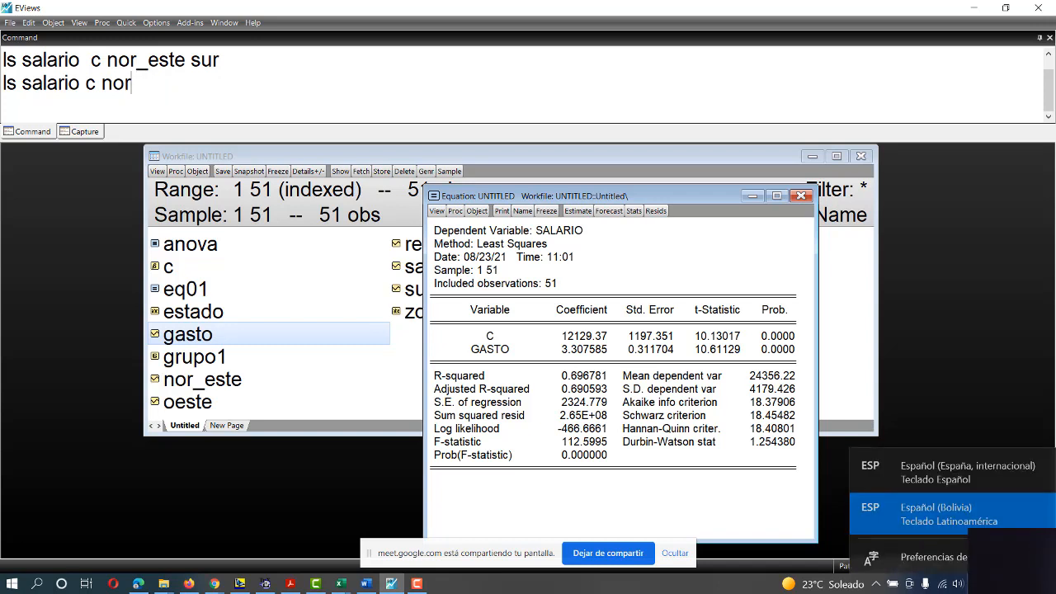
type("_este")
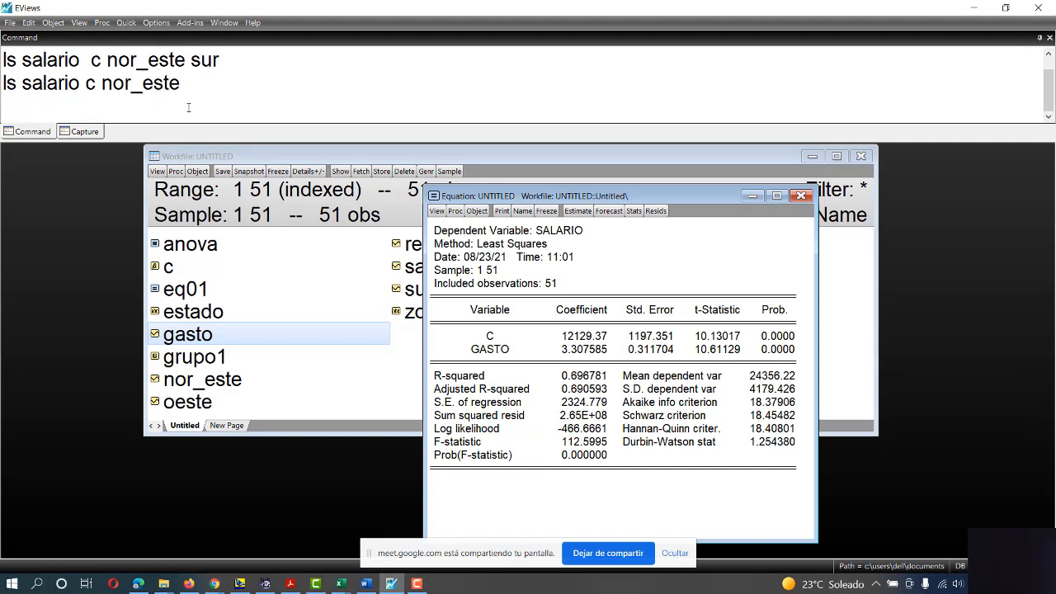
type(" sut")
key("BackSpace")
type("r")
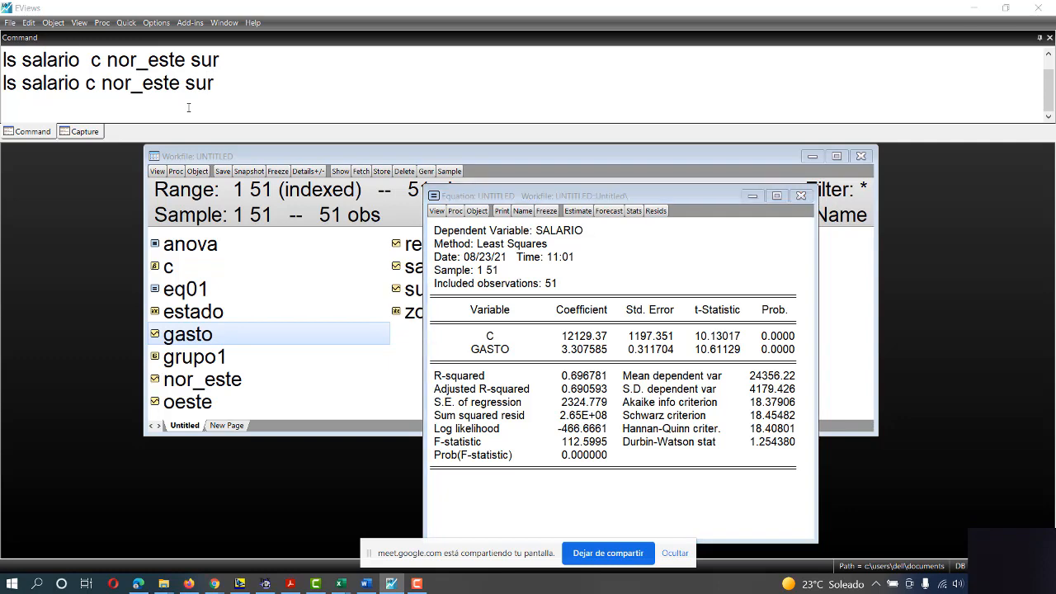
key("Return")
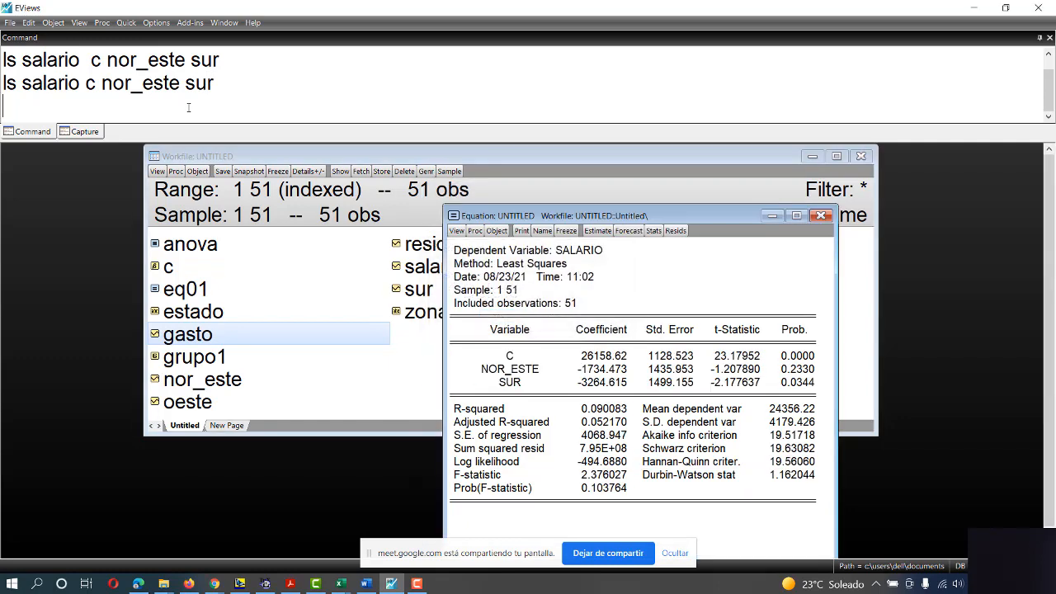
left_click_drag(217, 82, 102, 82)
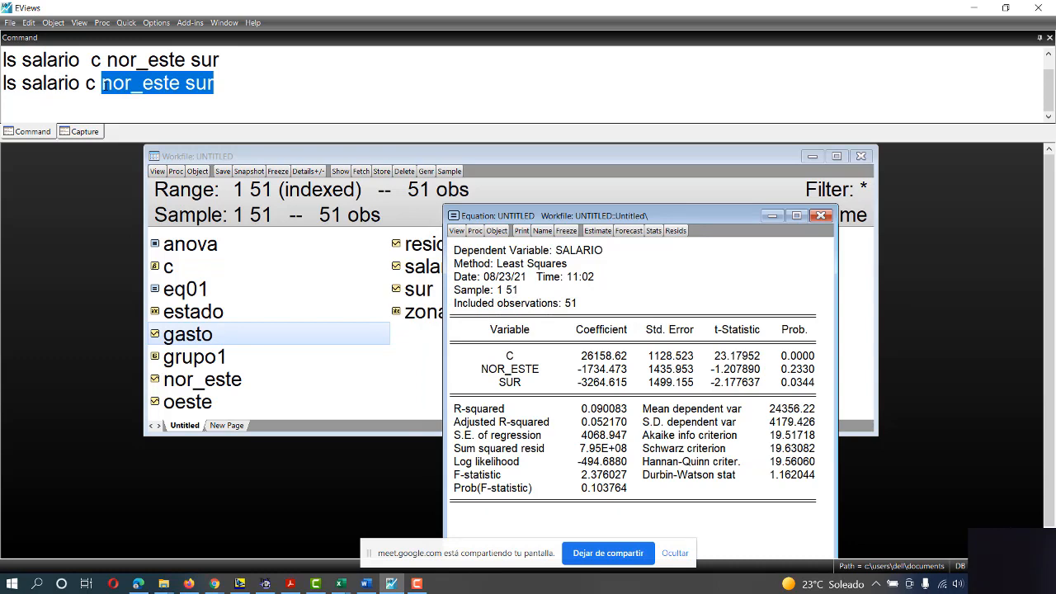
Replace nor_este and sur with gasto in the second regression command and estimate ls salario c gasto.
key("BackSpace")
type("gasto")
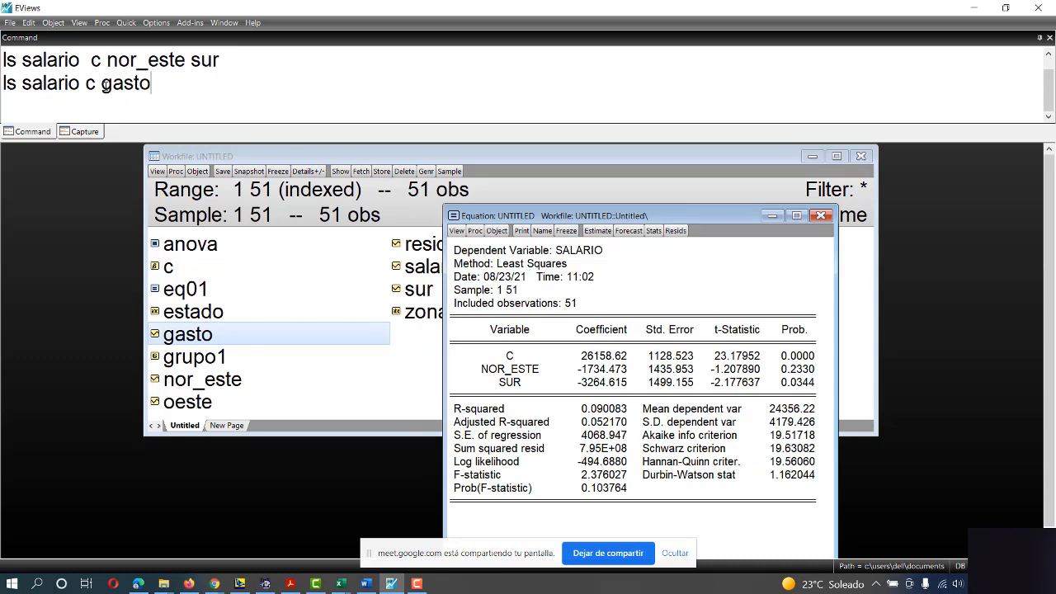
key("Return")
key("Return")
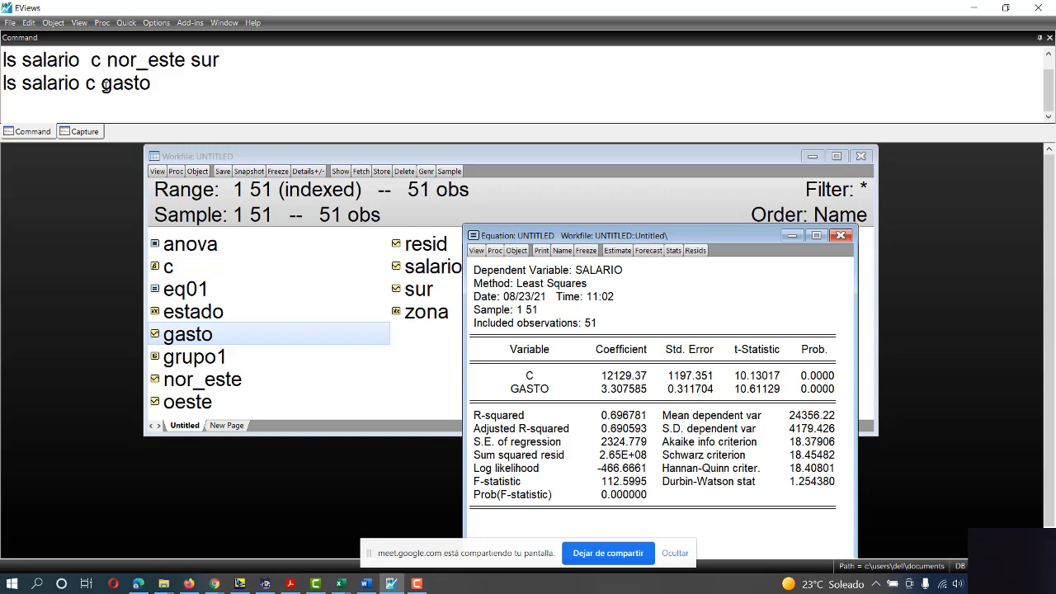
Add a space before gasto in the command and select the nor_este, sur and oeste series in the workfile.
left_click(98, 84)
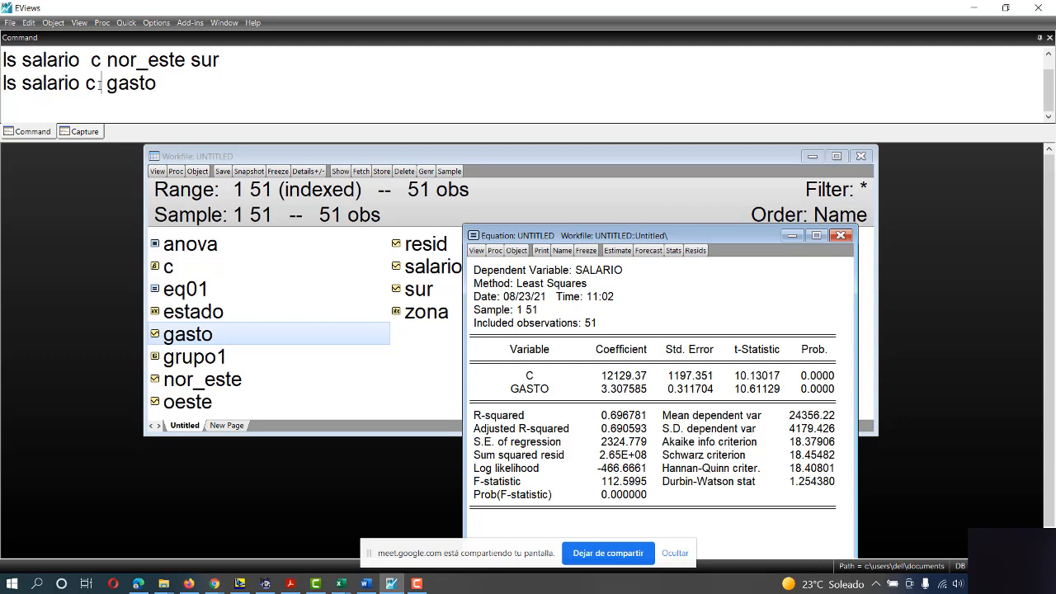
left_click(189, 378)
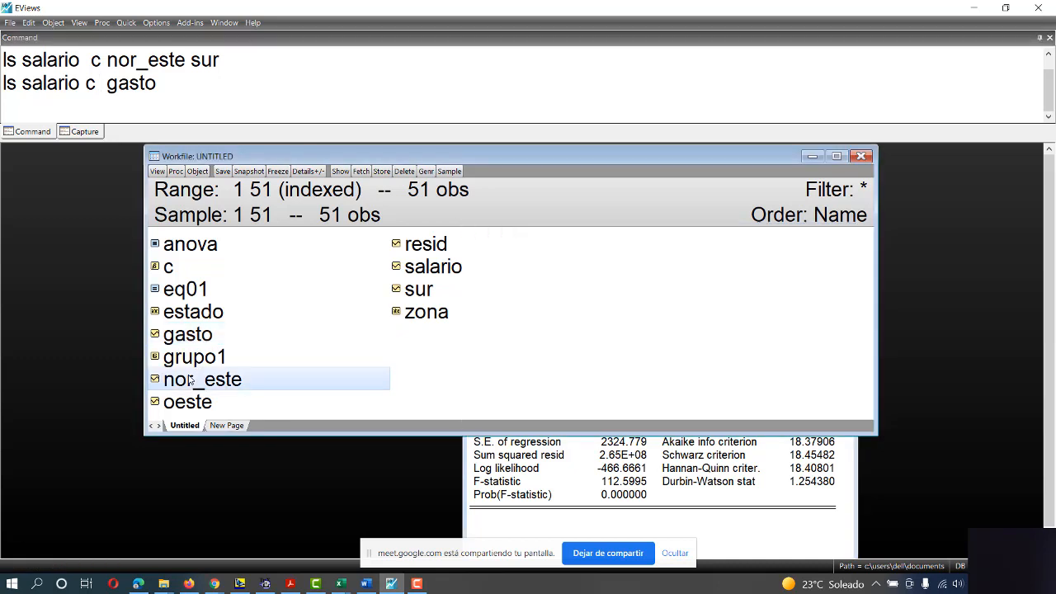
left_click(423, 293, "ctrl")
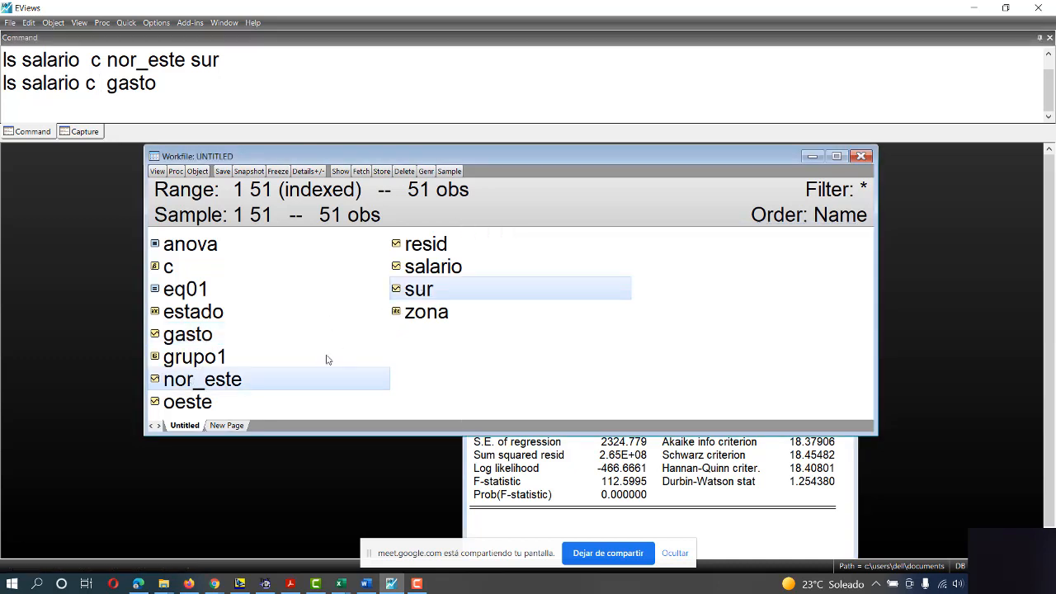
left_click(207, 404, "ctrl")
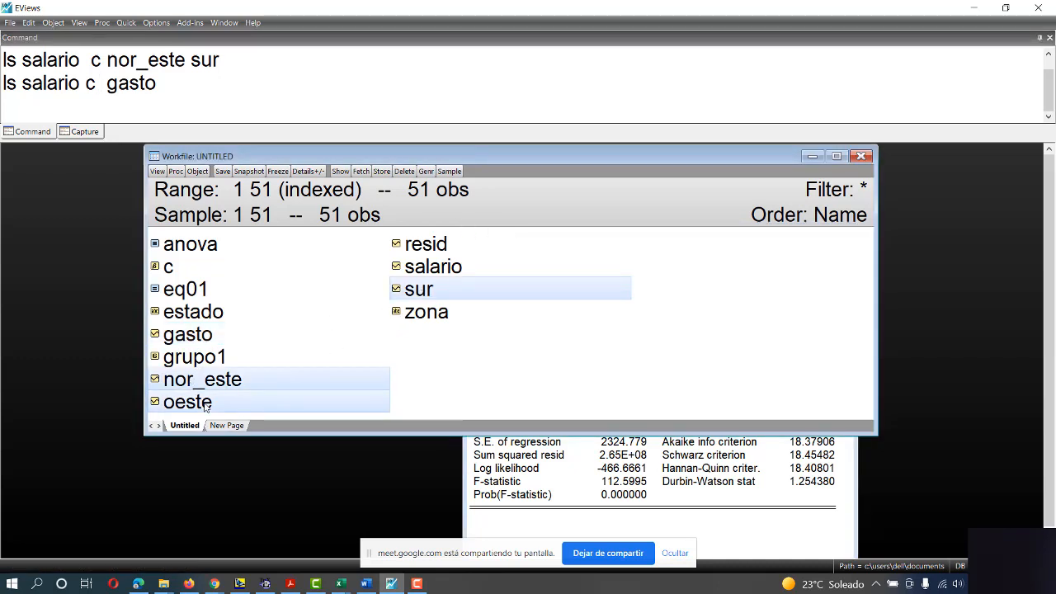
Insert nor_Este and sur before gasto in the command and estimate ls salario c nor_Este sur gasto.
left_click(108, 90)
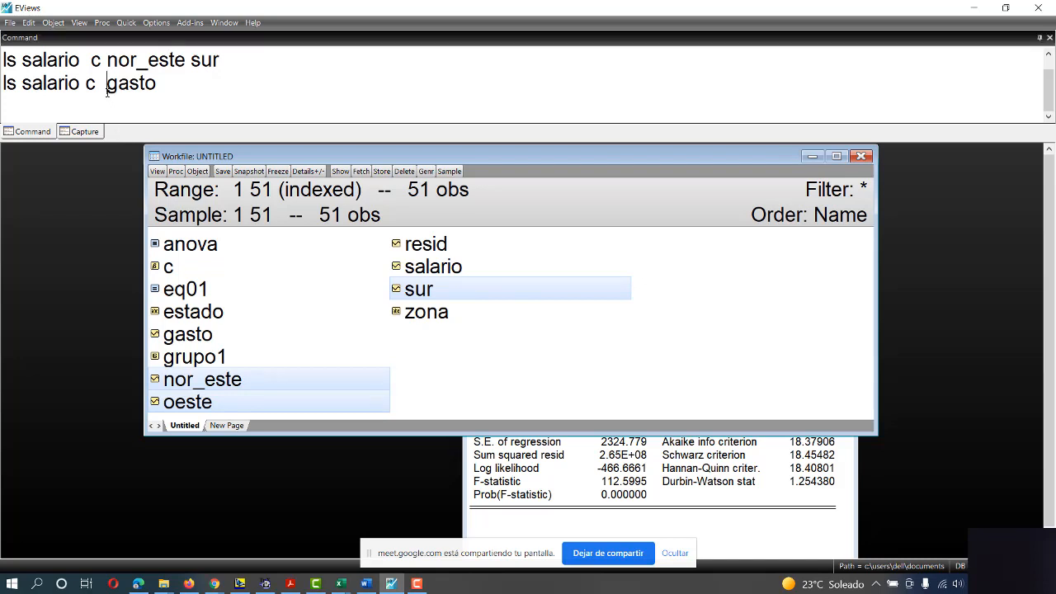
type("nor")
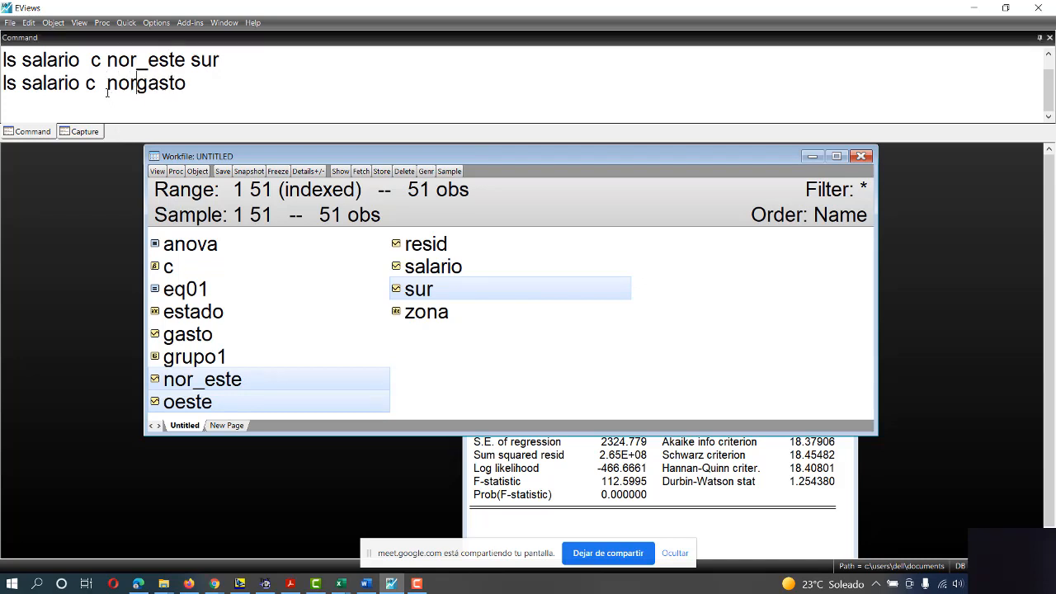
type("_")
key("BackSpace")
type("_Este")
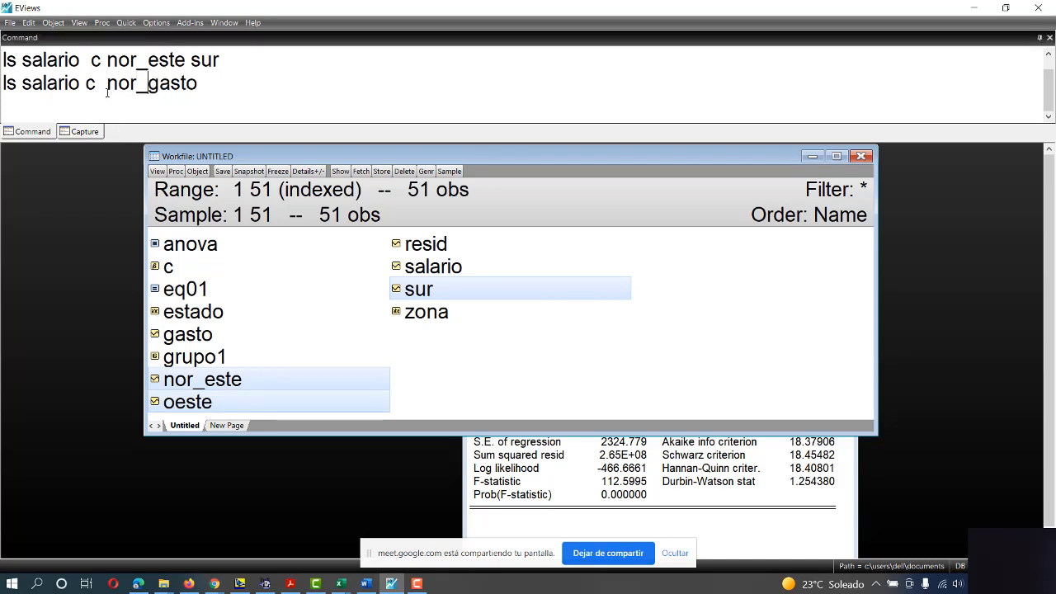
key("BackSpace")
key("BackSpace")
key("BackSpace")
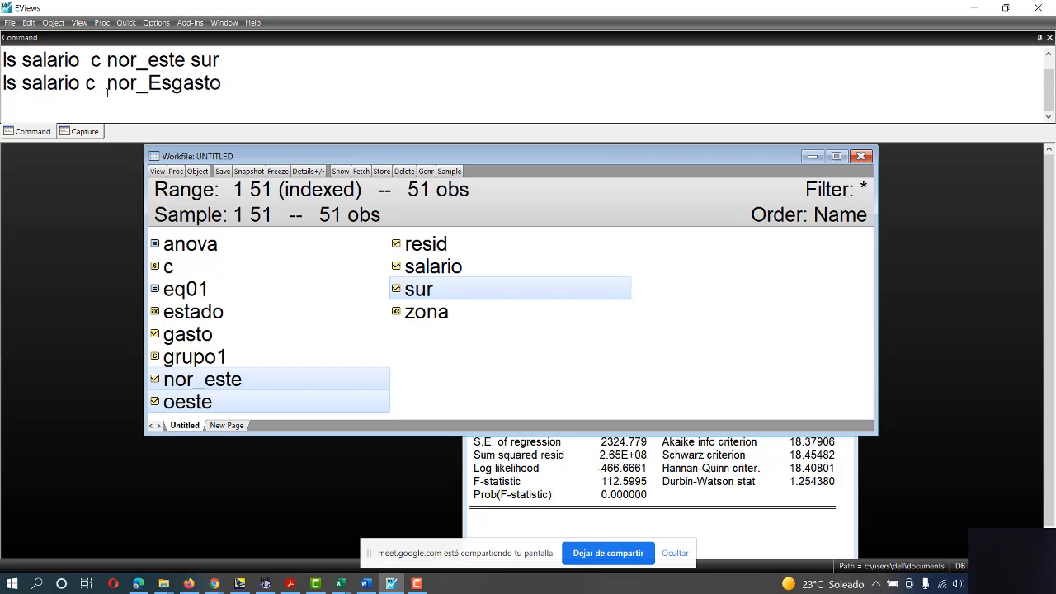
type("te sur")
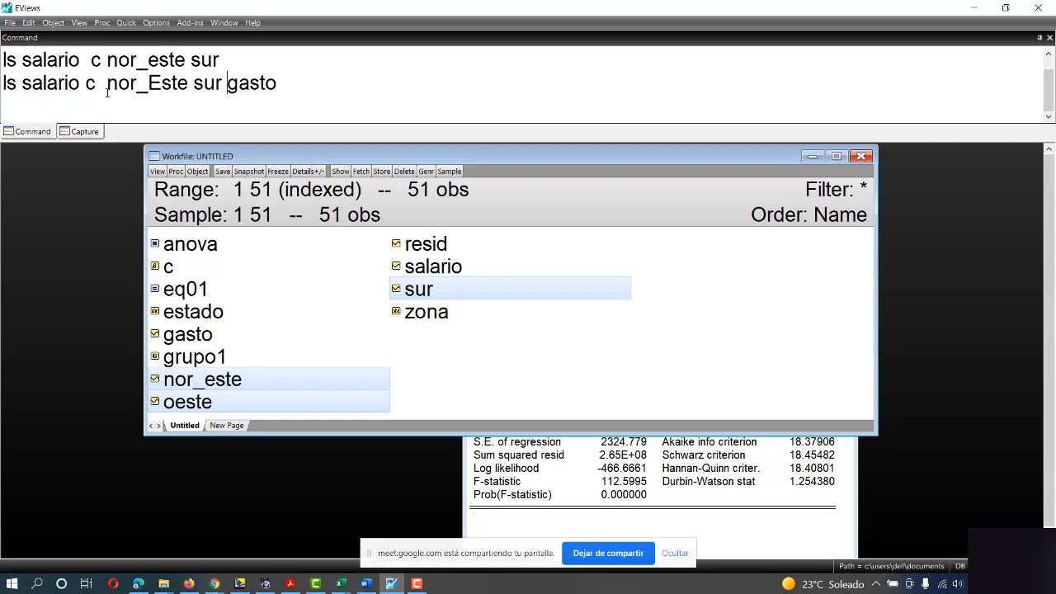
key("Return")
key("Return")
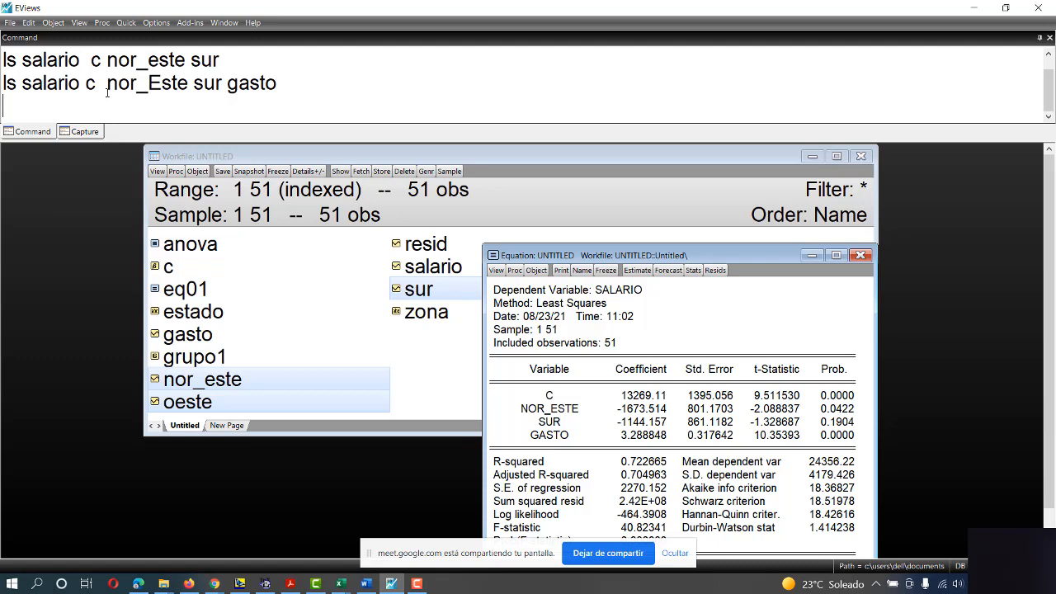
Switch to anova_ancova.pdf in Acrobat Reader and examine the ANCOVA regression output beside Figura 9.2.
left_click(288, 584)
scroll(277, 528, "up", 5)
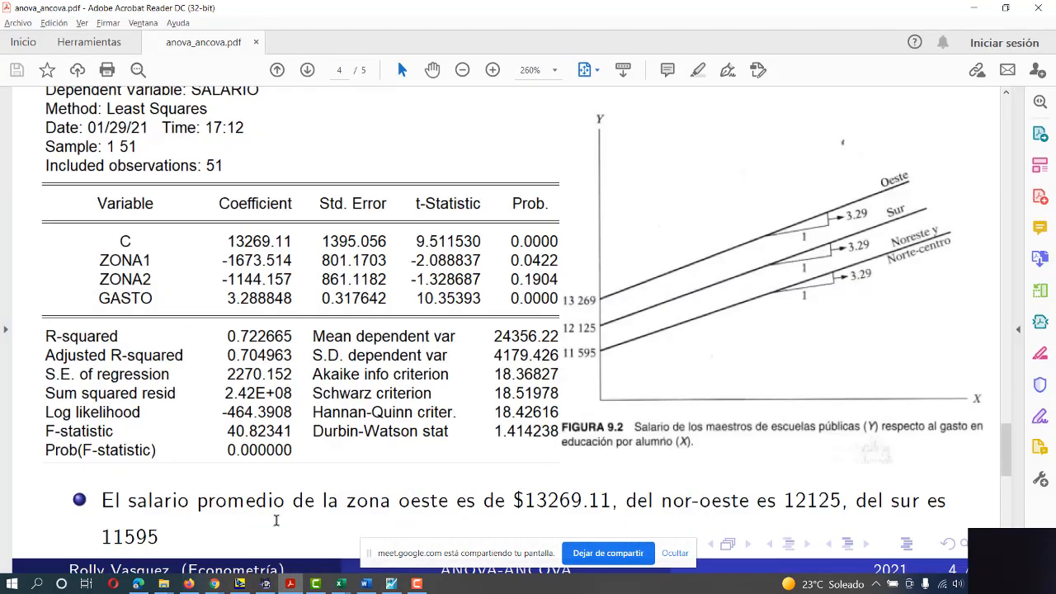
scroll(277, 520, "up", 1)
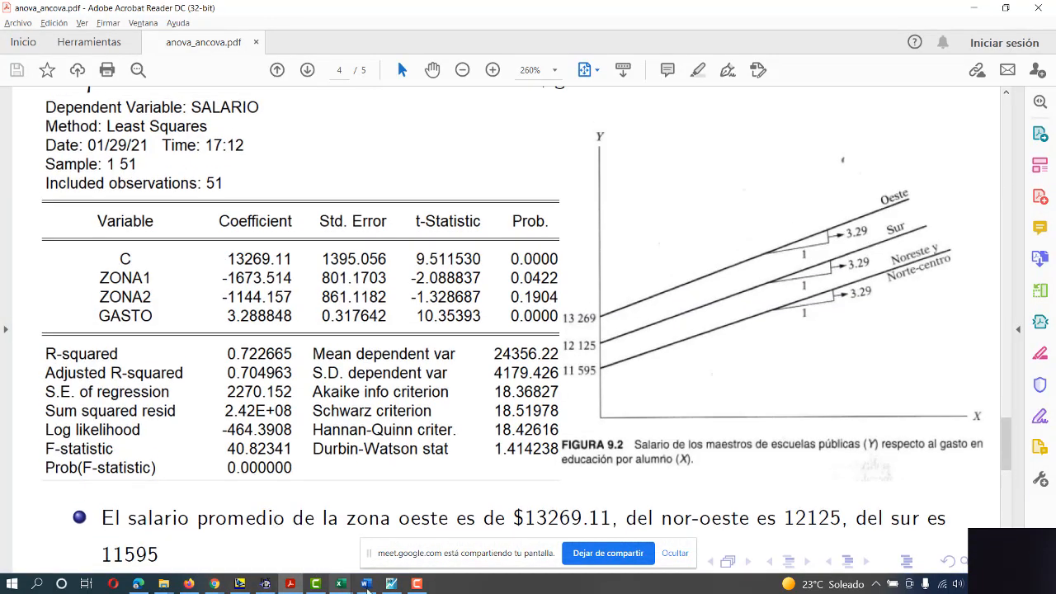
Switch to Scientific WorkPlace and copy the equation below MULTIPLICATIVO onto the empty line under ANOVA.
left_click(239, 583)
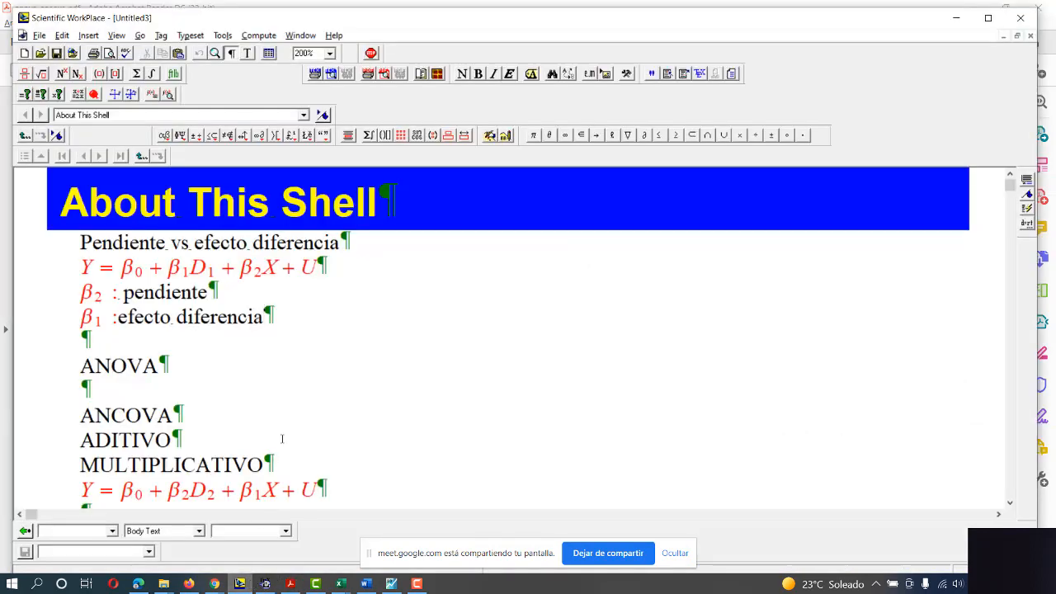
left_click(195, 366)
scroll(234, 312, "down", 5)
scroll(213, 461, "up", 5)
left_click_drag(316, 493, 83, 493)
key("ctrl+c")
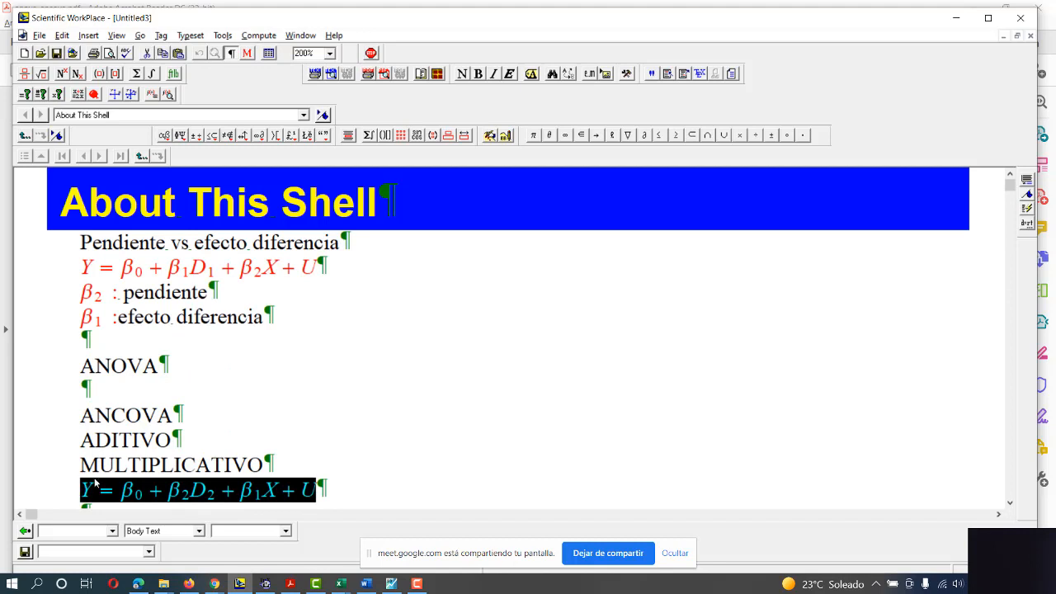
left_click(123, 386)
key("ctrl+v")
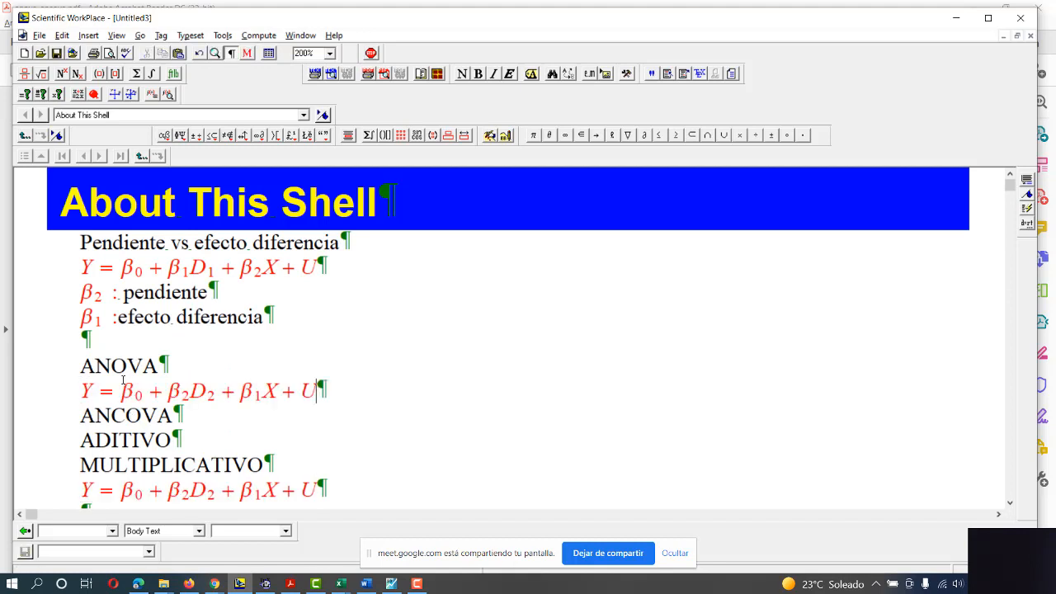
Remove the β1X term from the ANOVA equation, add a plus sign before U, and change the dummy term to β1D1.
left_click_drag(279, 400, 218, 397)
key("Delete")
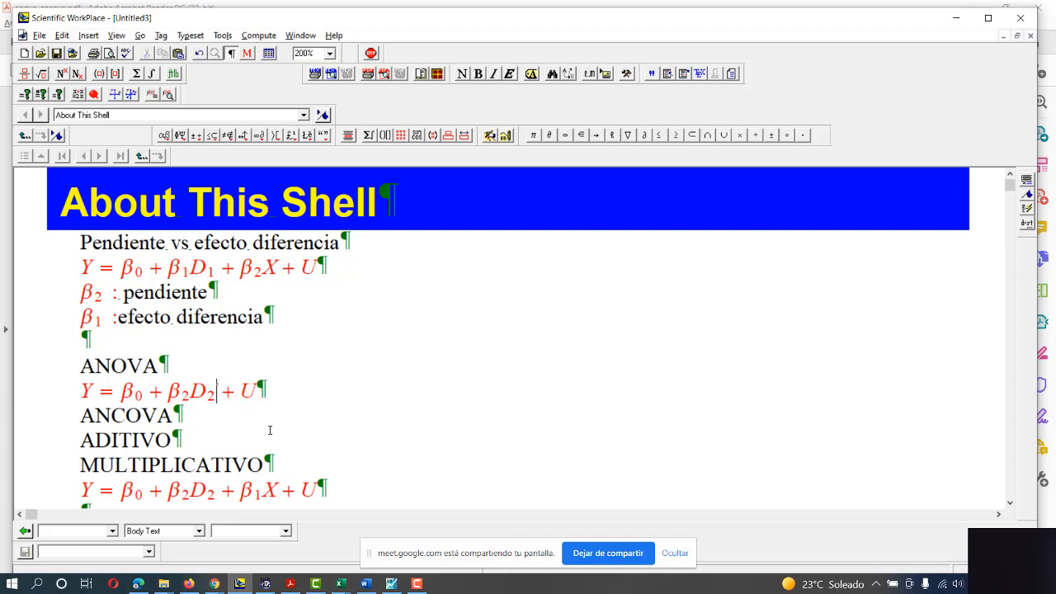
type("+")
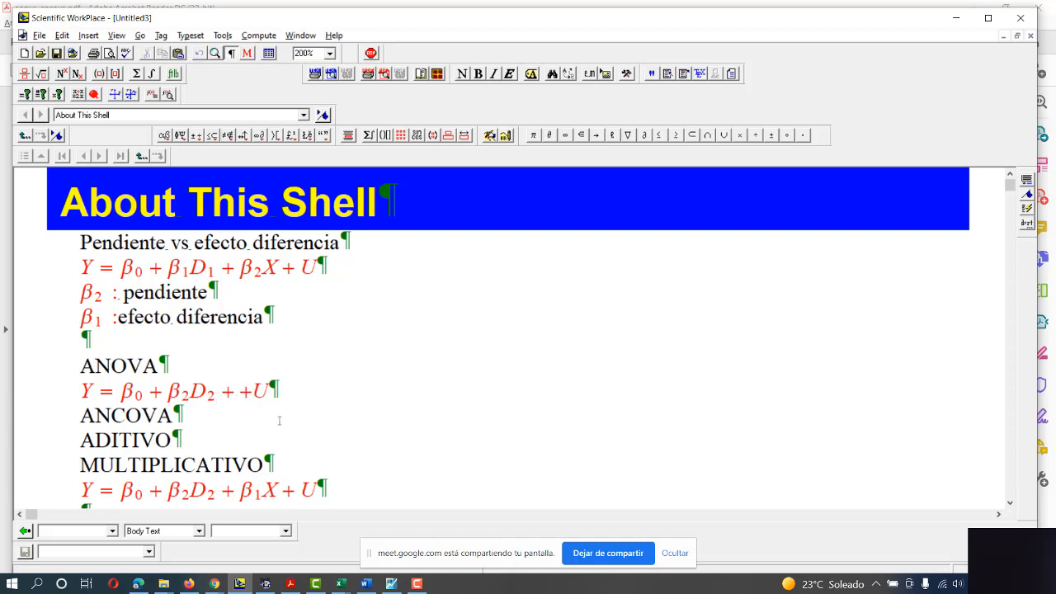
left_click(189, 399)
key("BackSpace")
type("1")
key("Right")
key("Right")
key("Right")
key("BackSpace")
type("1")
Copy Y = β0 + β1D1 + β2X + U from under the first heading to beside ADITIVO and highlight its + β1D1 term.
left_click(202, 435)
left_click(317, 272)
left_click_drag(317, 272, 80, 271)
key("ctrl+c")
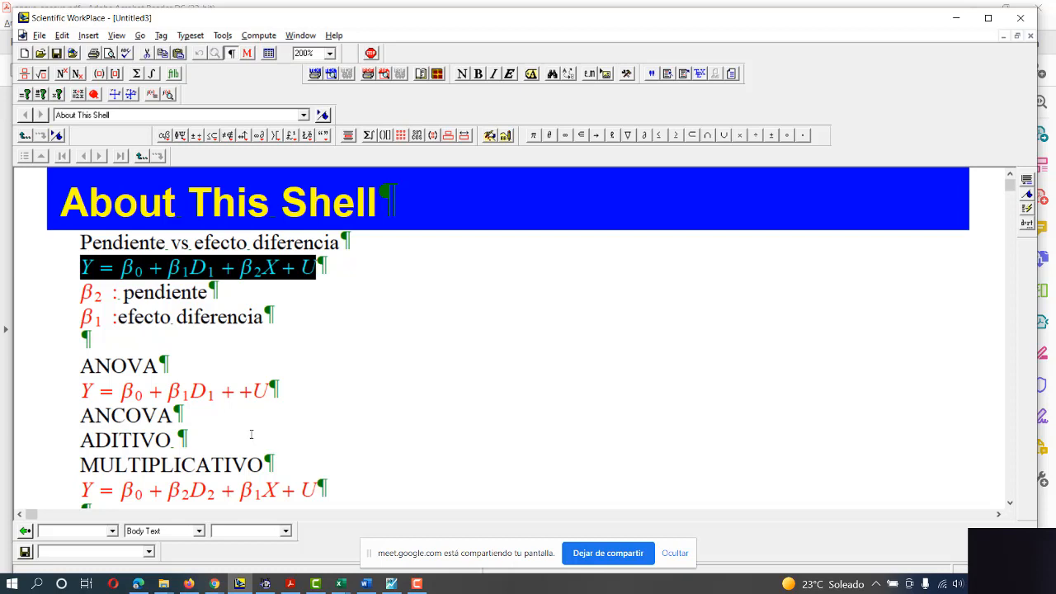
left_click(252, 434)
key("ctrl+v")
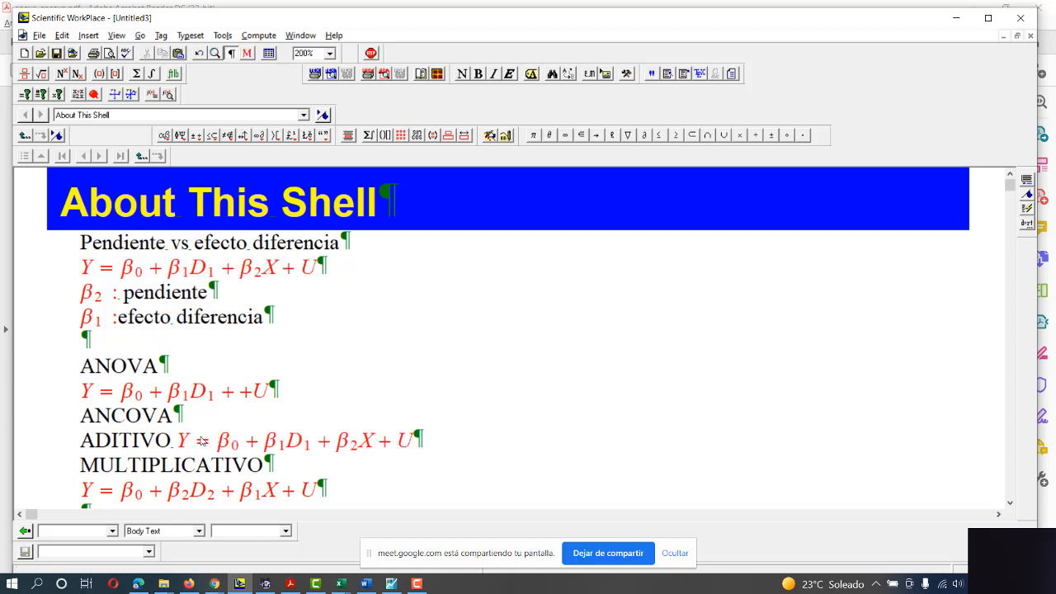
left_click_drag(192, 441, 182, 442)
left_click_drag(381, 444, 252, 443)
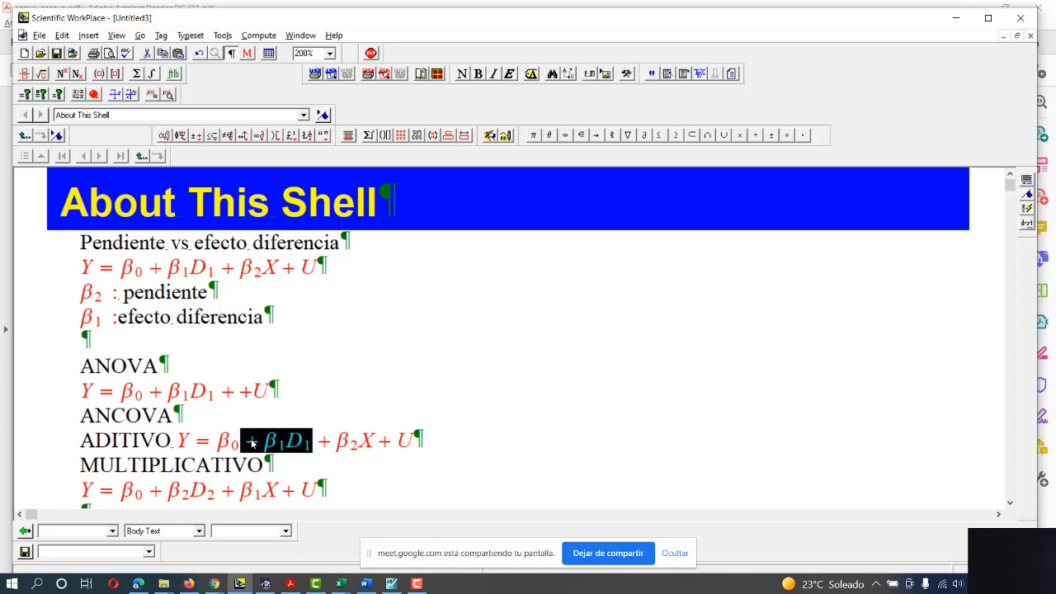
Copy the equation Y = β0 + β1D1 + β2X + U from the ADITIVO line onto the MULTIPLICATIVO line.
left_click(276, 466)
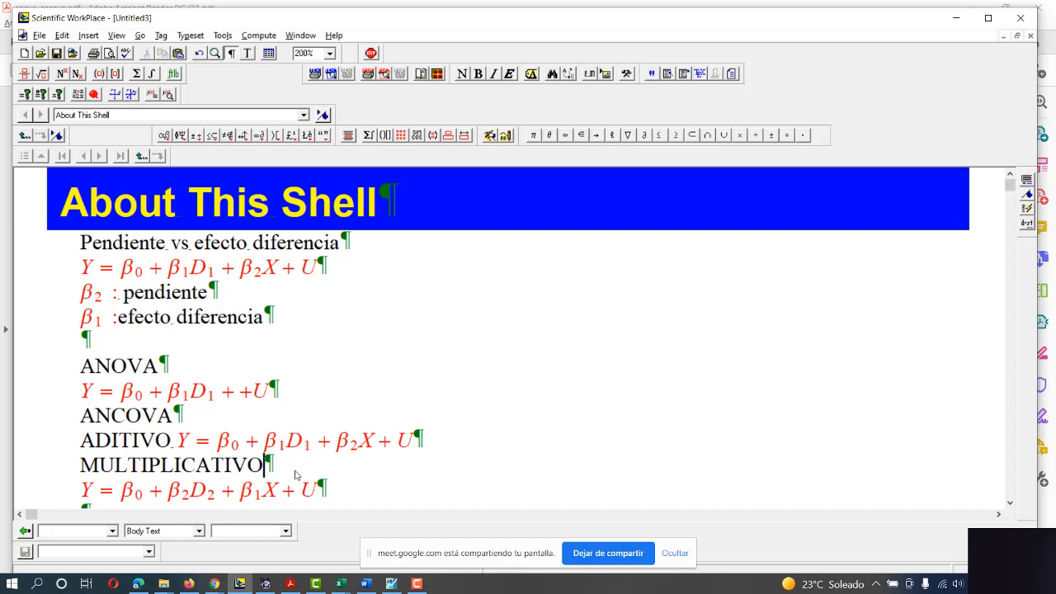
key("ctrl+m")
left_click_drag(413, 445, 171, 444)
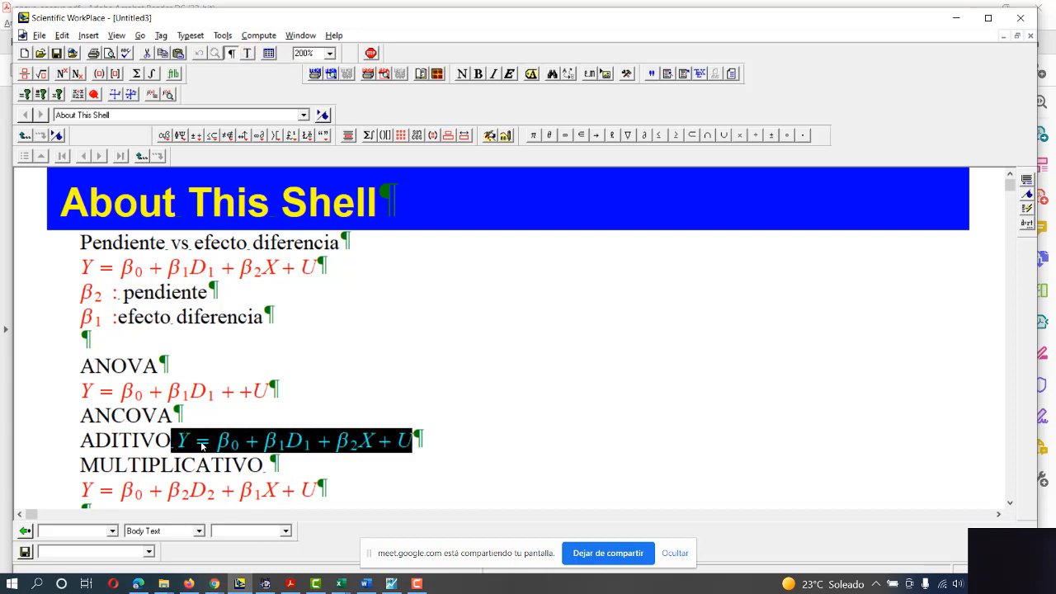
key("ctrl+c")
left_click(279, 464)
key("ctrl+v")
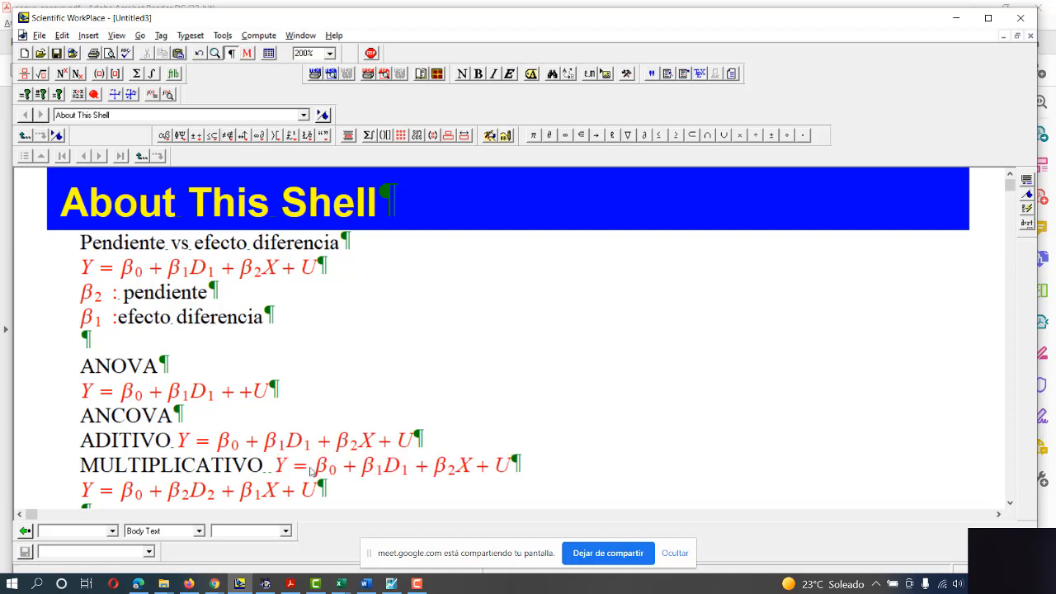
Insert an additional + β1D1 term before U in the MULTIPLICATIVO equation.
double_click(282, 467)
double_click(463, 467)
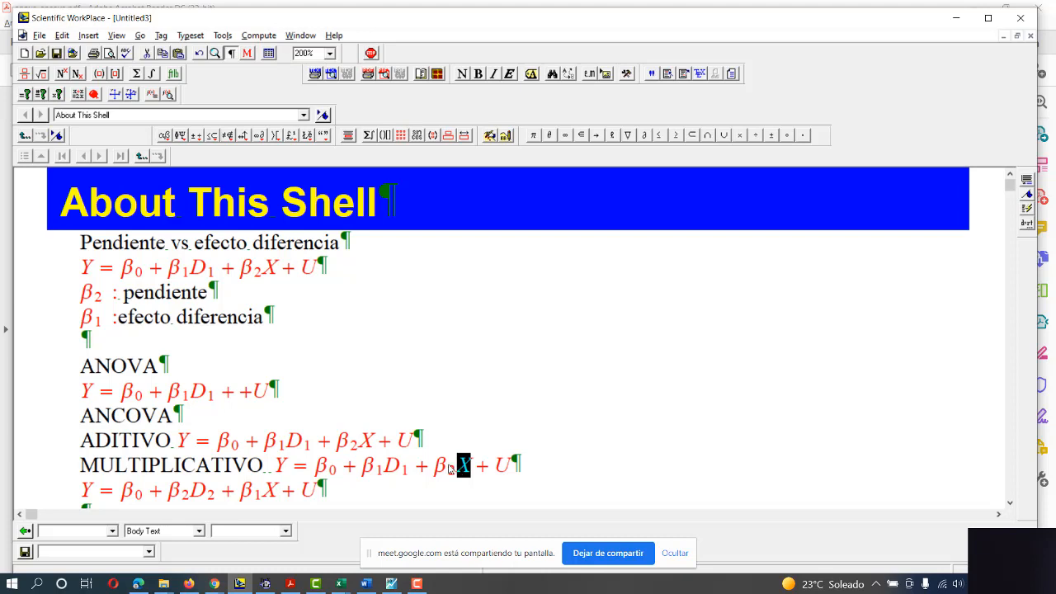
left_click_drag(412, 467, 350, 468)
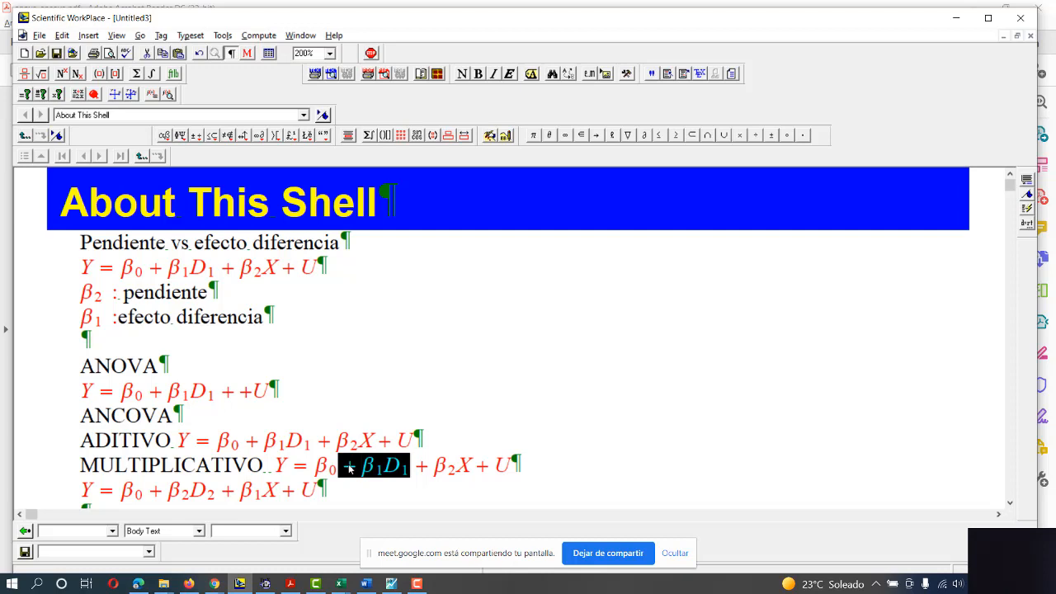
left_click(497, 474)
type("+")
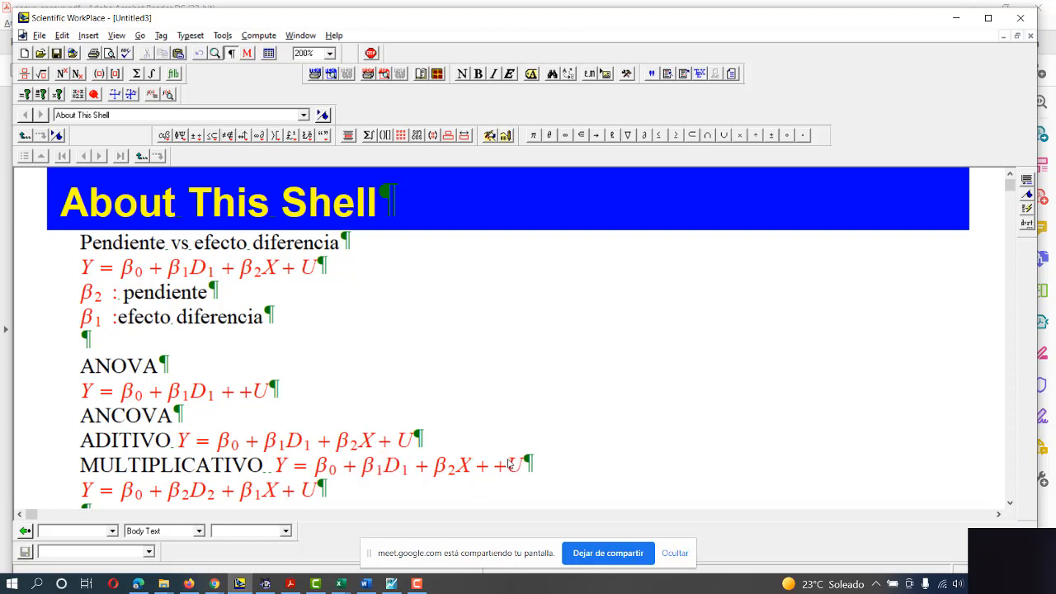
left_click_drag(410, 467, 363, 471)
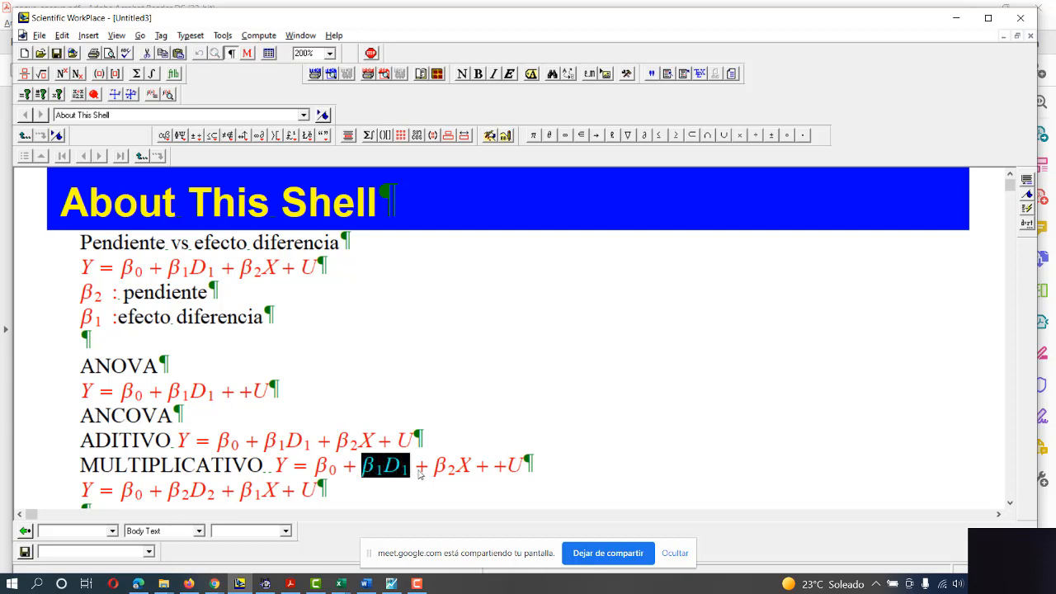
left_click(498, 473)
key("ctrl+v")
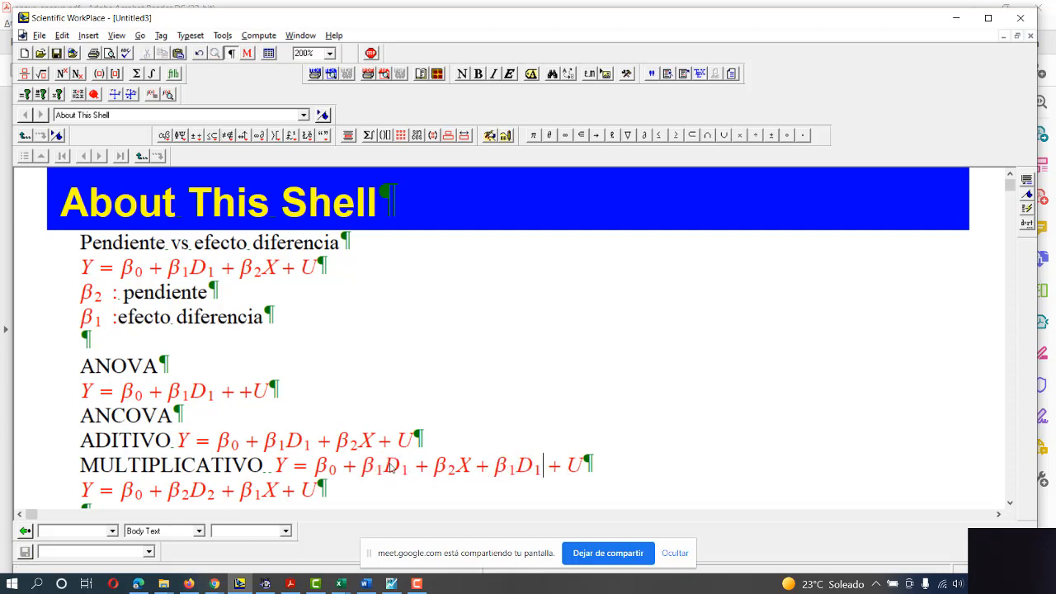
Turn the added term of the MULTIPLICATIVO equation into β3XD1 by inserting X and setting the beta subscript to 3.
left_click_drag(383, 468, 470, 469)
left_click(519, 468)
key("ctrl+v")
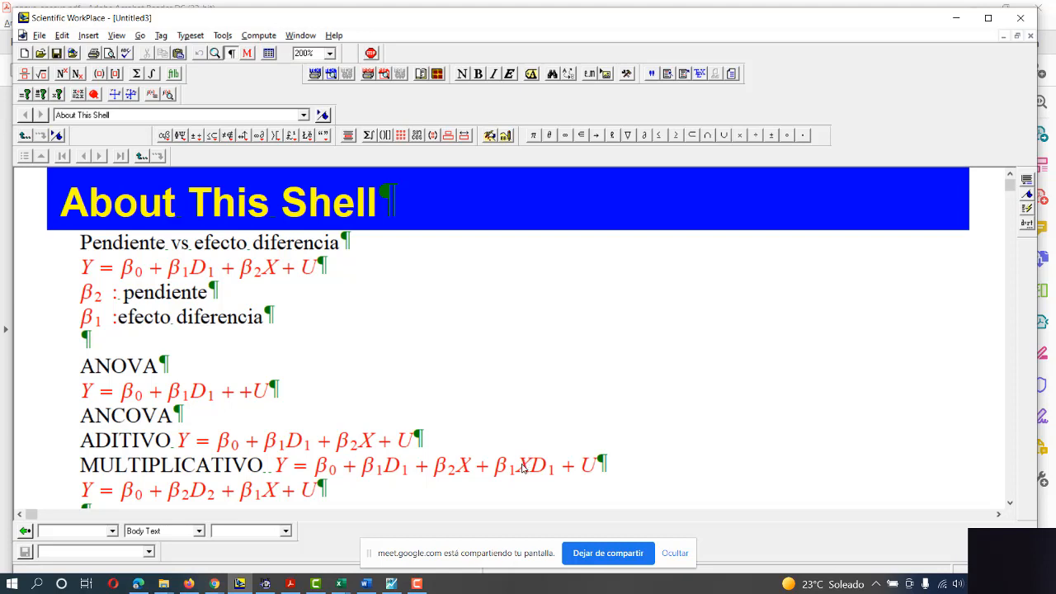
left_click_drag(457, 470, 390, 472)
left_click(389, 473)
left_click(339, 472)
left_click_drag(340, 472, 318, 476)
left_click(445, 467)
key("BackSpace")
type("3")
left_click_drag(571, 467, 498, 470)
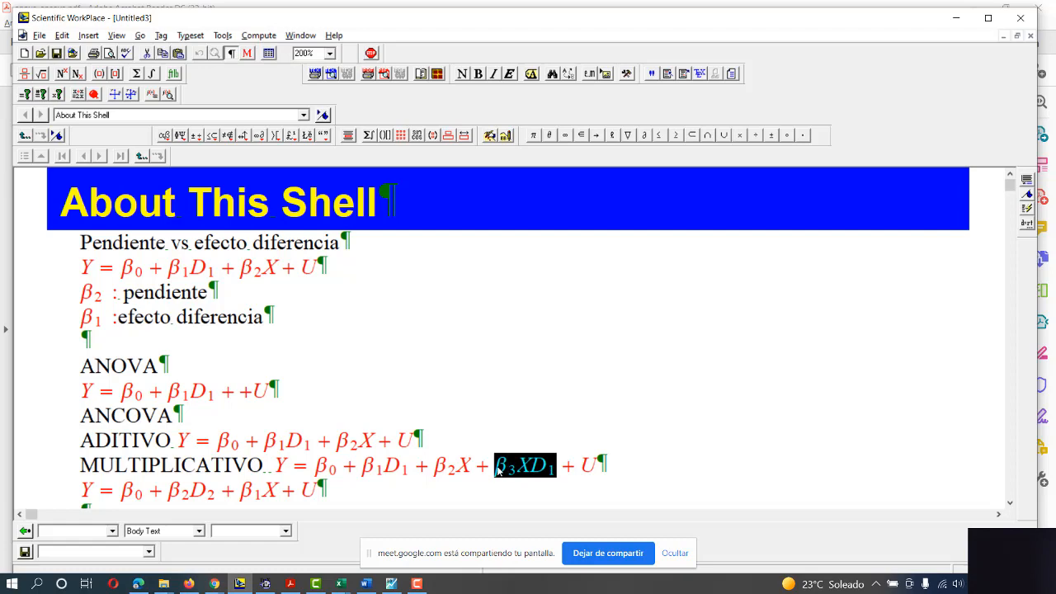
Switch to EViews, name the open salario regression ANCOVA_Aditivo and close its equation window.
key("alt+Tab")
key("alt+Tab")
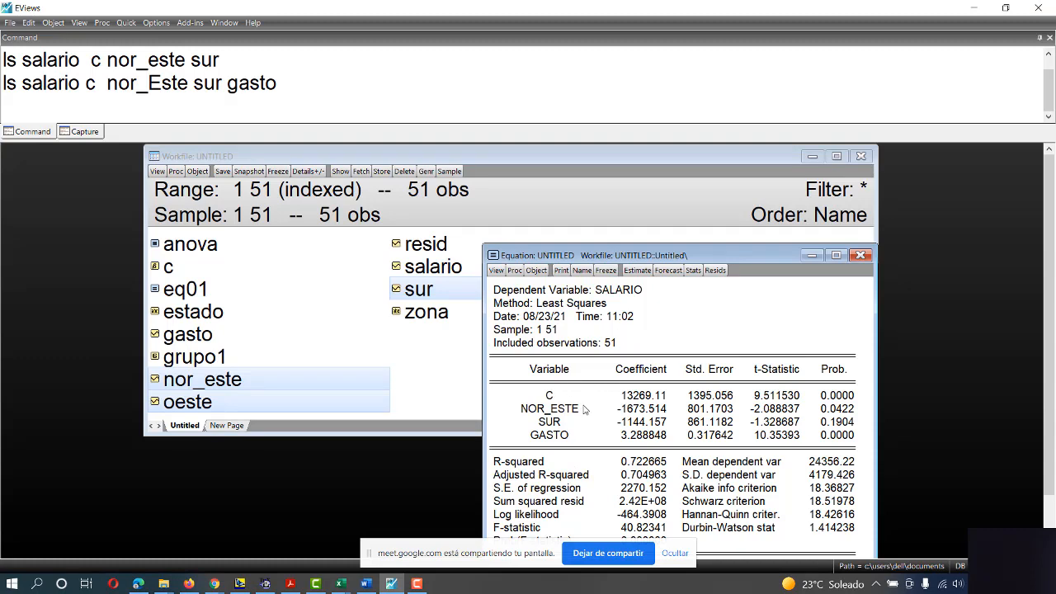
left_click(583, 269)
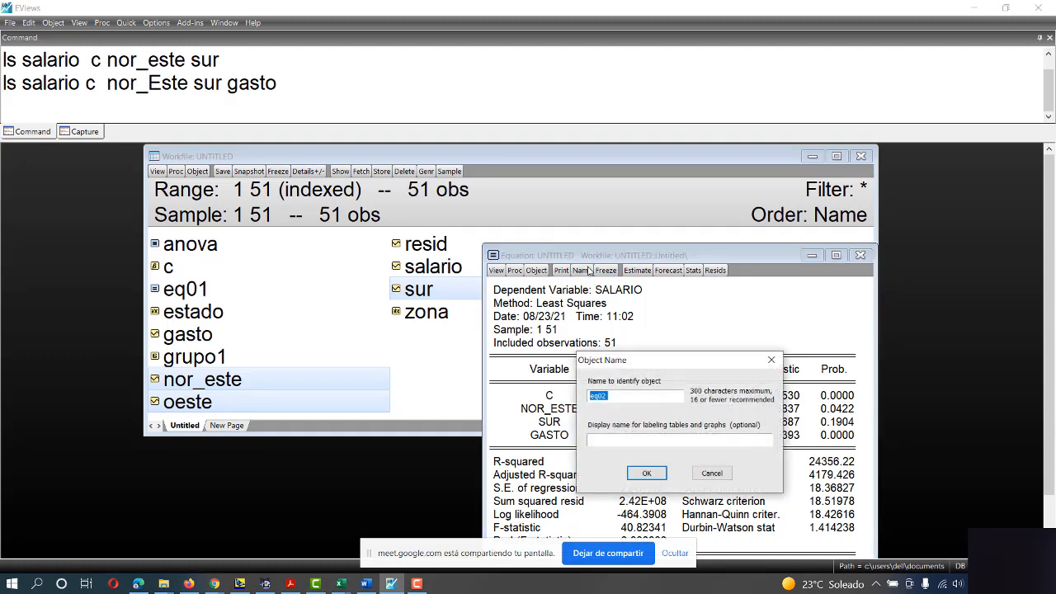
type("ANCOVA_Aditivo")
key("Return")
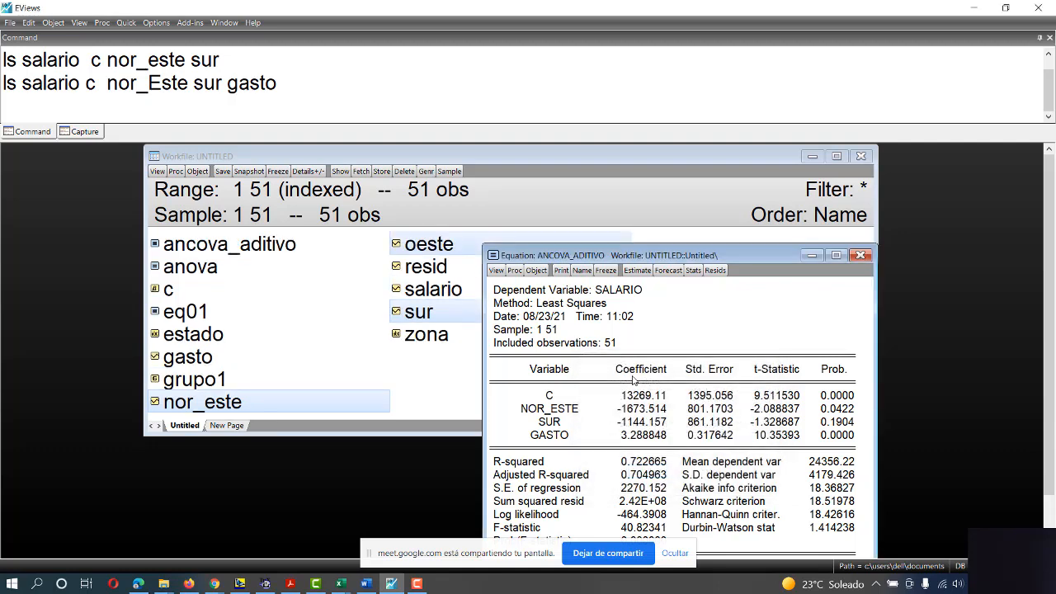
left_click(861, 256)
Append the interaction term gasto*nor_Este to the command ls salario c nor_Este sur gasto.
left_click_drag(4, 85, 286, 85)
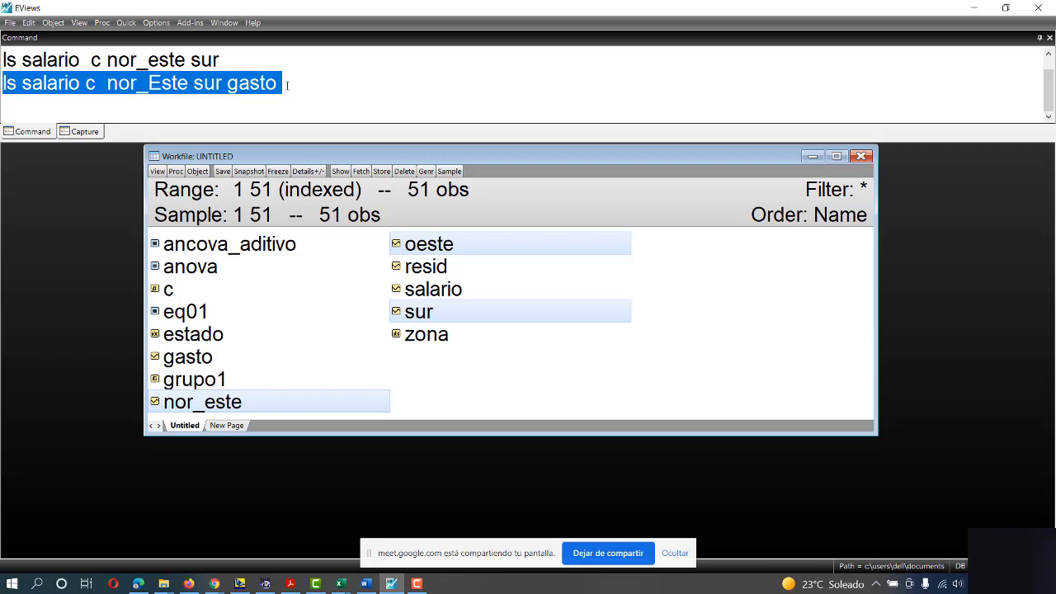
left_click(286, 85)
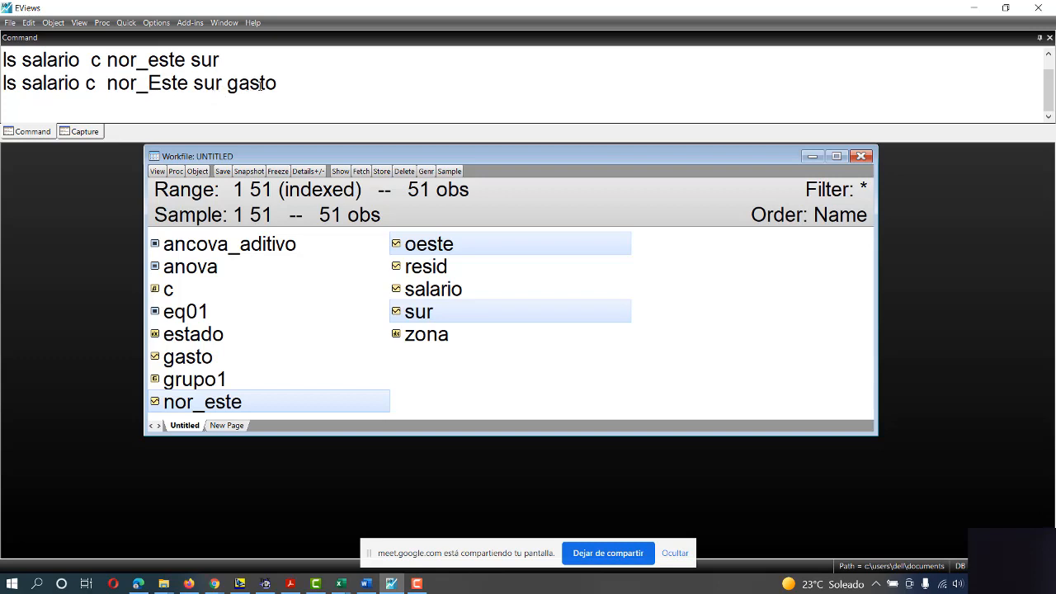
left_click_drag(278, 83, 228, 85)
left_click(297, 91)
key("ctrl+v")
type("*")
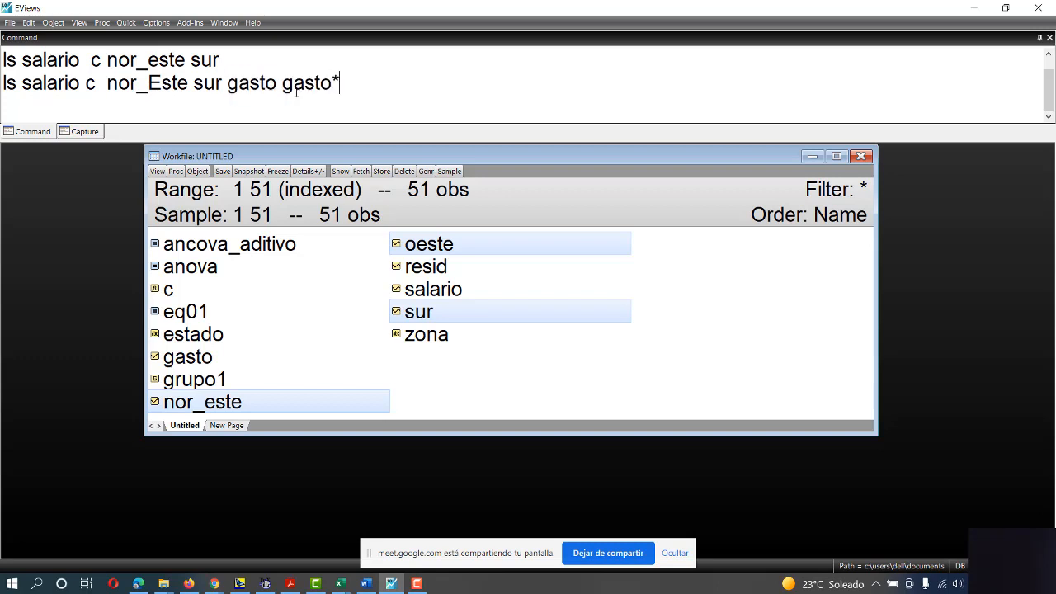
left_click_drag(194, 83, 107, 84)
key("ctrl+c")
left_click(340, 84)
key("ctrl+v")
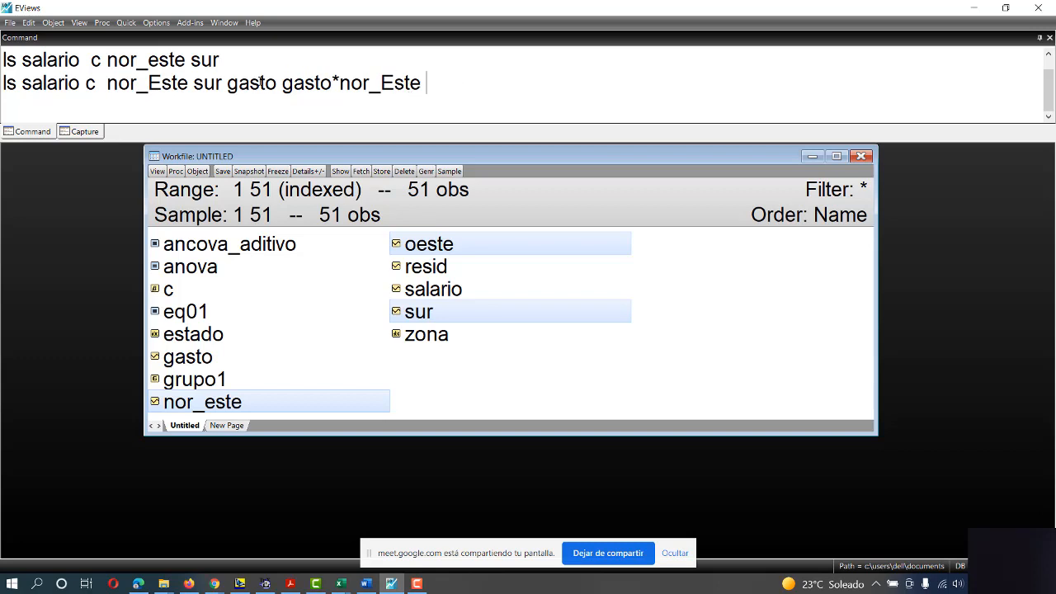
Append gasto*sur to the ls command, run the regression and move its results window so the full output is visible.
type("gasto*sur")
key("alt+Tab")
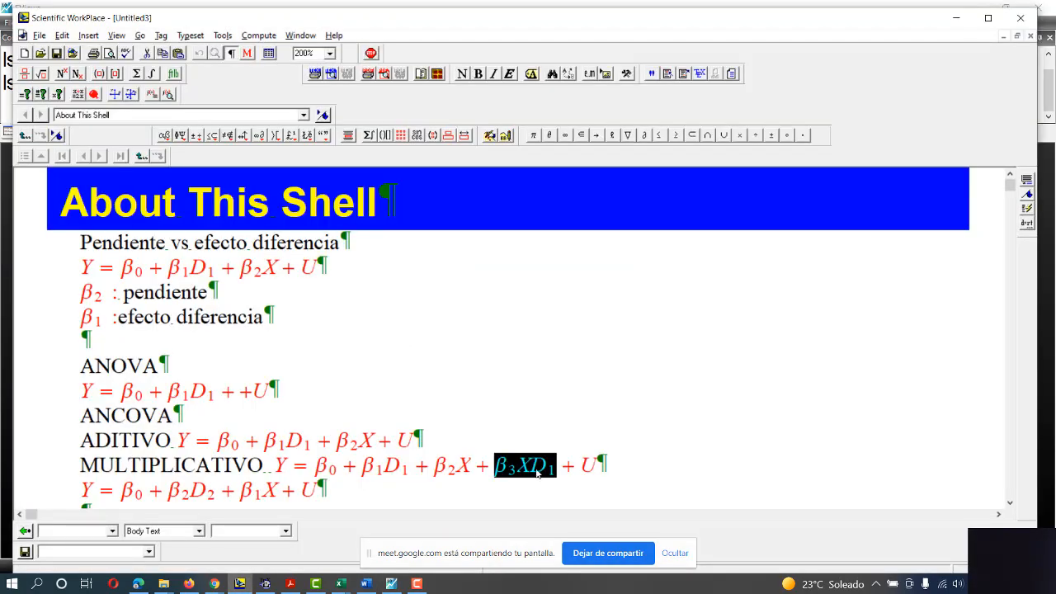
key("alt+Tab")
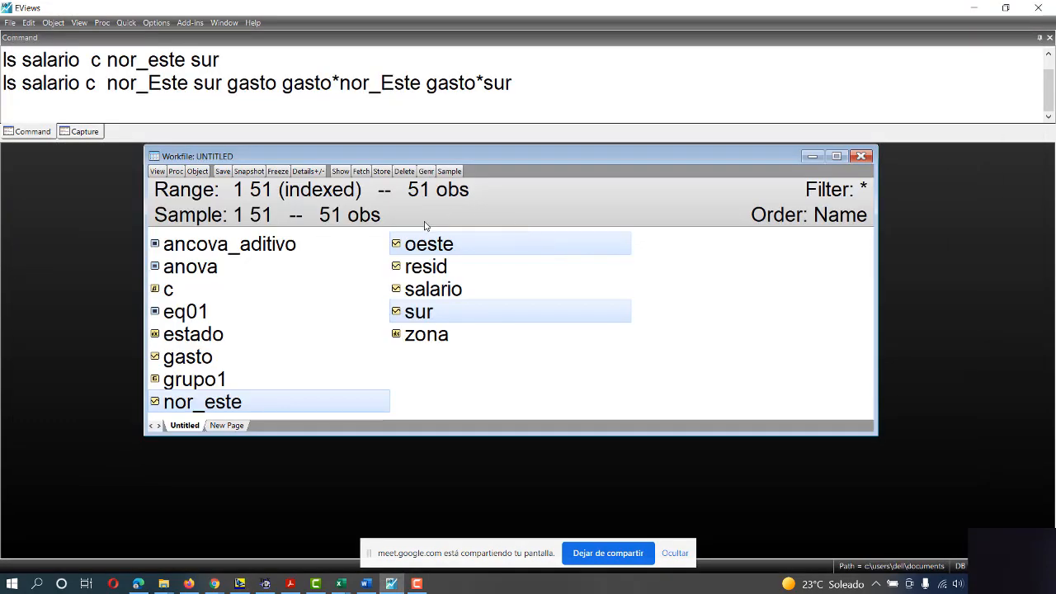
left_click_drag(421, 83, 282, 82)
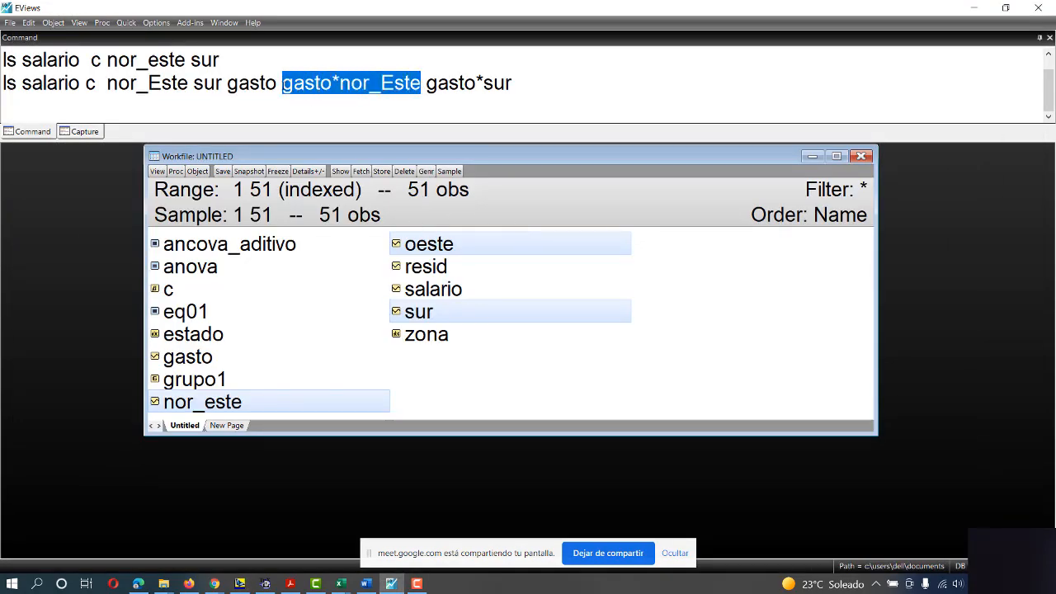
left_click_drag(519, 83, 437, 83)
left_click(521, 83)
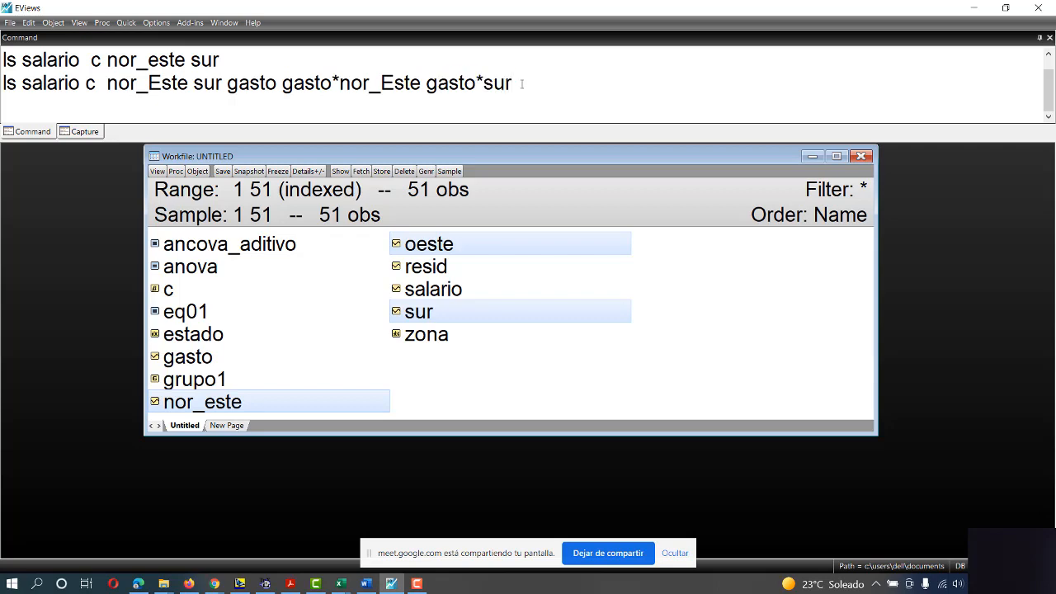
key("Return")
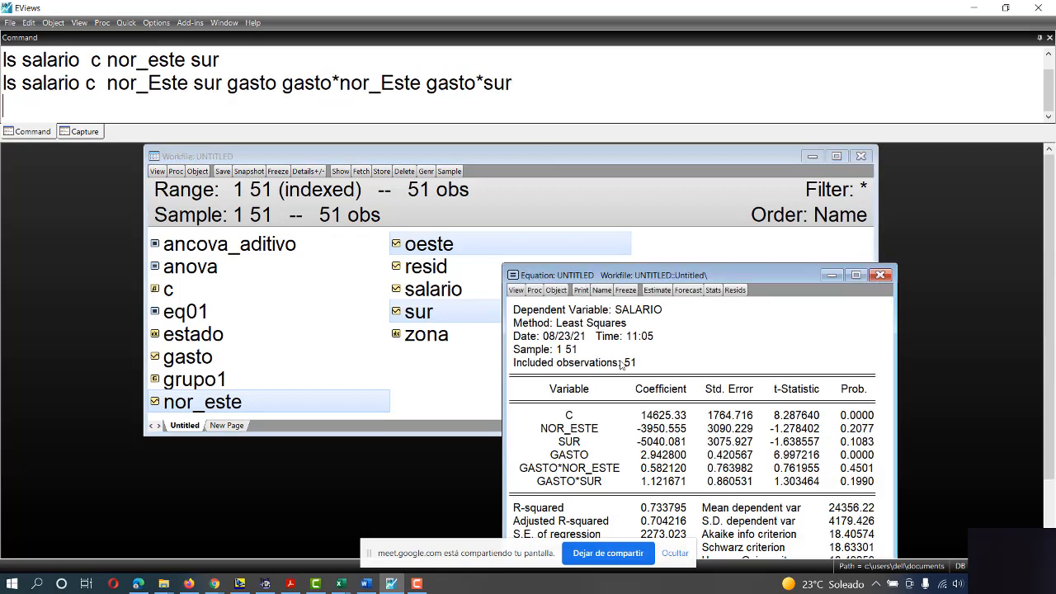
left_click_drag(641, 276, 526, 188)
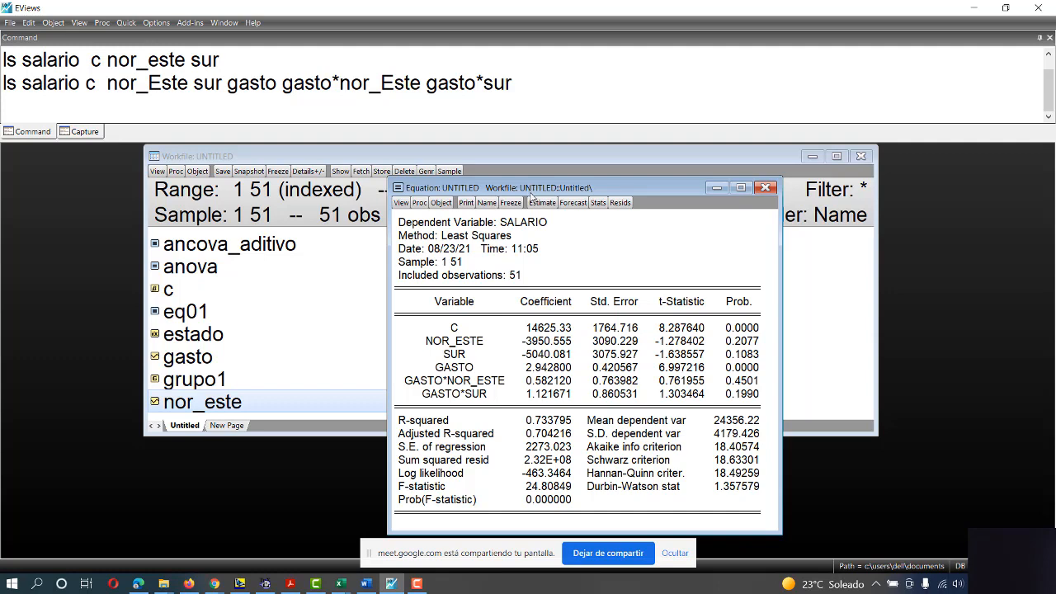
Name the new interaction regression Ancova_multiplicativo and close its equation window.
left_click(489, 203)
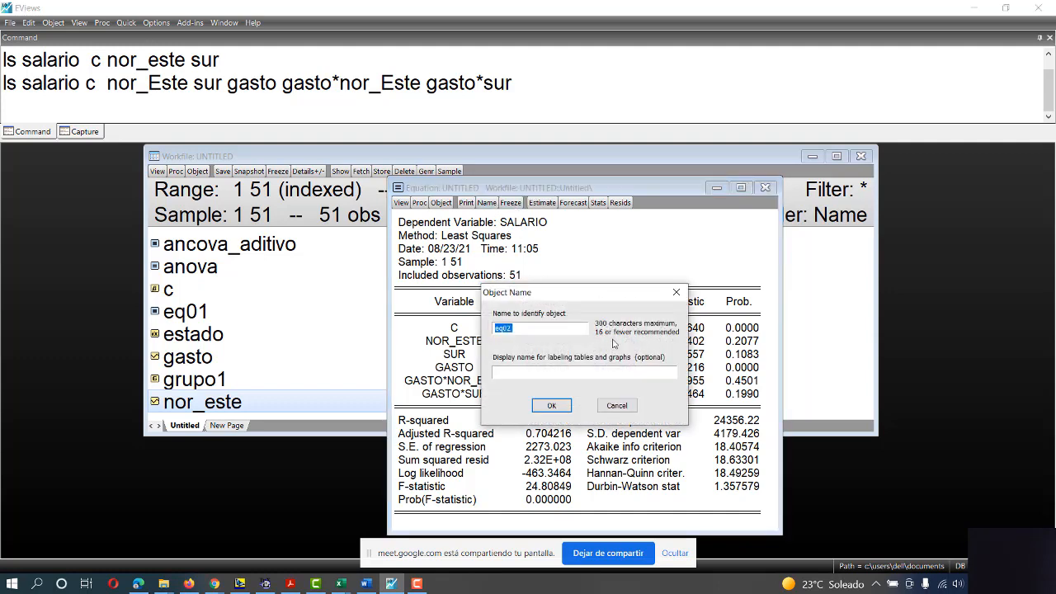
type("Ancova_multiplice")
key("Return")
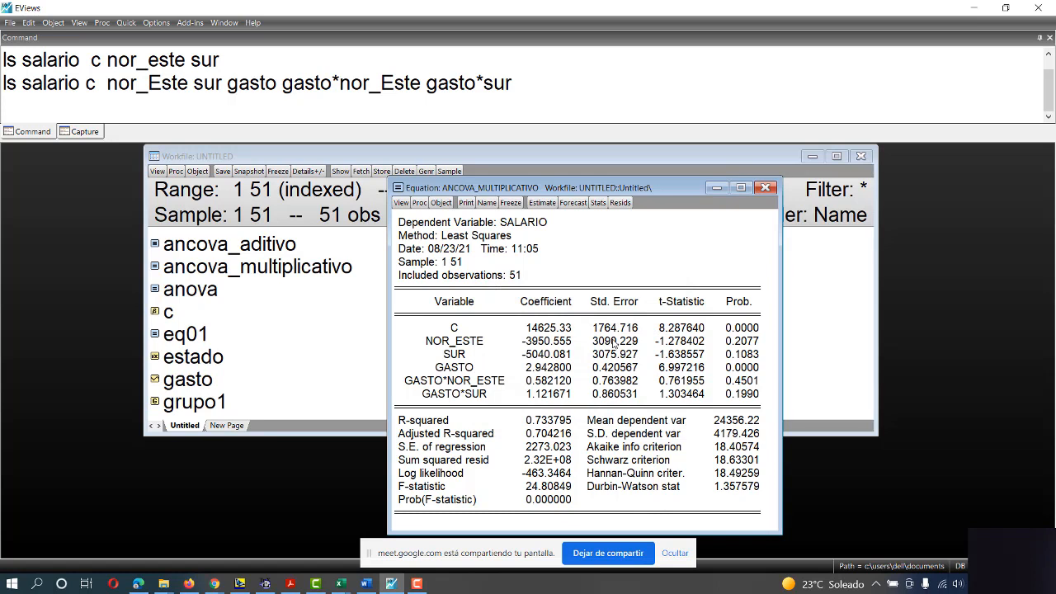
left_click(765, 188)
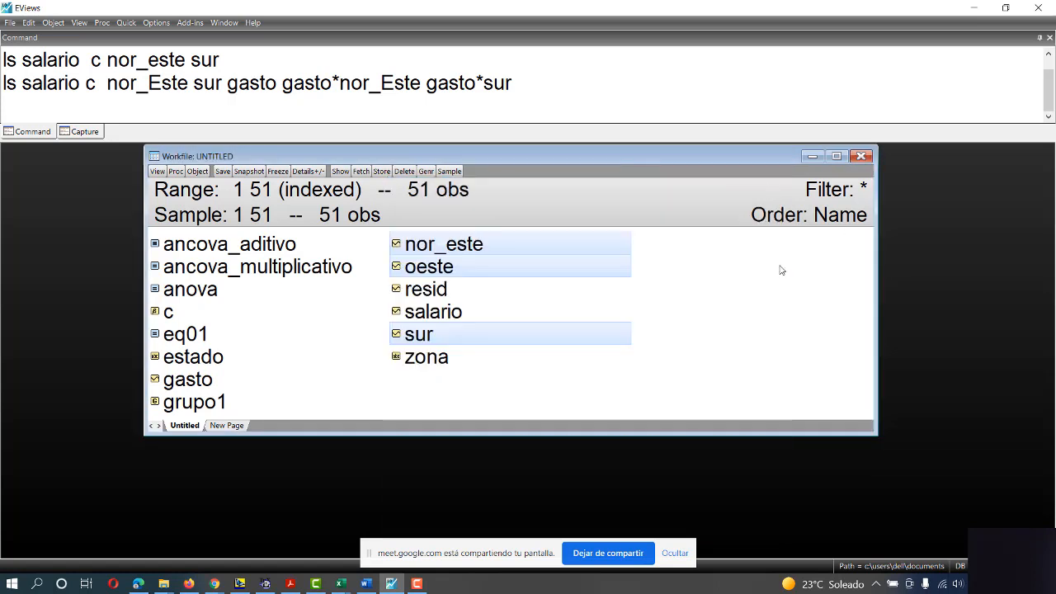
Select the anova, ancova_aditivo and ancova_multiplicativo equations together in the workfile.
left_click(214, 291)
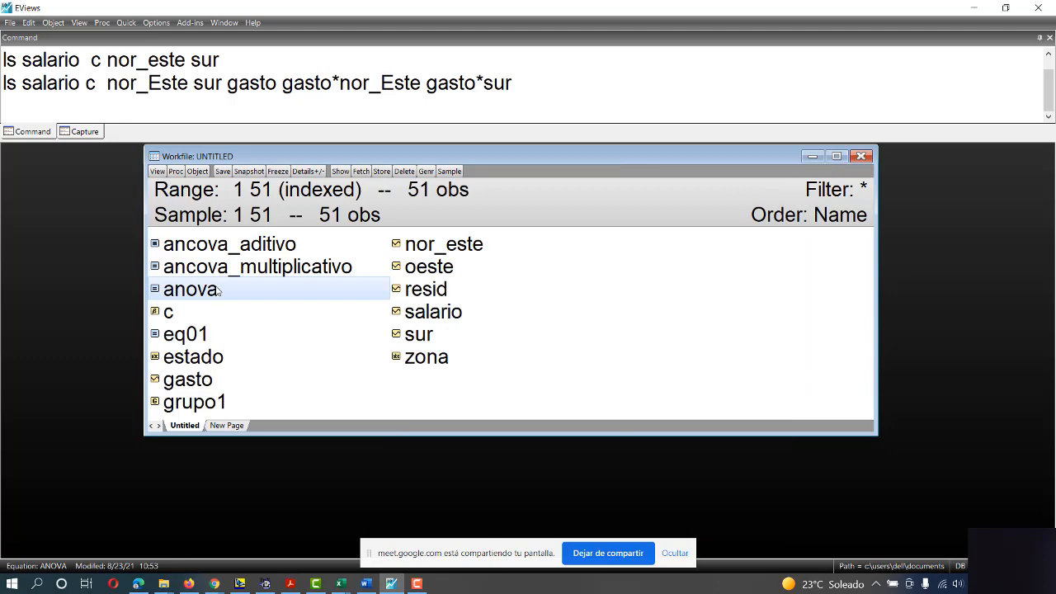
left_click(266, 246, "ctrl")
left_click(285, 266, "ctrl")
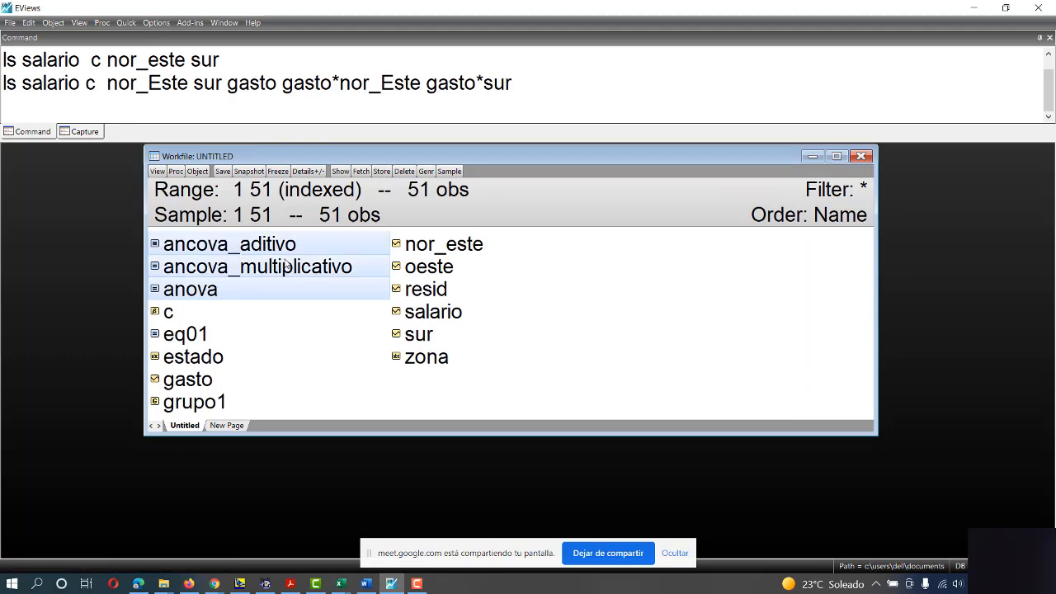
Switch to the Gujarati econometrics PDF and examine figures 9.1 and 9.2 on teacher salaries by region.
key("alt+Tab")
key("alt+Tab")
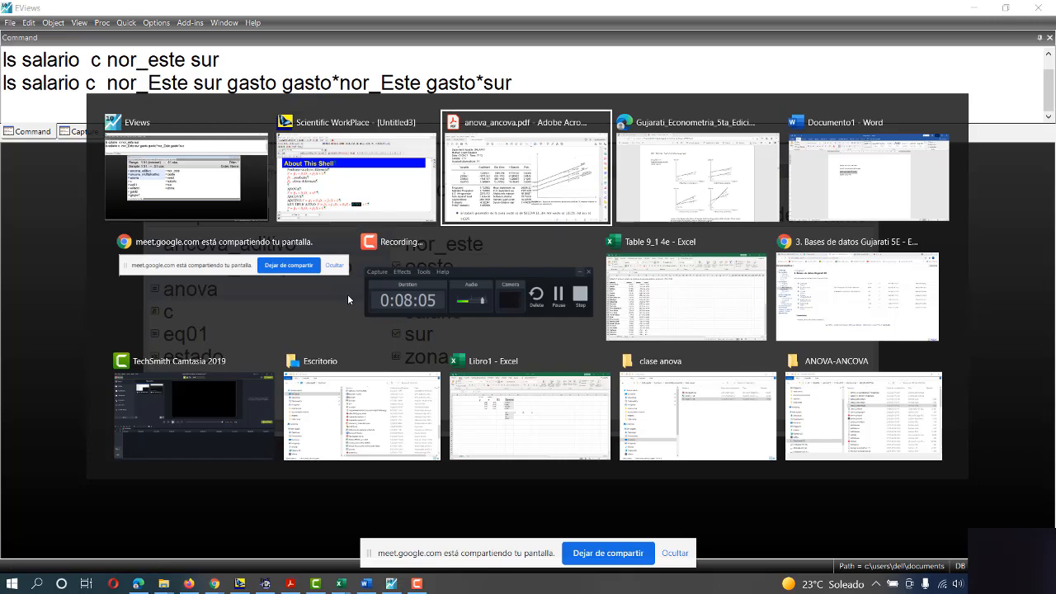
key("alt+Tab")
scroll(485, 319, "up", 15)
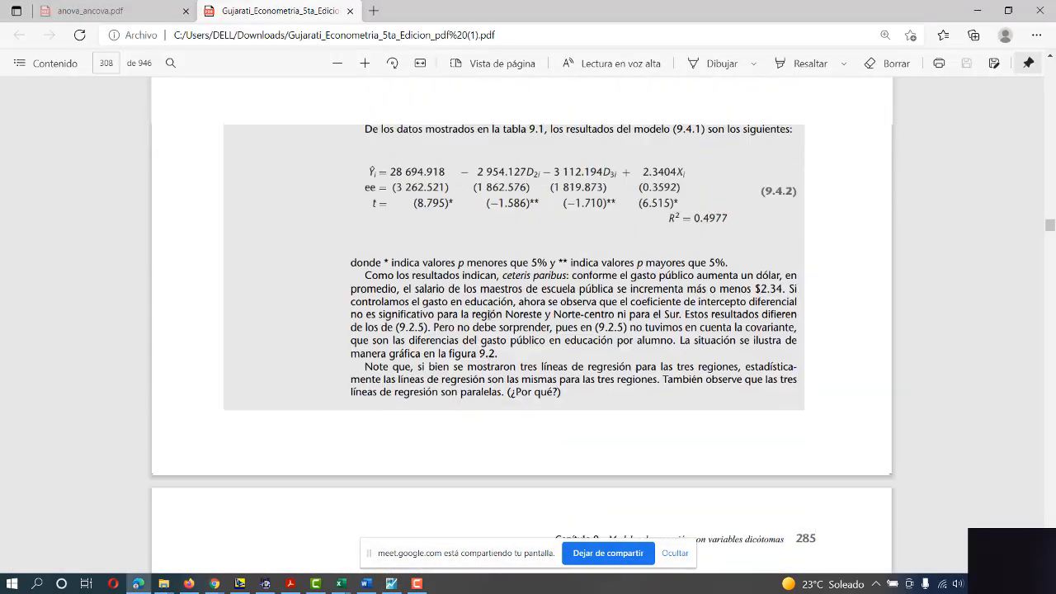
scroll(489, 314, "up", 15)
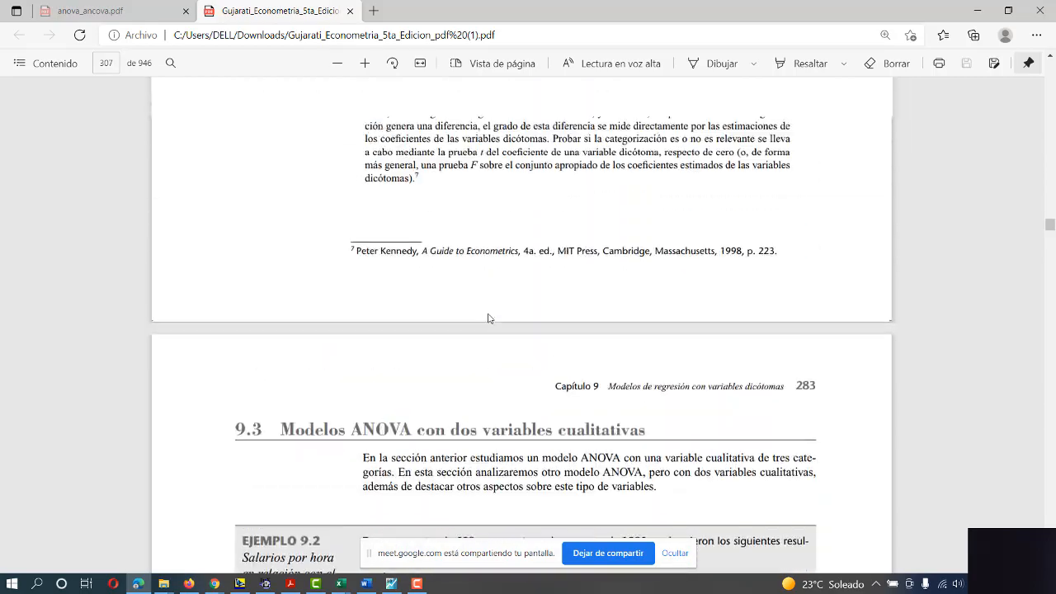
scroll(490, 317, "up", 15)
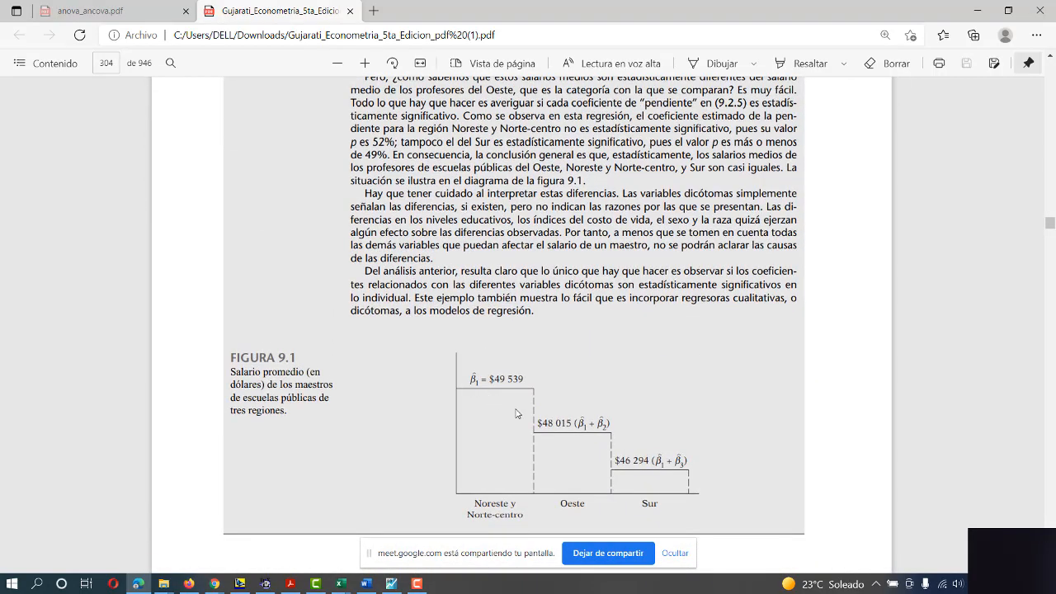
scroll(516, 413, "down", 20)
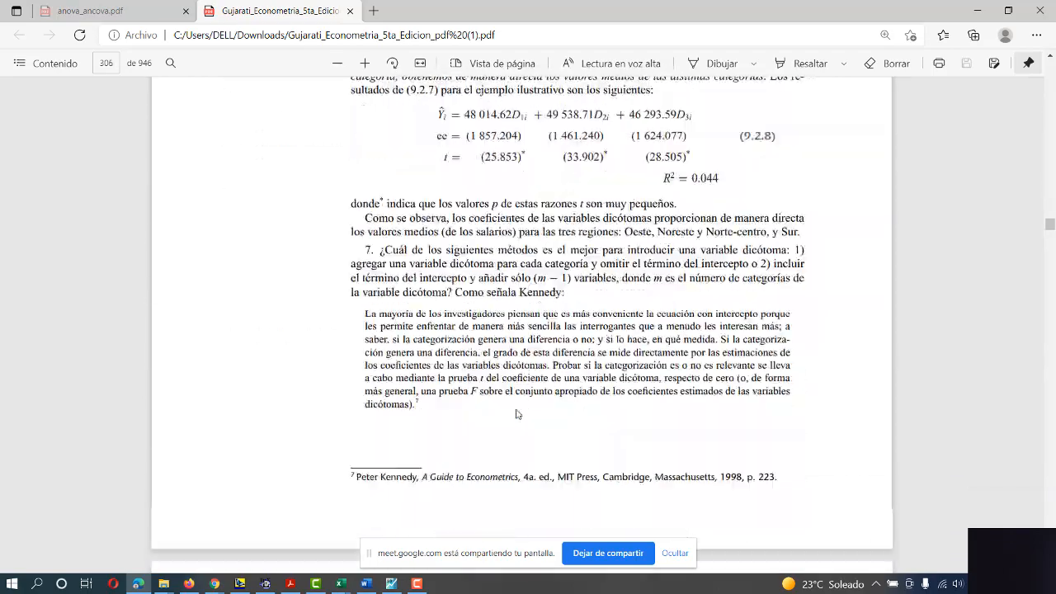
scroll(518, 413, "down", 20)
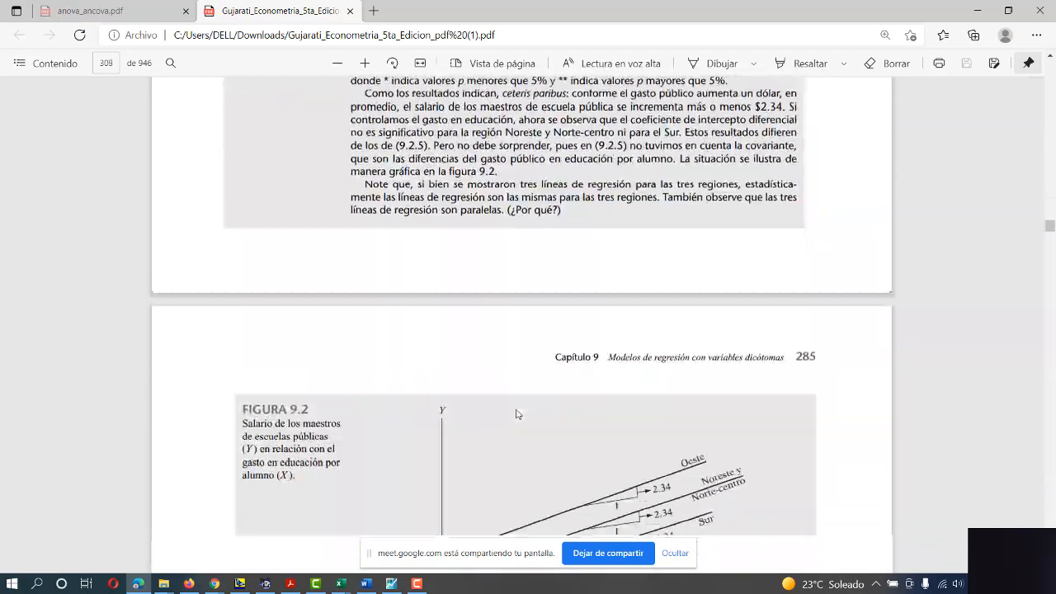
scroll(594, 371, "up", 4)
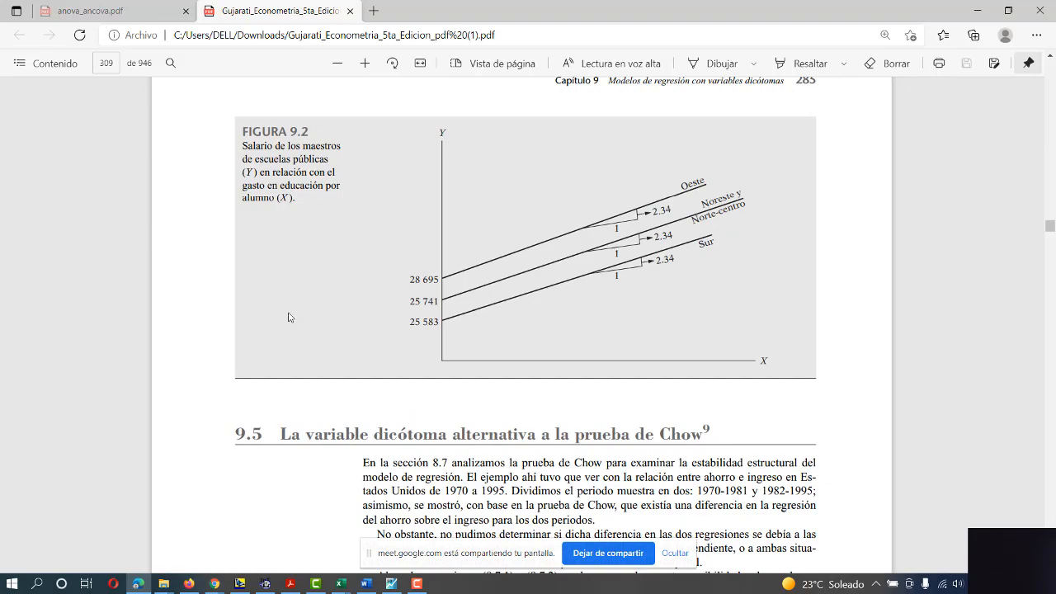
Examine the diagrams of coincident, parallel, concurrent and dissimilar savings regressions in section 9.5 of the Gujarati textbook.
scroll(290, 316, "down", 10)
scroll(386, 291, "up", 3)
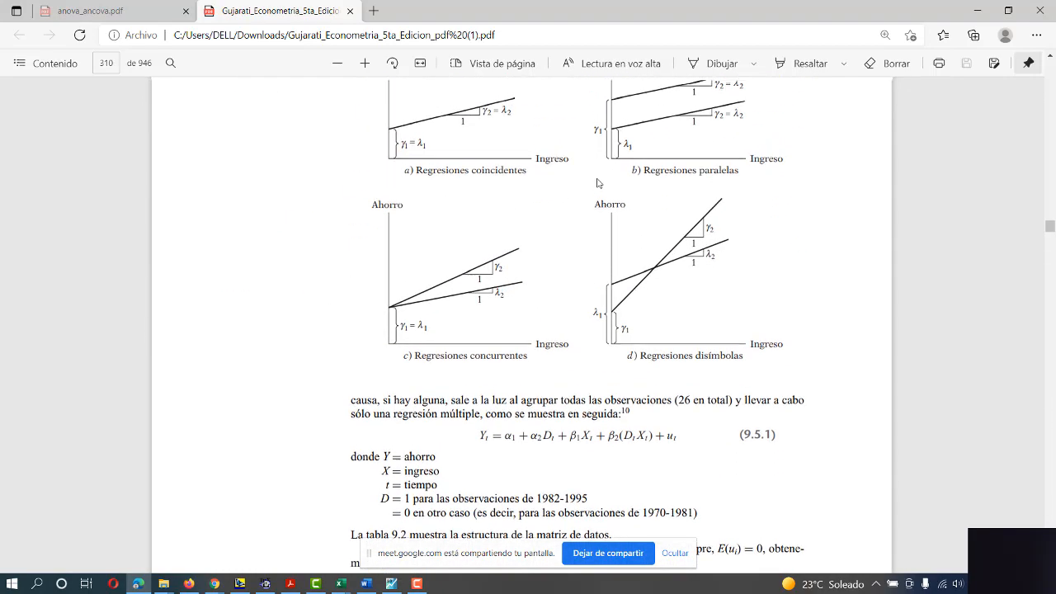
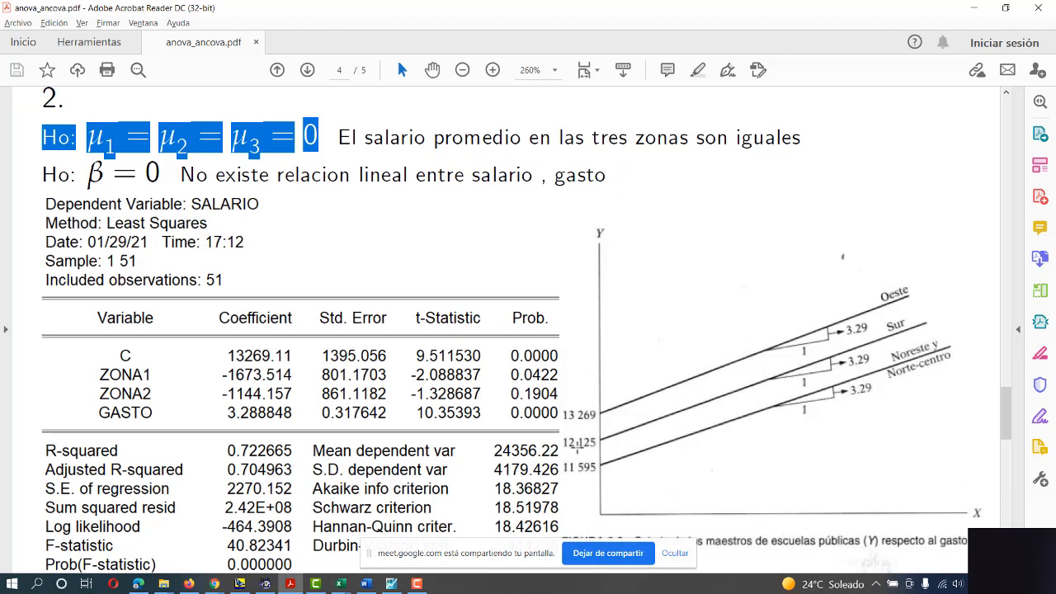
In anova_ancova.pdf in Adobe Acrobat Reader, select the regional intercept labels on figure 9.2's Y axis one at a time.
left_click_drag(561, 458, 608, 477)
left_click_drag(561, 437, 605, 454)
left_click_drag(559, 410, 604, 424)
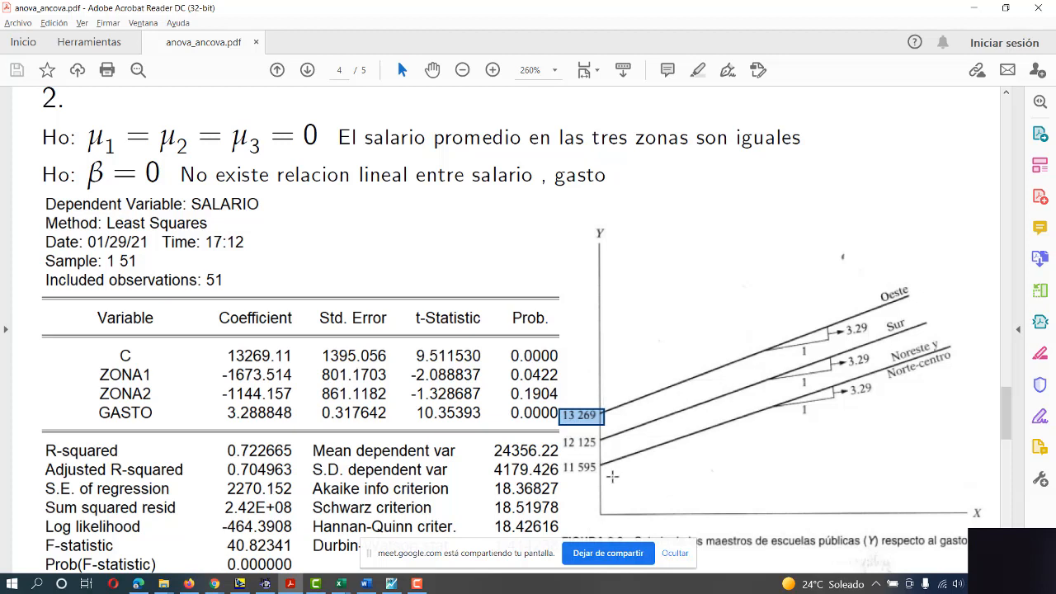
left_click(562, 404)
left_click(553, 407)
left_click_drag(558, 409, 608, 424)
left_click_drag(560, 461, 601, 477)
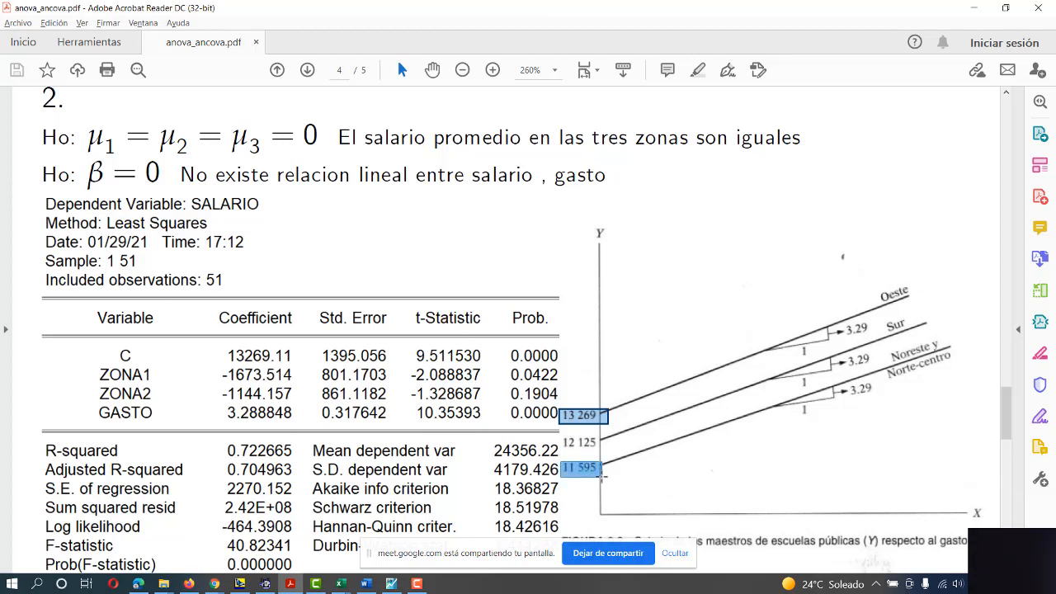
left_click_drag(602, 473, 602, 476)
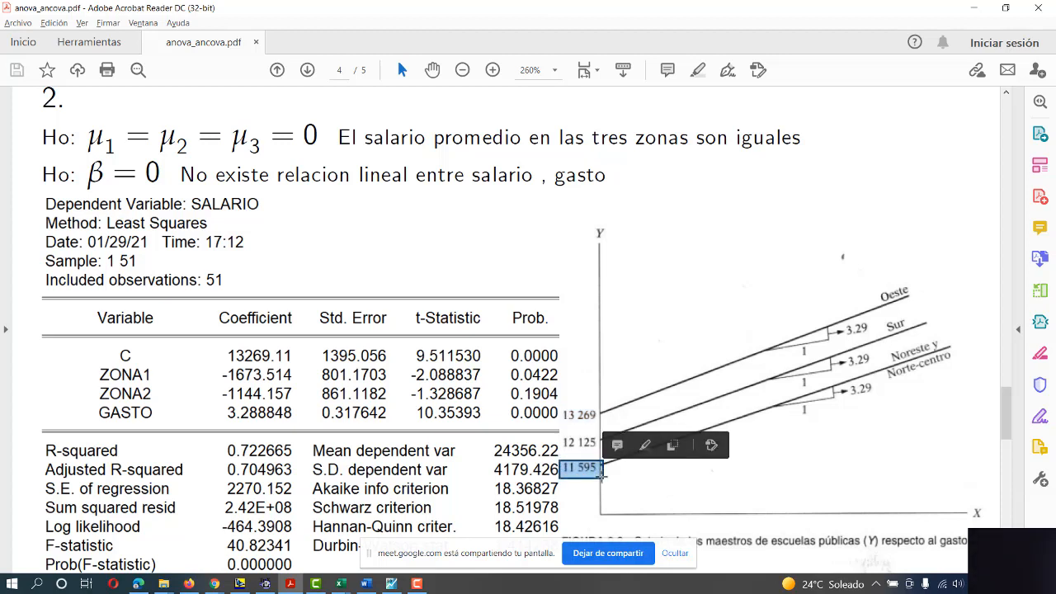
Compare the ZONA1 coefficient in the regression table with the Noreste y Norte-centro intercept by selecting each of them.
left_click_drag(223, 349, 304, 382)
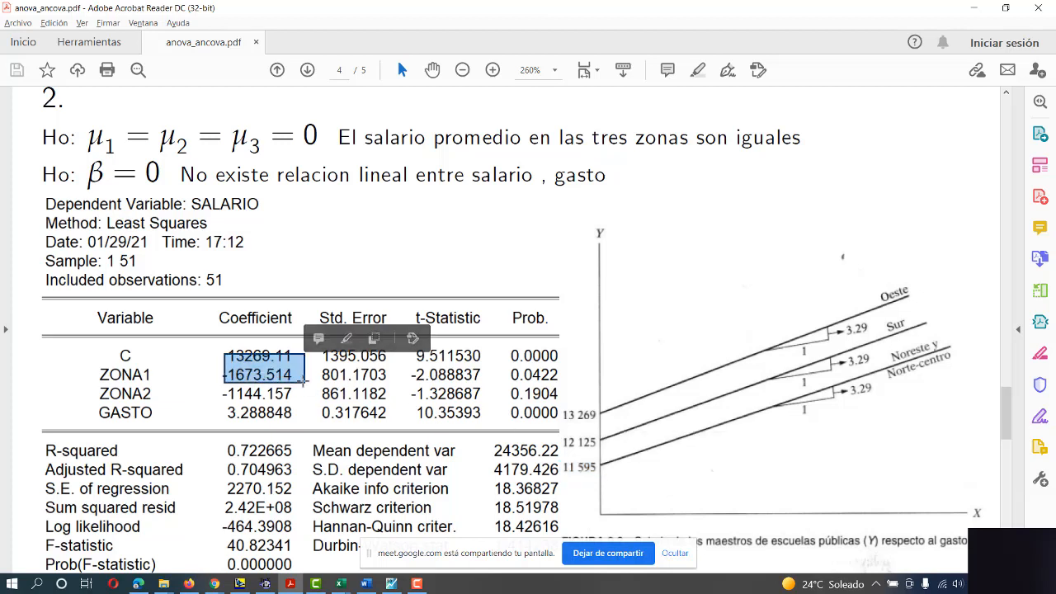
left_click(173, 372)
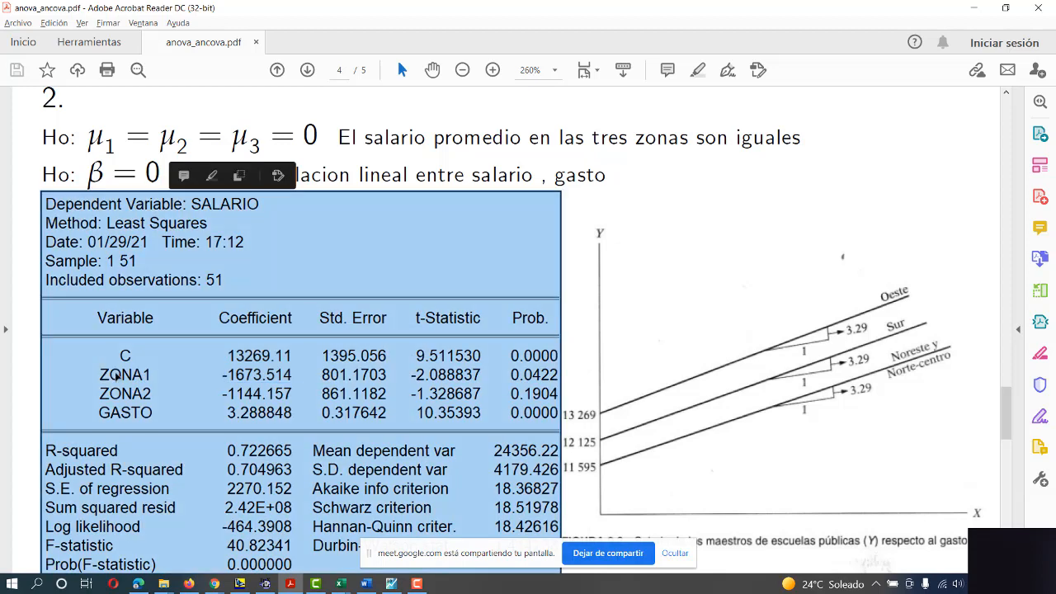
left_click(85, 372)
left_click_drag(91, 372, 299, 378)
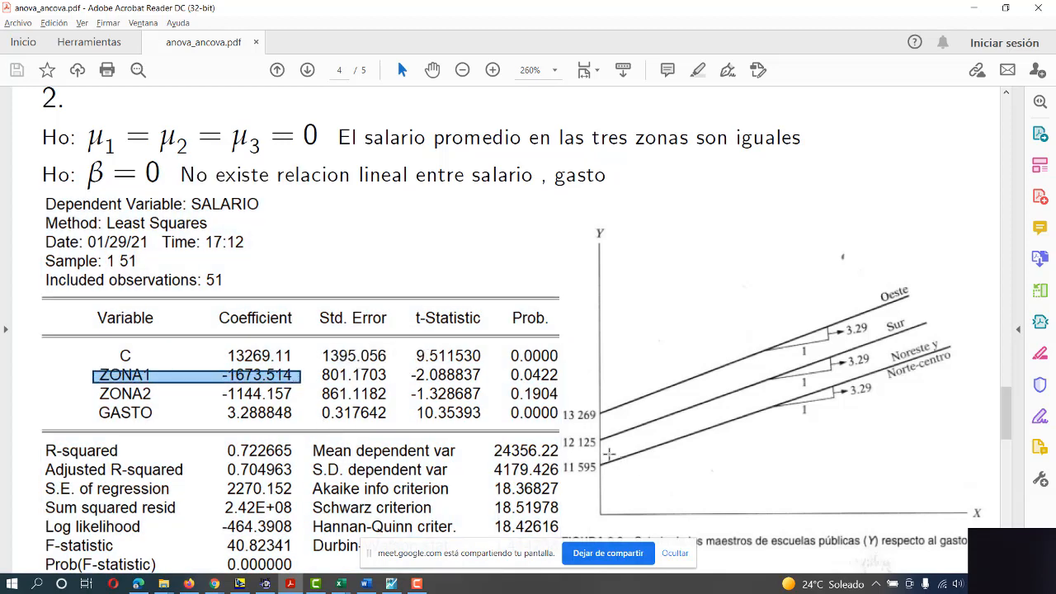
left_click_drag(564, 456, 602, 478)
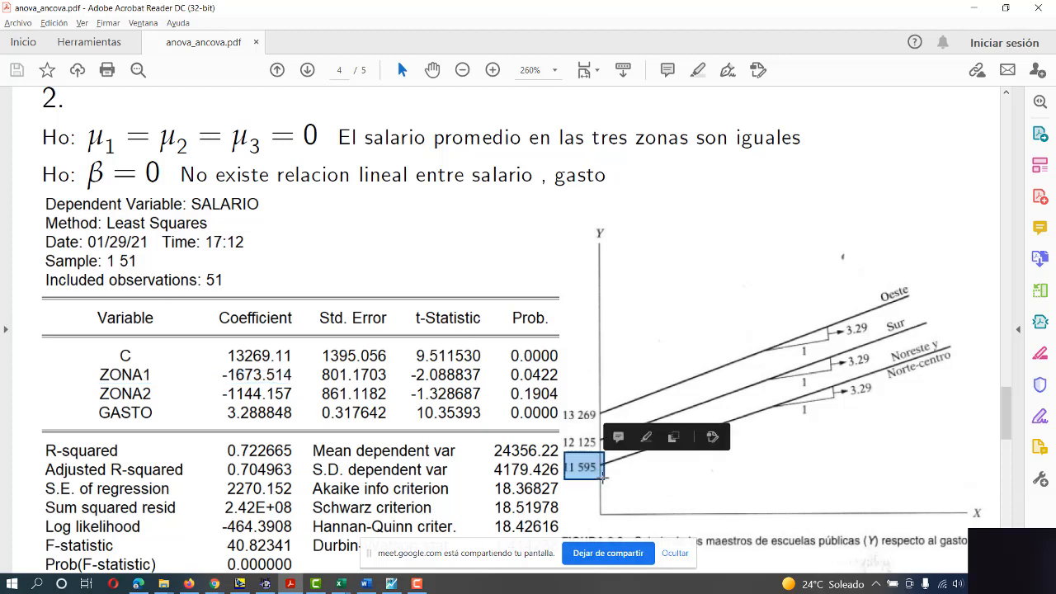
Select the Oeste intercept, the group of three intercepts and the initial stretch of the Oeste line in figure 9.2.
left_click_drag(563, 404, 599, 419)
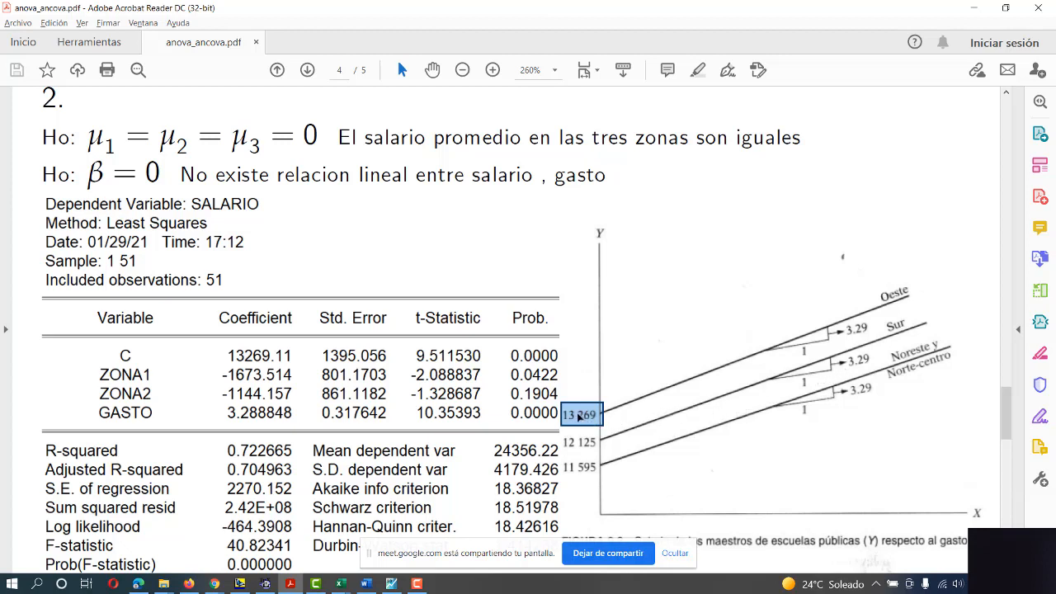
left_click_drag(564, 412, 607, 458)
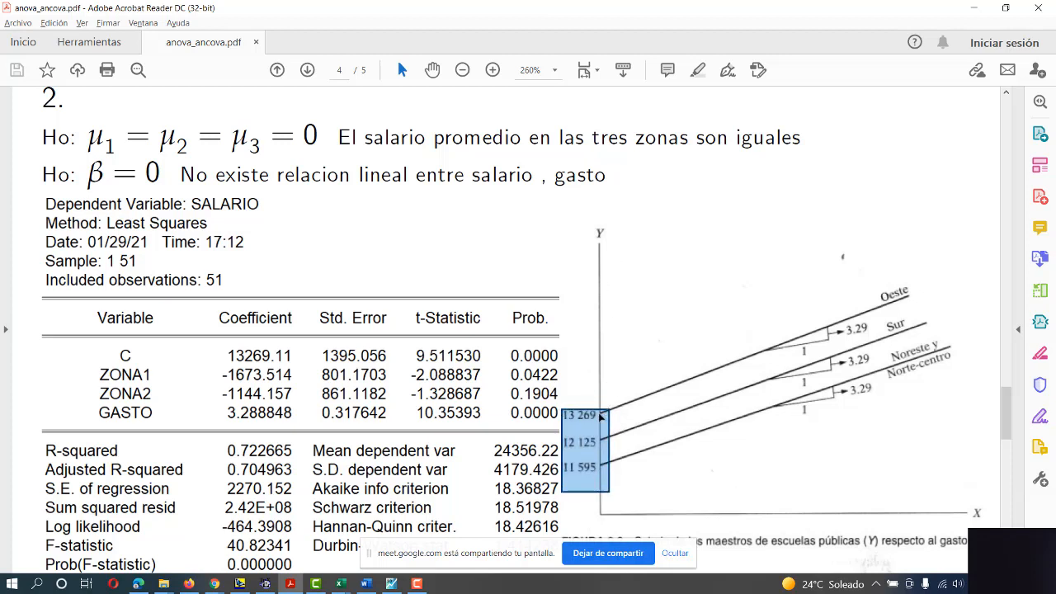
left_click(600, 415)
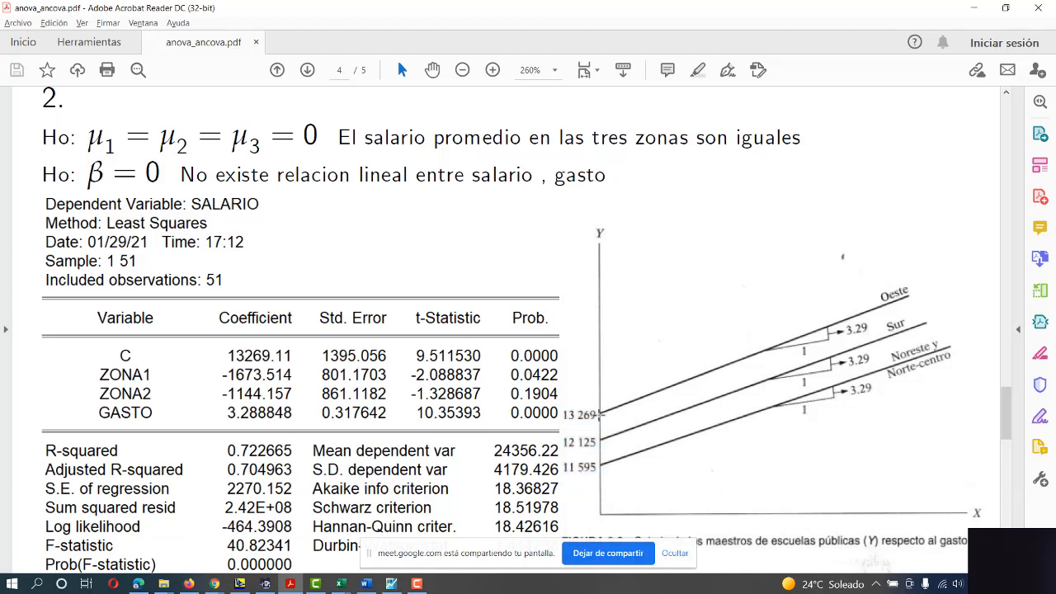
left_click_drag(602, 414, 701, 382)
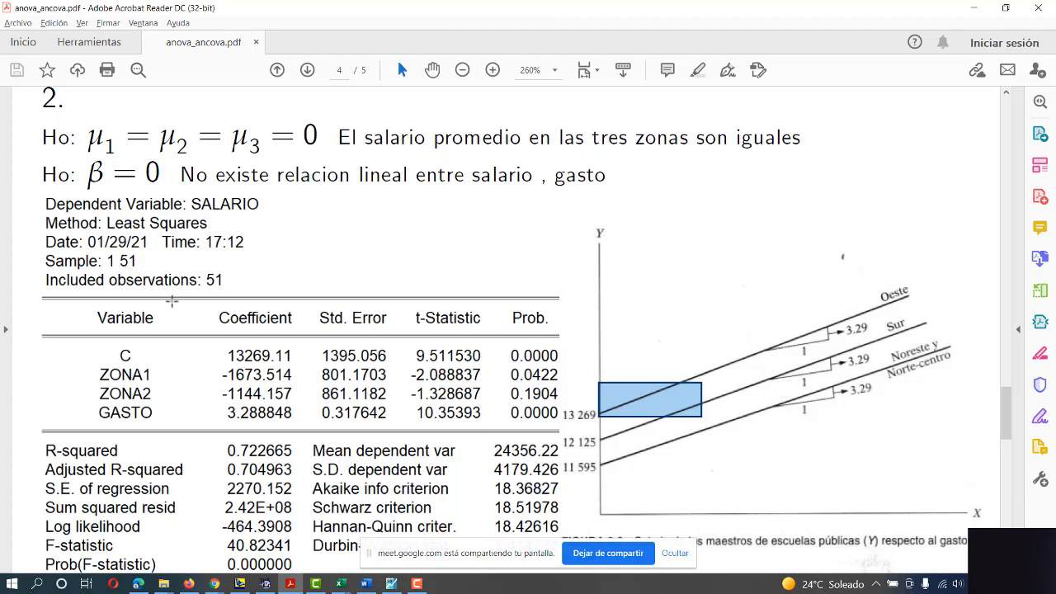
Select the regression table's Coefficient column, followed by the individual coefficients of C, ZONA1, ZONA2 and GASTO.
left_click_drag(221, 307, 297, 430)
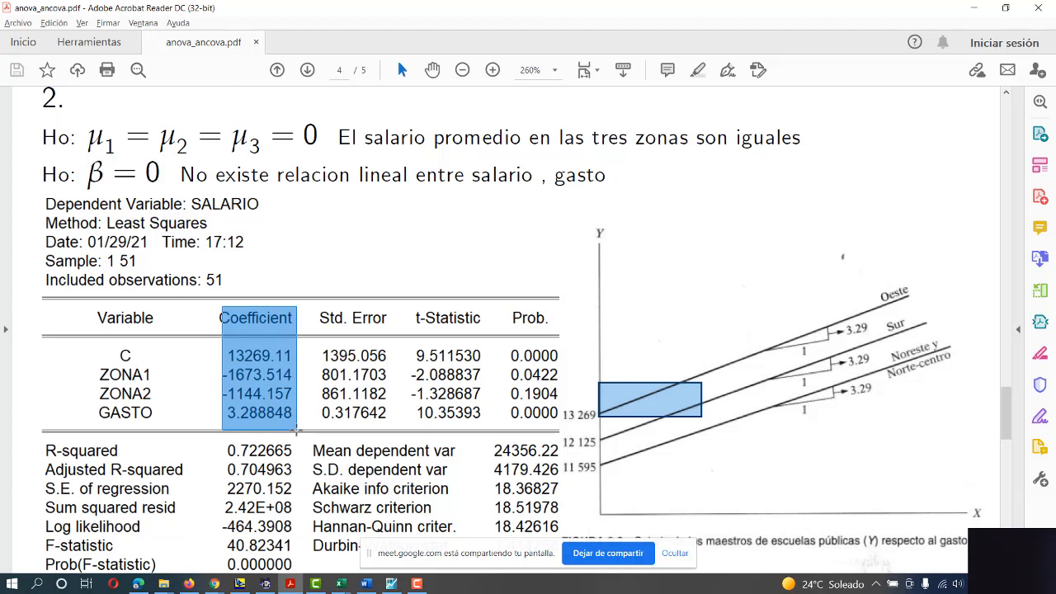
left_click_drag(297, 430, 297, 430)
left_click(255, 401)
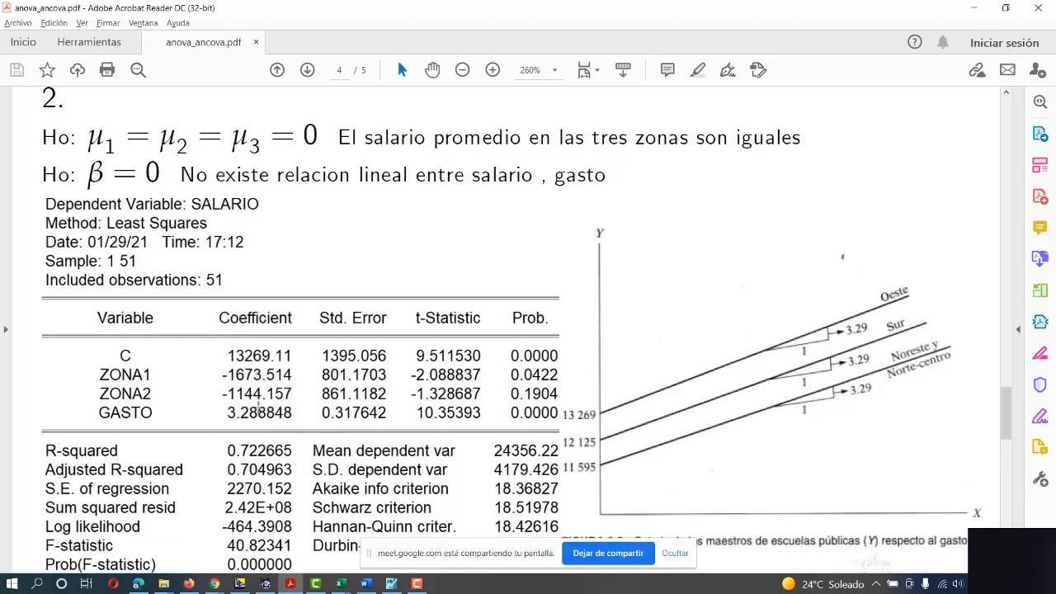
left_click_drag(222, 349, 294, 365)
left_click_drag(221, 370, 294, 383)
left_click_drag(225, 387, 302, 406)
left_click_drag(224, 407, 317, 425)
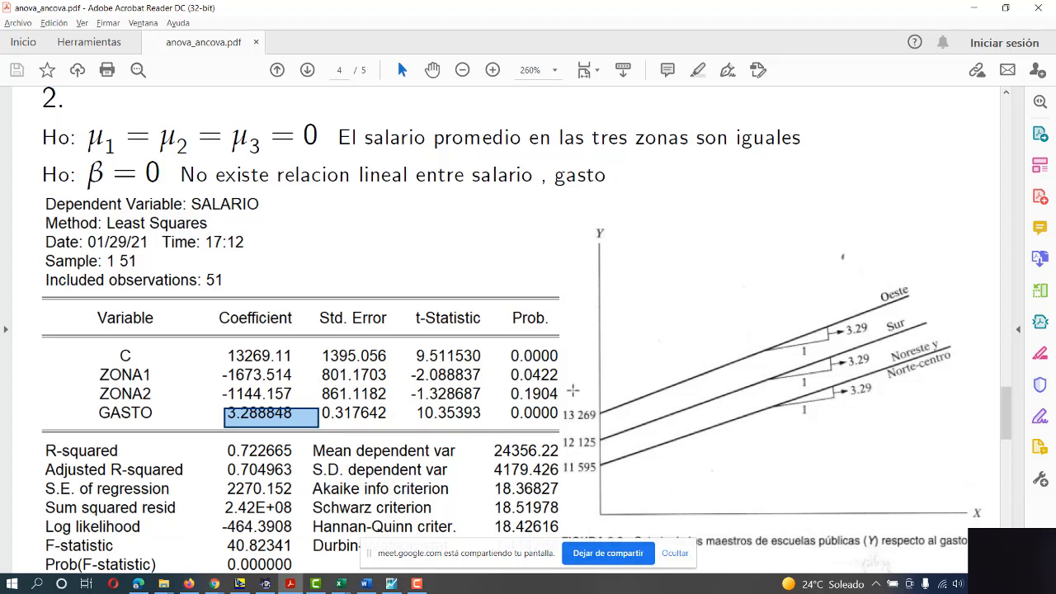
Point out the GASTO variable, the dependent variable SALARIO and the GASTO coefficient by selecting them in the regression output.
left_click(223, 410)
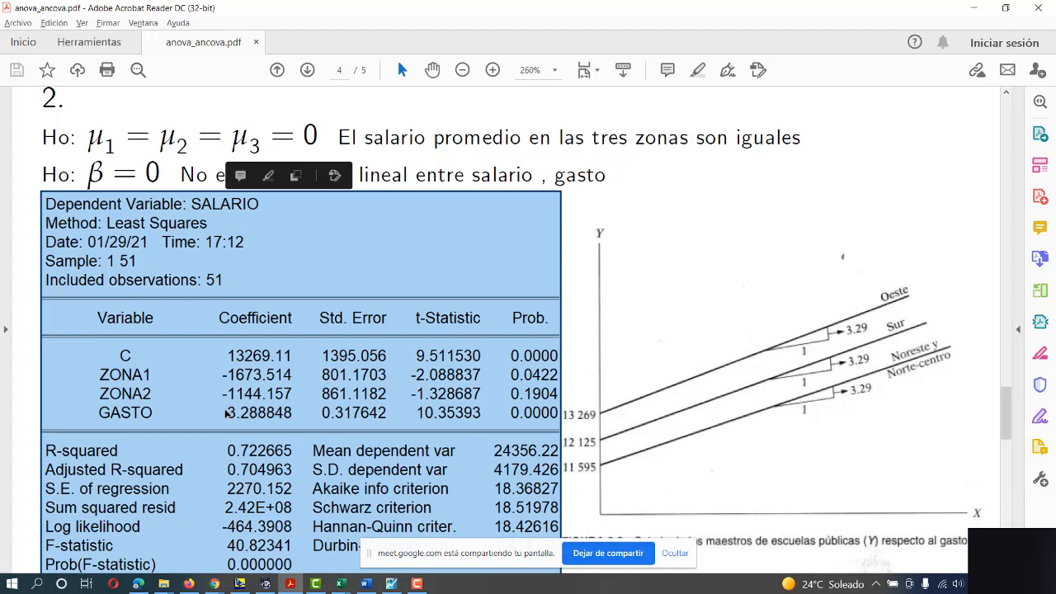
left_click(224, 408)
left_click(259, 397)
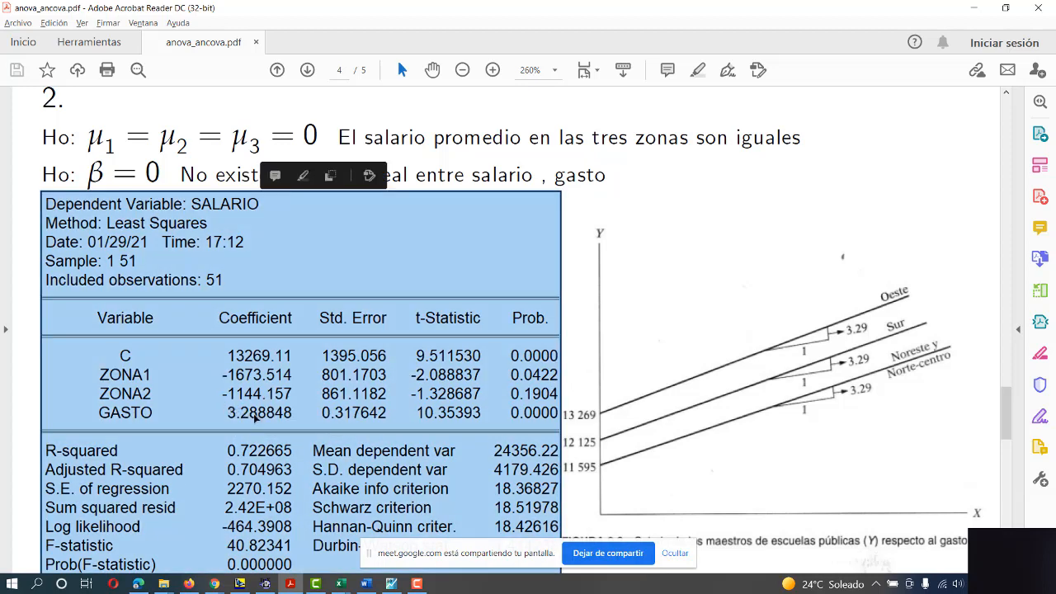
left_click(105, 410)
left_click_drag(98, 411, 152, 415)
left_click_drag(190, 204, 229, 206)
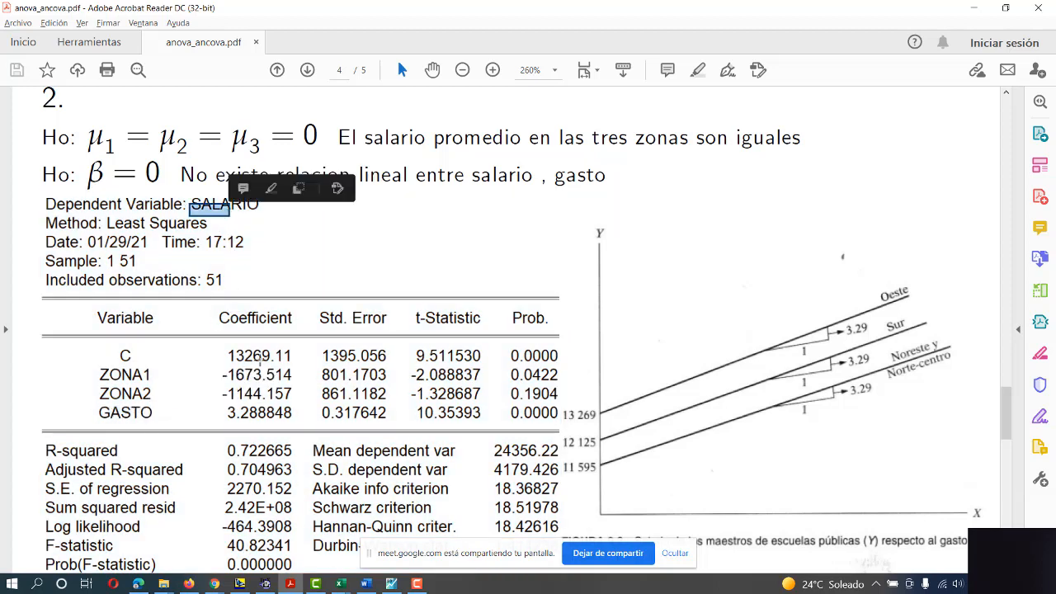
left_click_drag(228, 408, 297, 422)
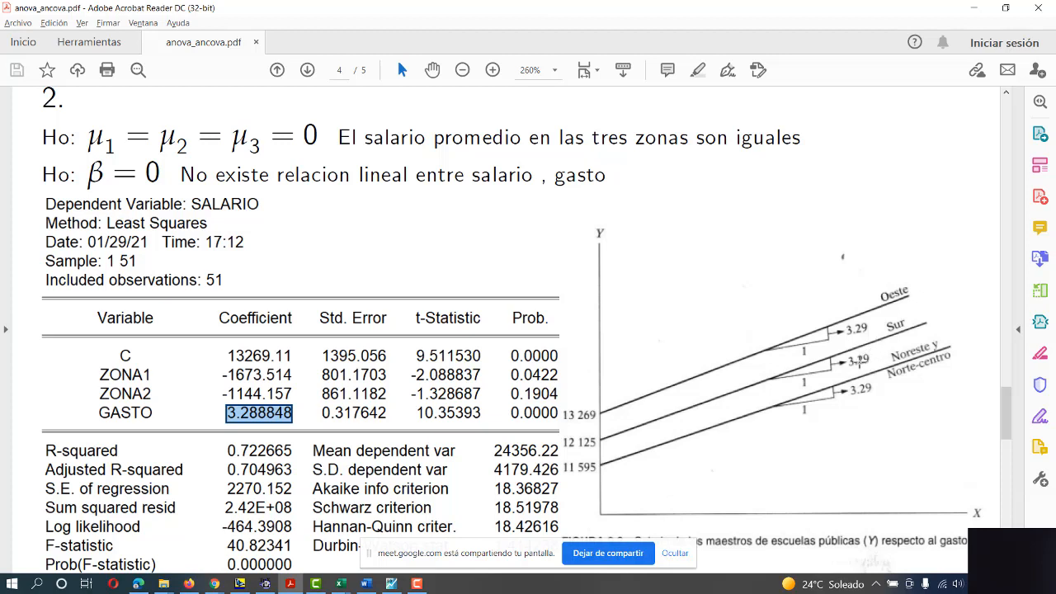
Relate the ZONA1 and ZONA2 dummies to the three line intercepts by selecting the variable names and the intercept labels.
left_click_drag(560, 407, 601, 475)
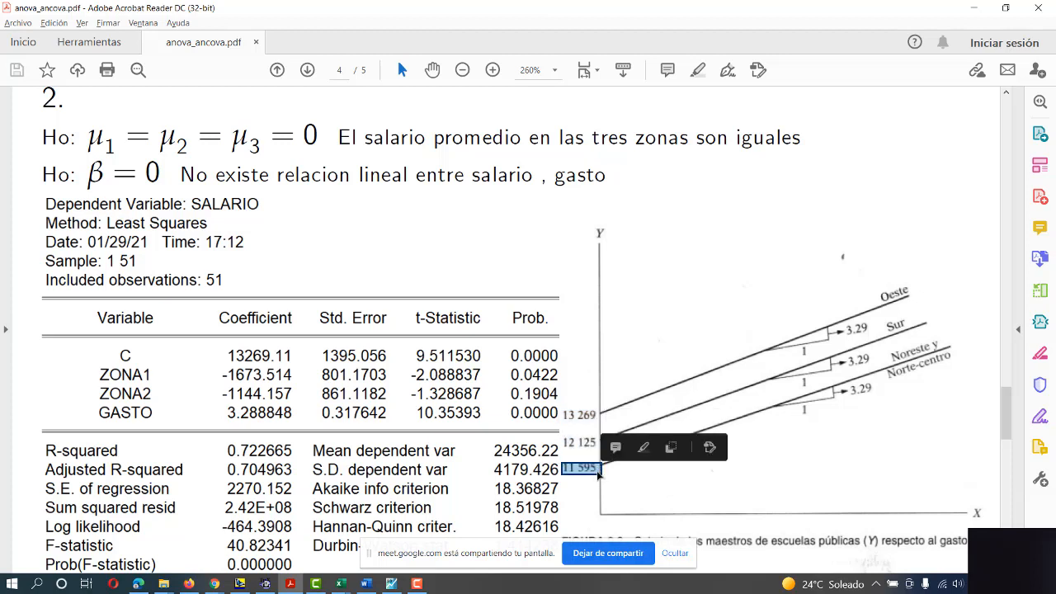
left_click_drag(562, 409, 595, 478)
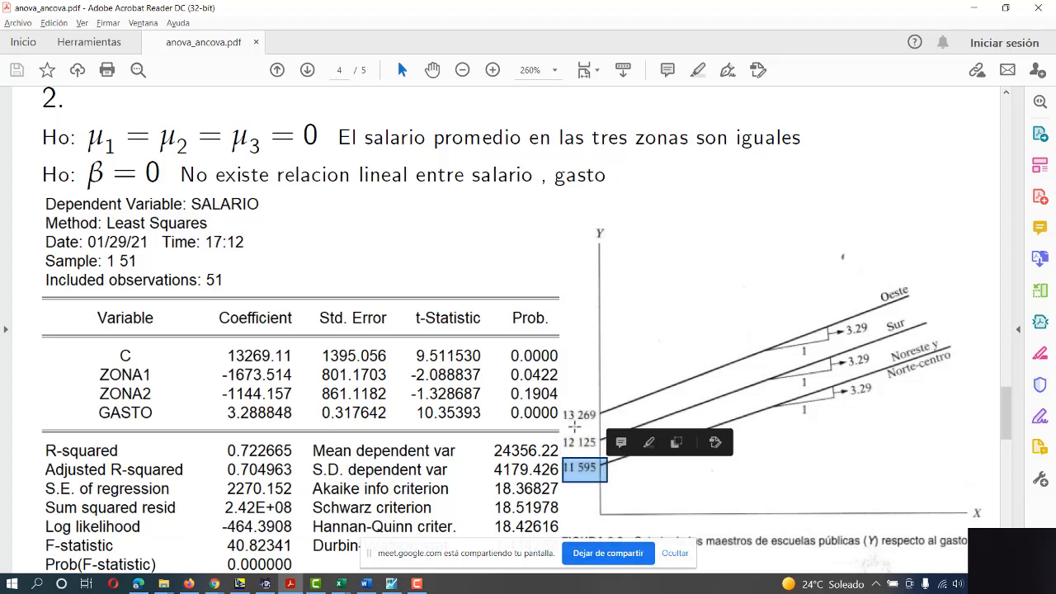
left_click(584, 439)
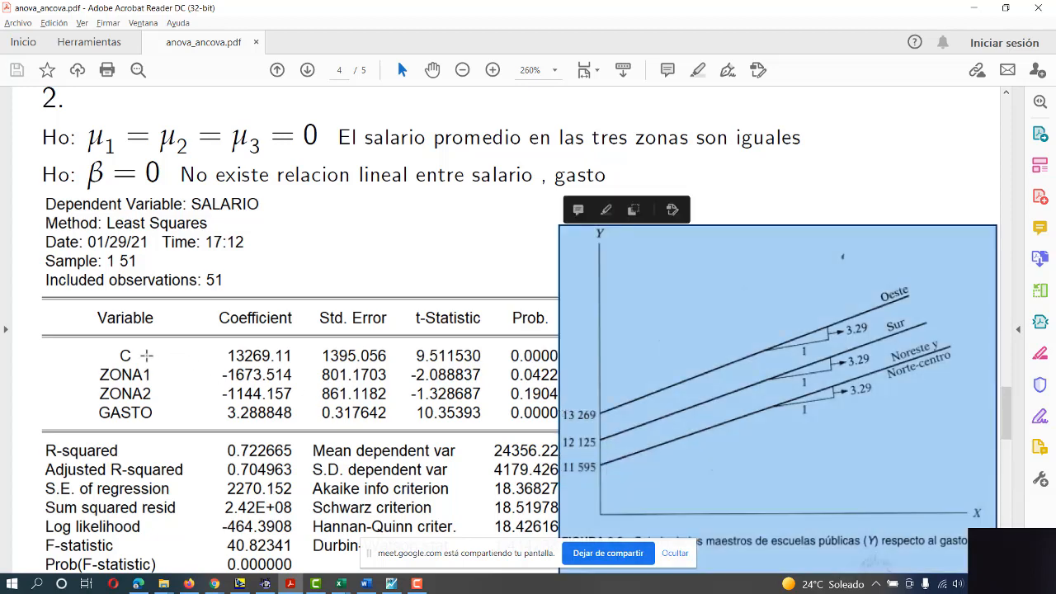
left_click(152, 356)
left_click_drag(89, 367, 195, 401)
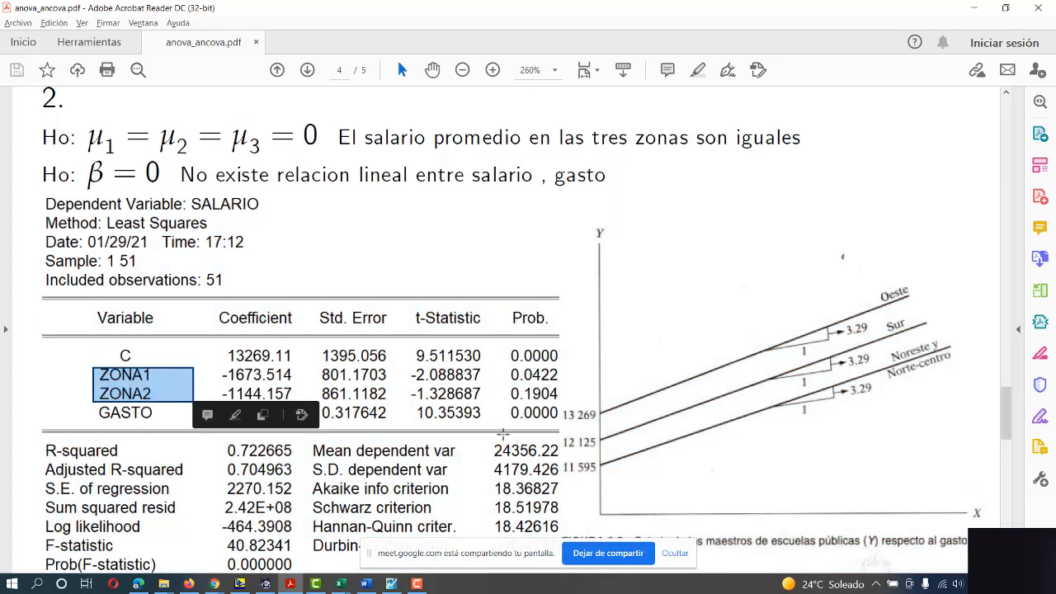
left_click_drag(566, 411, 603, 470)
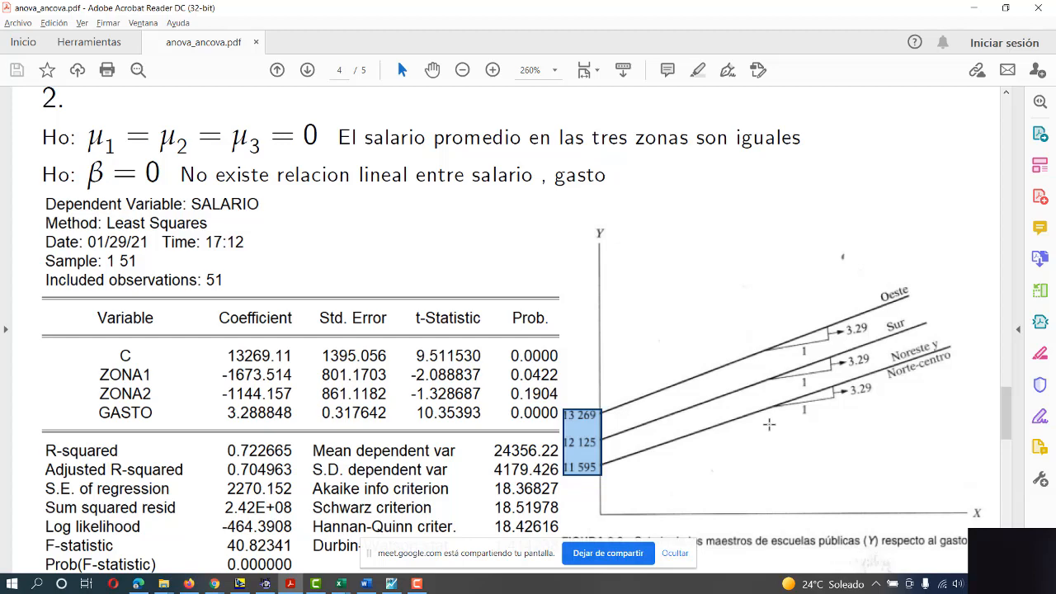
left_click(557, 404)
left_click(574, 412)
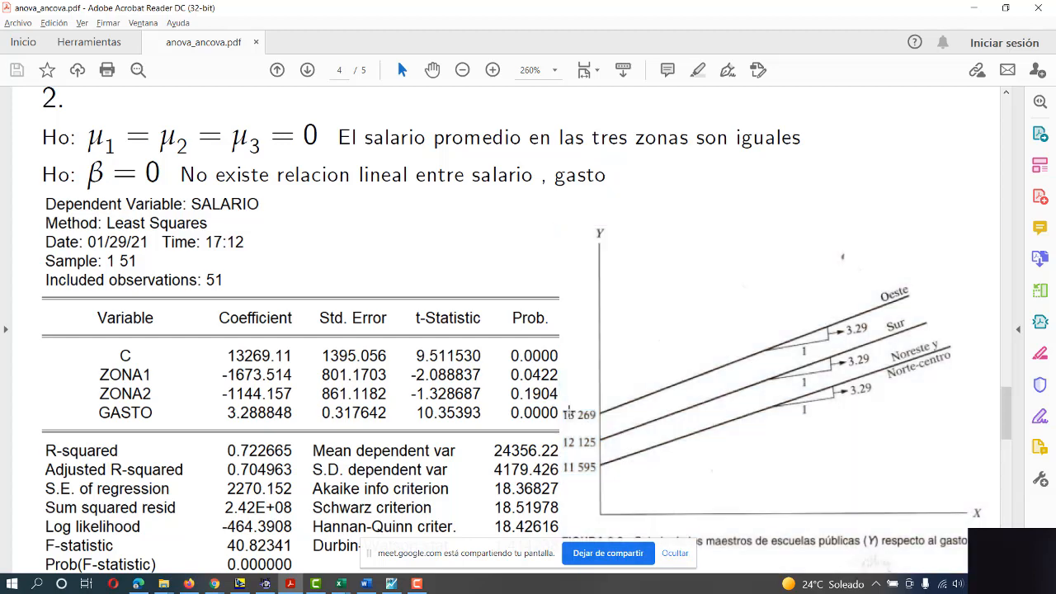
left_click_drag(564, 408, 608, 479)
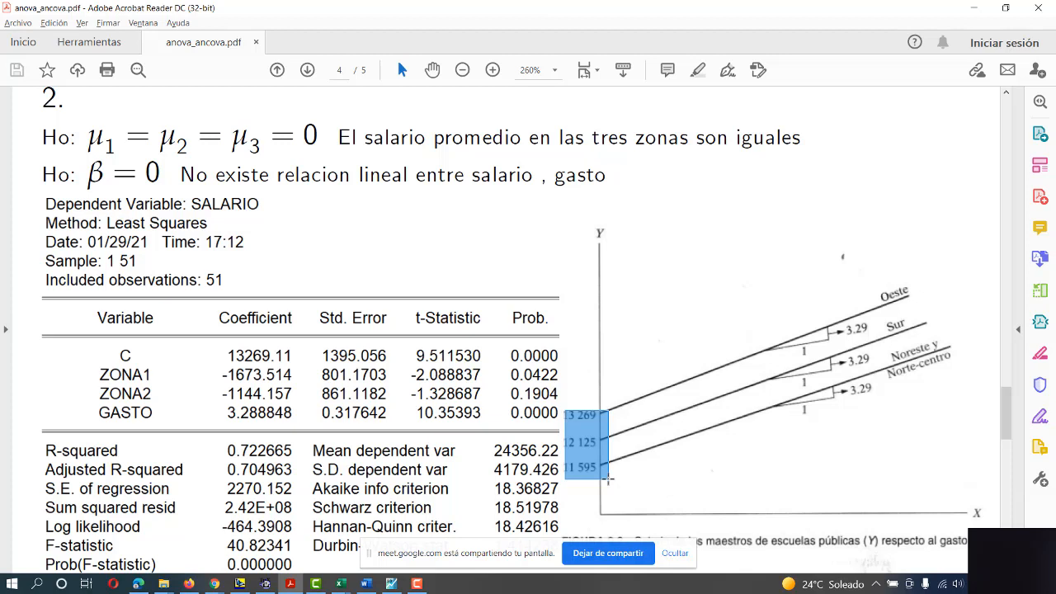
Compare the table's C and zone rows and GASTO row with figure 9.2's X and Y axis labels and line slopes.
left_click_drag(96, 348, 567, 406)
left_click(790, 364)
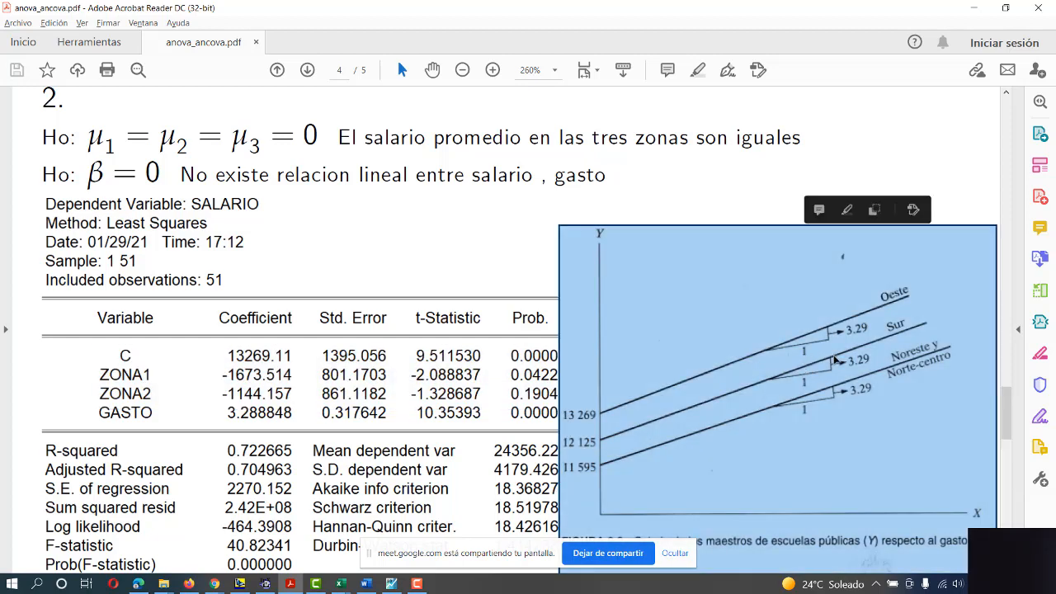
left_click_drag(965, 501, 993, 523)
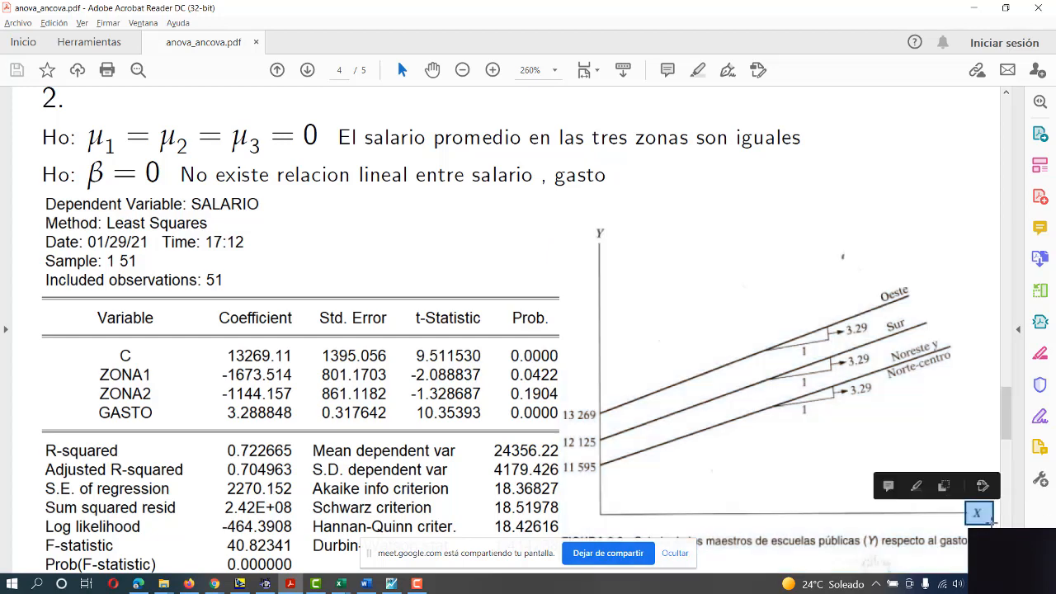
left_click_drag(591, 224, 617, 246)
left_click_drag(101, 404, 561, 427)
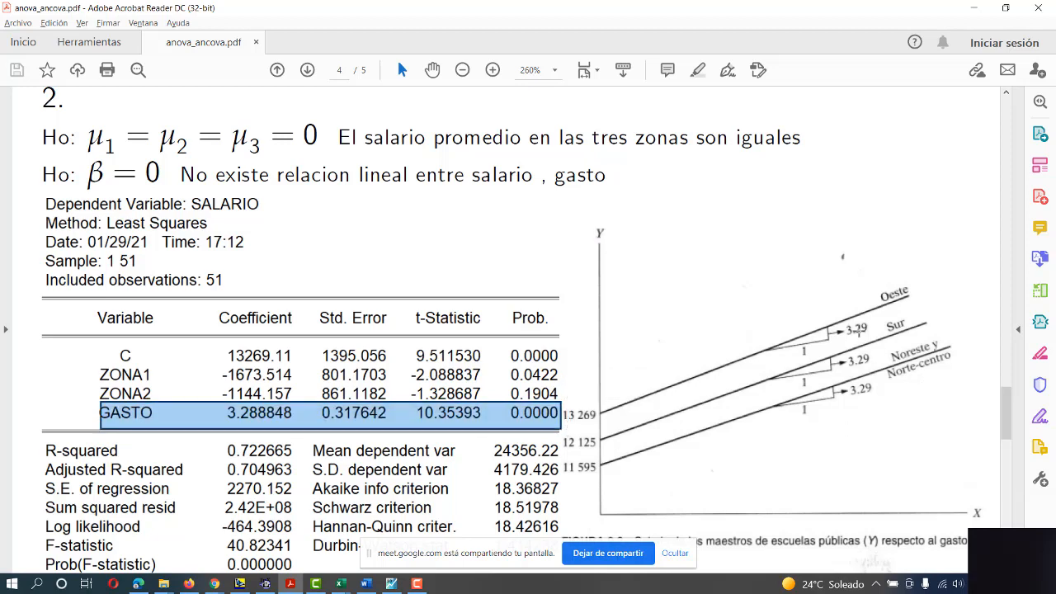
left_click(858, 333)
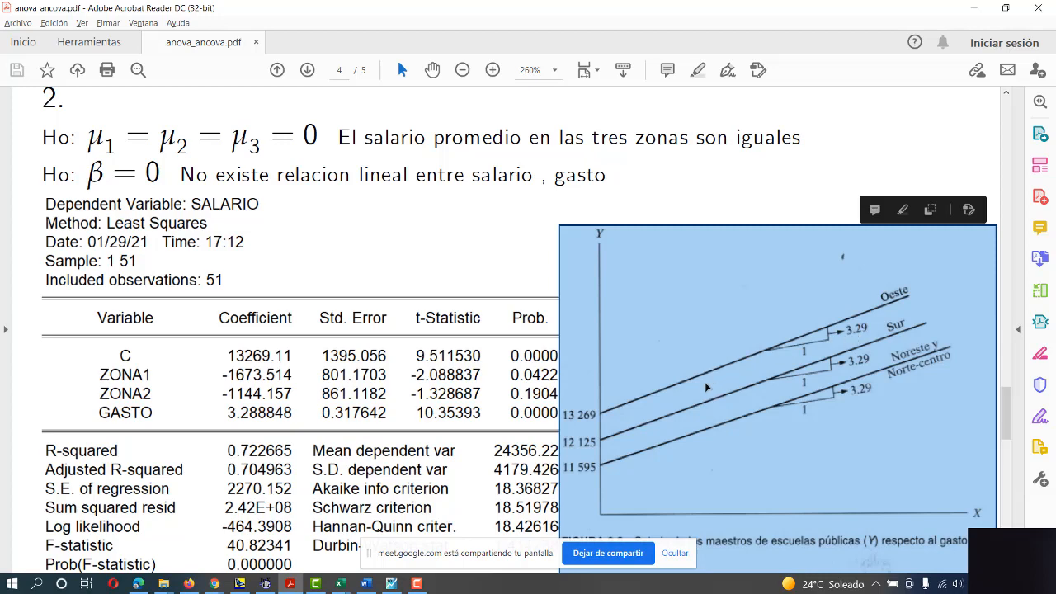
Select the equal-means null hypothesis on the ANCOVA page and return to the ANOVA output beside figure 9.1.
scroll(673, 453, "down", 1)
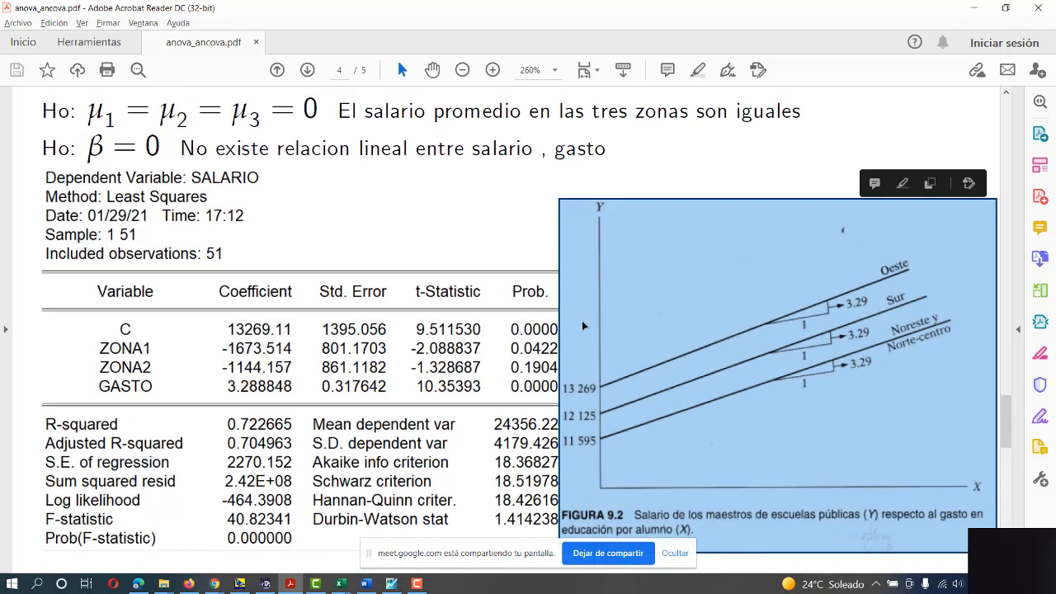
left_click_drag(41, 105, 319, 116)
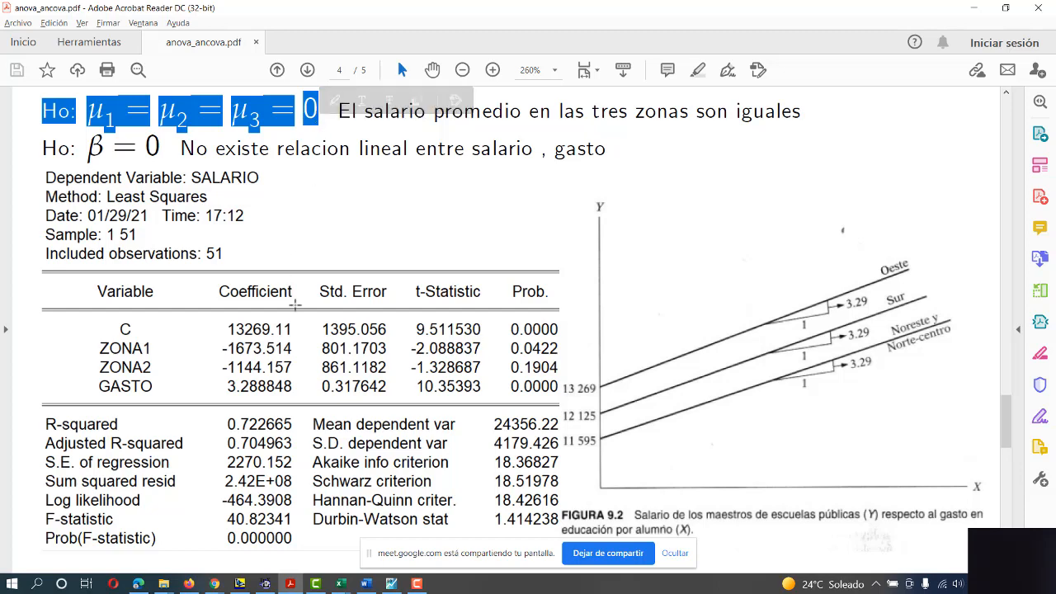
scroll(298, 287, "up", 10)
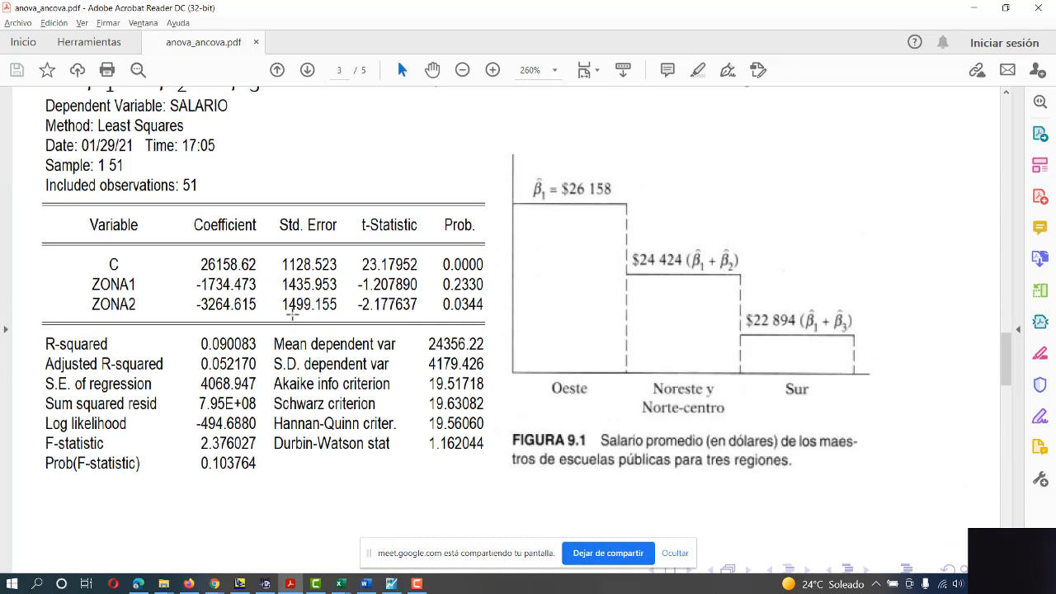
scroll(292, 312, "up", 1)
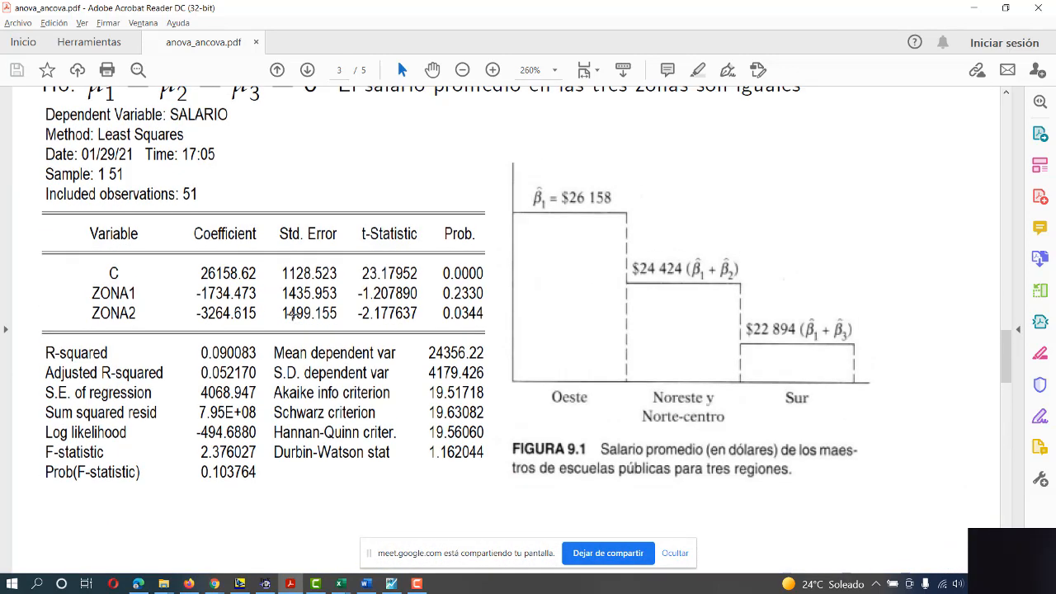
Point out the C, ZONA1 and ZONA2 rows of the ANOVA output one after another by selecting them.
scroll(292, 313, "up", 2)
scroll(309, 317, "up", 1)
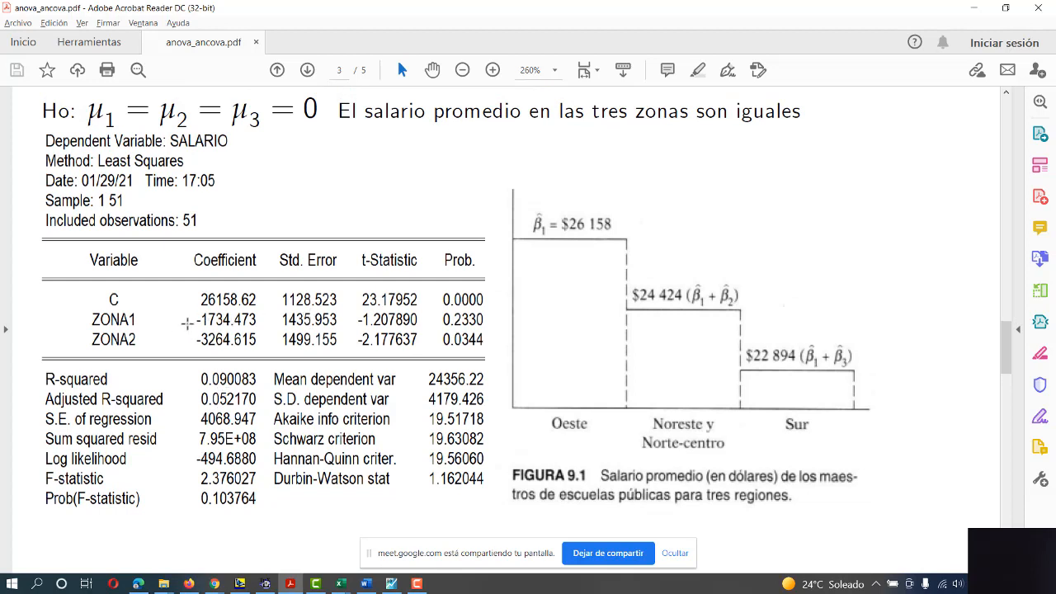
left_click_drag(102, 291, 486, 312)
left_click_drag(84, 314, 487, 328)
left_click_drag(86, 330, 480, 367)
scroll(480, 368, "up", 3)
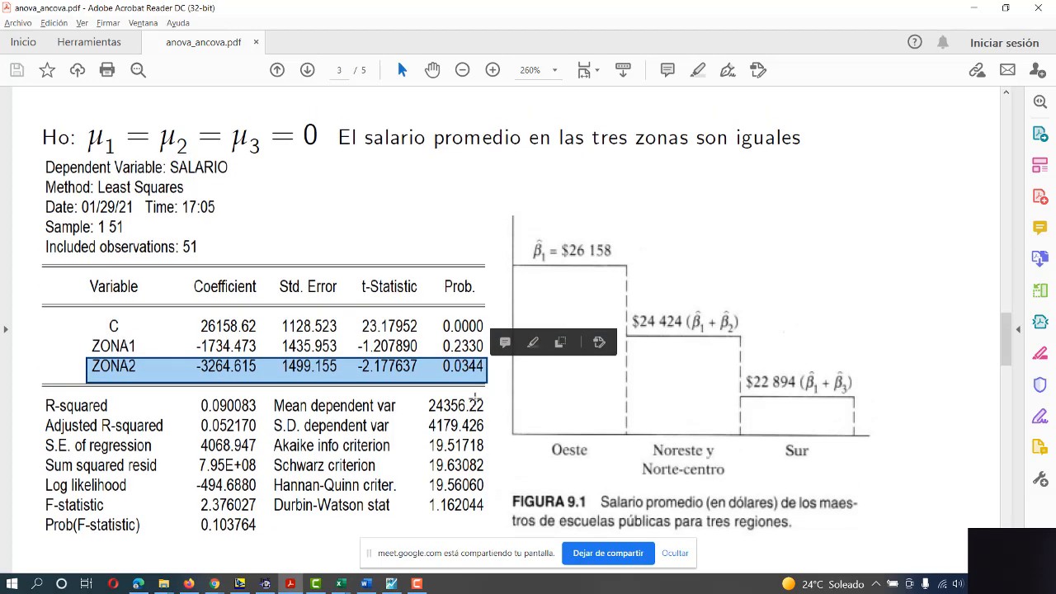
scroll(480, 394, "up", 1)
scroll(480, 394, "down", 3)
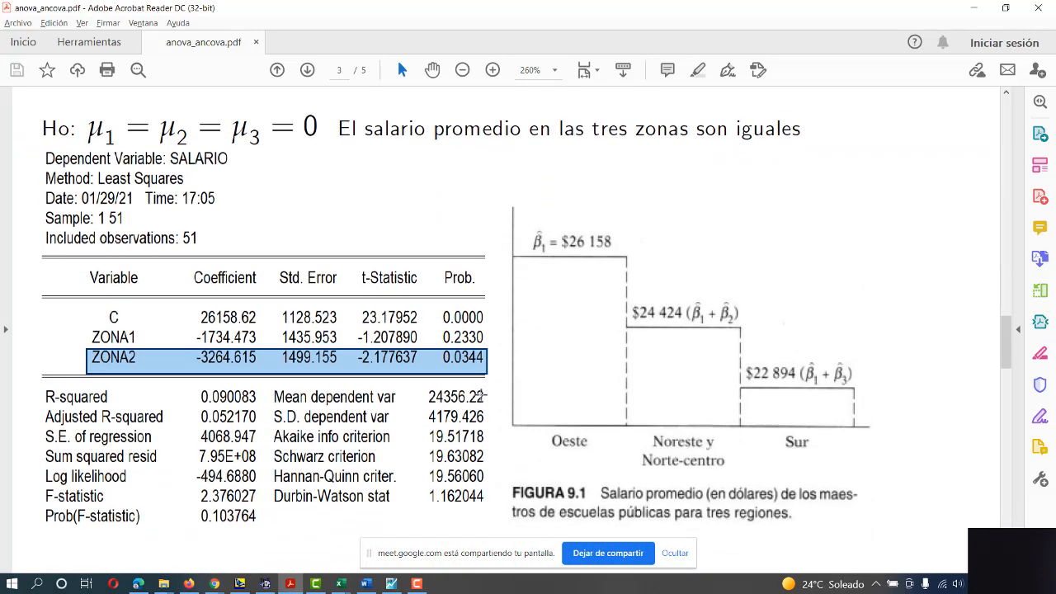
Compare the F-statistic and its probability with the individual ZONA1, ZONA2 and C rows by selecting them in the ANOVA output.
left_click_drag(48, 498, 269, 533)
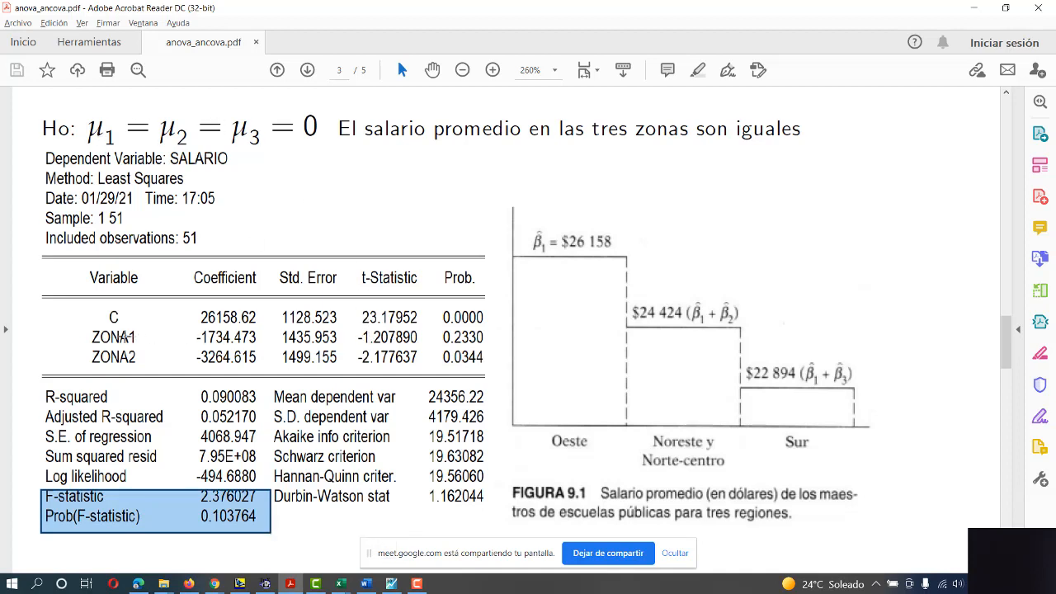
left_click_drag(83, 332, 501, 350)
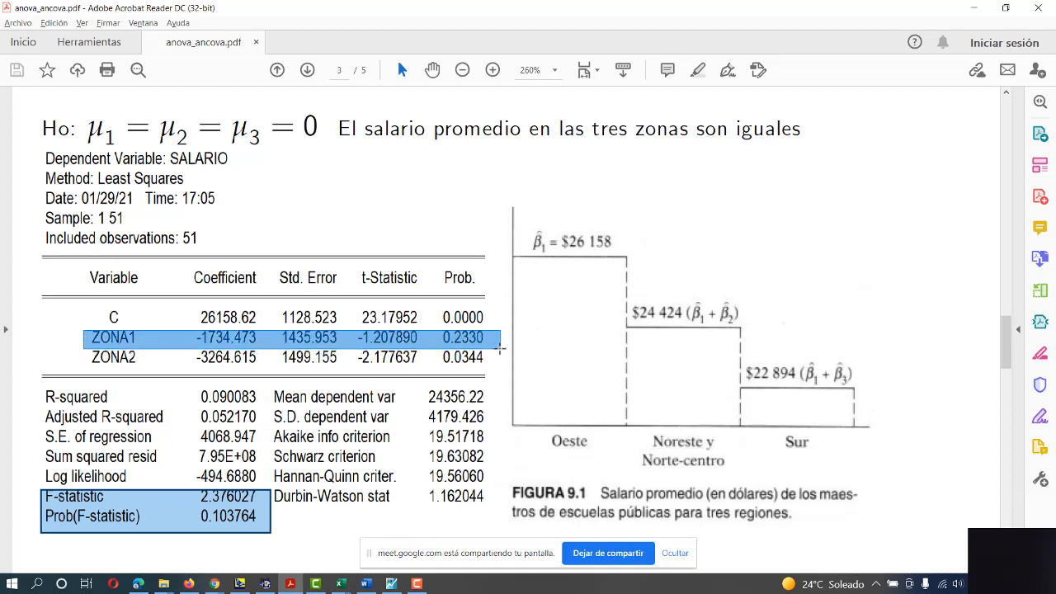
left_click_drag(500, 350, 495, 350)
left_click_drag(89, 311, 501, 349)
left_click(482, 357)
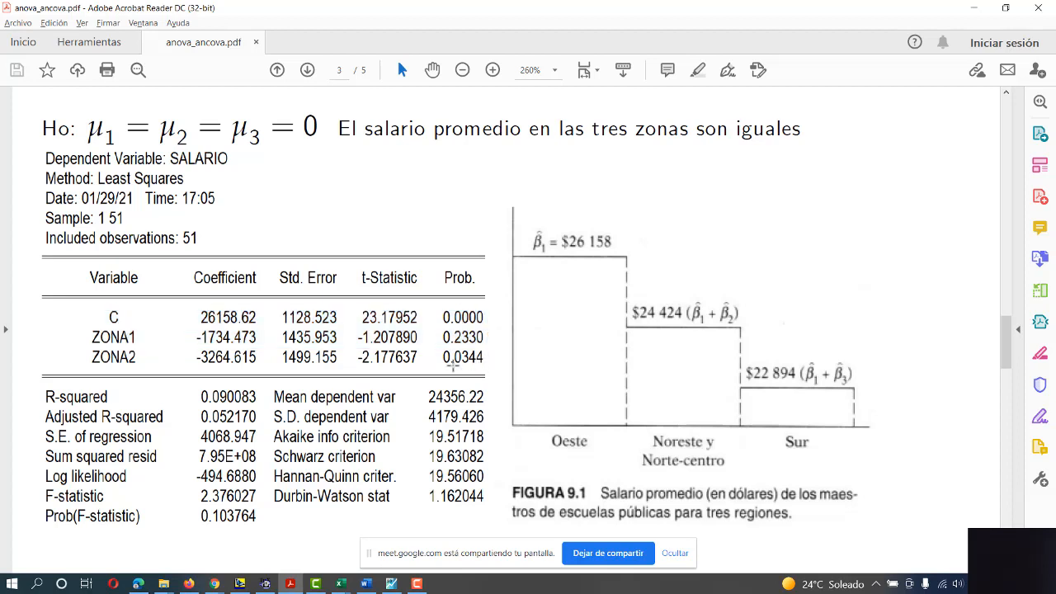
left_click_drag(113, 350, 488, 363)
left_click_drag(102, 305, 487, 328)
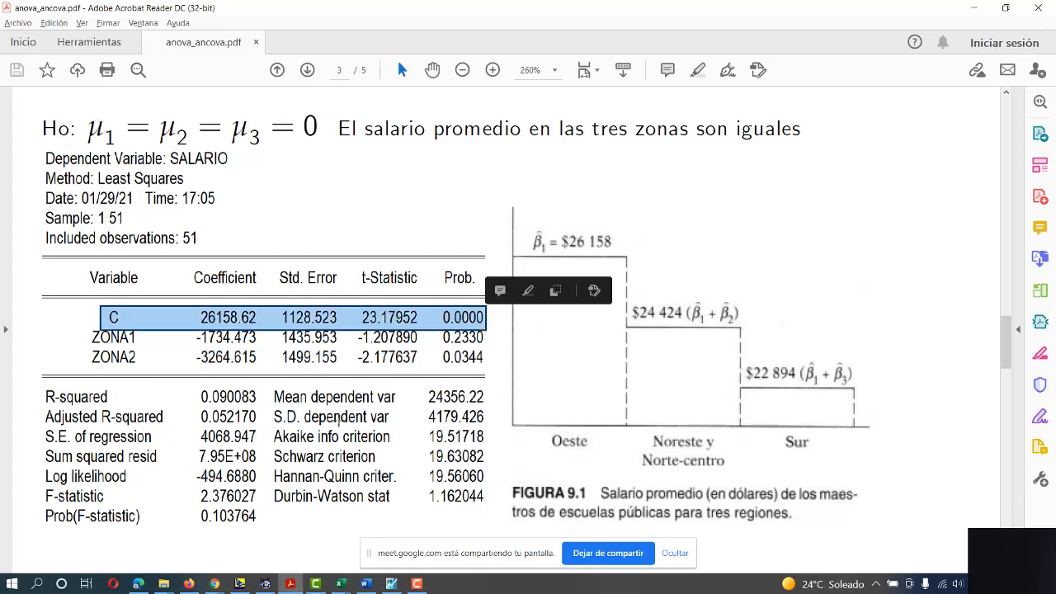
Relate the average-salary sentence on the additive ANCOVA page to figure 9.2's 13 269 and 12 125 intercepts by selecting them.
scroll(334, 412, "down", 10)
scroll(333, 417, "down", 8)
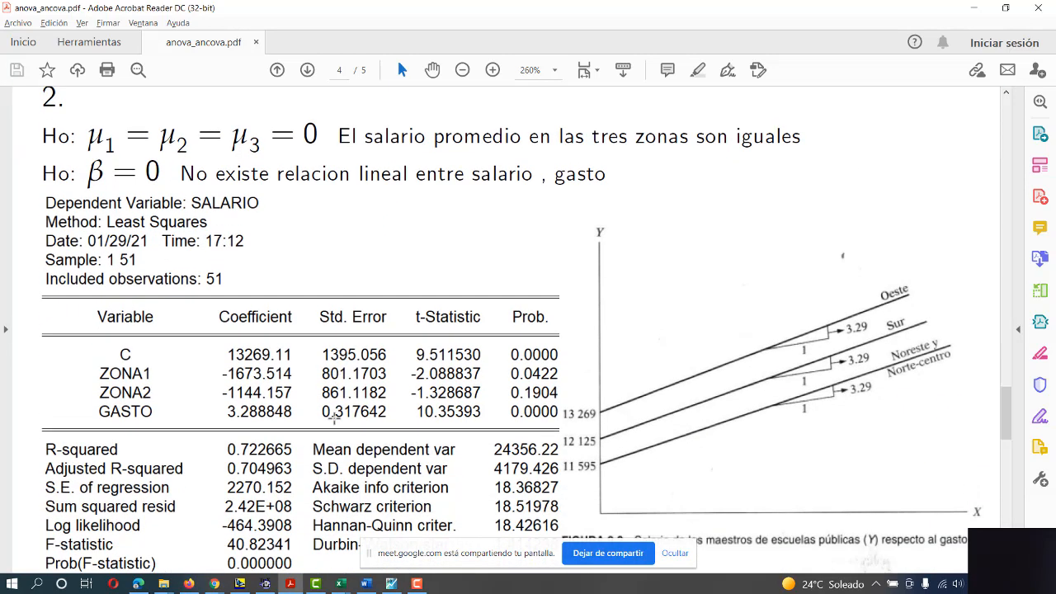
scroll(333, 417, "up", 5)
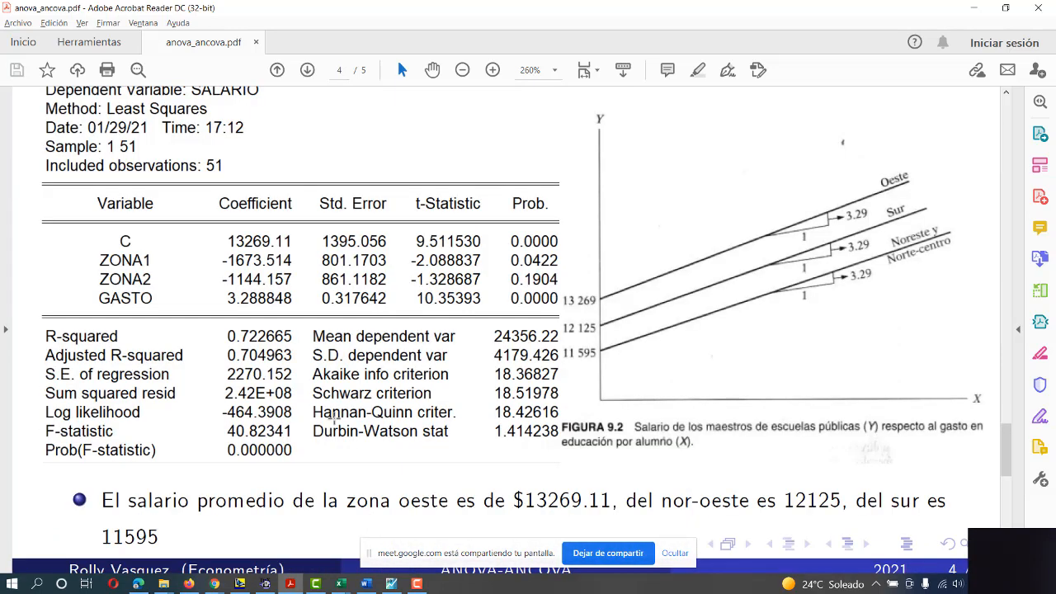
scroll(334, 420, "down", 3)
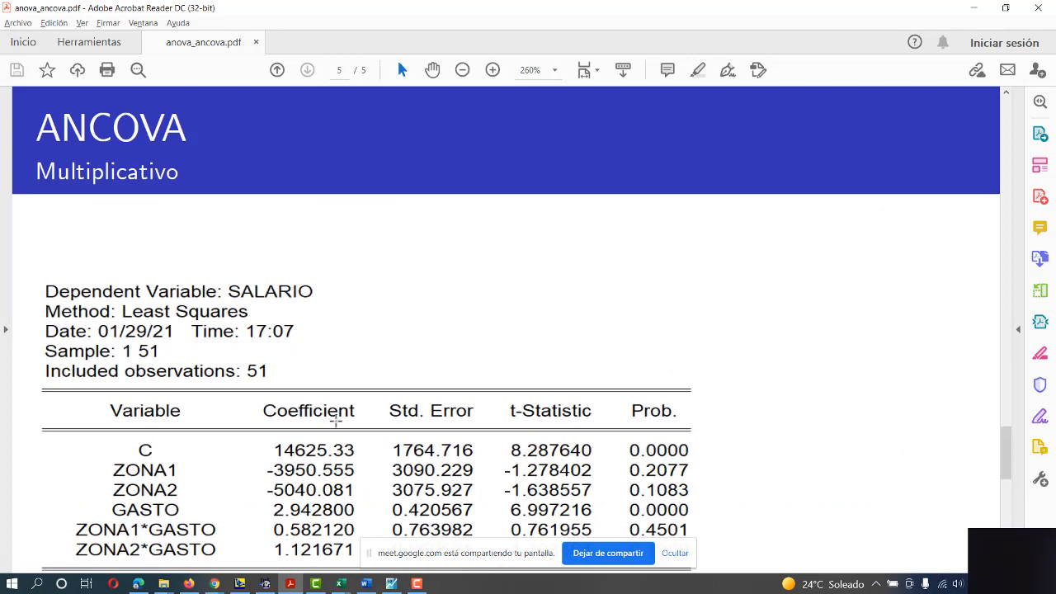
scroll(335, 419, "up", 2)
left_click_drag(129, 506, 509, 516)
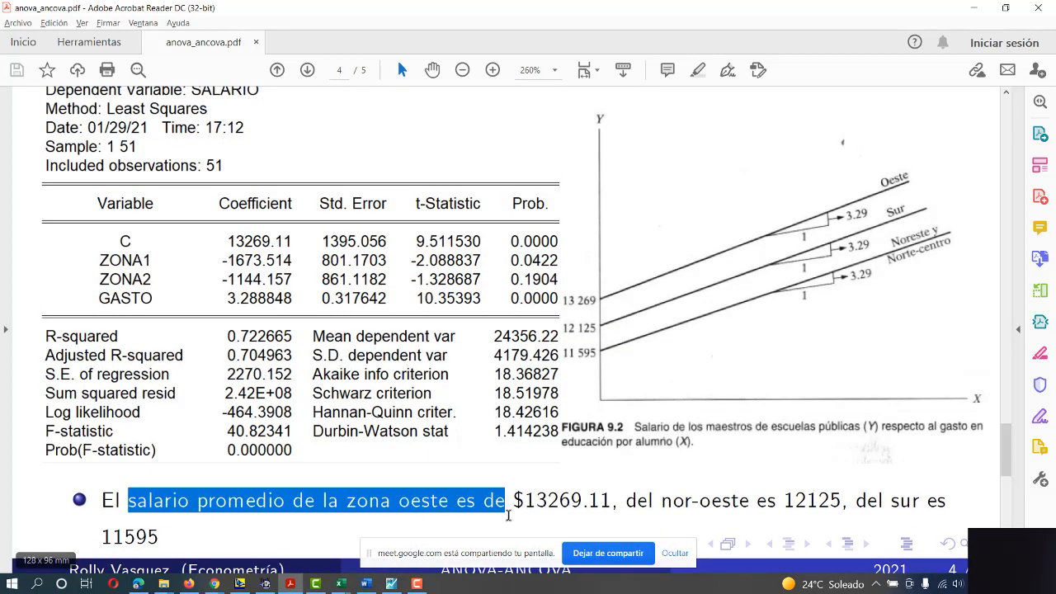
left_click_drag(564, 299, 604, 305)
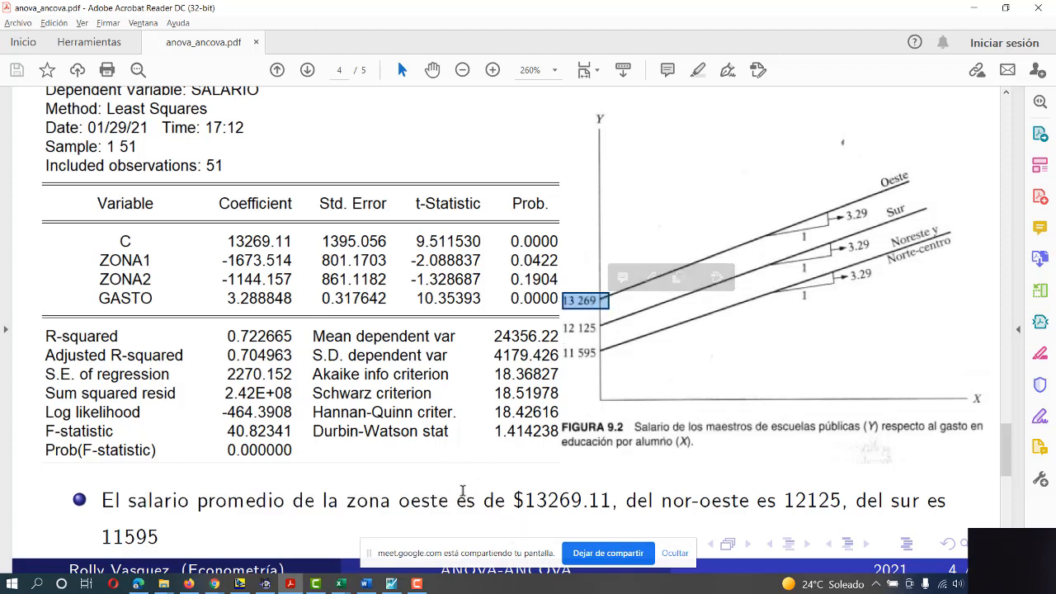
left_click_drag(514, 498, 847, 500)
left_click(582, 328)
double_click(582, 328)
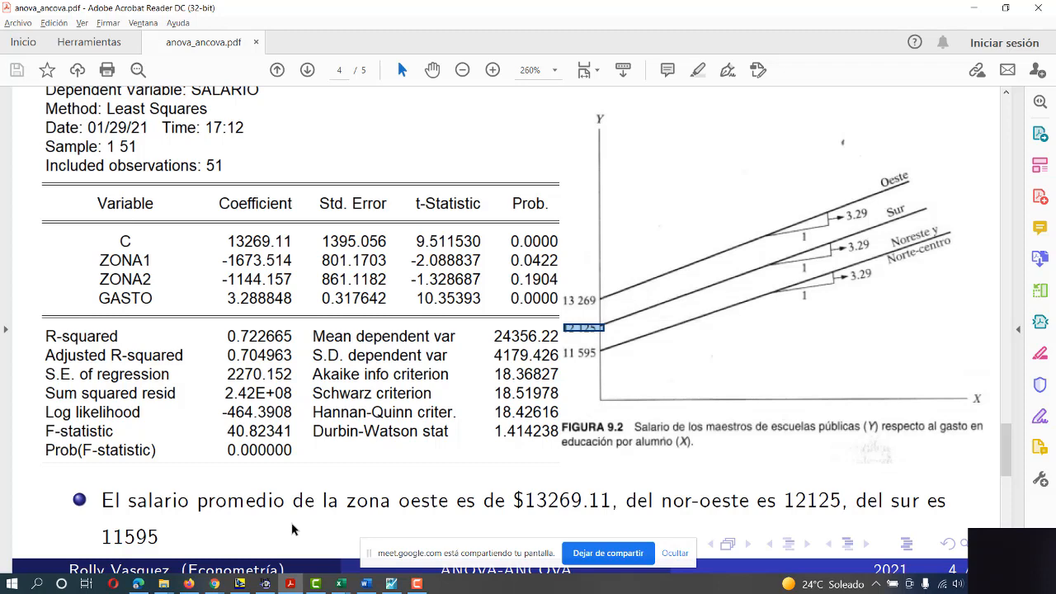
Review the multiplicative ANCOVA output on page 5 and switch to figure 9.3 in the Gujarati textbook.
scroll(293, 529, "down", 5)
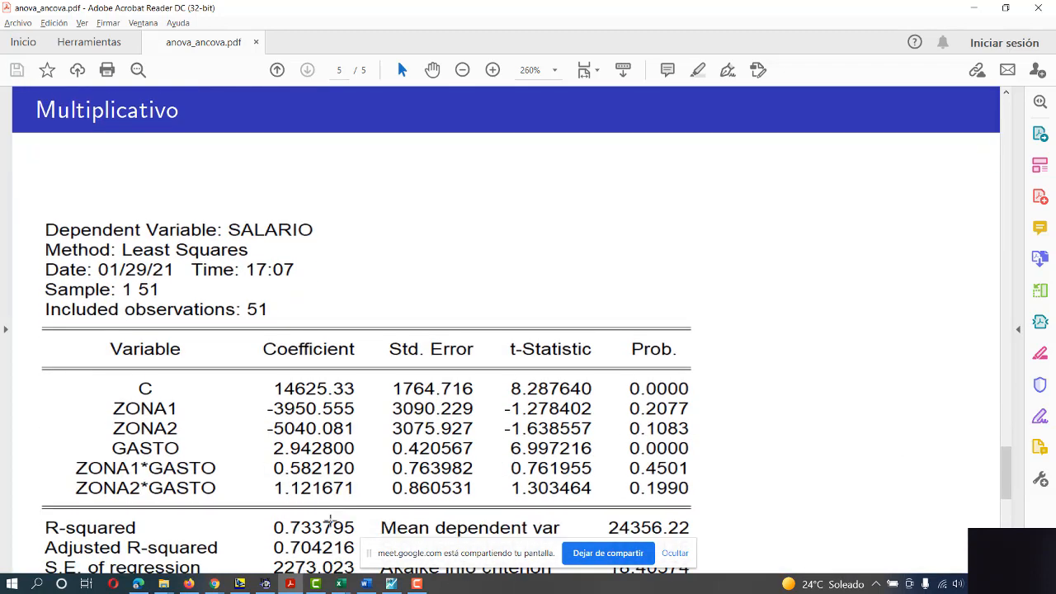
scroll(330, 520, "down", 1)
scroll(330, 520, "down", 2)
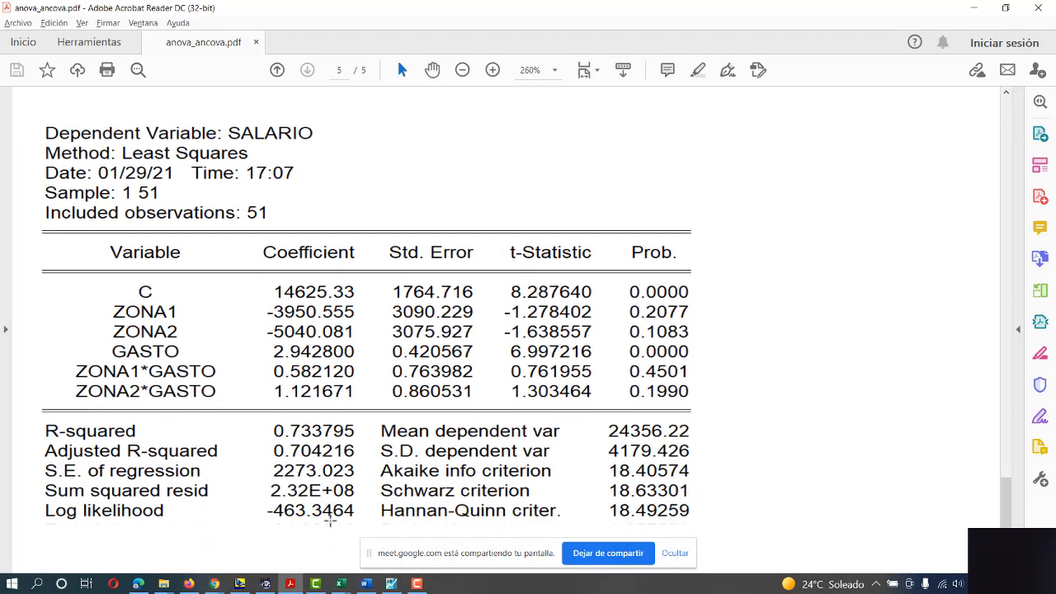
scroll(330, 520, "down", 2)
scroll(333, 524, "up", 1)
key("alt+Tab")
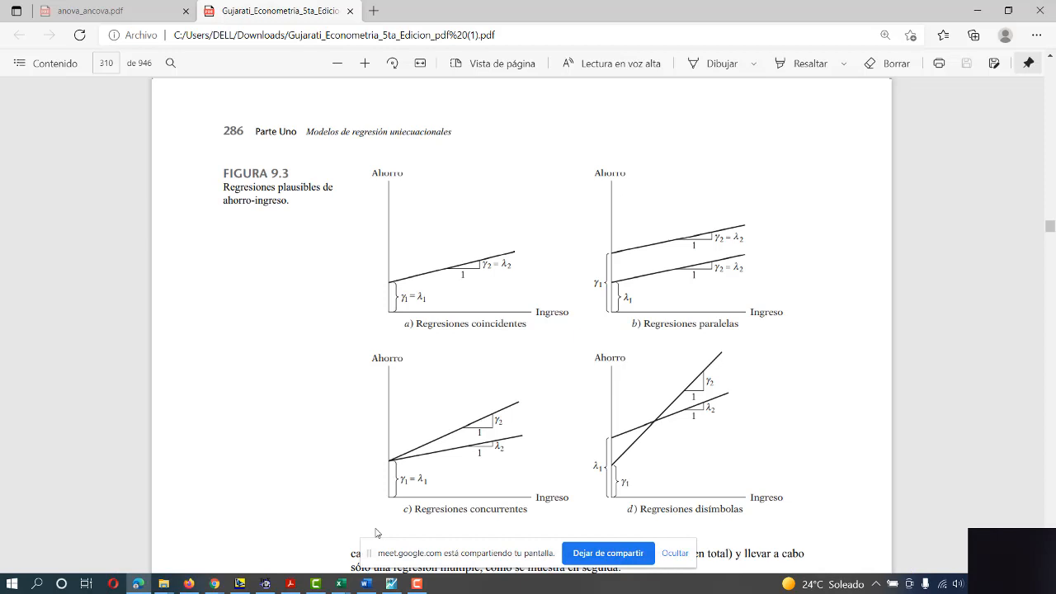
Open Paint with a blank canvas and bring up its drawing tools.
left_click(13, 583)
type("pain")
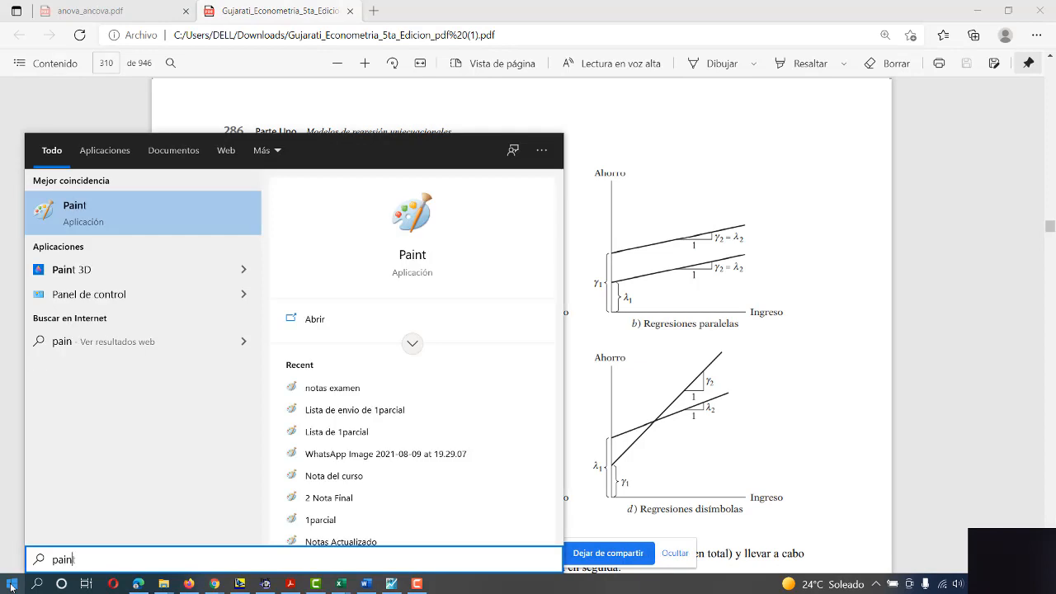
key("Return")
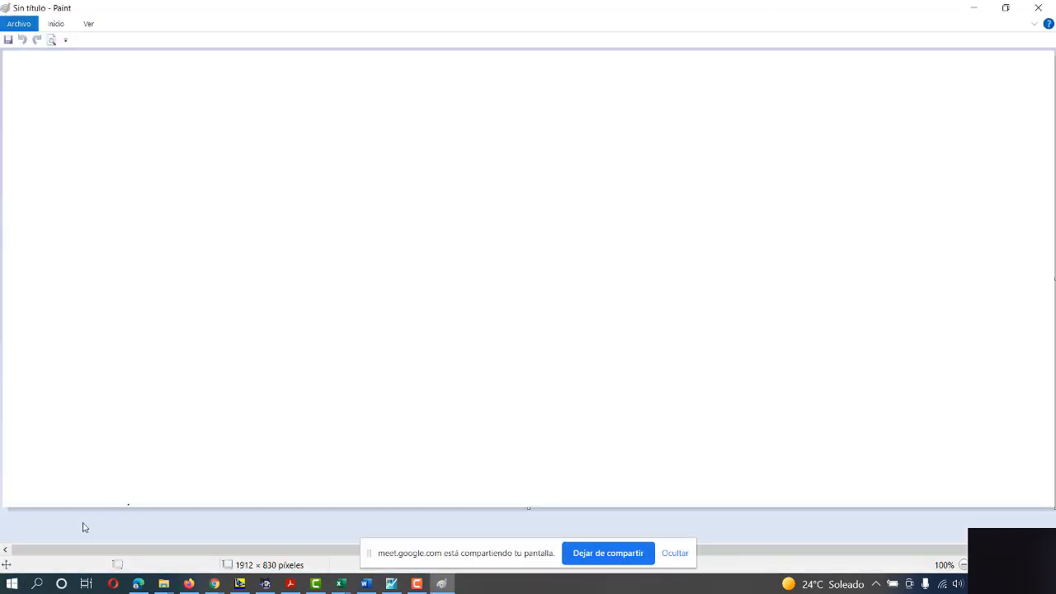
left_click(15, 587)
left_click(15, 587)
left_click(56, 24)
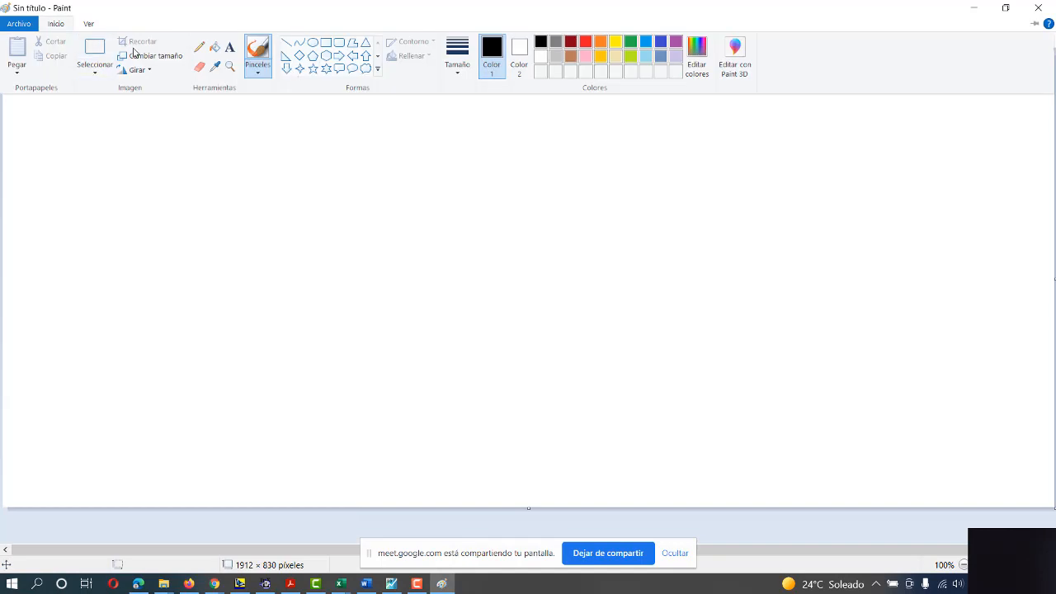
Draw a vertical and a horizontal axis with arrowheads using the Pencil tool, and label them Y and X.
left_click(199, 53)
mouse_move(228, 125)
left_mouse_down()
mouse_move(222, 303)
mouse_move(280, 301)
left_mouse_up()
left_click_drag(442, 301, 483, 301)
left_click_drag(215, 135, 243, 143)
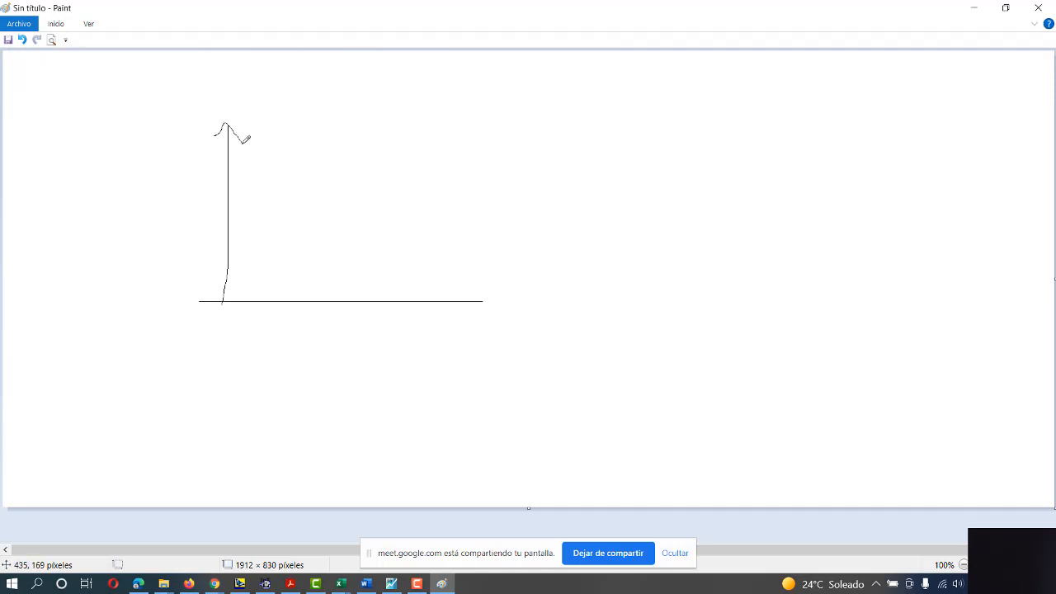
left_click_drag(187, 116, 180, 145)
mouse_move(476, 290)
left_mouse_down()
mouse_move(484, 309)
mouse_move(528, 312)
left_mouse_up()
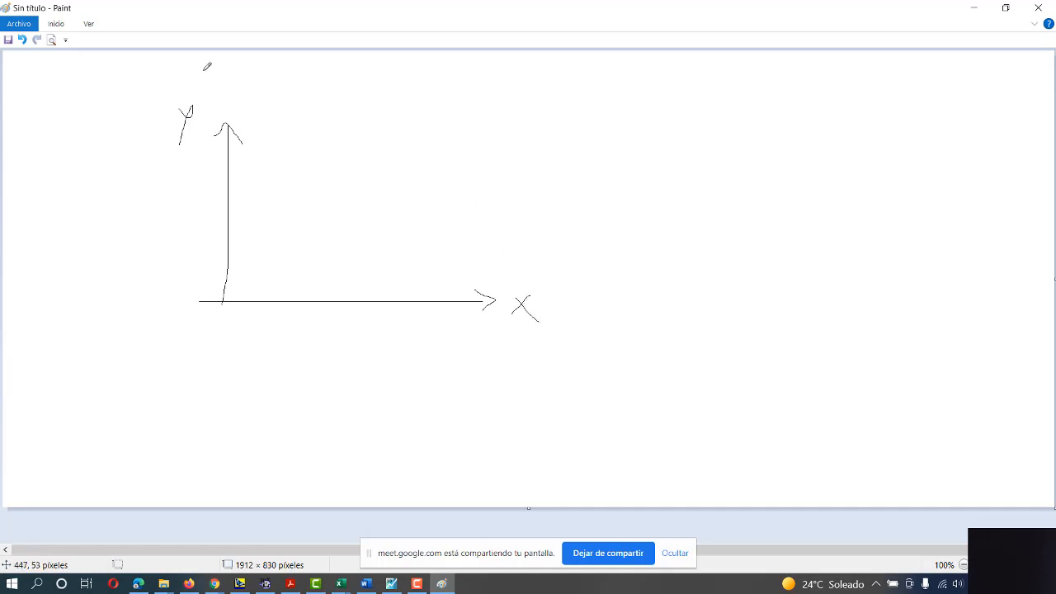
Choose the basic brush and set it to the third line thickness.
left_click(62, 26)
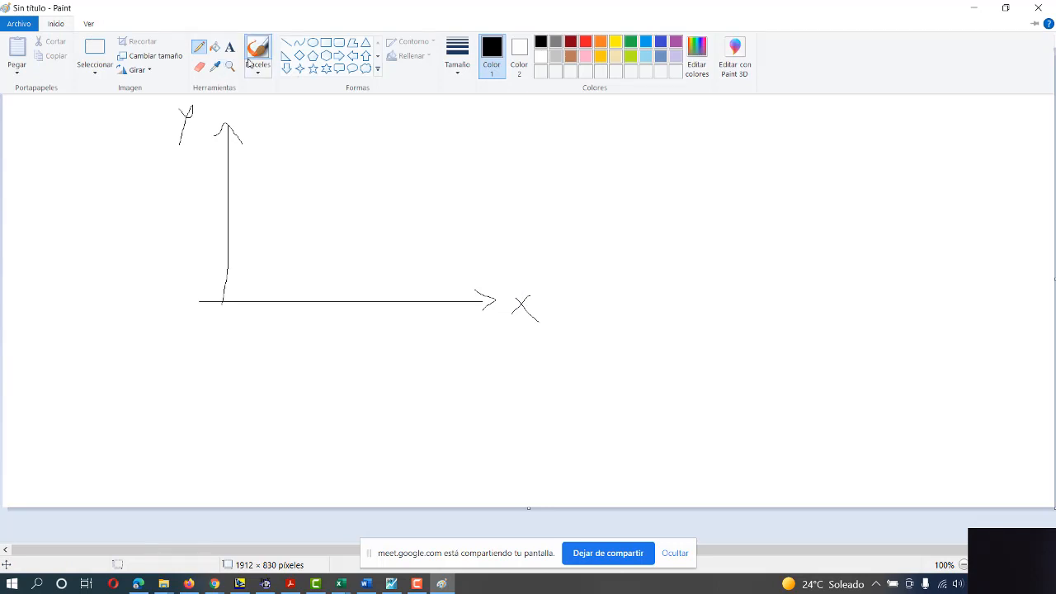
left_click(260, 56)
left_click(65, 28)
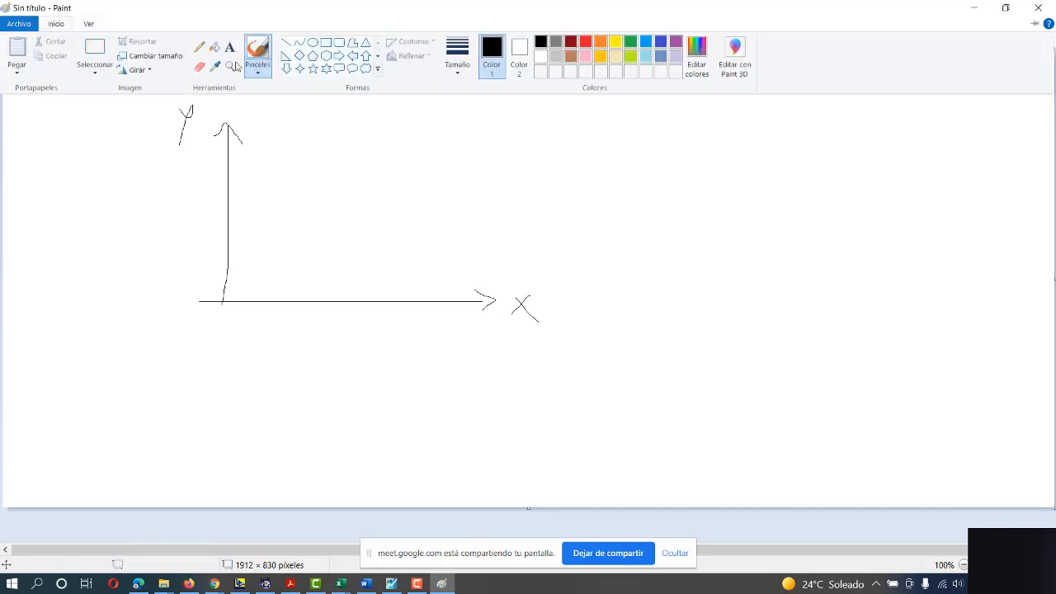
left_click(258, 66)
left_click(259, 149)
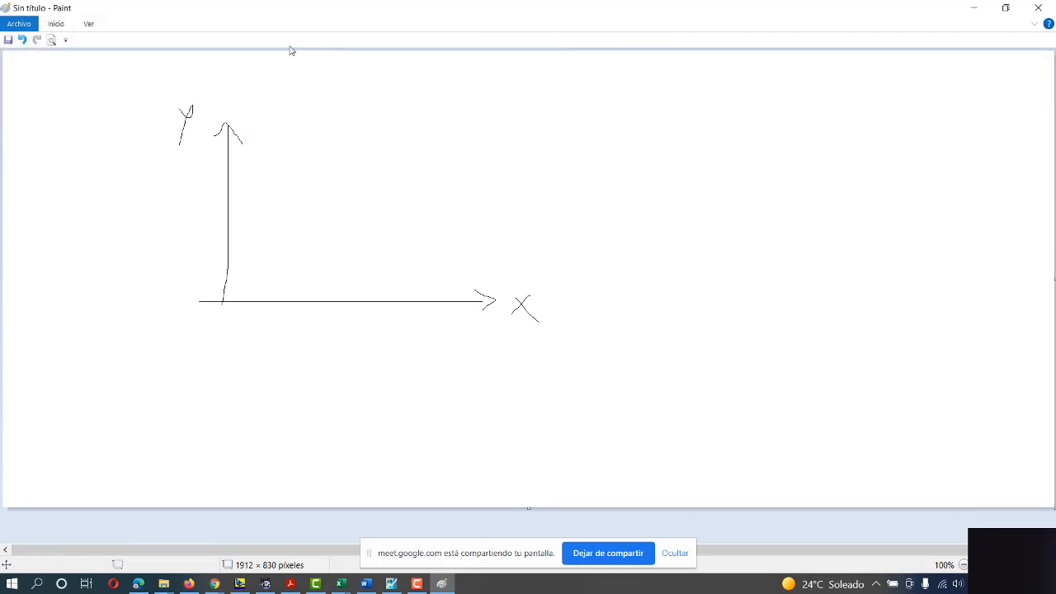
left_click(66, 27)
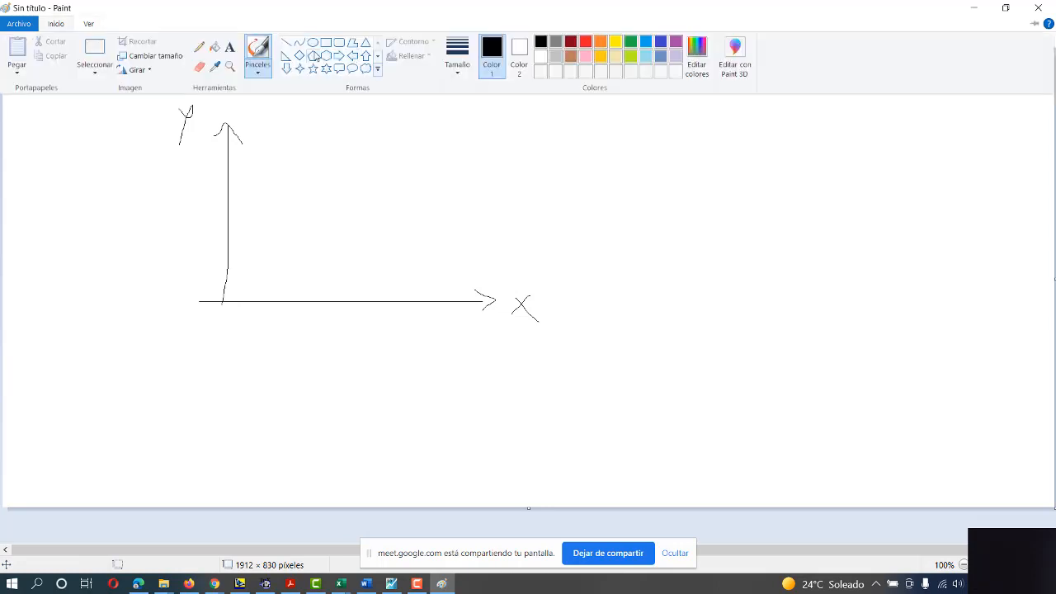
left_click(457, 58)
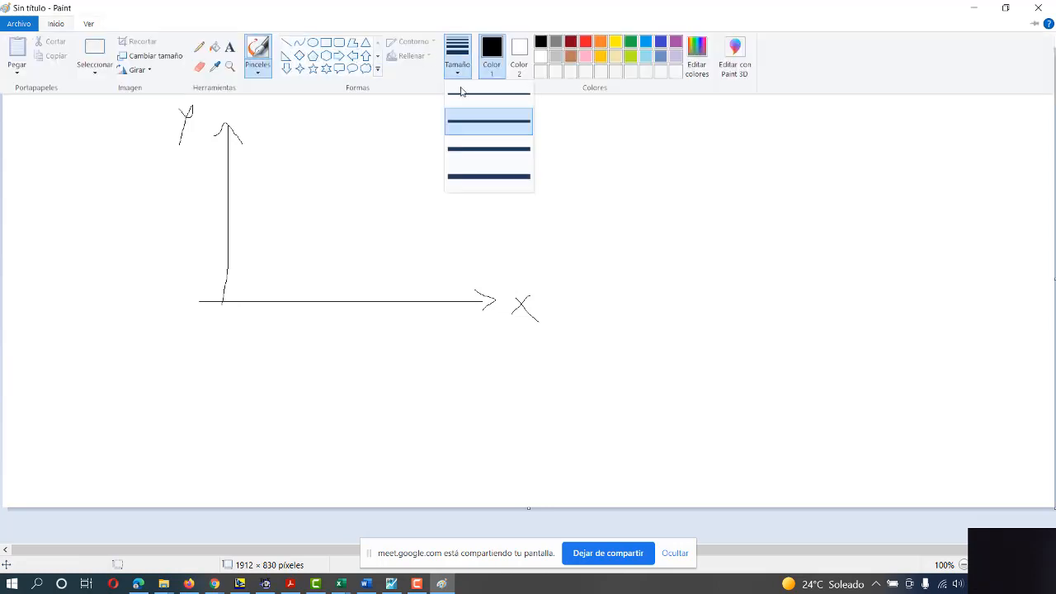
left_click(485, 146)
Switch to EViews, open the ancova_multiplicativo equation and select its C, NOR_ESTE and SUR coefficients.
key("alt+Tab")
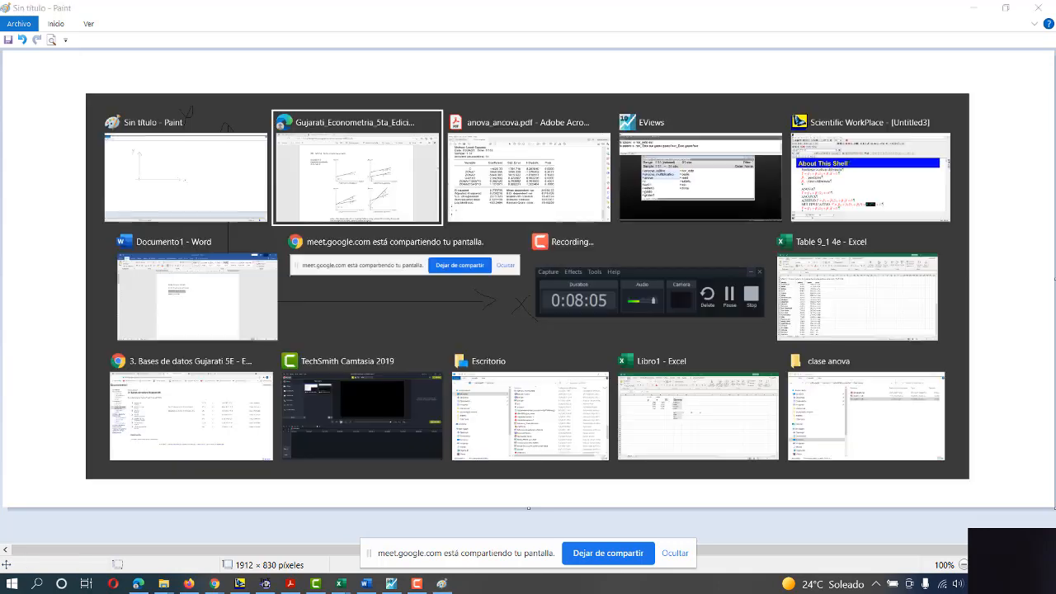
key("Tab")
key("alt+Tab")
key("Tab")
key("Tab")
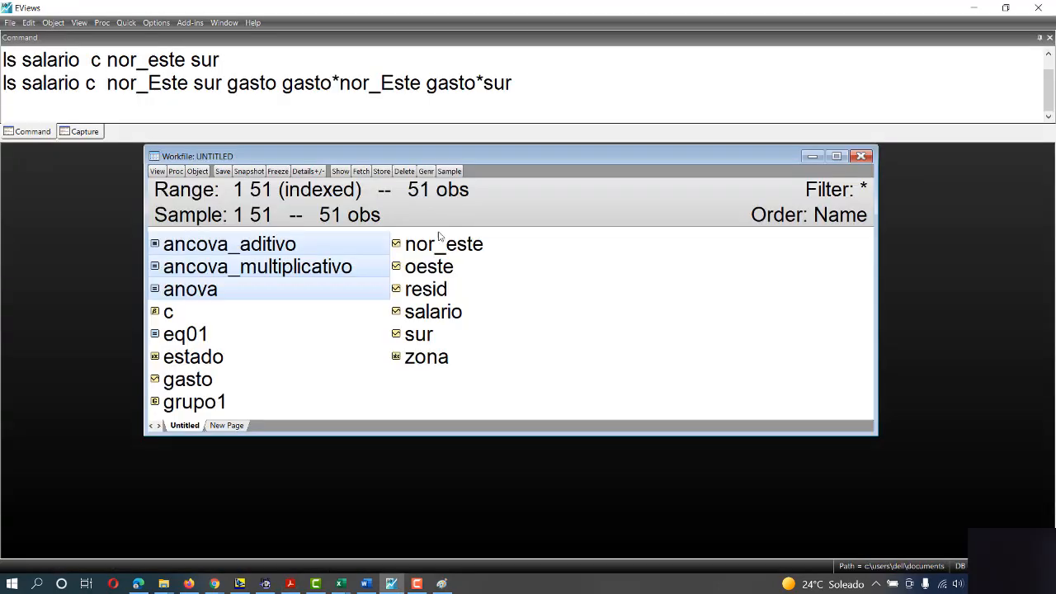
left_click(320, 313)
double_click(238, 273)
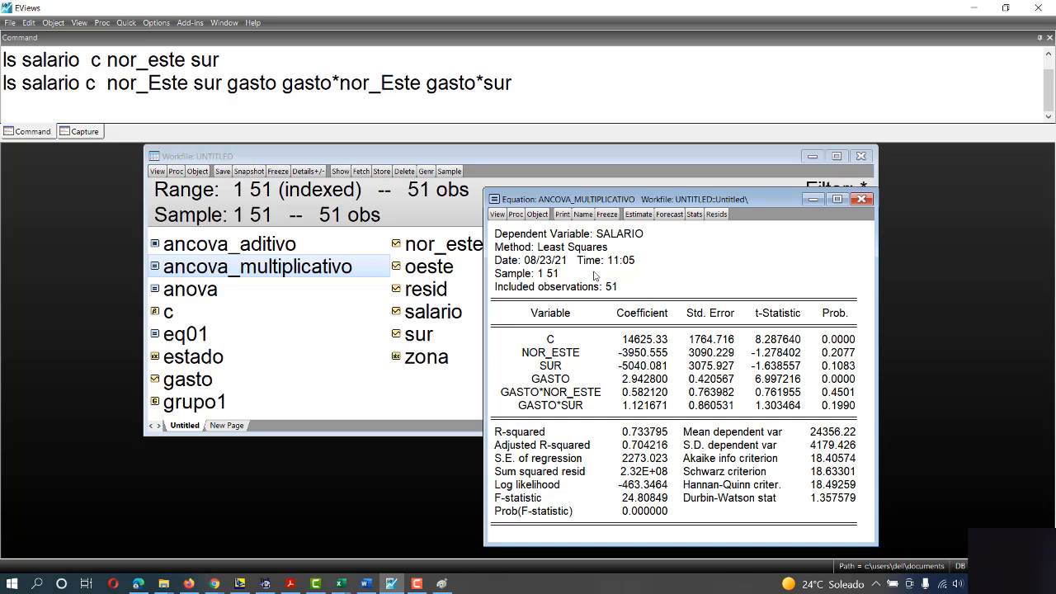
left_click(644, 341)
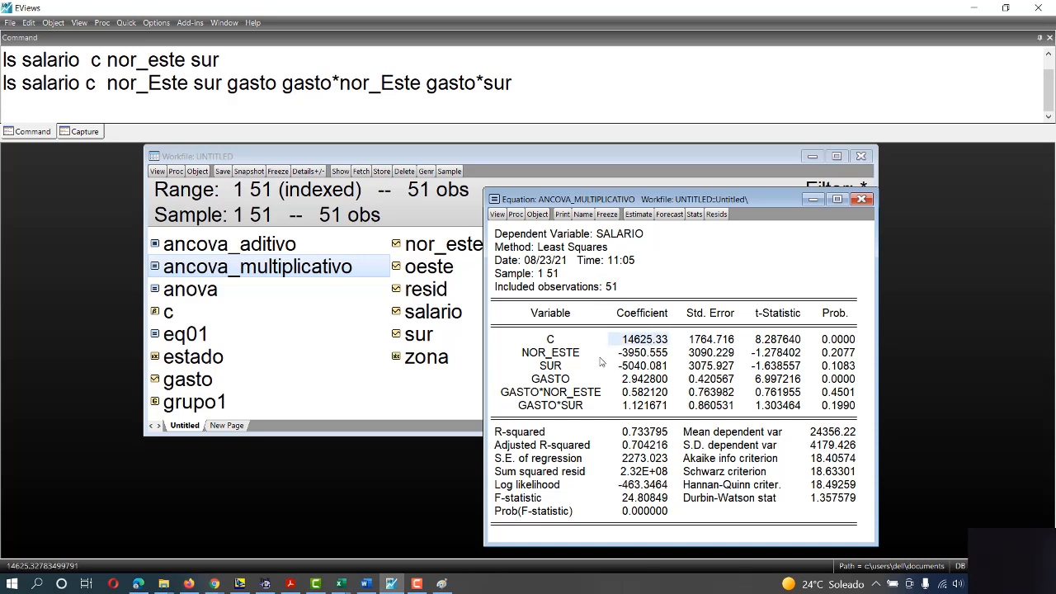
left_click(557, 356)
left_click_drag(552, 371, 658, 345)
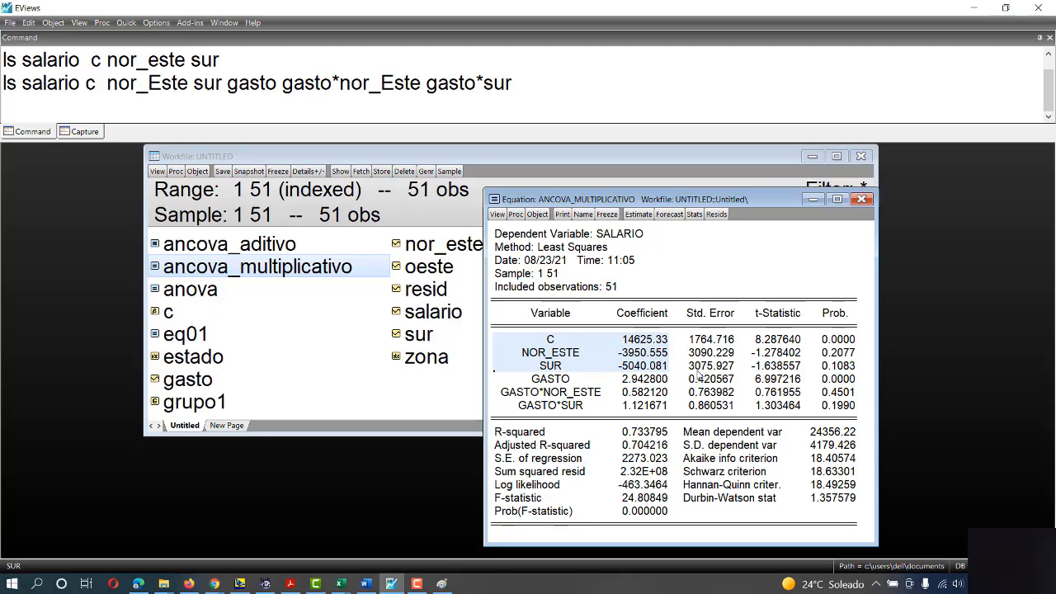
Return to the Paint sketch and add the intercept label 14625 as text beside the Y axis.
key("alt+Tab")
key("alt+Tab")
key("alt+Tab")
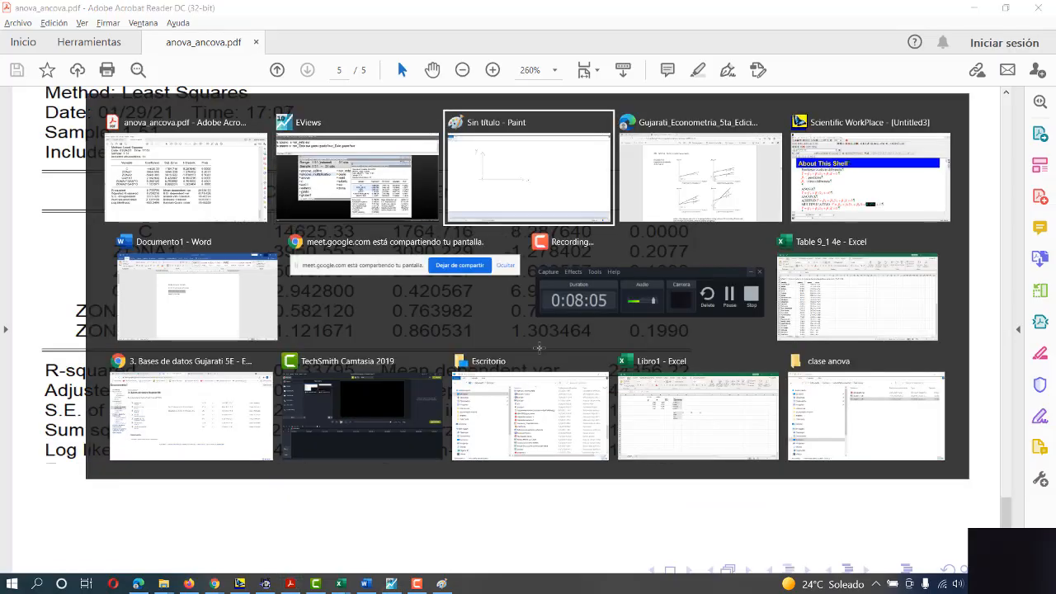
left_click(66, 24)
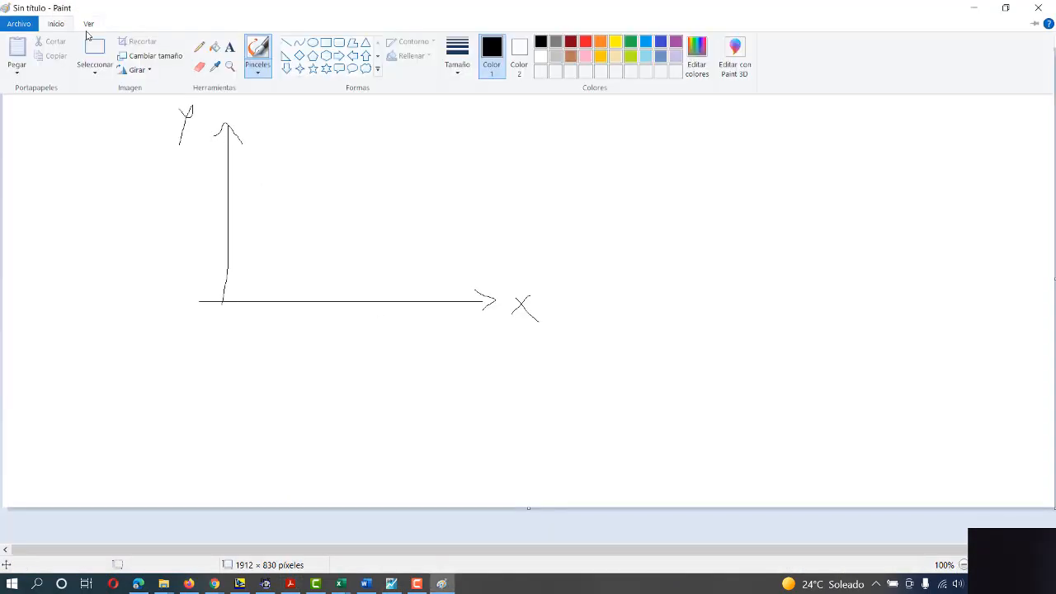
left_click(157, 234)
left_click_drag(160, 240, 164, 237)
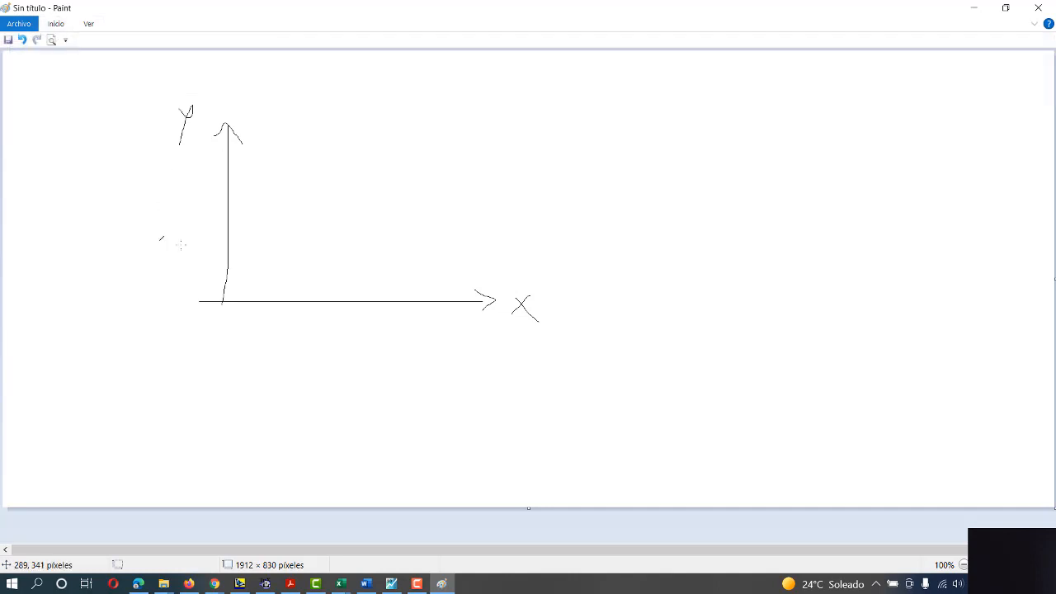
left_click(67, 26)
left_click(229, 46)
left_click(158, 219)
type("14625")
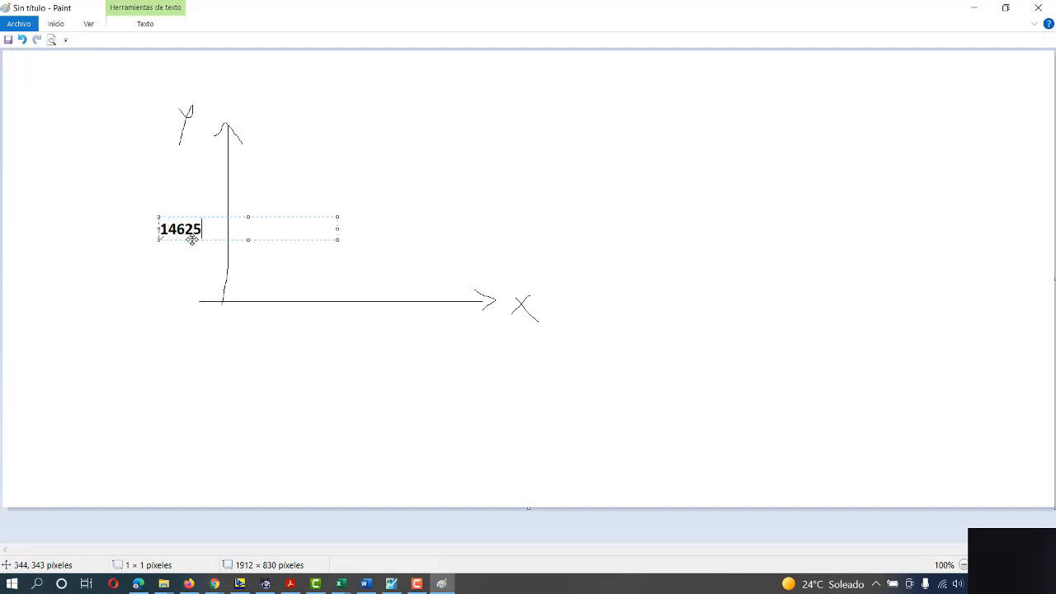
Prefix the 14625 intercept label with "oest=" and place the text on the canvas.
key("Home")
type("oest")
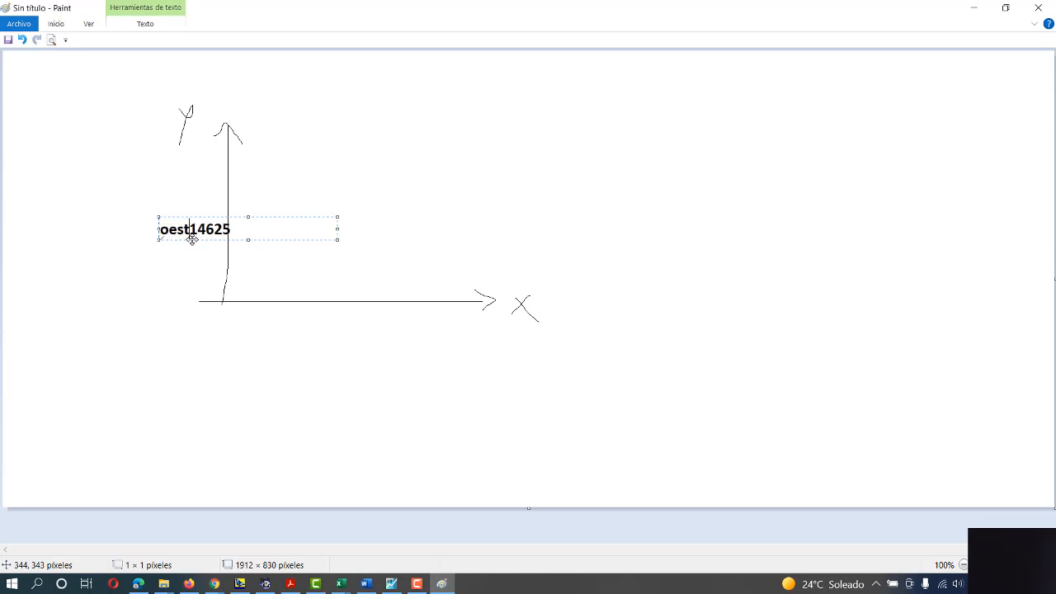
type("=")
left_click(205, 294)
Switch to EViews and select the NOR_ESTE coefficient in the ancova_multiplicativo equation output.
key("alt+Tab")
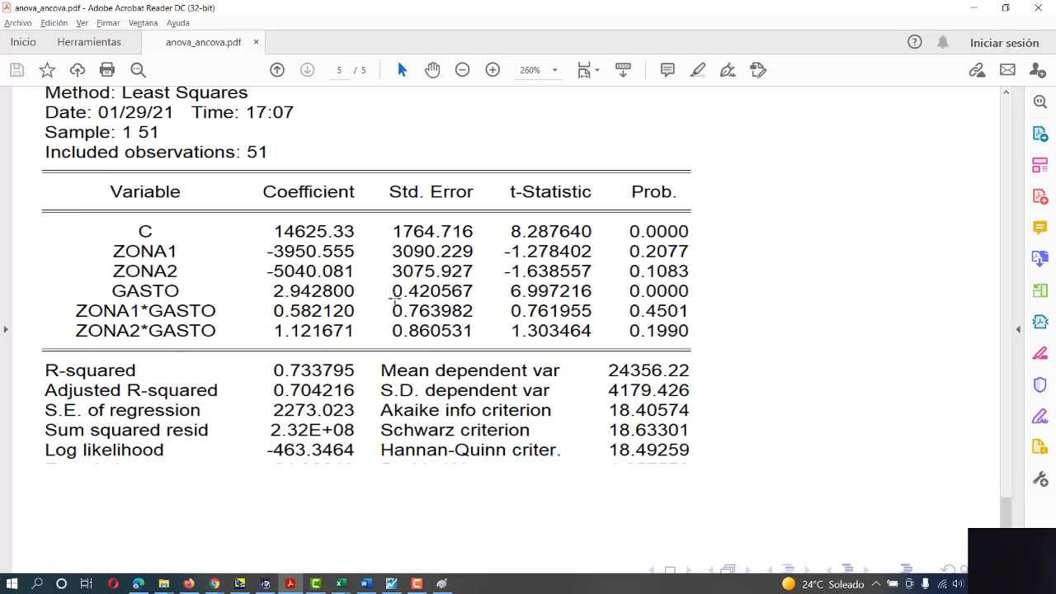
key("alt+Tab")
key("Tab")
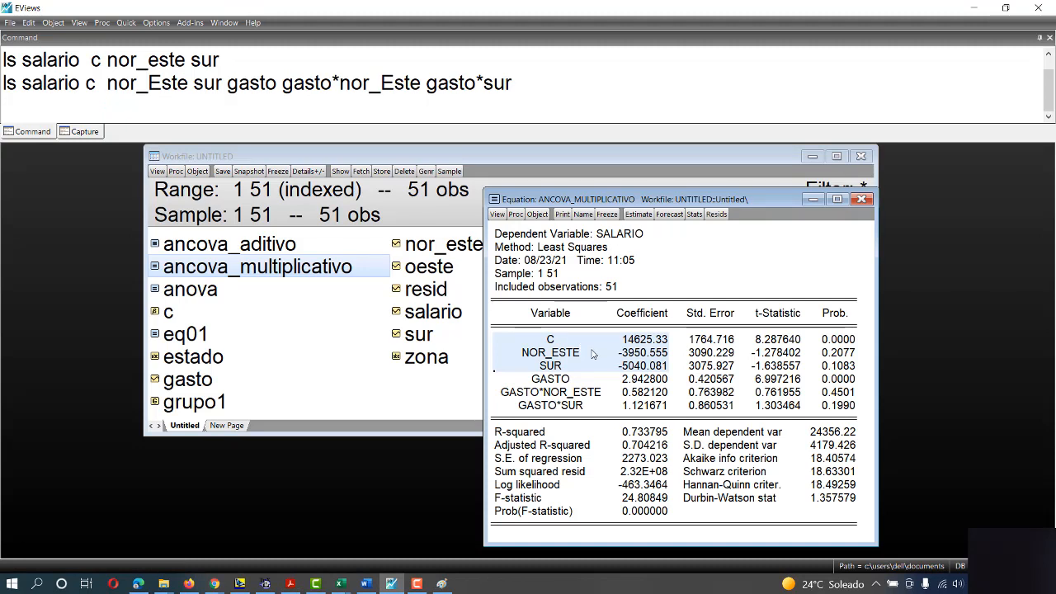
left_click(591, 353)
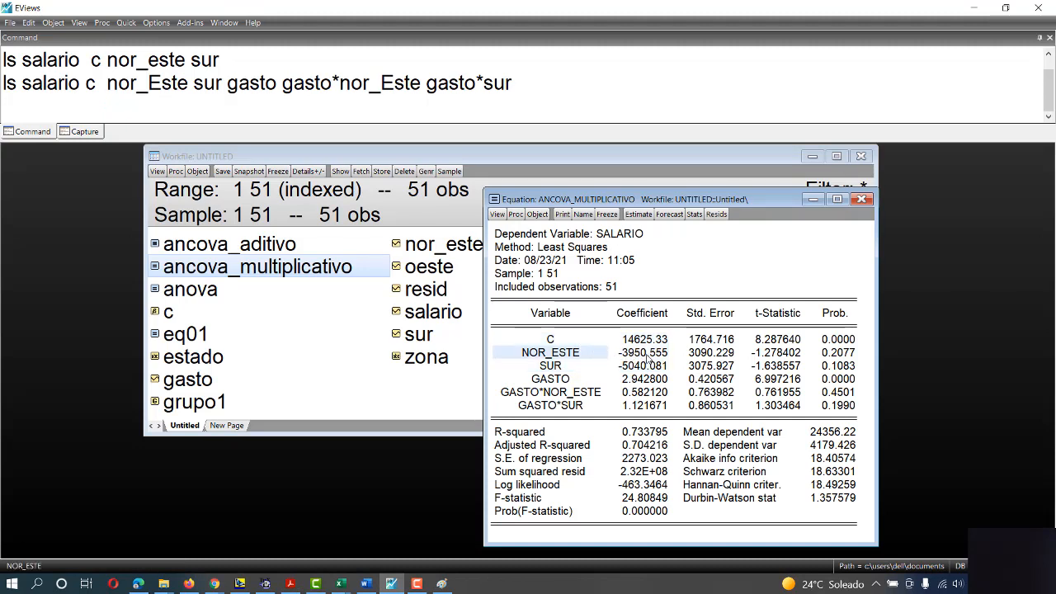
left_click_drag(648, 360, 541, 360)
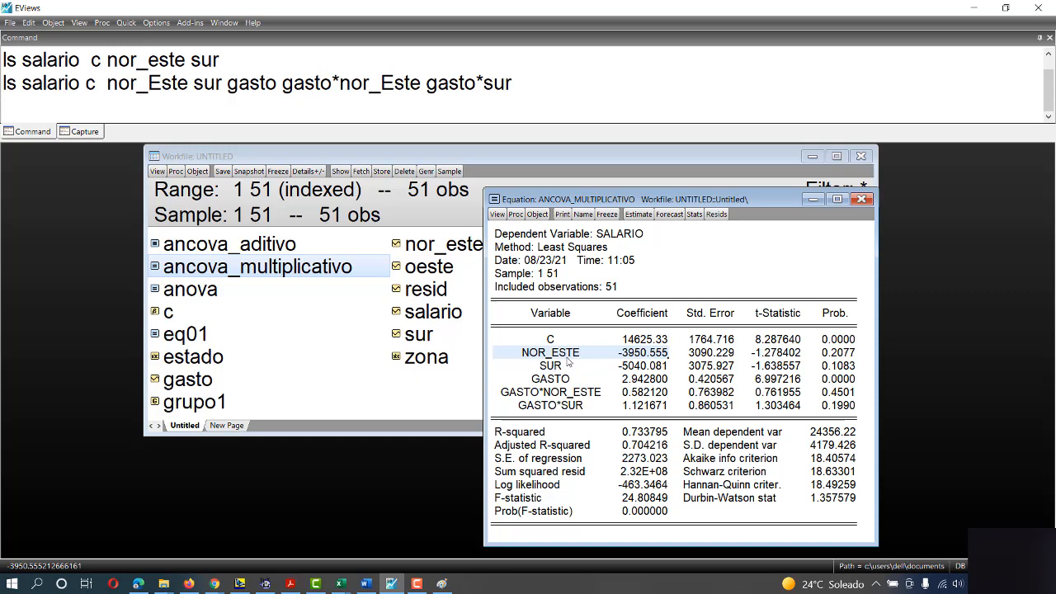
Return to the Paint sketch and add the text label "norte" beside the Y axis, below the oest label.
key("alt+Tab")
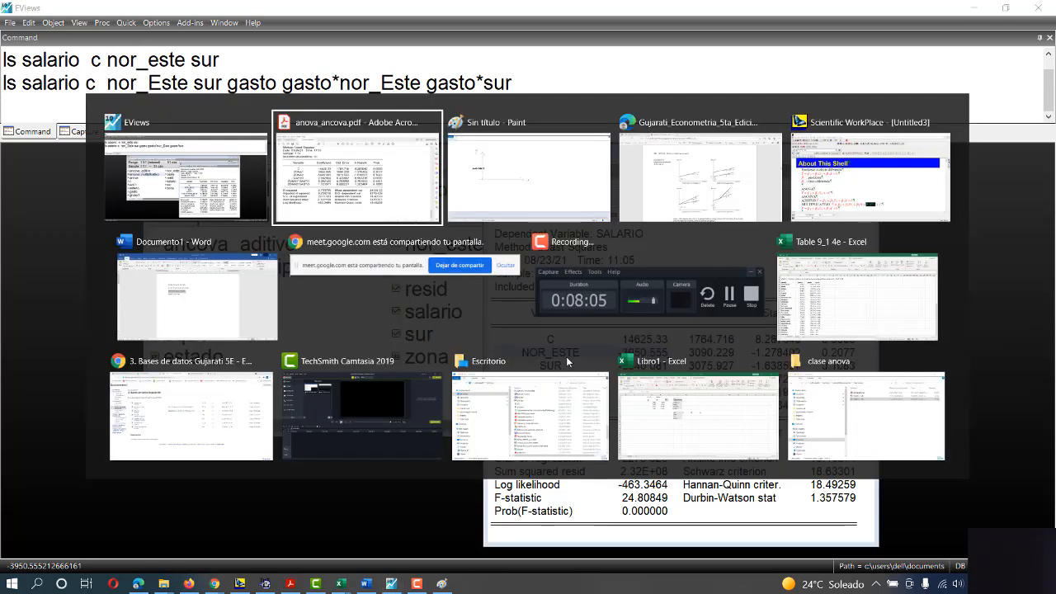
key("alt+Tab")
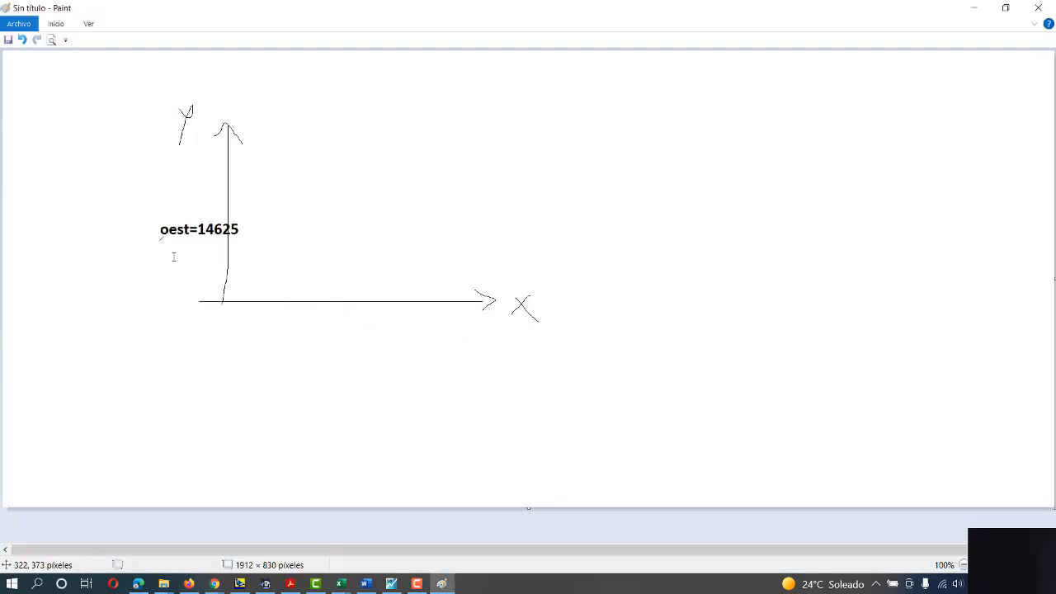
left_click(162, 255)
type("norte")
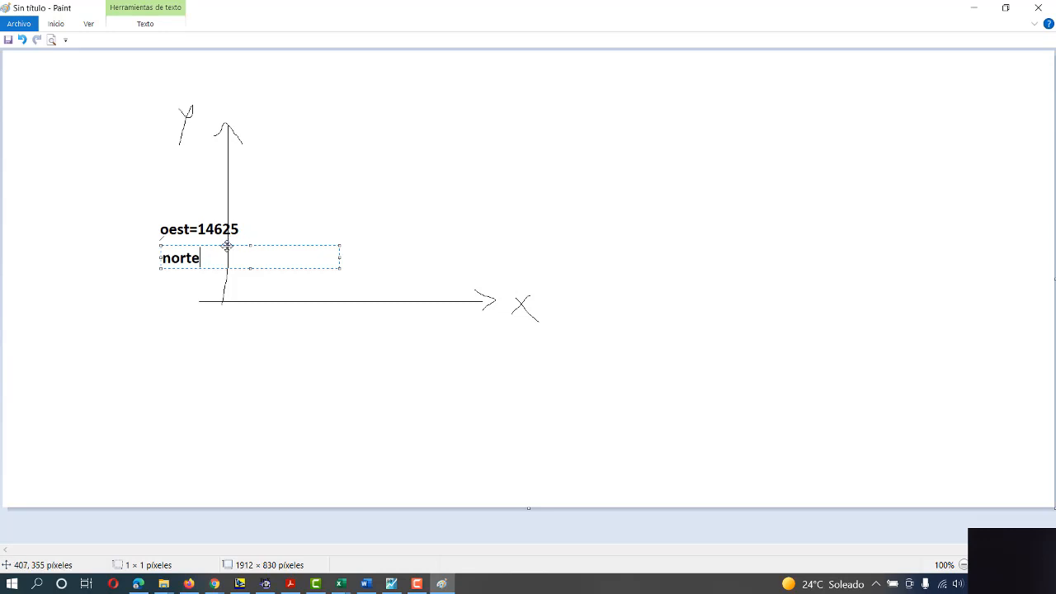
left_click_drag(227, 246, 248, 245)
left_click(341, 234)
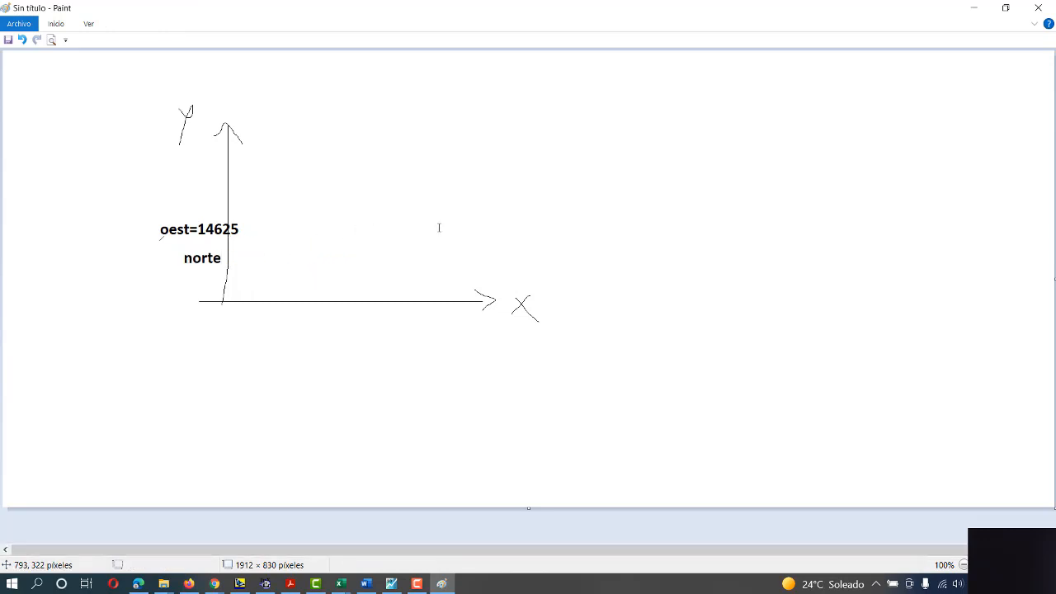
Compare the SUR and NOR_ESTE coefficients in the EViews equation output and return to the Paint sketch.
key("alt+Tab")
left_click(556, 366)
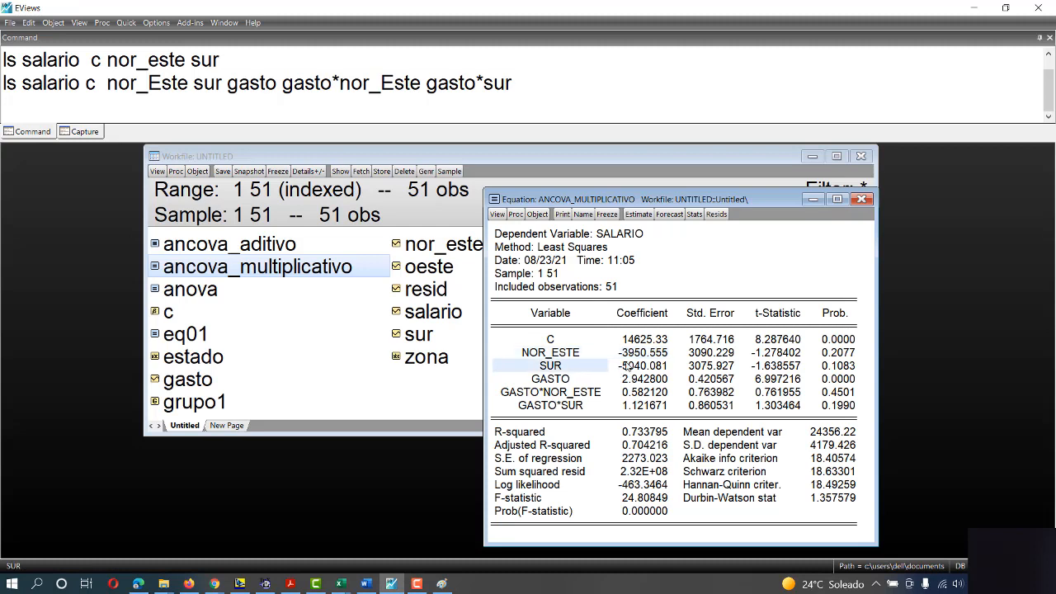
left_click(548, 353)
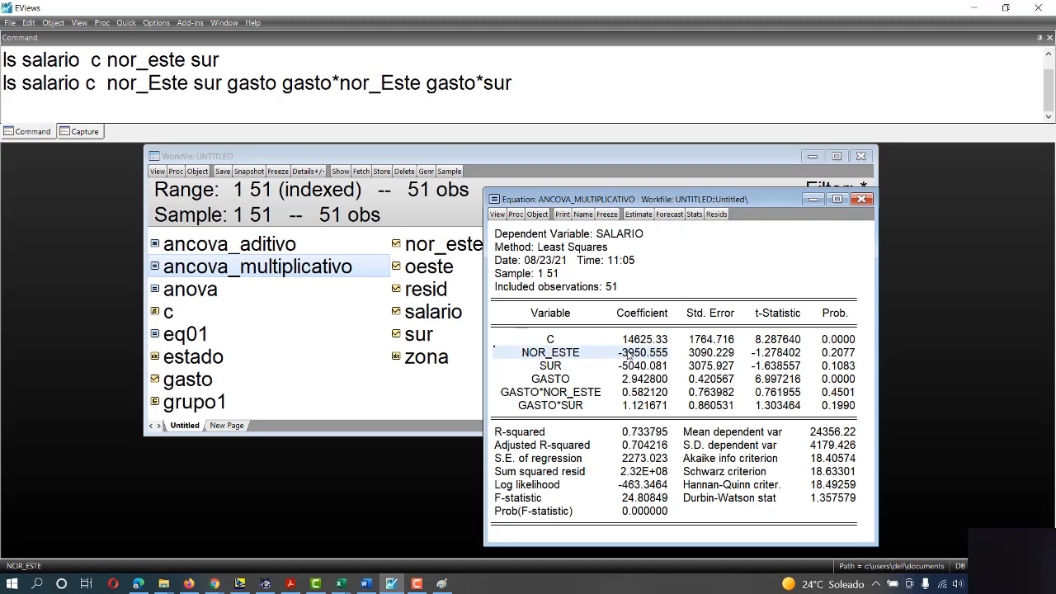
left_click(559, 368)
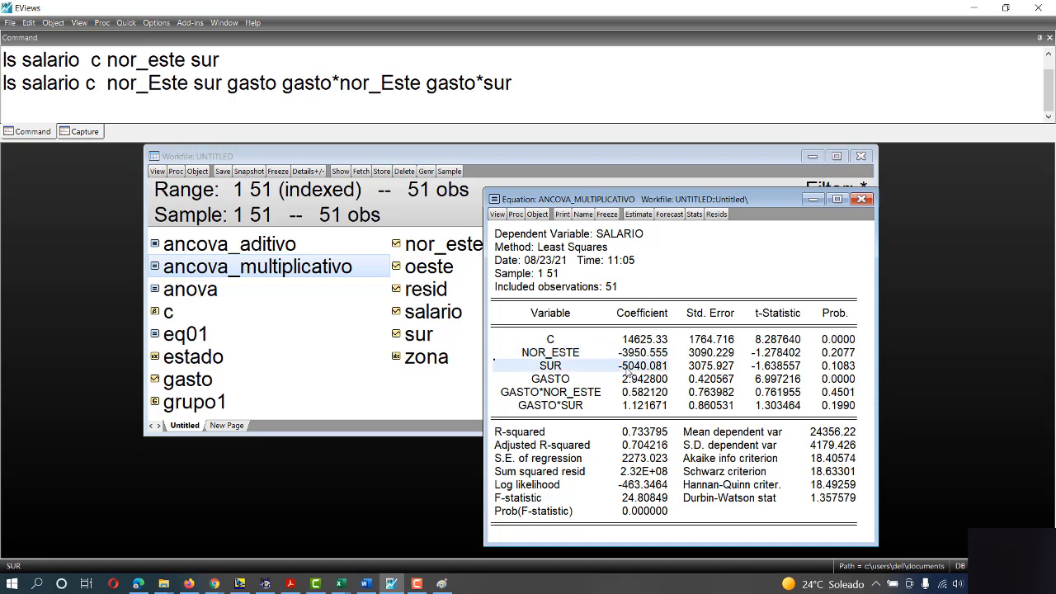
key("alt+Tab")
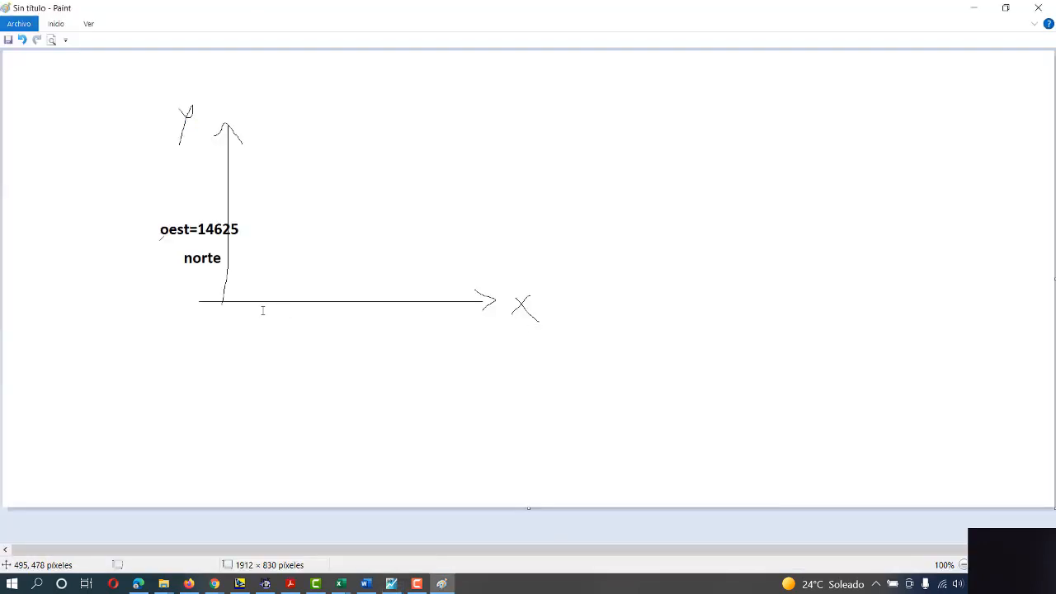
left_click(184, 249)
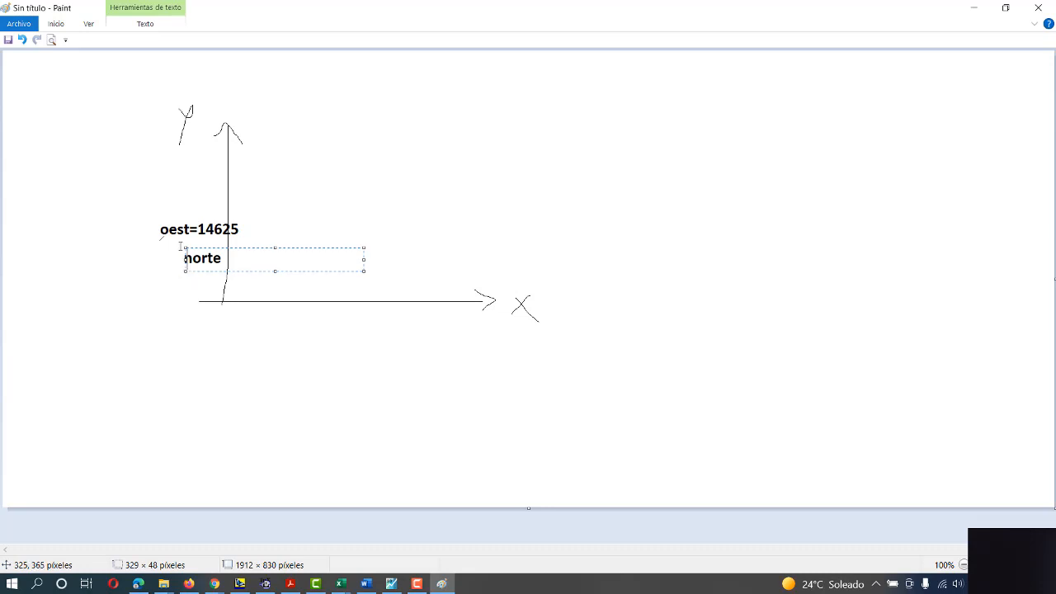
left_click(182, 211)
left_click(183, 195)
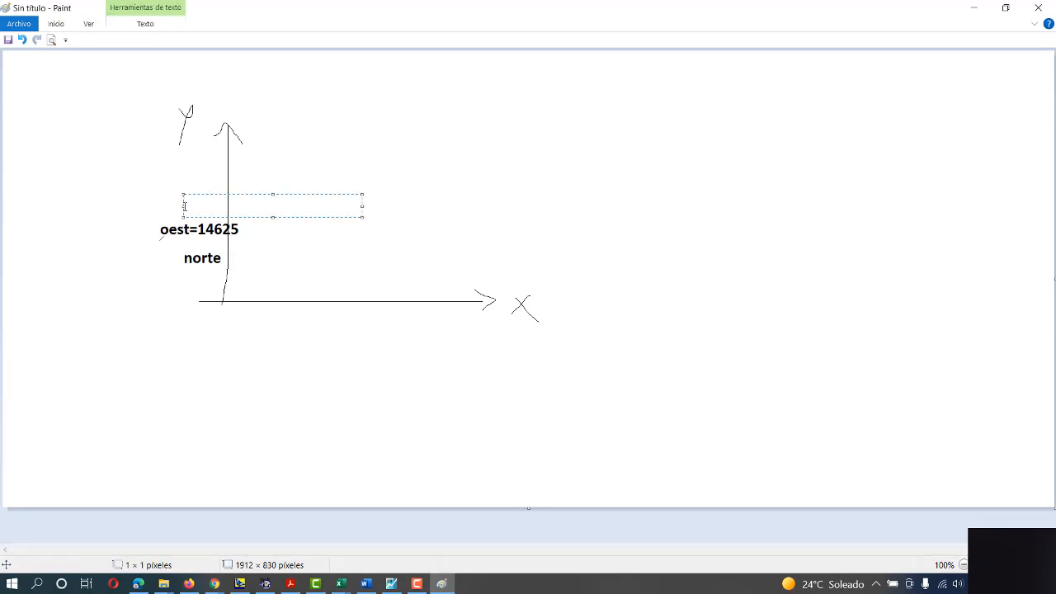
type("sur")
left_click(289, 238)
key("ctrl+z")
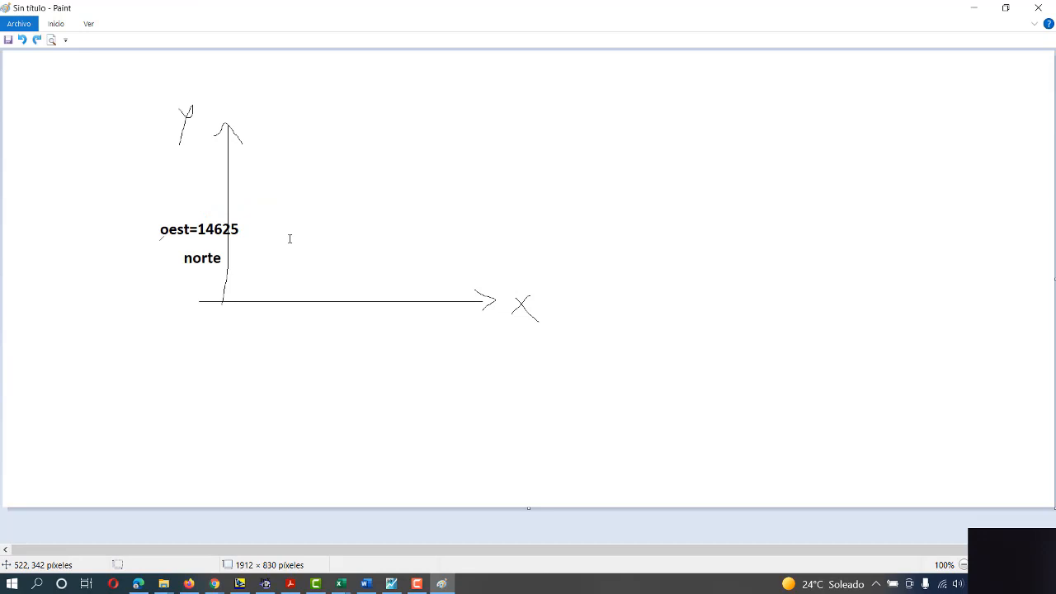
Add the text label "sur" directly below norte beside the Y axis, and choose the straight Line shape.
left_click(191, 267)
type("sur")
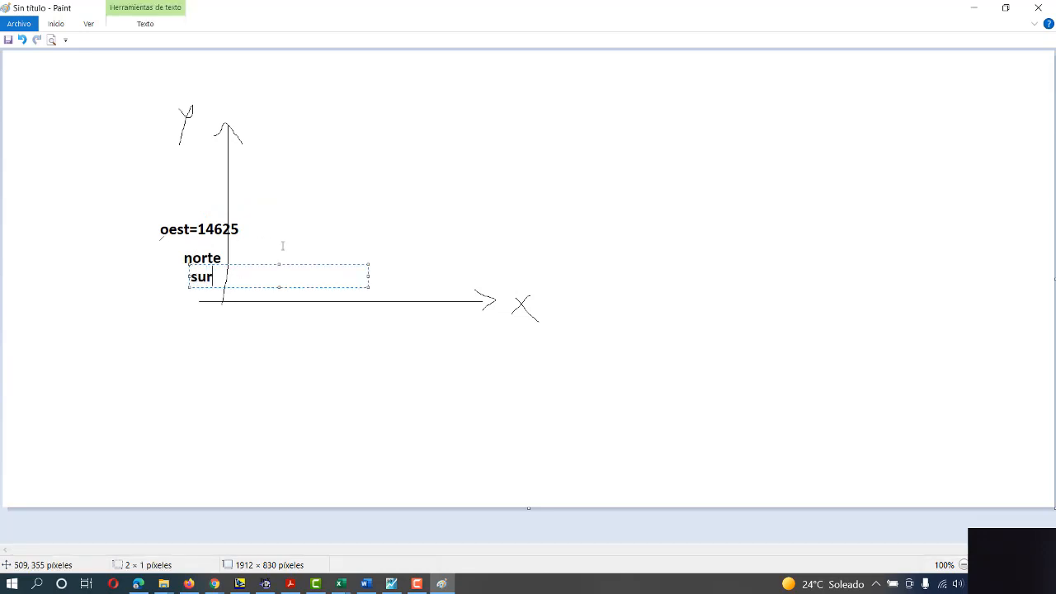
left_click(282, 246)
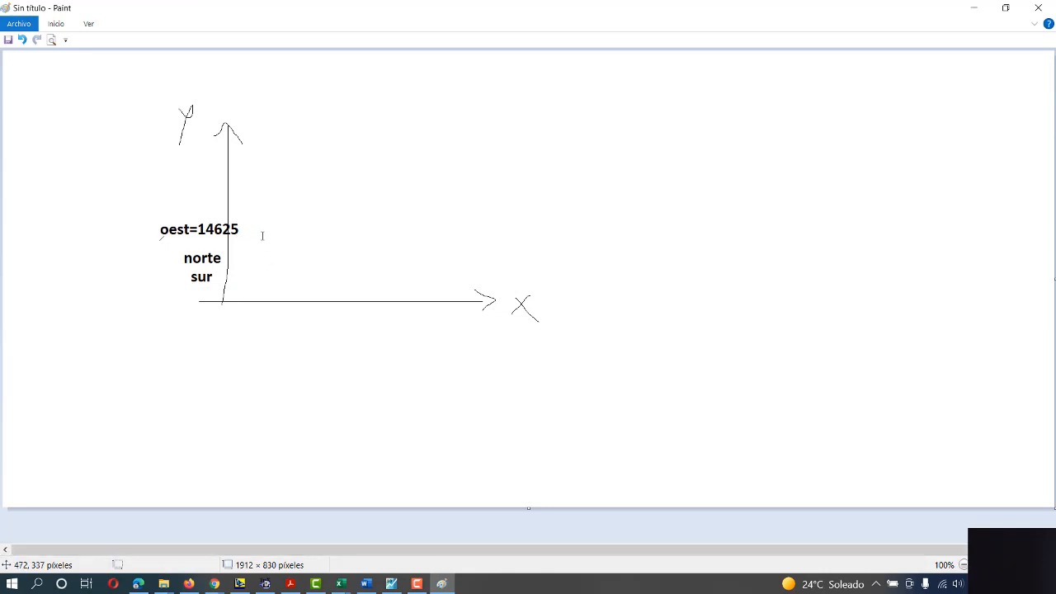
left_click(68, 25)
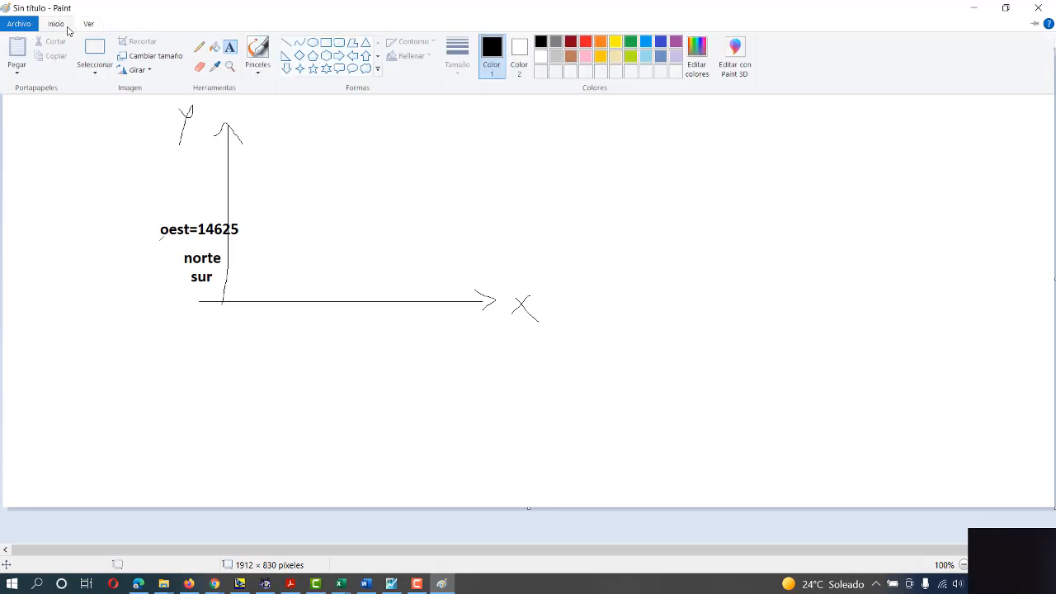
left_click(286, 45)
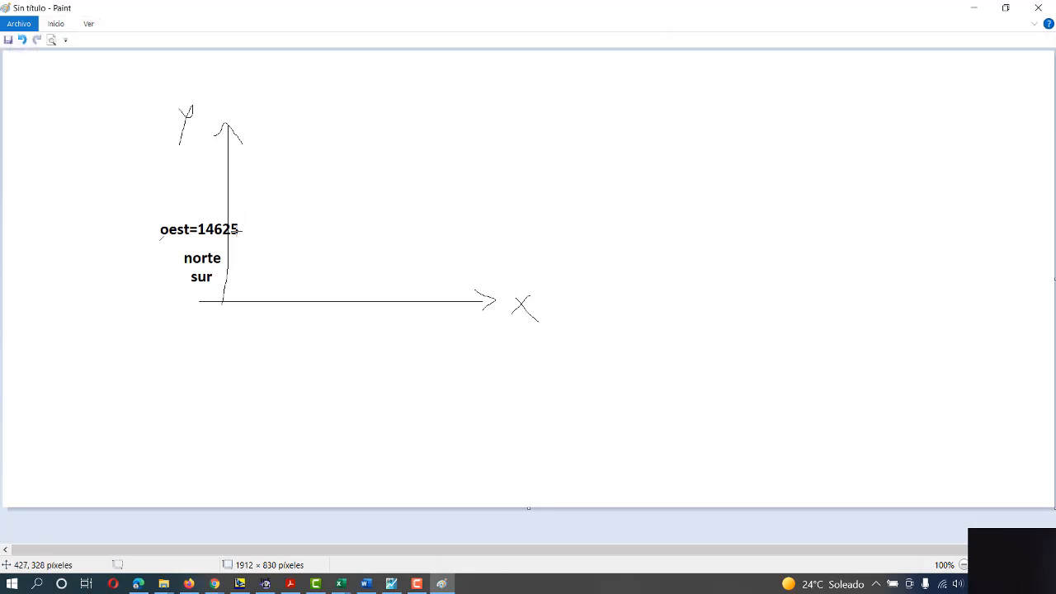
Try three parallel rising lines from the oest, norte and sur intercepts, and undo all three.
left_click_drag(233, 232, 544, 169)
mouse_move(229, 261)
left_mouse_down()
mouse_move(543, 210)
mouse_move(548, 200)
left_mouse_up()
left_click_drag(226, 282, 563, 216)
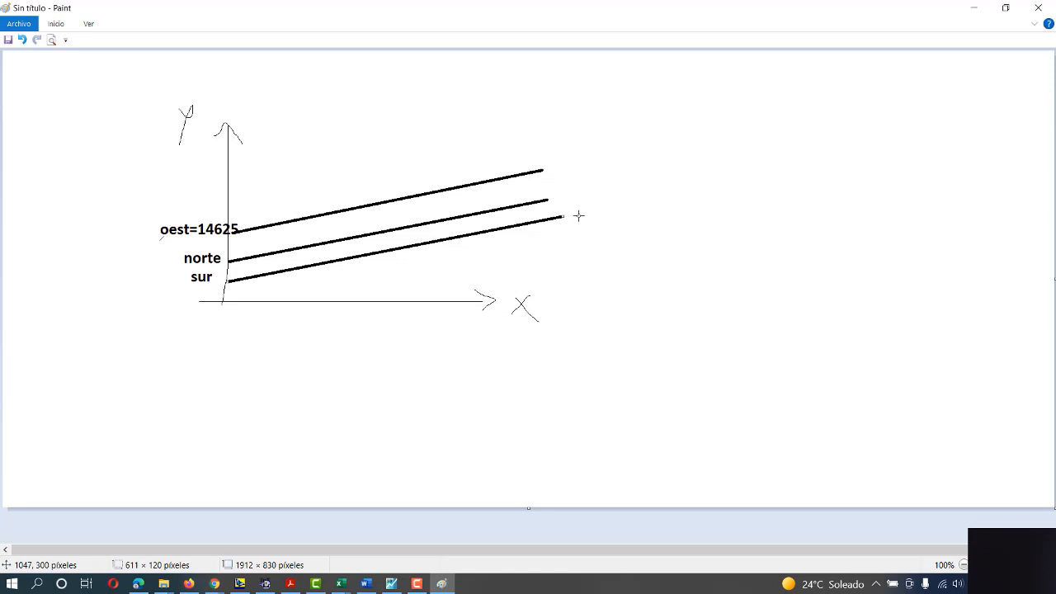
key("ctrl+z")
key("ctrl+z")
key("ctrl+z")
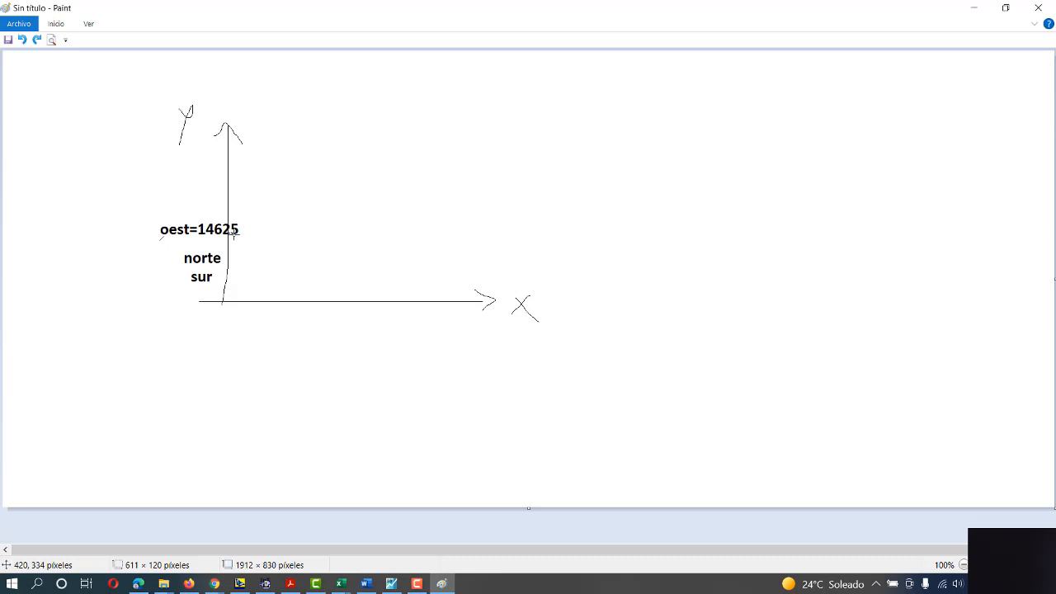
Check the GASTO coefficient in EViews, and in Paint draw a rising line from the oest intercept, about 461 × 215 pixels.
key("alt+Tab")
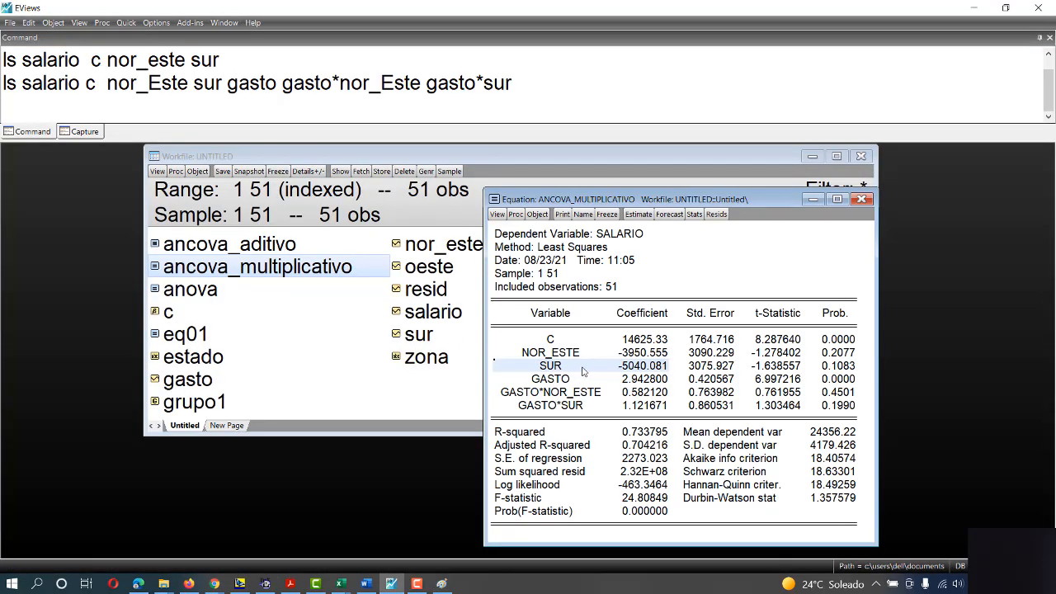
left_click(551, 340)
left_click_drag(552, 341, 589, 379)
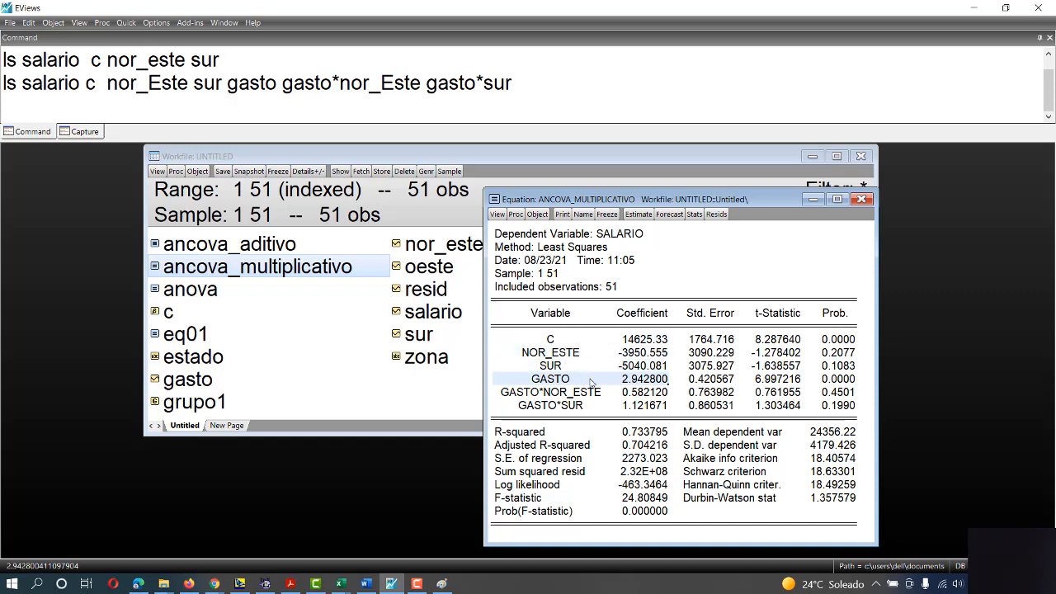
key("alt+Tab")
left_click_drag(233, 237, 486, 120)
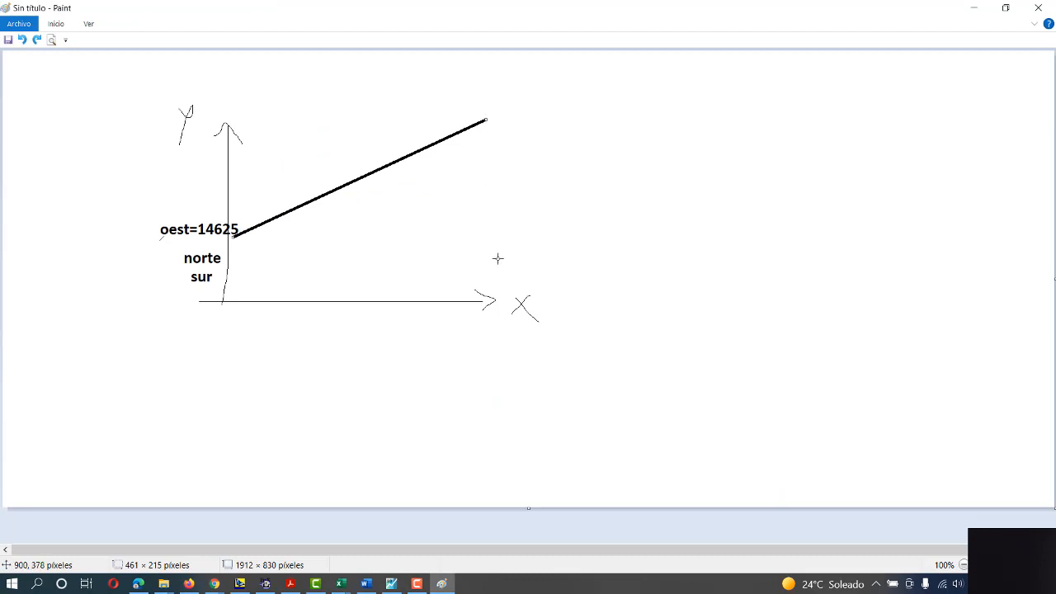
Switch to EViews and examine the C, NOR_ESTE, SUR, GASTO and GASTO*NOR_ESTE rows to compare intercepts and slopes by zone.
key("alt+Tab")
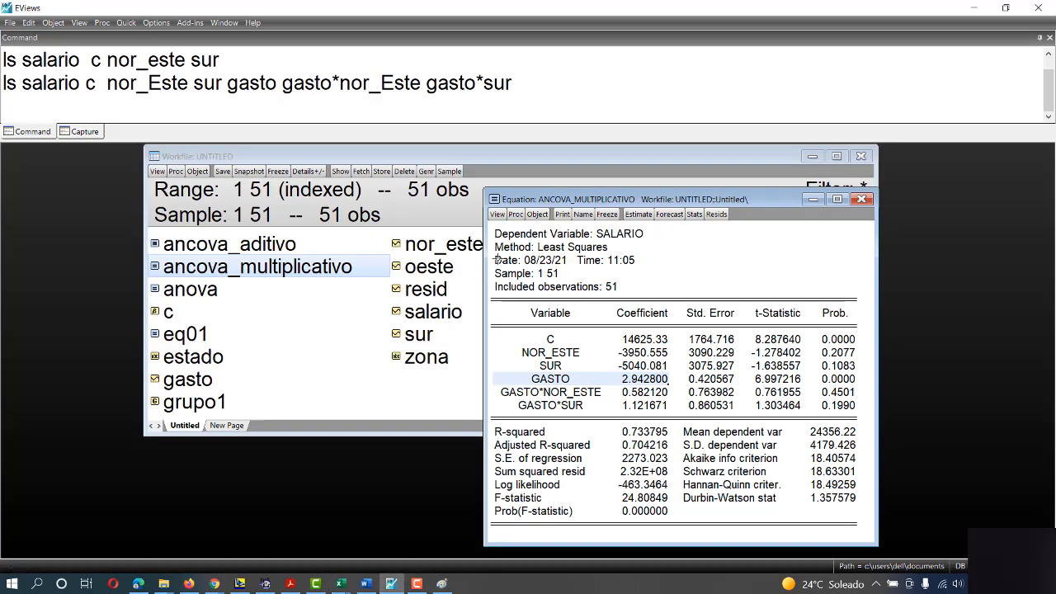
left_click(556, 367)
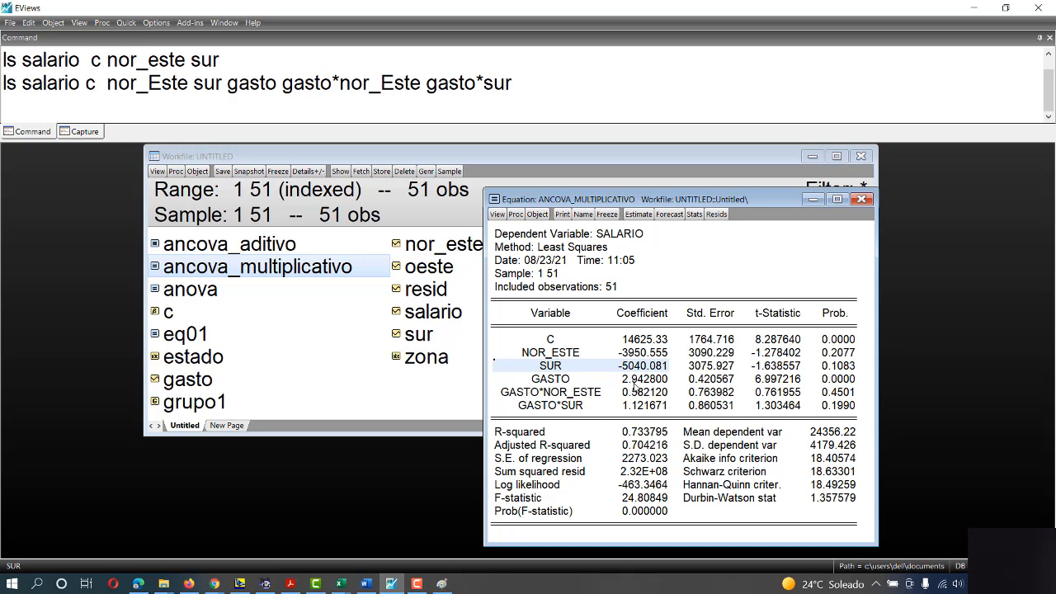
left_click(621, 384)
left_click_drag(556, 379, 636, 379)
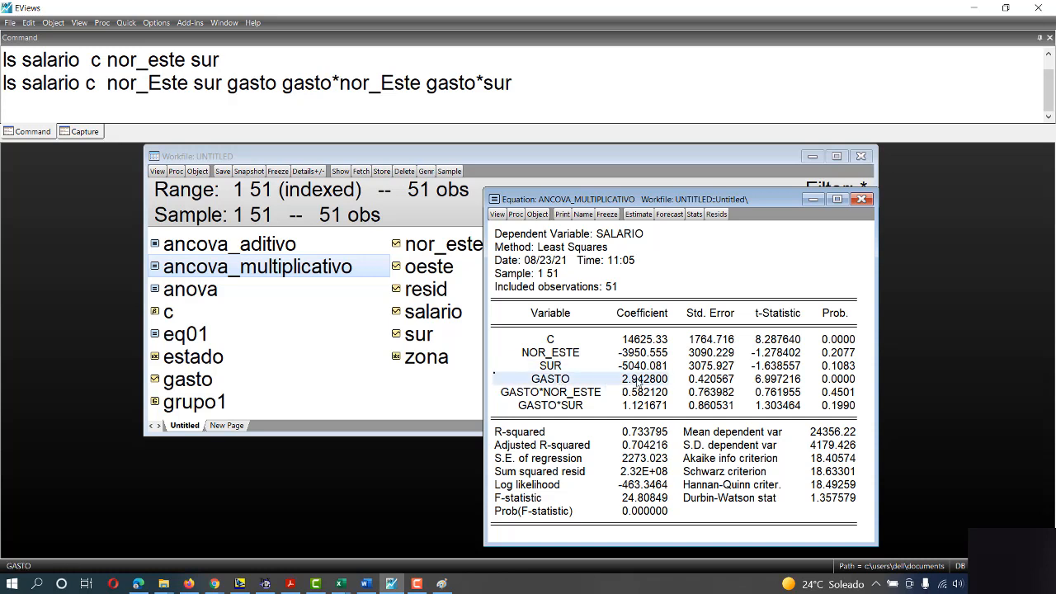
left_click_drag(572, 369, 634, 379)
left_click(573, 353)
left_click(571, 341)
left_click_drag(550, 343, 630, 344)
left_click(633, 379)
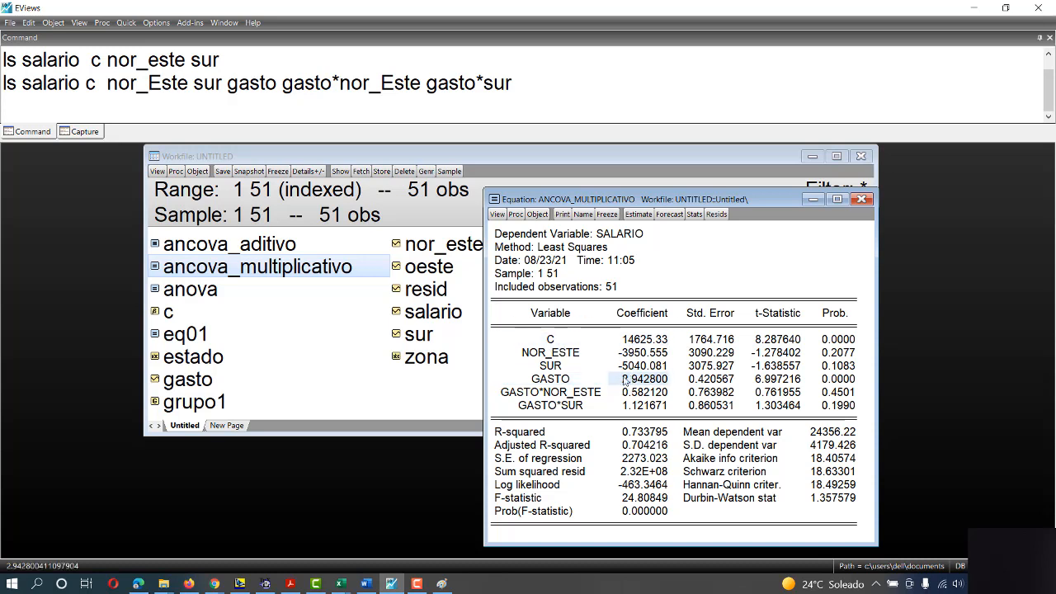
left_click(573, 381)
left_click_drag(551, 342, 637, 340)
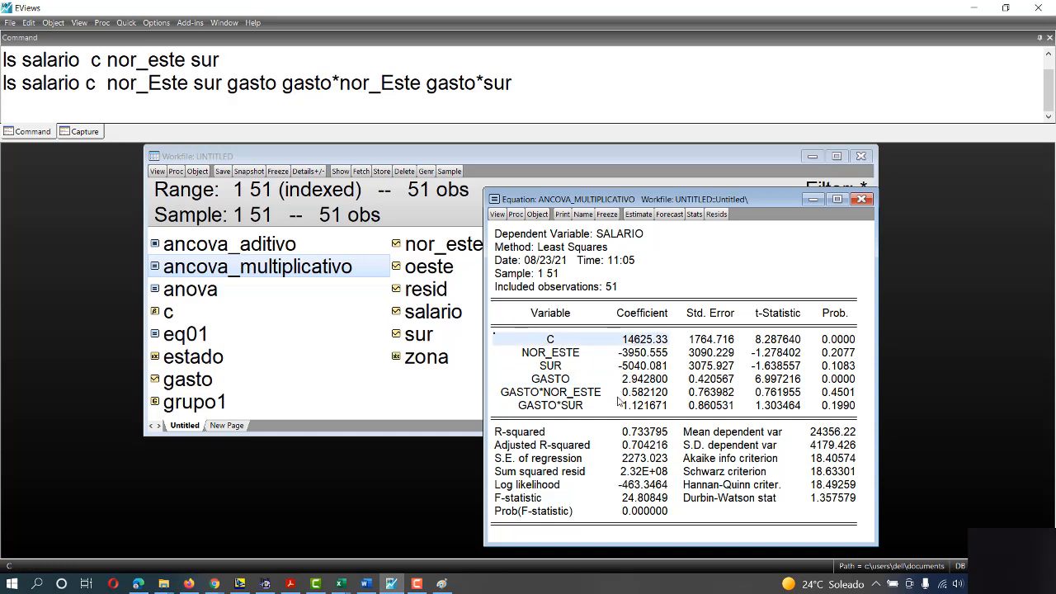
left_click_drag(517, 397, 849, 393)
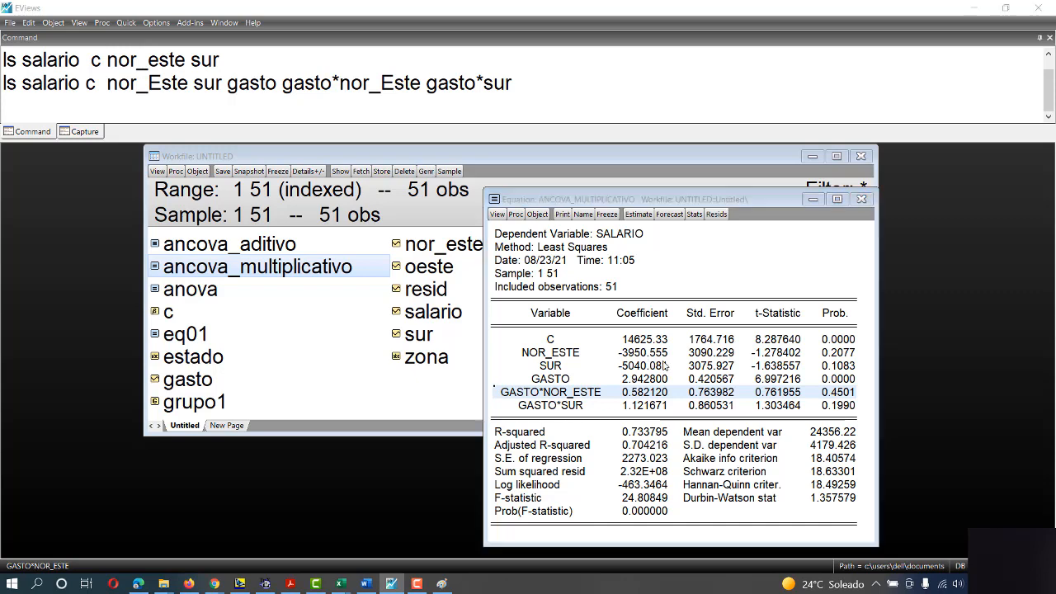
Return to Paint and draw a steeper line from the sur intercept across the oest line, about 404 × 351 pixels.
key("alt+Tab")
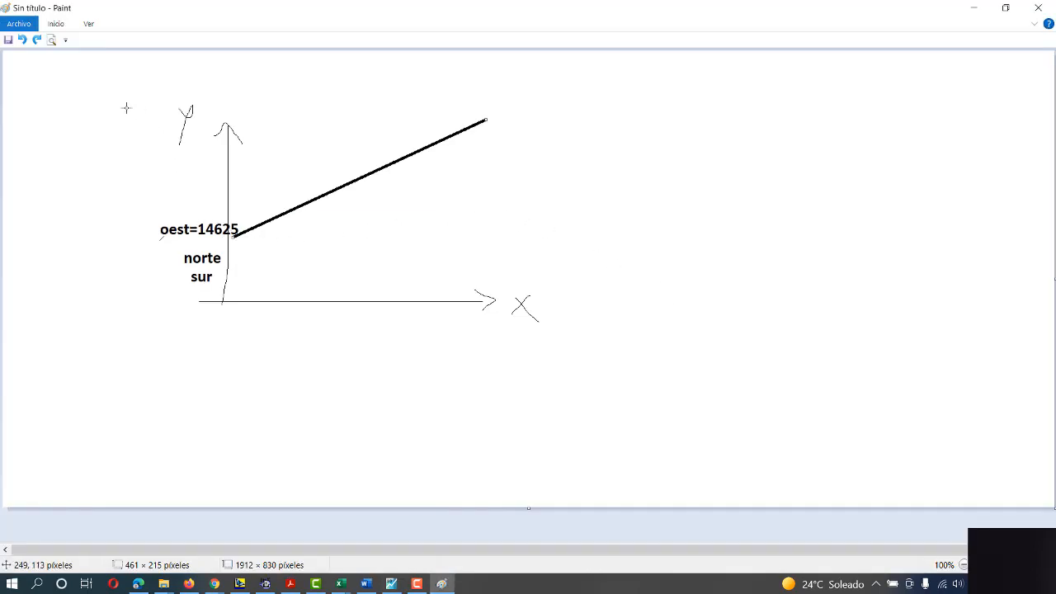
left_click(63, 27)
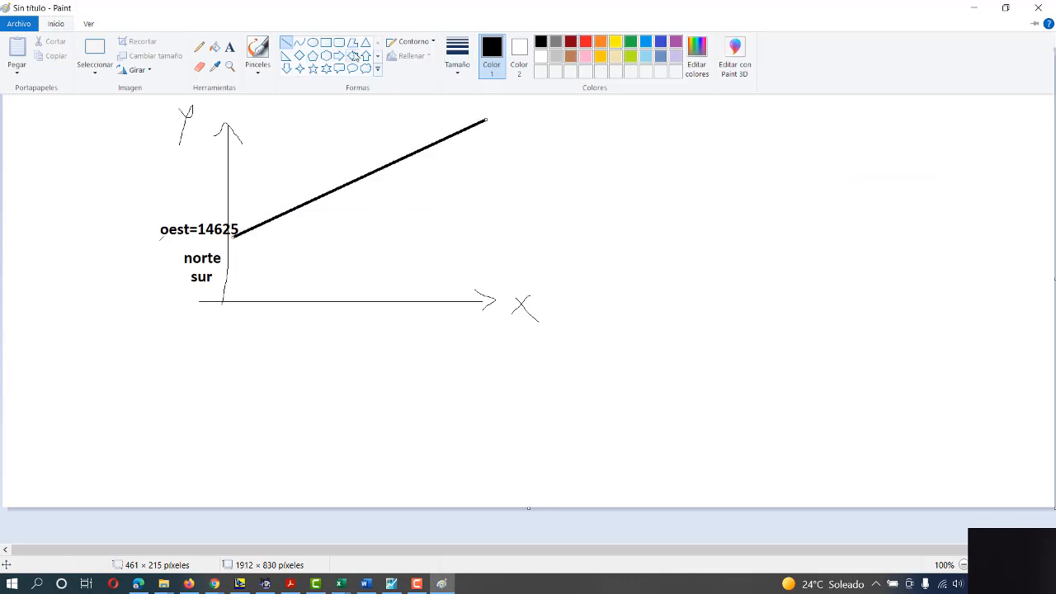
left_click(288, 44)
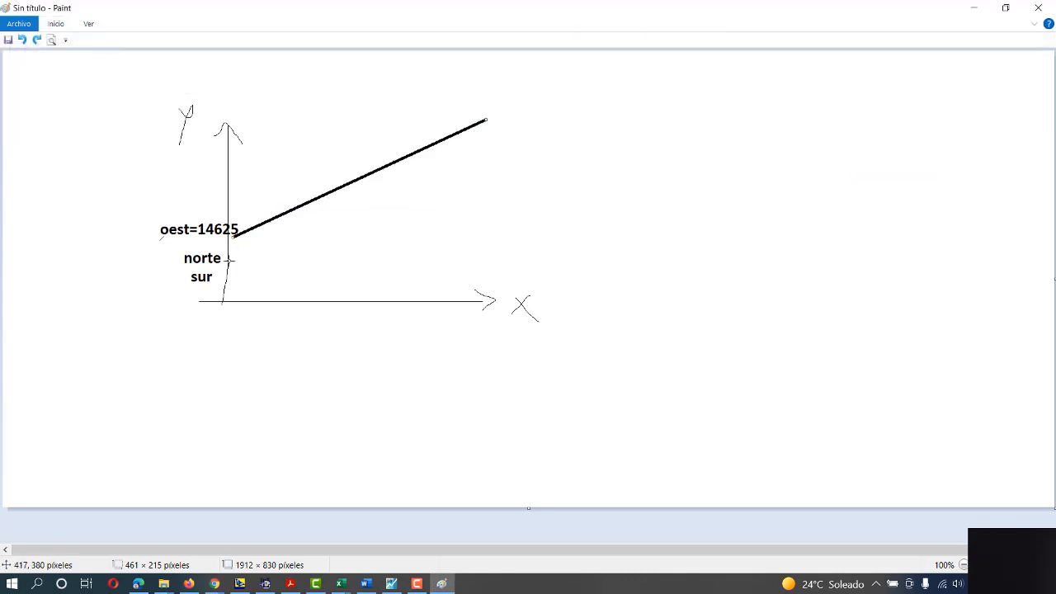
left_click_drag(226, 276, 447, 86)
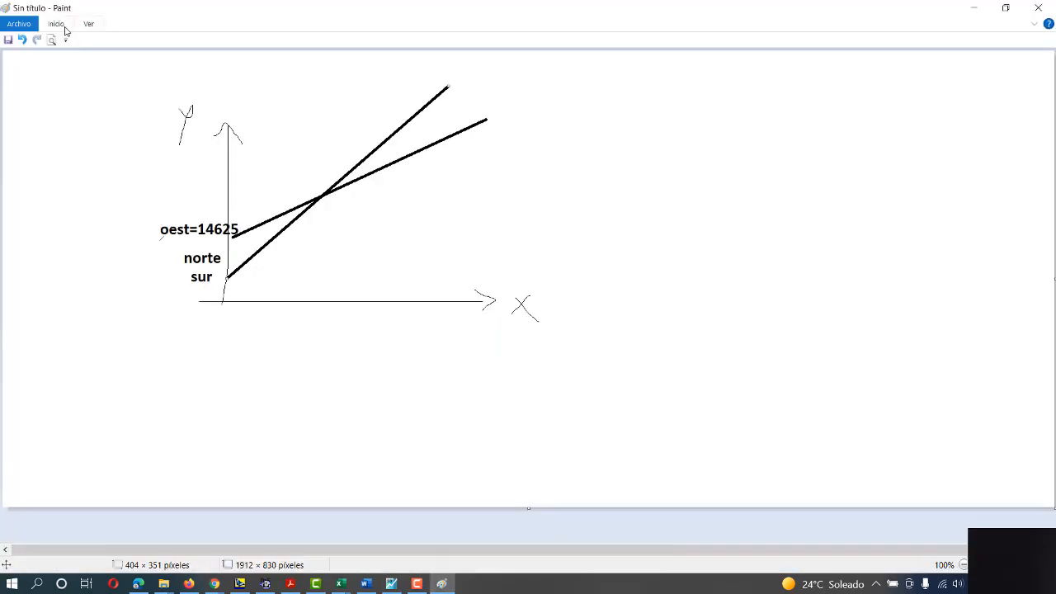
Recolour the line drawn from the sur intercept red.
left_click(63, 25)
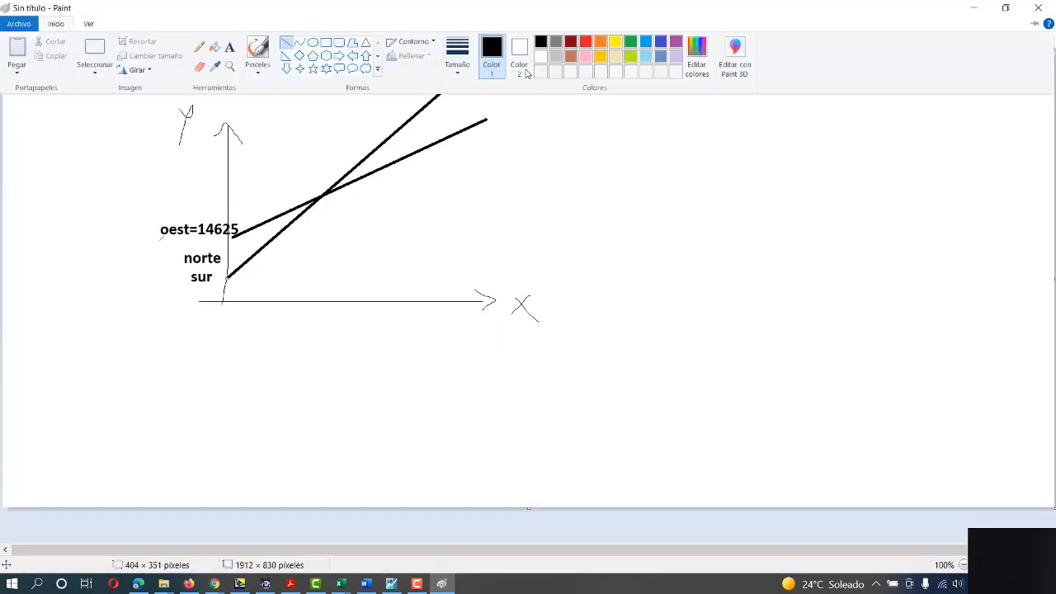
left_click(591, 43)
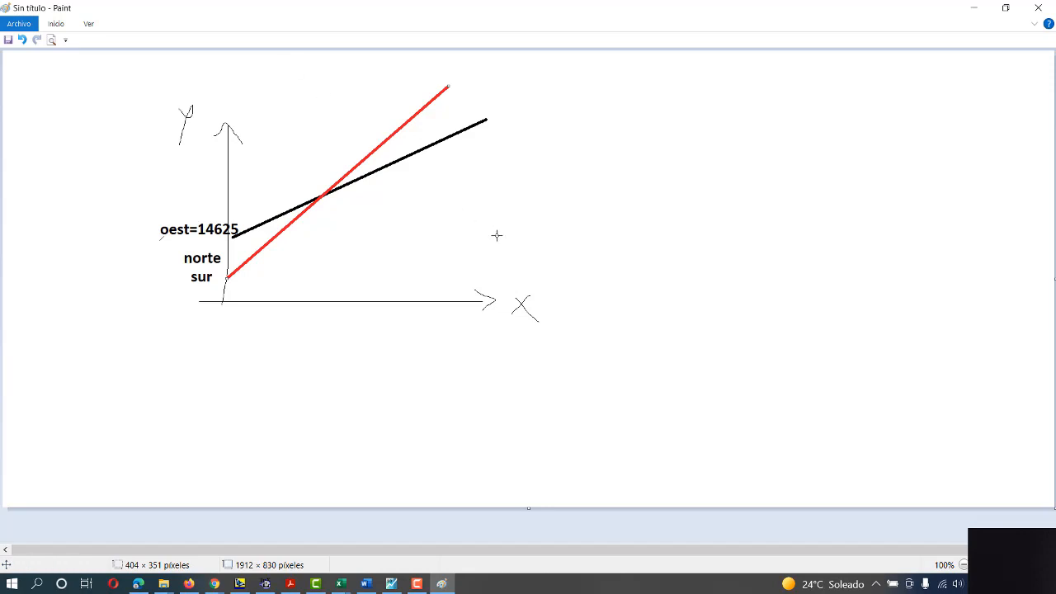
Switch to EViews and compare the GASTO, GASTO*NOR_ESTE and GASTO*SUR coefficients of the multiplicative equation.
key("alt+Tab")
key("alt+Tab")
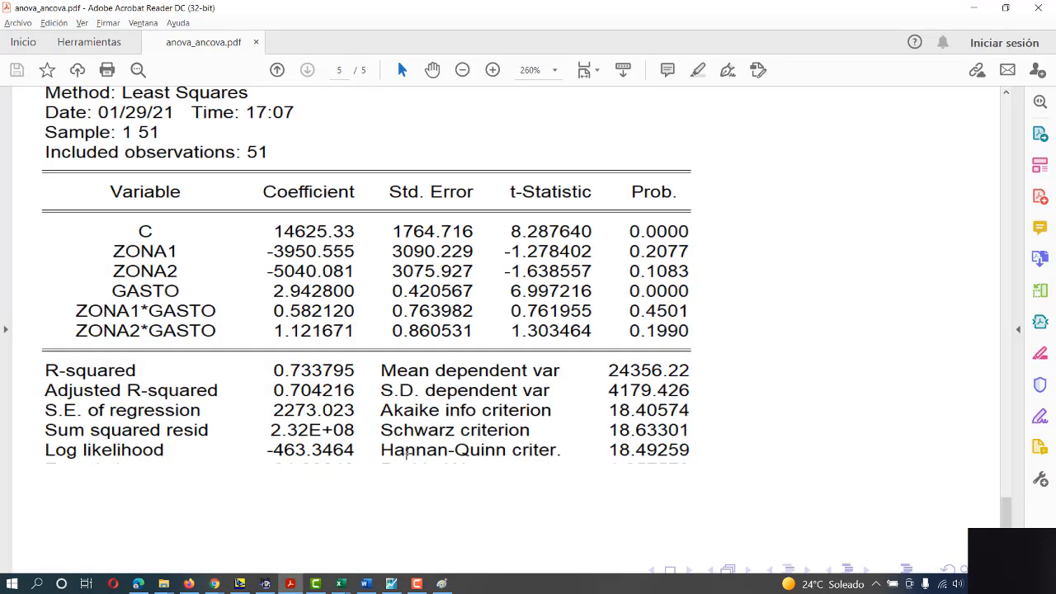
left_click(390, 584)
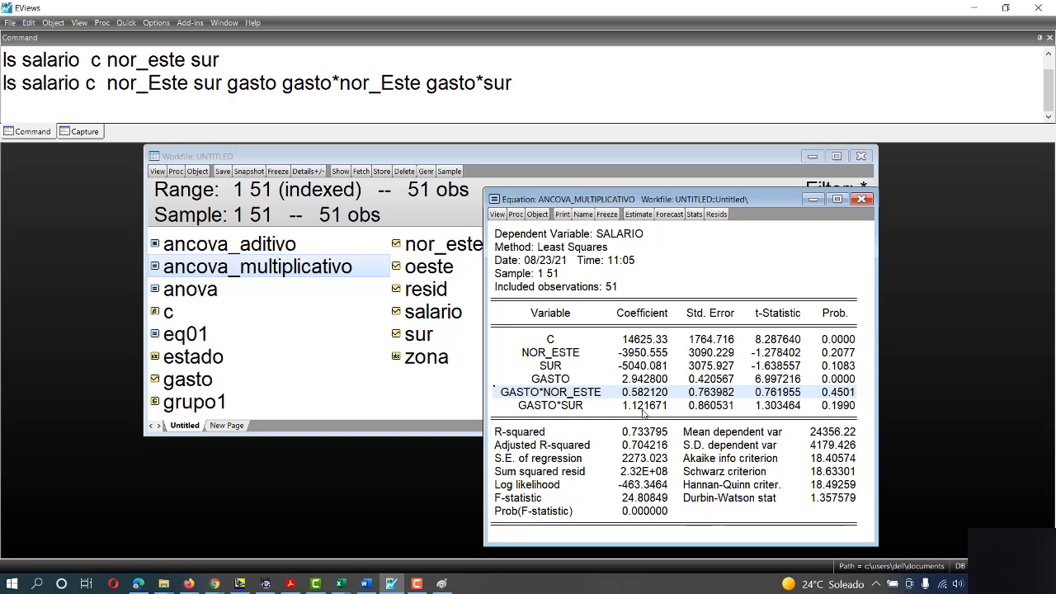
left_click(643, 406)
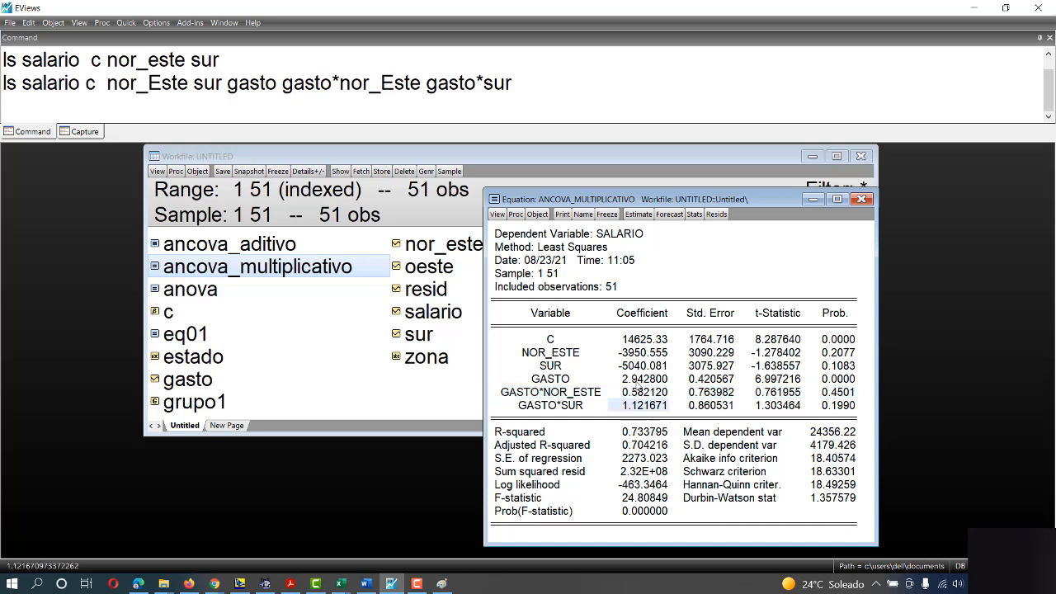
left_click(640, 382)
left_click(645, 394)
left_click(636, 407)
left_click(634, 393)
left_click(636, 407)
Return to Paint, draw a rising line from the norte intercept, about 451 × 296 pixels, and colour it green.
key("alt+Tab")
key("alt+Tab")
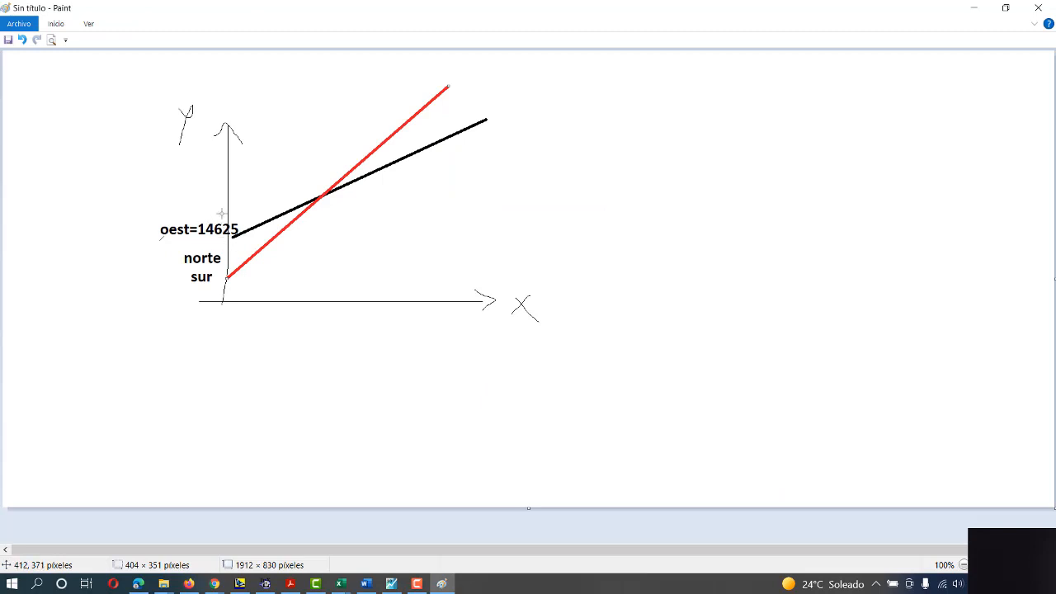
left_click(63, 27)
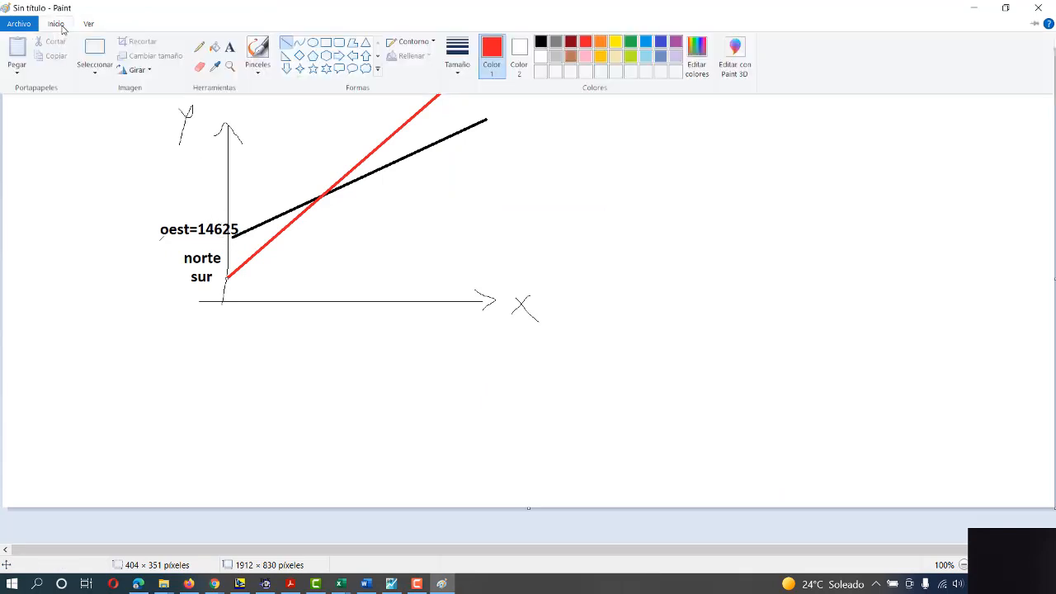
left_click(288, 43)
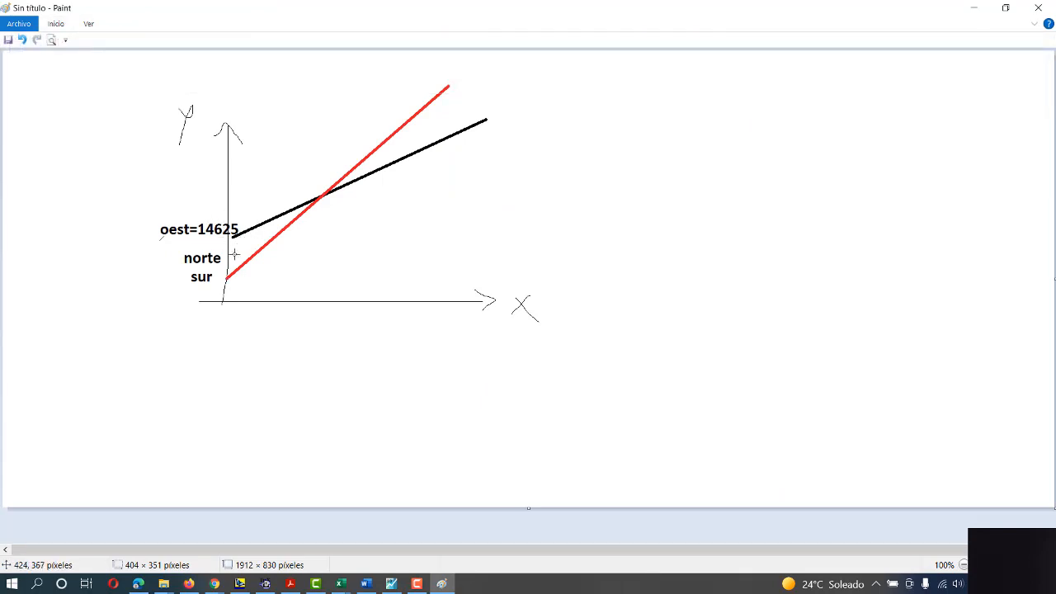
mouse_move(227, 258)
left_mouse_down()
mouse_move(296, 214)
mouse_move(366, 77)
mouse_move(426, 73)
left_mouse_up()
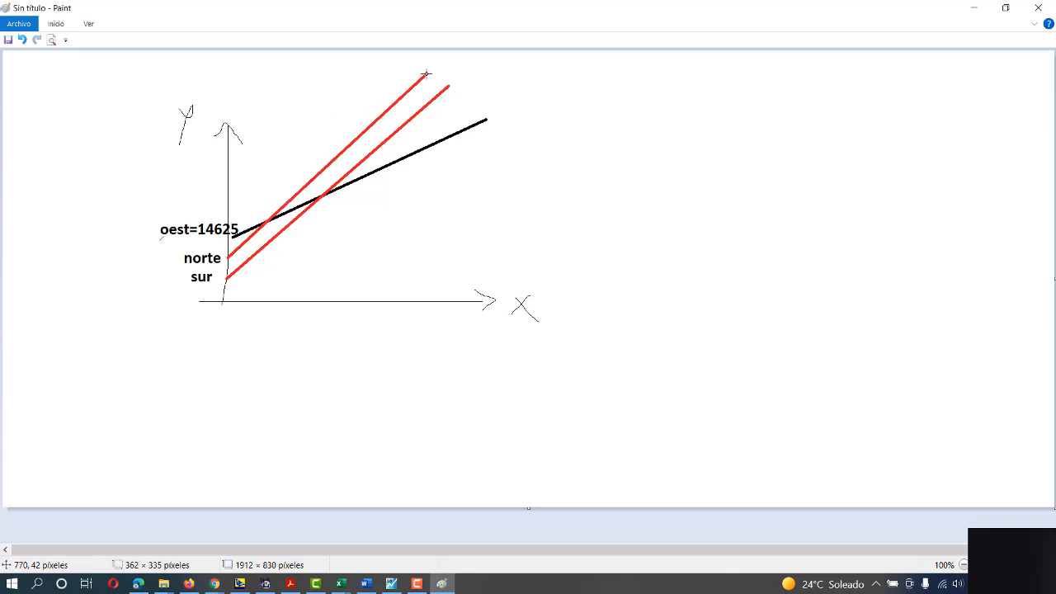
mouse_move(426, 74)
left_mouse_down()
mouse_move(497, 129)
mouse_move(417, 42)
mouse_move(435, 61)
left_mouse_up()
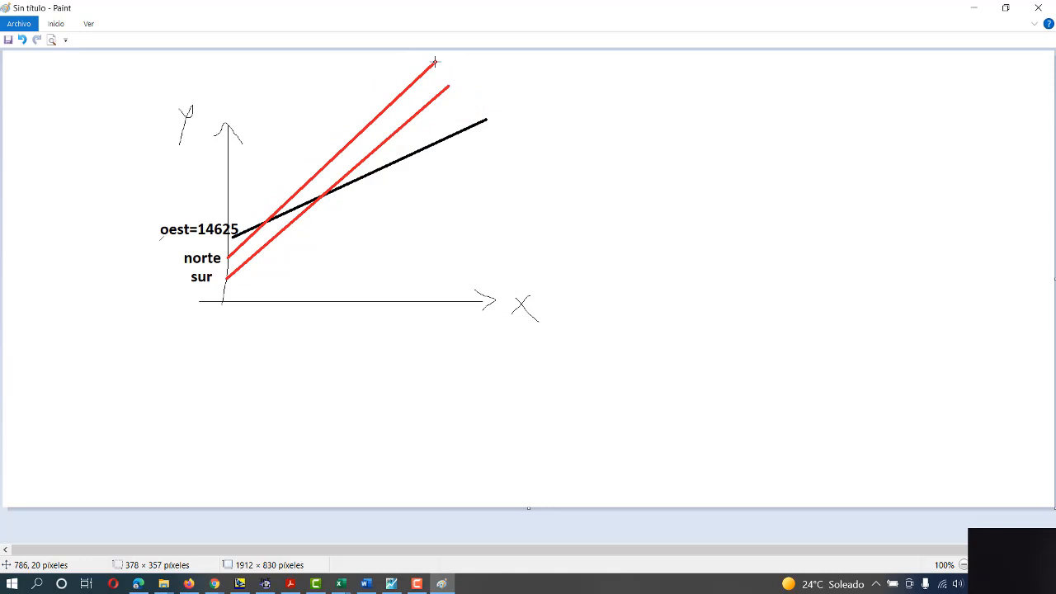
left_click_drag(435, 61, 474, 96)
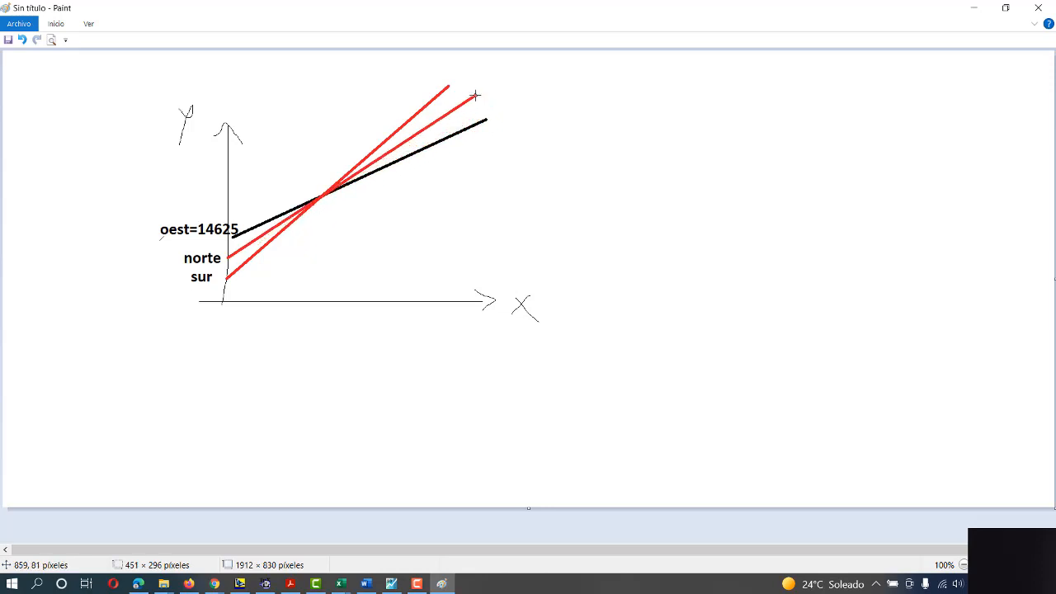
left_click(55, 24)
left_click(631, 43)
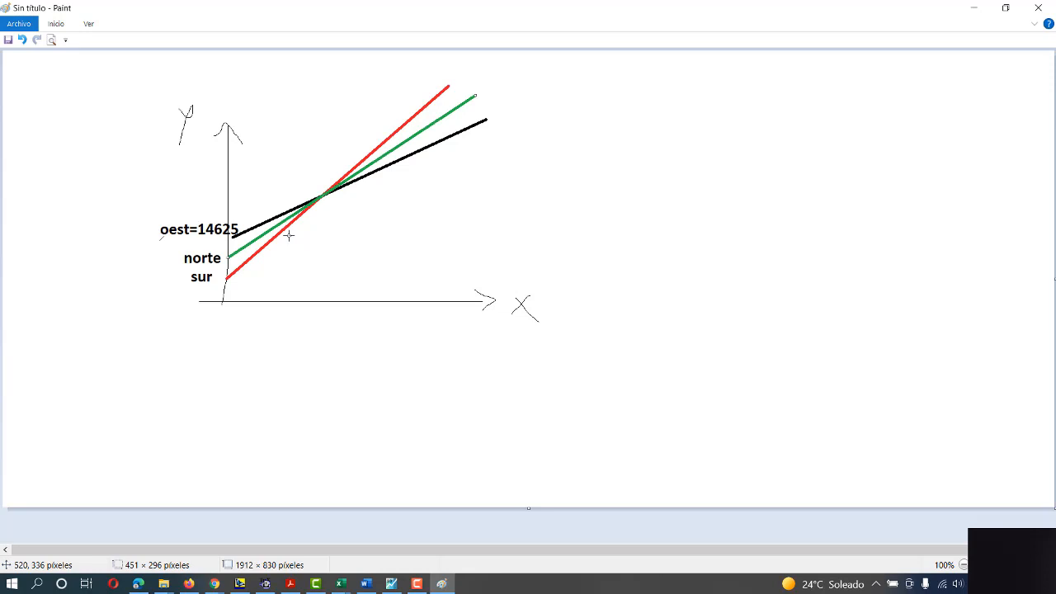
Switch to EViews and close the ANCOVA_MULTIPLICATIVO equation window.
key("alt+Tab")
key("alt+Tab")
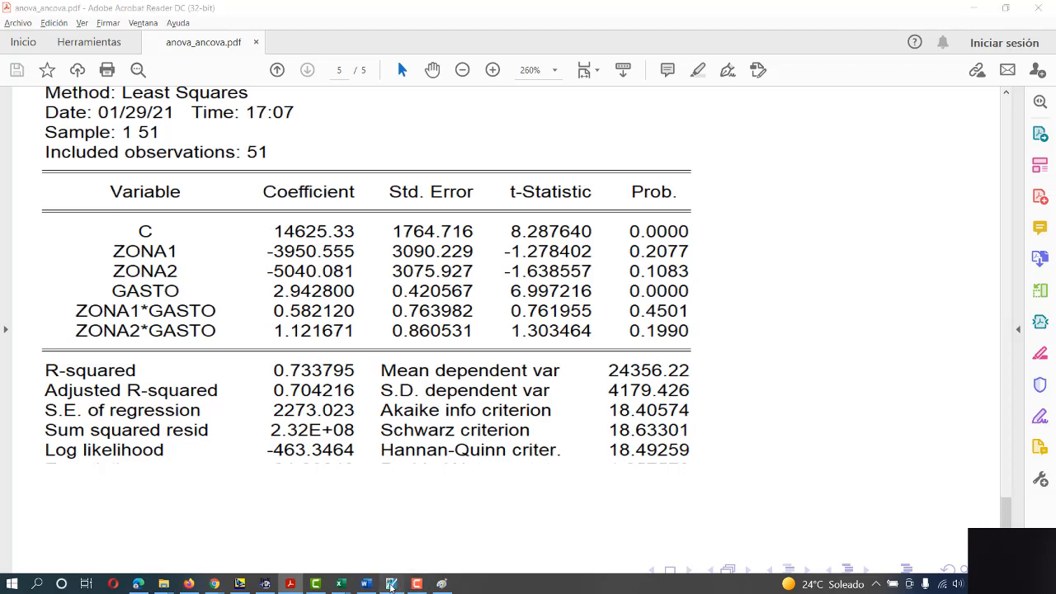
left_click(391, 583)
left_click(861, 198)
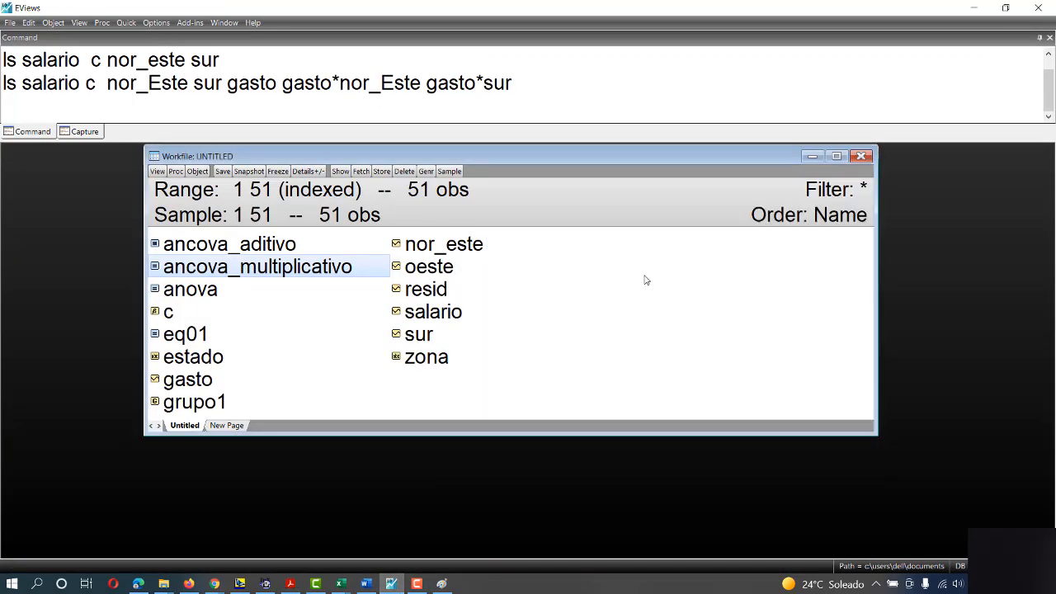
left_click(608, 291)
Save the workfile in Documents as "modelo con variables dinarias", with double precision series storage.
left_click(10, 23)
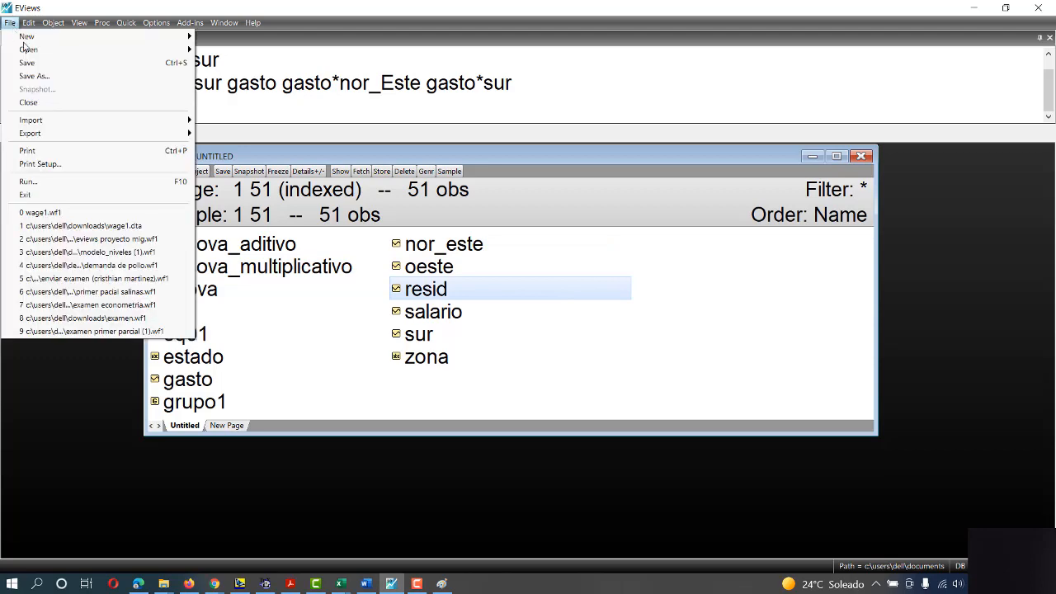
left_click(50, 76)
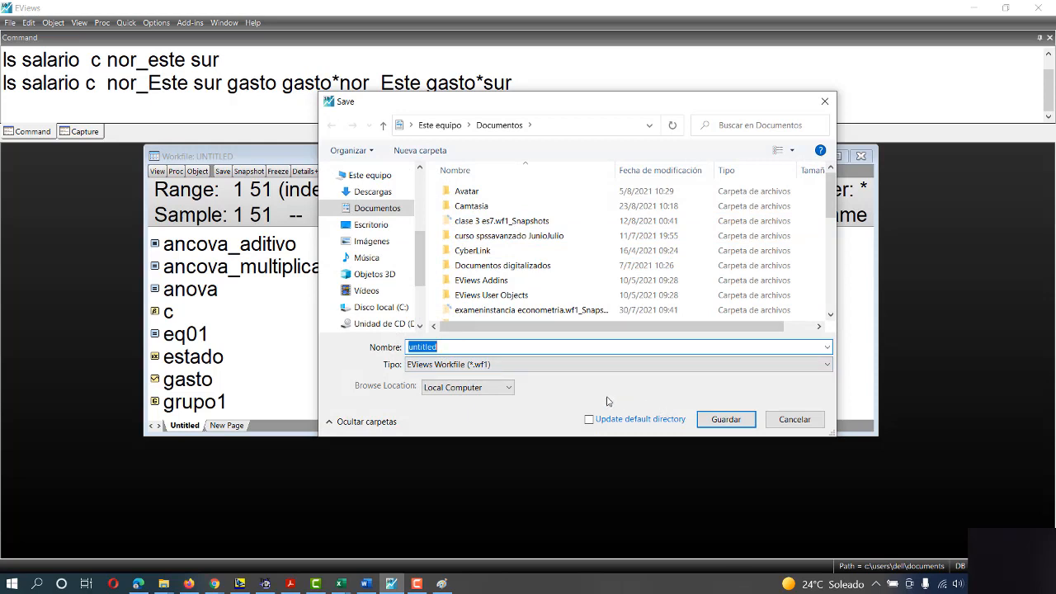
type("modl")
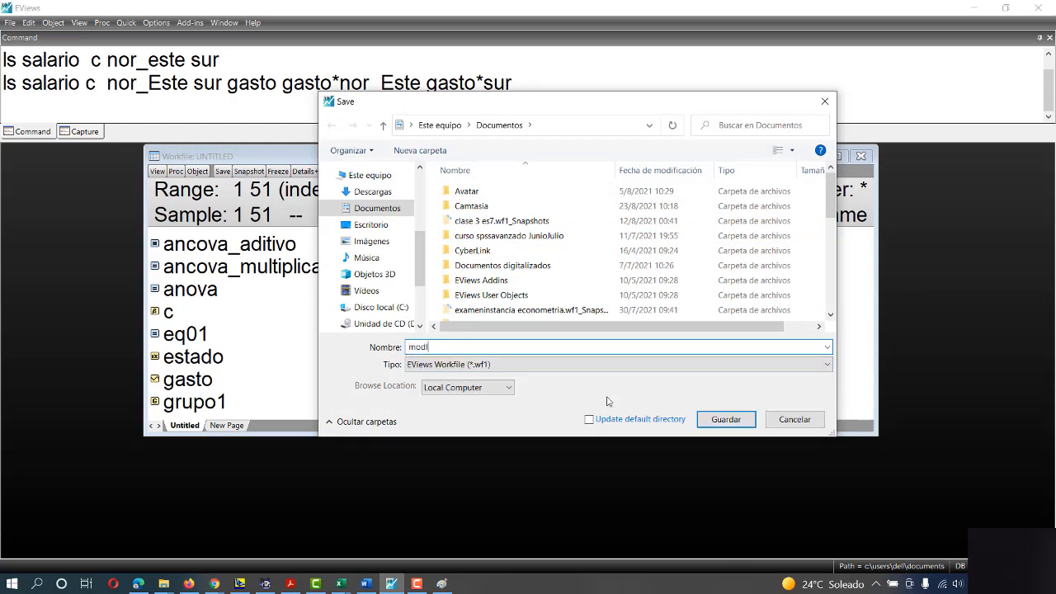
key("BackSpace")
type("el")
type("o con variables d")
type("inarias")
key("Return")
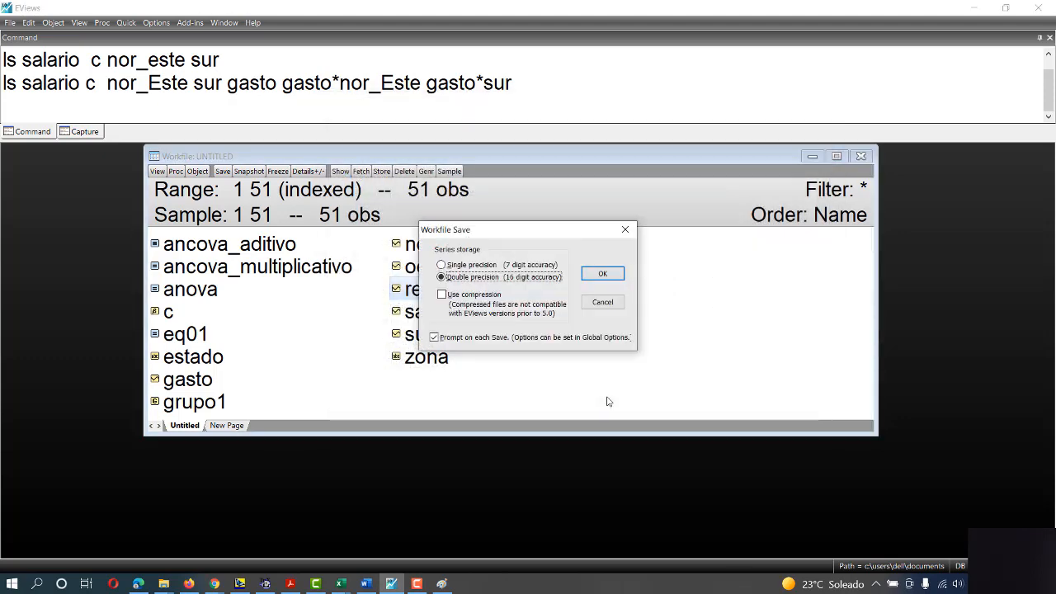
key("Return")
Switch to the Gujarati PDF in the browser and examine the regression results in equation 9.4.2 and the lines in Figure 9.2.
key("alt+Tab")
key("alt+Tab")
key("alt+Tab")
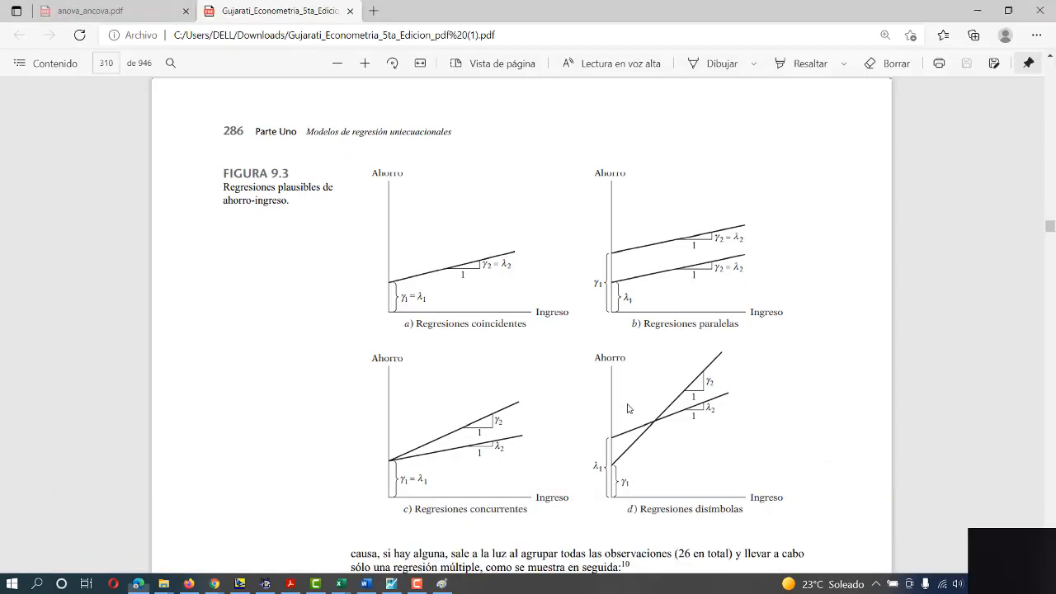
scroll(672, 425, "down", 4)
scroll(671, 397, "up", 8)
scroll(671, 398, "up", 10)
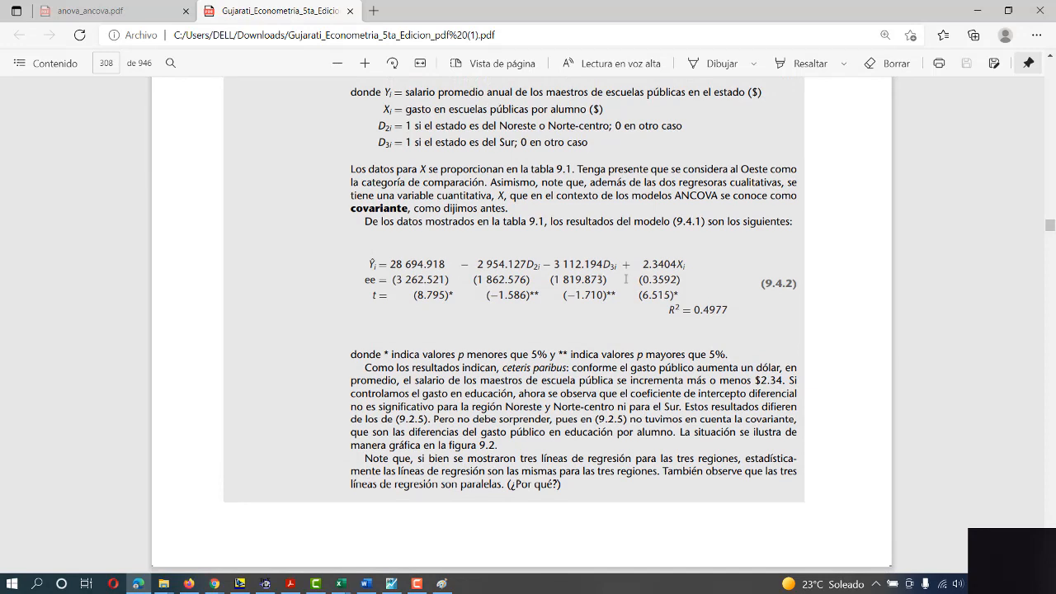
left_click_drag(372, 263, 725, 300)
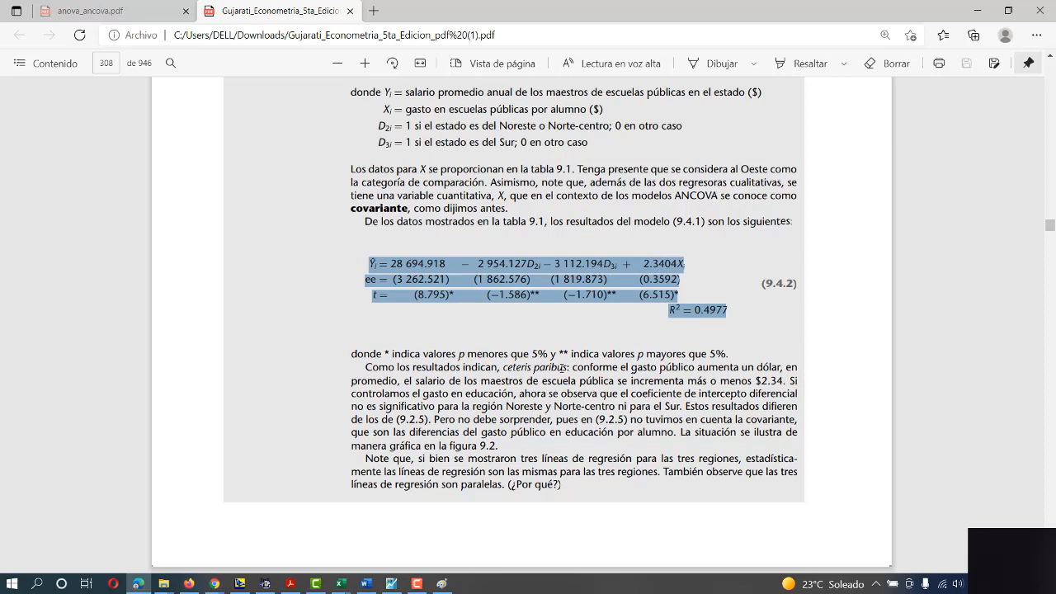
left_click(611, 292)
left_click_drag(642, 264, 468, 265)
scroll(542, 333, "down", 15)
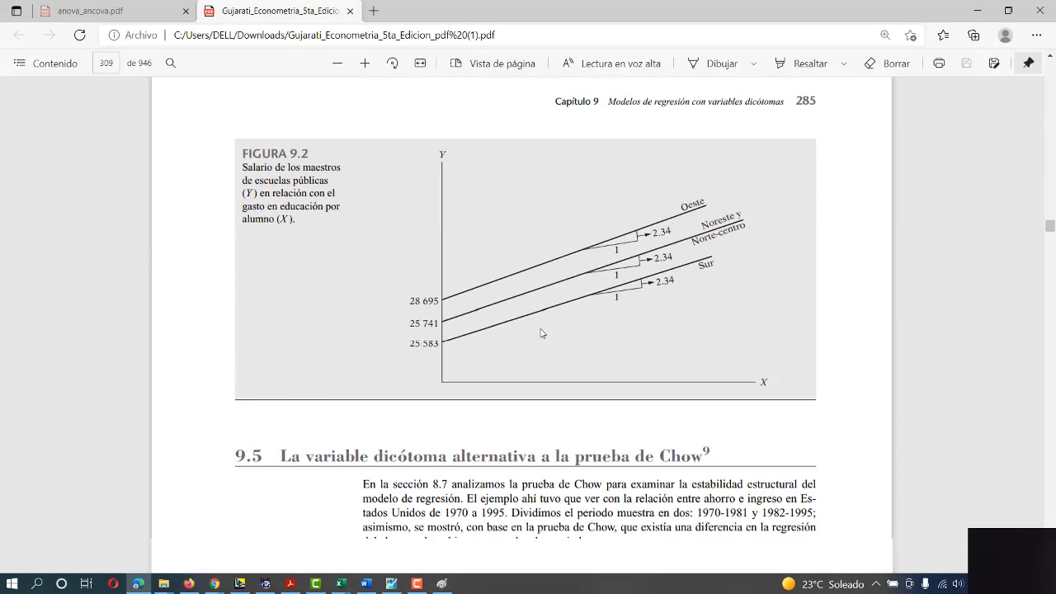
Examine the terms of textbook equation 9.5.1, and compare them with the slope and MULTIPLICATIVO equations in Scientific WorkPlace.
scroll(542, 333, "down", 12)
scroll(543, 328, "up", 4)
left_click_drag(654, 195, 609, 198)
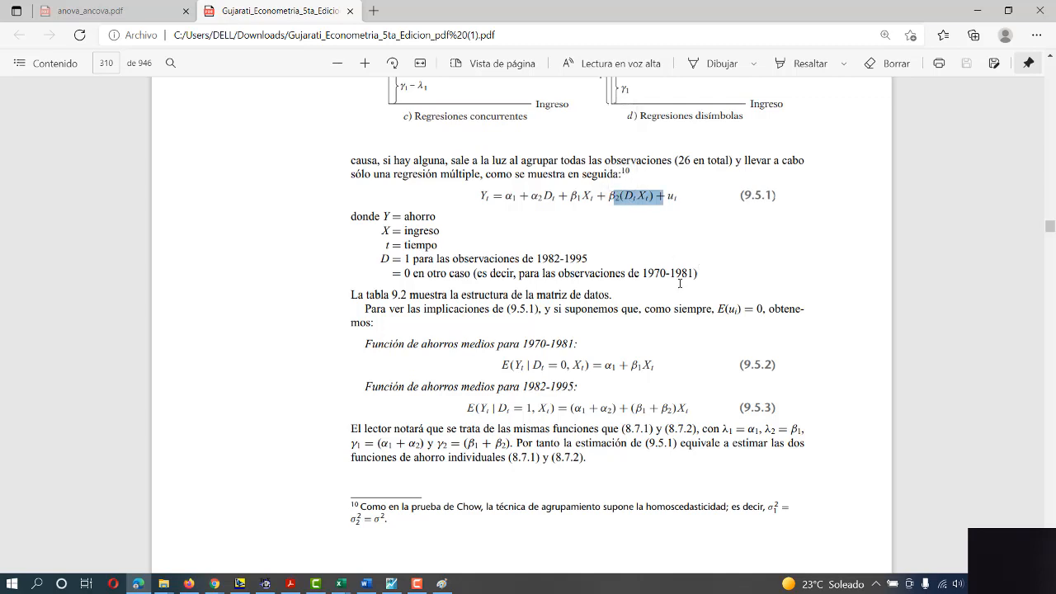
left_click(527, 211)
left_click_drag(507, 198, 584, 196)
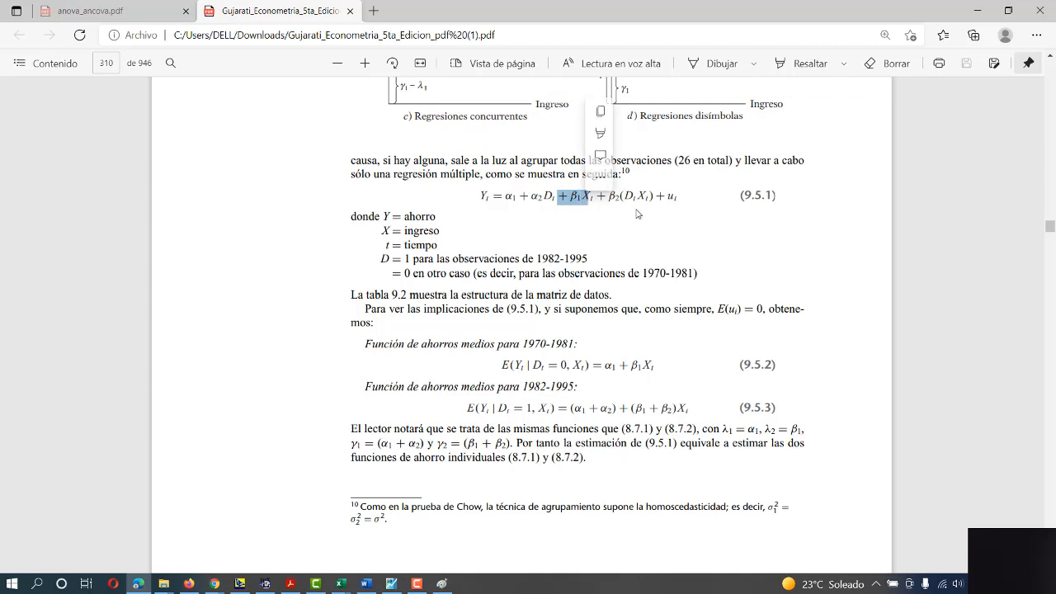
left_click_drag(609, 198, 622, 198)
left_click(239, 583)
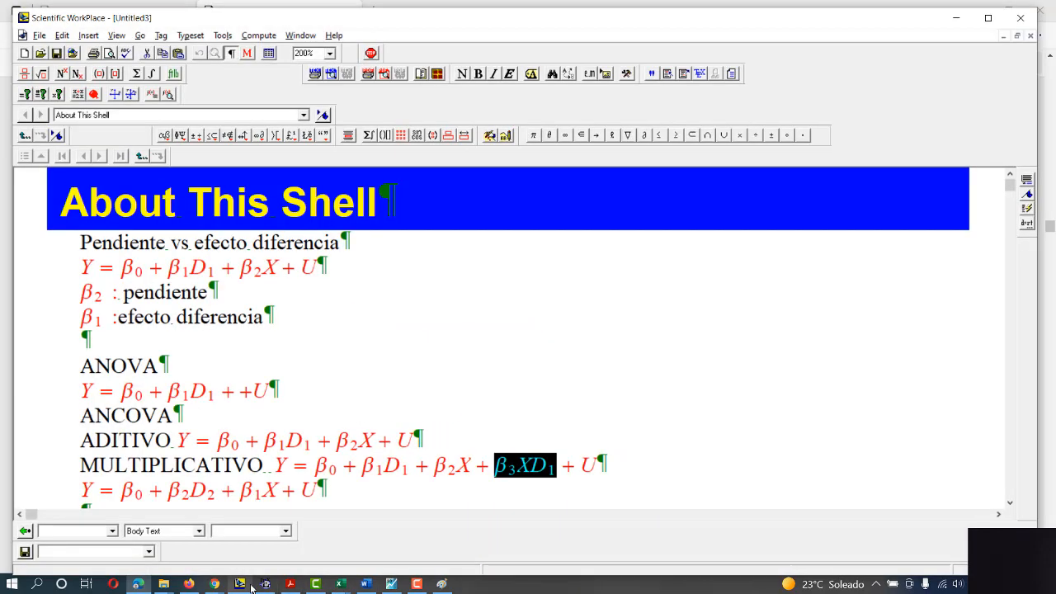
left_click_drag(121, 267, 273, 268)
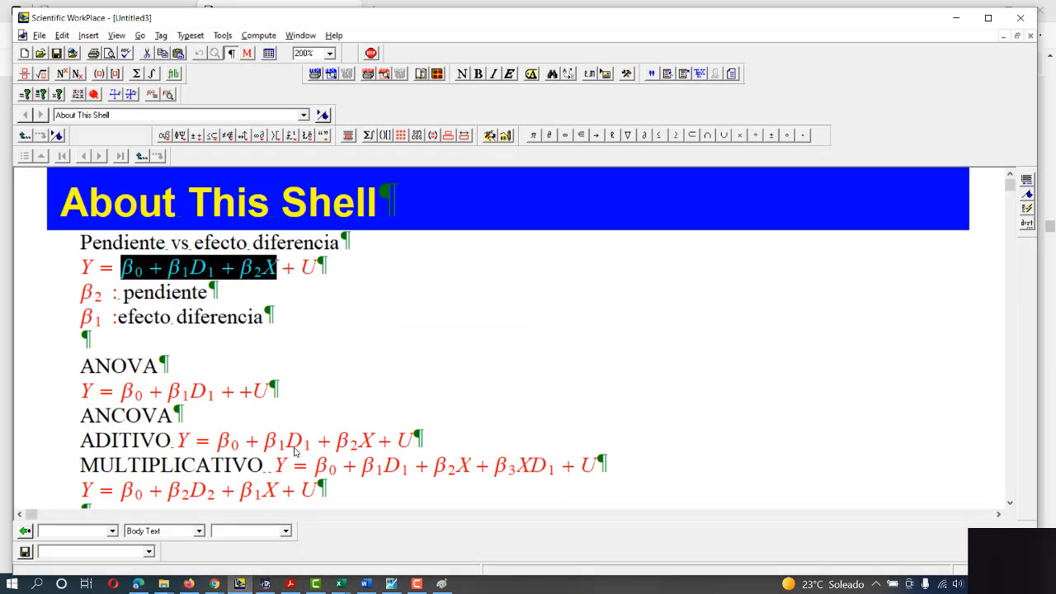
left_click_drag(316, 467, 649, 471)
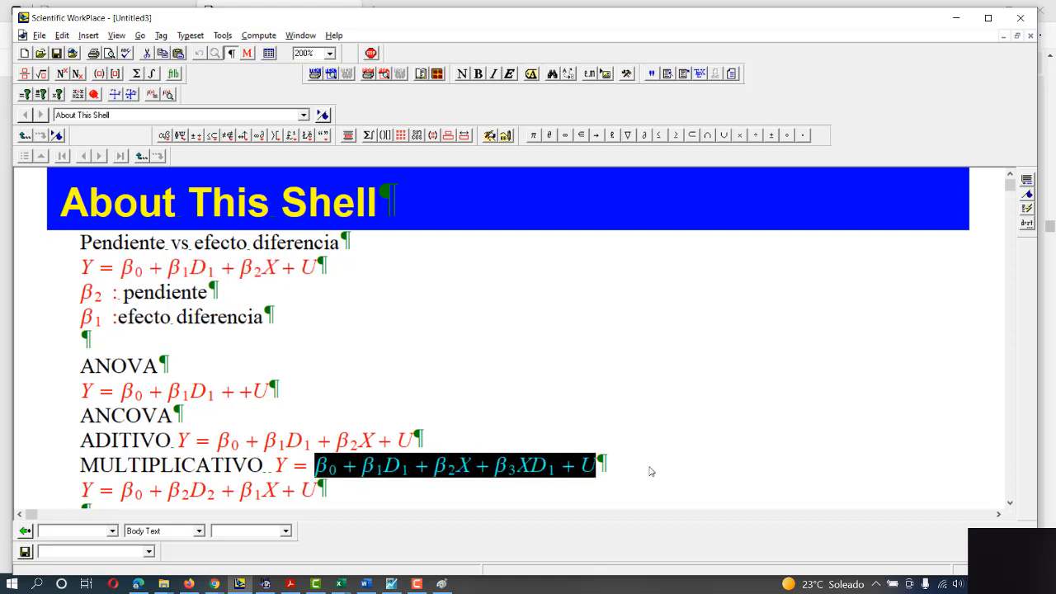
left_click(339, 475)
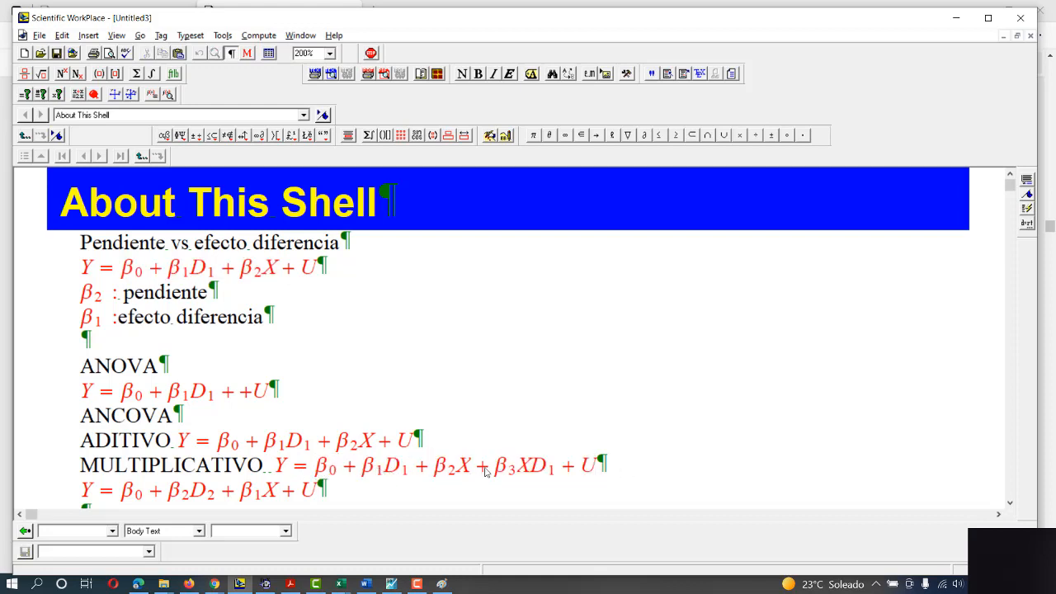
Return to the textbook PDF and study equation 9.5.1, its variable definitions and the mean savings functions 9.5.2 and 9.5.3.
key("alt+Tab")
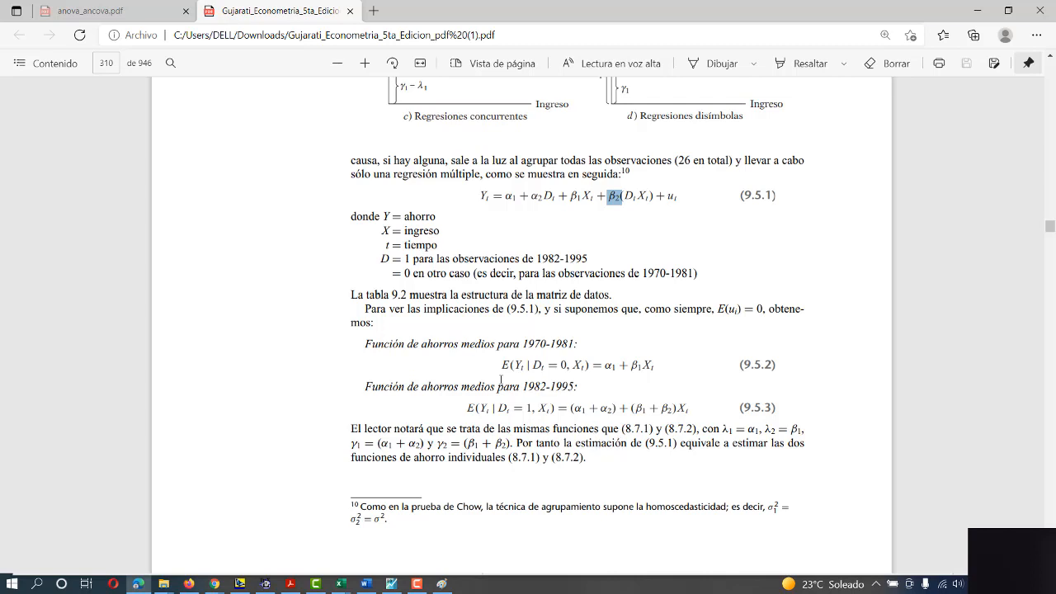
left_click_drag(365, 329, 791, 435)
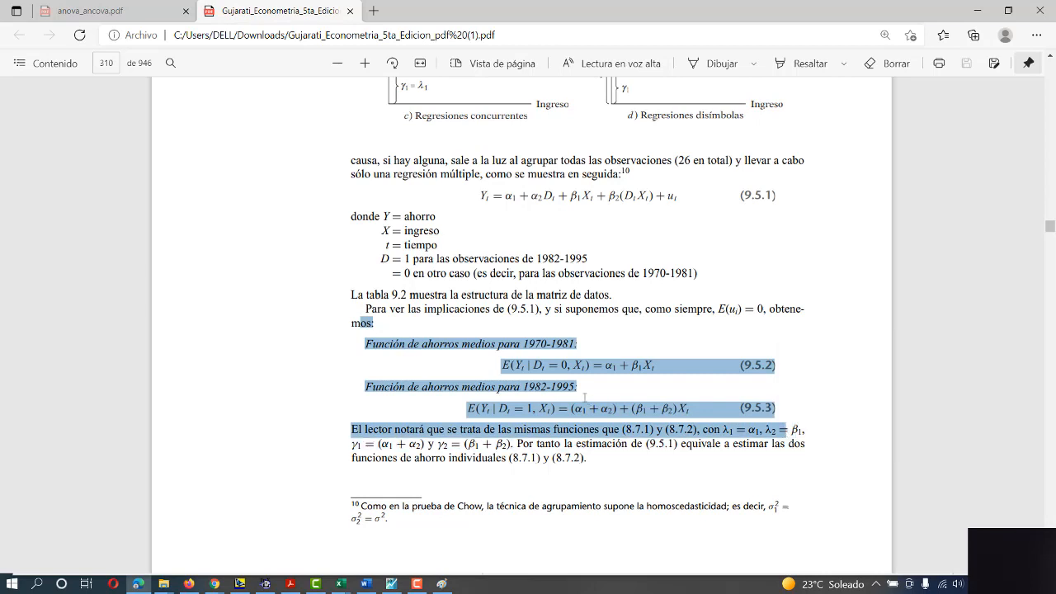
left_click(526, 366)
left_click_drag(506, 366, 532, 365)
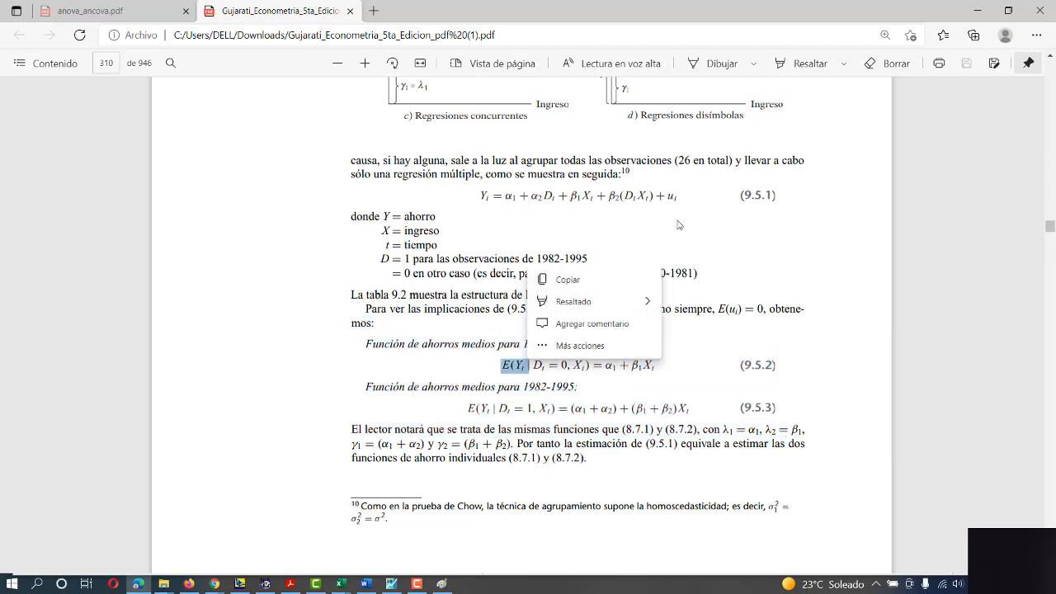
left_click(640, 199)
left_click_drag(488, 195, 690, 282)
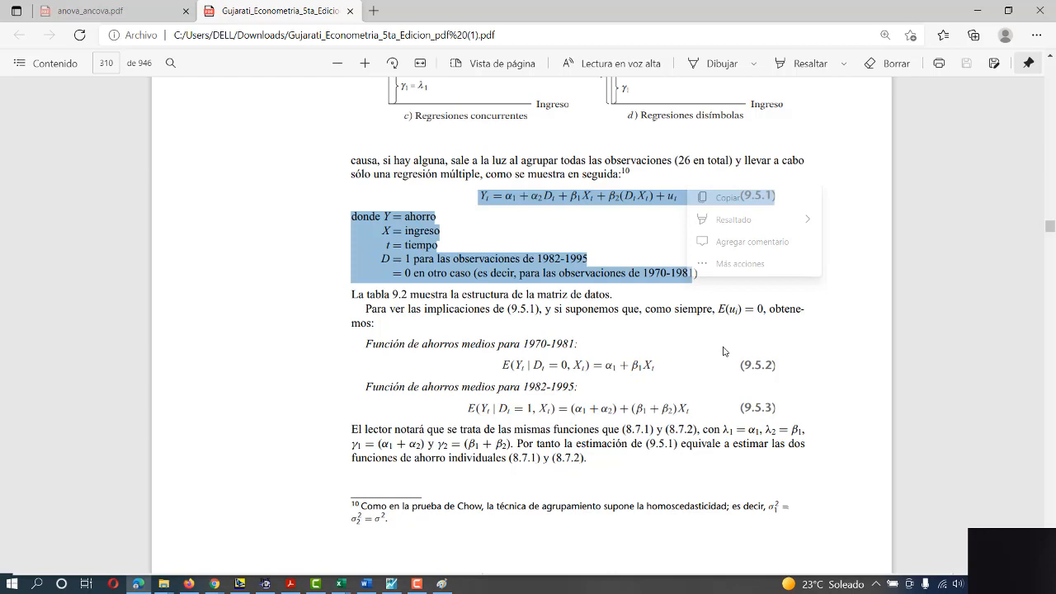
left_click(559, 222)
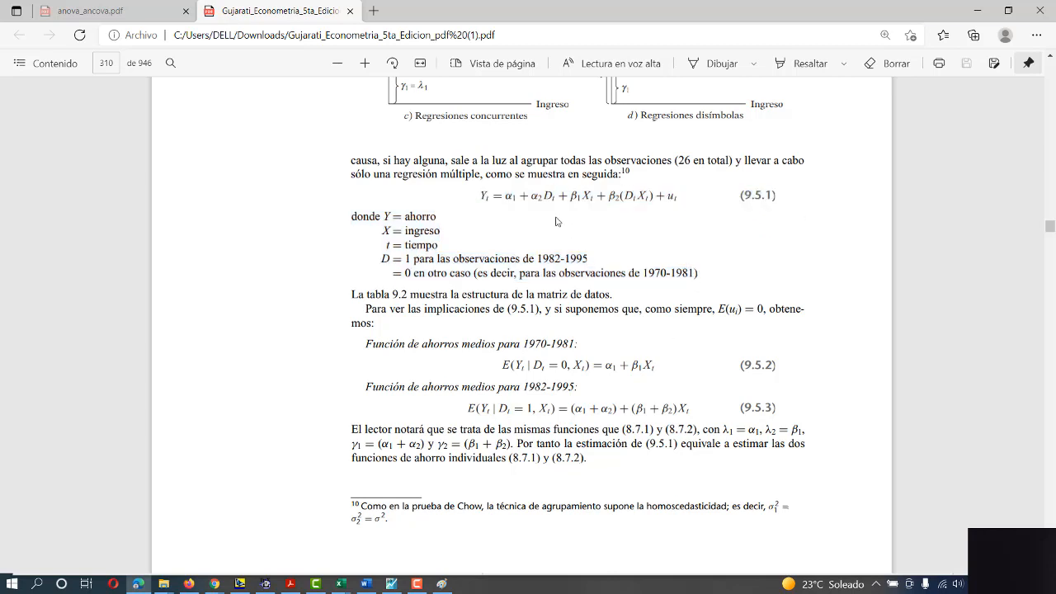
left_click_drag(482, 195, 699, 199)
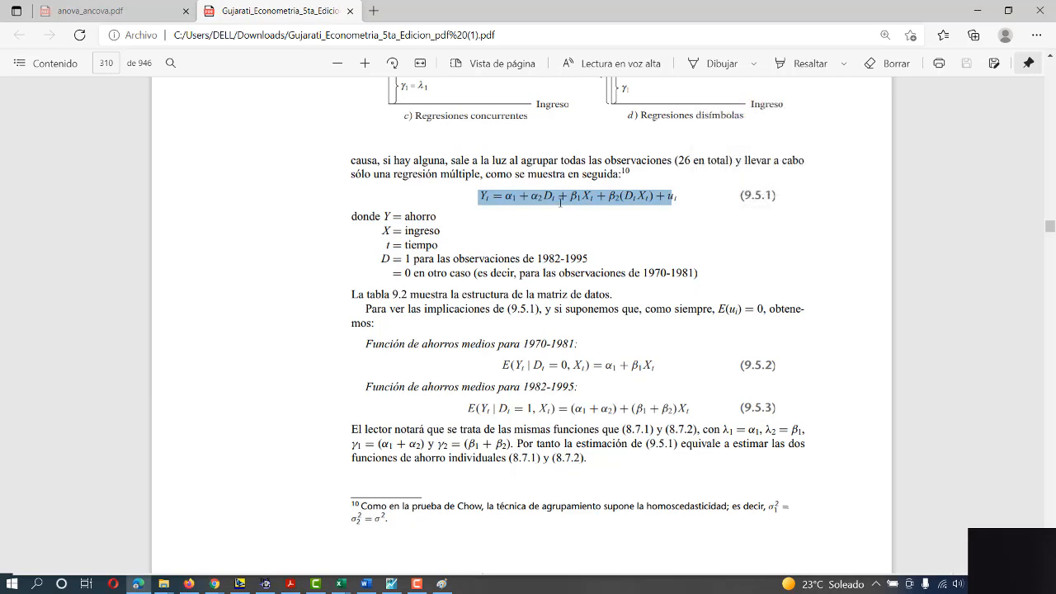
Switch to Scientific WorkPlace and add the line "Modelo estimado" below the MULTIPLICATIVO equation.
key("alt+Tab")
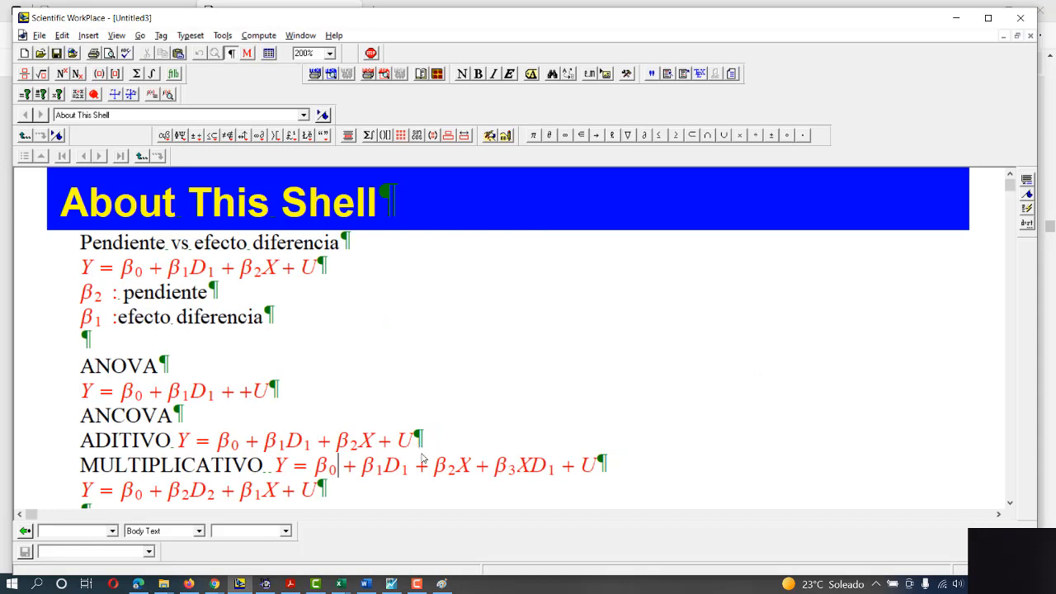
left_click(635, 474)
key("Return")
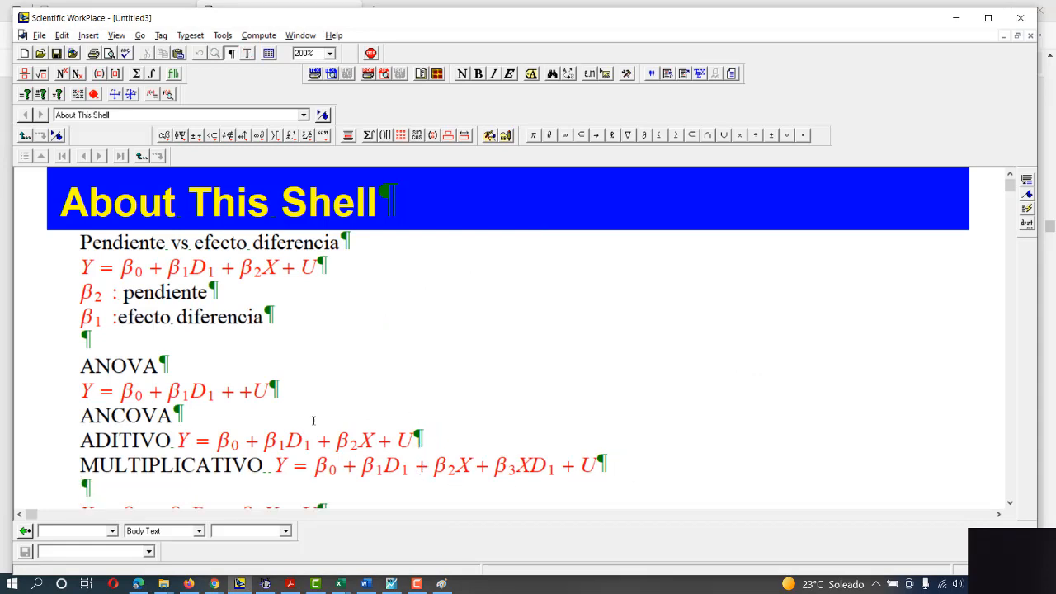
key("alt+Tab")
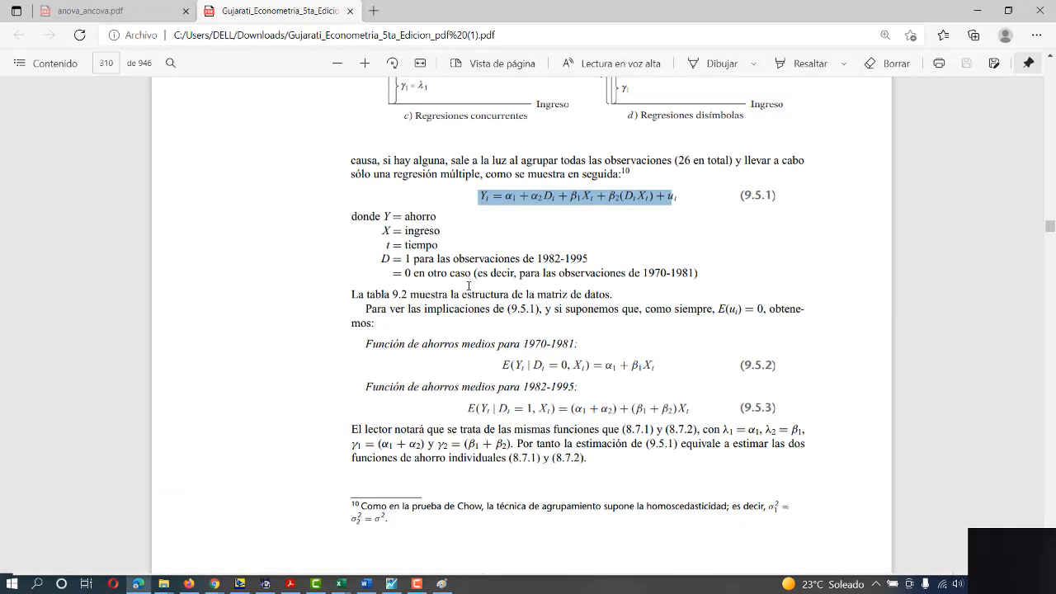
scroll(479, 281, "up", 5)
scroll(483, 276, "down", 6)
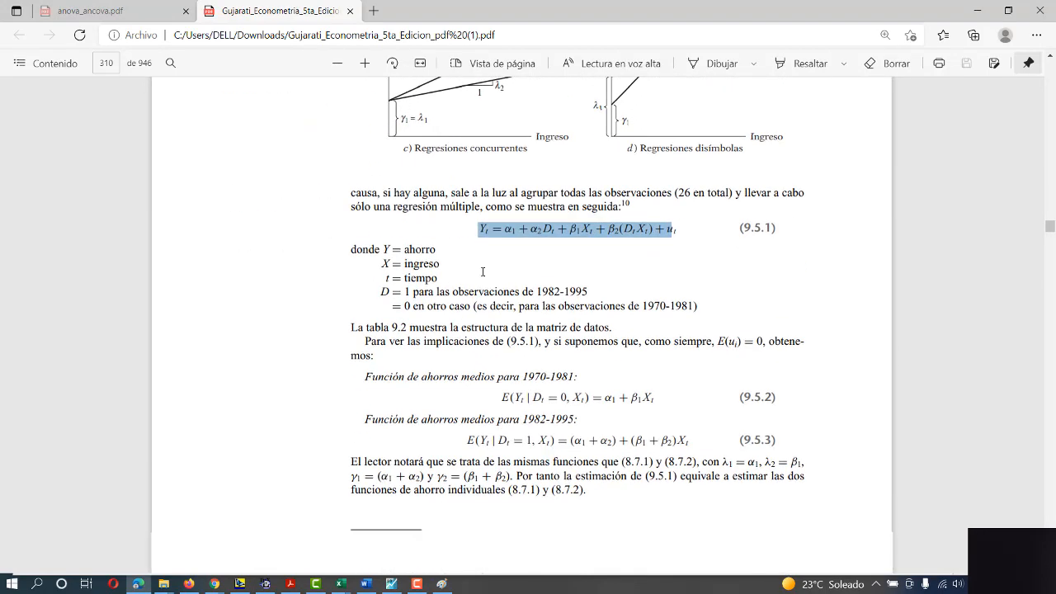
key("alt+Tab")
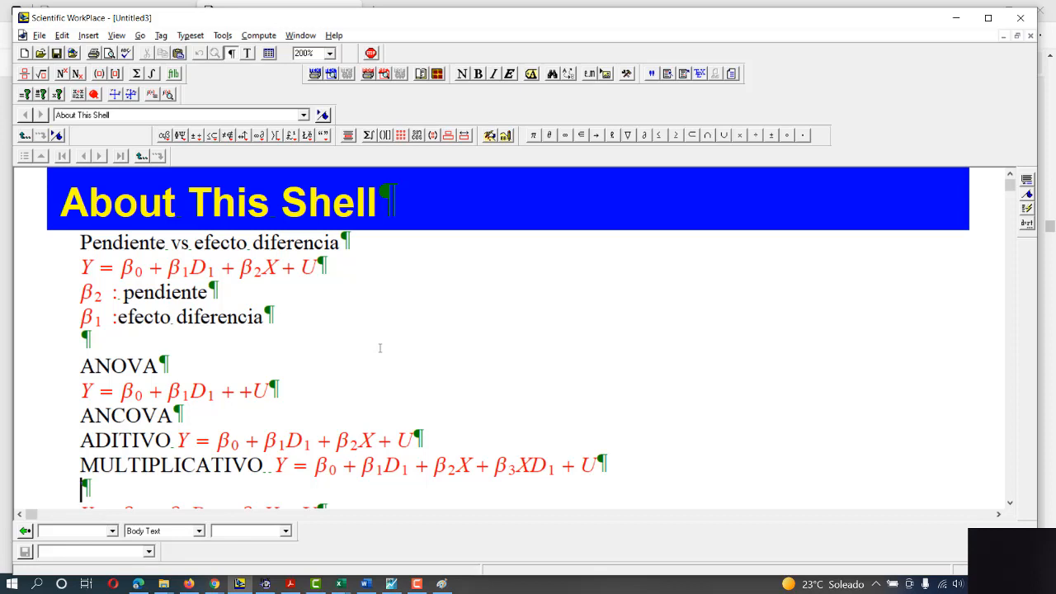
type("Mo")
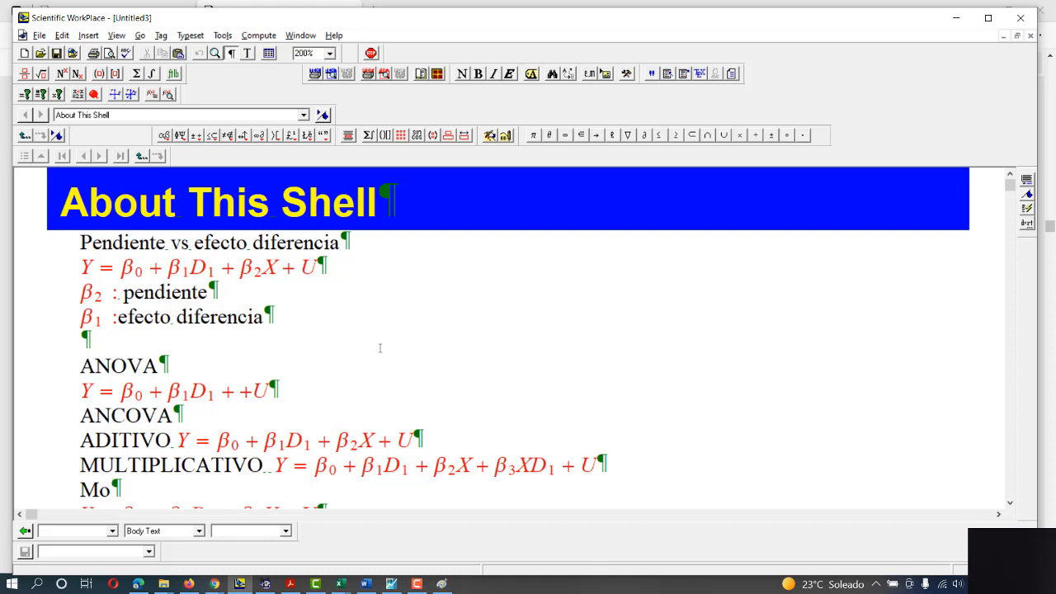
type("delo estimado")
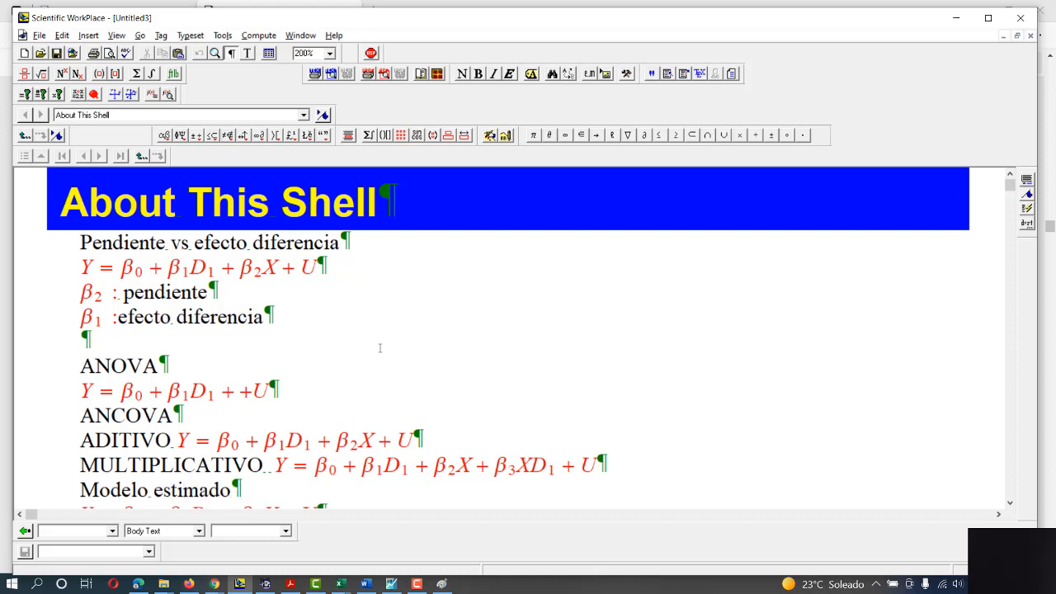
scroll(379, 347, "down", 3)
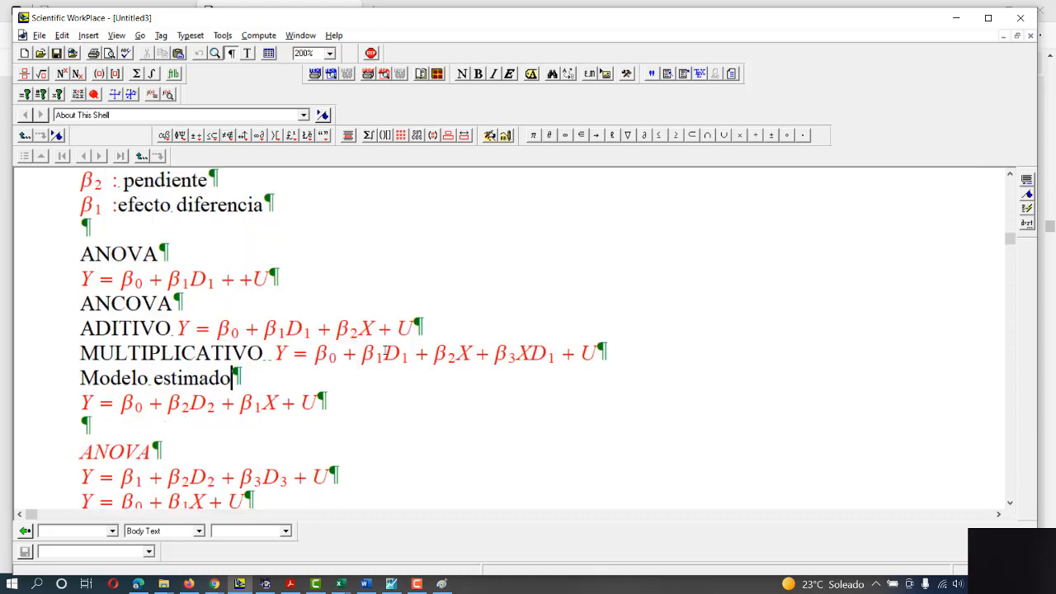
Copy the MULTIPLICATIVO equation Y = β0 + β1D1 + β2X + β3XD1 + U below "Modelo estimado" and make it a centered display equation.
key("Return")
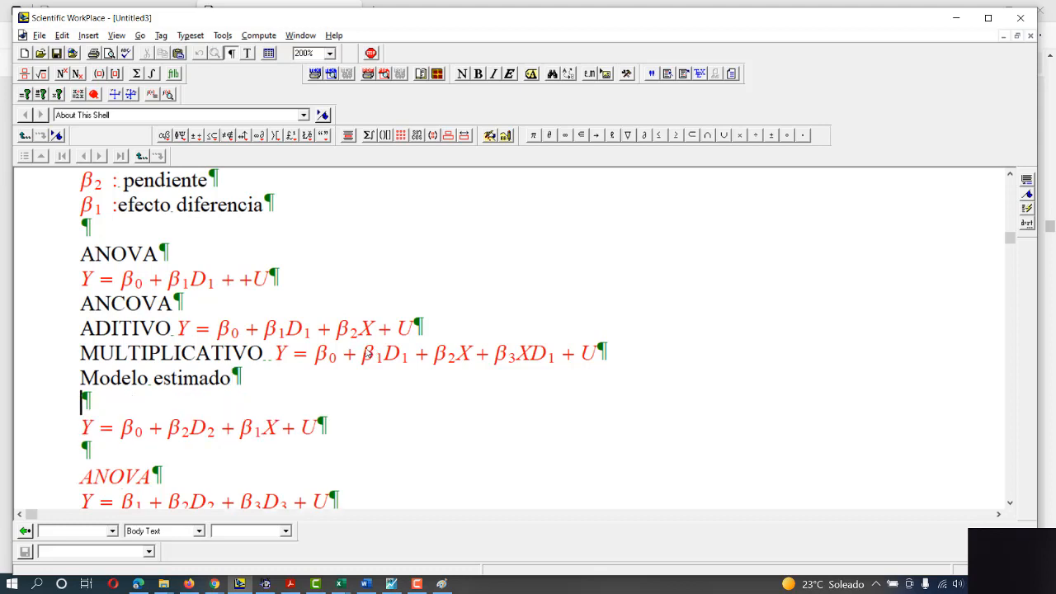
left_click_drag(412, 329, 324, 339)
left_click_drag(623, 368, 276, 364)
left_click(268, 390)
key("Return")
type("Y = β₀ + β₁D₁ + β₂X + β₃XD₁ + U")
left_click_drag(393, 418, 42, 412)
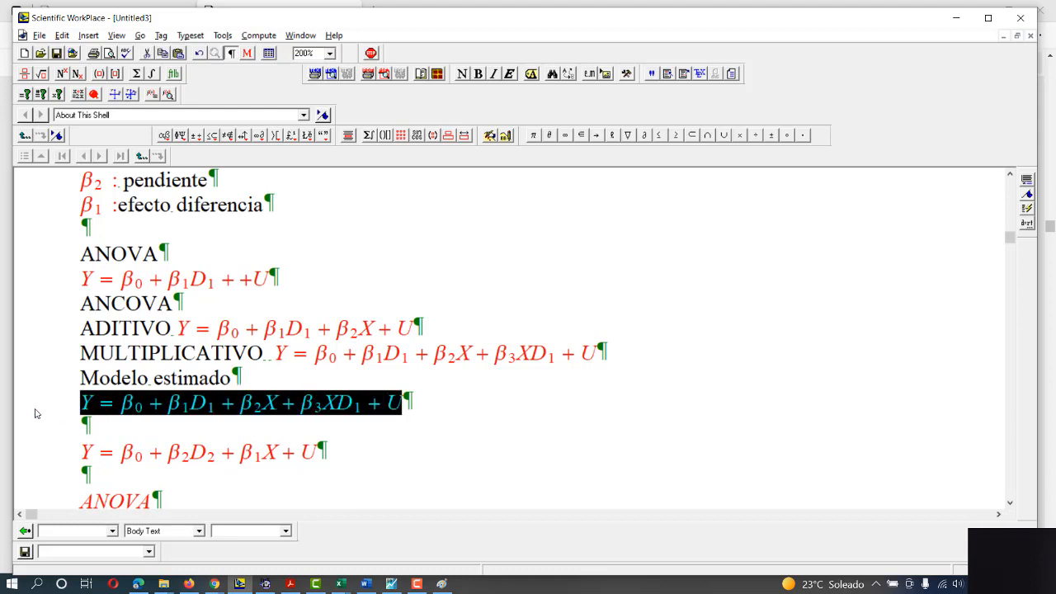
key("ctrl+t")
key("ctrl+m")
key("ctrl+d")
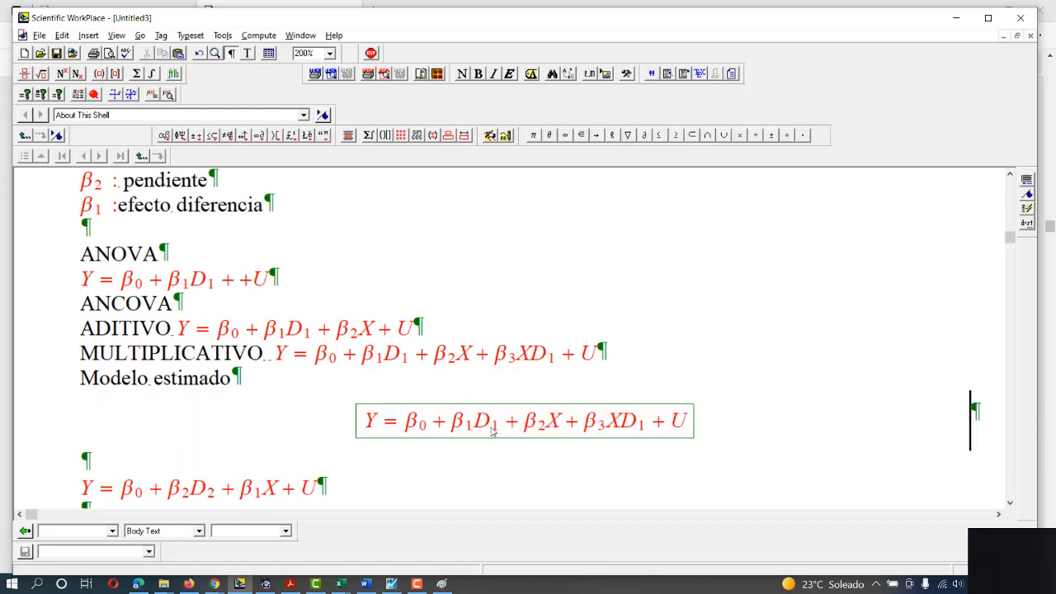
Replace the intercept β0 with α0 in the displayed equation under "Modelo estimado".
left_click_drag(503, 423, 467, 424)
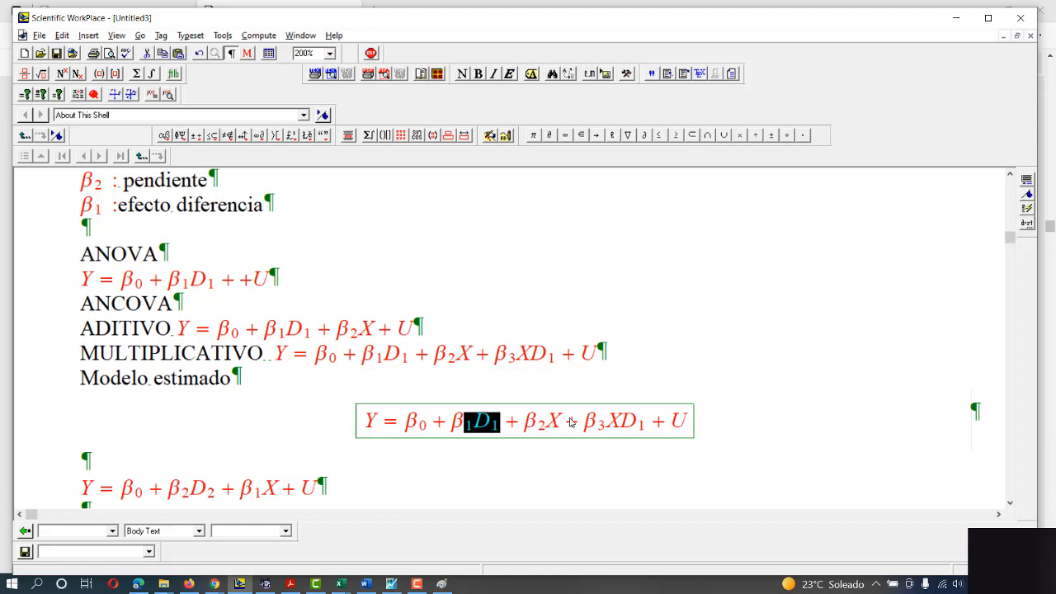
left_click_drag(568, 424, 536, 424)
left_click_drag(636, 427, 613, 427)
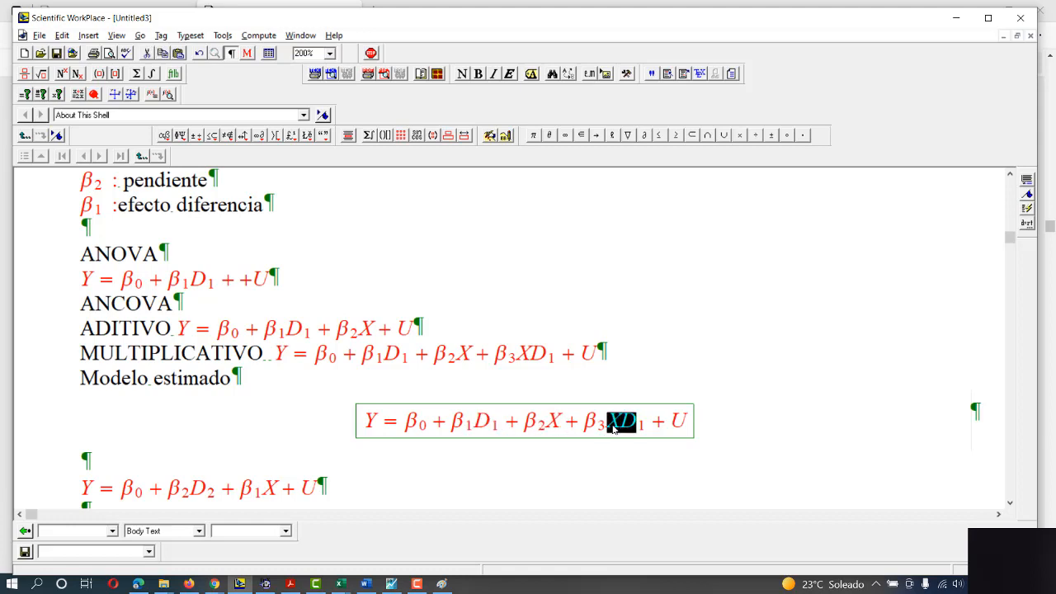
left_click(420, 427)
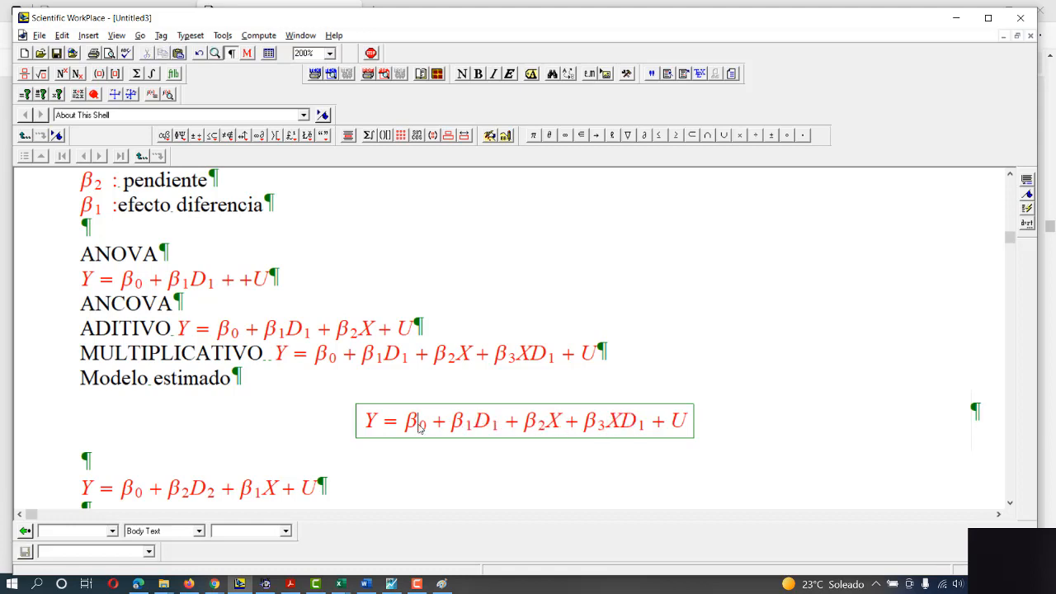
key("BackSpace")
key("ctrl+a")
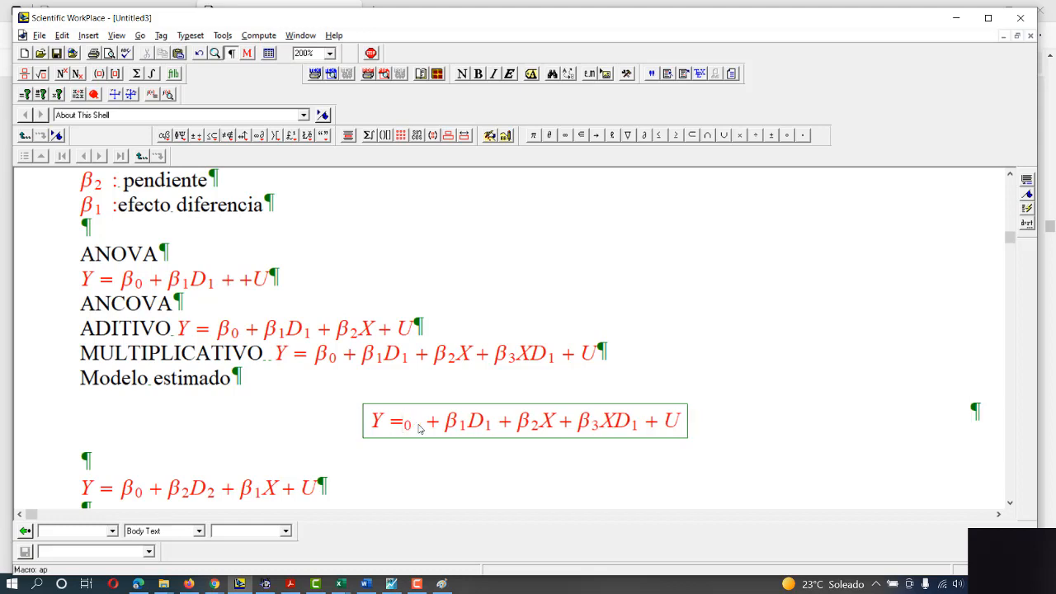
key("ctrl+a")
key("ctrl+a")
key("ctrl+a")
key("ctrl+l")
key("ctrl+h")
key("ctrl+a")
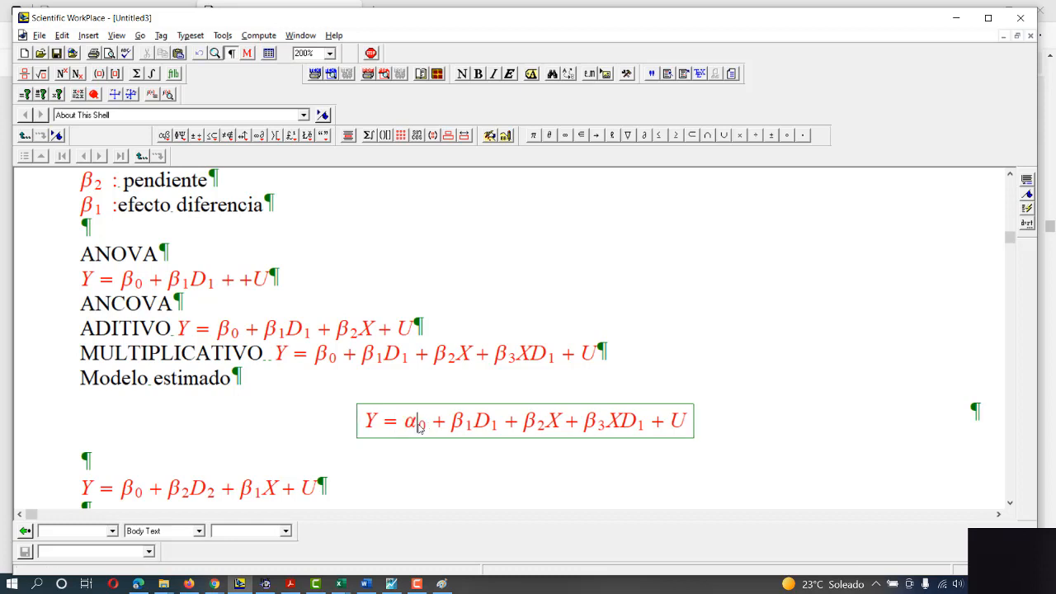
Change the coefficient of D1 to α1 and the coefficient of X to β1 in the displayed equation.
key("shift+Left")
key("ctrl+c")
left_click(463, 426)
key("BackSpace")
key("ctrl+v")
left_click(543, 429)
key("BackSpace")
type("1")
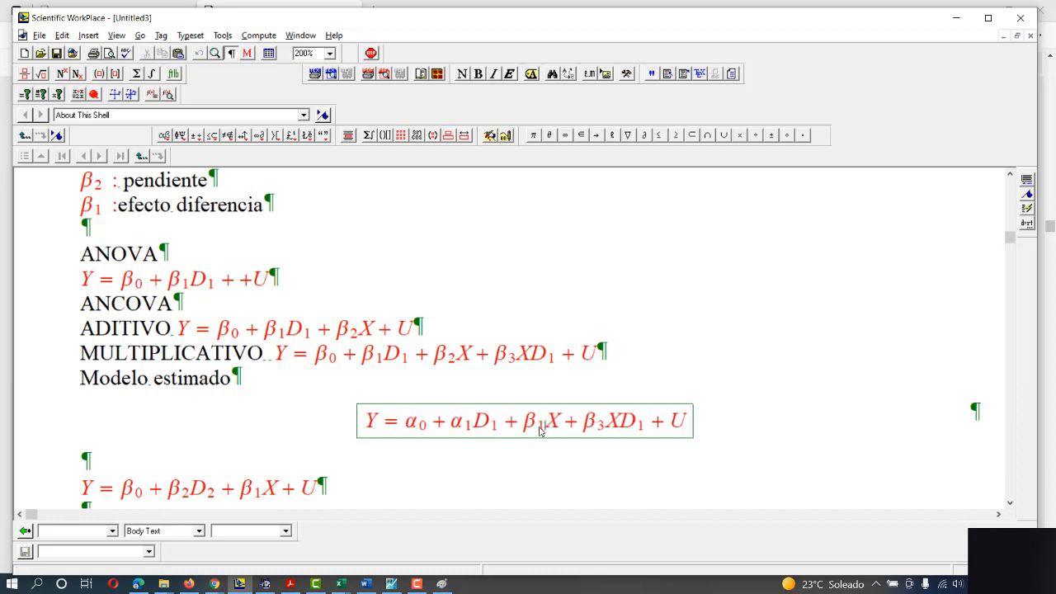
Check the interaction term against textbook equation 9.5.1 and set the coefficient of XD1 in the displayed equation to β2.
double_click(589, 426)
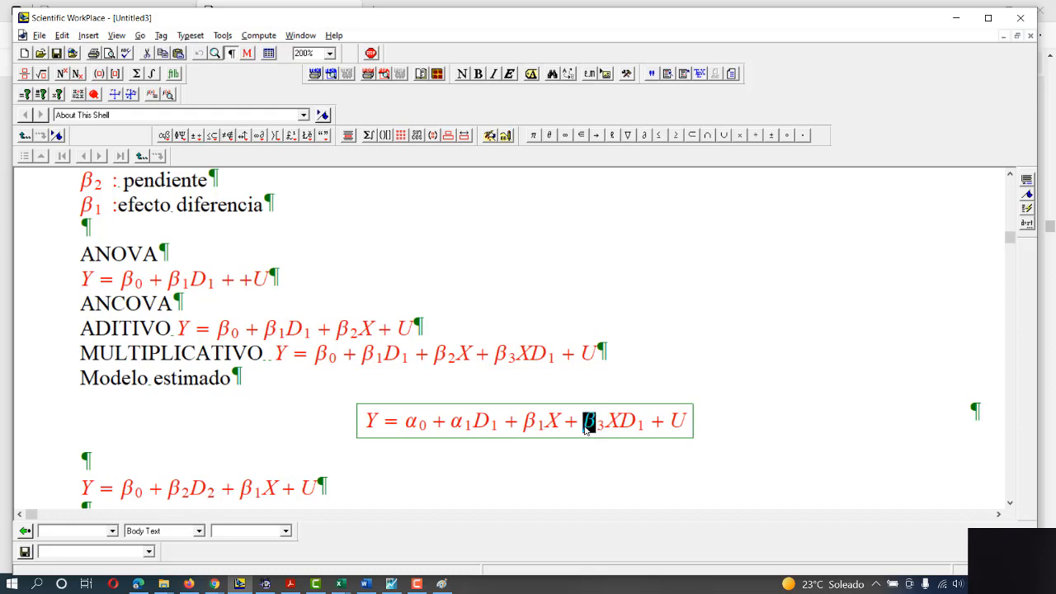
key("ctrl+v")
key("alt+Tab")
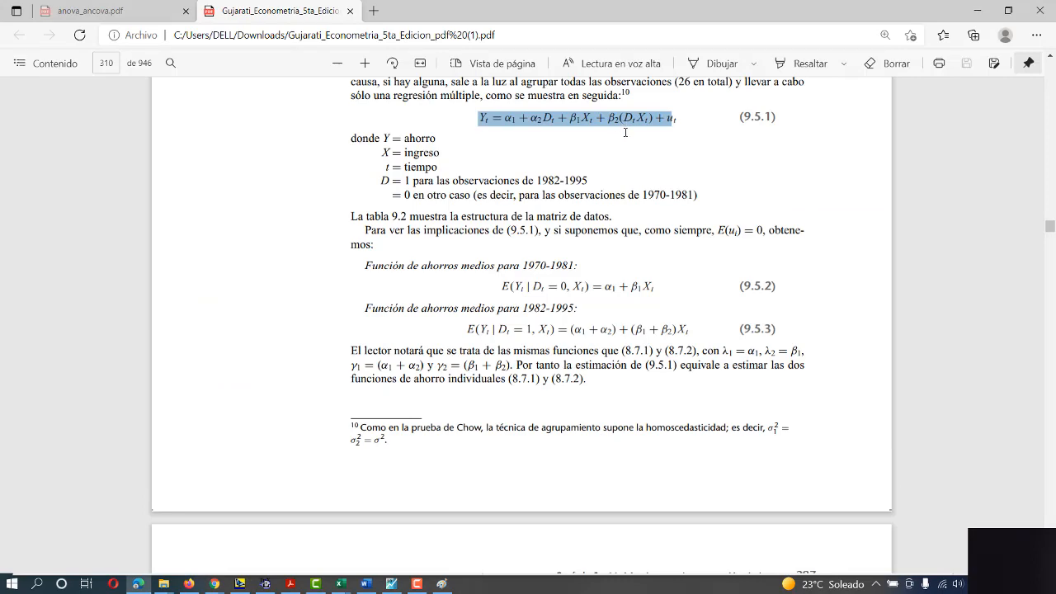
scroll(626, 132, "up", 2)
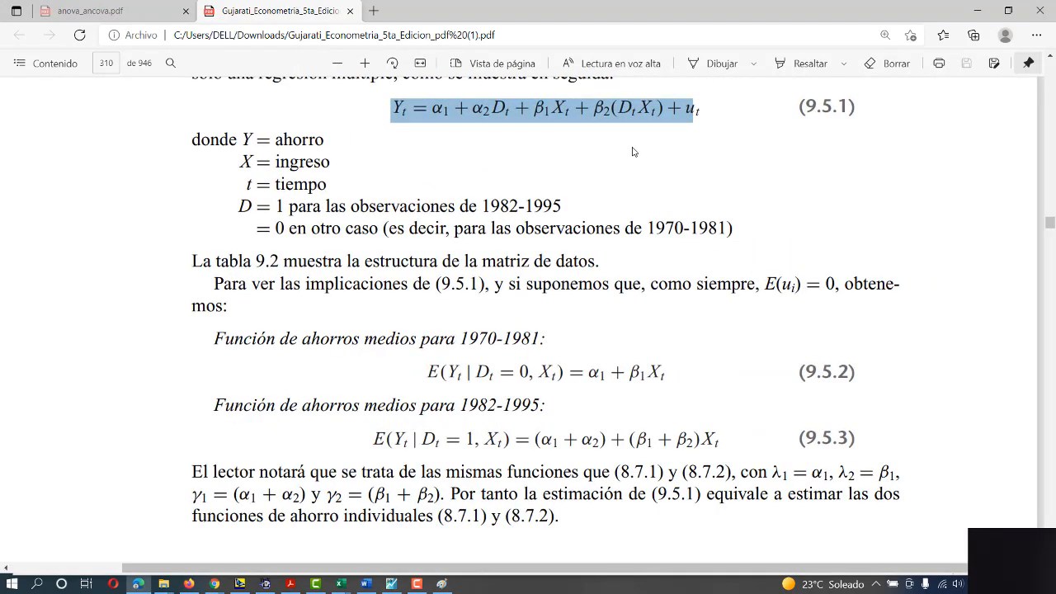
left_click_drag(637, 108, 656, 108)
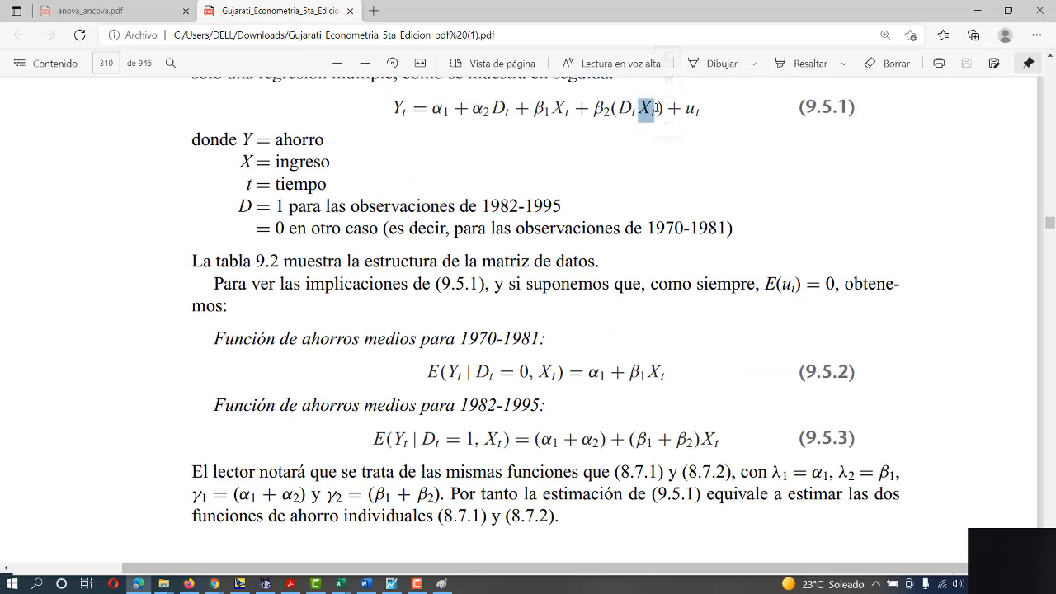
key("alt+Tab")
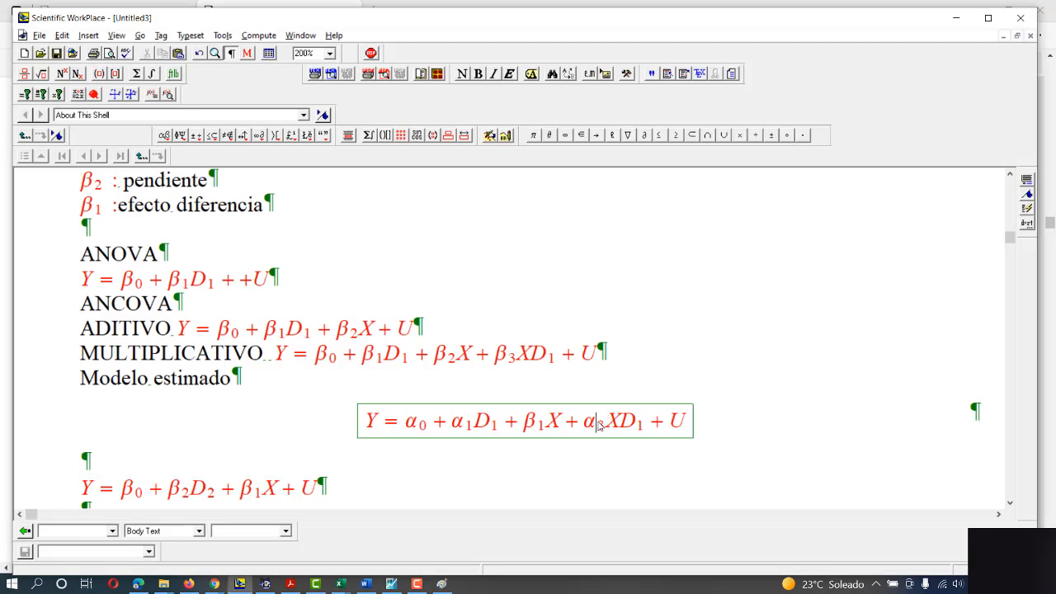
left_click(600, 425)
key("BackSpace")
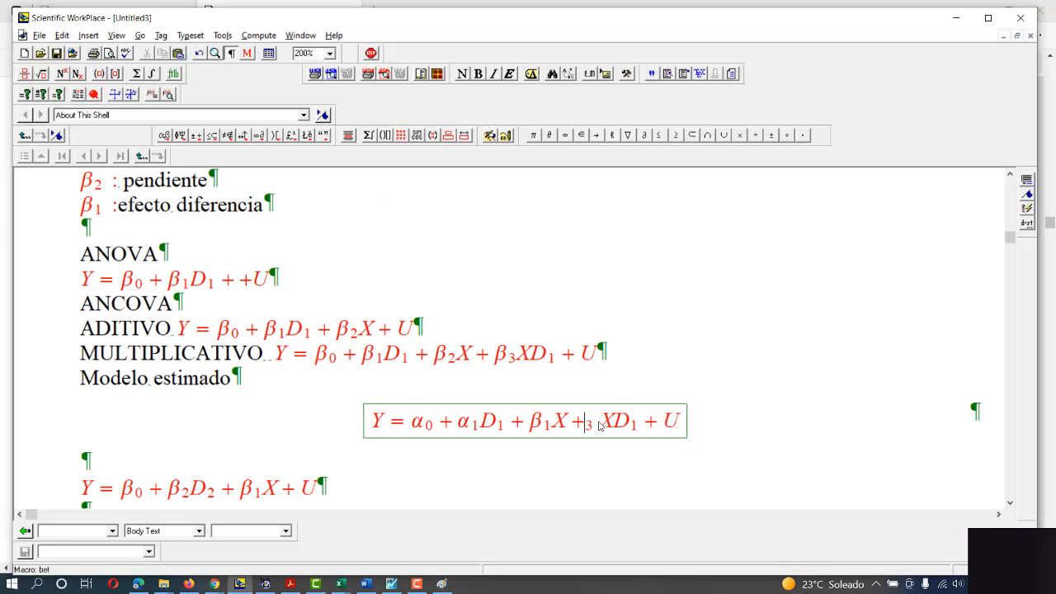
key("ctrl+g")
type("b2")
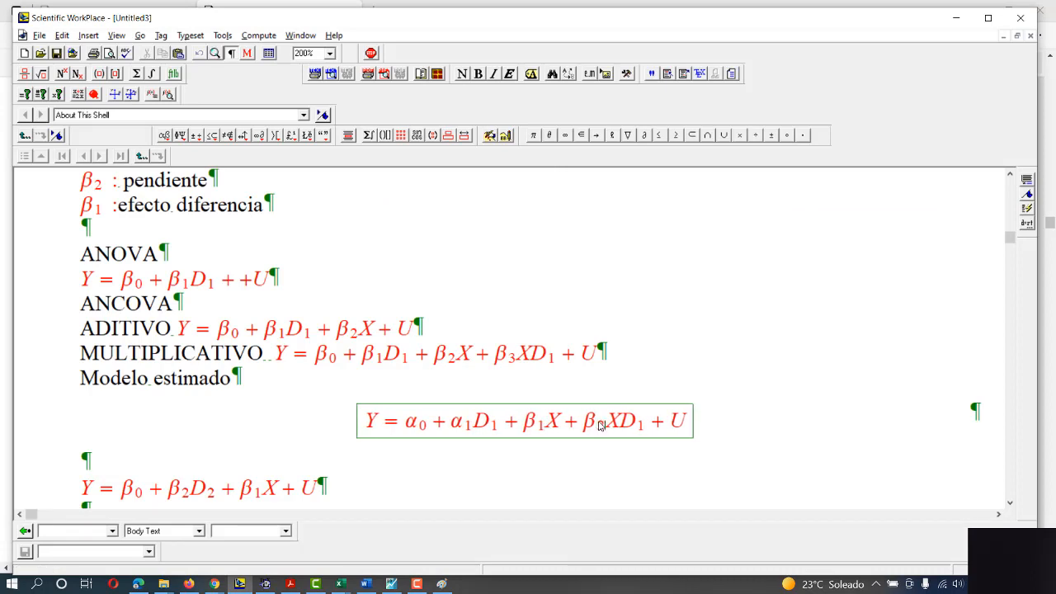
Review the intercept, dummy, slope and interaction terms of the displayed equation one by one.
left_click(685, 369)
left_click_drag(501, 429, 477, 427)
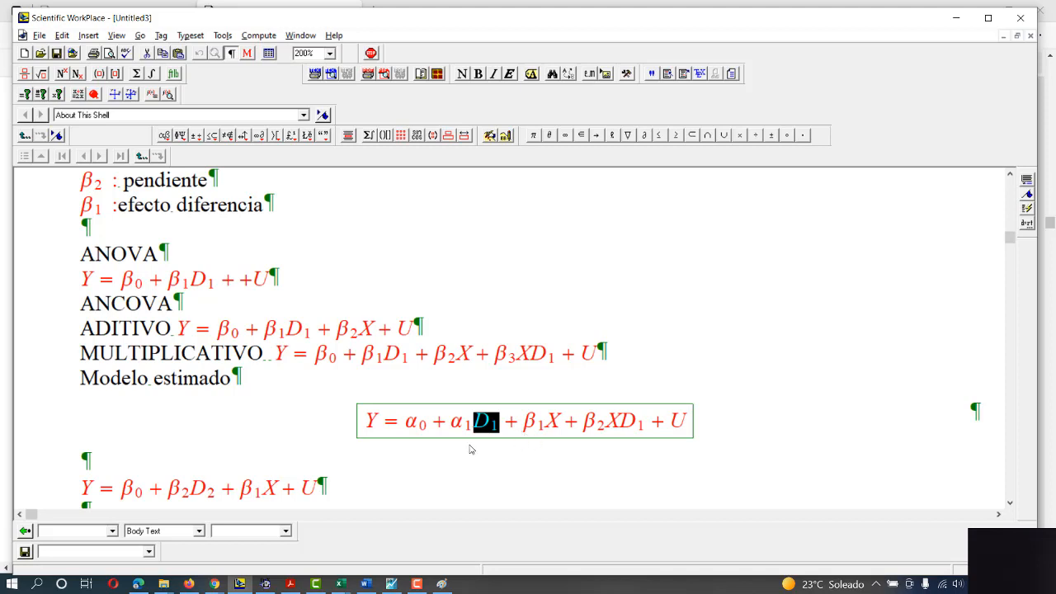
left_click_drag(547, 431, 524, 425)
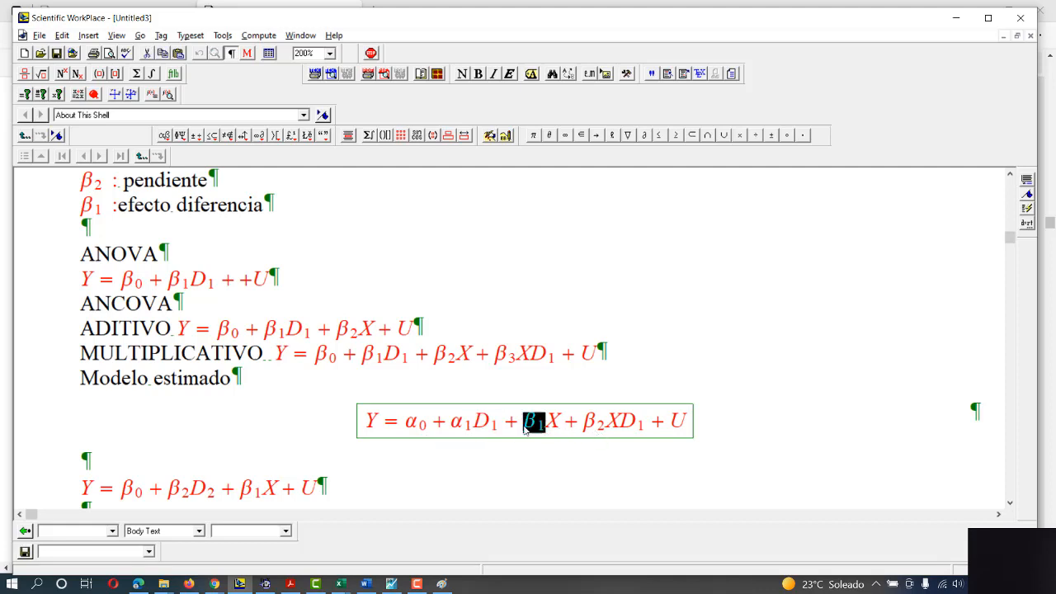
left_click_drag(620, 428, 586, 430)
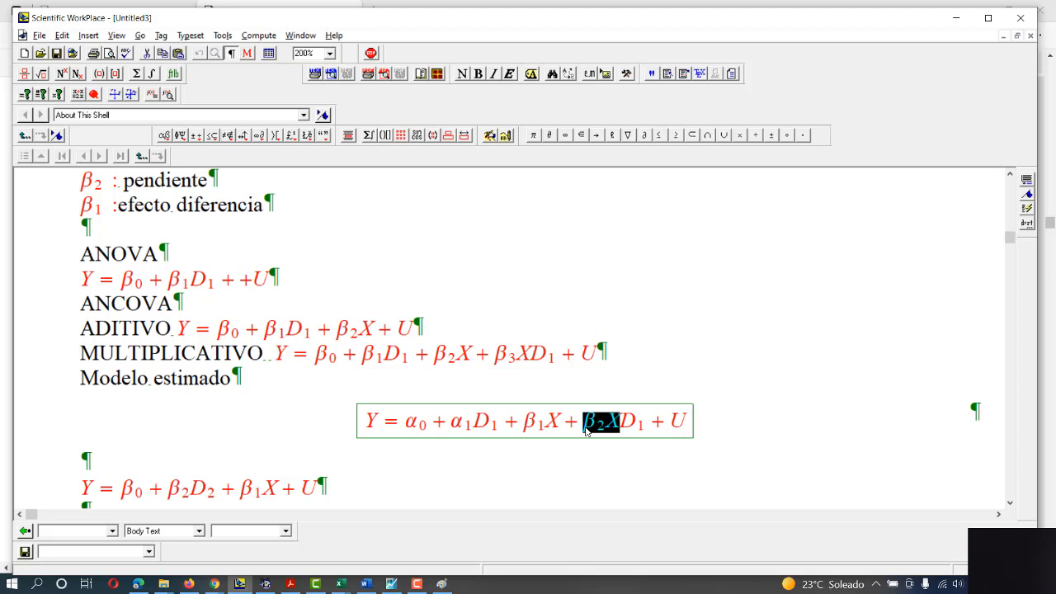
left_click_drag(431, 429, 406, 427)
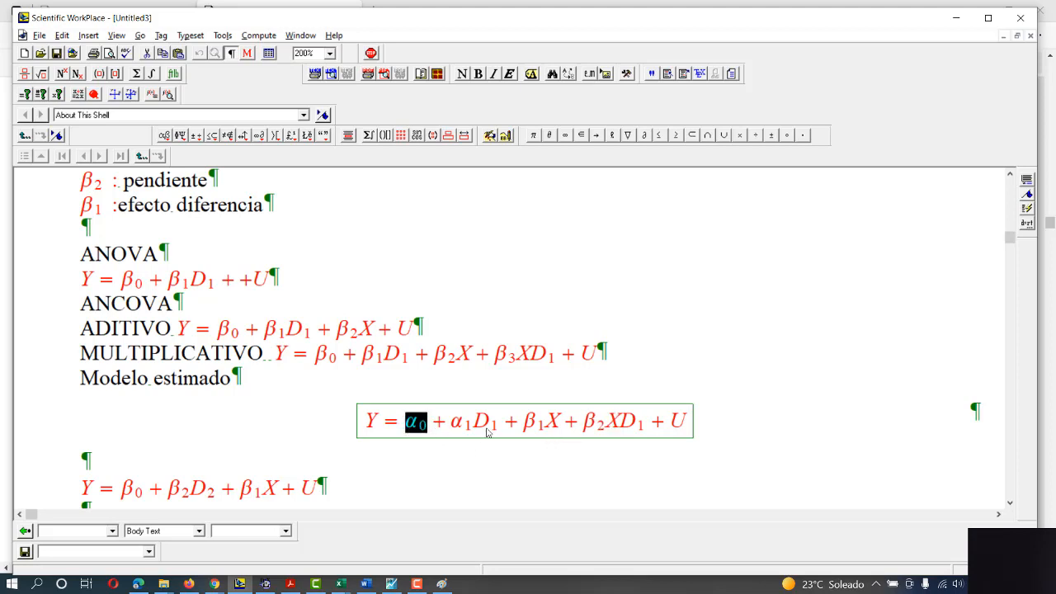
left_click_drag(501, 429, 446, 431)
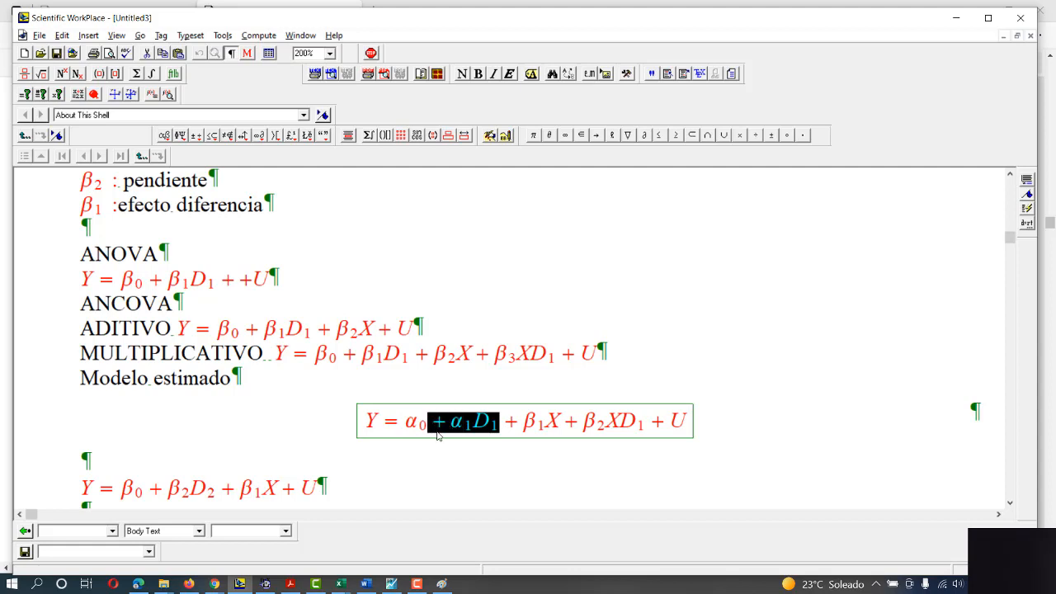
left_click(690, 429)
left_click(707, 433)
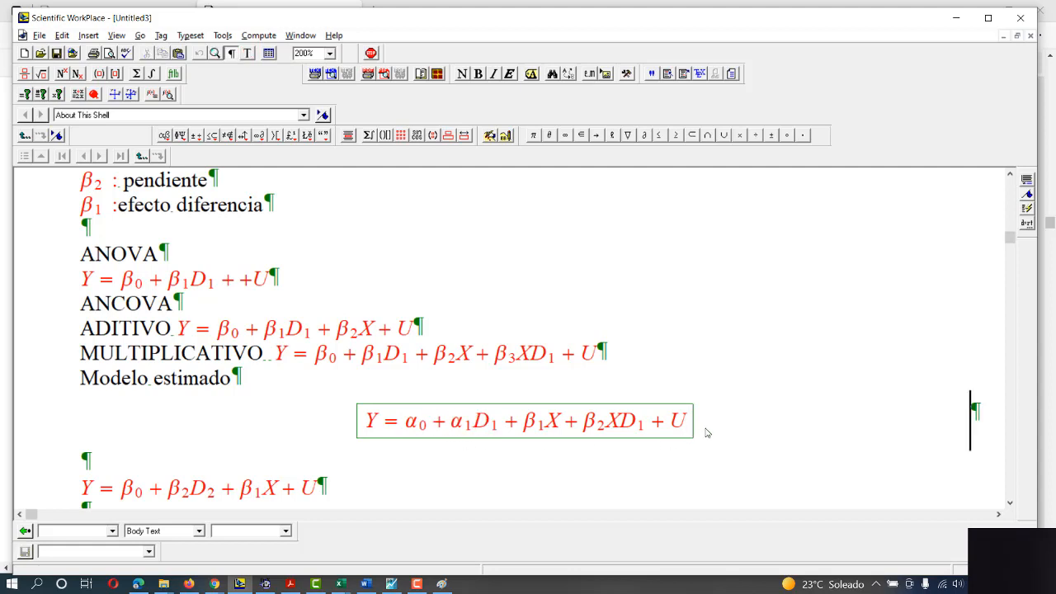
Copy the displayed equation onto the empty line below it and put a hat over Y in the copy.
left_click_drag(688, 426, 363, 438)
key("ctrl+c")
left_click(181, 467)
key("ctrl+v")
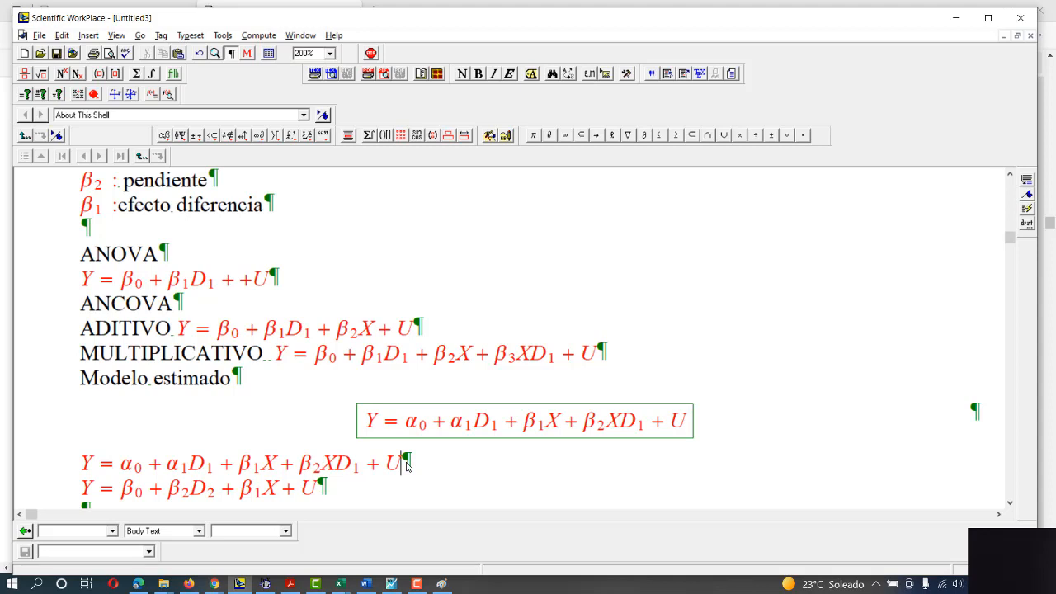
left_click(109, 469)
key("Left")
type("t")
key("BackSpace")
key("Right")
key("Right")
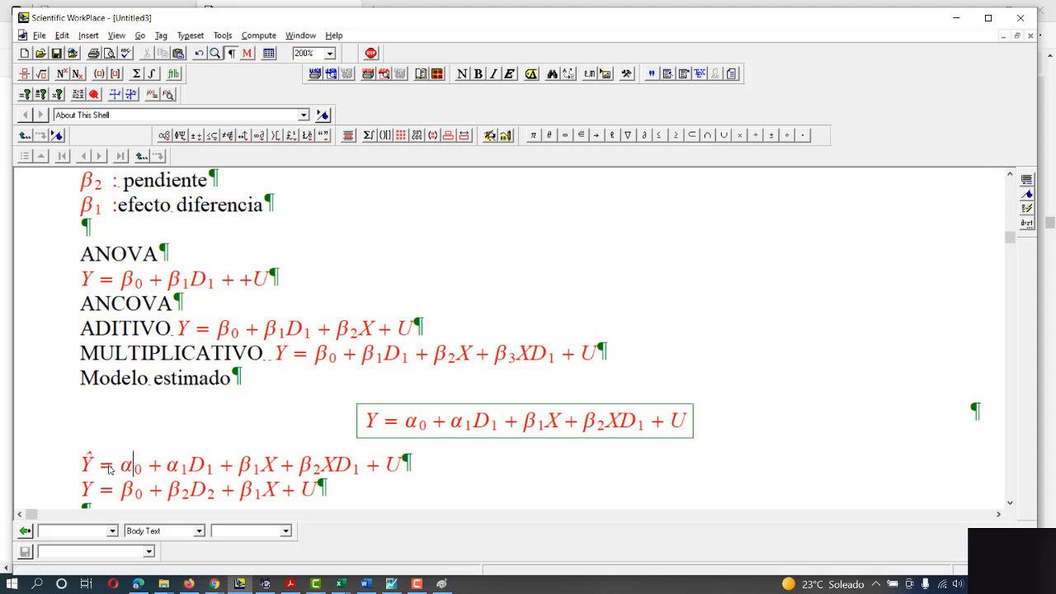
Put hats over the coefficients α0, α1, β1 and β2 in the copied equation.
key("ctrl+h")
key("Right")
key("Right")
key("Right")
key("ctrl+h")
key("Right")
key("Right")
key("Right")
key("Right")
key("ctrl+h")
key("Right")
key("Right")
key("Right")
key("Right")
key("ctrl+h")
Remove the error term + U from the estimated equation and start a new line below it.
key("End")
key("BackSpace")
key("BackSpace")
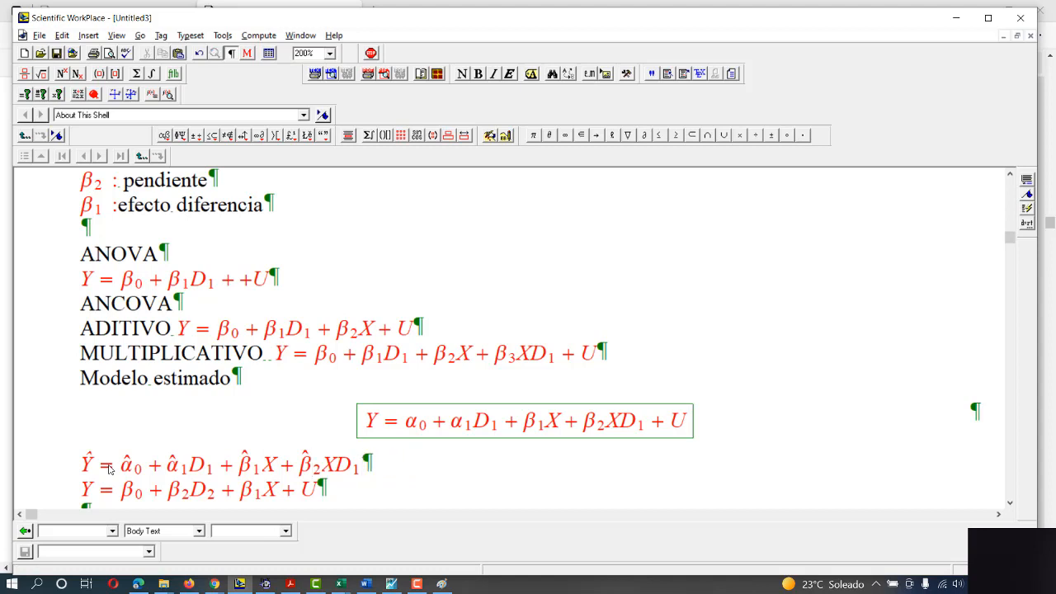
key("Return")
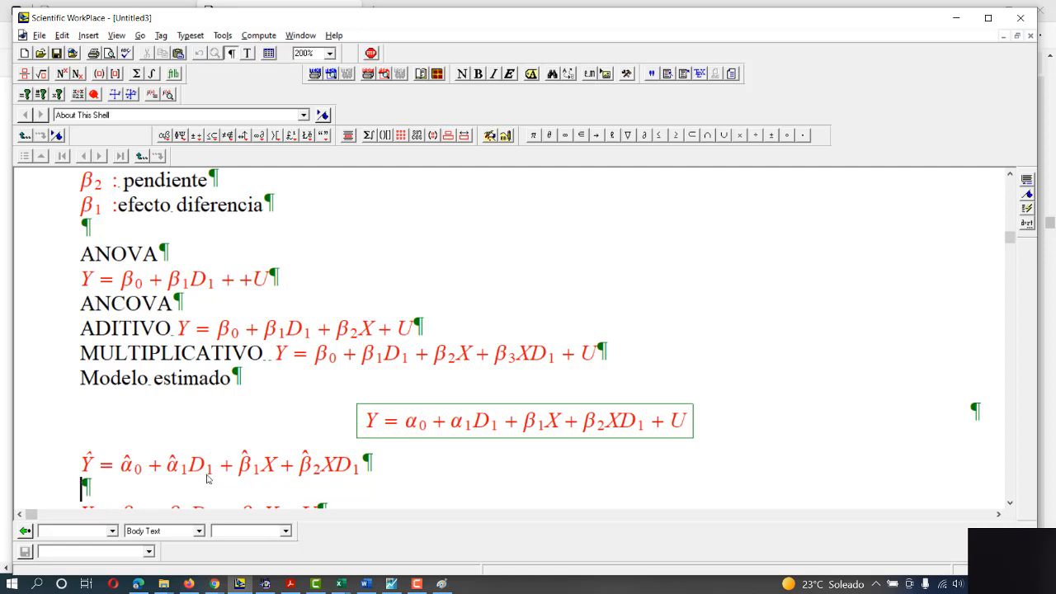
scroll(372, 453, "down", 1)
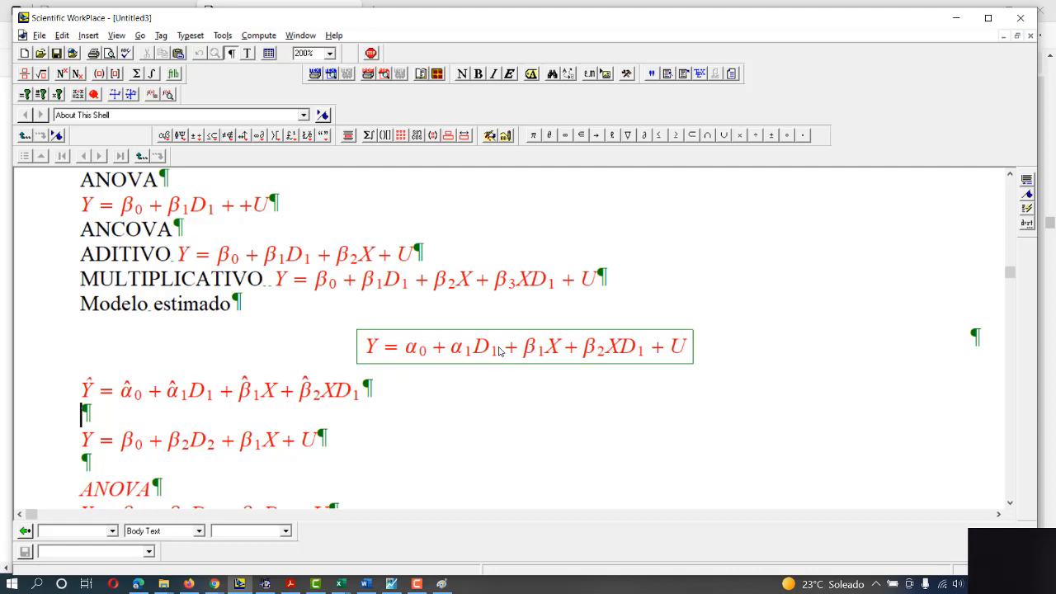
Add the condition lines "Si D1 = 1" and "Si D1 = 0" below the estimated equation, separated by an empty line.
left_click_drag(499, 350, 473, 353)
left_click(101, 418)
type("Si")
key("ctrl+v")
type("=1")
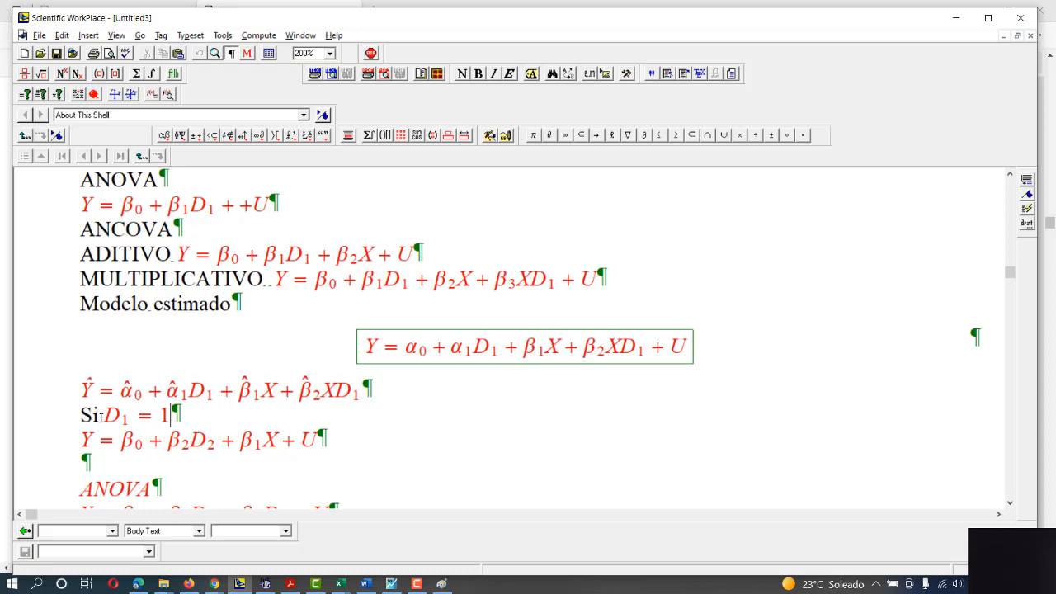
key("Return")
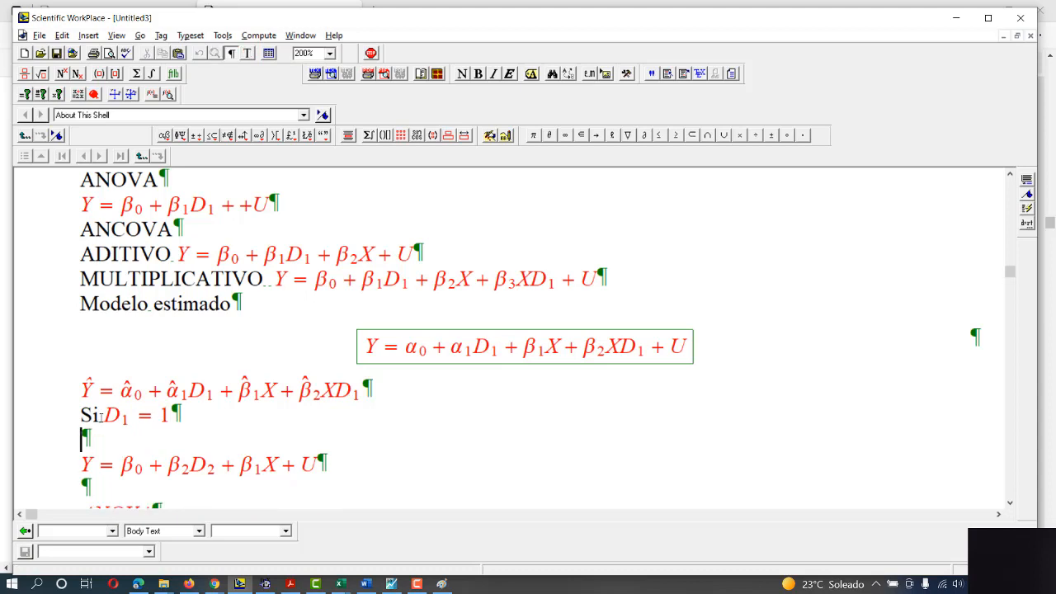
type("Si")
key("ctrl+v")
type("= 0")
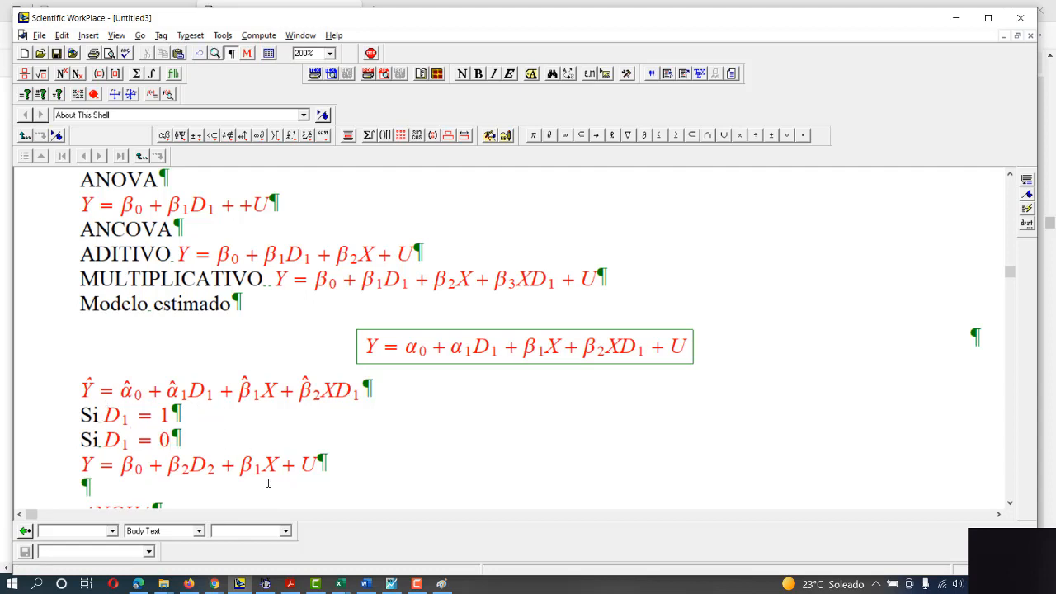
left_click(222, 416)
key("Return")
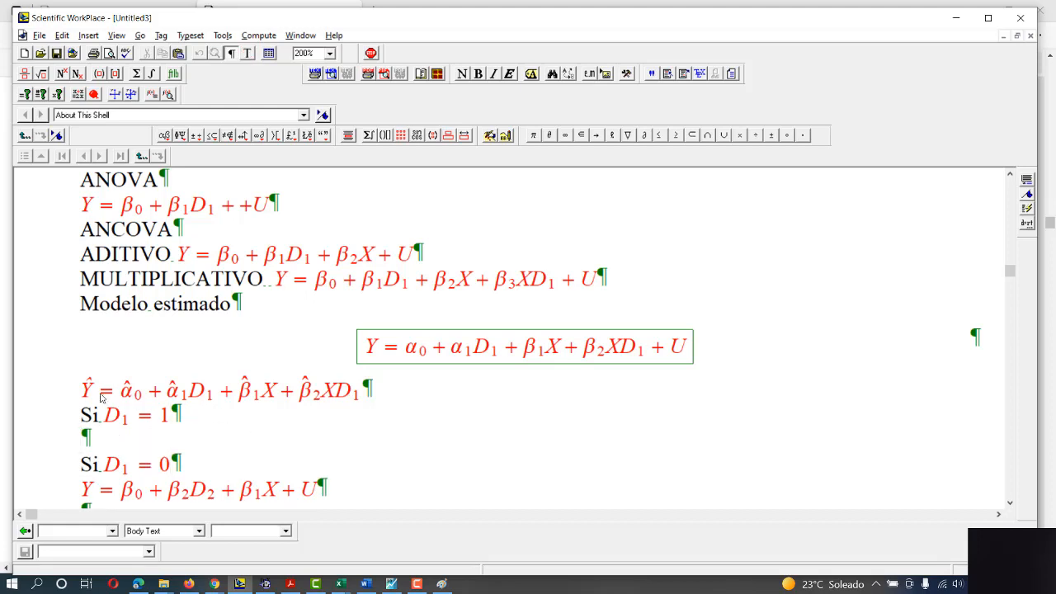
Insert a line directly below the estimated equation and begin the conditional expectation with "E(Y,".
left_click_drag(81, 391, 93, 393)
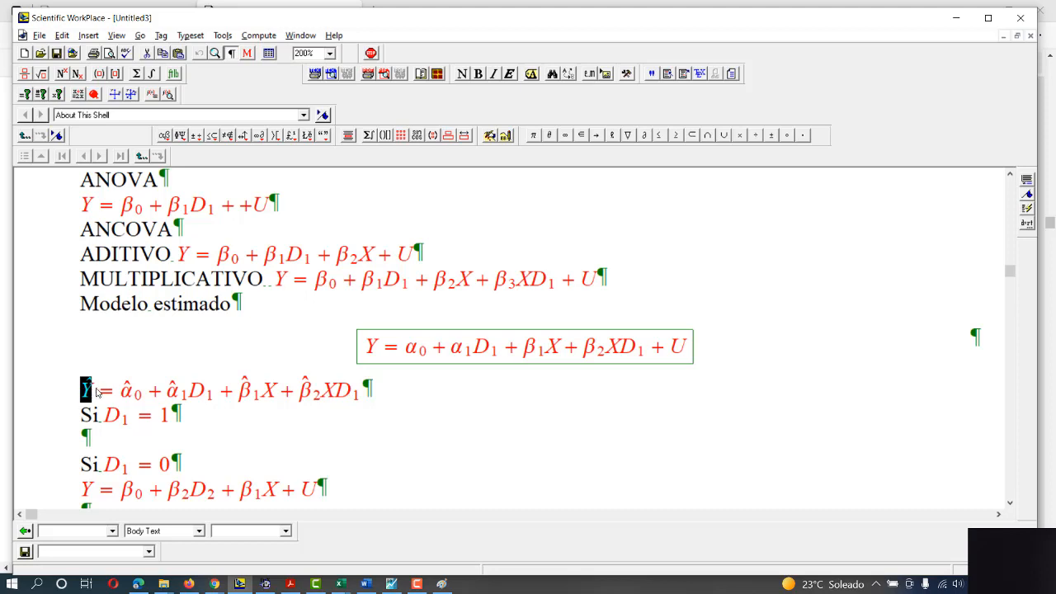
left_click(120, 421)
left_click(382, 395)
key("Return")
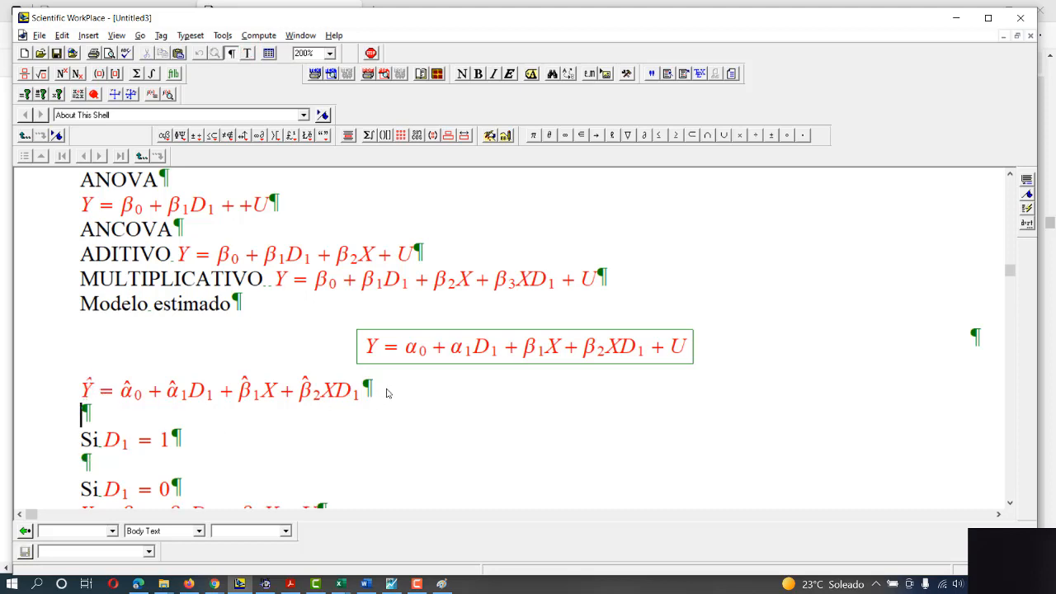
type("E(Y")
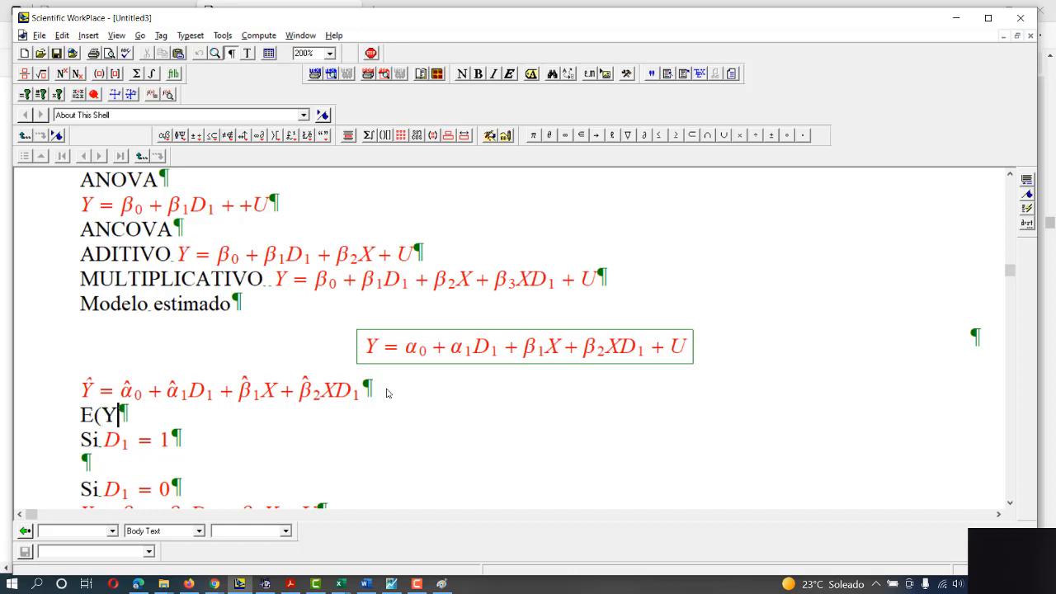
type(",")
Look through the notes and examine the expectation notation of equation 9.5.2 in the Gujarati PDF, returning to Scientific WorkPlace.
scroll(257, 391, "up", 3)
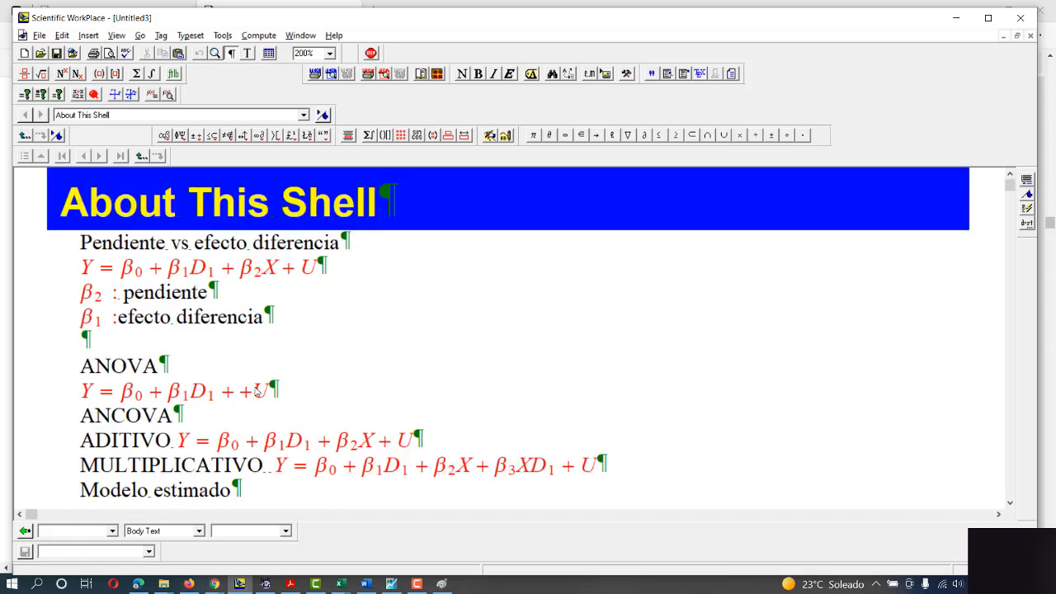
scroll(257, 391, "down", 8)
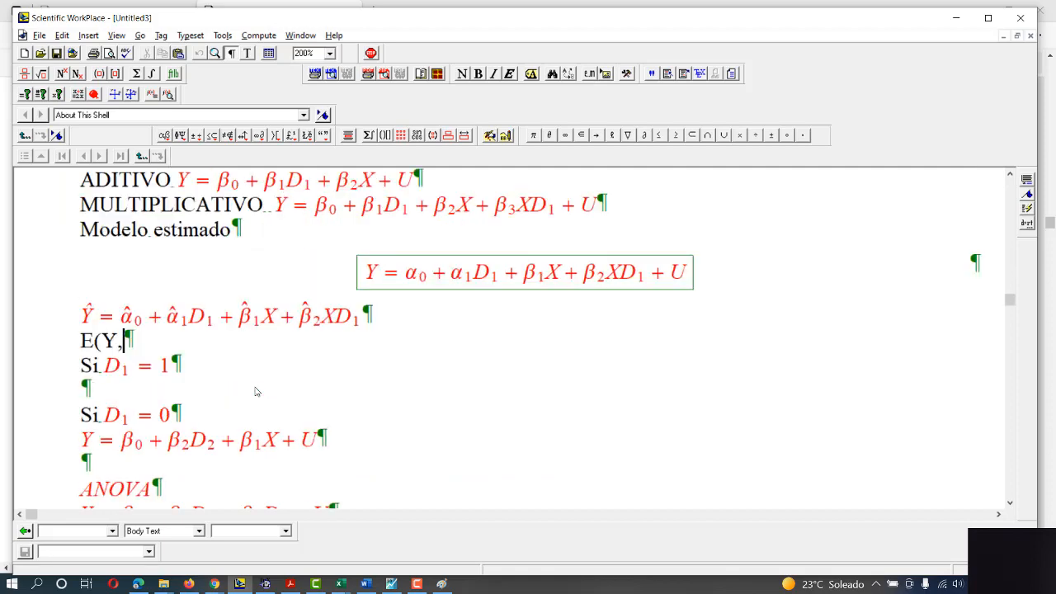
scroll(256, 387, "down", 1)
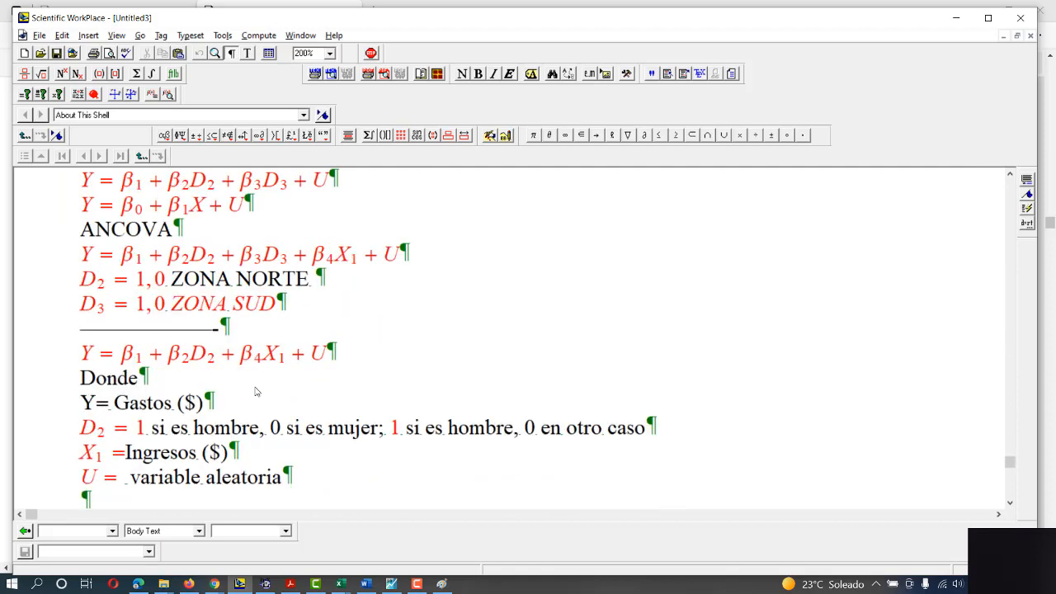
scroll(255, 389, "up", 1)
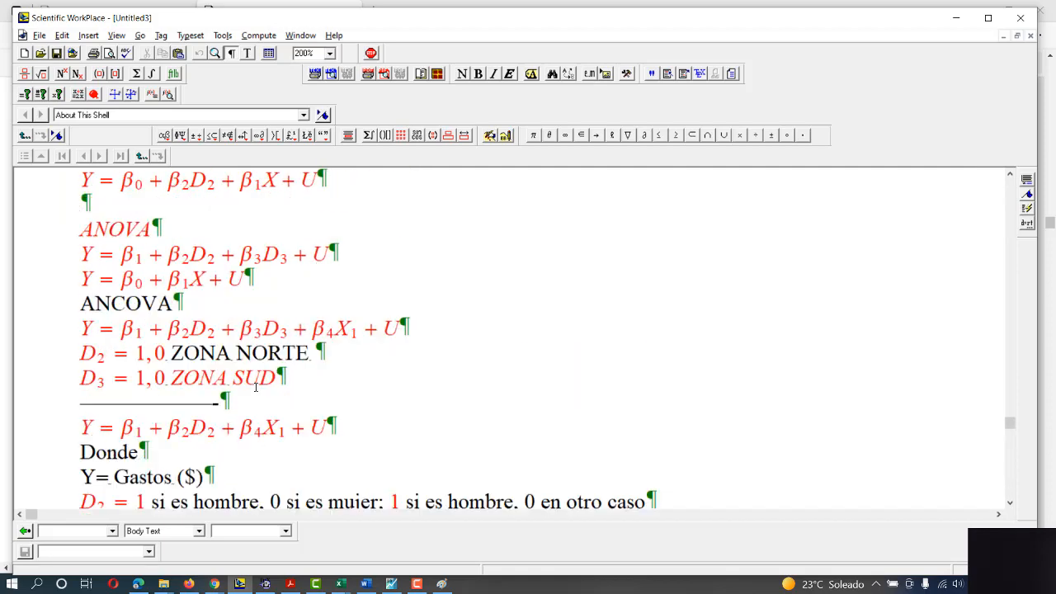
scroll(256, 388, "up", 1)
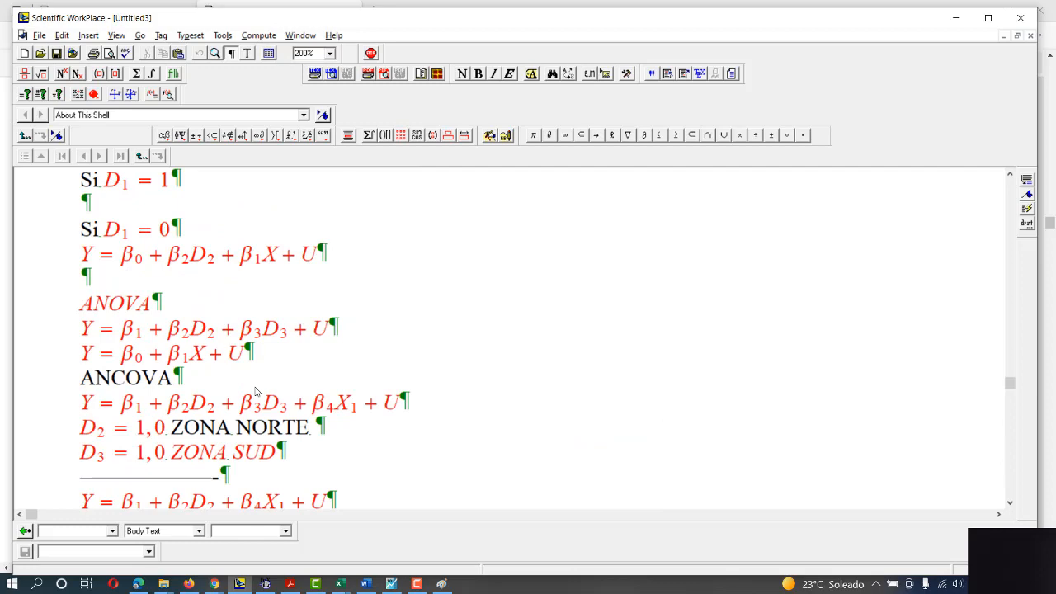
scroll(246, 377, "up", 2)
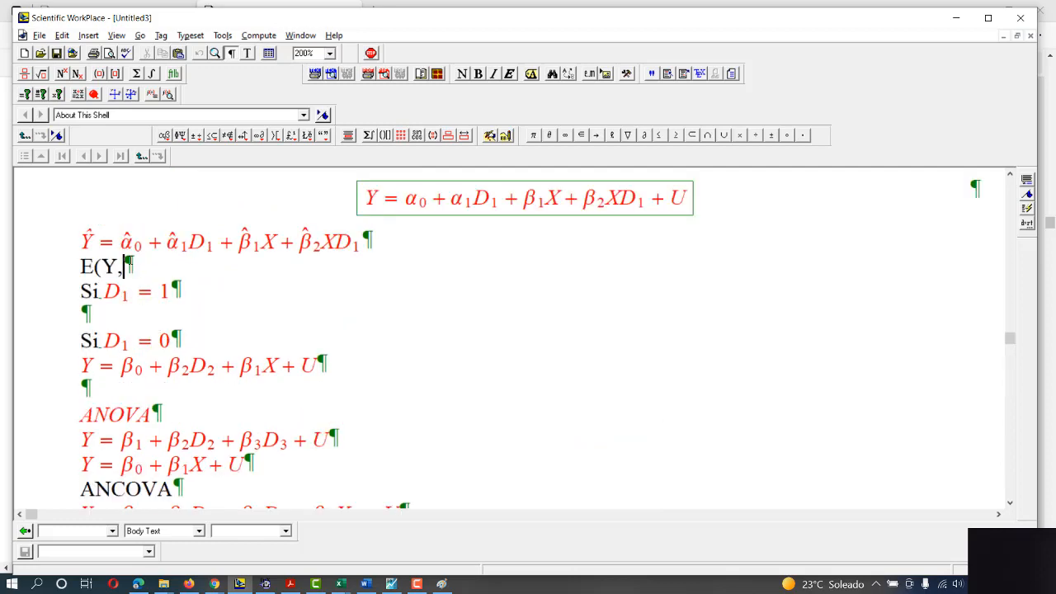
key("alt+Tab")
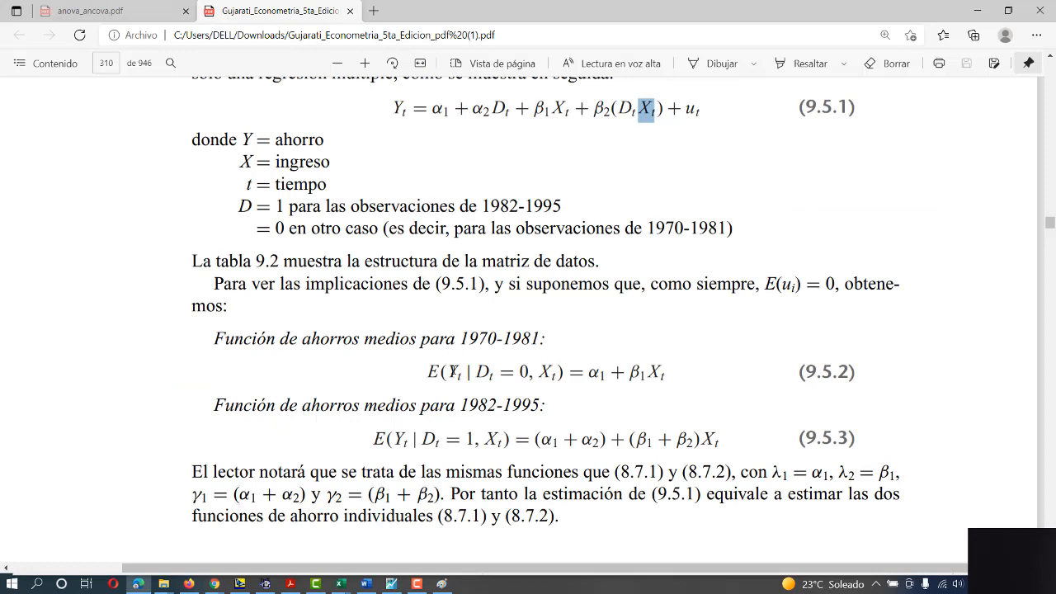
left_click_drag(433, 374, 463, 376)
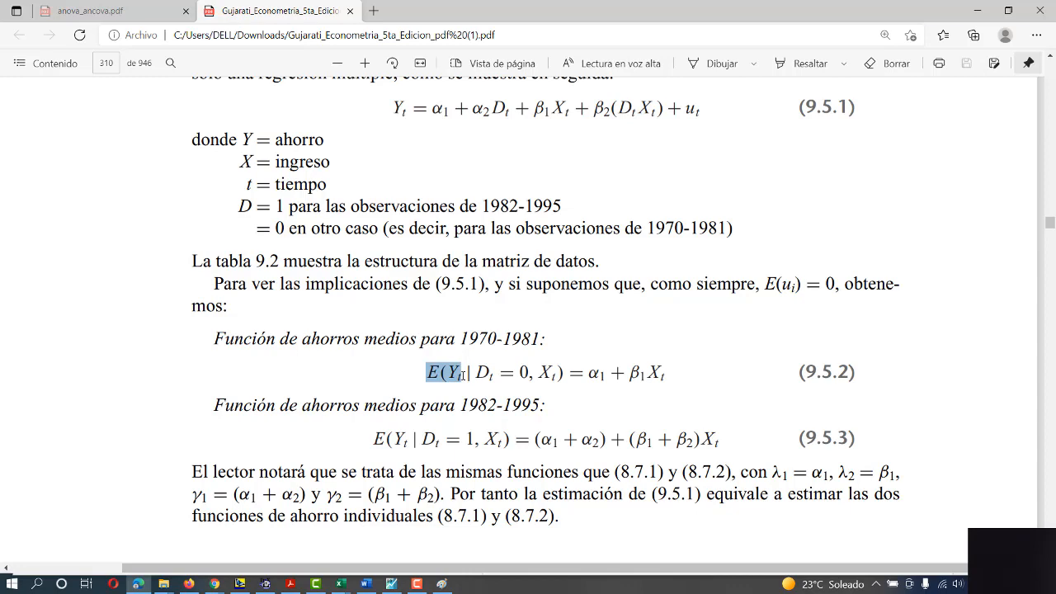
left_click_drag(476, 373, 547, 373)
key("alt+Tab")
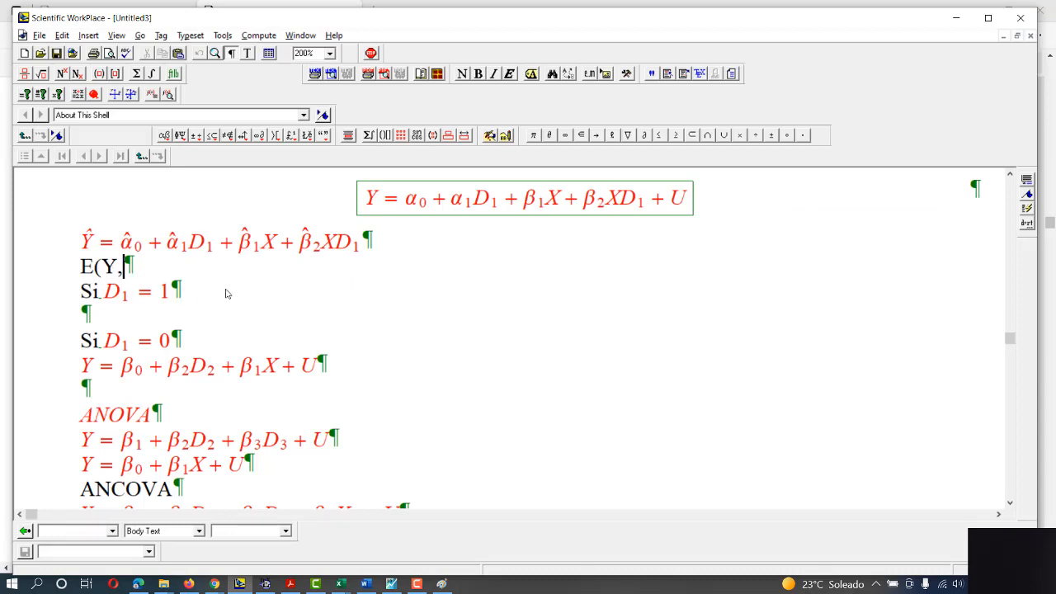
Review the right-hand terms, the variables D1, X and XD1, and the dependent variable Y of the displayed equation.
left_click_drag(410, 204, 676, 207)
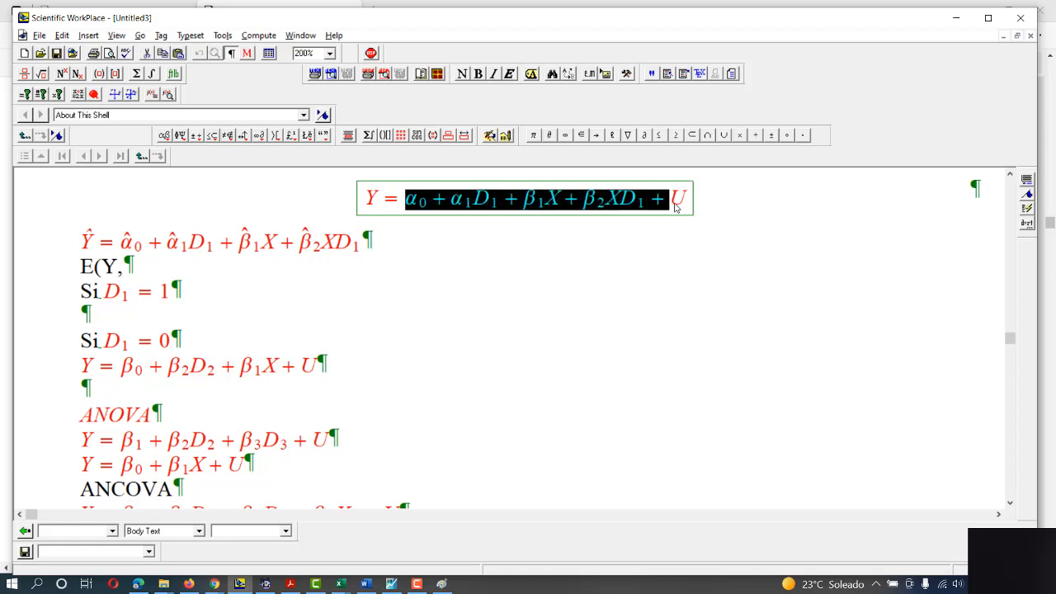
left_click(558, 206)
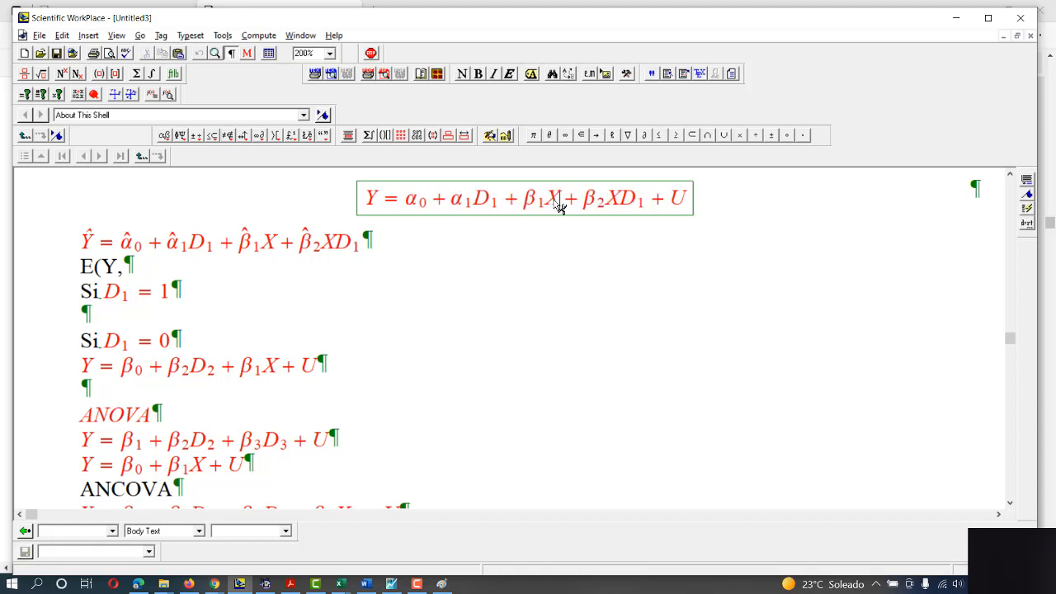
mouse_move(499, 200)
left_mouse_down()
mouse_move(479, 202)
mouse_move(490, 203)
left_mouse_up()
left_click_drag(563, 206, 546, 207)
left_click_drag(651, 204, 608, 205)
left_click(168, 271)
left_click_drag(388, 206, 366, 202)
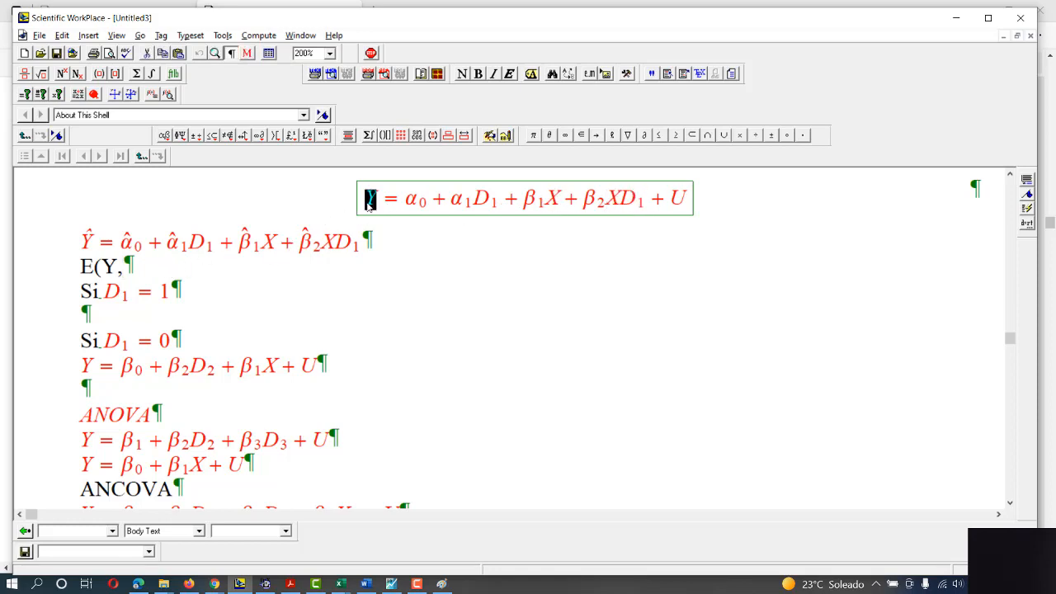
left_click_drag(121, 264, 108, 267)
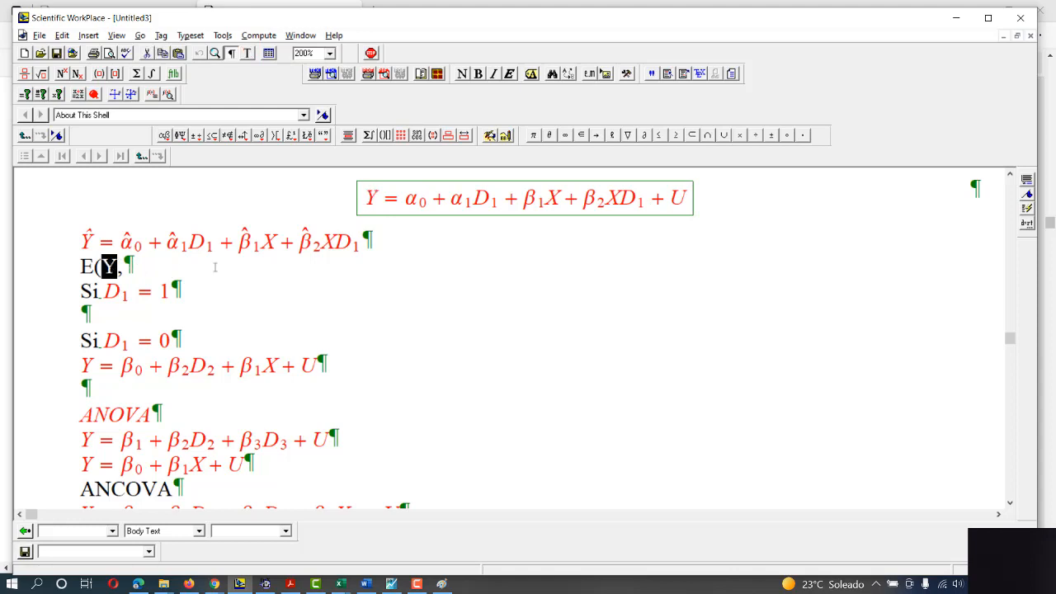
Complete the left side of the expectation as E(Y,D1,X) =, copying D1 from the displayed equation.
left_click_drag(480, 207, 498, 203)
left_click_drag(562, 208, 479, 205)
key("ctrl+c")
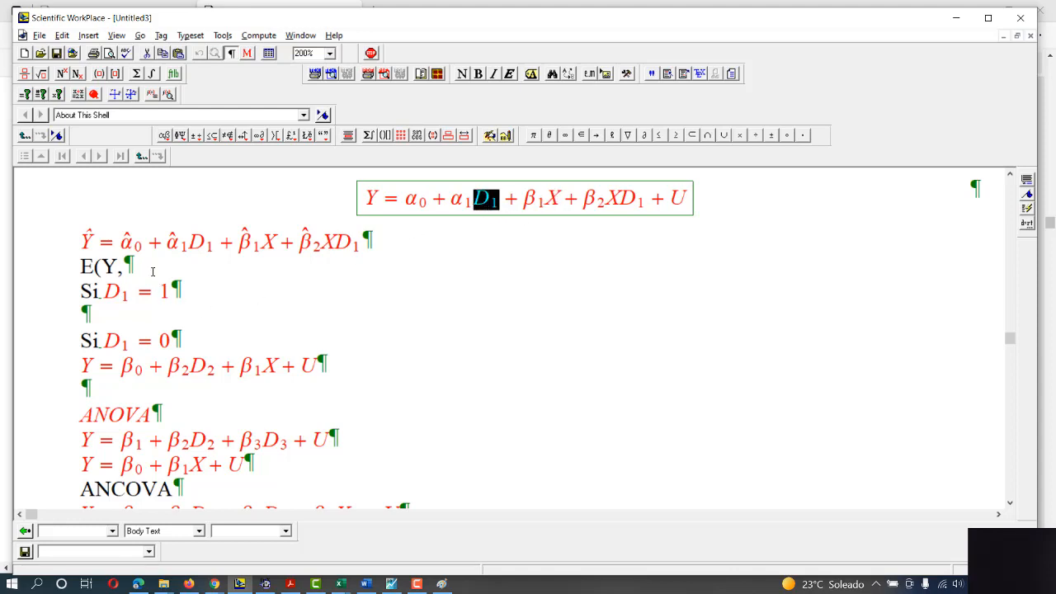
left_click(152, 266)
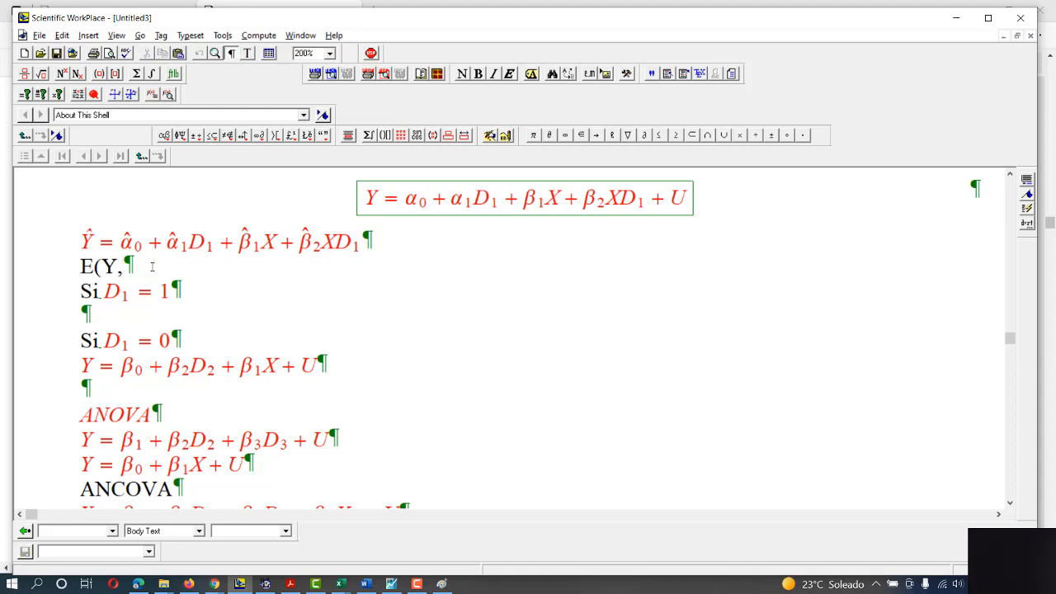
key("ctrl+v")
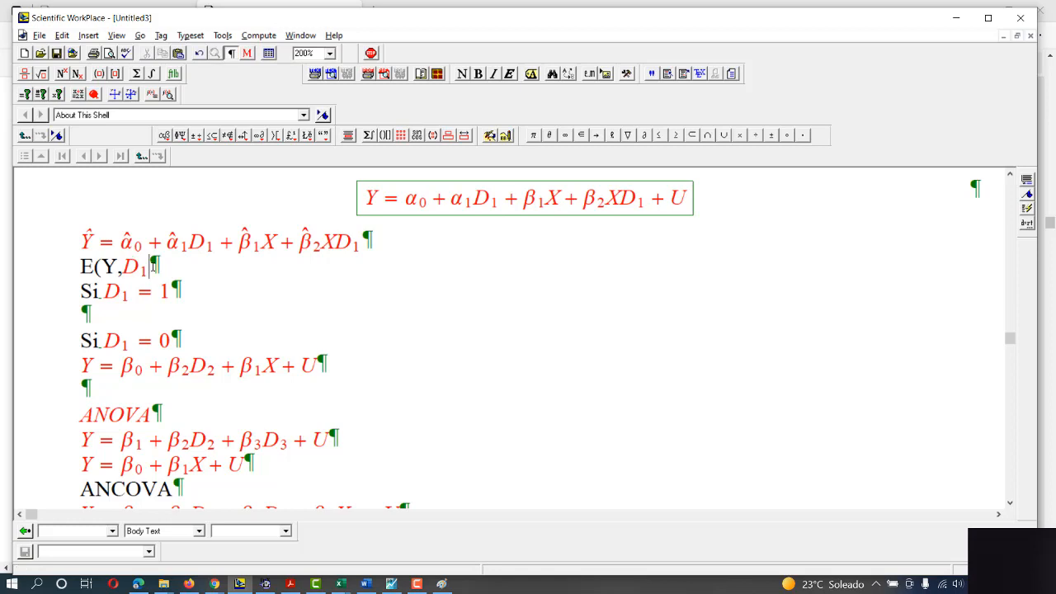
type(",X")
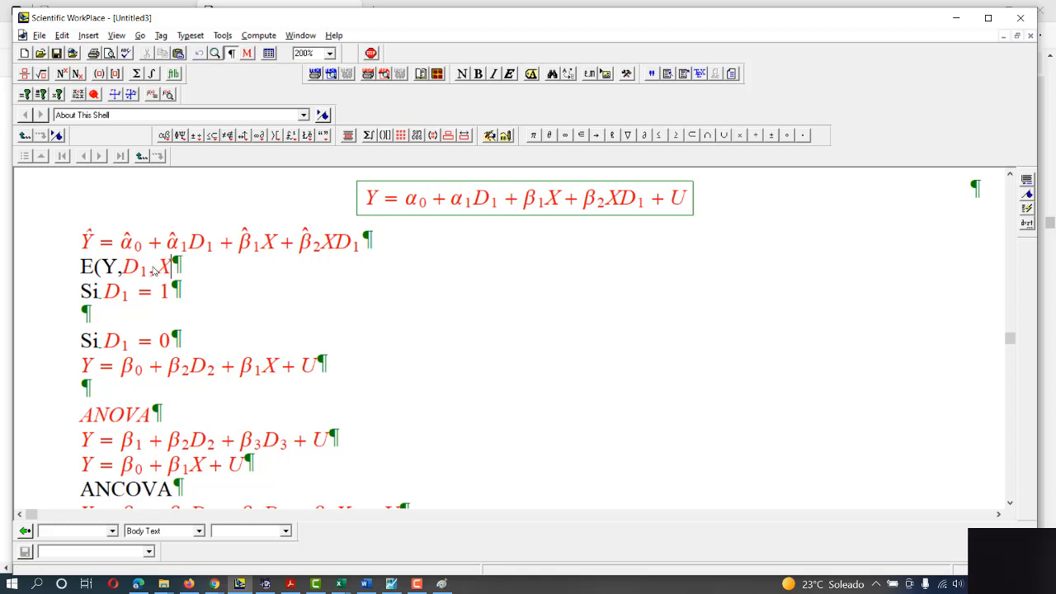
type(") =")
Copy the right side of the estimated Ŷ equation, with its hatted coefficients, after E(Y,D1,X) =.
left_click_drag(363, 248, 112, 247)
key("ctrl+c")
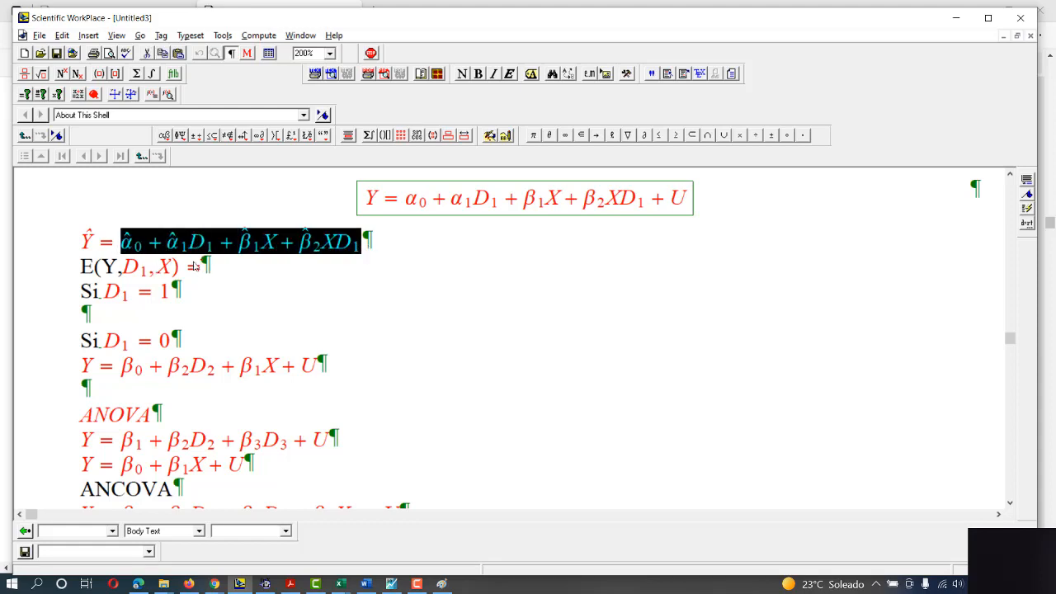
left_click(212, 272)
key("ctrl+v")
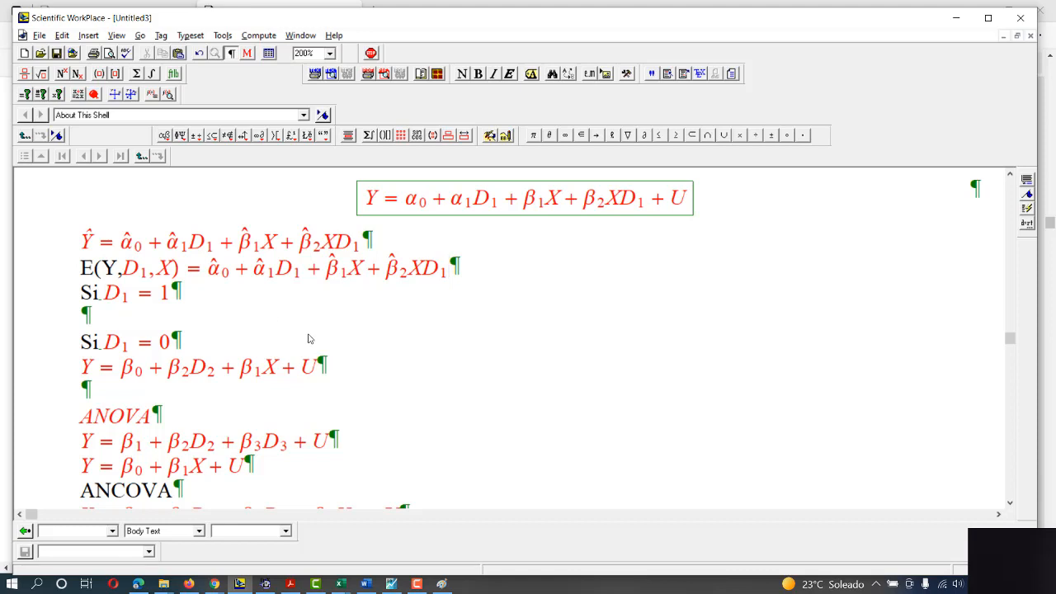
Compare Ŷ and the variables D1 and X in the estimated equation with the expression E(Y,D1,X).
left_click_drag(96, 245, 85, 241)
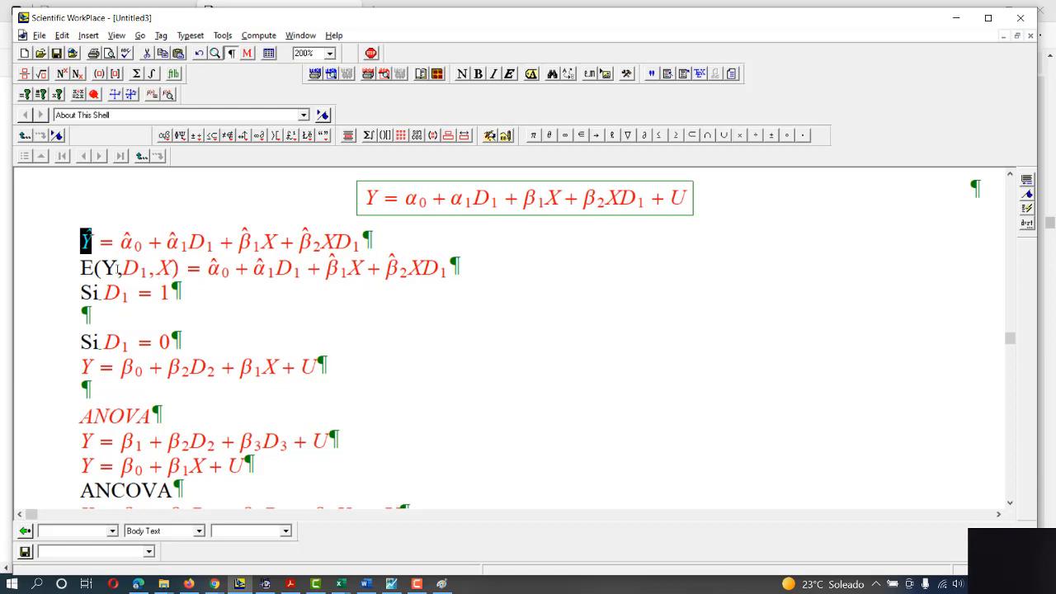
double_click(108, 269)
left_click_drag(192, 246, 283, 247)
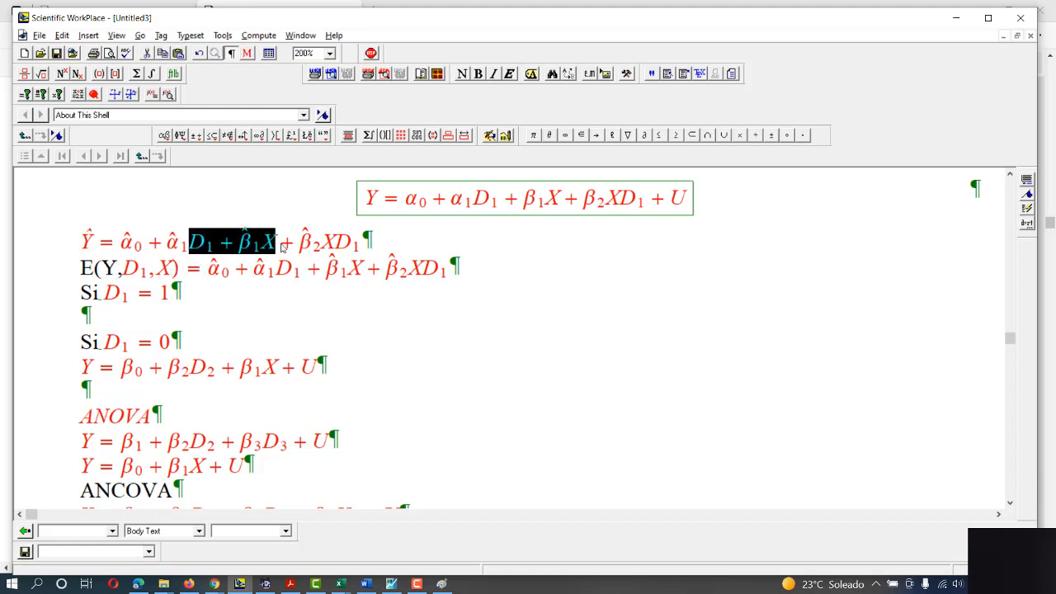
left_click(121, 251)
left_click_drag(185, 273, 80, 274)
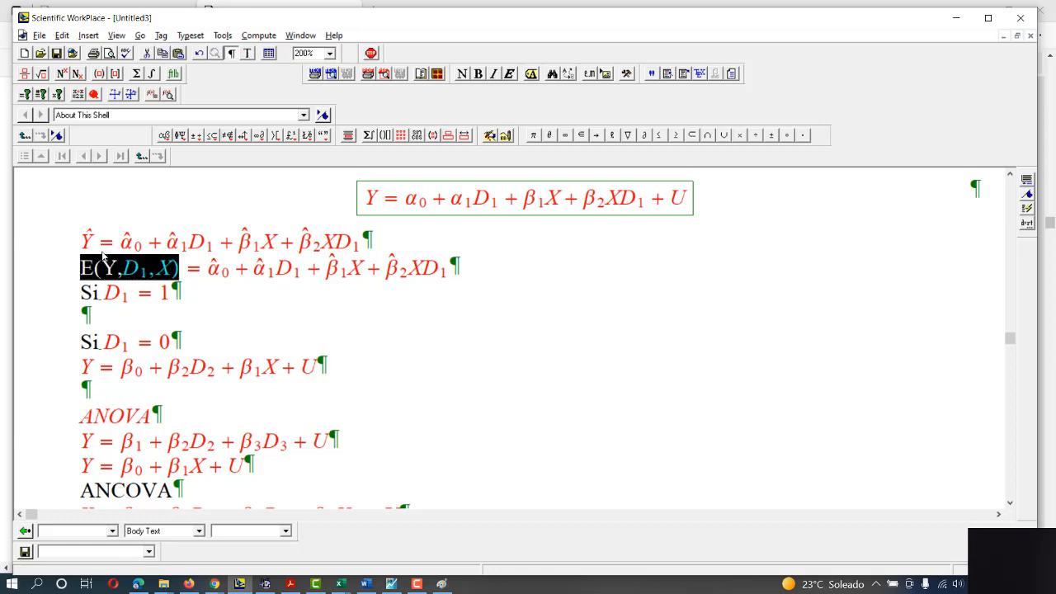
double_click(86, 241)
Convert the plain-text "E(Y" at the start of the expectation line to math.
left_click_drag(184, 273, 60, 271)
left_click(105, 268)
key("ctrl+m")
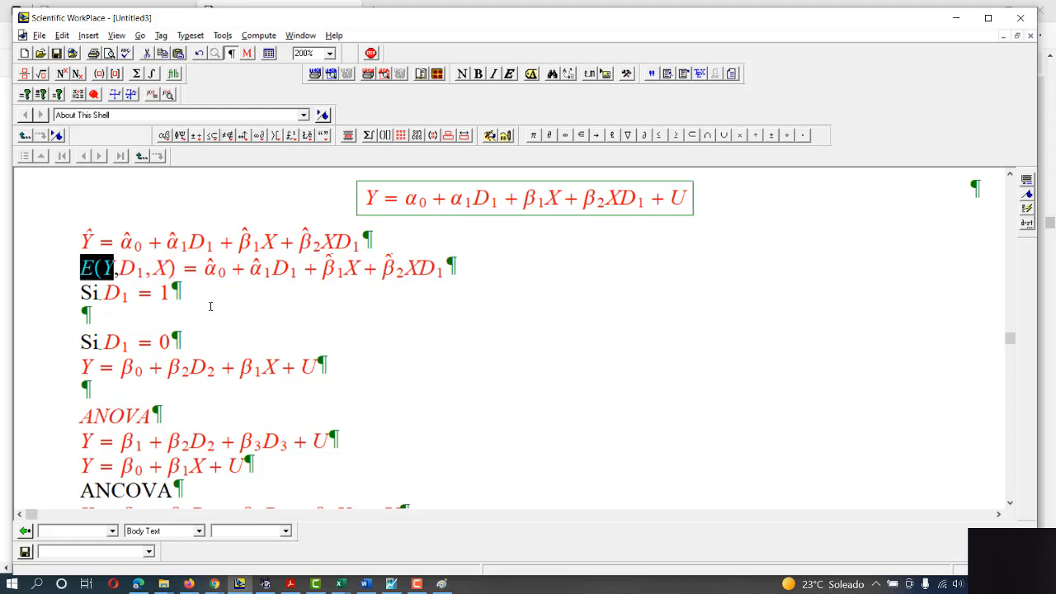
Copy the expectation equation onto the empty line below "Si D1 = 1" and change its condition to D1 = 1.
left_click_drag(452, 274, 67, 276)
left_click(118, 316)
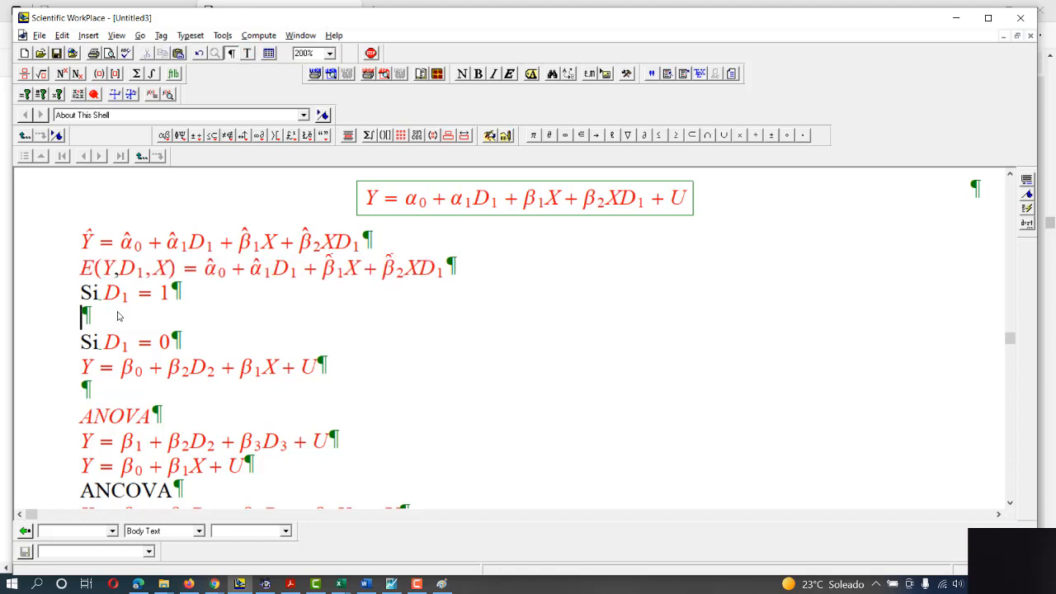
key("ctrl+v")
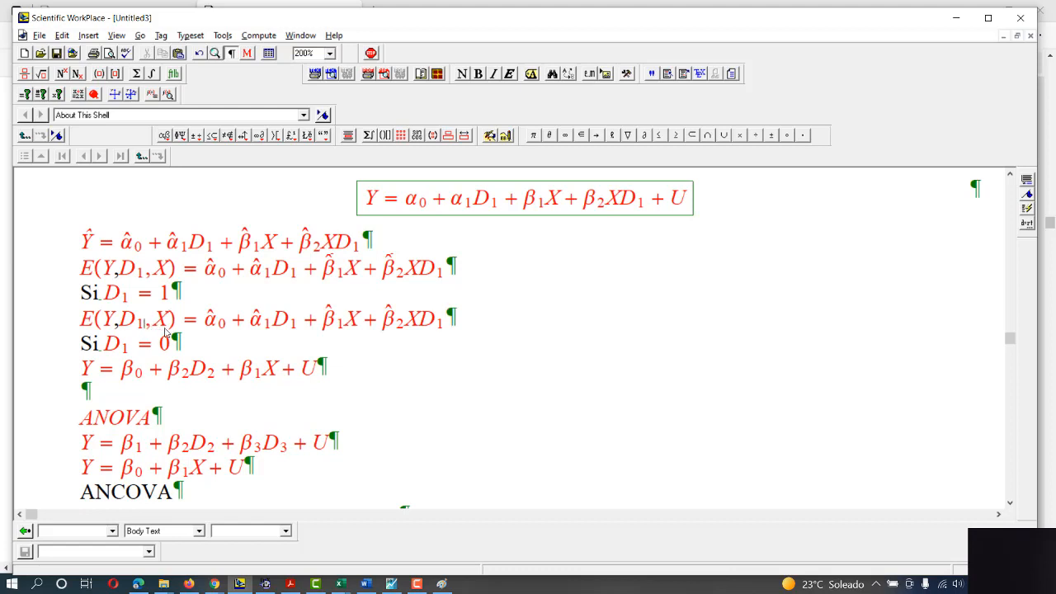
type("= ")
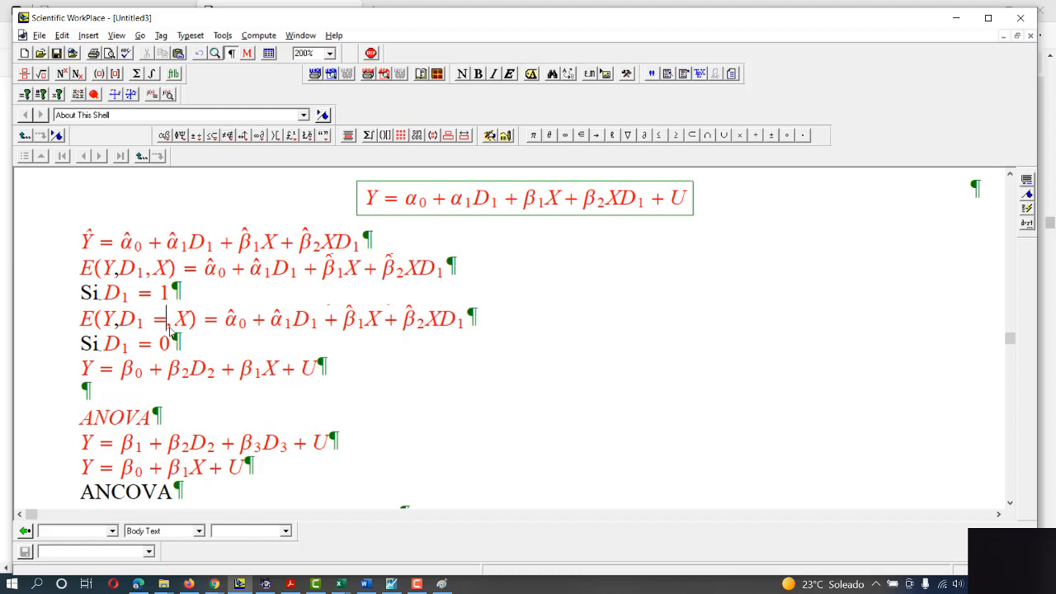
type("1")
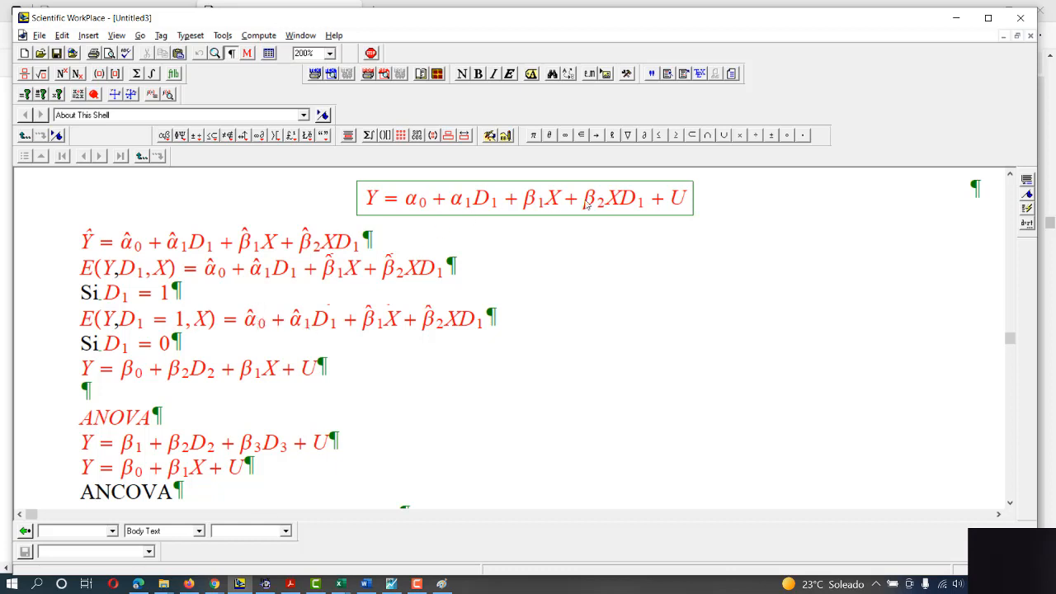
Replace the hatted right side of the D1 = 1 expectation with the unhatted α0 + α1D1 + β1X + β2XD1 from the boxed model.
left_click(648, 204)
left_click_drag(647, 204, 406, 198)
key("ctrl+c")
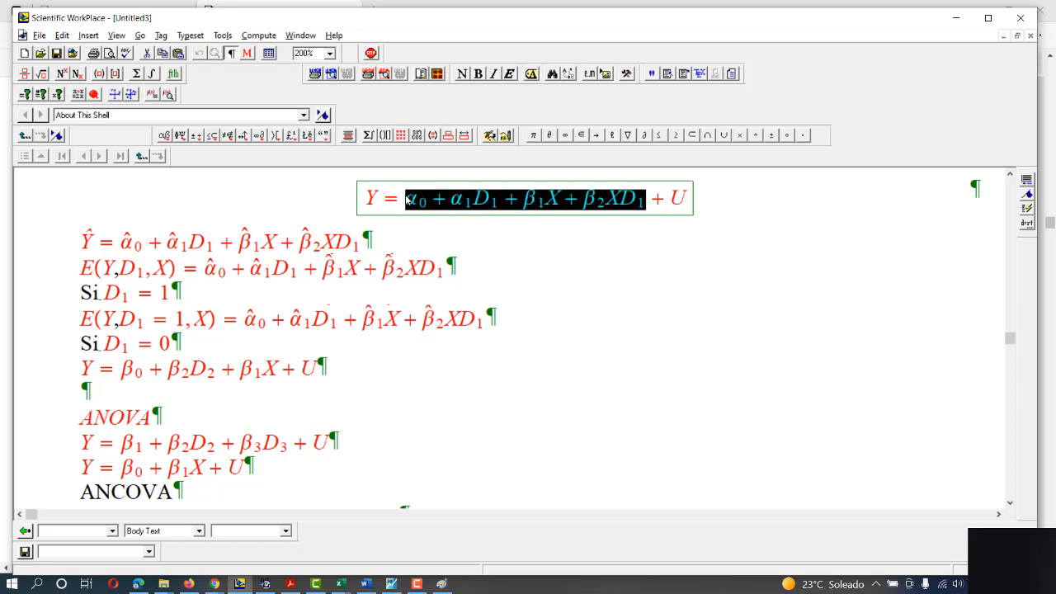
left_click_drag(486, 320, 247, 320)
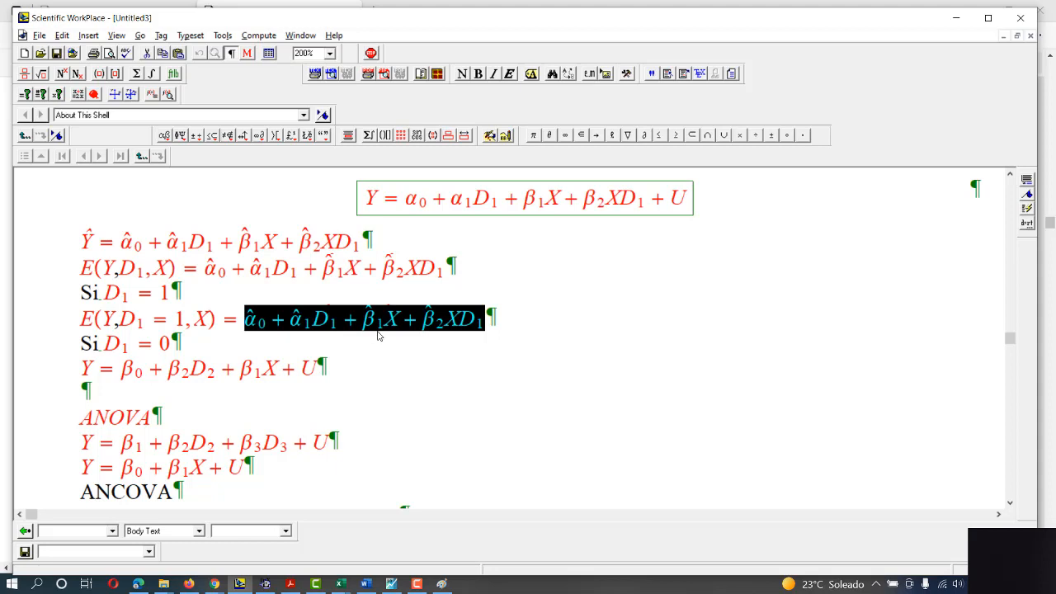
key("ctrl+v")
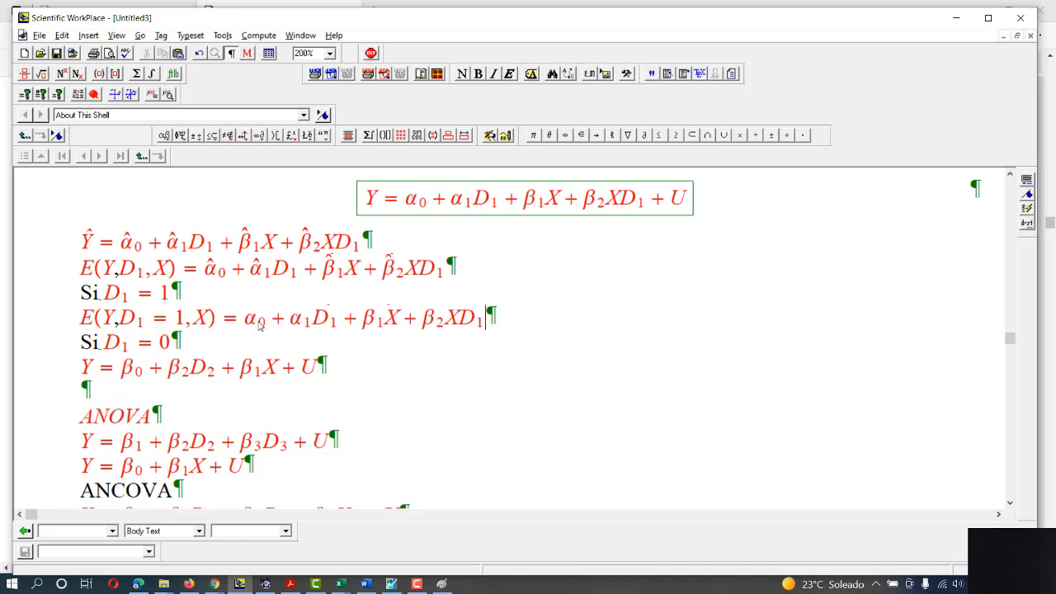
Copy = α0 + α1D1 + β1X + β2XD1 onto a new line below the D1 = 1 expectation, keeping a single equals sign.
left_click_drag(150, 322, 127, 322)
left_click_drag(489, 320, 219, 322)
key("ctrl+c")
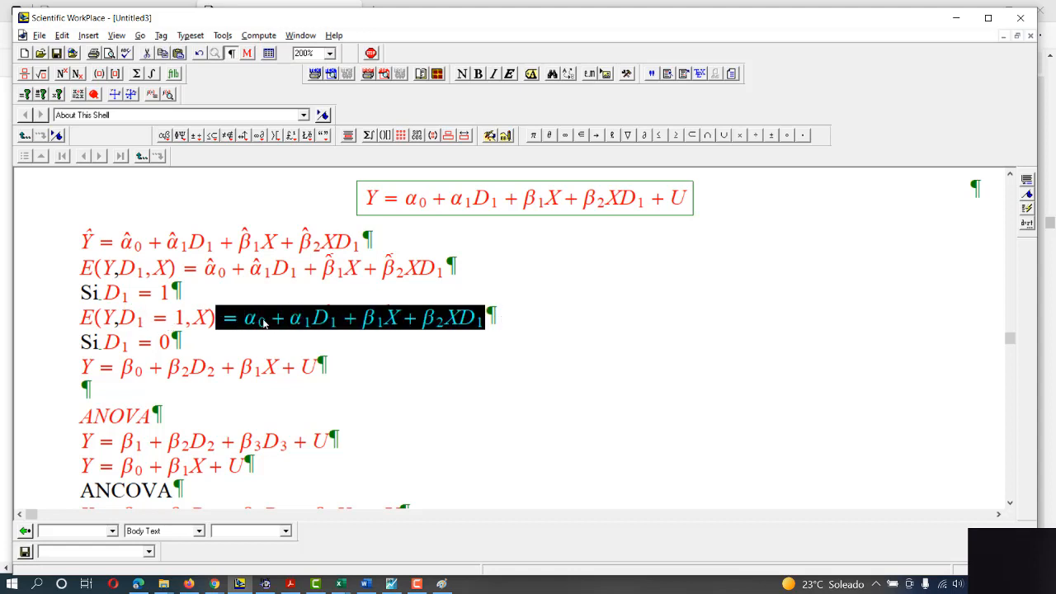
left_click(514, 318)
key("Return")
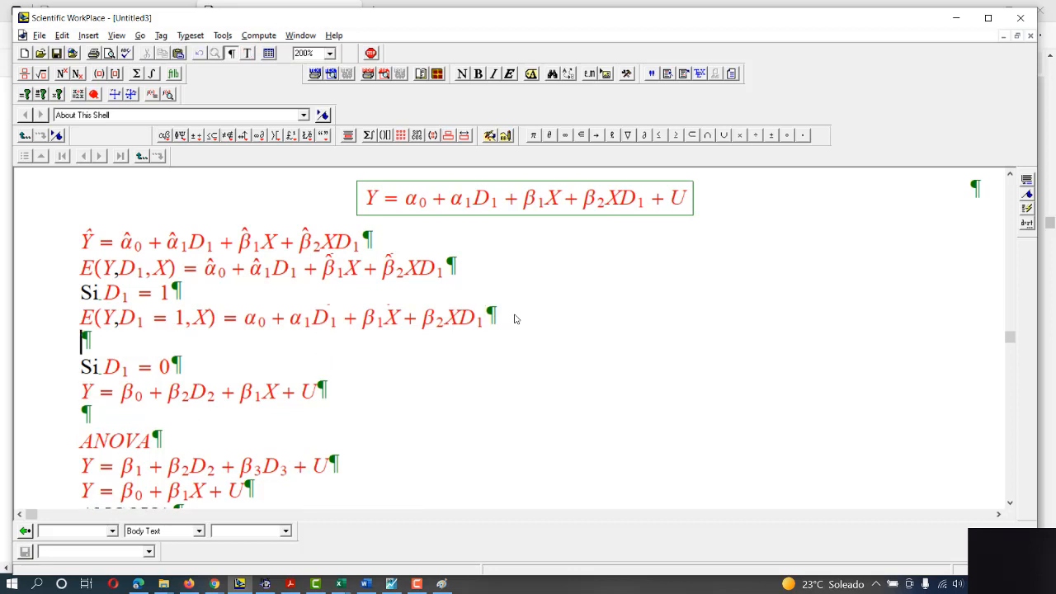
type("=")
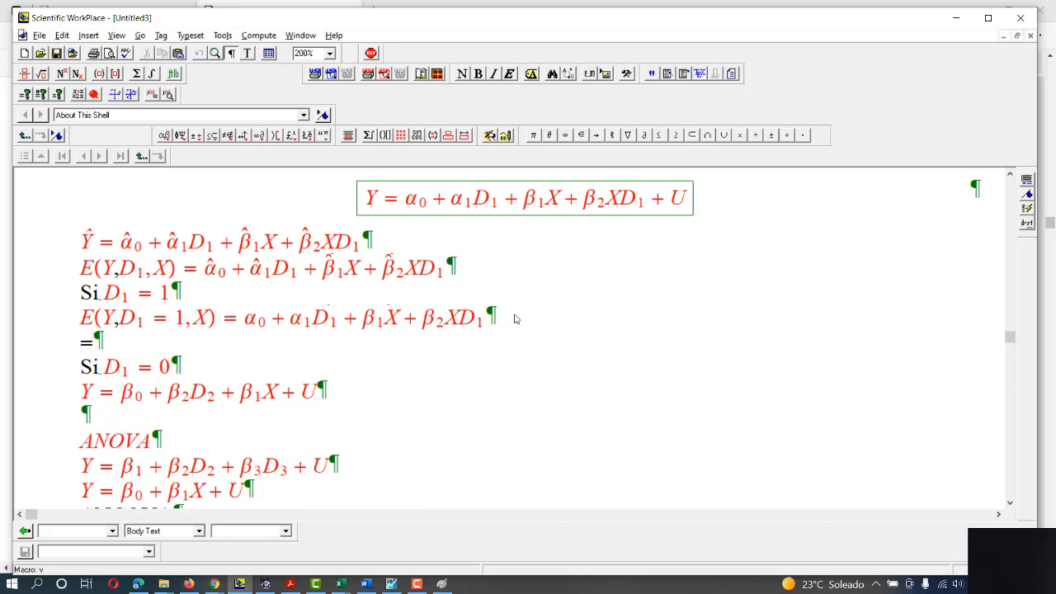
key("ctrl+v")
left_click(96, 341)
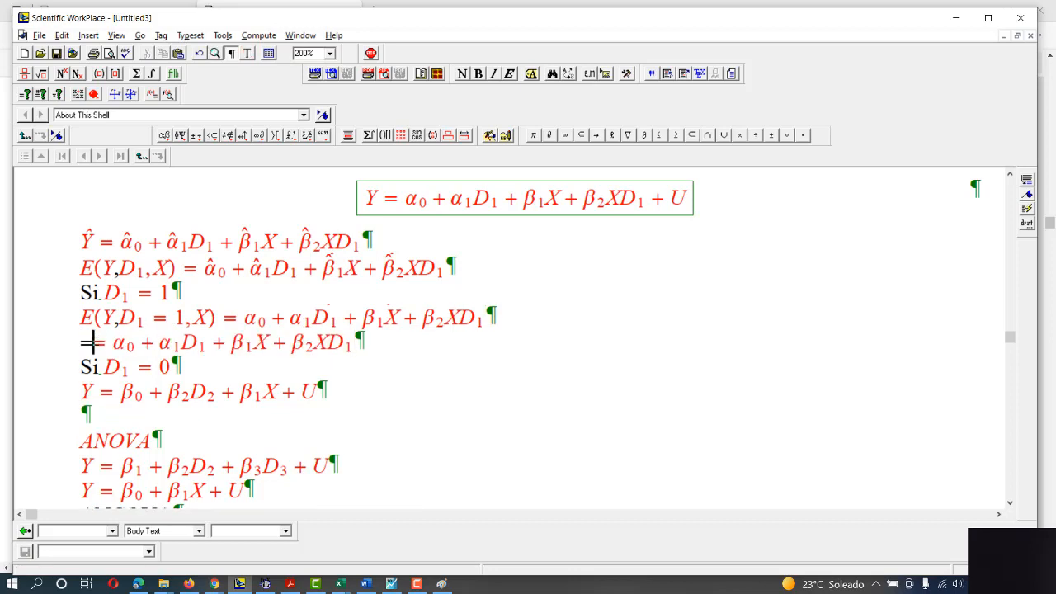
key("BackSpace")
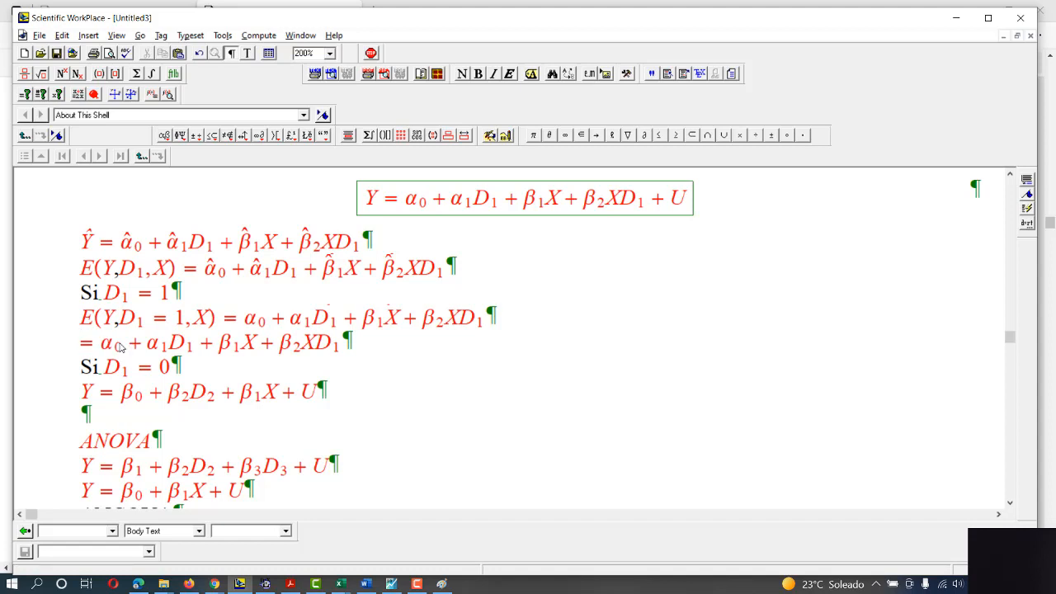
Substitute (1) for D1 in both the α1 and β2X terms of the line below the D1 = 1 expectation.
left_click_drag(217, 319, 79, 352)
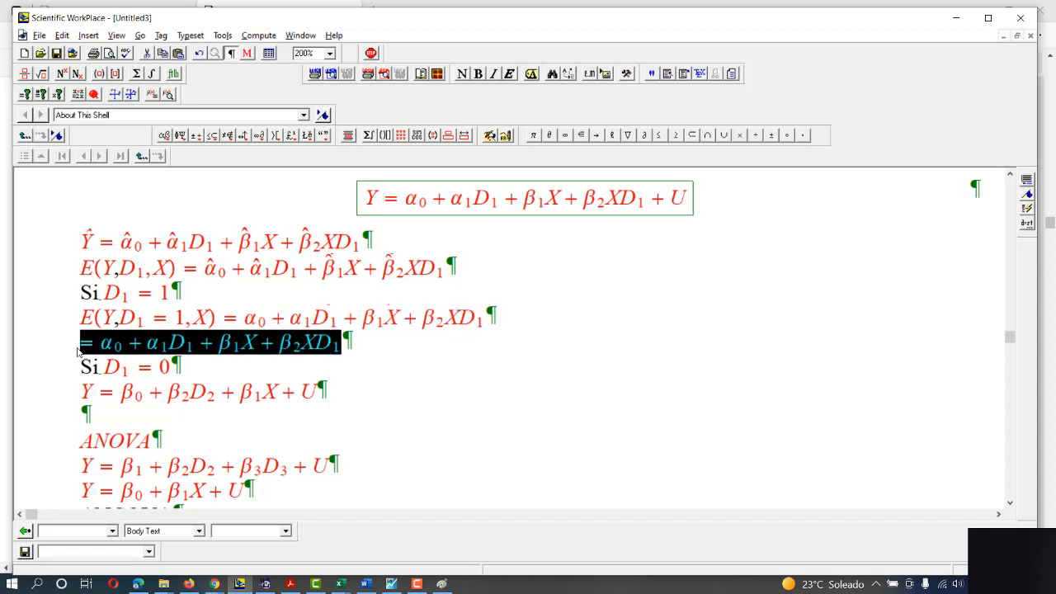
left_click_drag(338, 325, 313, 322)
left_click_drag(197, 346, 177, 348)
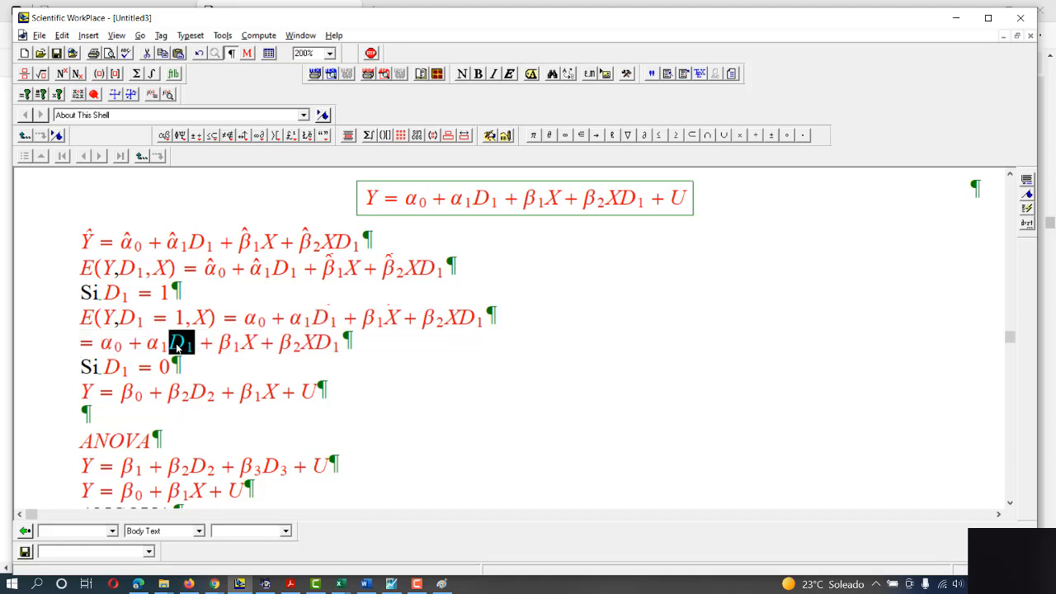
type("(1")
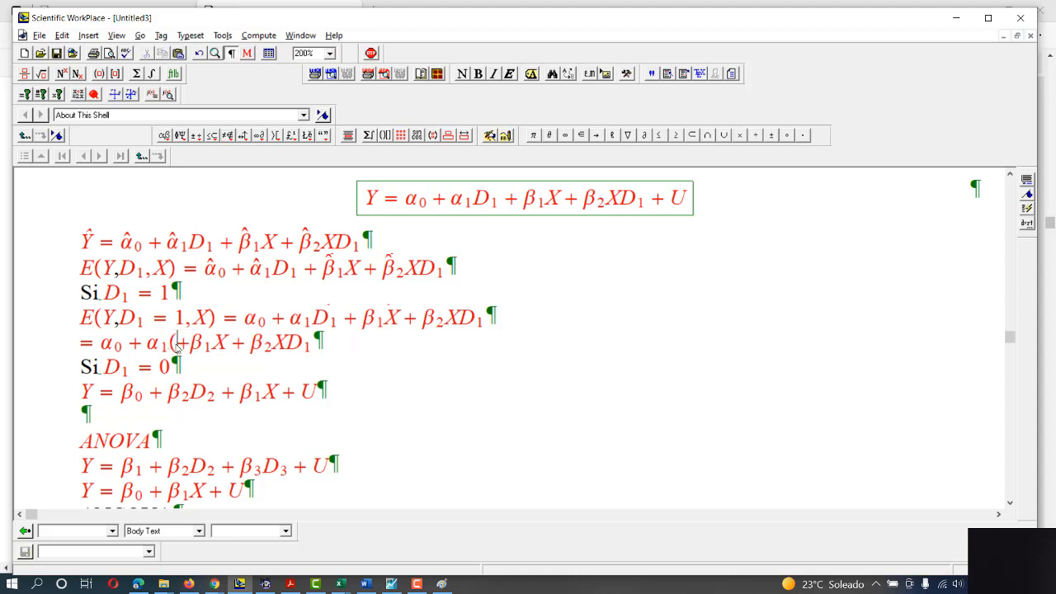
type(")")
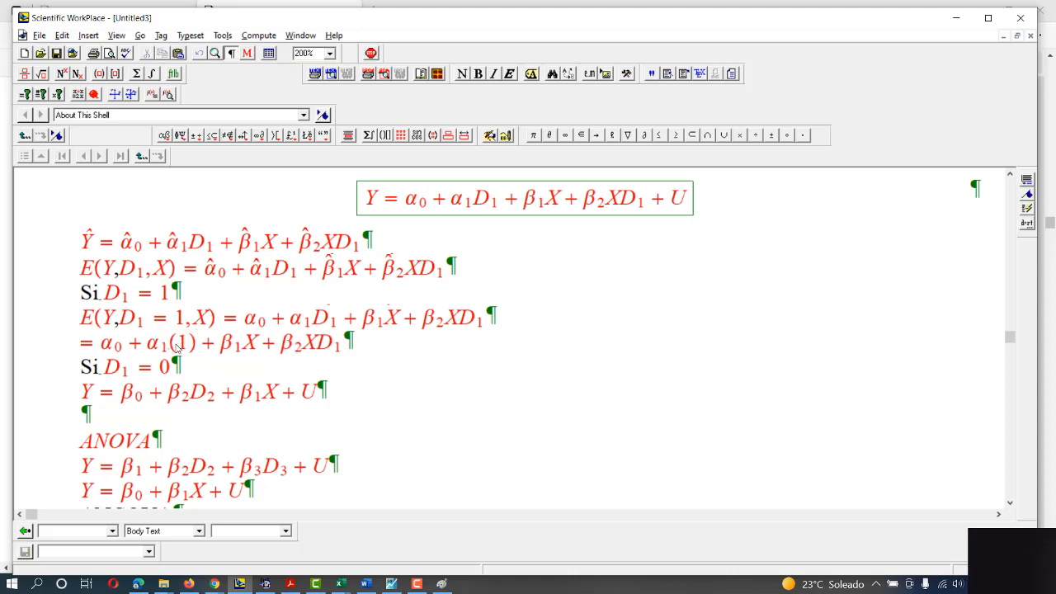
left_click_drag(345, 347, 319, 346)
type("(1)")
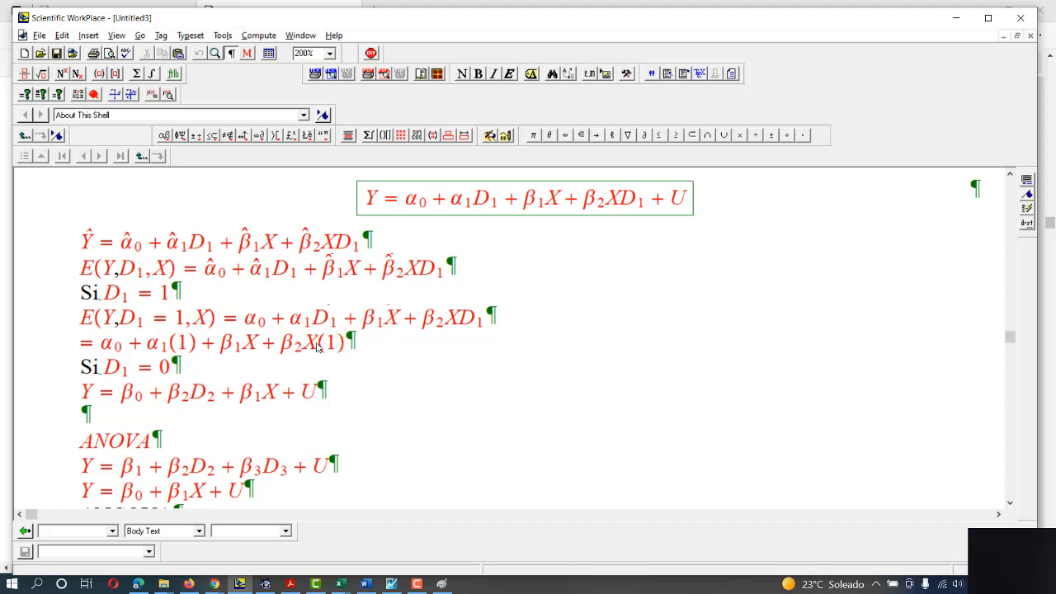
Copy the substituted line below itself and remove both (1) factors, leaving = α0 + α1 + β1X + β2X.
left_click_drag(350, 347, 66, 341)
key("ctrl+c")
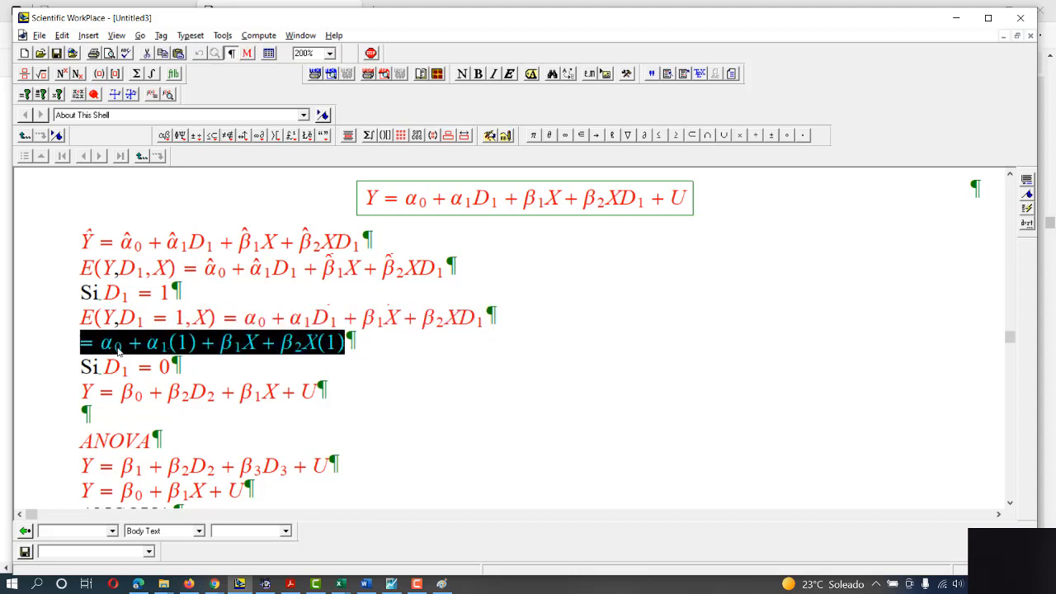
left_click(356, 353)
key("Return")
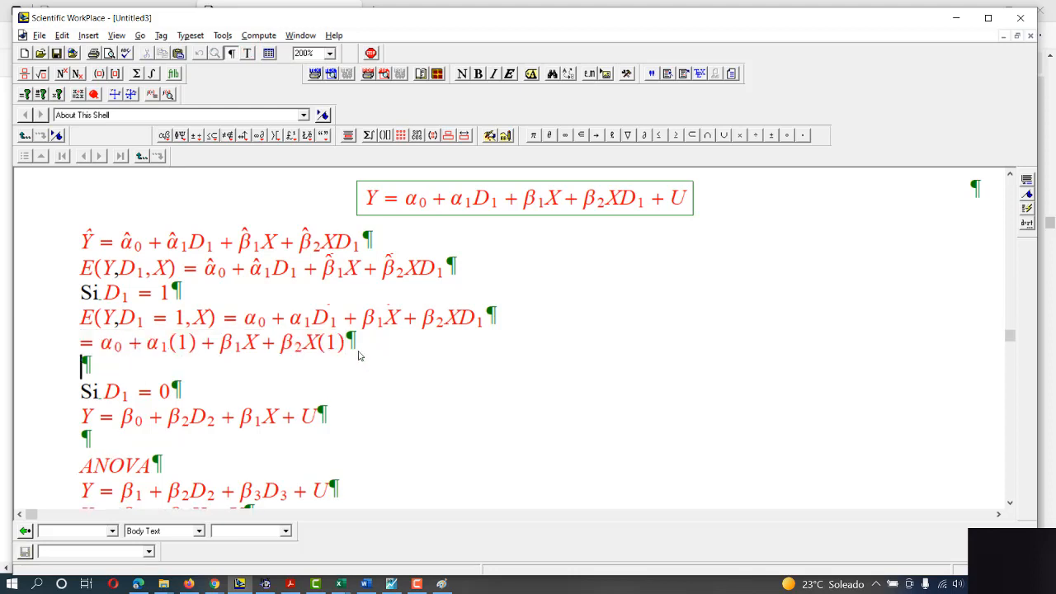
key("ctrl+v")
left_click(204, 371)
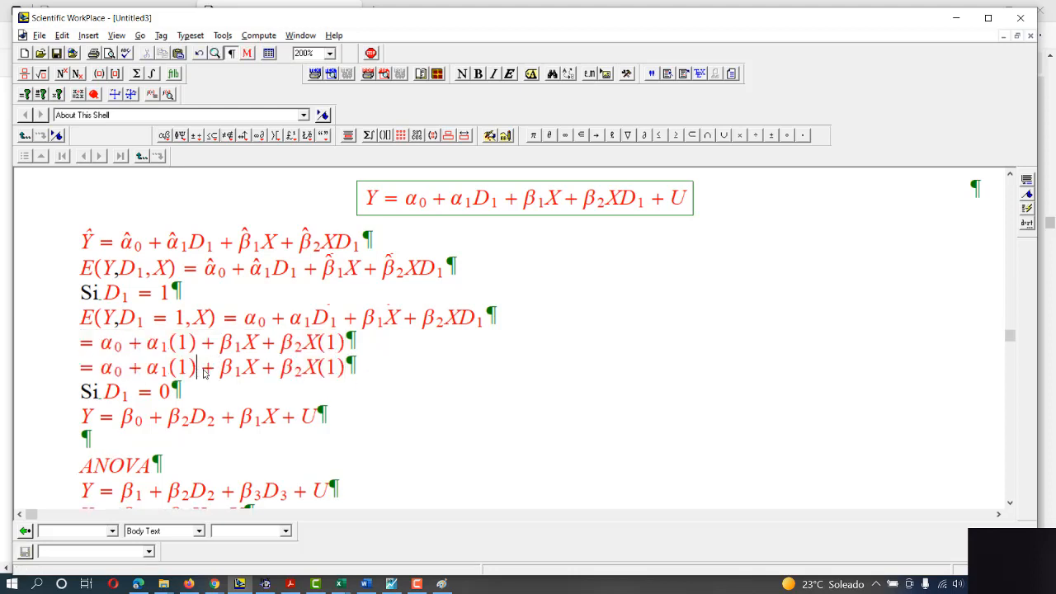
key("BackSpace")
key("BackSpace")
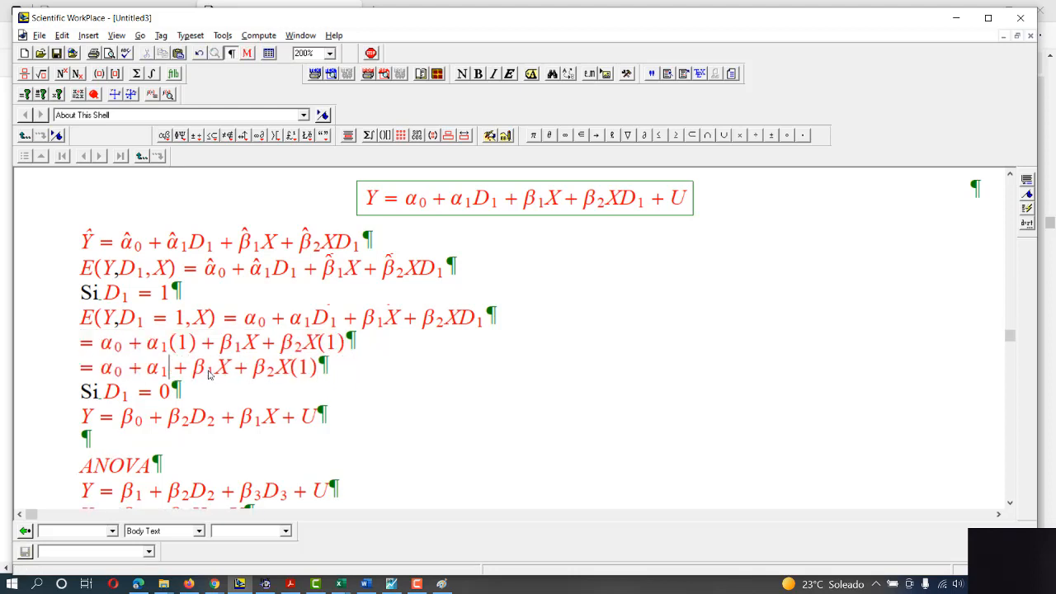
left_click(327, 376)
key("BackSpace")
key("BackSpace")
key("BackSpace")
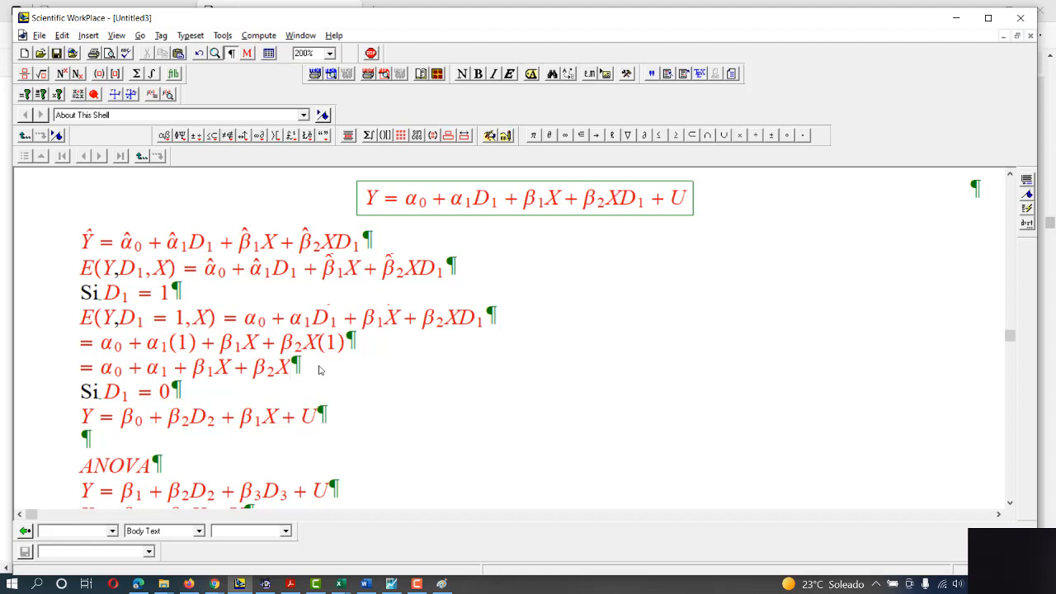
Copy = α0 + α1 + β1X + β2X onto a new line directly below it.
key("shift+Left")
key("shift+Left")
key("shift+Home")
key("ctrl+c")
left_click(291, 372)
key("Return")
key("ctrl+v")
Group the intercept terms as (α0 + α1) in the last line of the D1 = 1 derivation.
left_click(98, 394)
type("(")
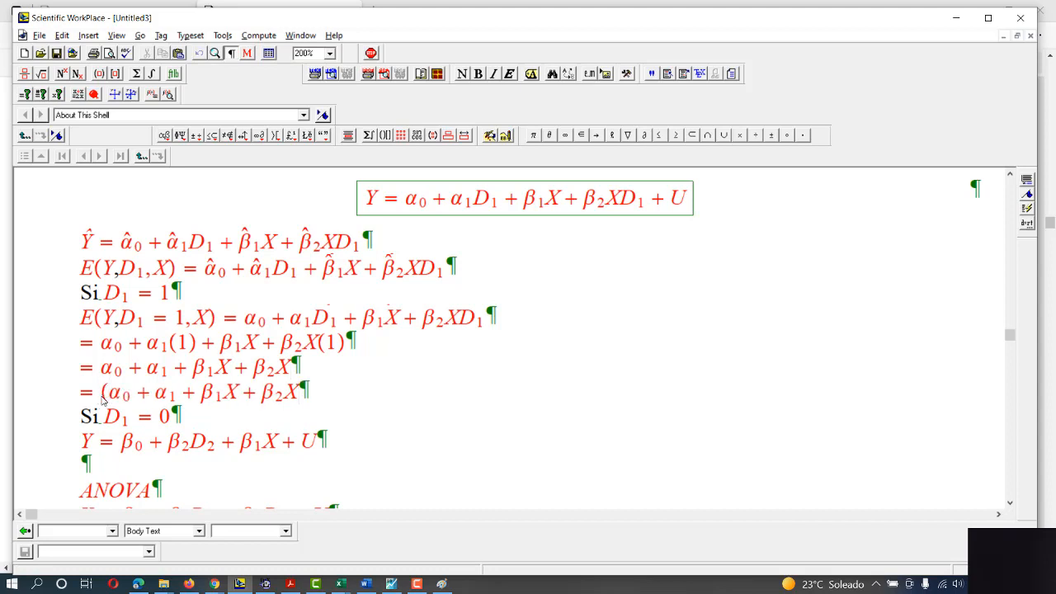
key("Right")
key("Right")
type(")")
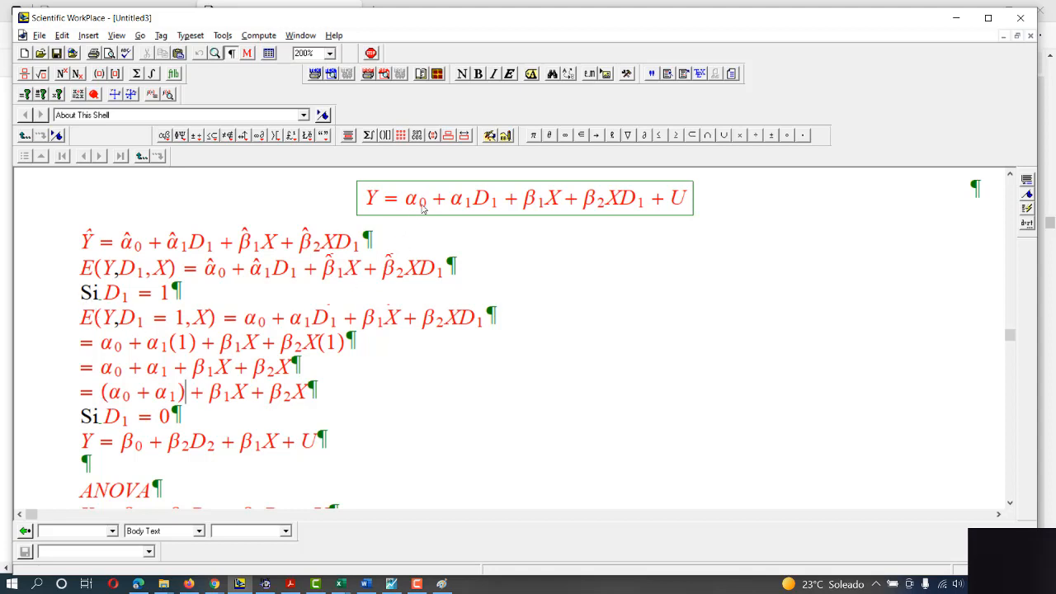
left_click_drag(426, 209, 407, 204)
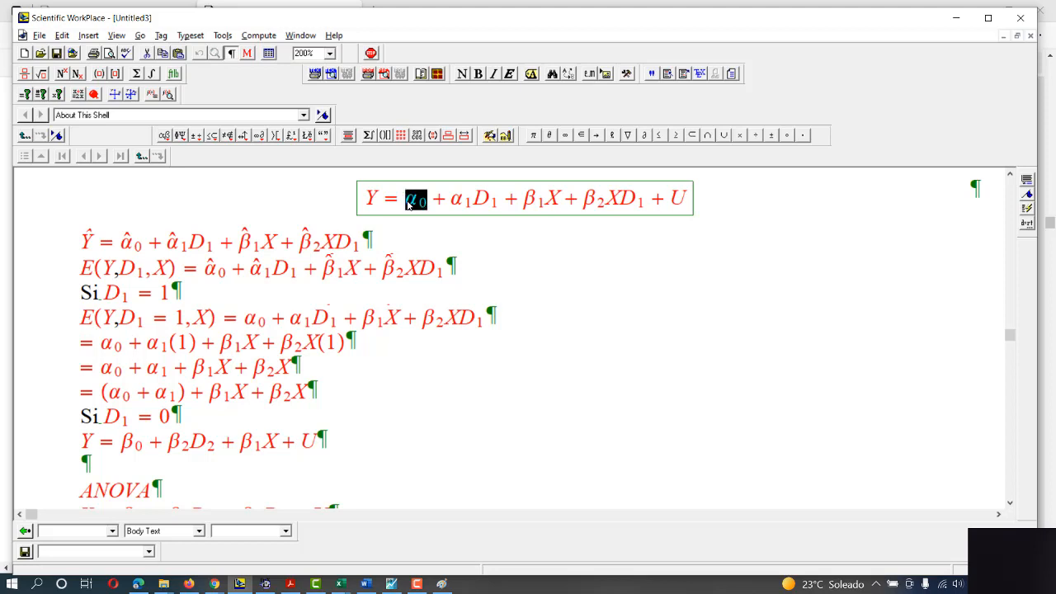
left_click_drag(469, 210, 409, 207)
left_click_drag(475, 206, 429, 206)
left_click_drag(186, 393, 101, 395)
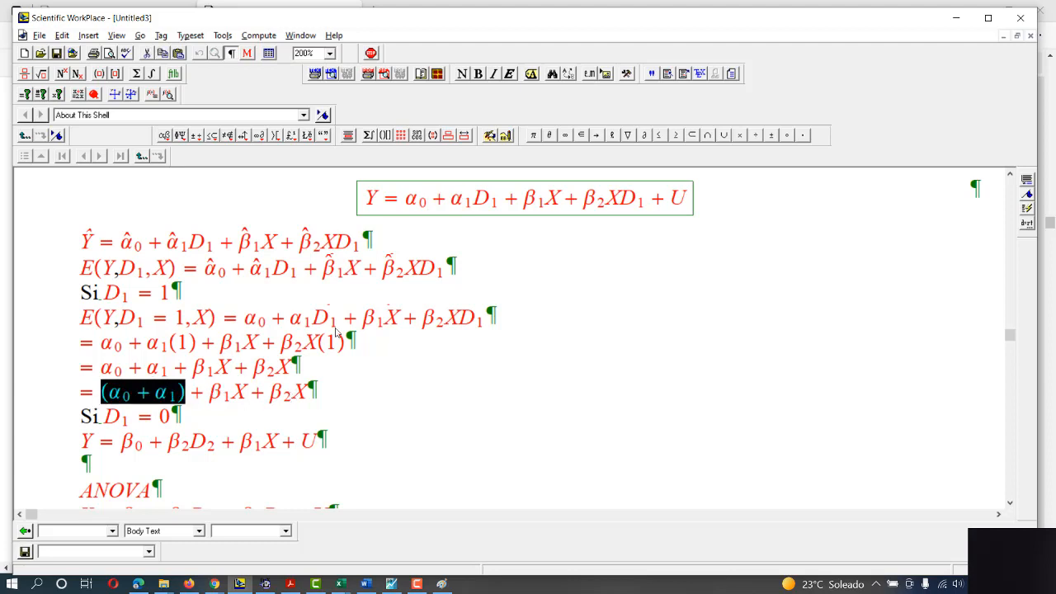
Write the grouped slope coefficient (β1 + β2) in front of the first X in the last D1 = 1 line.
left_click(237, 398)
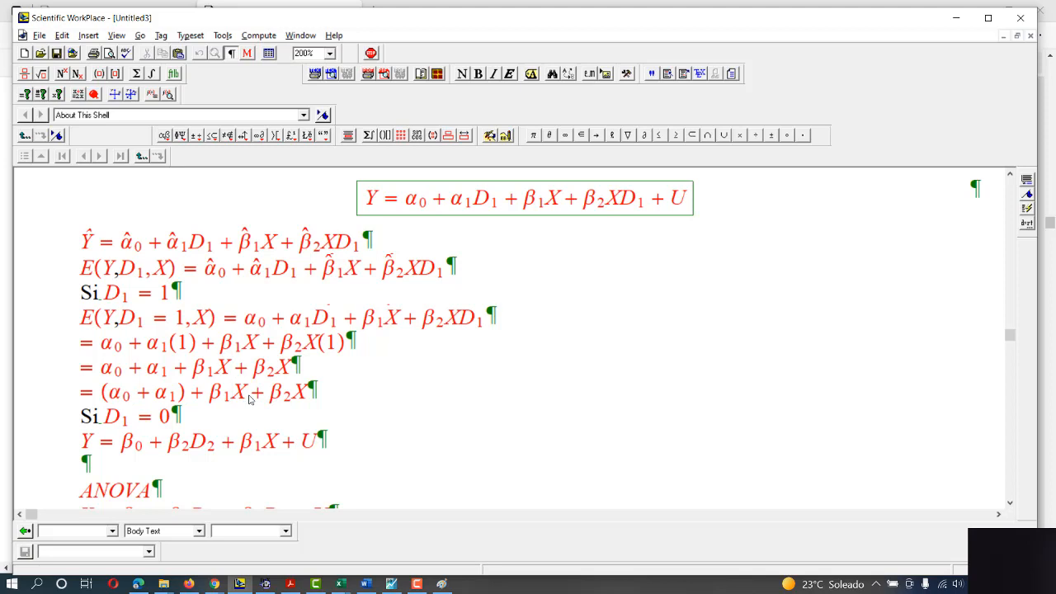
key("Left")
key("Left")
type("(")
key("Right")
key("Right")
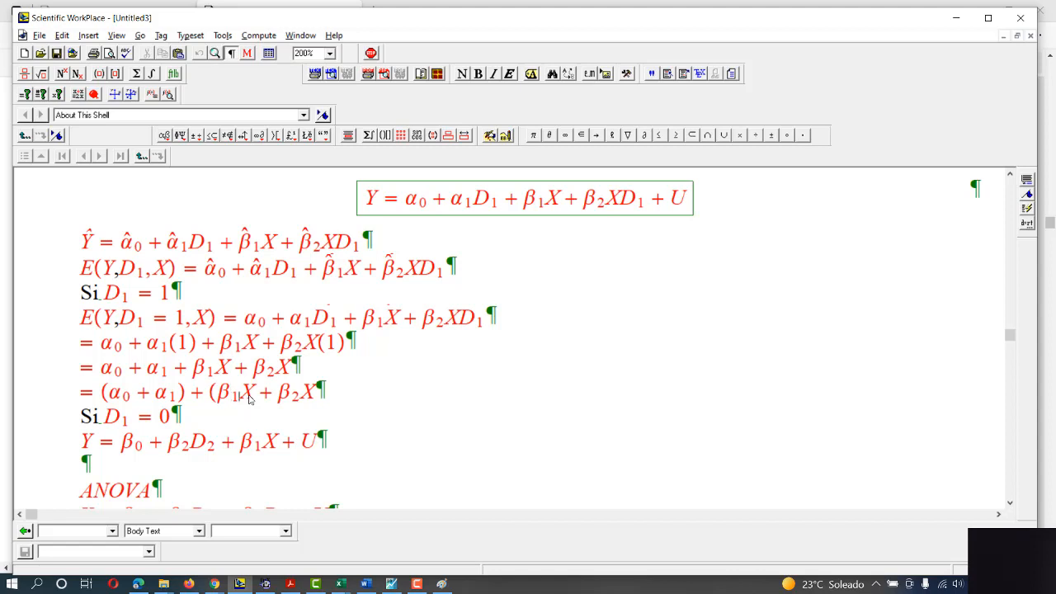
type("+")
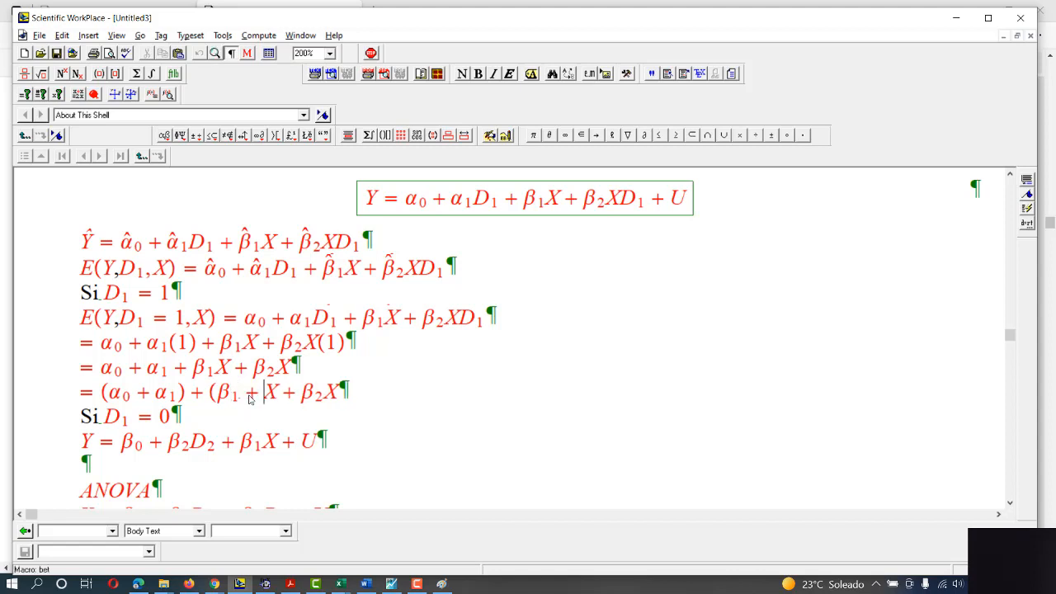
key("ctrl+g")
key("b")
key("ctrl+l")
type("2")
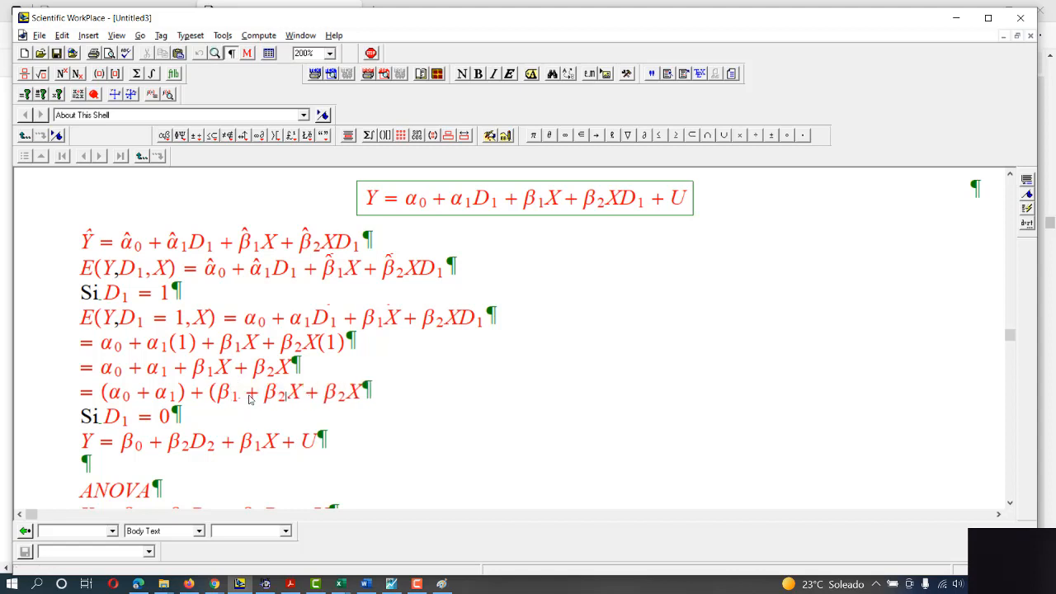
key("Right")
type(")")
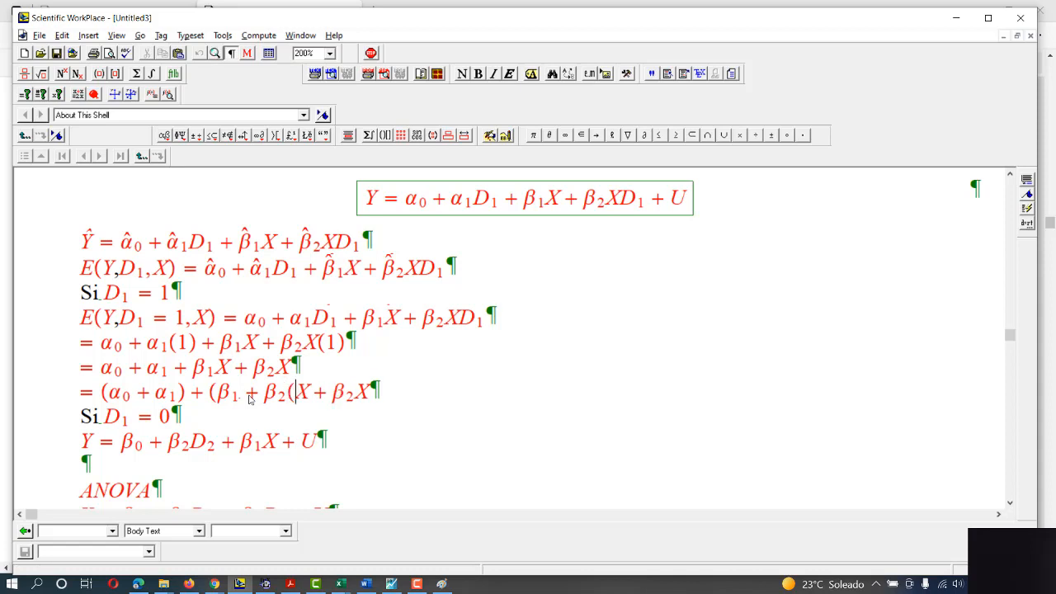
Delete the redundant + β2X term at the end of the last D1 = 1 line.
key("End")
key("BackSpace")
key("BackSpace")
key("BackSpace")
key("BackSpace")
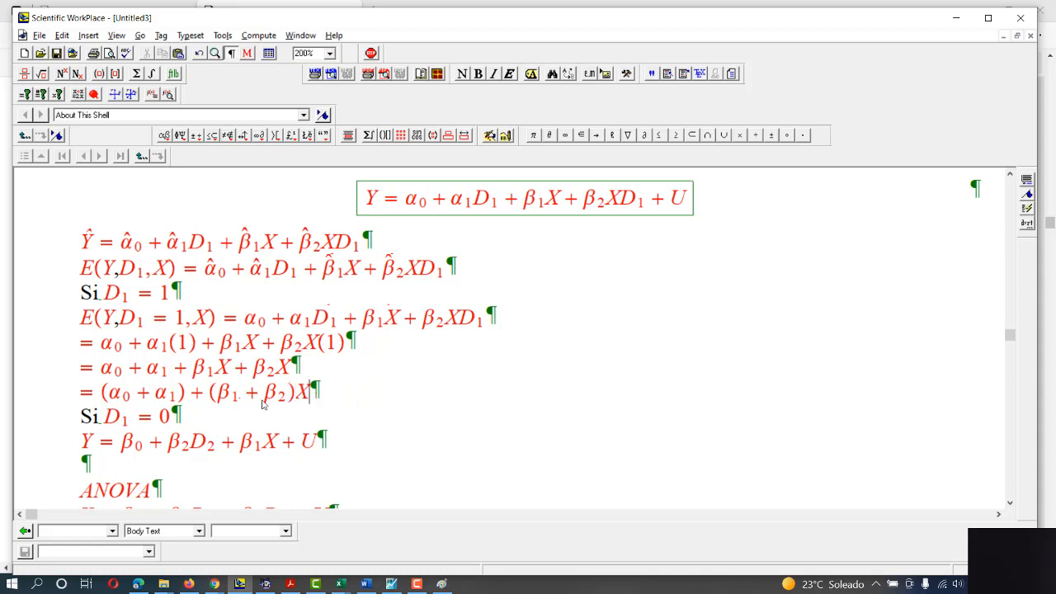
left_click_drag(334, 399, 71, 402)
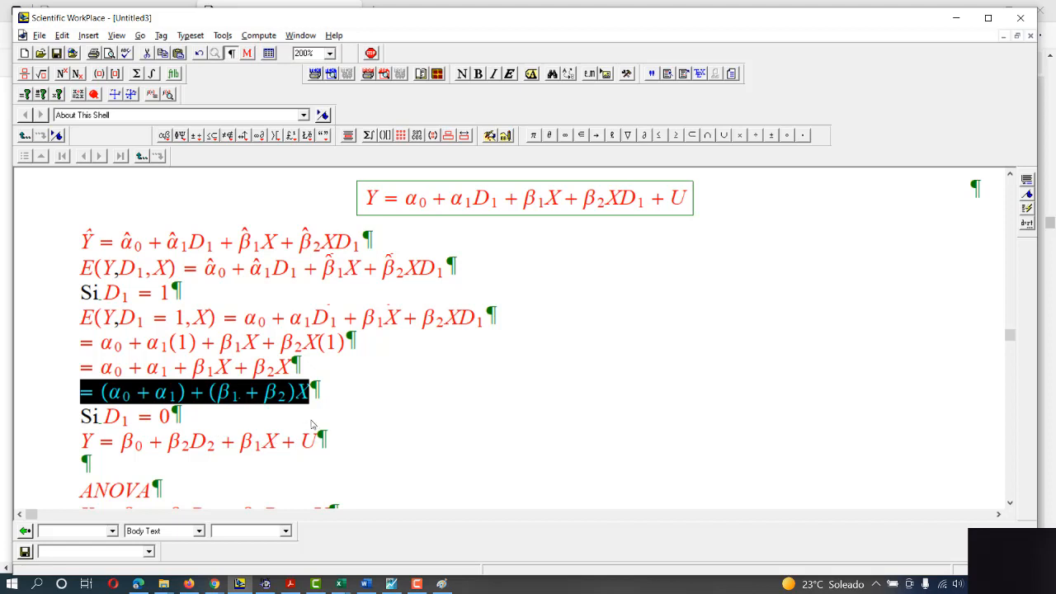
Copy the D1 = 1 expectation equation onto a new line below Y = β0 + β2D2 + β1X + U and change its condition to D1 = 0.
left_click_drag(495, 324, 75, 341)
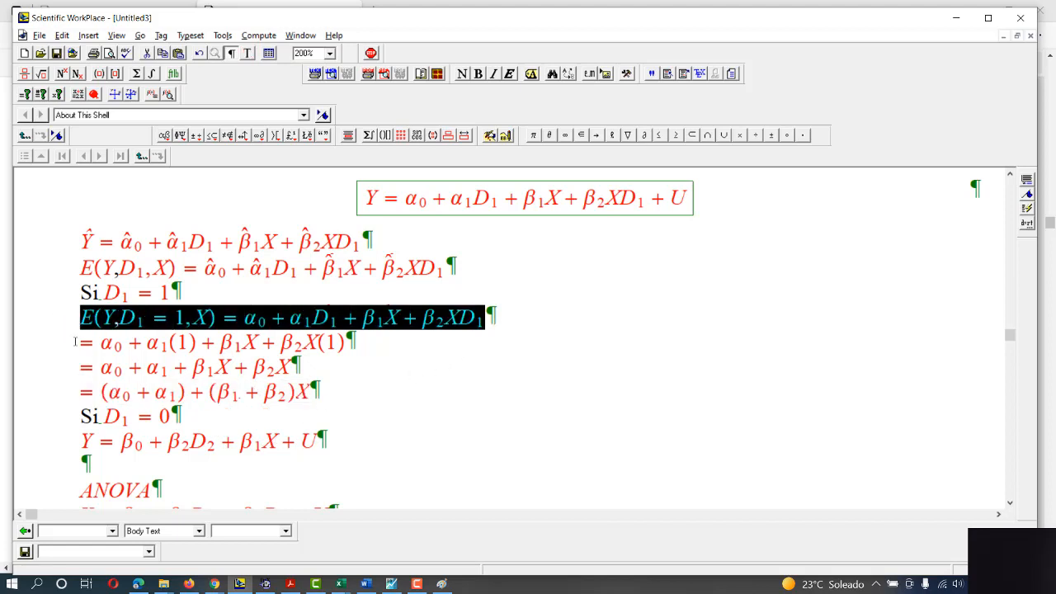
left_click(348, 445)
key("Return")
type("E(Y,D1 = 1,X) = α0 + α1D1 + β1X + β2XD1")
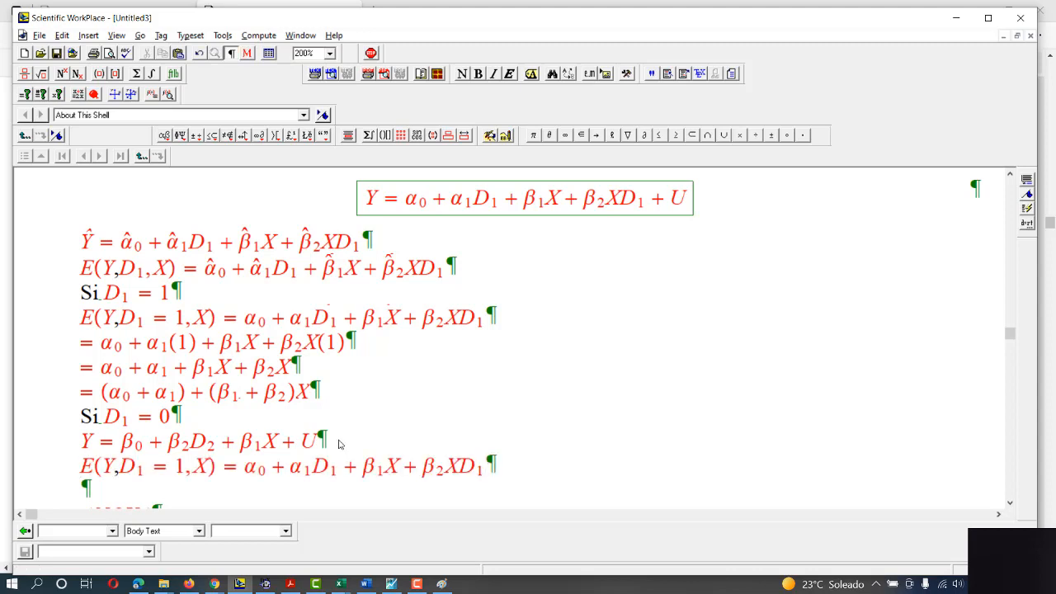
left_click_drag(230, 478, 82, 475)
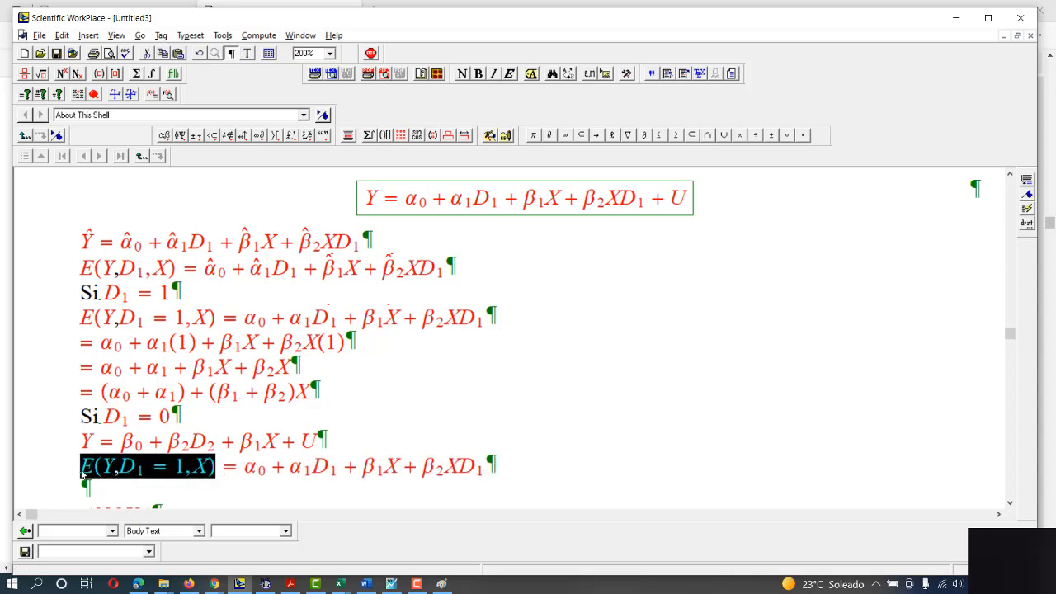
left_click_drag(96, 245, 84, 241)
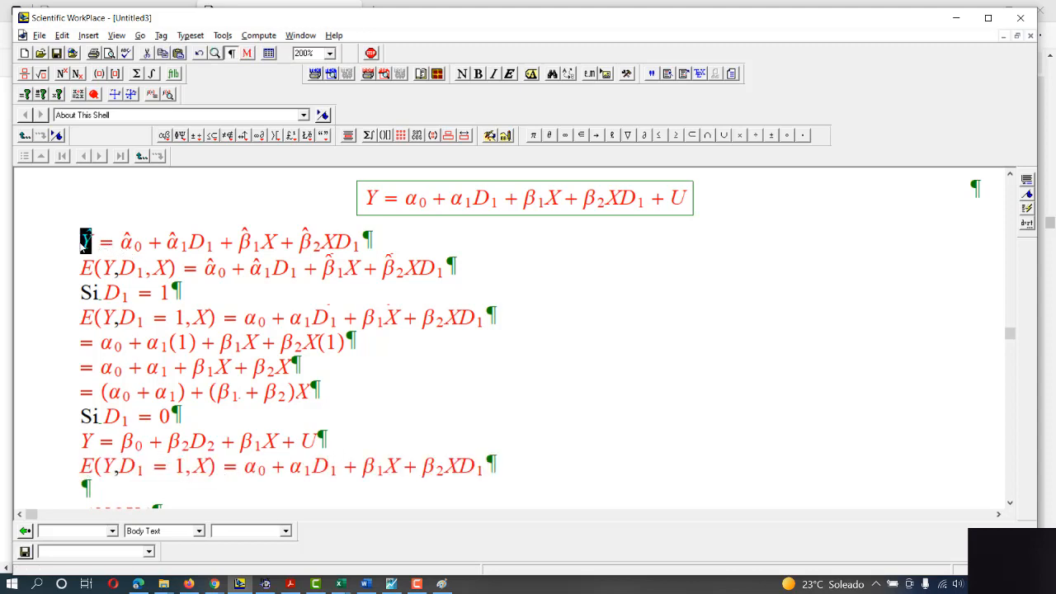
left_click_drag(219, 475, 96, 467)
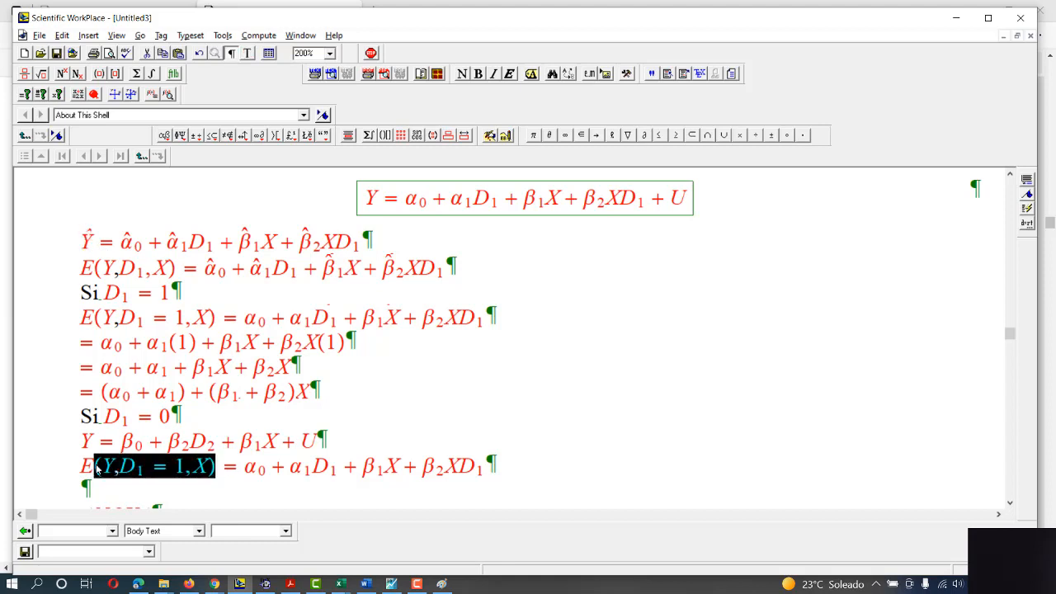
left_click(178, 468)
key("Delete")
type("0")
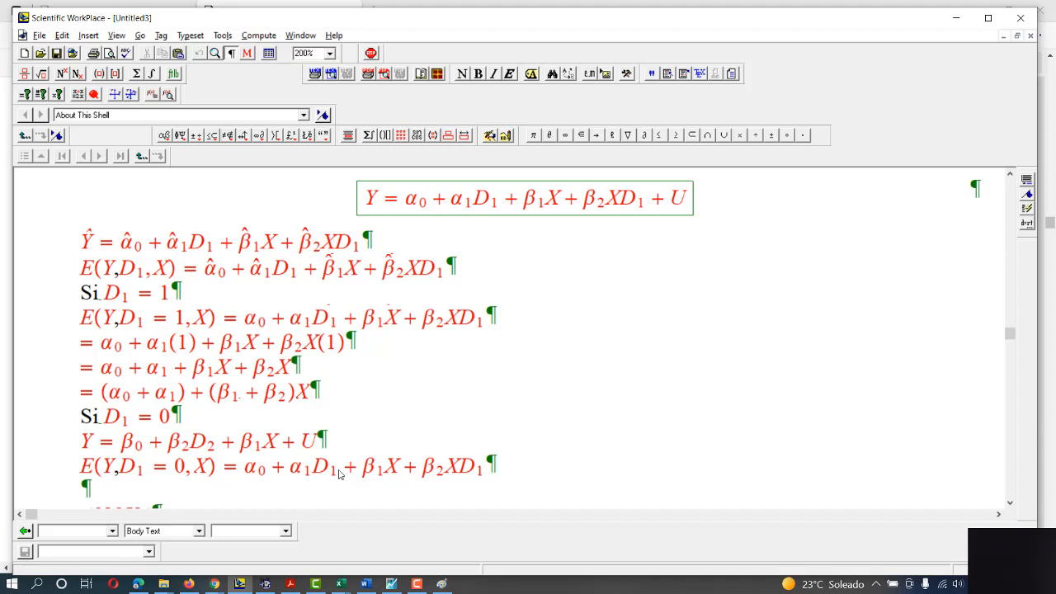
Copy the right-hand side of the D1 = 0 expectation onto a new line and replace both D1 factors with (0).
left_click_drag(493, 467, 226, 467)
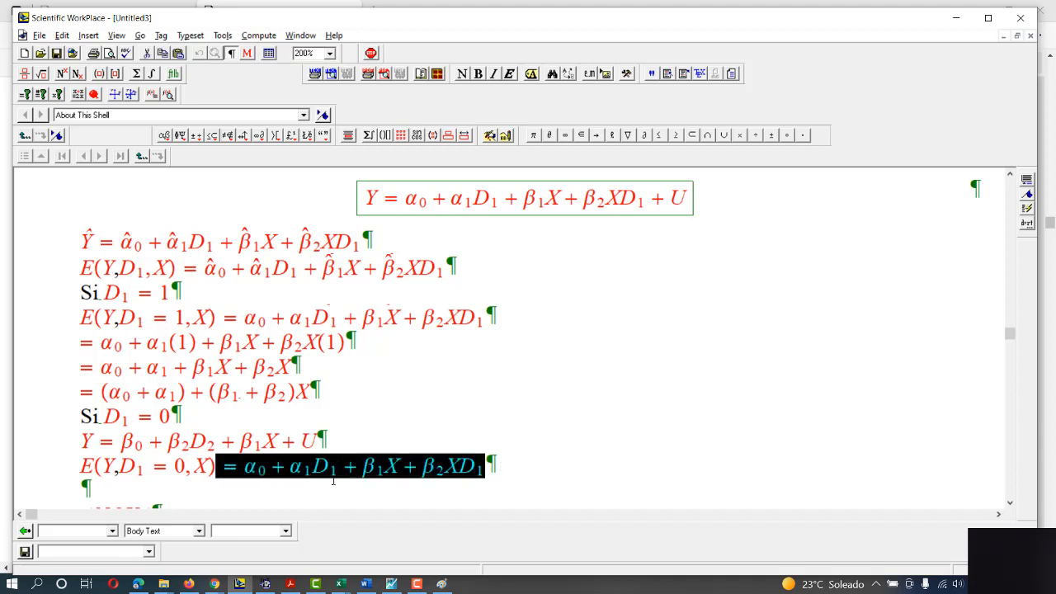
key("ctrl+c")
left_click(497, 478)
key("ctrl+v")
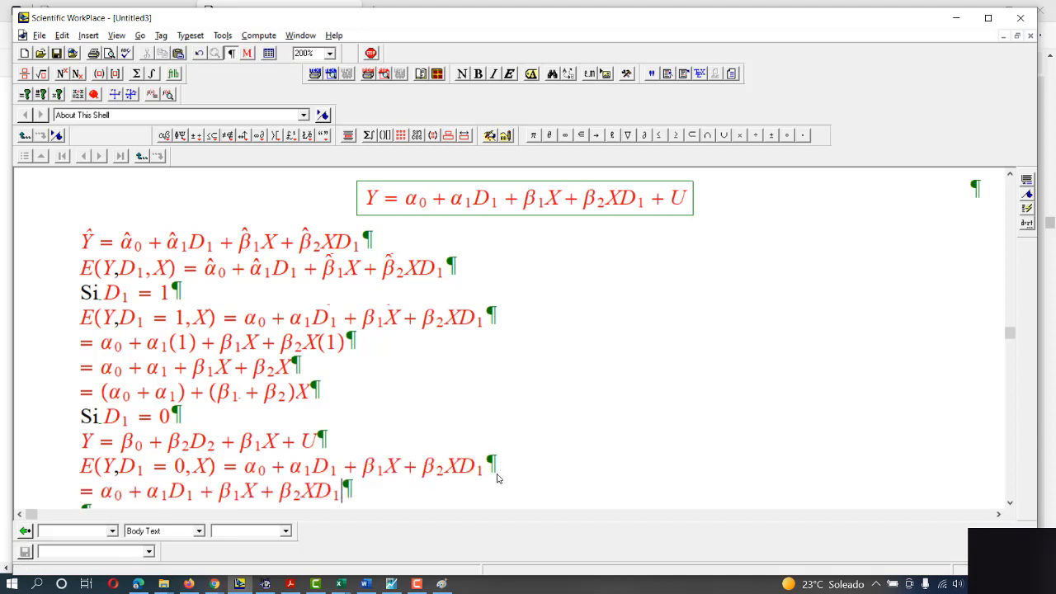
left_click_drag(195, 493, 169, 494)
type("(0)")
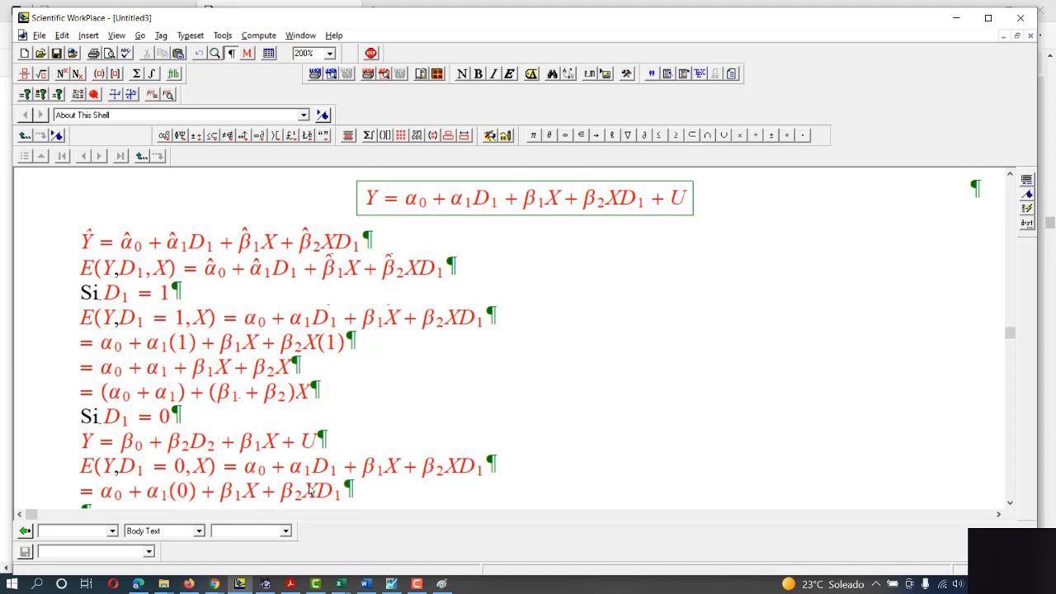
left_click_drag(340, 488, 326, 501)
type("(0)")
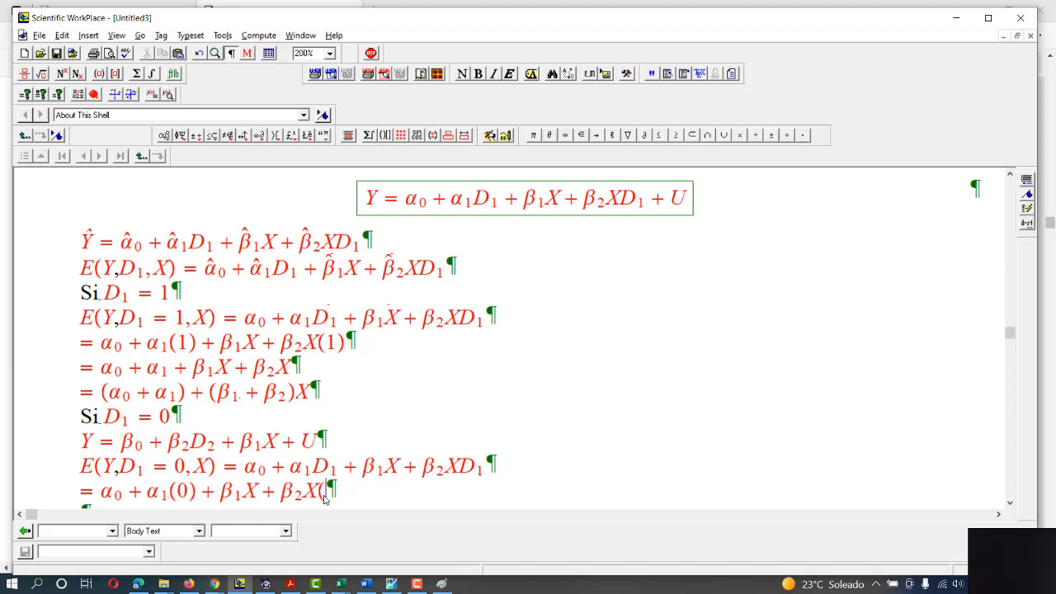
Duplicate the line with the (0) substitutions below itself and delete the zero terms, leaving = α0 + β1X.
left_click_drag(345, 493, 84, 502)
left_click(356, 493)
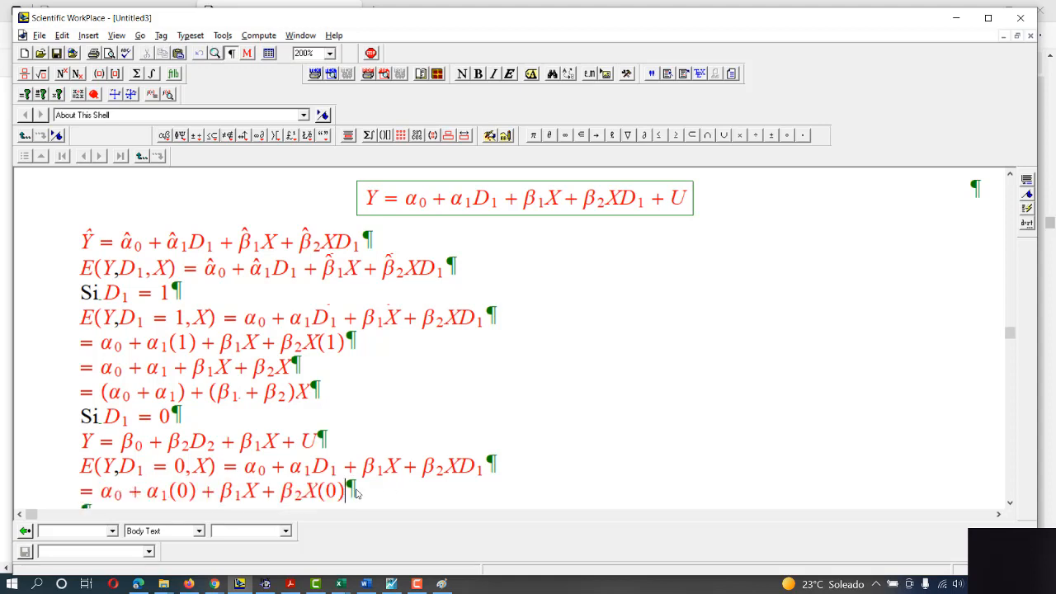
key("Return")
key("ctrl+v")
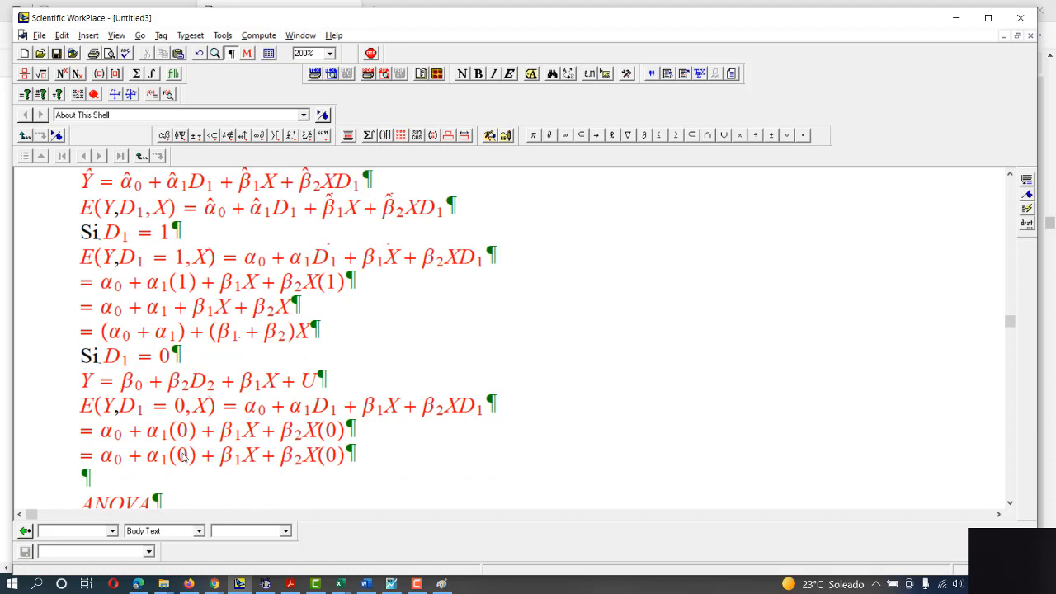
left_click_drag(198, 460, 125, 460)
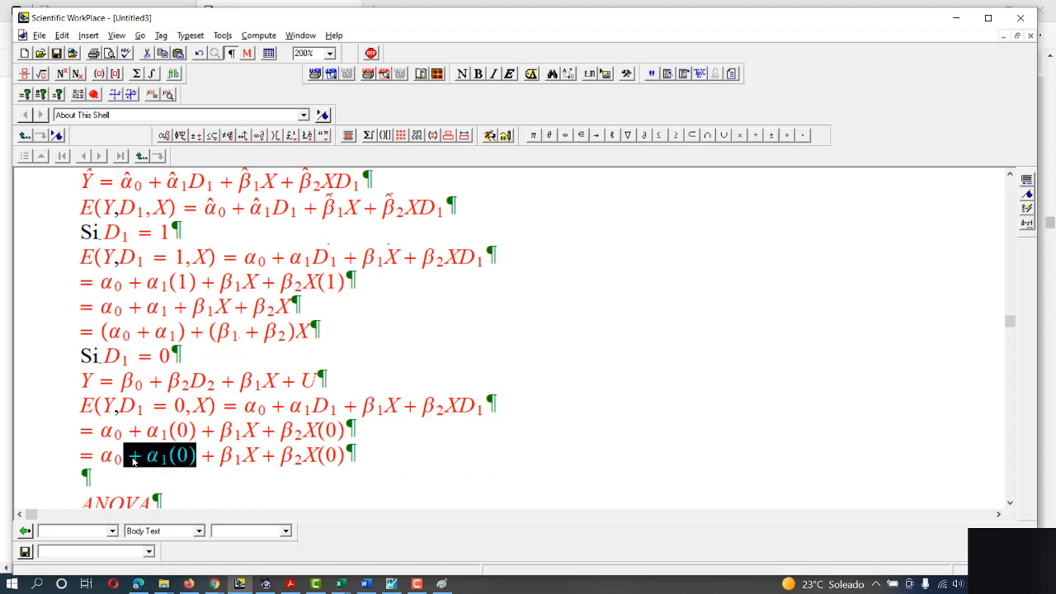
key("Delete")
left_click_drag(274, 455, 210, 461)
key("Delete")
key("BackSpace")
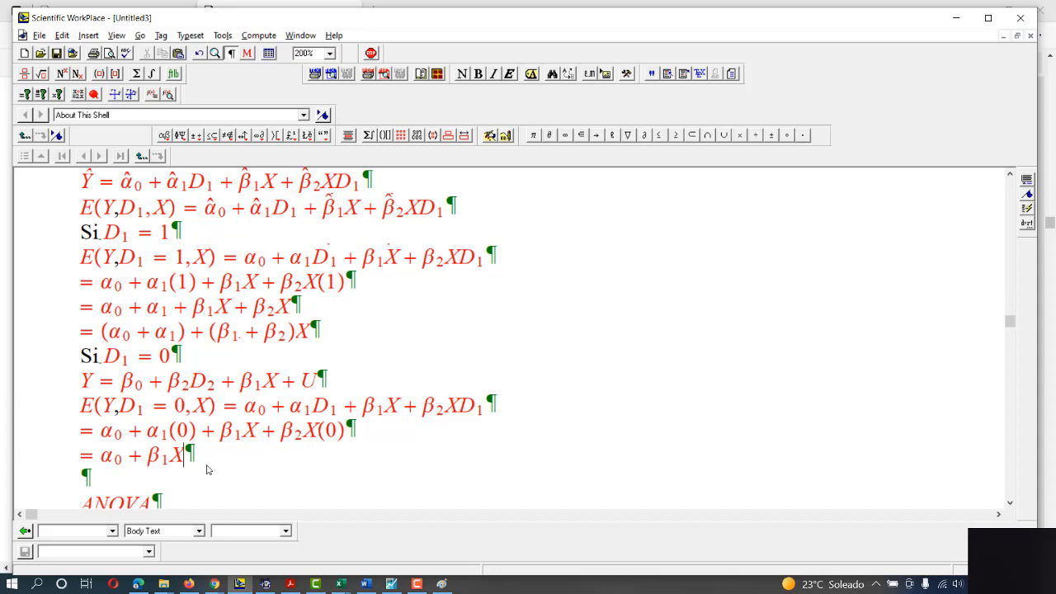
Rewrite the last D1 = 0 line as the estimated equation Ŷ = α̂0 + β̂1X, with hats on its coefficients.
left_click_drag(93, 180, 74, 188)
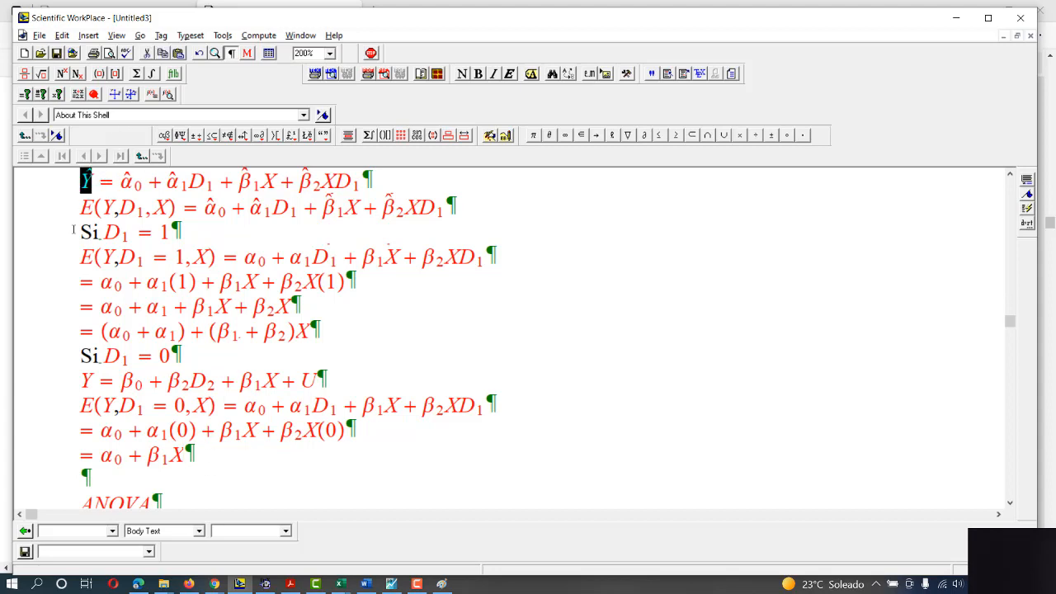
left_click(81, 456)
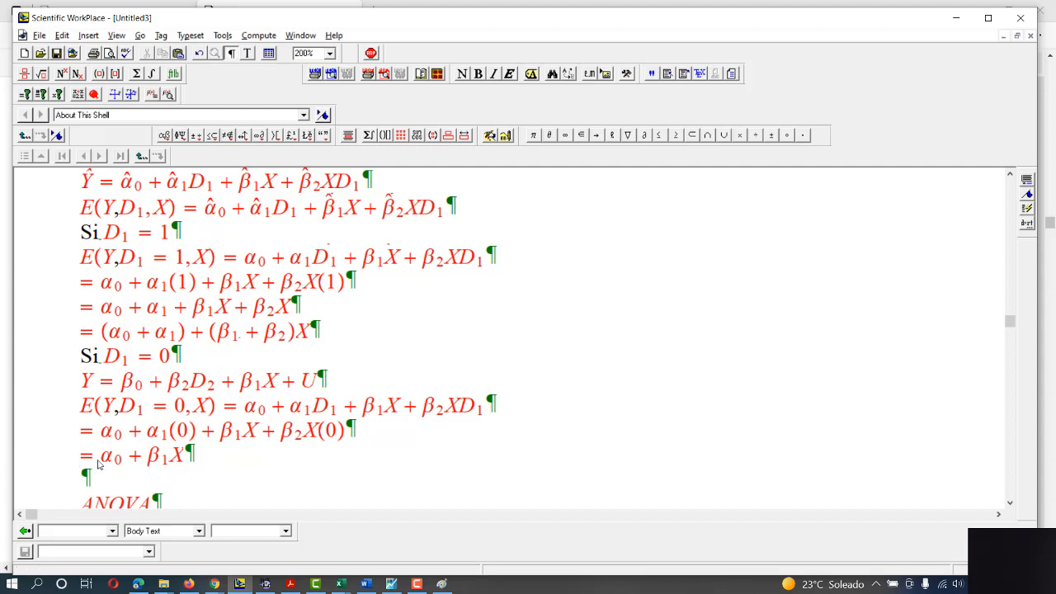
key("ctrl+v")
left_click(133, 459)
key("ctrl+asciicircum")
key("Right")
key("Right")
key("ctrl+asciicircum")
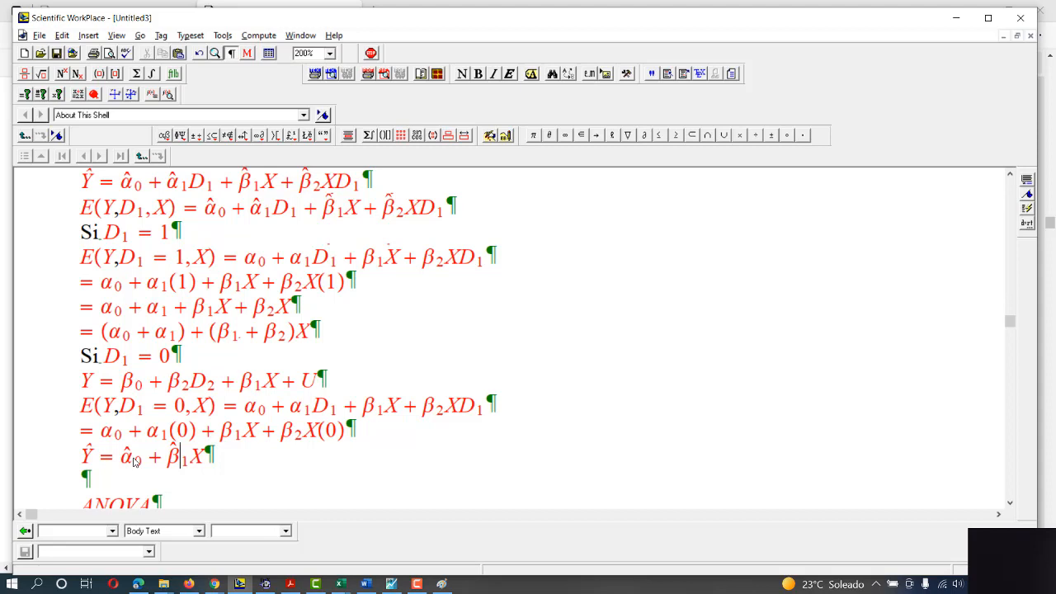
Compare the intercepts and slopes of the D1 = 0 and D1 = 1 results with the plausible savings-income regression figure in the Gujarati PDF.
left_click_drag(146, 462, 120, 466)
left_click_drag(195, 467, 170, 466)
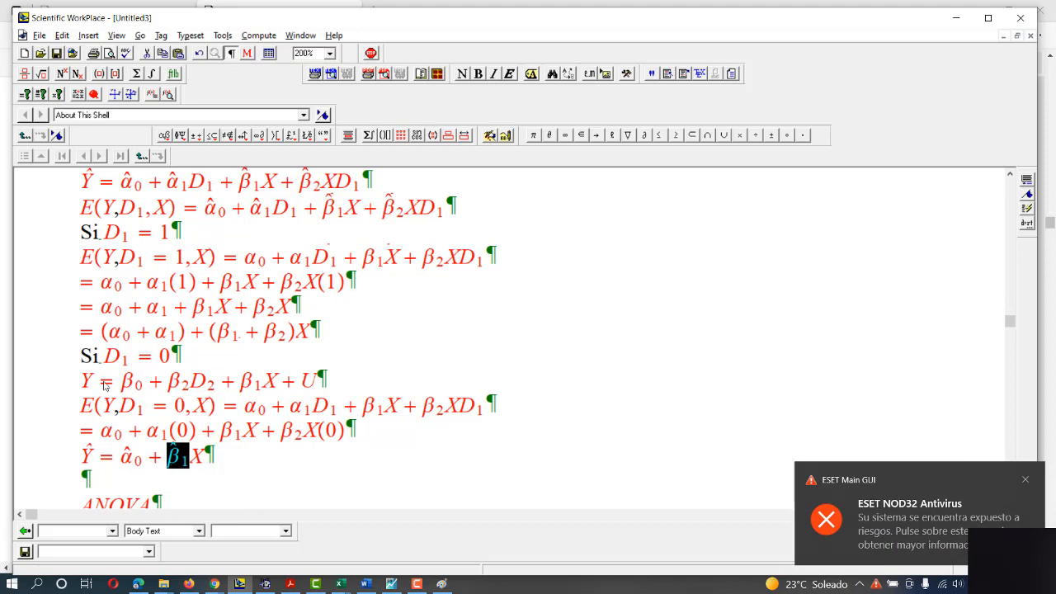
left_click_drag(86, 353, 84, 457)
left_click(203, 460)
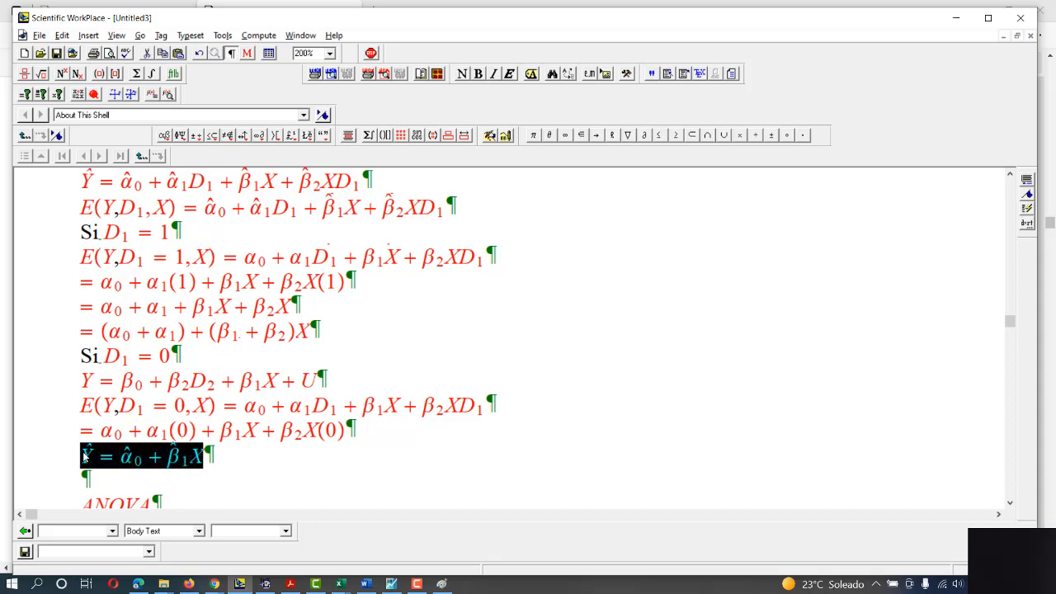
key("alt+Tab")
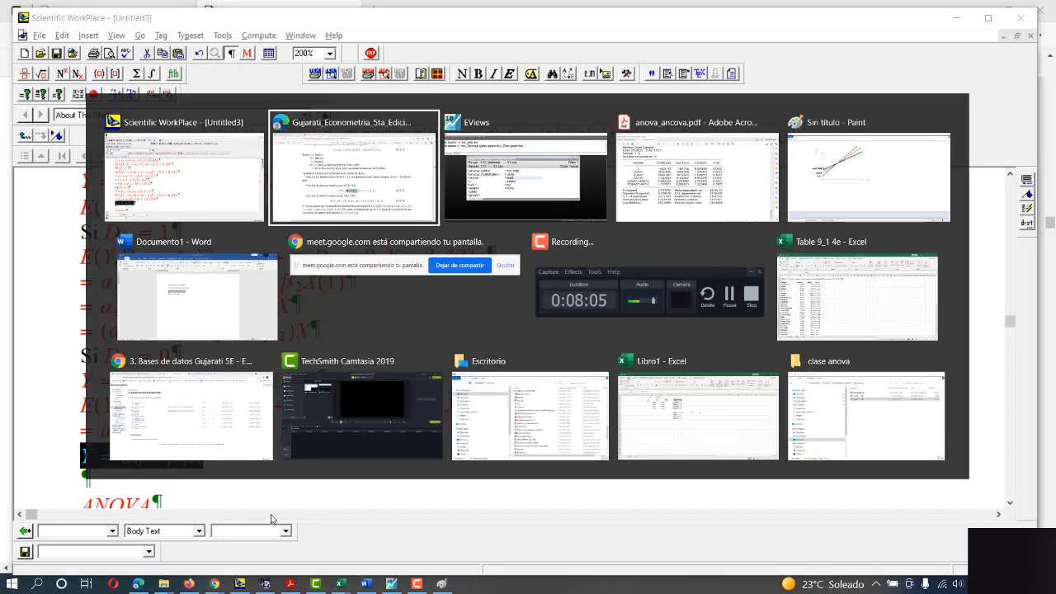
scroll(342, 435, "up", 8)
scroll(342, 437, "down", 3)
scroll(616, 198, "up", 1)
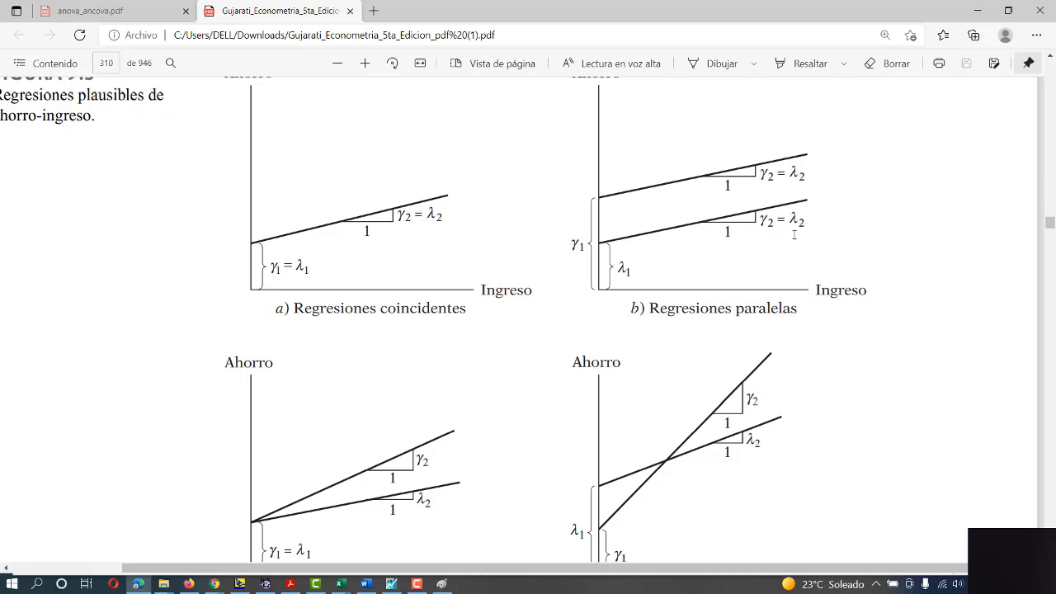
key("alt+Tab")
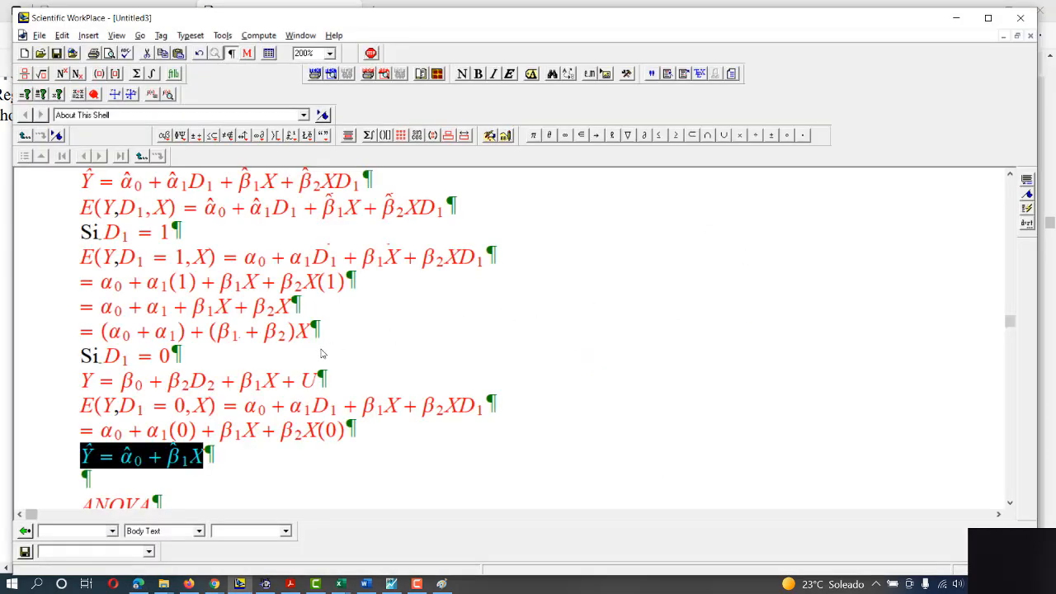
key("alt+Tab")
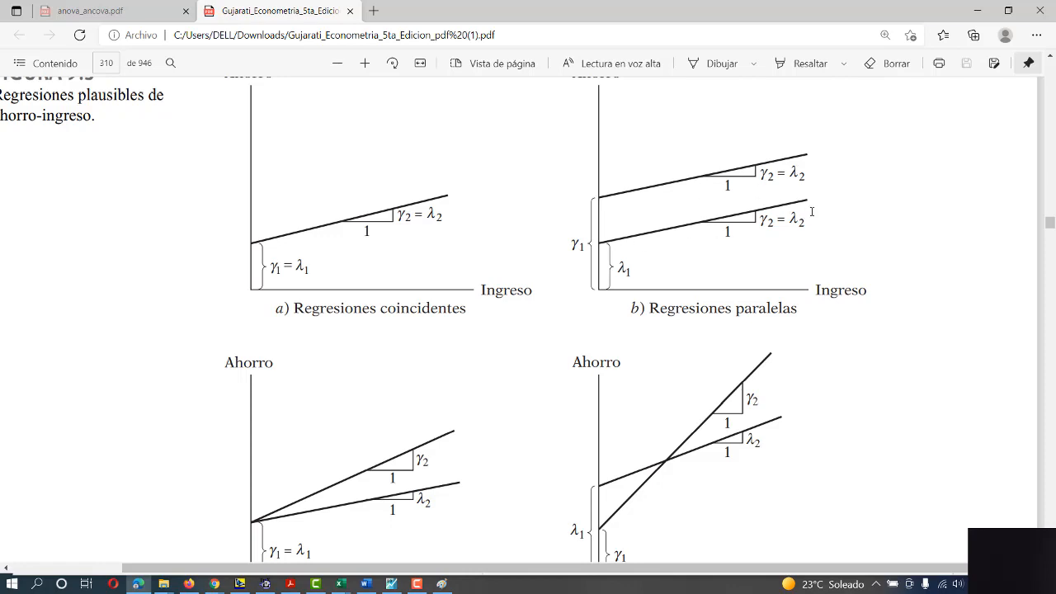
key("alt+Tab")
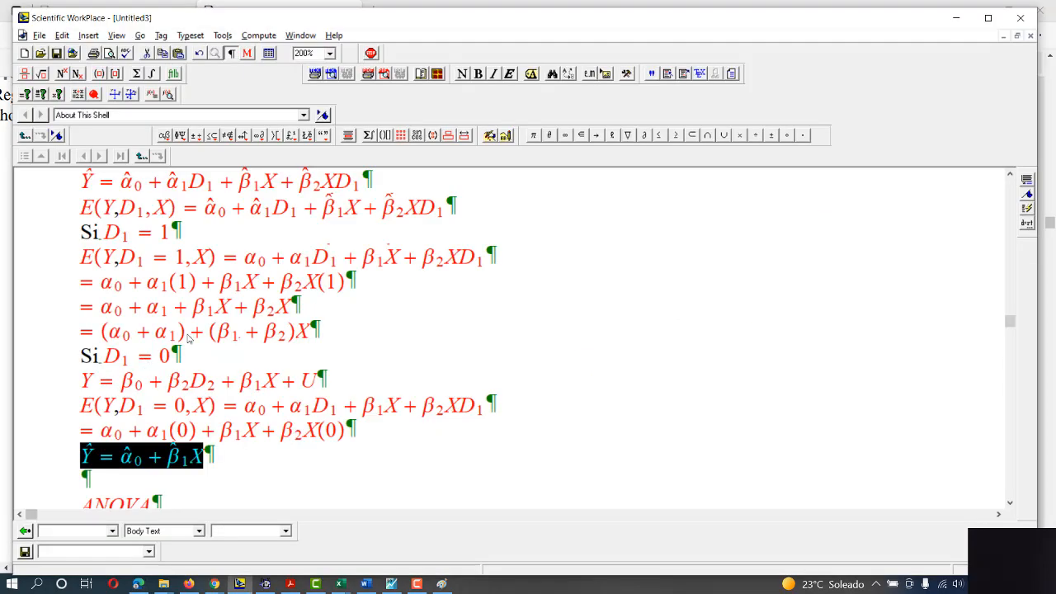
left_click(132, 467)
left_click_drag(146, 464, 123, 461)
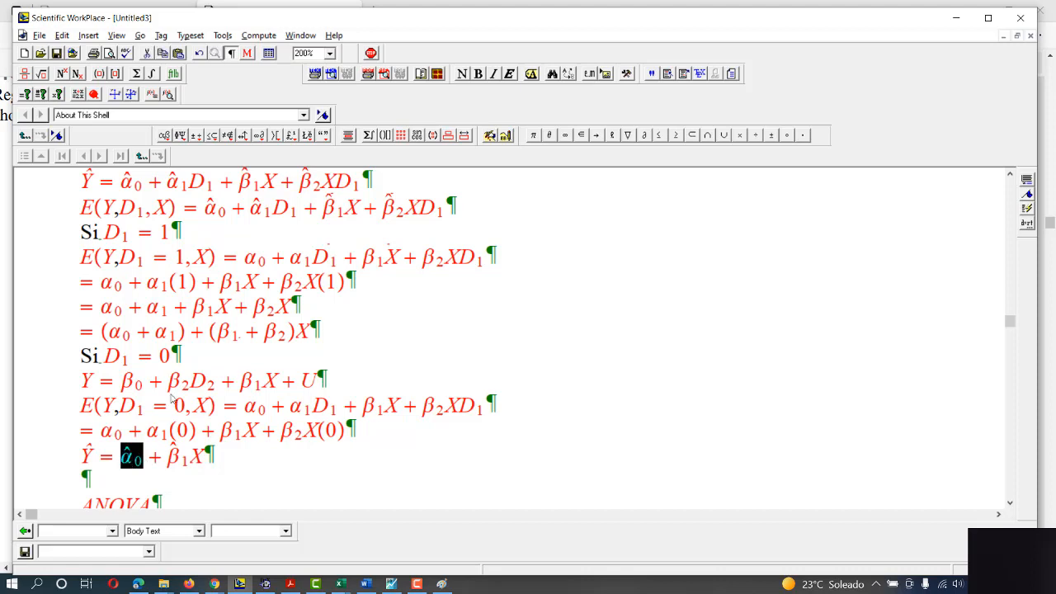
left_click(189, 340)
left_click_drag(171, 339, 105, 334)
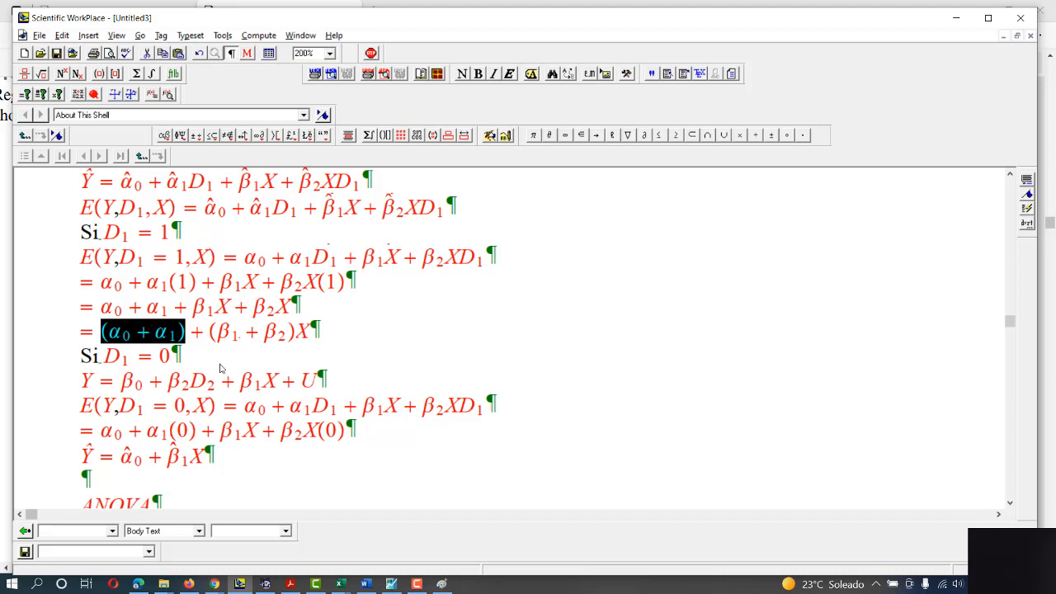
Duplicate the line = (α0 + α1) + (β1 + β2)X directly below itself in the D1 = 1 derivation.
left_click_drag(313, 338, 73, 338)
left_click(335, 334)
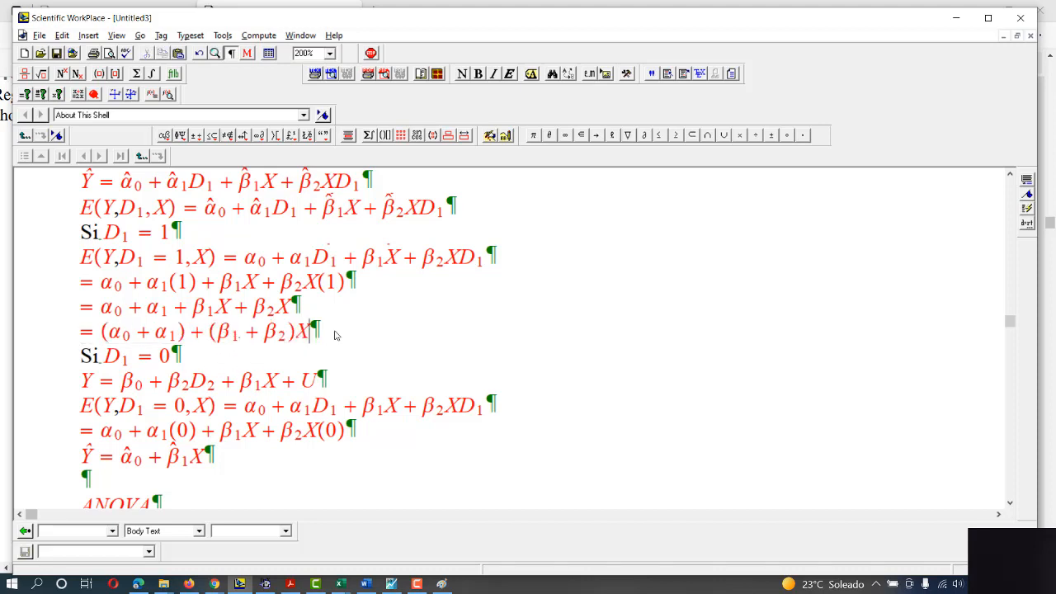
key("Return")
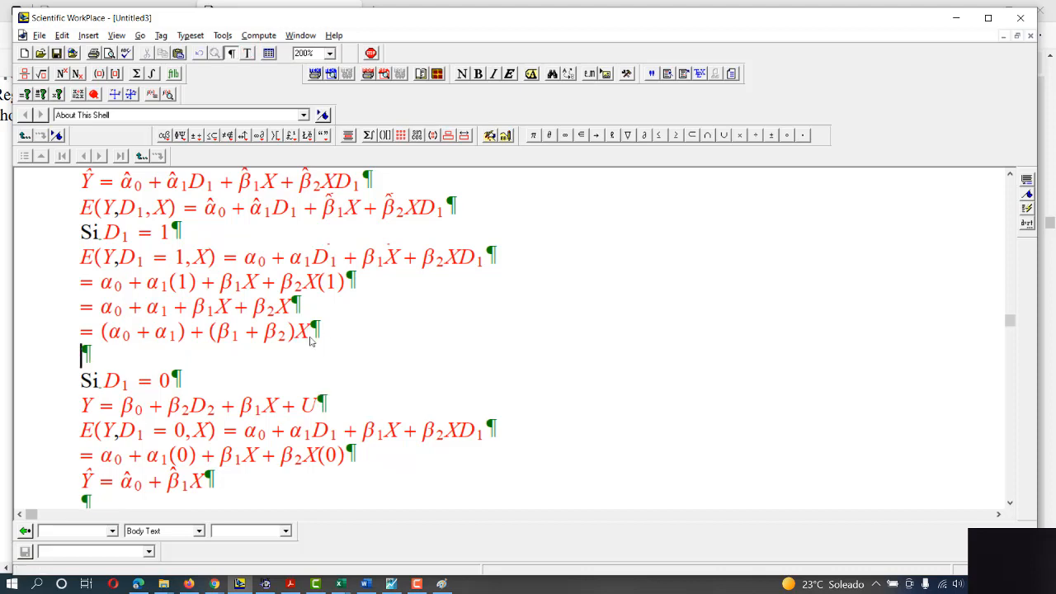
type("= (α0 + α1) + (β1 + β2)X")
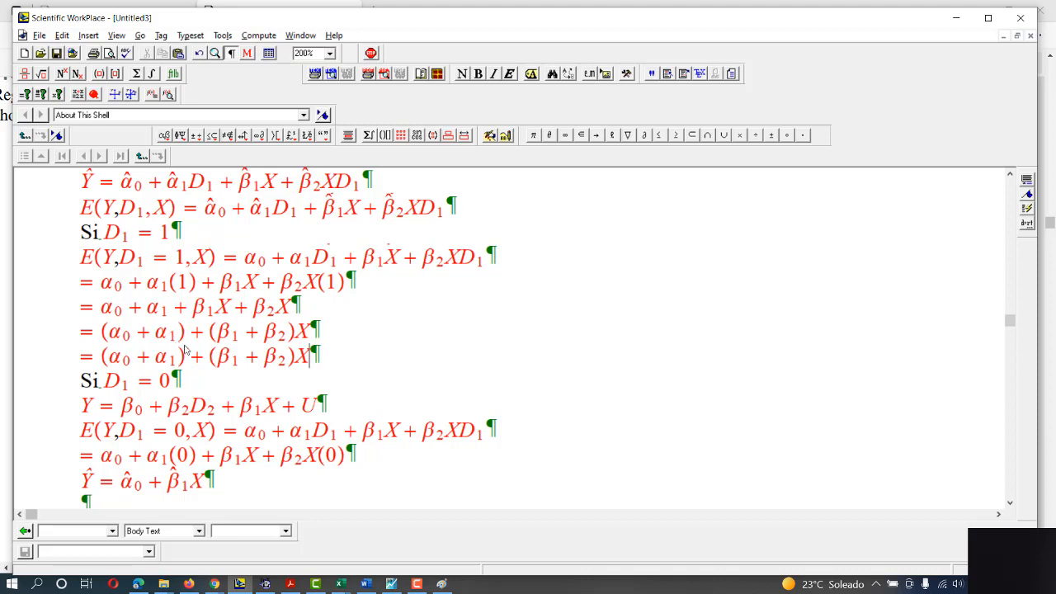
Replace the grouped intercept (α0 + α1) in the new D1 = 1 line with α0 carrying a superscript asterisk.
left_click_drag(188, 359, 110, 359)
key("ctrl+c")
left_click(134, 361)
left_click_drag(188, 368, 98, 368)
key("ctrl+v")
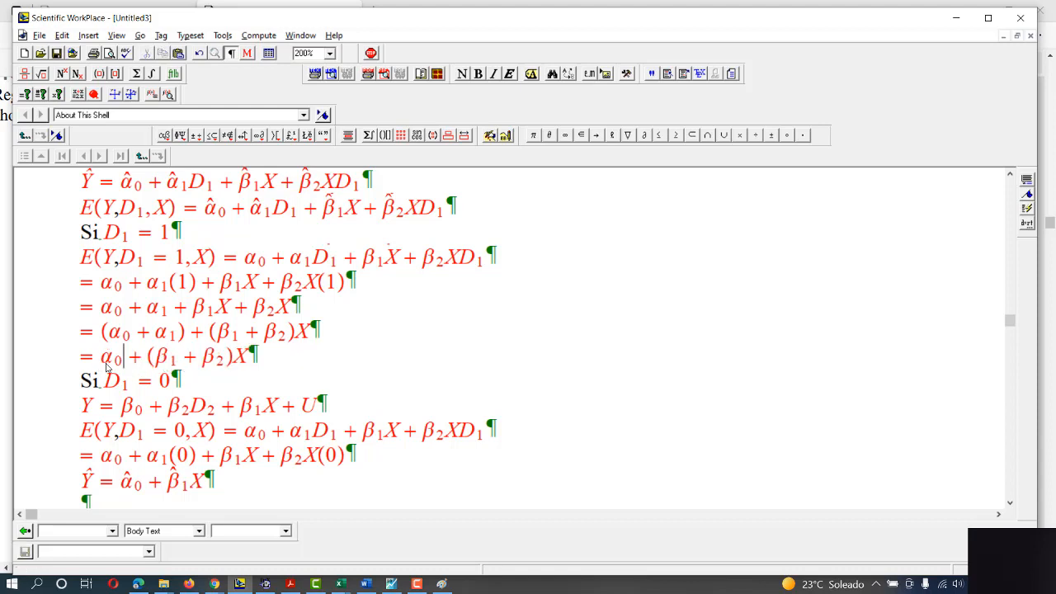
left_click(115, 357)
type("*")
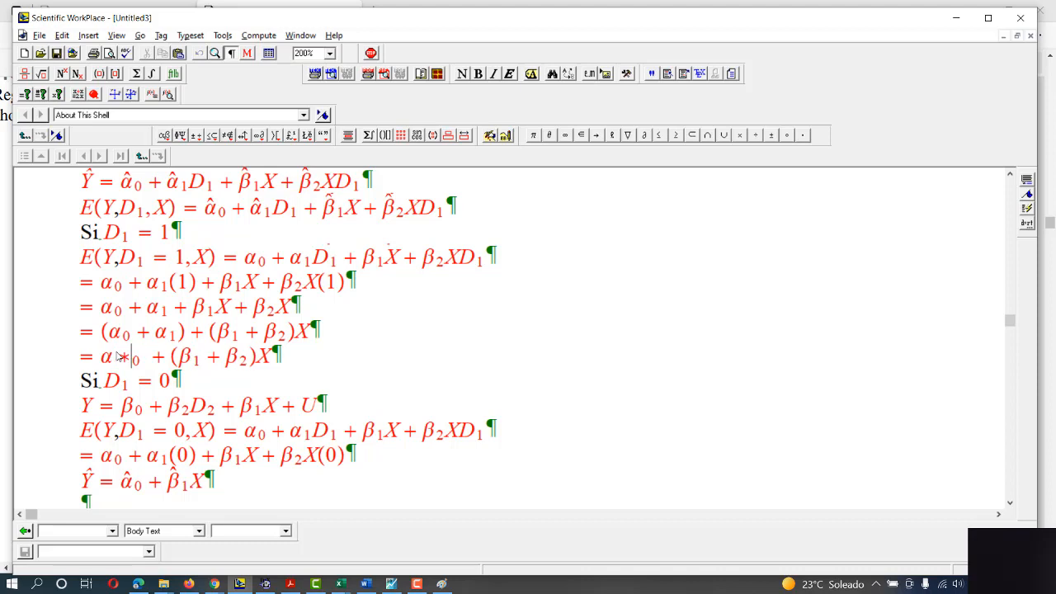
key("BackSpace")
key("Delete")
key("ctrl+z")
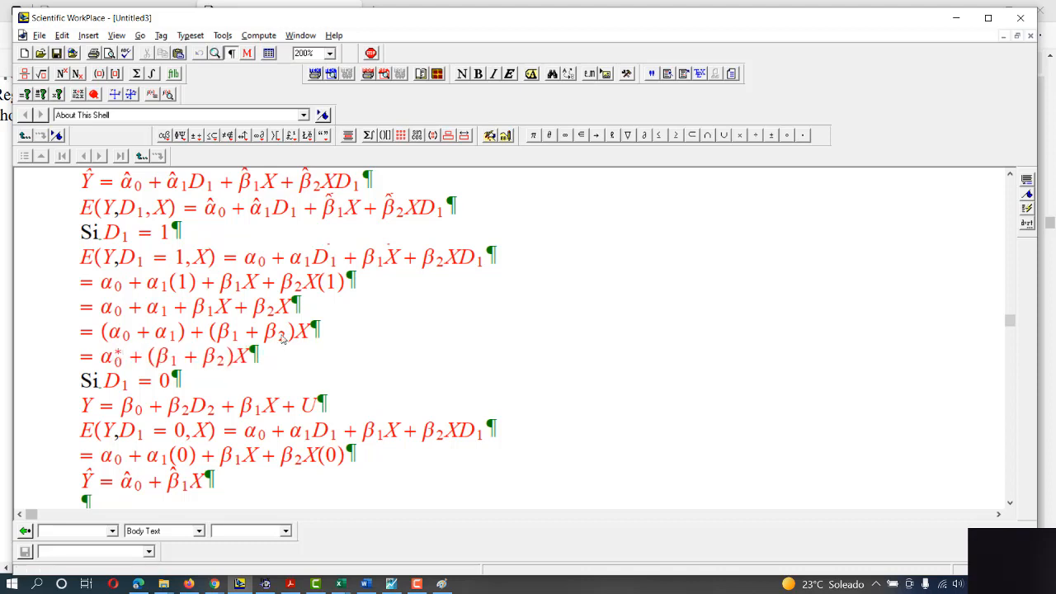
Open the ancova_multiplicativo equation in EViews and examine its GASTO and GASTO*SUR coefficients against the grouped slope (β1 + β2).
left_click_drag(300, 334, 212, 336)
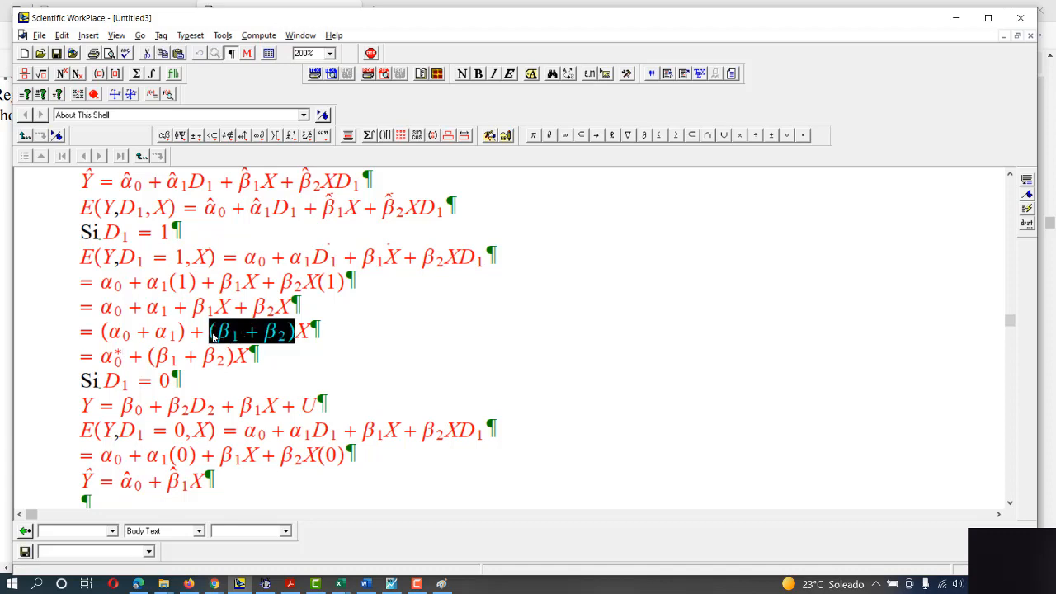
key("alt+Tab")
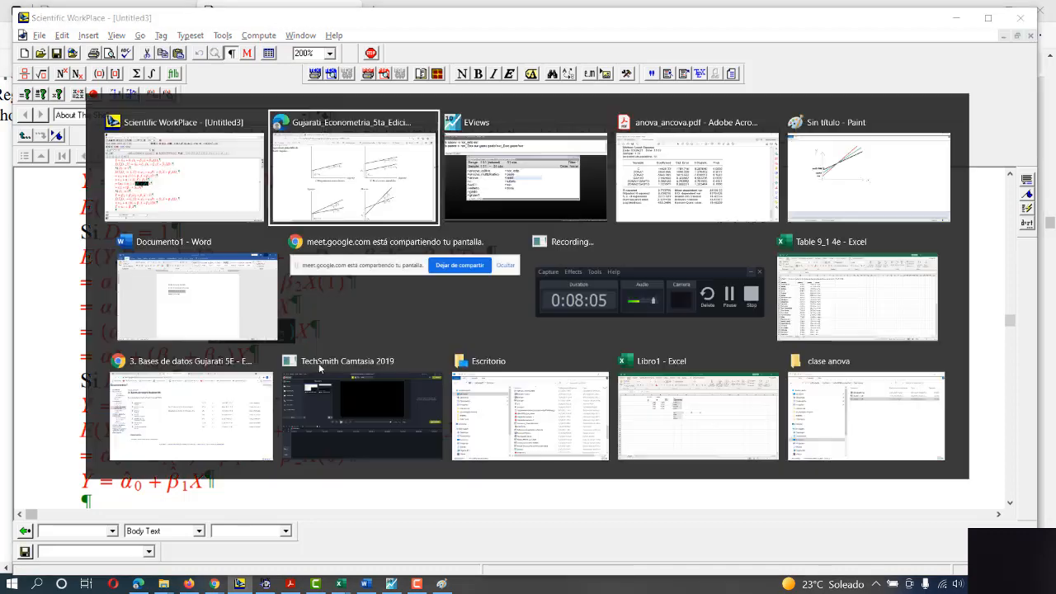
key("alt+Tab")
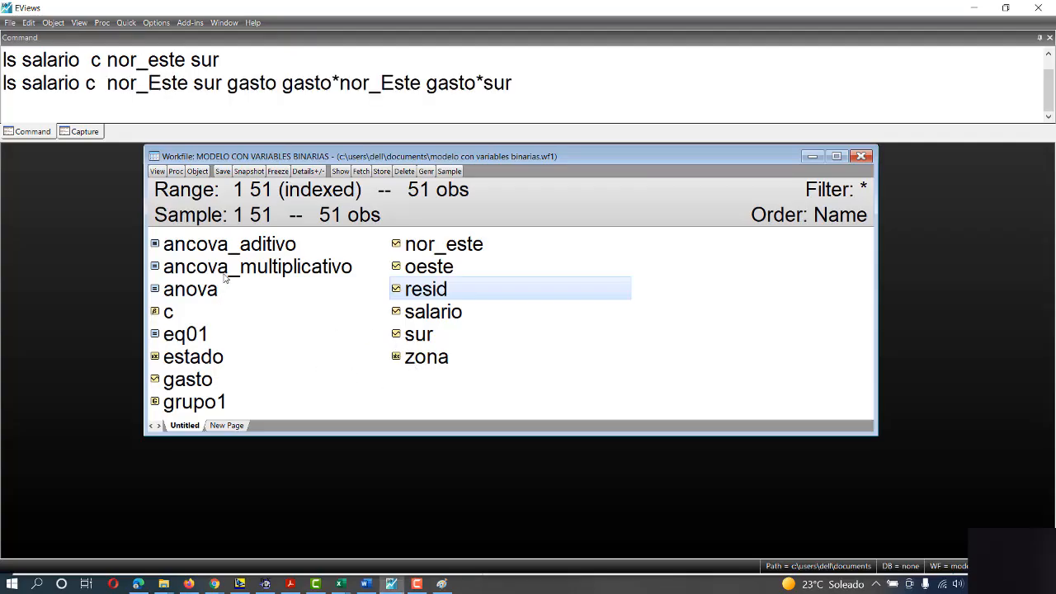
double_click(224, 274)
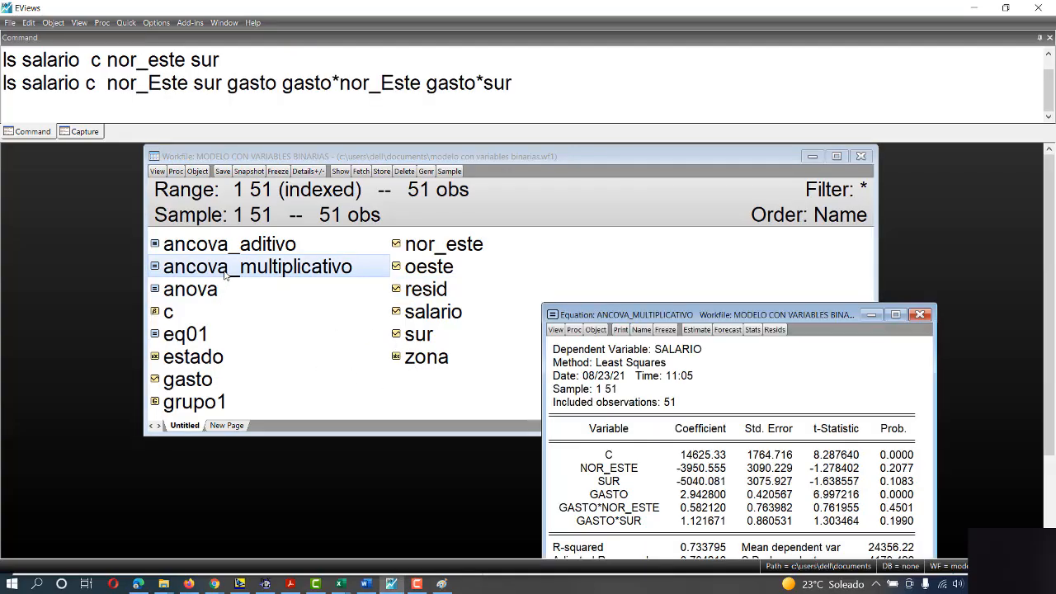
left_click_drag(605, 314, 496, 230)
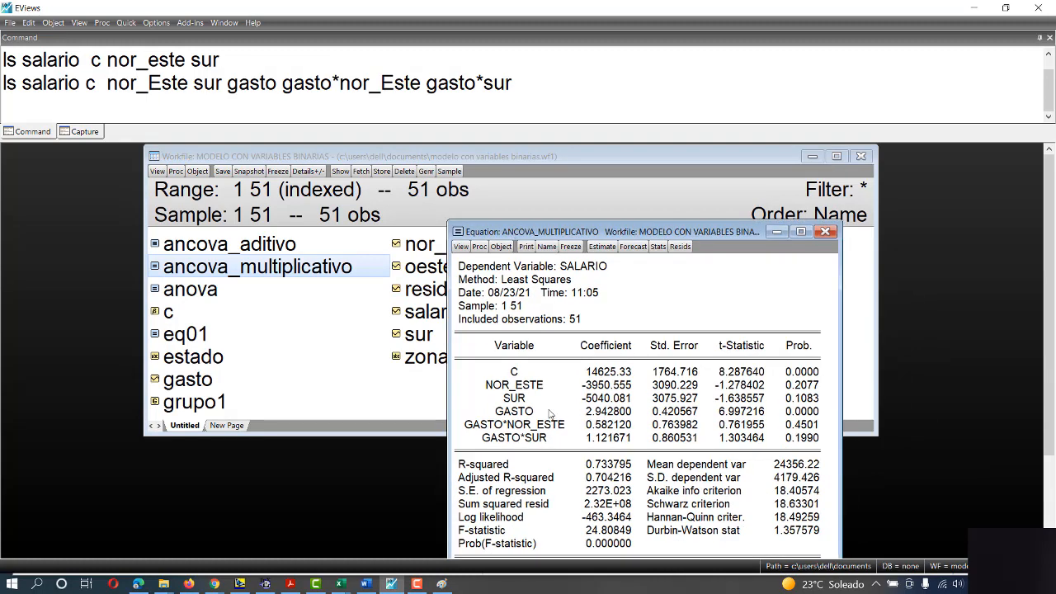
left_click(605, 413)
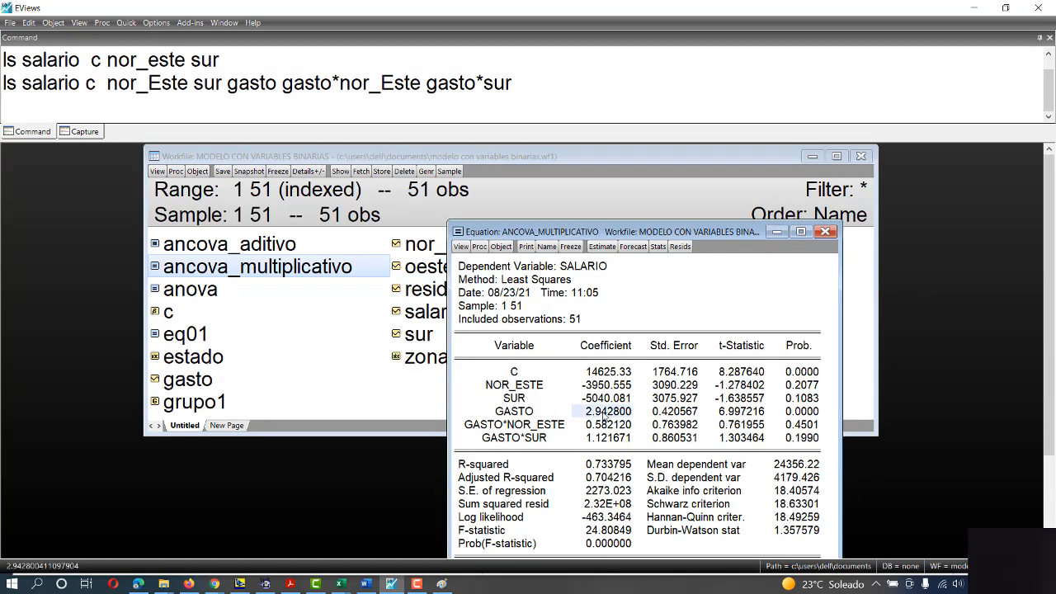
left_click(605, 437)
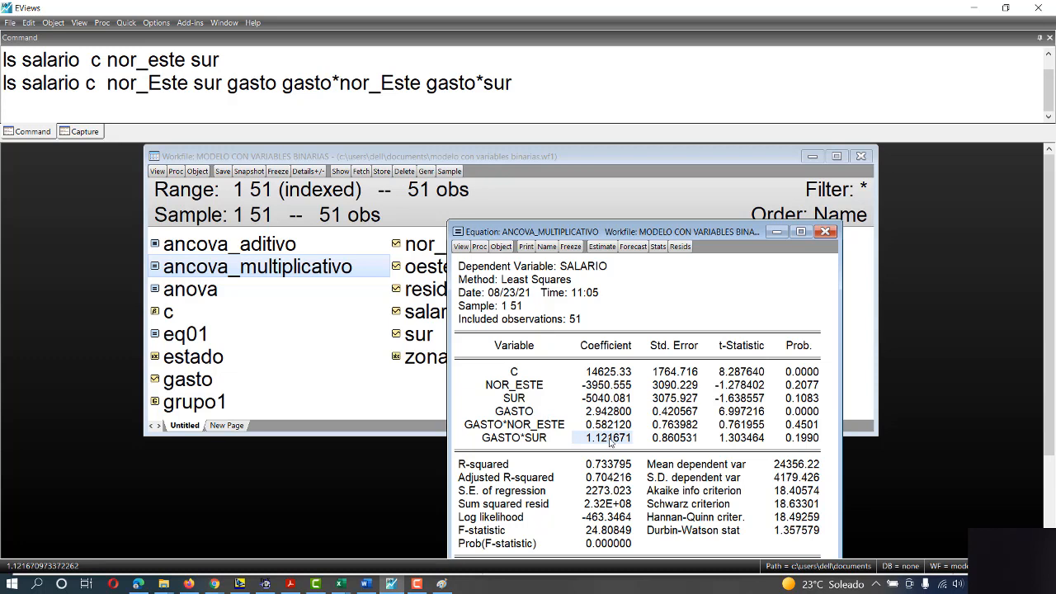
left_click(595, 414)
left_click(604, 443)
left_click(600, 412)
left_click(608, 437)
key("alt+Tab")
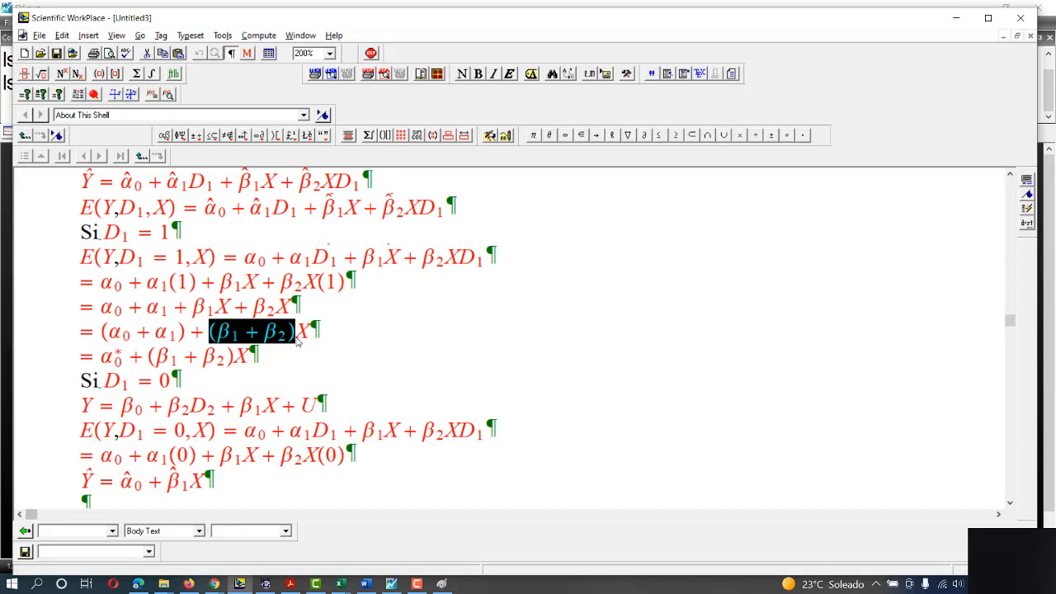
Replace the grouped slope (β1 + β2) in the last D1 = 1 line with β1 carrying a superscript asterisk.
left_click(239, 363)
key("BackSpace")
key("Left")
key("ctrl+h")
type("2")
key("Right")
key("BackSpace")
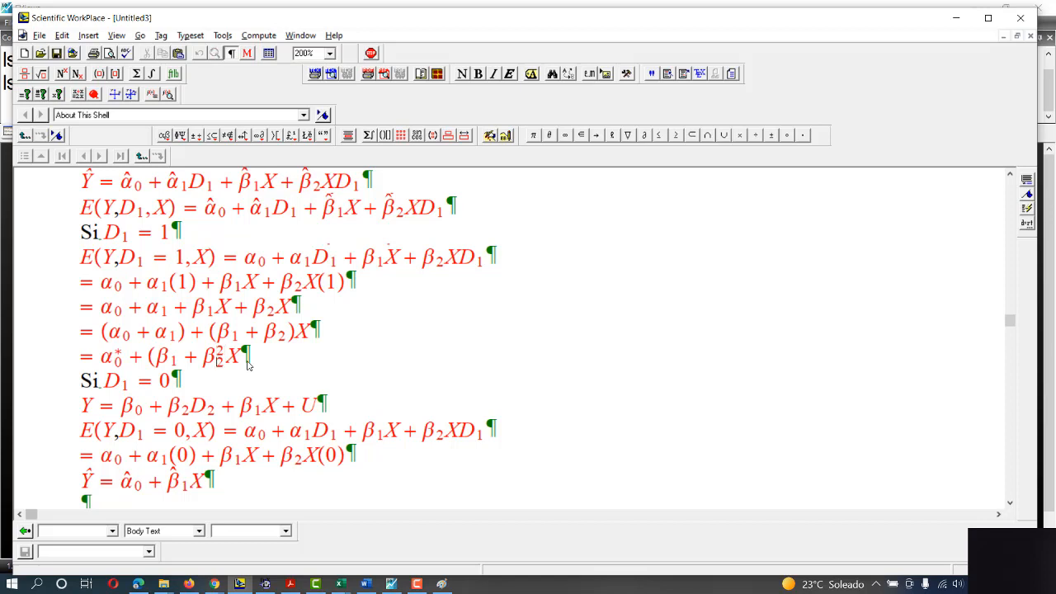
key("BackSpace")
type("1")
key("BackSpace")
key("BackSpace")
key("BackSpace")
key("BackSpace")
left_click_drag(180, 363, 163, 361)
left_click(168, 352)
key("BackSpace")
type("*")
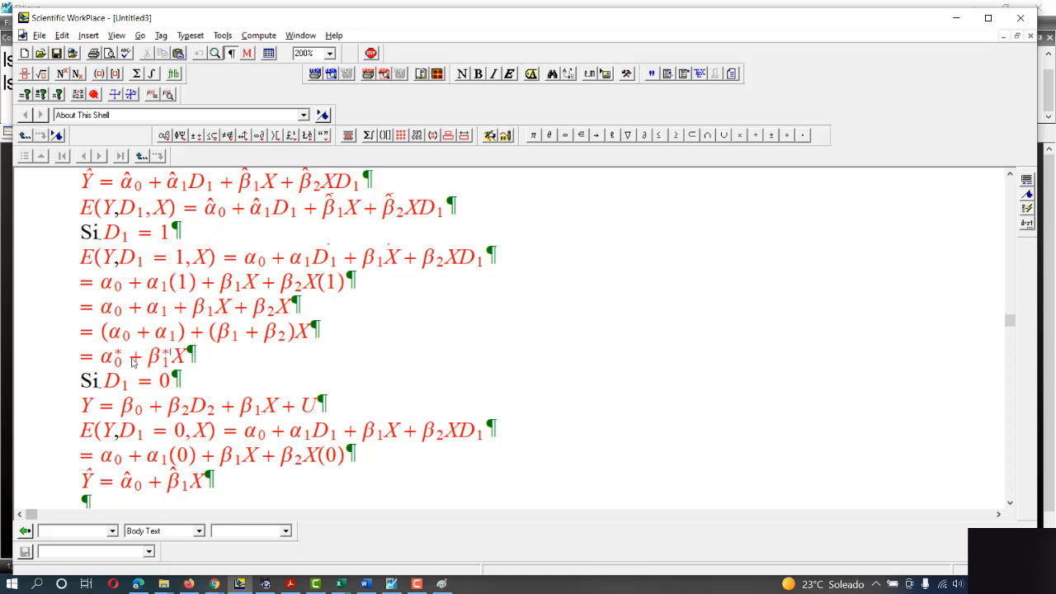
Compare the starred coefficients α0* and β1* with the grouped intercept (α0 + α1) and slope (β1 + β2) in the line above.
left_click_drag(131, 363, 102, 363)
left_click(185, 333)
left_click_drag(185, 333, 104, 333)
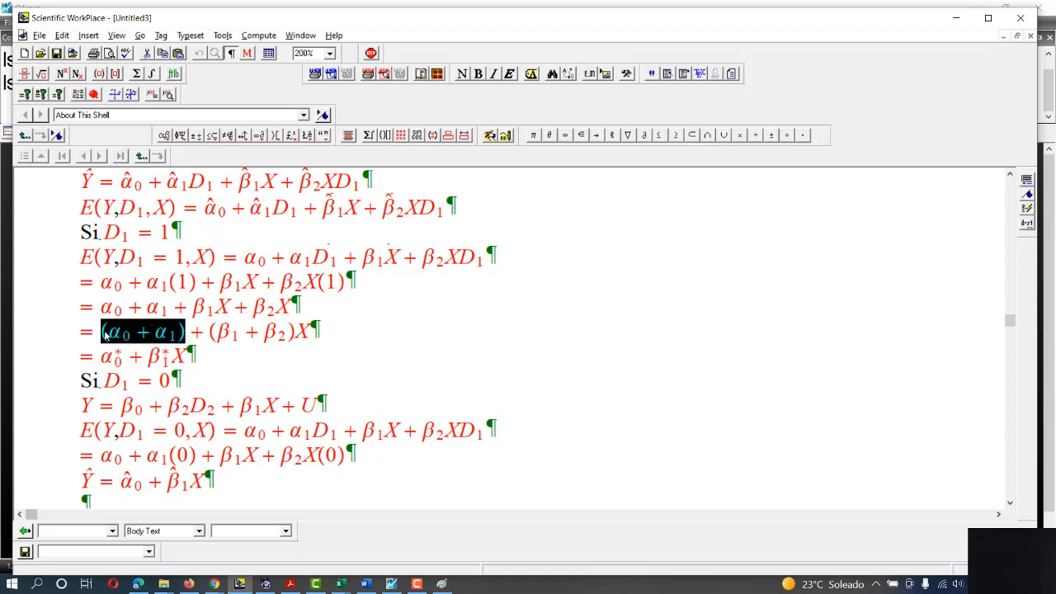
left_click_drag(172, 360, 149, 360)
left_click_drag(309, 334, 230, 333)
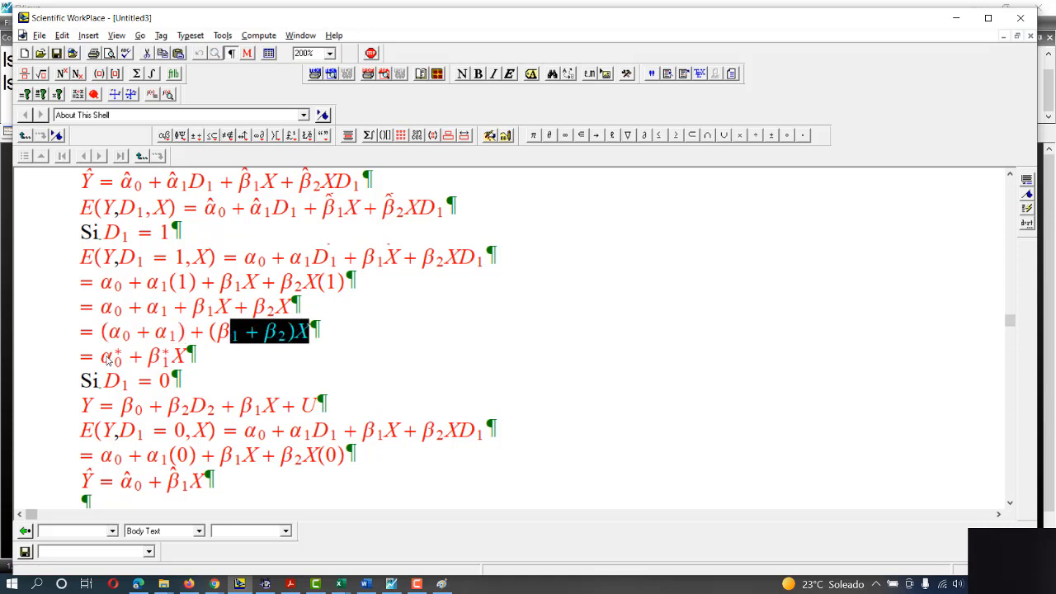
Copy Ŷ from the D1 = 0 result to the start of the line = α0* + β1*X.
left_click(80, 356)
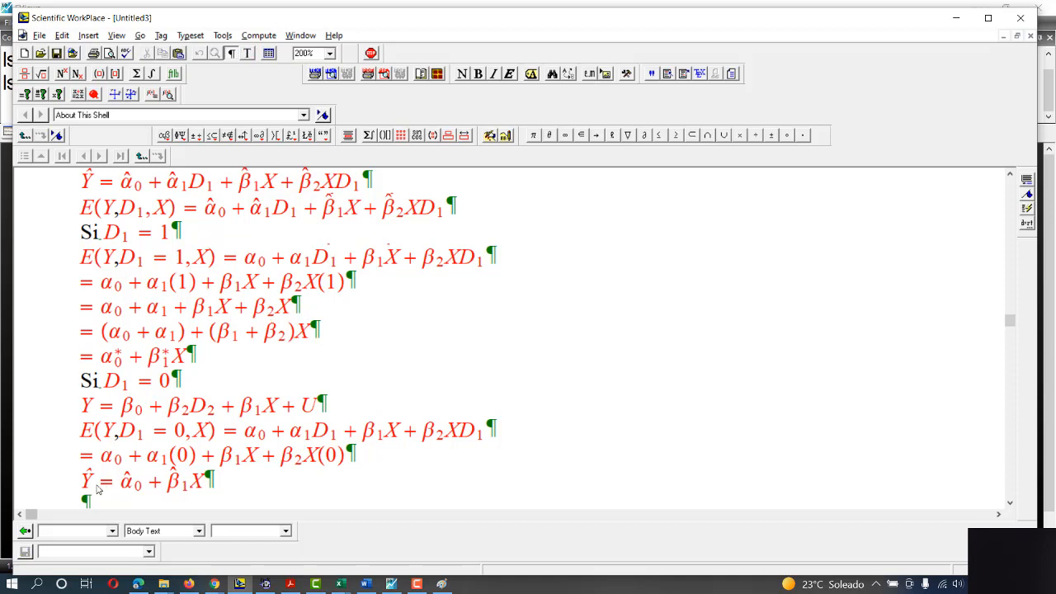
left_click_drag(98, 485, 83, 485)
key("ctrl+c")
left_click(79, 358)
key("ctrl+v")
Compare the D1 = 1 and D1 = 0 results and review the grouped expression against the estimated multiplicative model.
left_click_drag(170, 232, 73, 235)
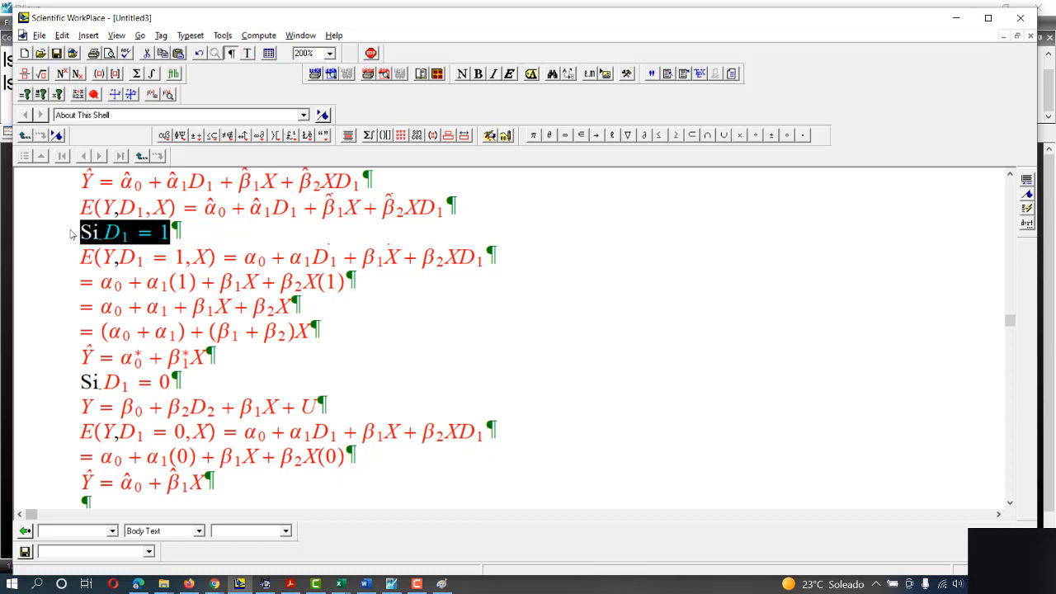
left_click_drag(172, 382, 78, 378)
left_click_drag(215, 481, 93, 482)
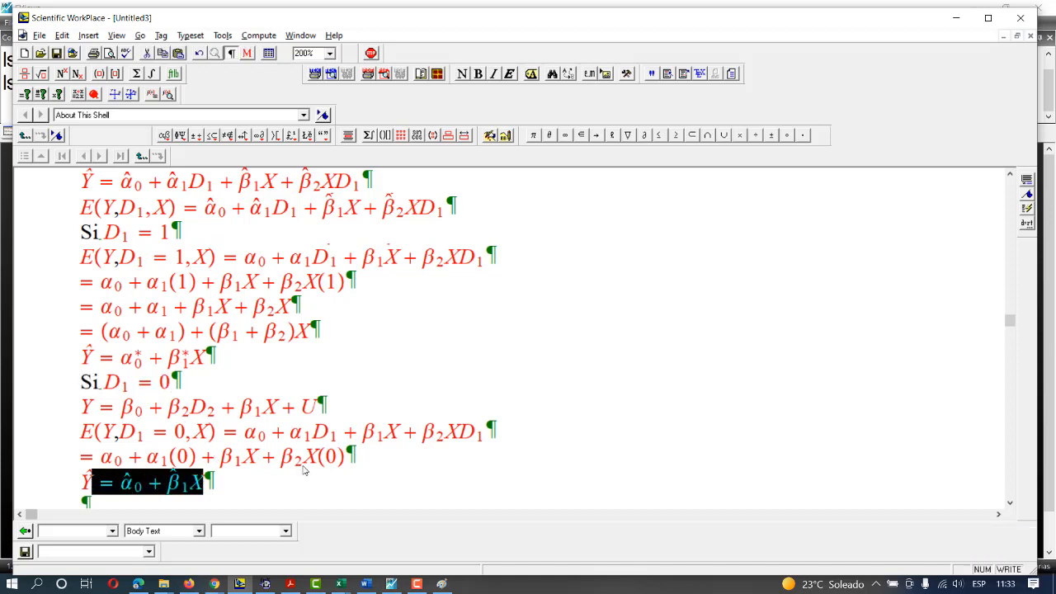
left_click_drag(327, 333, 73, 333)
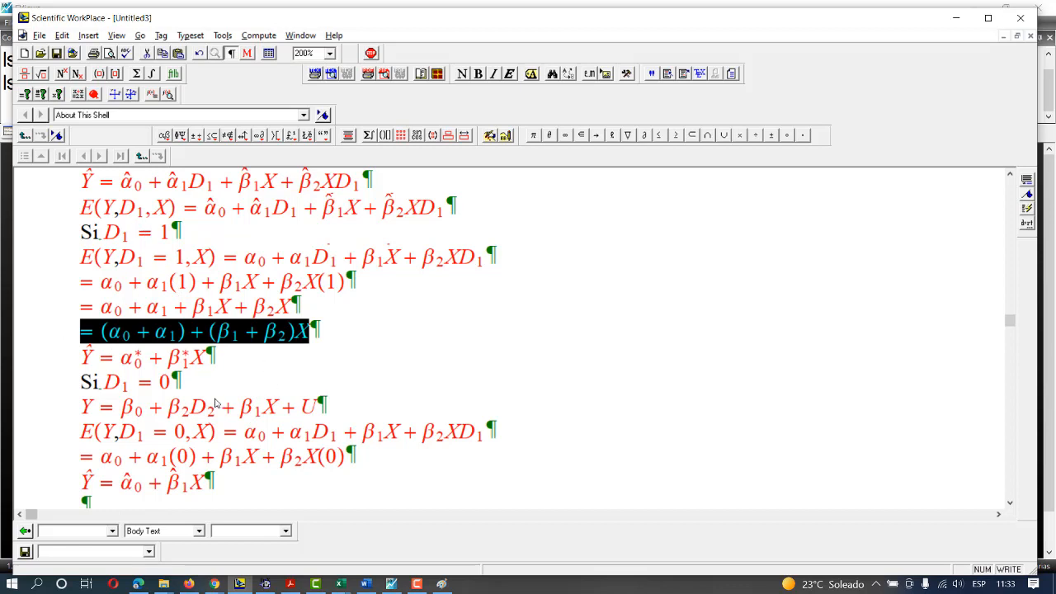
scroll(214, 402, "up", 2)
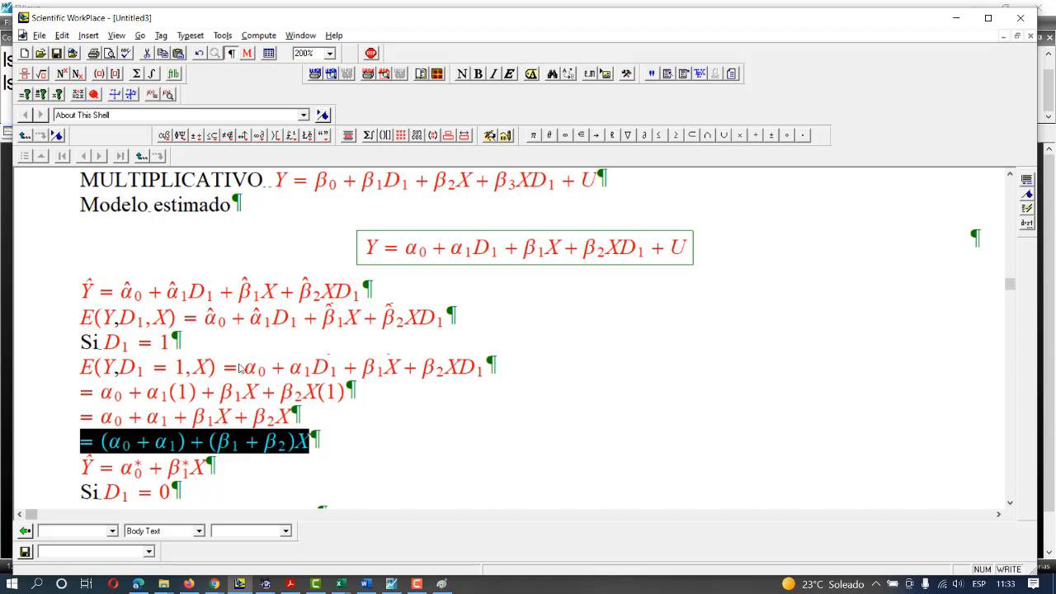
scroll(232, 398, "down", 2)
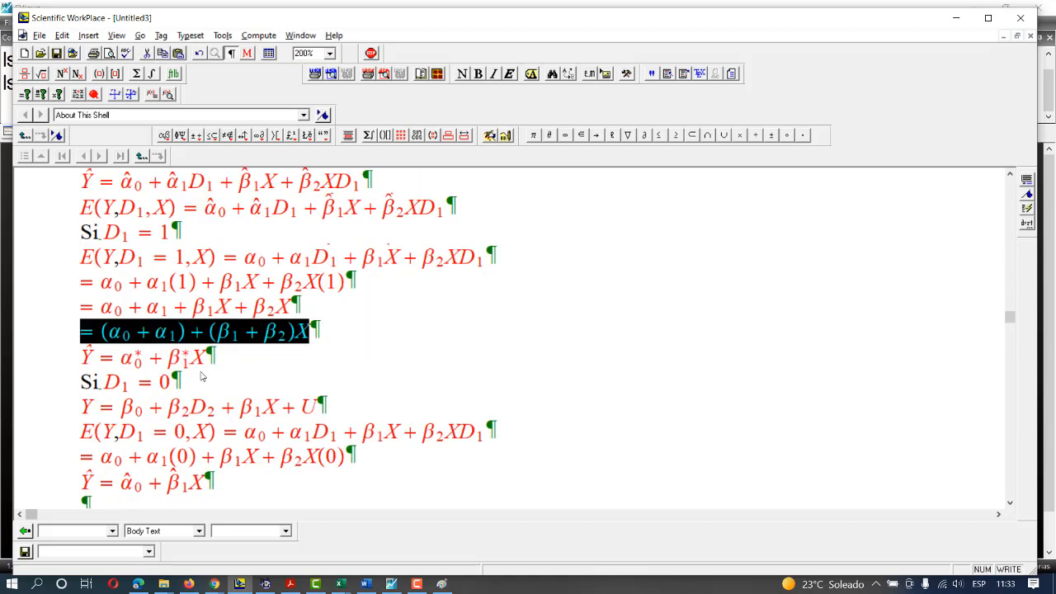
Prefix the line = (α0 + α1) + (β1 + β2)X with E(Y,D1 = 1,X) and turn it into a centred display equation.
left_click(329, 330)
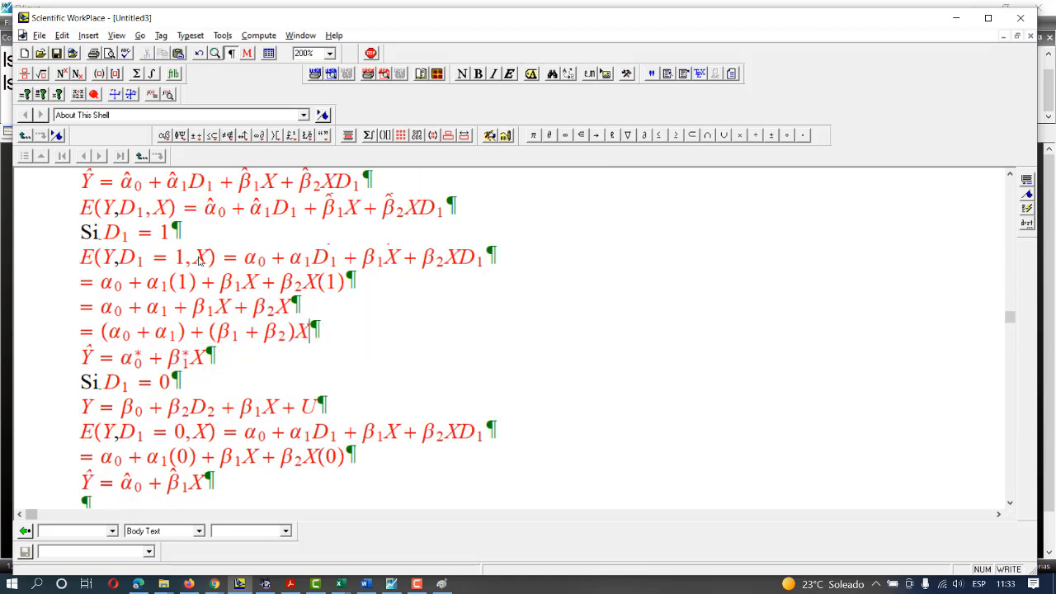
left_click_drag(211, 261, 80, 262)
key("ctrl+c")
left_click(82, 341)
key("ctrl+v")
left_click_drag(463, 332, 29, 330)
key("ctrl+d")
Add the line E(Y,D1 = 0,X) = α̂0 + β̂1X directly above the Ŷ result in the D1 = 0 derivation.
scroll(226, 435, "down", 1)
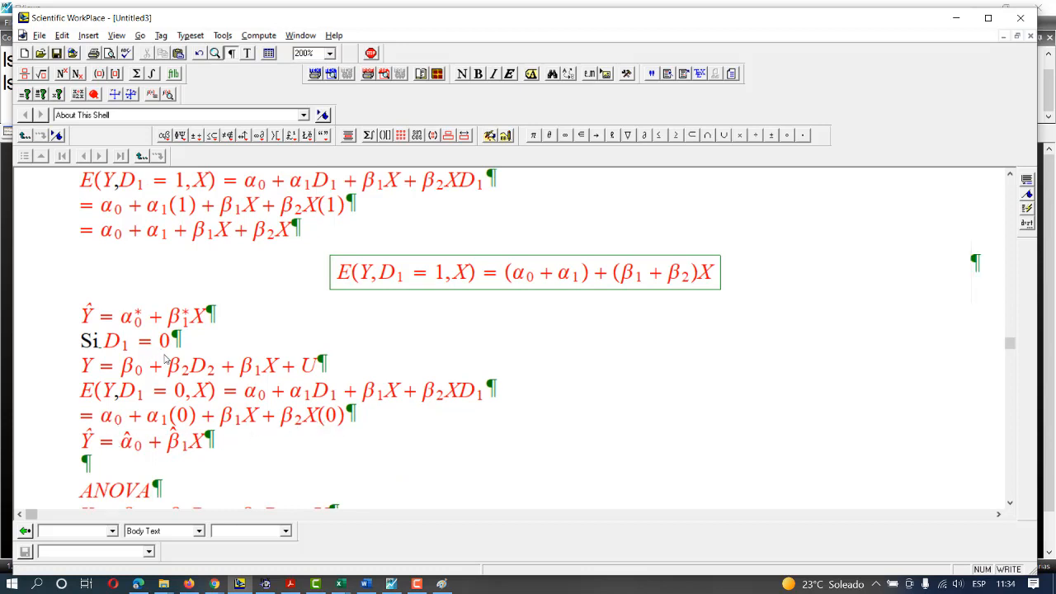
left_click_drag(216, 394, 83, 391)
key("ctrl+c")
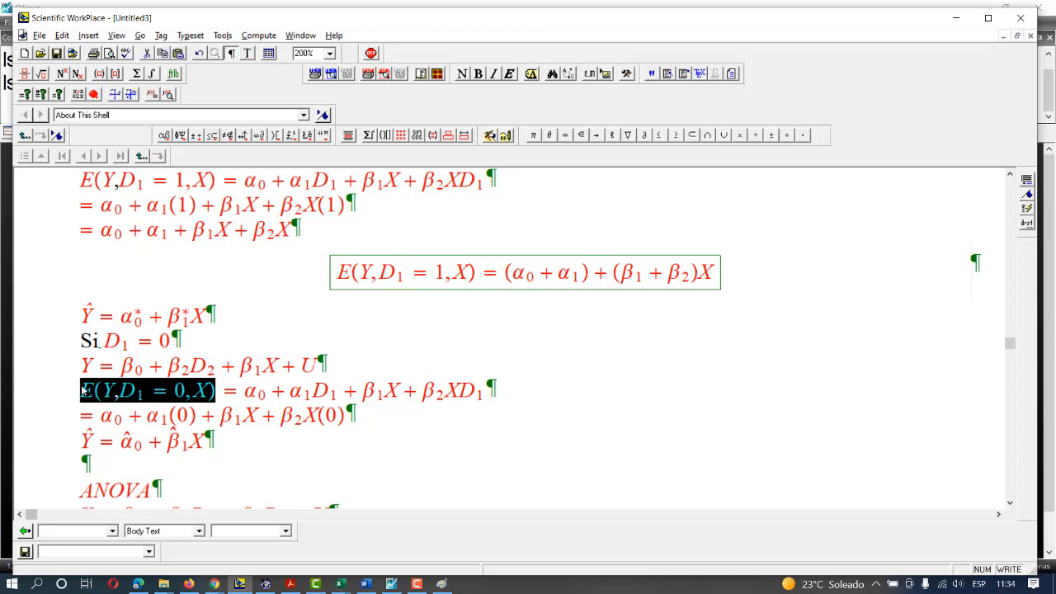
left_click_drag(94, 444, 80, 442)
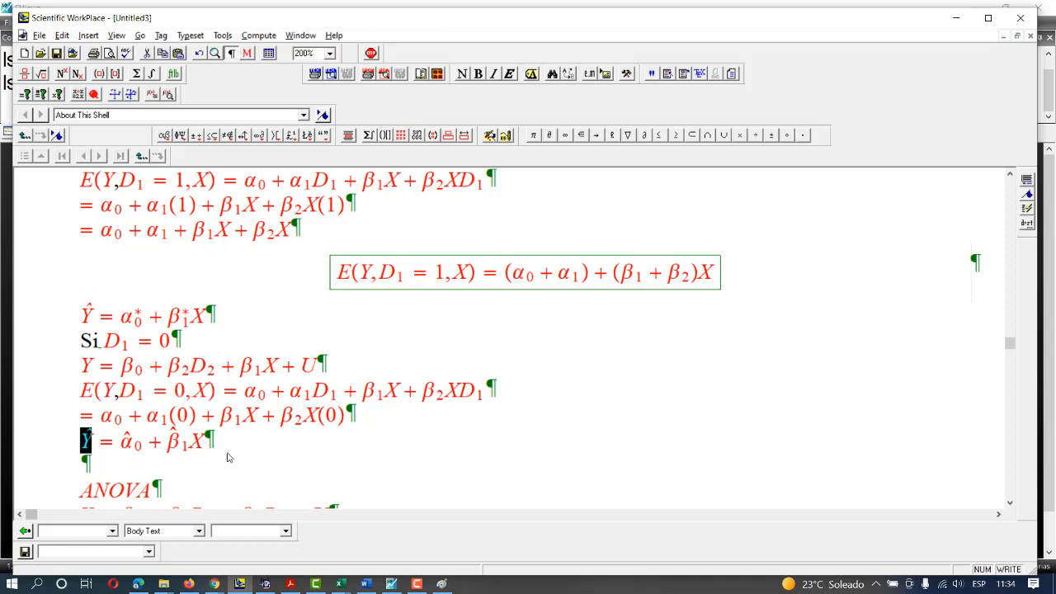
key("Left")
key("Return")
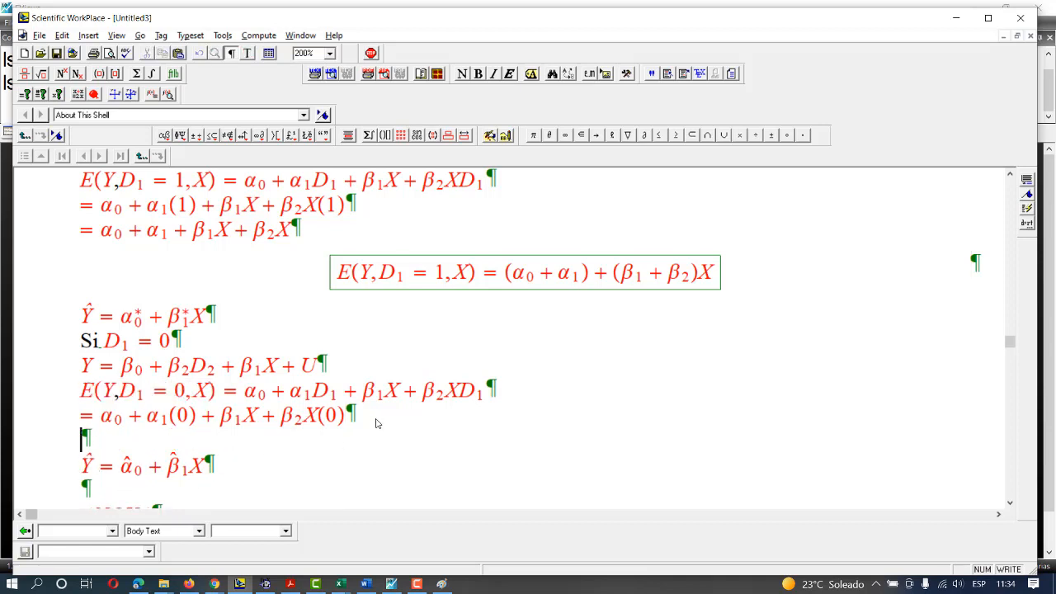
key("ctrl+v")
type("=")
left_click_drag(272, 467, 124, 476)
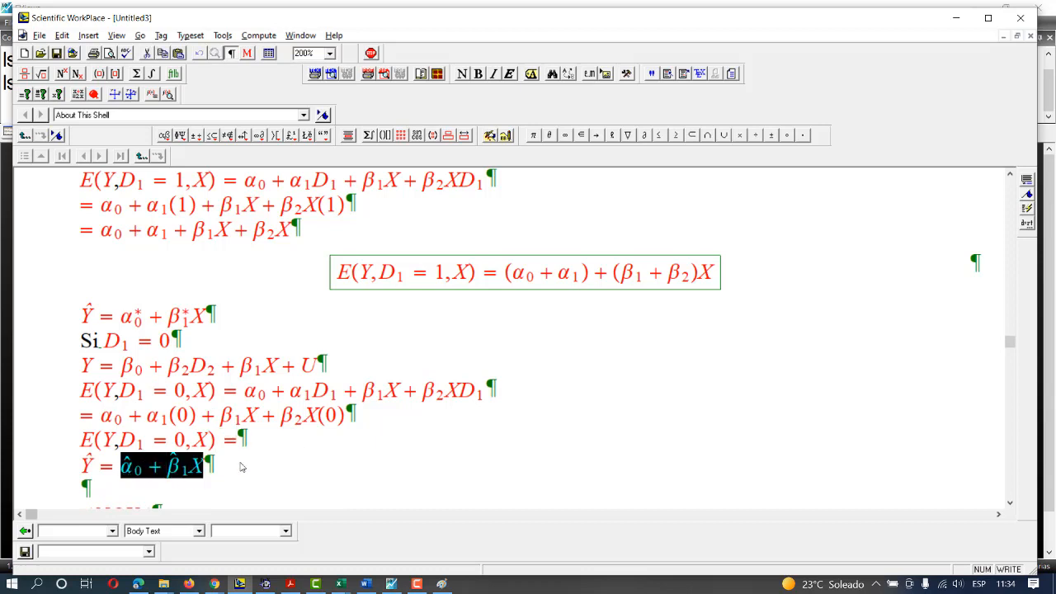
left_click(279, 445)
type("α̂0 + β̂1X")
Replace the hatted coefficients in the new E(Y,D1 = 0,X) line with unhatted α0 and β1, and make it a centred display equation.
left_click_drag(259, 444, 249, 446)
left_click_drag(123, 421, 103, 419)
key("ctrl+c")
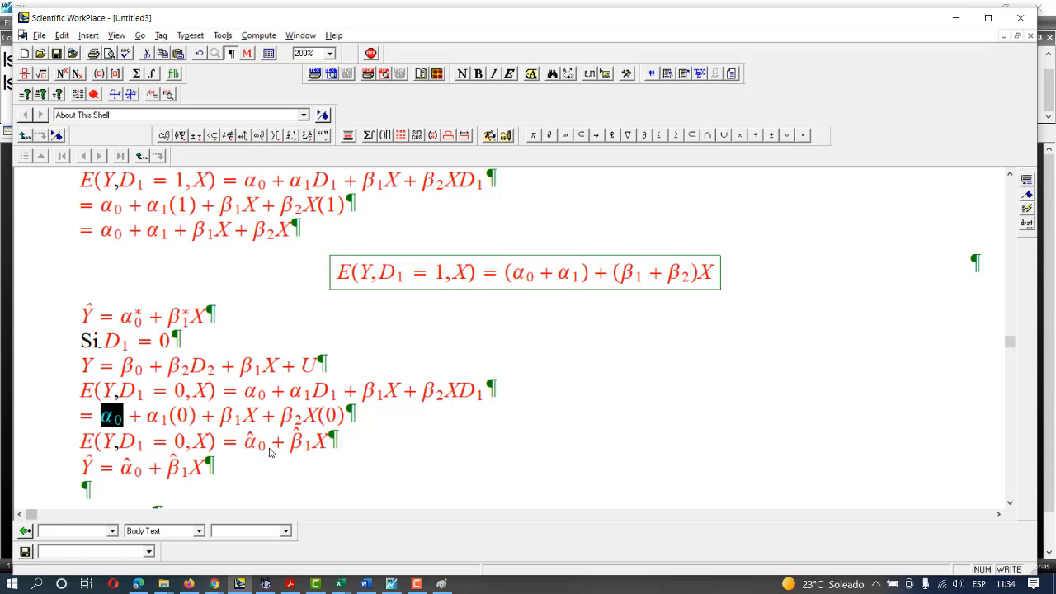
left_click_drag(265, 445, 245, 446)
key("ctrl+v")
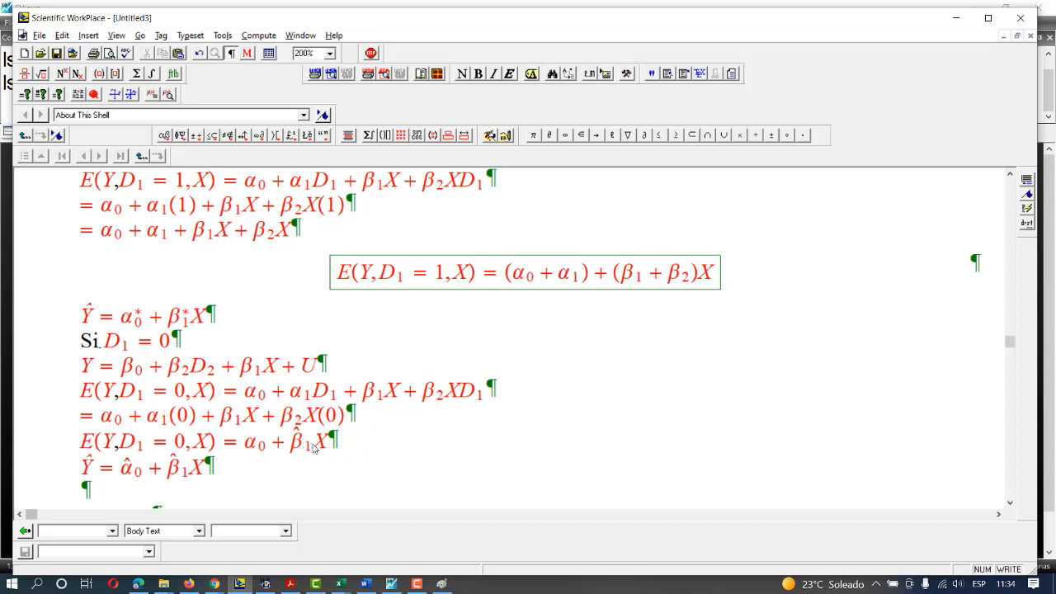
left_click_drag(248, 422, 233, 421)
key("ctrl+c")
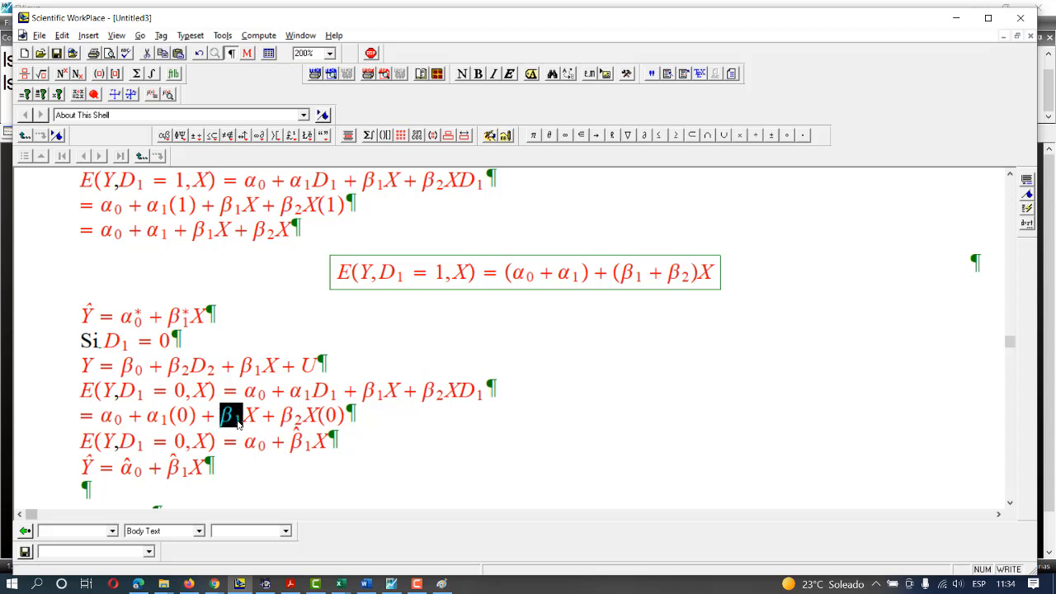
left_click_drag(310, 443, 290, 437)
key("ctrl+v")
left_click_drag(341, 446, 87, 453)
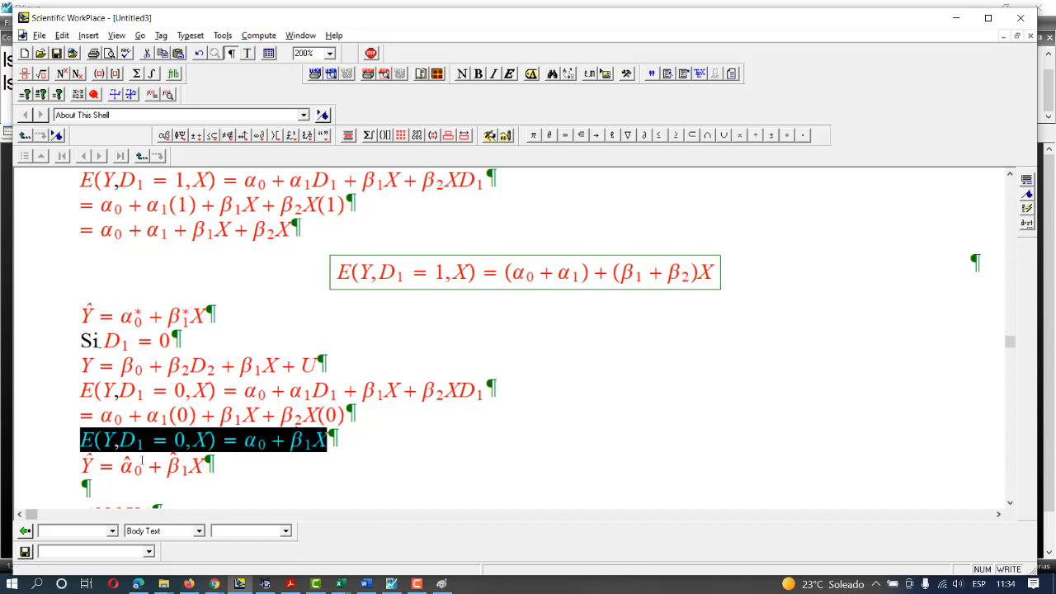
key("ctrl+d")
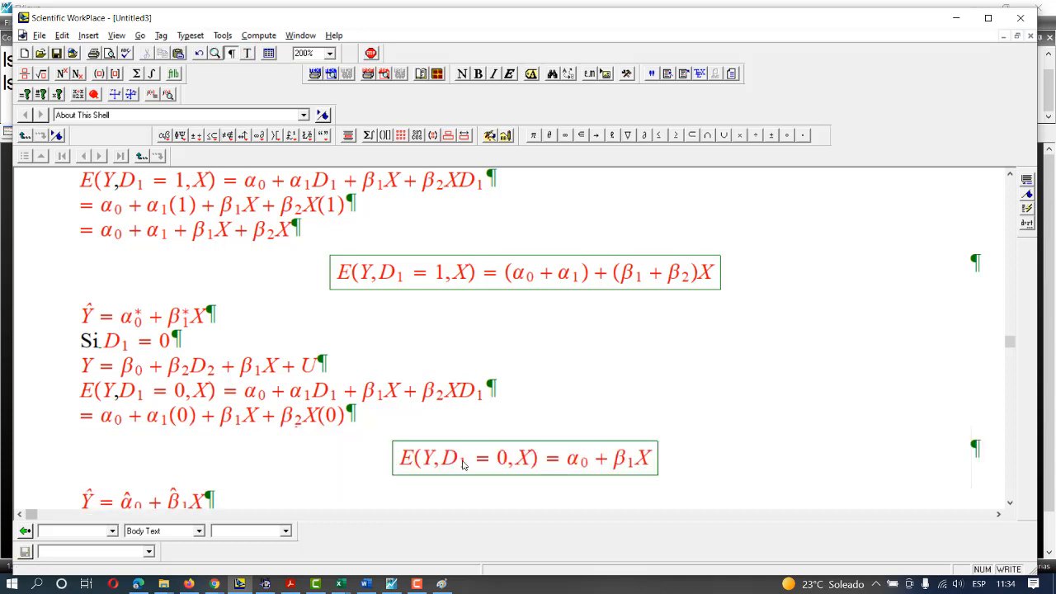